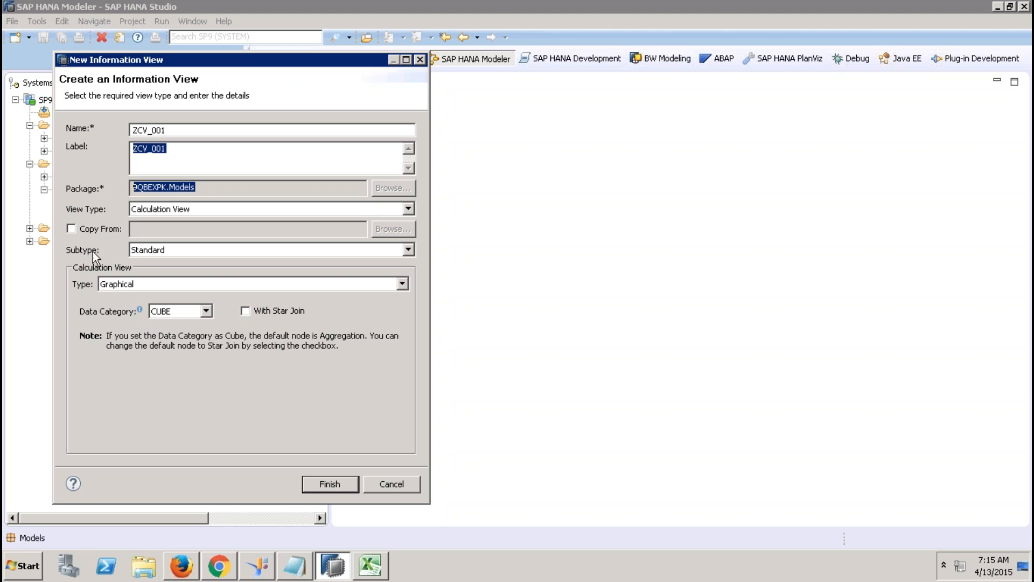
click(157, 252)
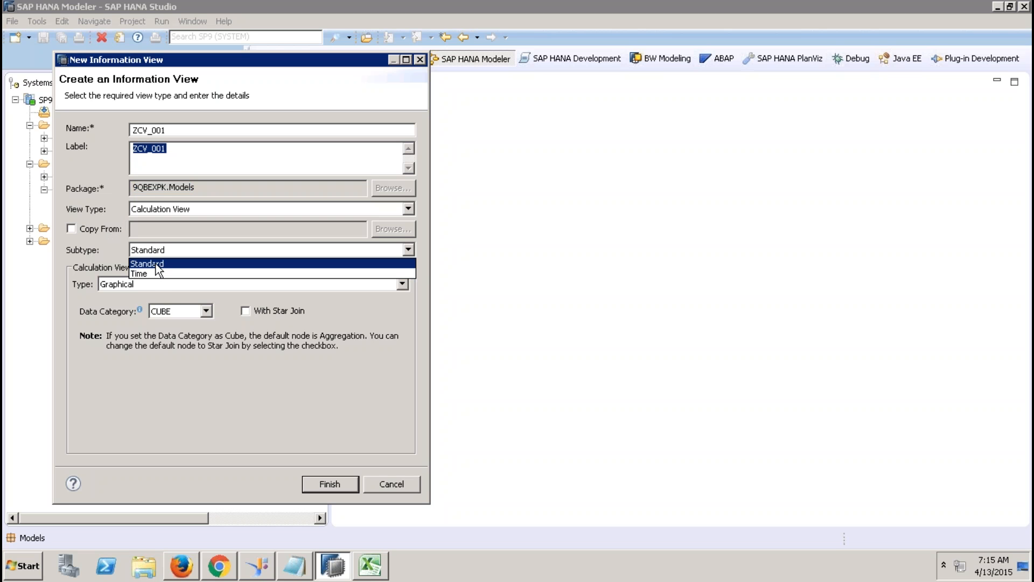
click(108, 244)
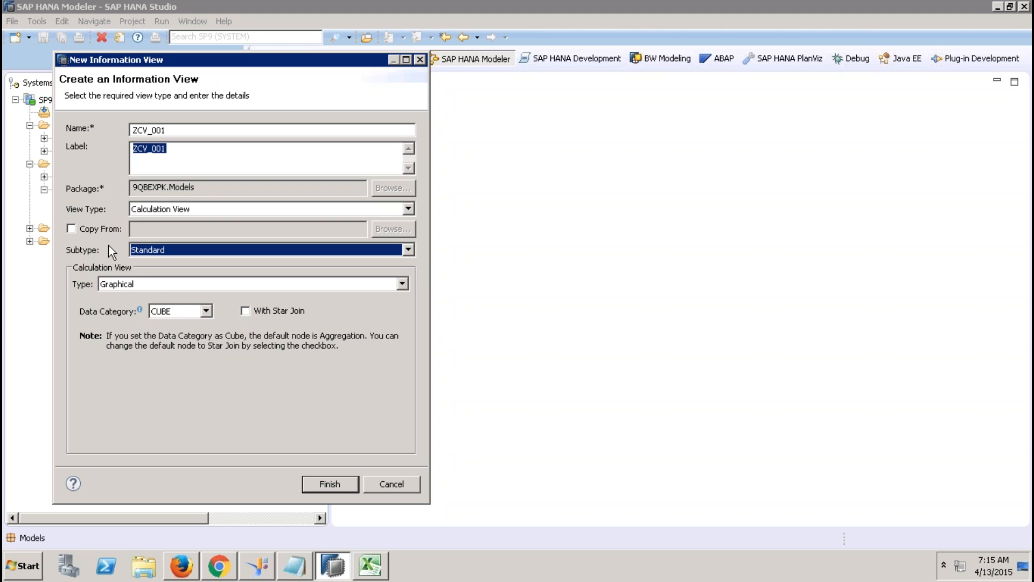
click(119, 286)
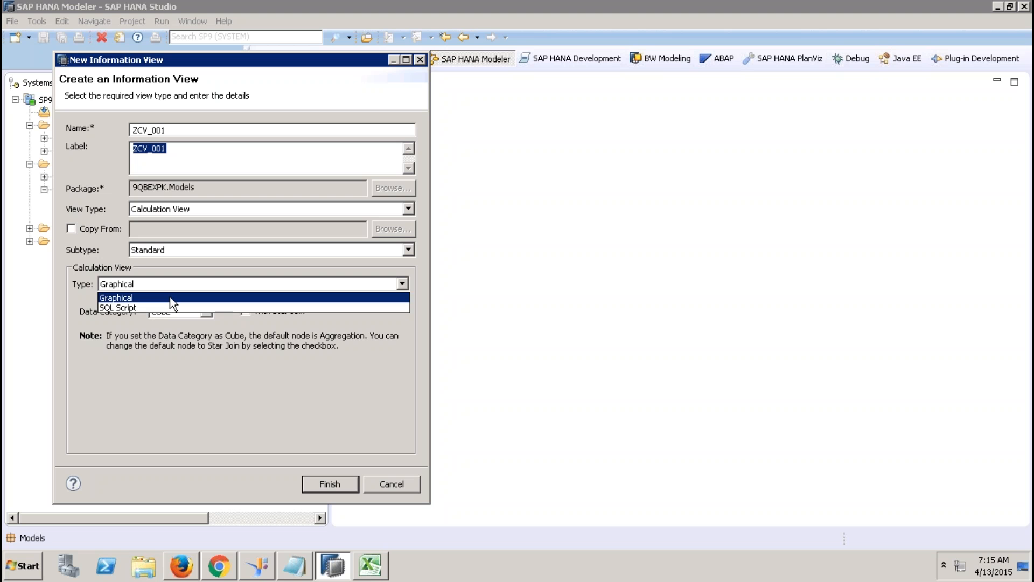
click(83, 274)
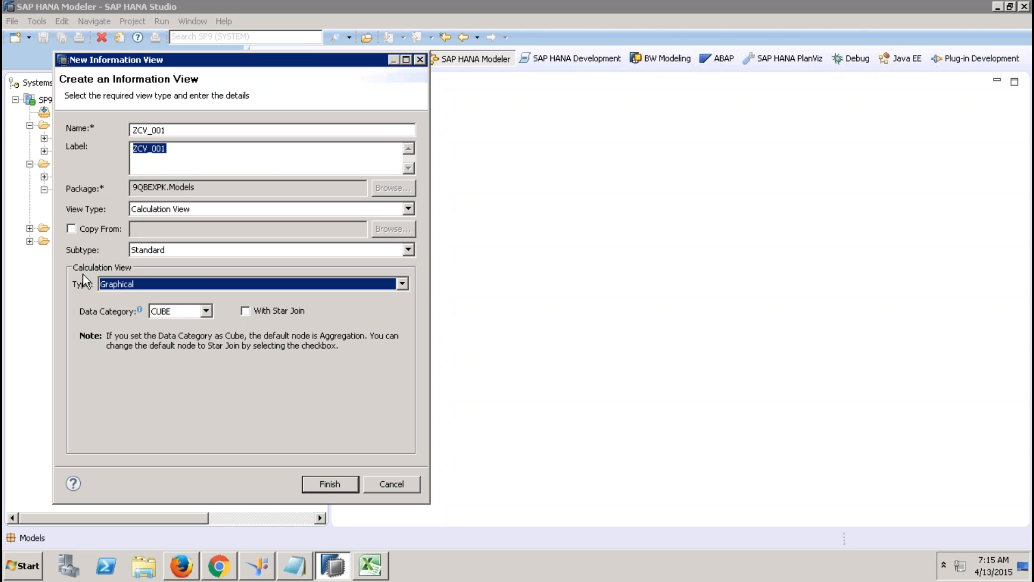
Step: Set ZCV_001's data category to DIMENSION and finish creating the calculation view
click(206, 311)
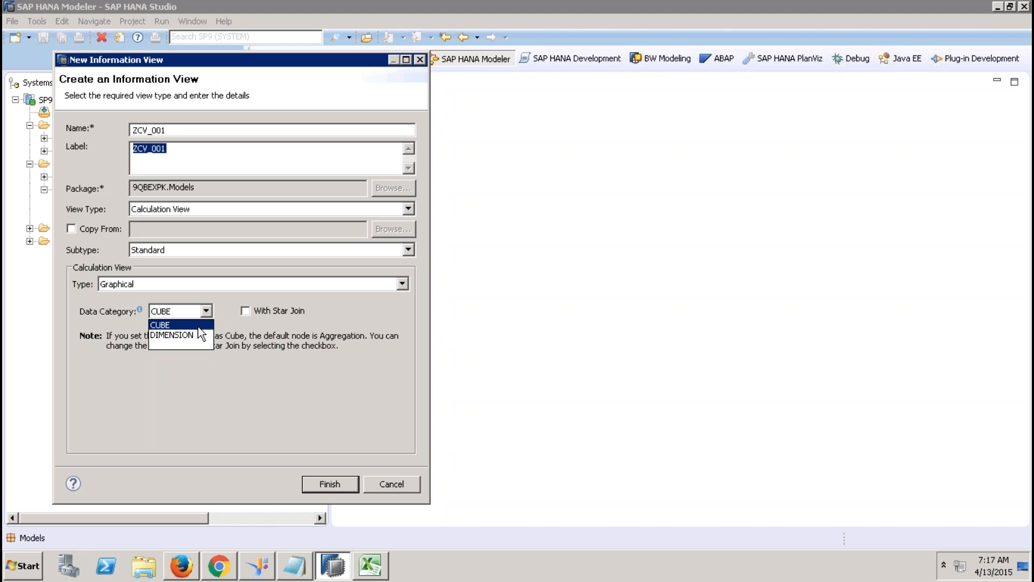
click(199, 325)
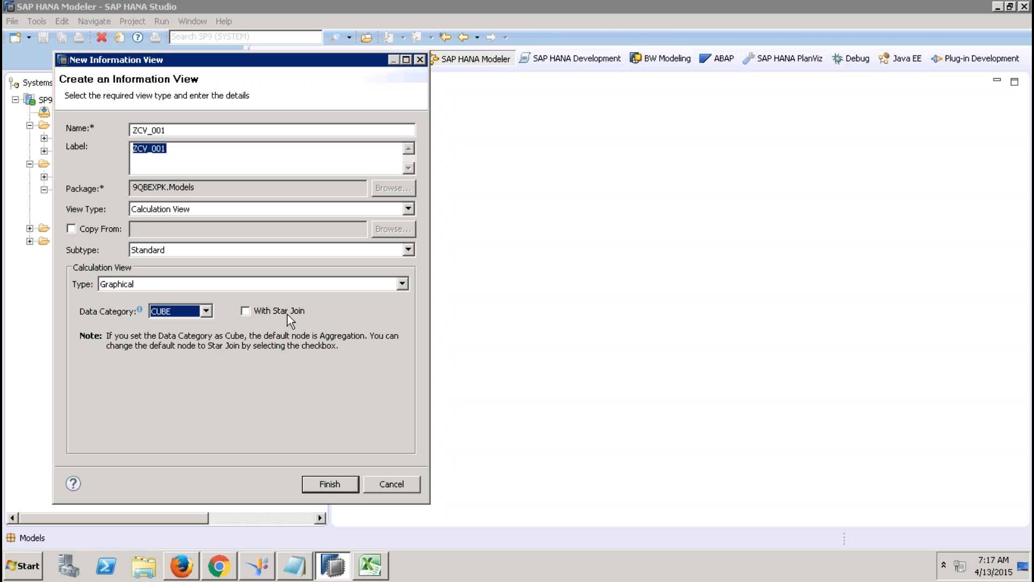
click(206, 312)
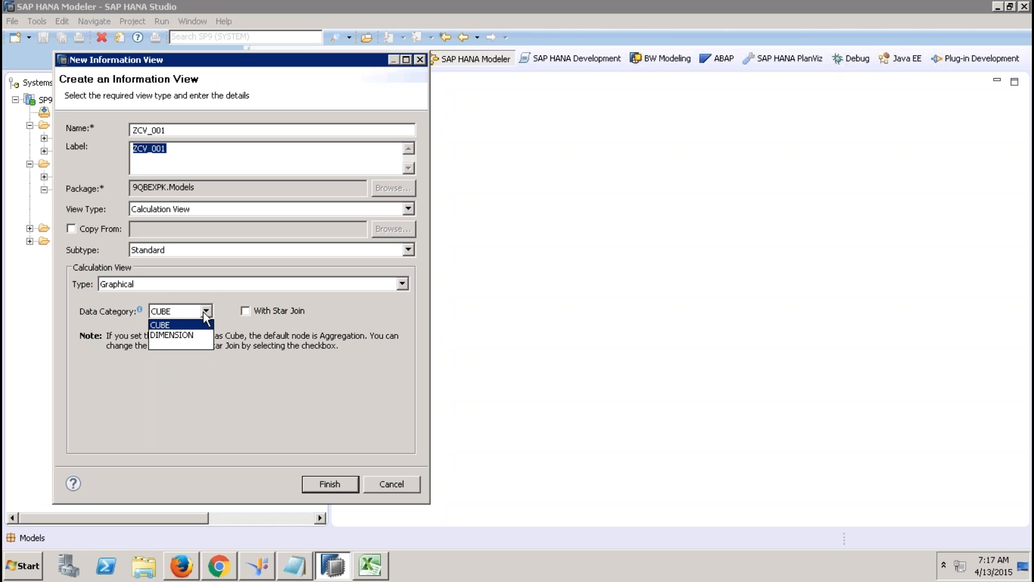
click(193, 335)
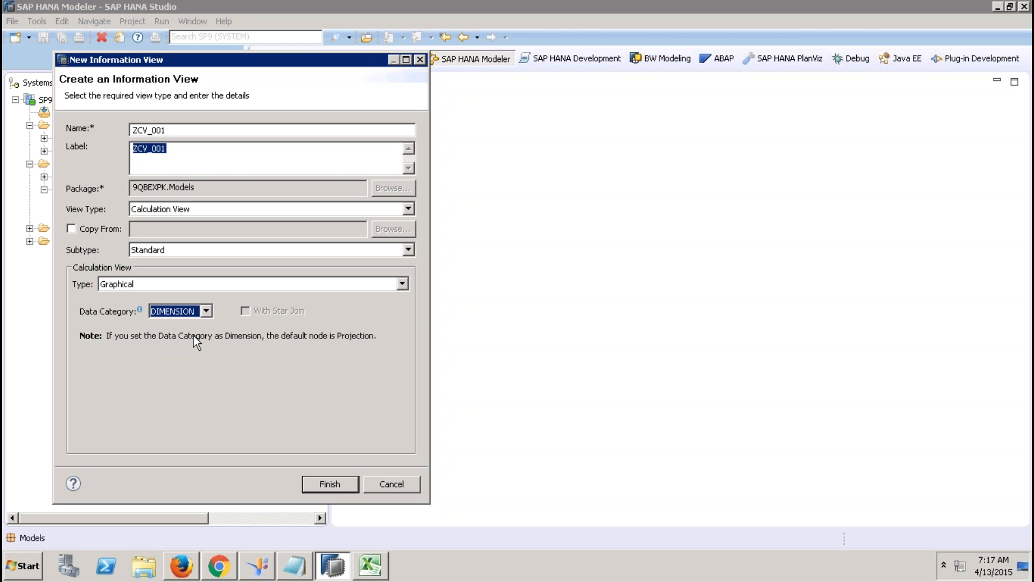
click(316, 481)
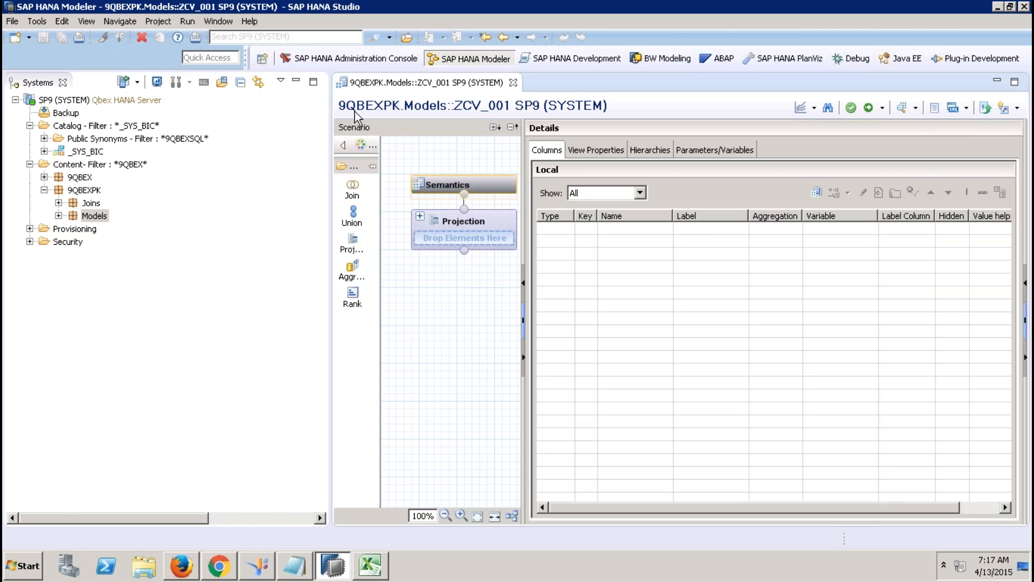
Step: Minimize the Systems view and widen the scenario canvas and node palette to show full labels
click(296, 80)
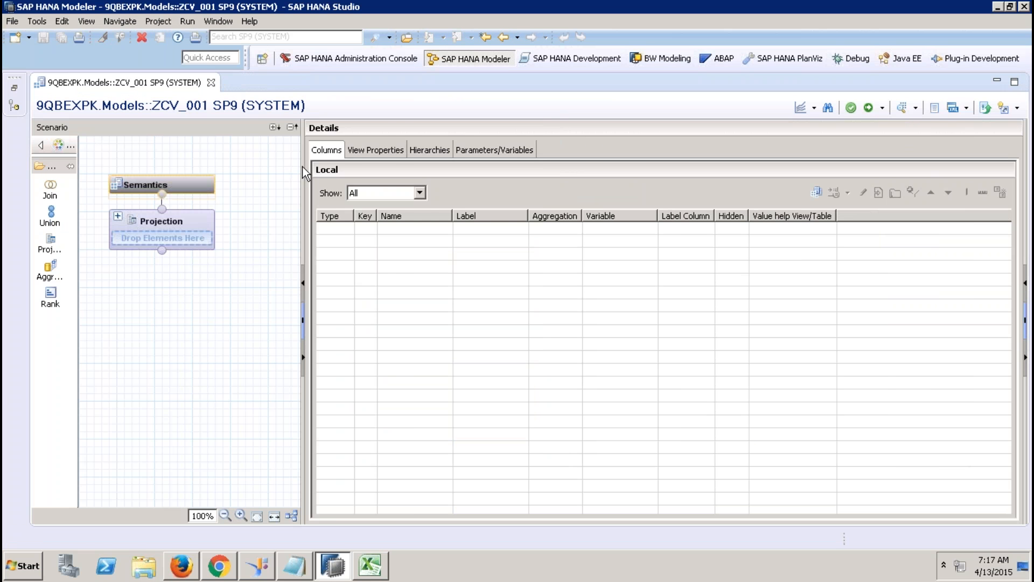
drag(303, 167, 381, 175)
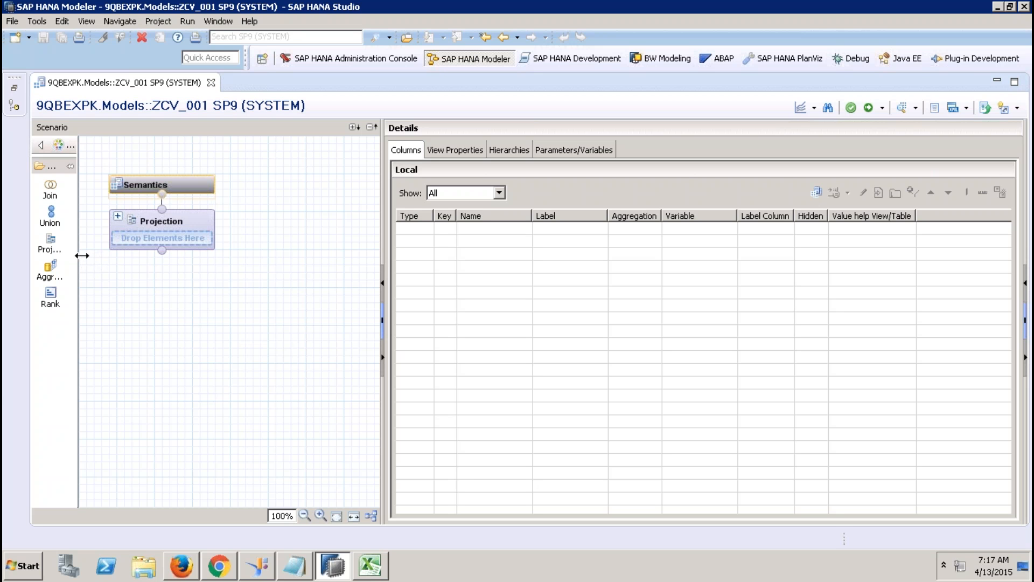
drag(78, 256, 114, 249)
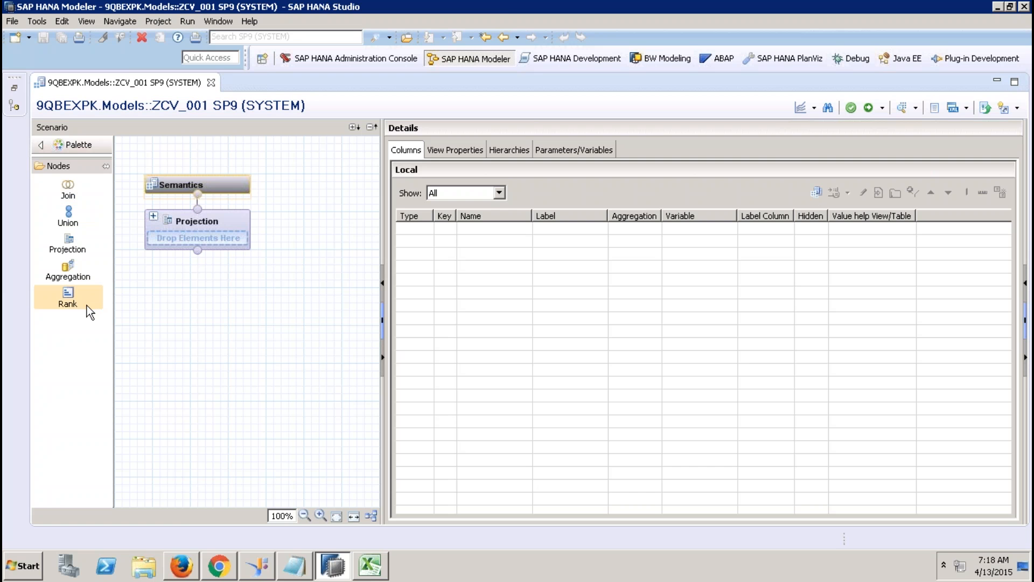
mouse_move(512, 6)
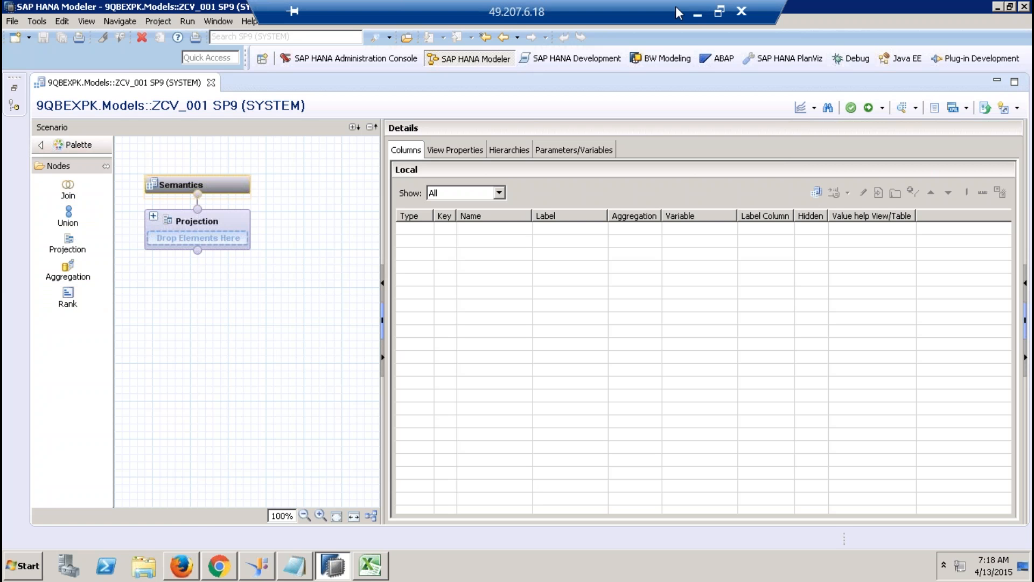
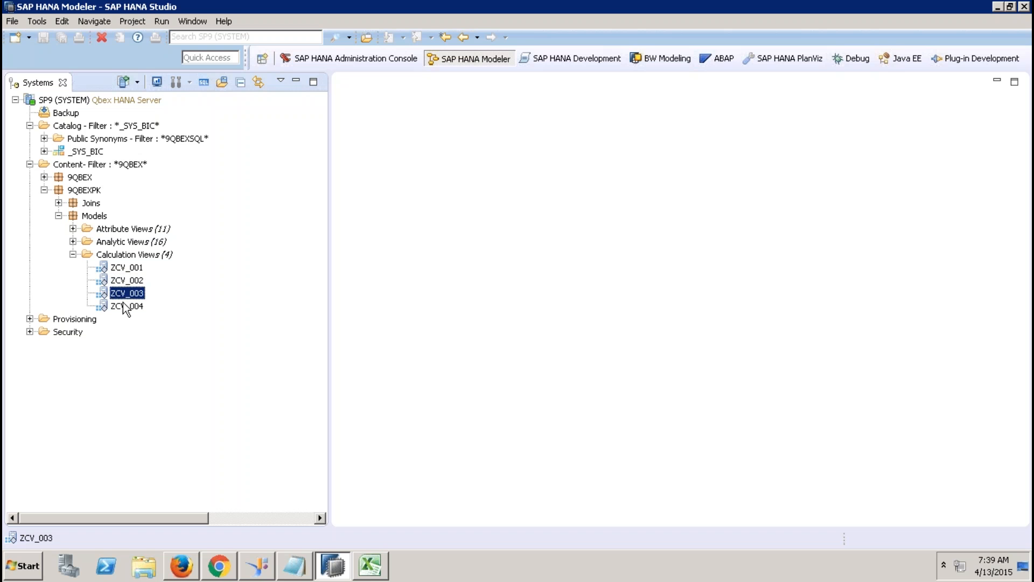
Step: Select ZCV_004 and the Calculation Views folder, then expand the 16 analytic views under 9QBEXPK Models
click(125, 306)
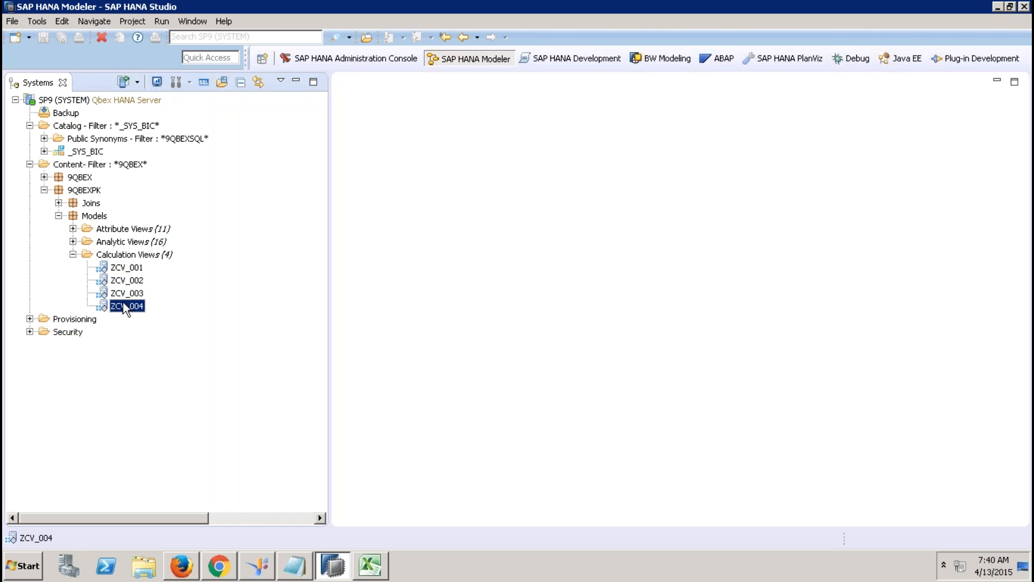
click(140, 256)
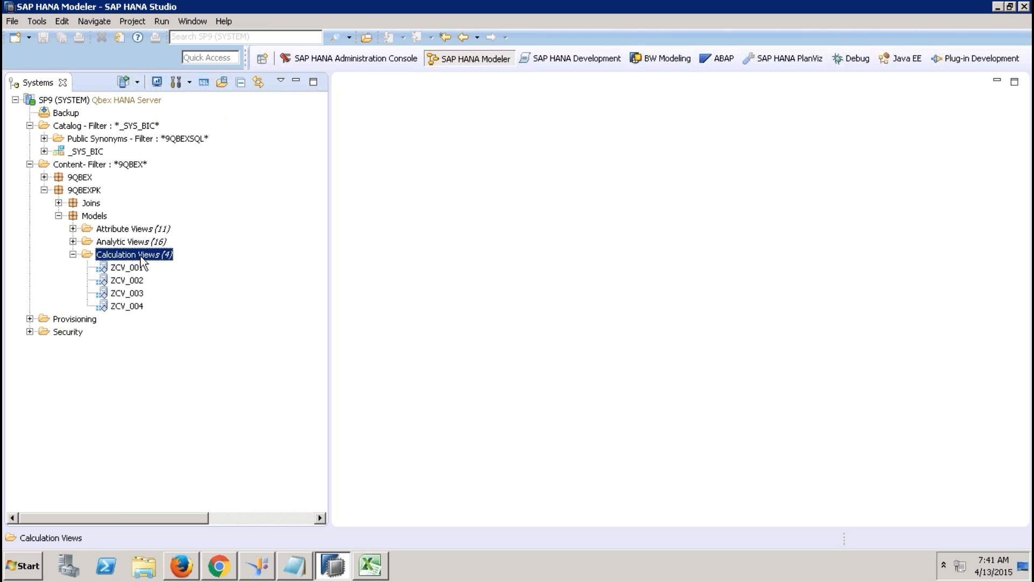
click(73, 241)
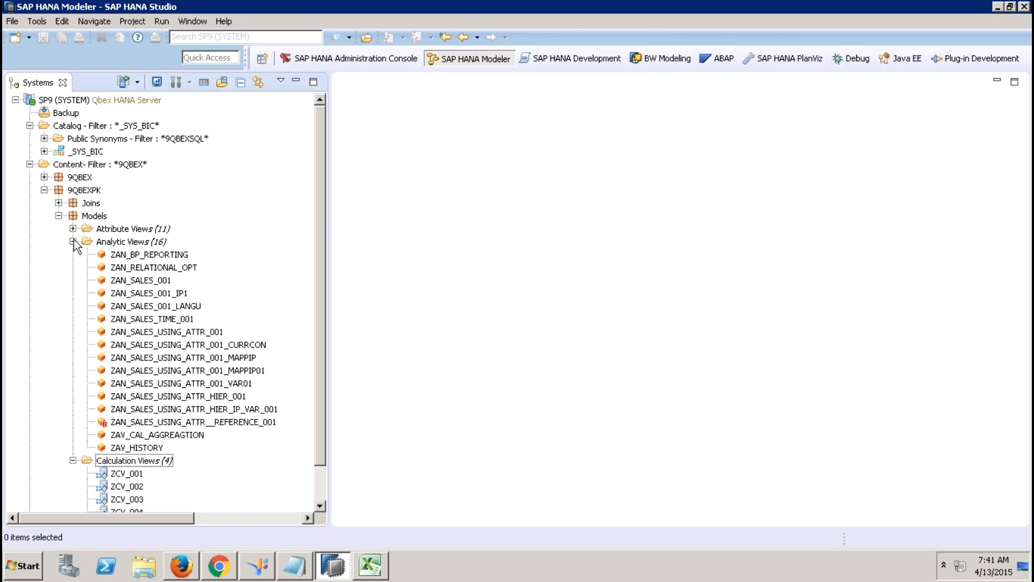
Step: Open ZAN_BP_REPORTING and inspect its data foundation tables, star join output and counter column
double_click(177, 255)
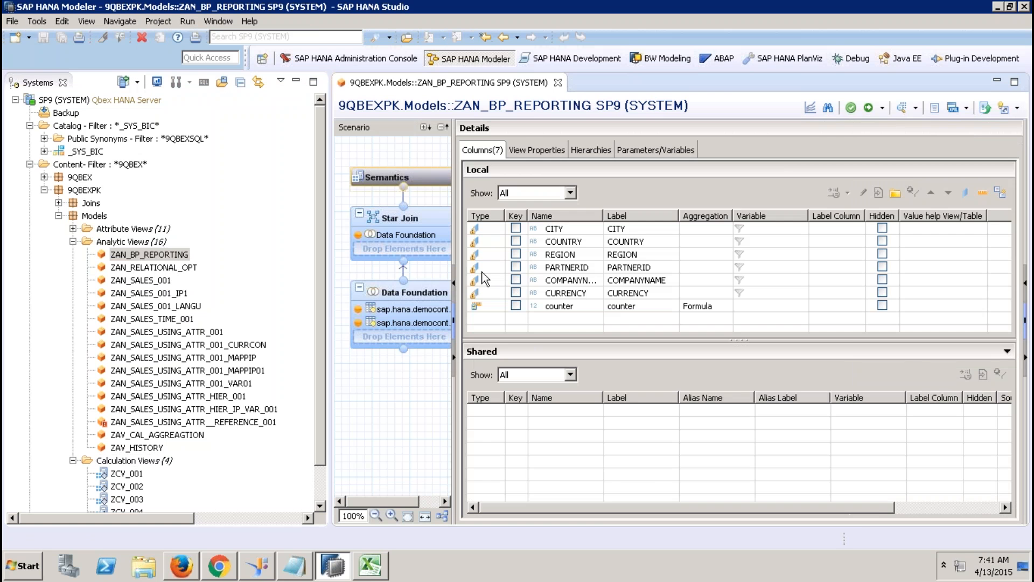
click(421, 296)
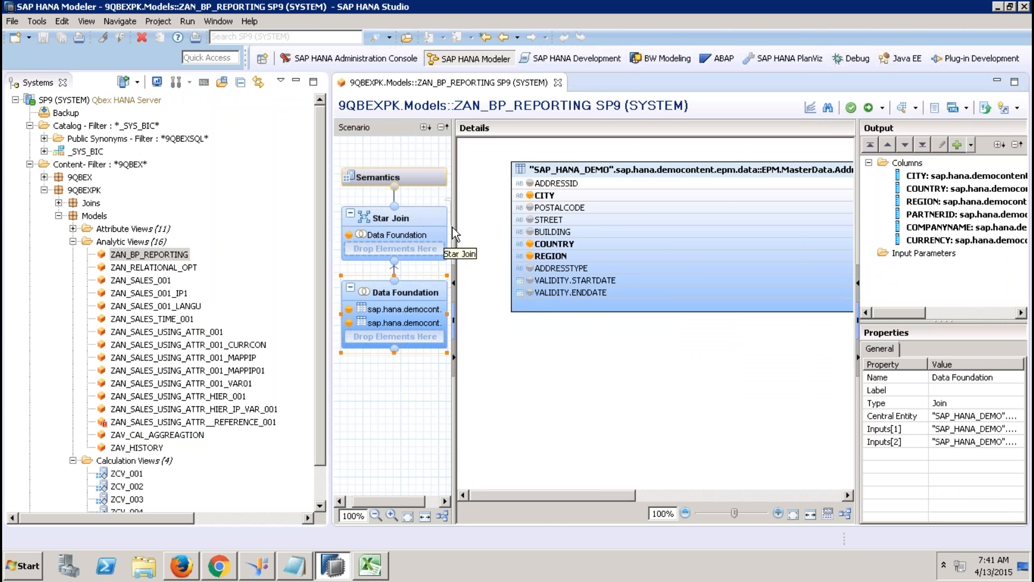
click(421, 224)
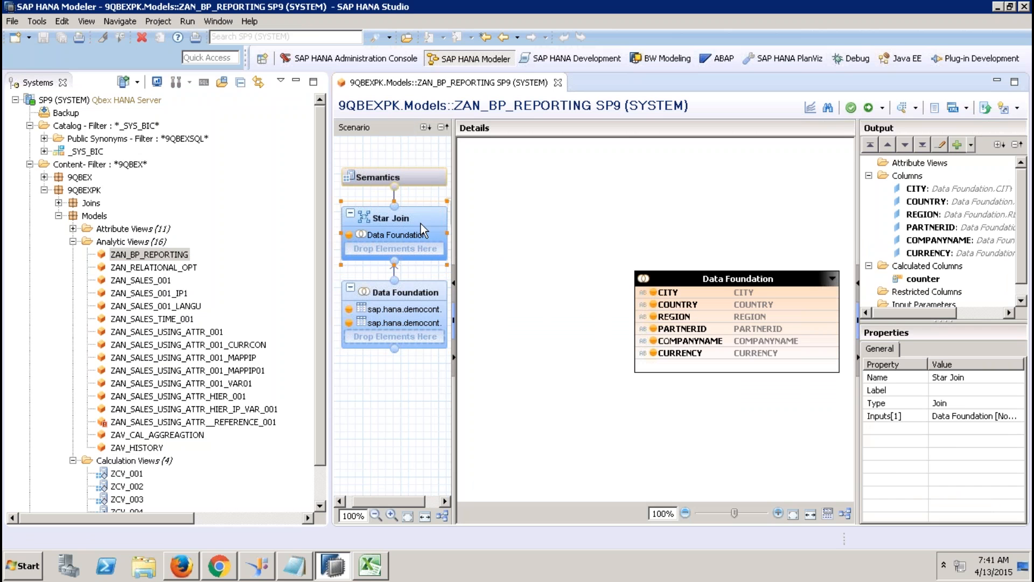
click(923, 279)
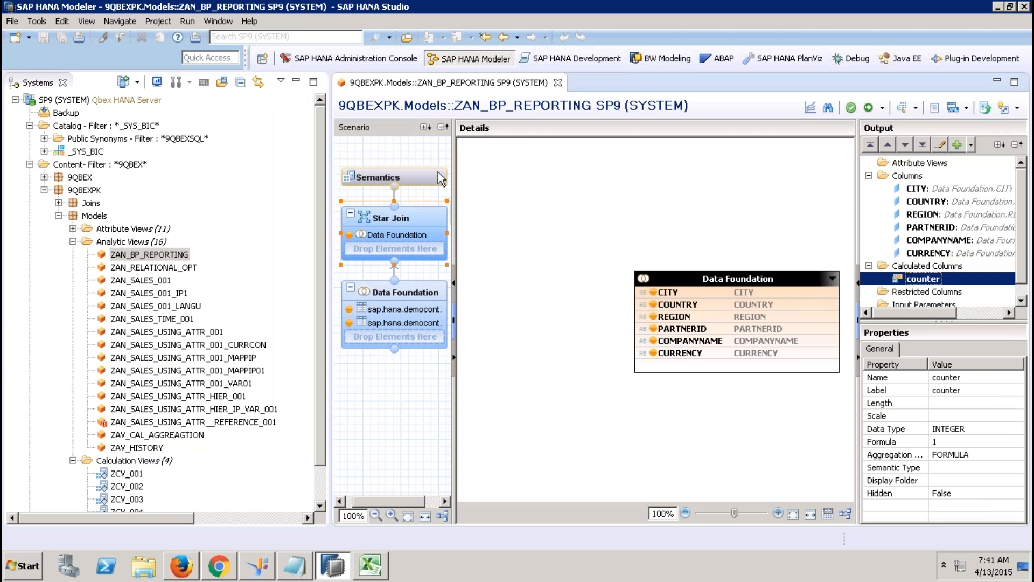
click(422, 172)
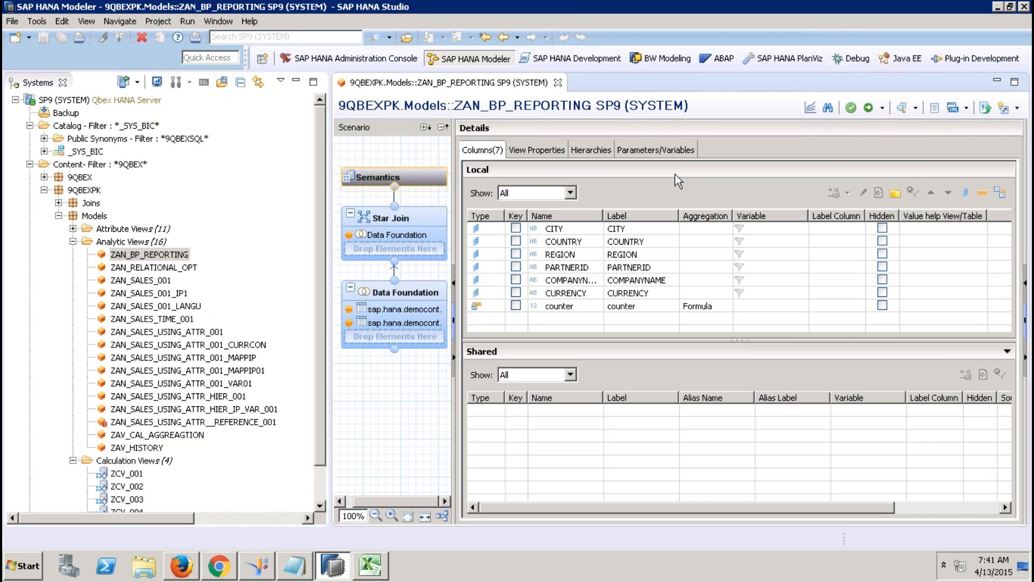
click(402, 299)
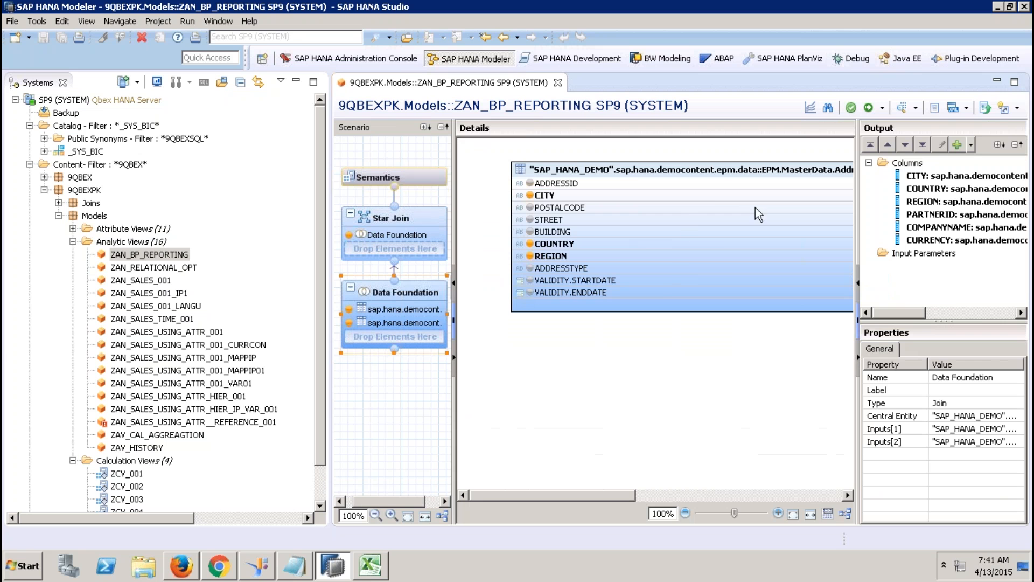
click(691, 491)
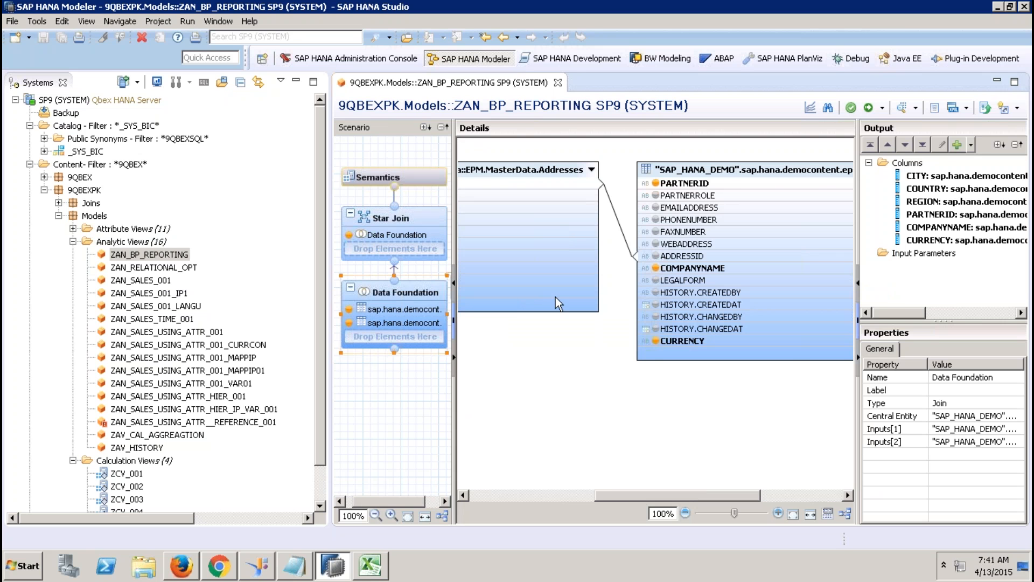
Step: Review the counter calculated column's definition without changes, then check the CUBE data category in View Properties
click(428, 232)
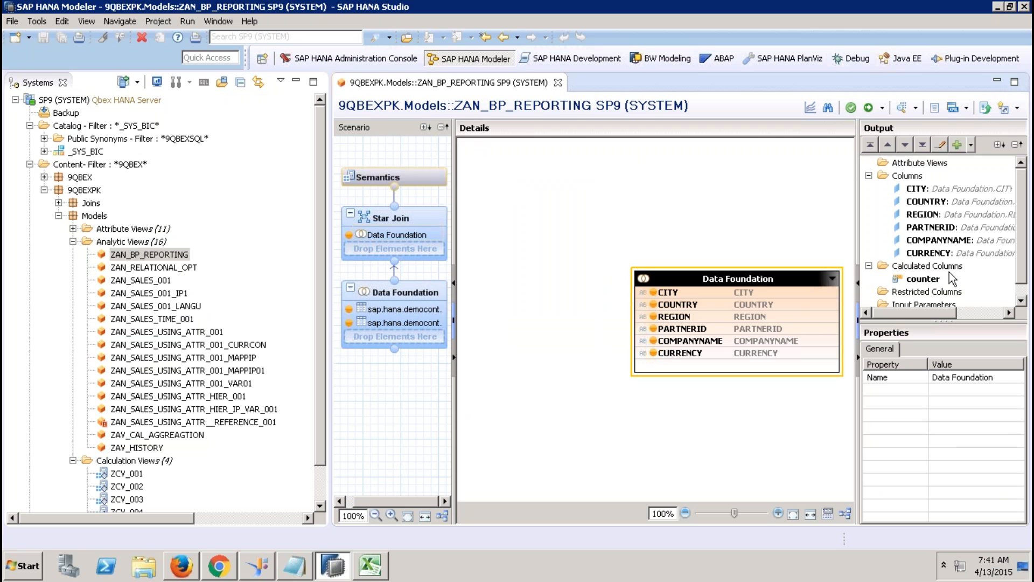
click(869, 176)
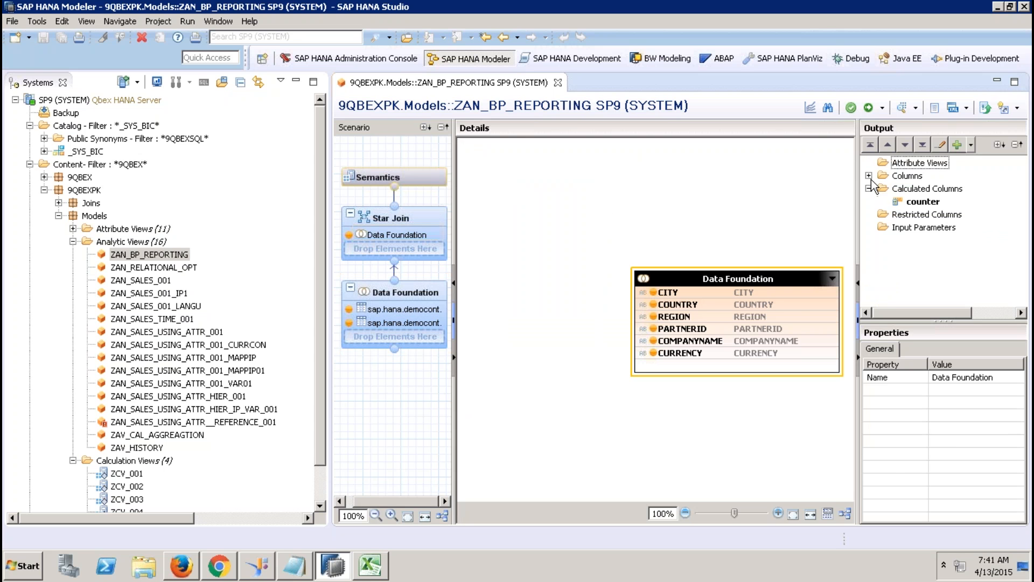
click(923, 190)
click(926, 204)
double_click(926, 204)
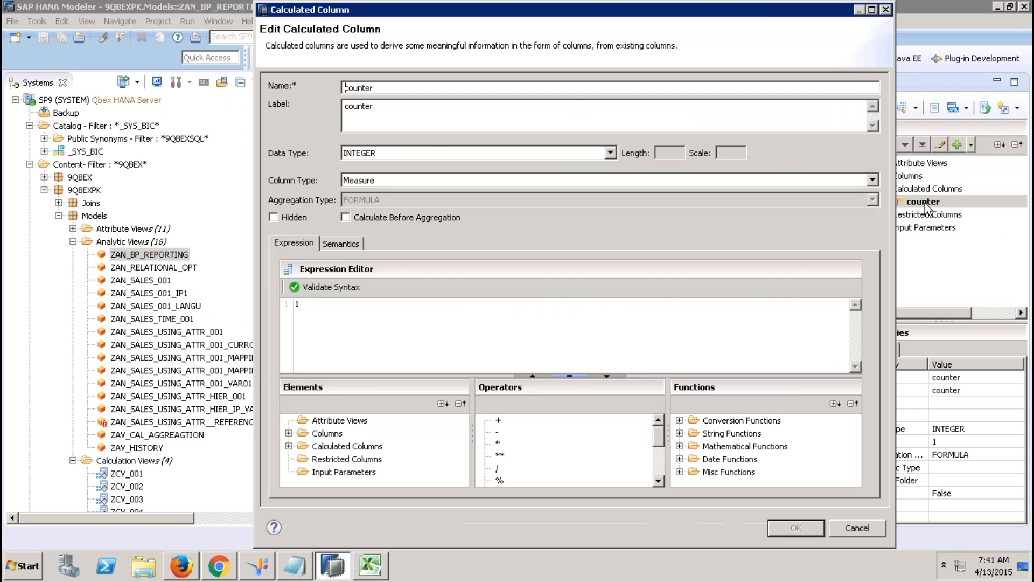
click(850, 535)
click(419, 174)
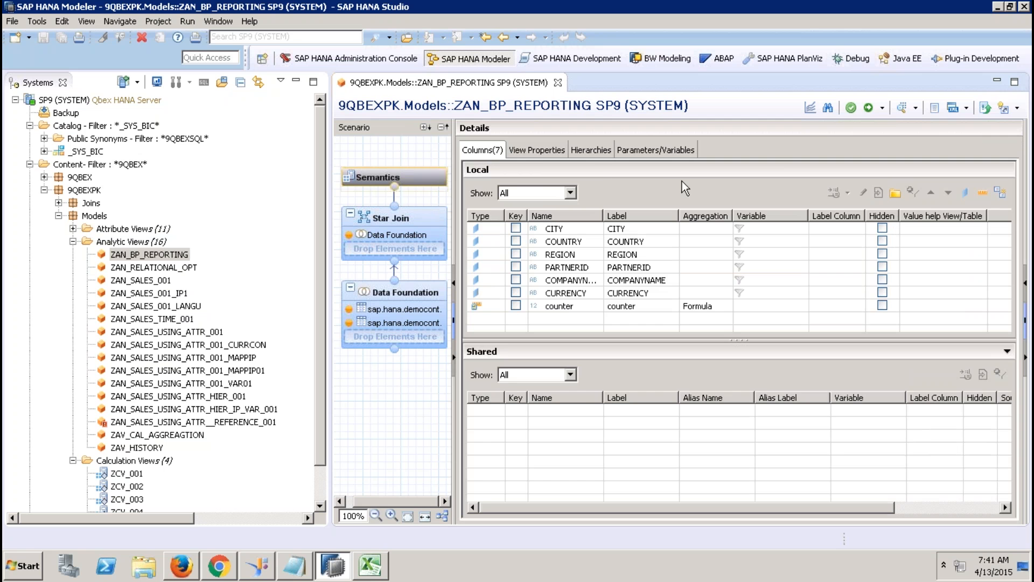
click(537, 152)
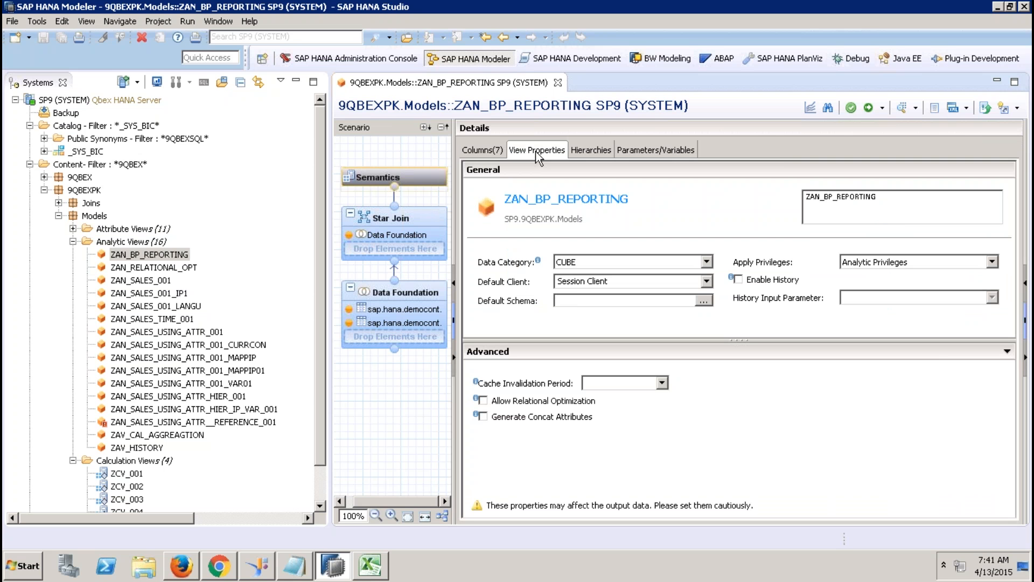
Step: Close the ZAN_BP_REPORTING editor and collapse the Analytic Views folder
click(558, 82)
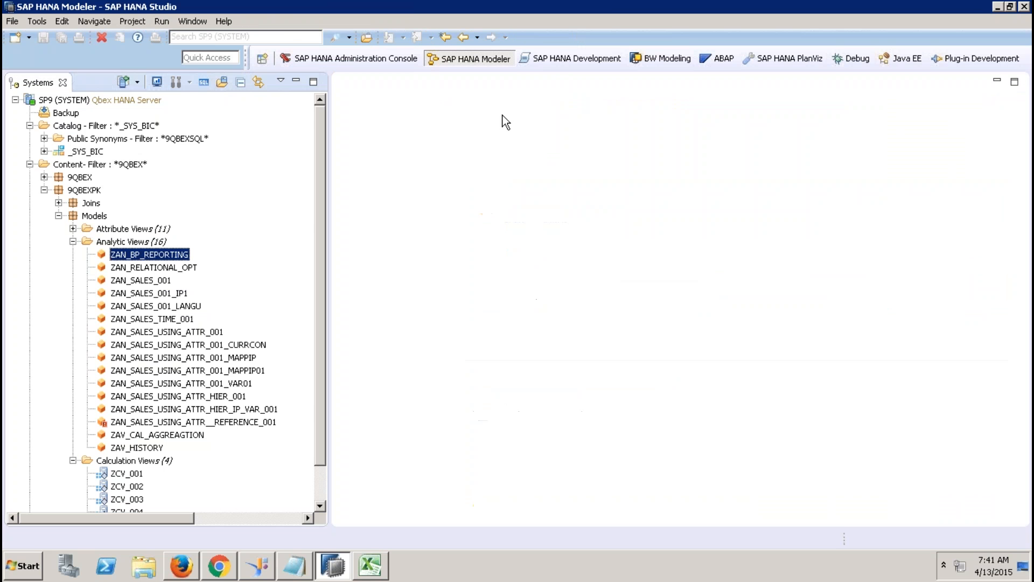
click(72, 241)
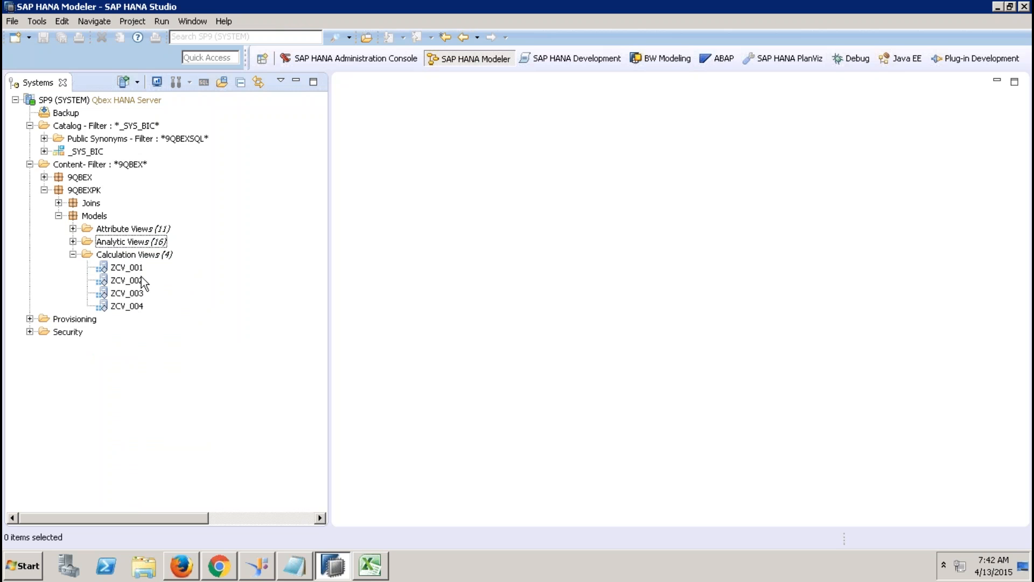
click(145, 256)
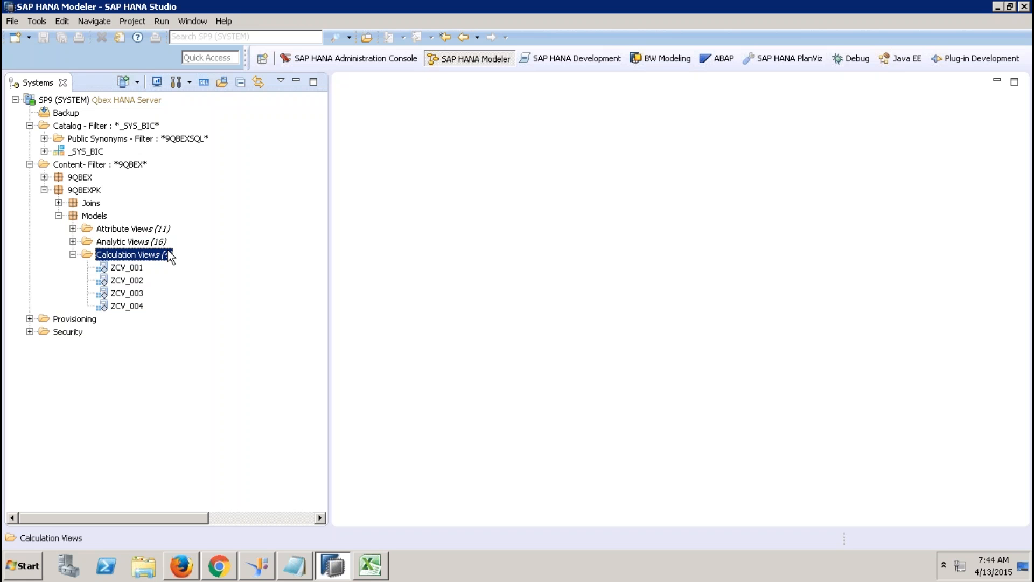
ctrl+click(164, 257)
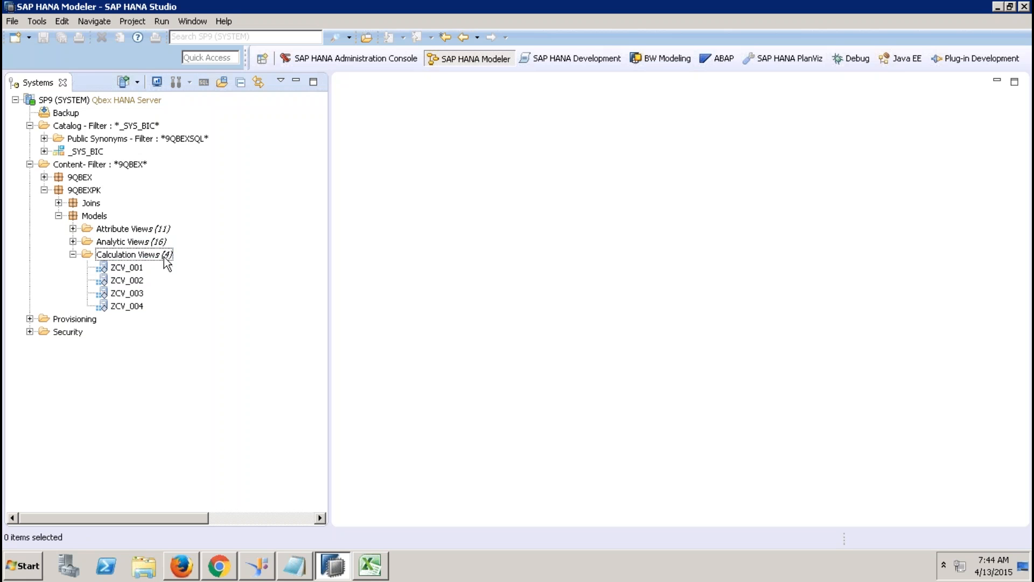
click(165, 261)
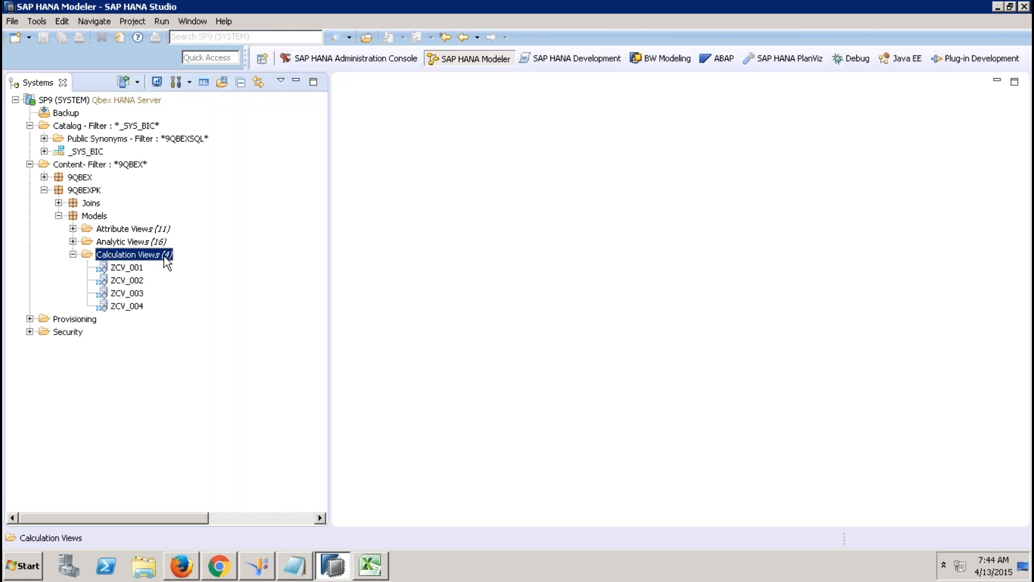
Step: Create calculation view ZCV_BP_001 with data category DIMENSION and enlarge its editor
right_click(167, 262)
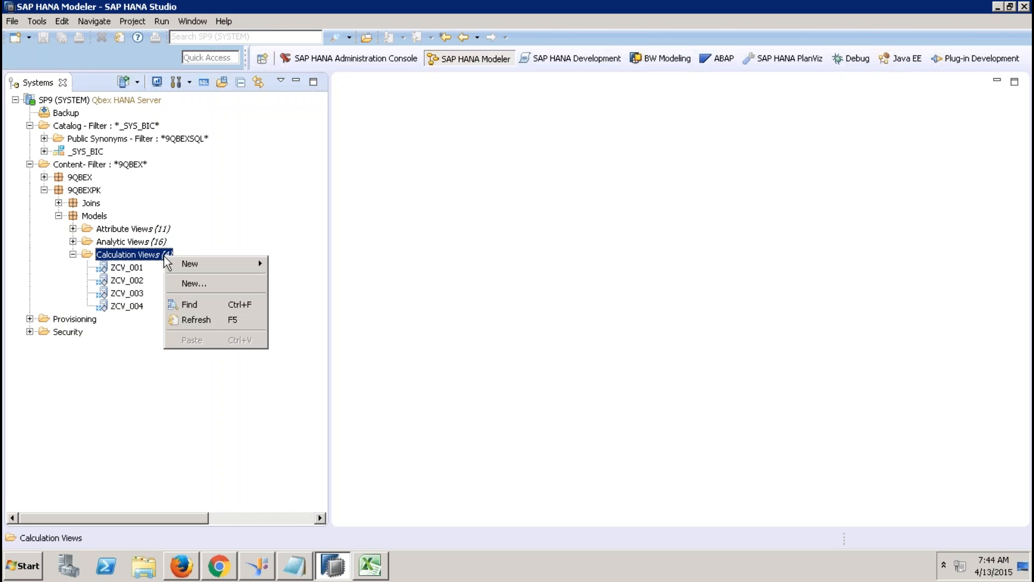
click(205, 283)
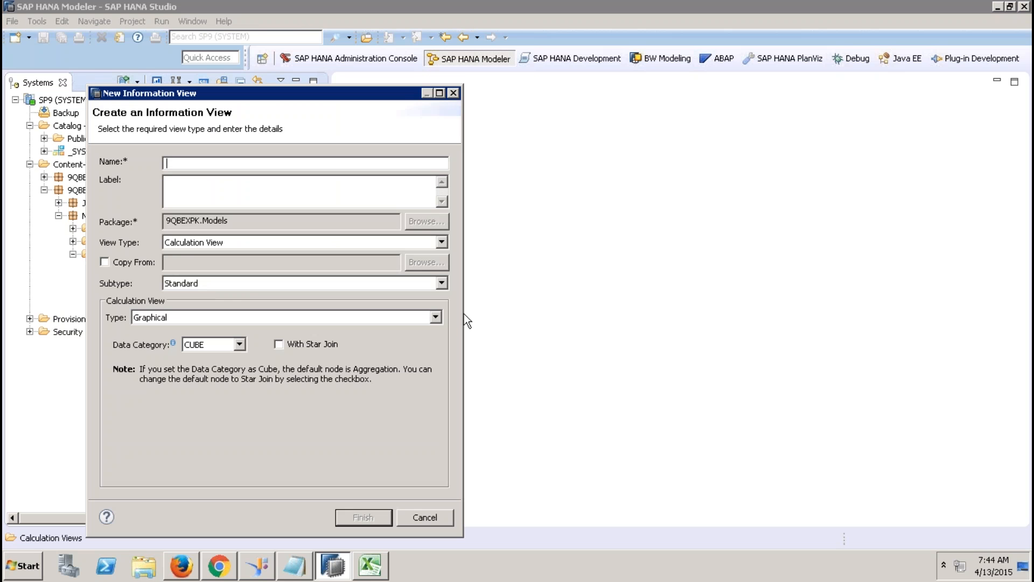
text(ZCV_BP_001)
key(Tab)
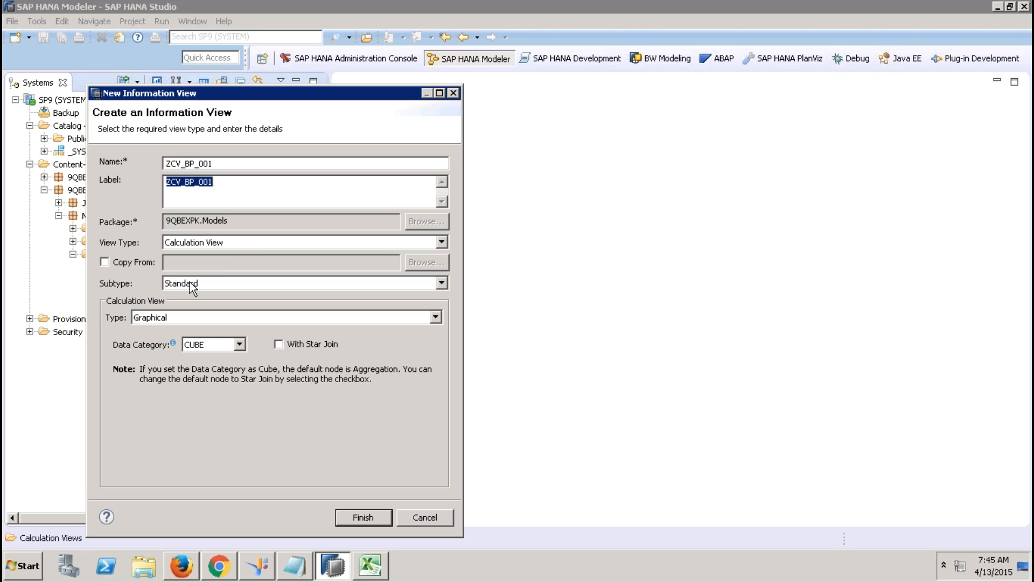
click(227, 343)
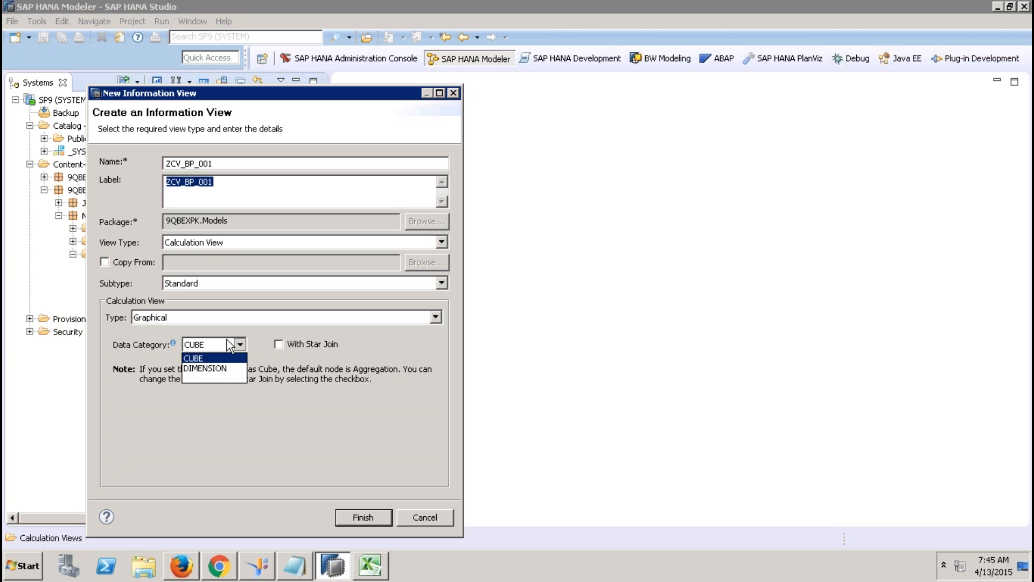
click(209, 366)
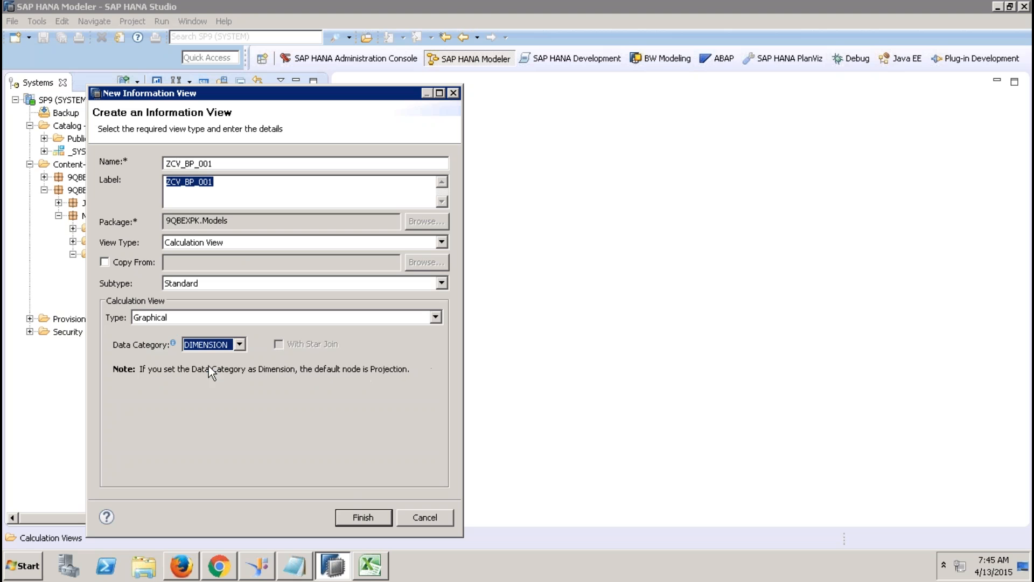
click(364, 517)
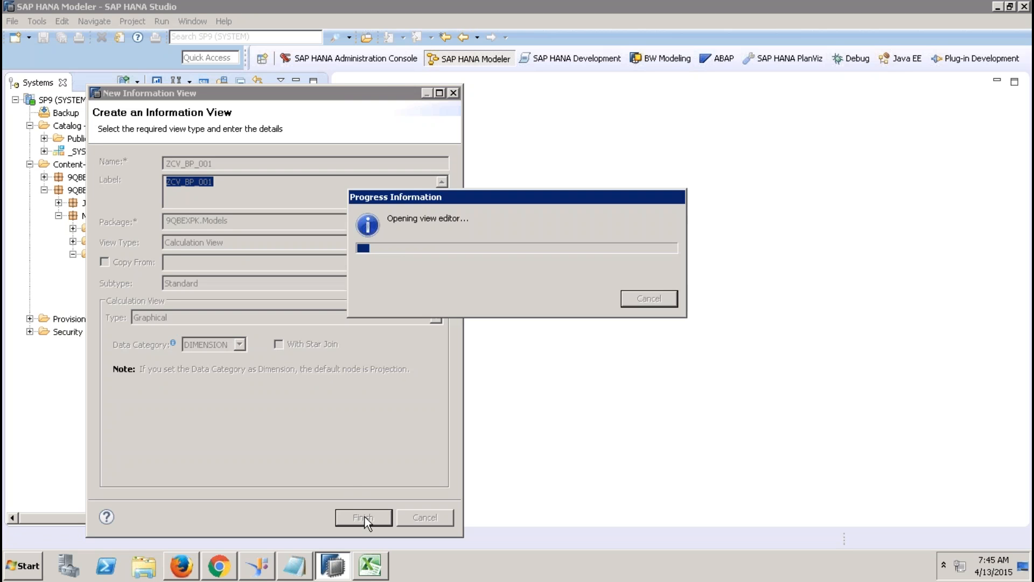
click(296, 82)
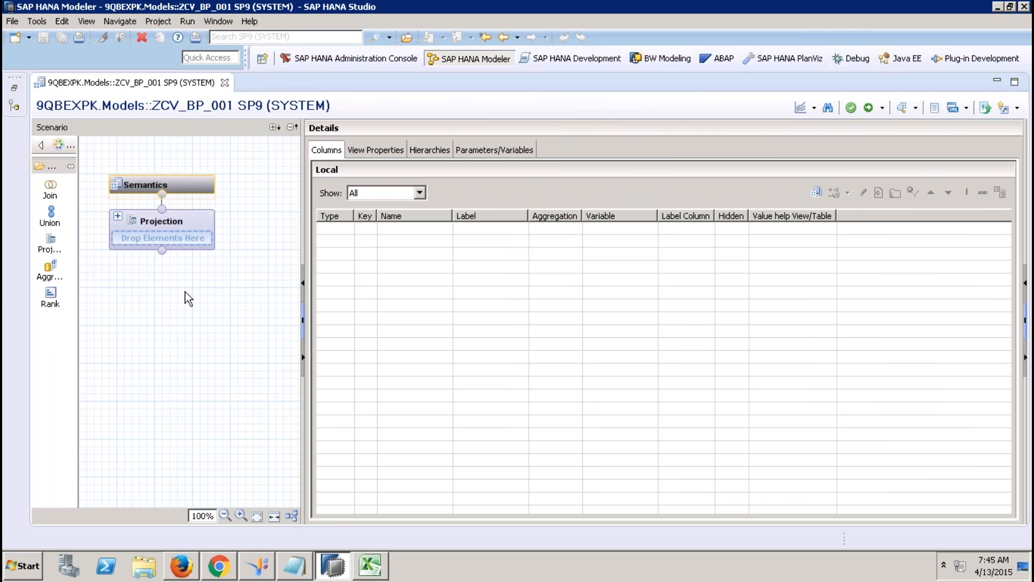
Step: Add a Projection_1 node fed by the EPM.MasterData.Addresses table found by searching sap.hana.demo
drag(50, 247, 103, 382)
click(144, 396)
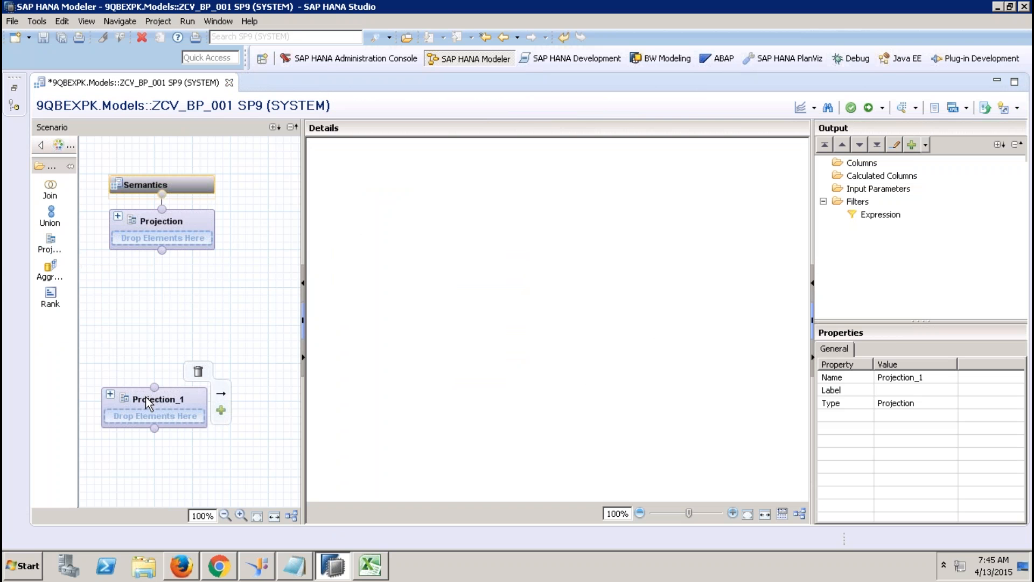
right_click(410, 253)
click(423, 260)
text(ssap.)
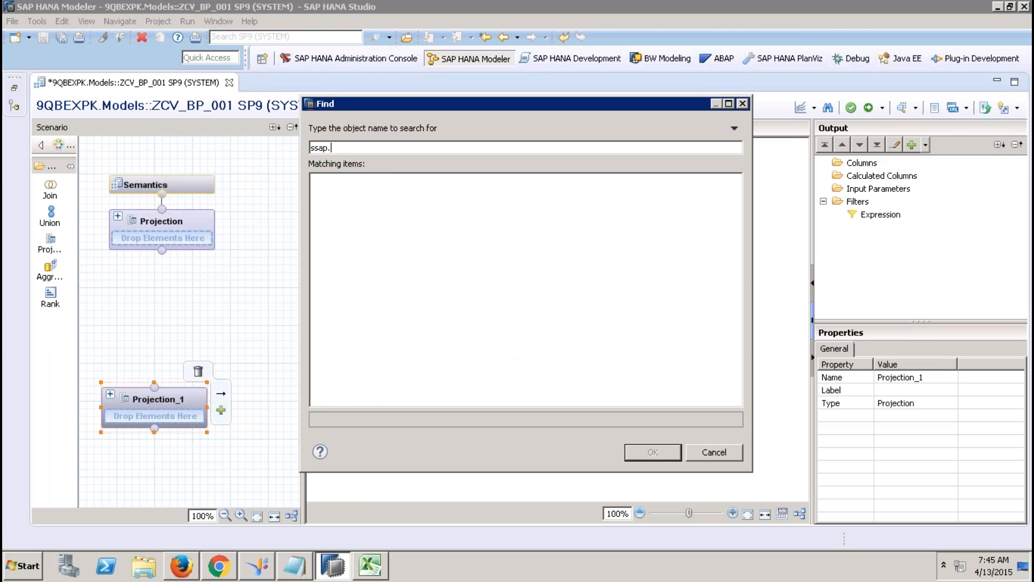
text(hana.demo)
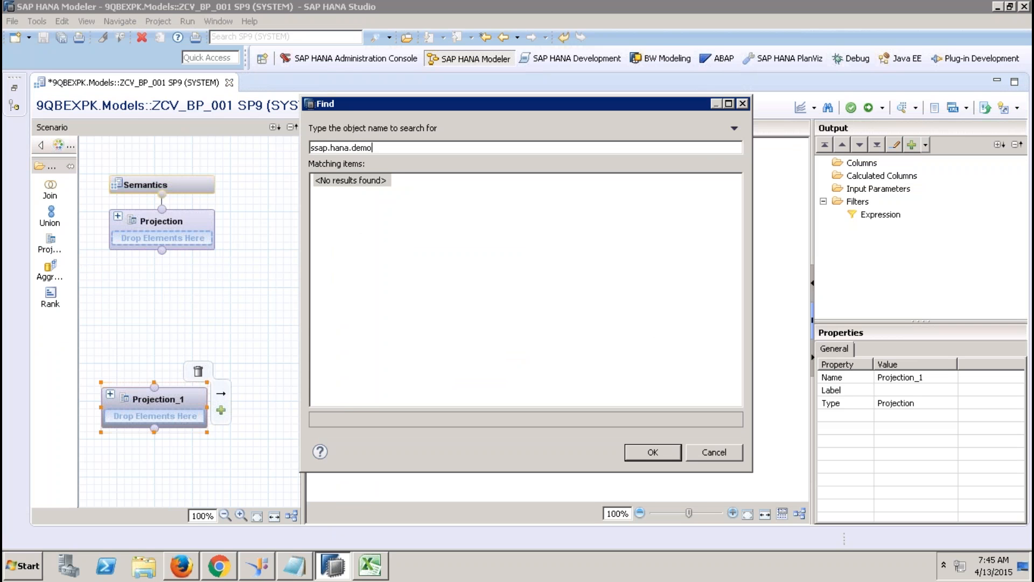
key(BackSpace)
key(BackSpace)
key(BackSpace)
key(BackSpace)
key(BackSpace)
key(BackSpace)
key(BackSpace)
key(BackSpace)
key(BackSpace)
key(BackSpace)
key(BackSpace)
key(BackSpace)
key(BackSpace)
key(BackSpace)
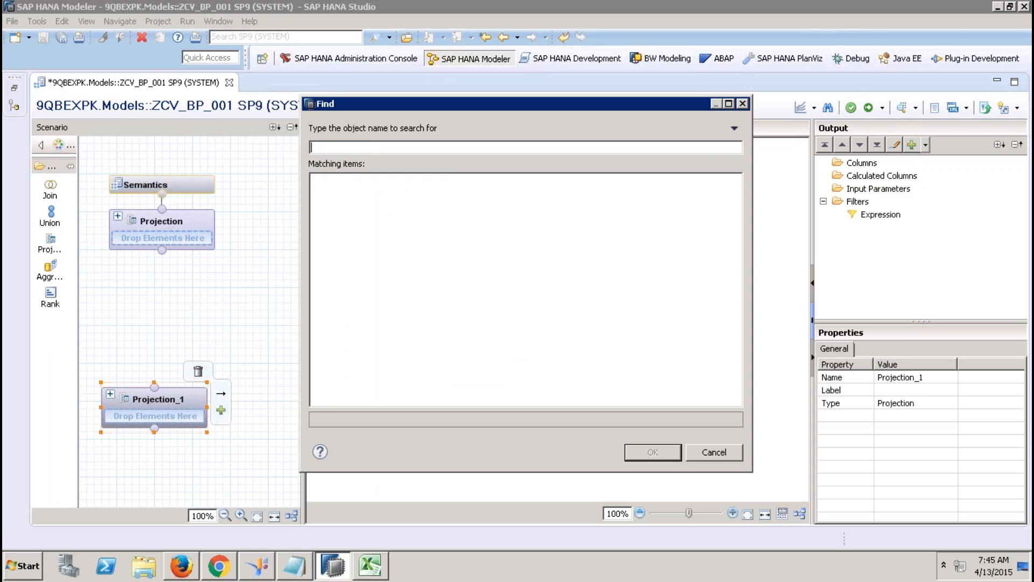
text(sap.hana.dxemo)
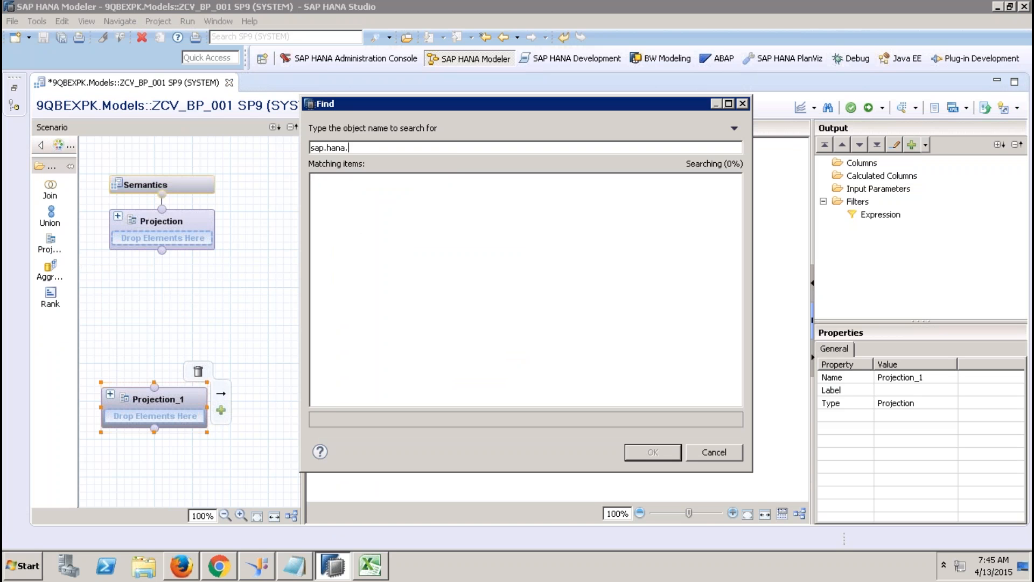
key(BackSpace)
key(BackSpace)
key(BackSpace)
key(BackSpace)
key(BackSpace)
key(BackSpace)
text(.demo)
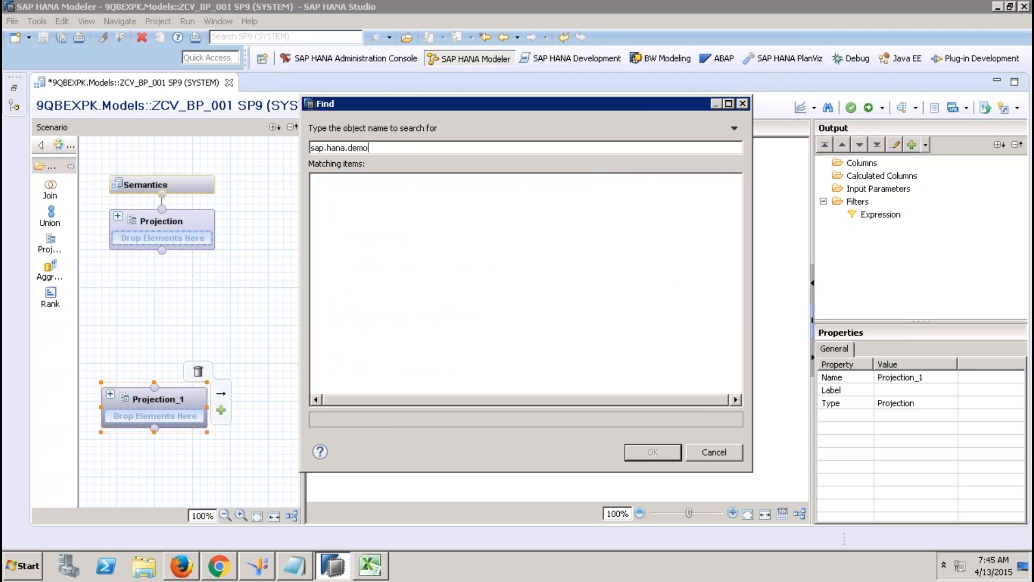
click(540, 322)
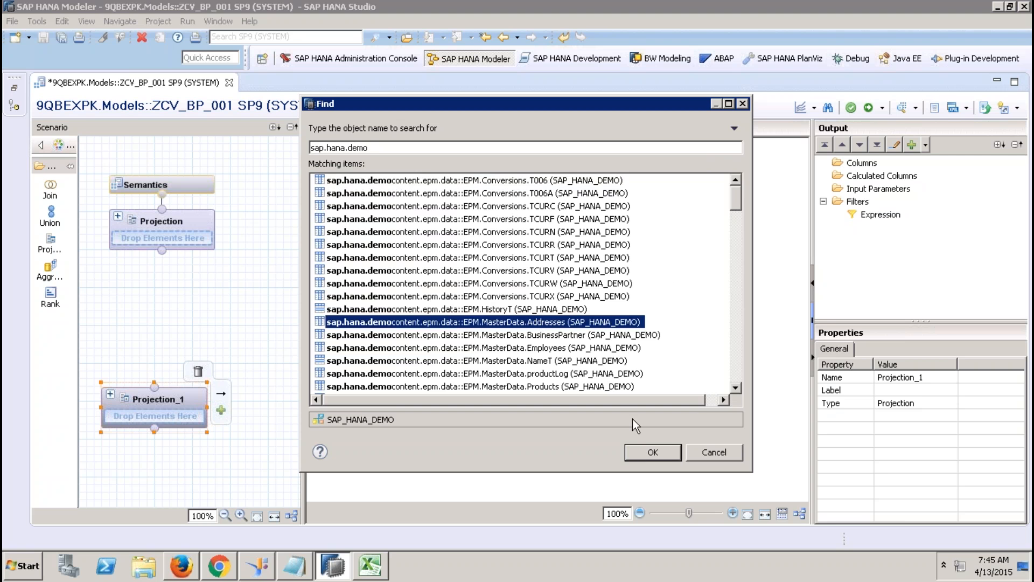
click(645, 446)
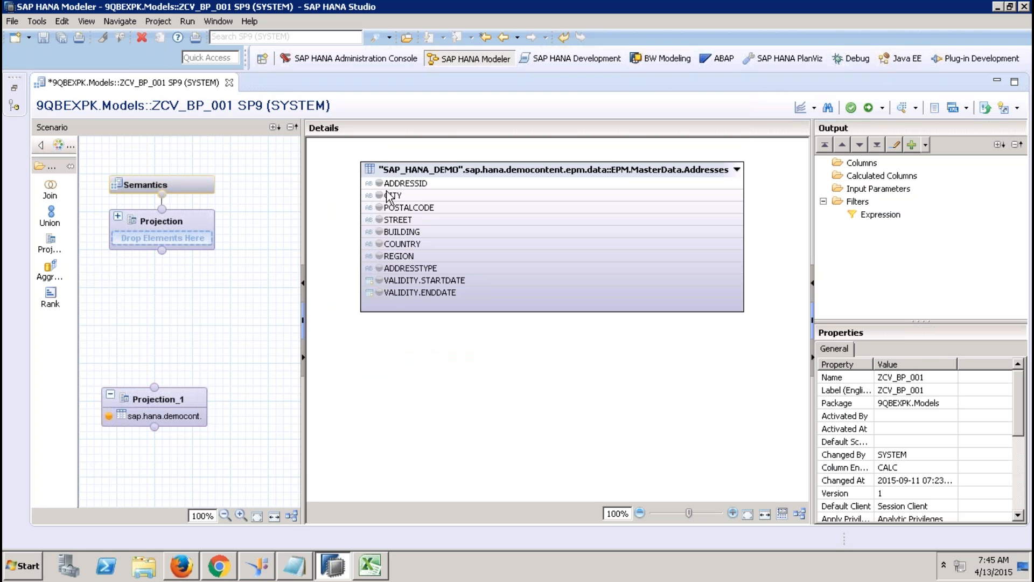
Step: Output the ADDRESSID, COUNTRY, REGION and CITY columns from Addresses in Projection_1
click(379, 183)
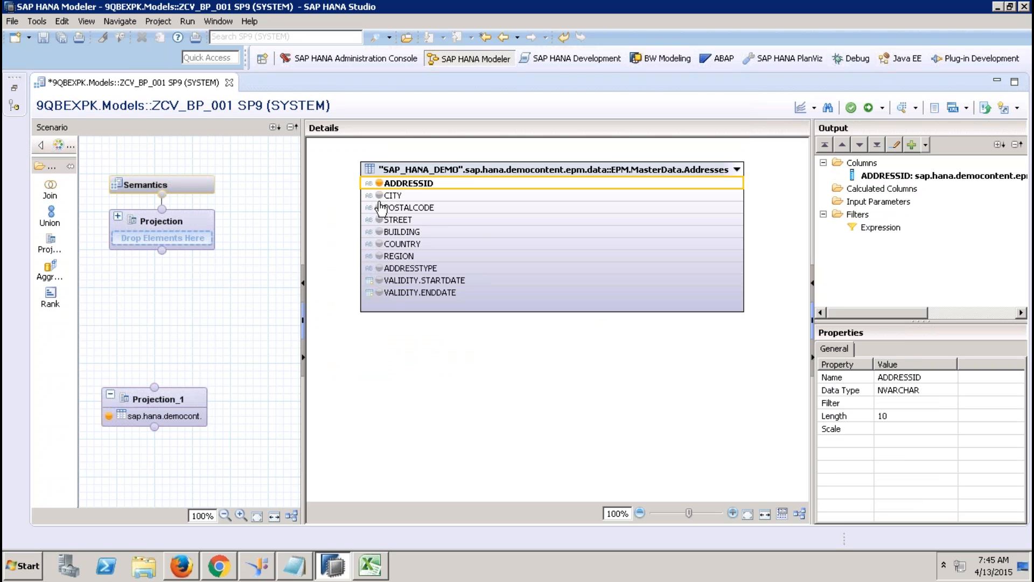
click(379, 243)
click(379, 256)
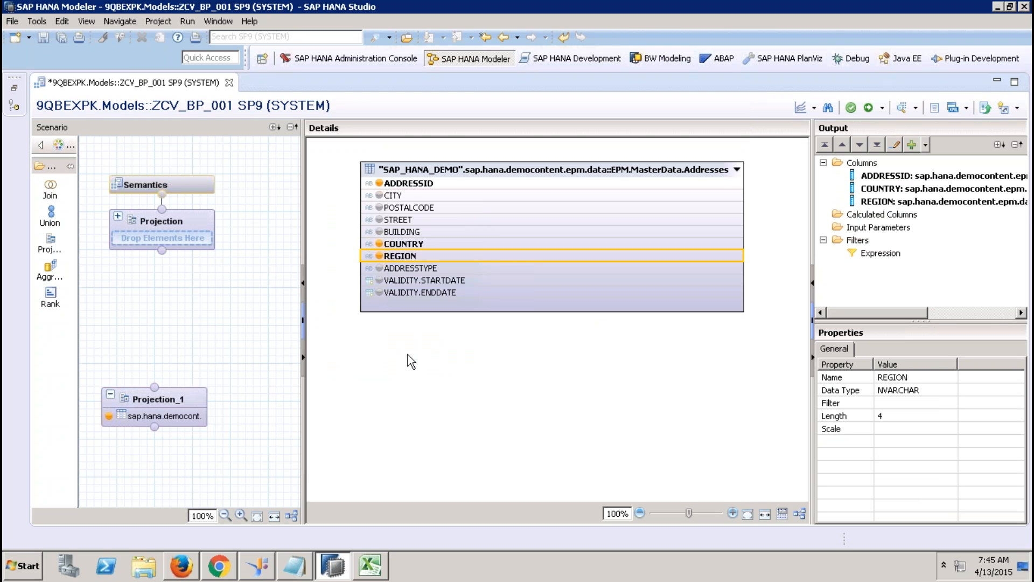
click(380, 199)
click(379, 196)
click(416, 257)
Step: Apply a filter on REGION with value EMEA picked from the value help
right_click(416, 258)
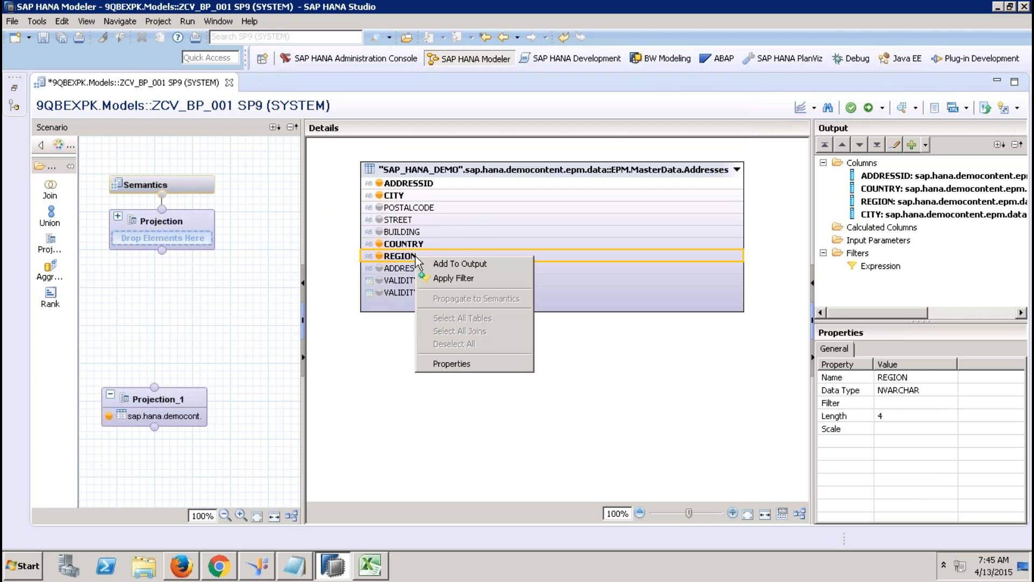
click(443, 278)
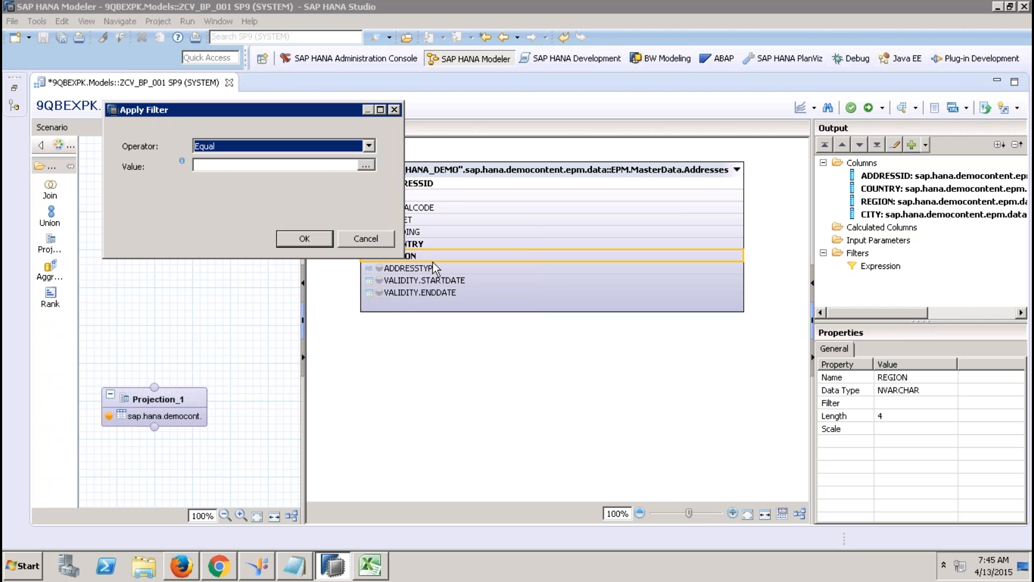
click(368, 166)
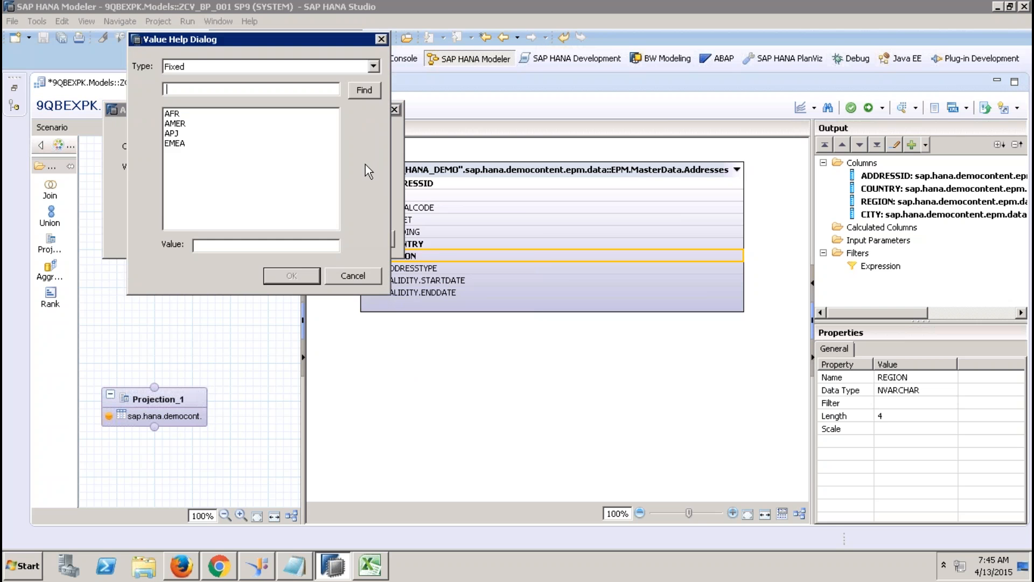
click(216, 143)
click(277, 270)
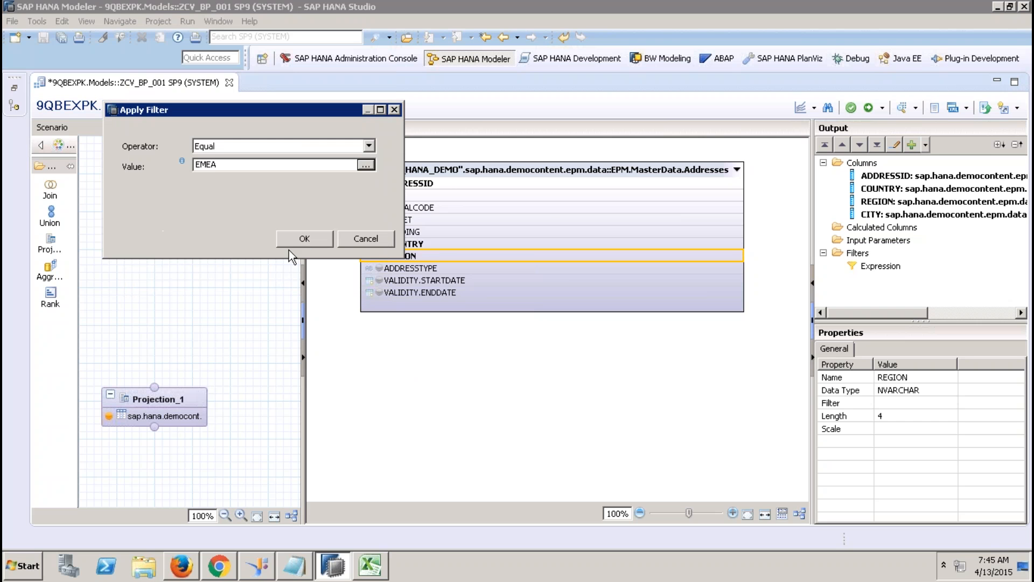
click(303, 234)
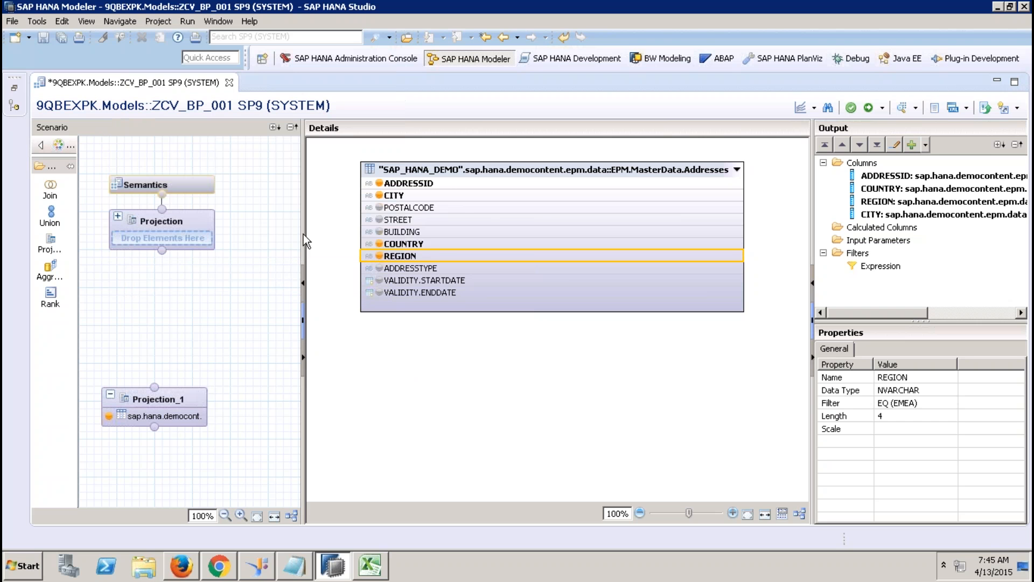
right_click(164, 401)
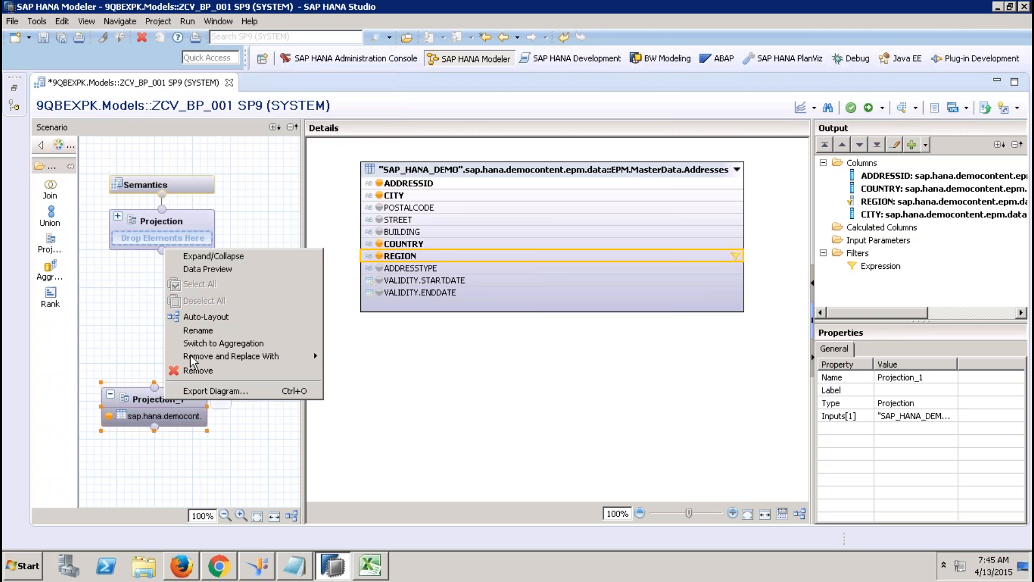
Step: Rename Projection_1 to AddressDetails
click(211, 329)
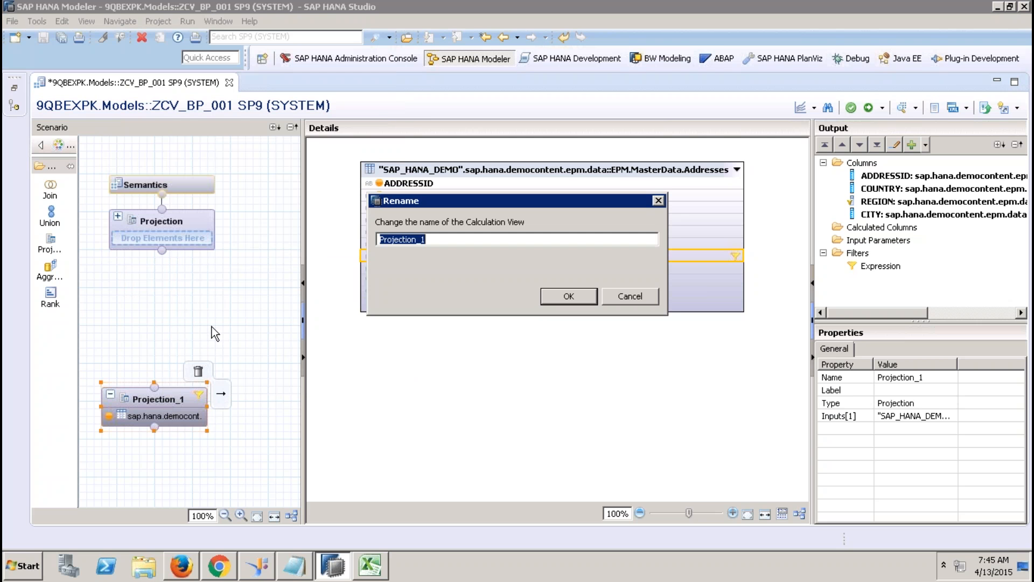
text(AddressDetails)
key(Return)
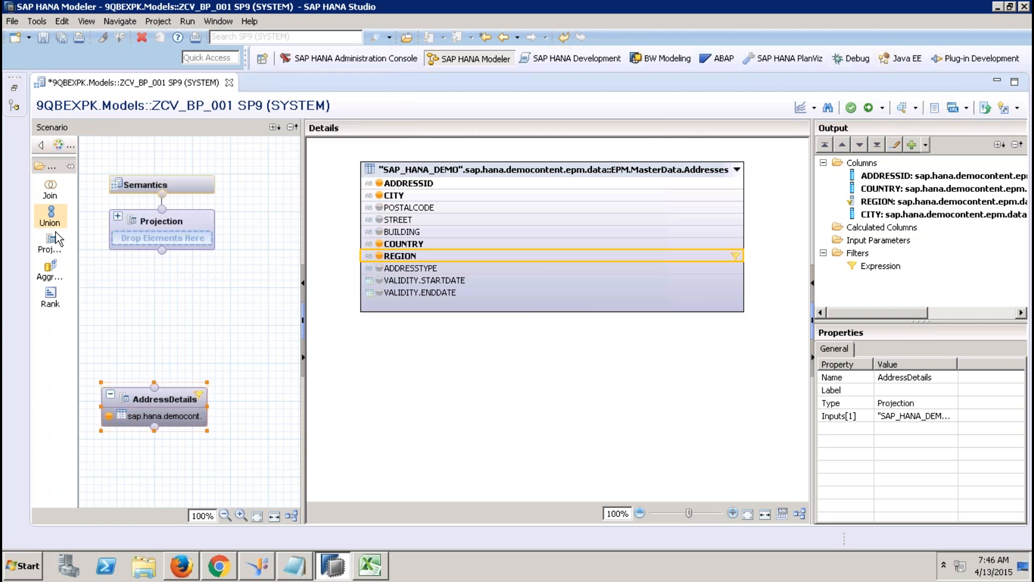
Step: Add a second projection on MasterData.BusinessPartner outputting PARTNERID, ADDRESSID and COMPANYNAME
drag(54, 238, 257, 400)
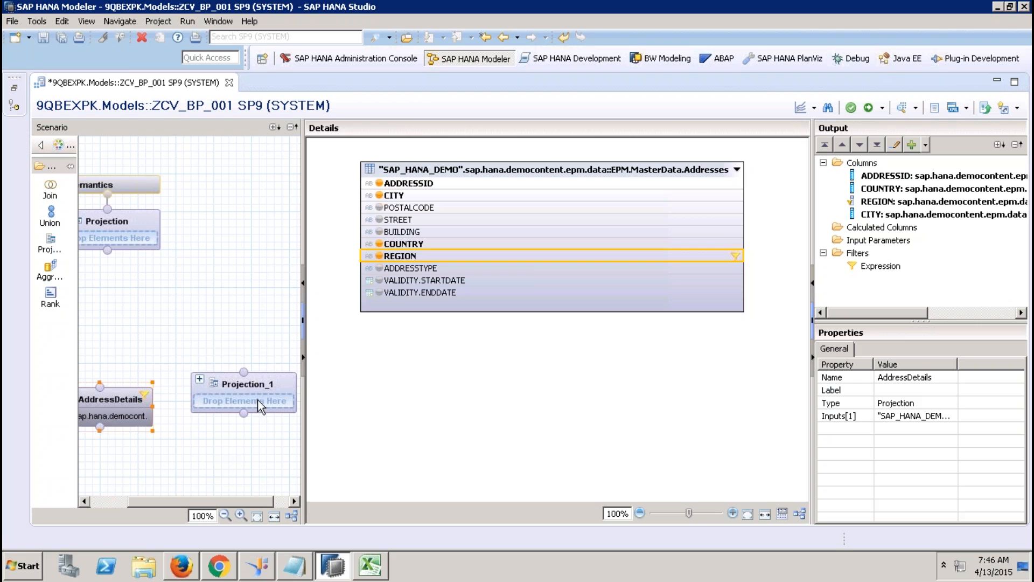
right_click(429, 282)
click(445, 291)
text(ap)
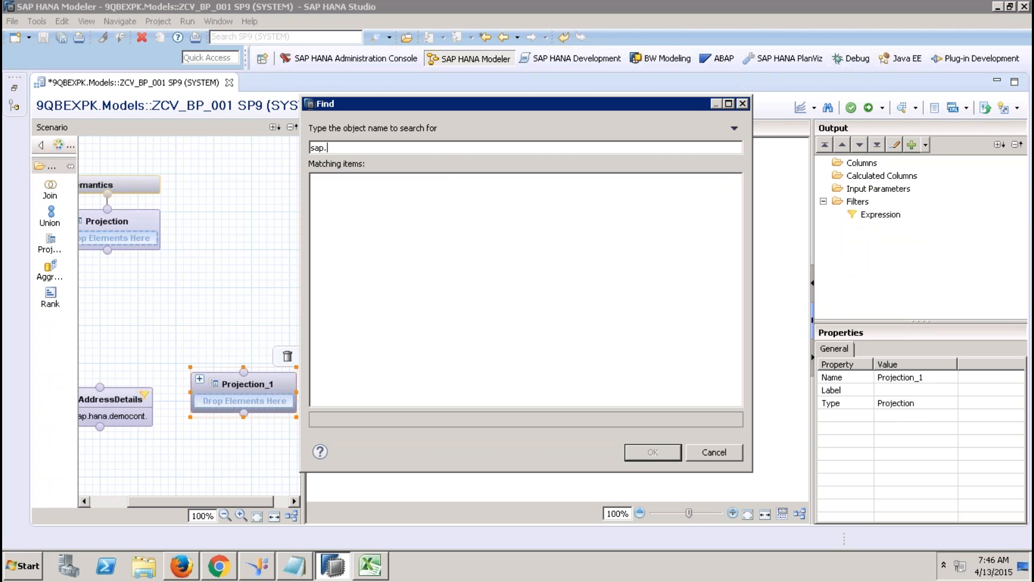
text(.hana.demo)
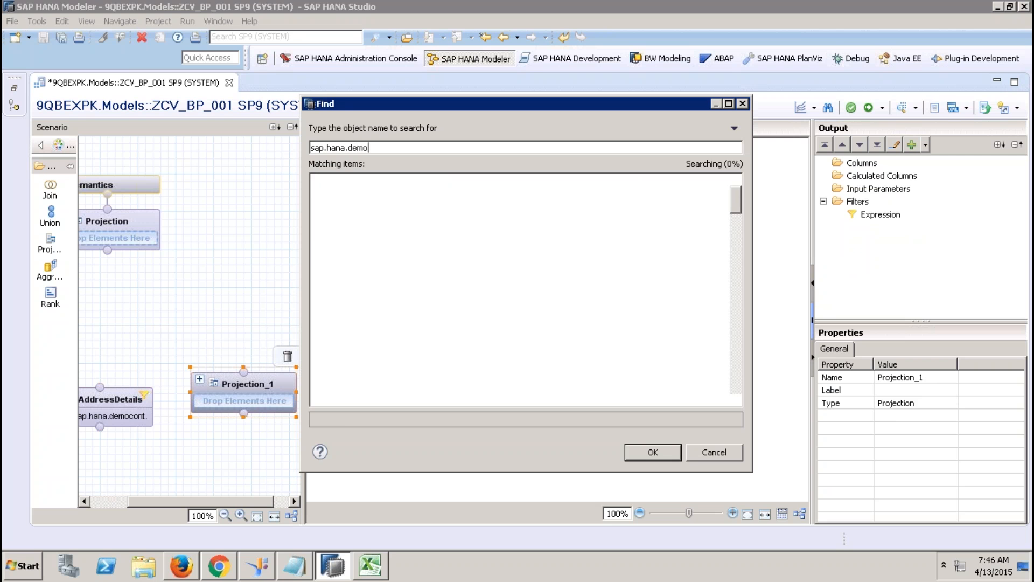
click(612, 336)
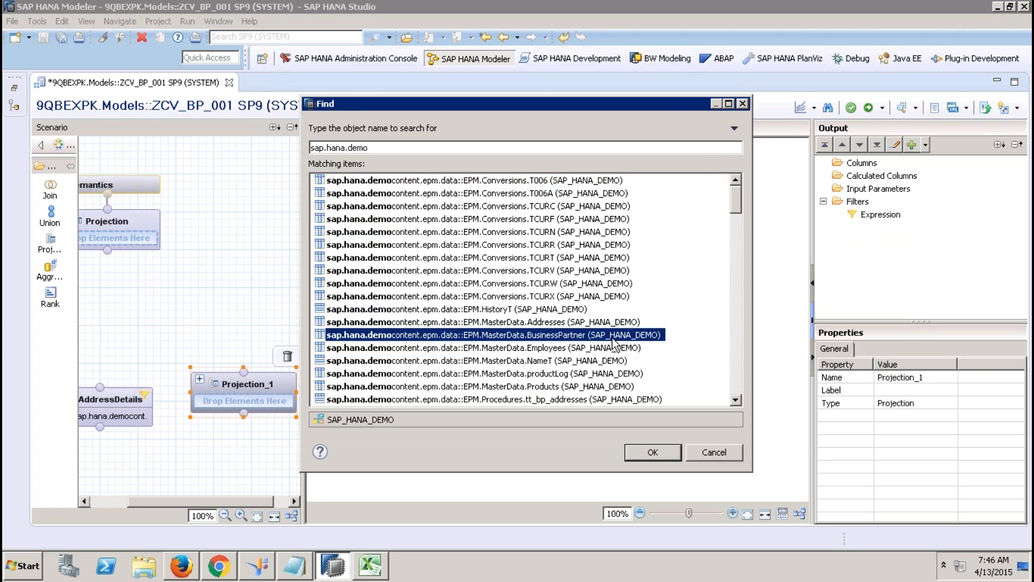
click(641, 445)
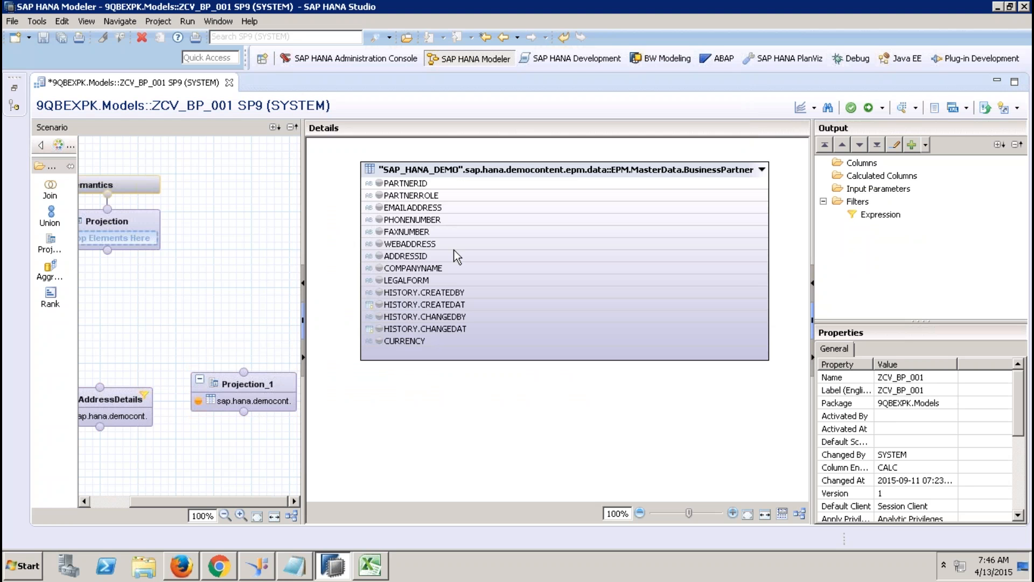
click(376, 184)
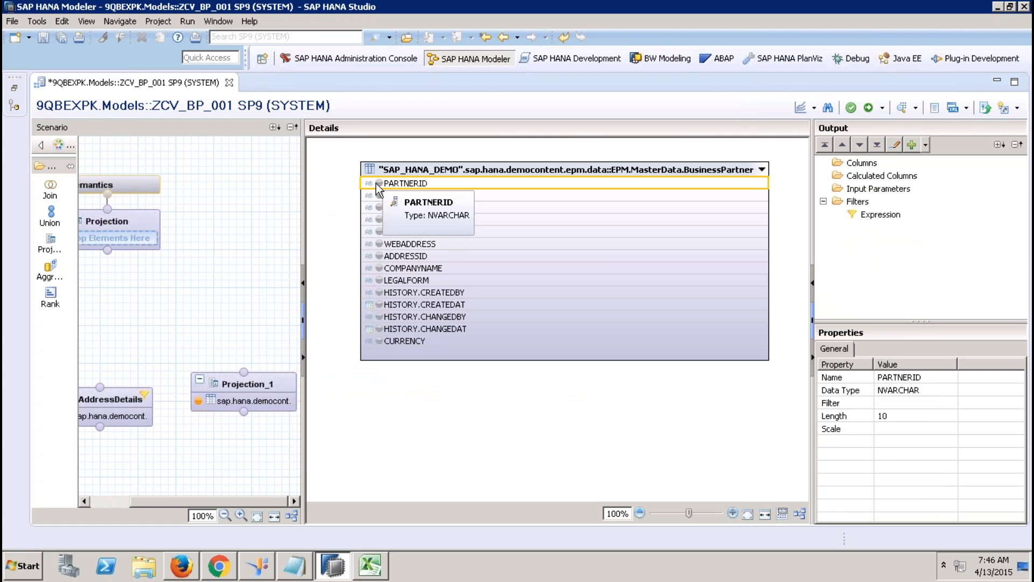
click(379, 183)
click(379, 256)
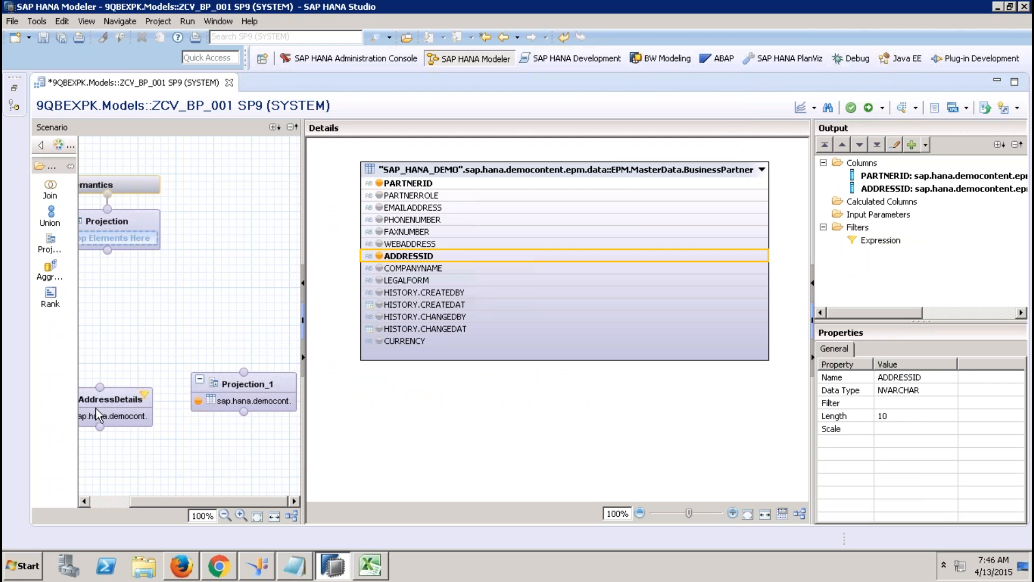
click(379, 268)
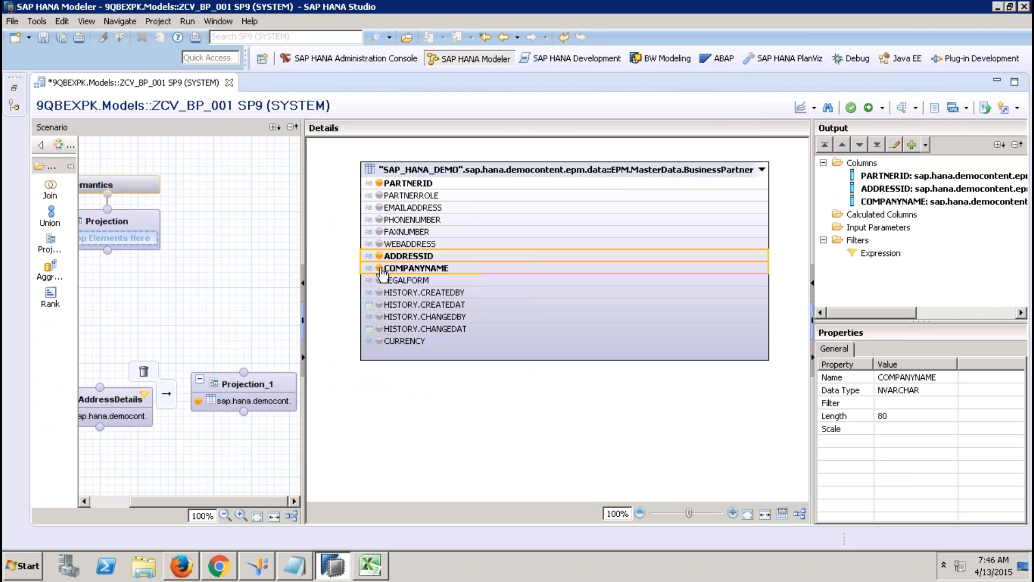
Step: Rename the new projection to BPDetails
right_click(271, 386)
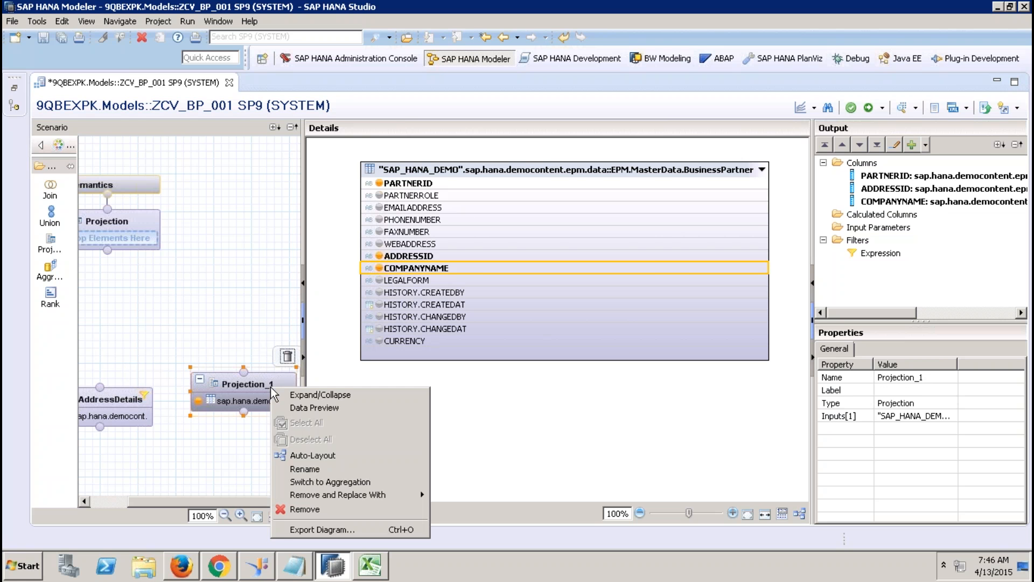
click(317, 470)
text(BPD)
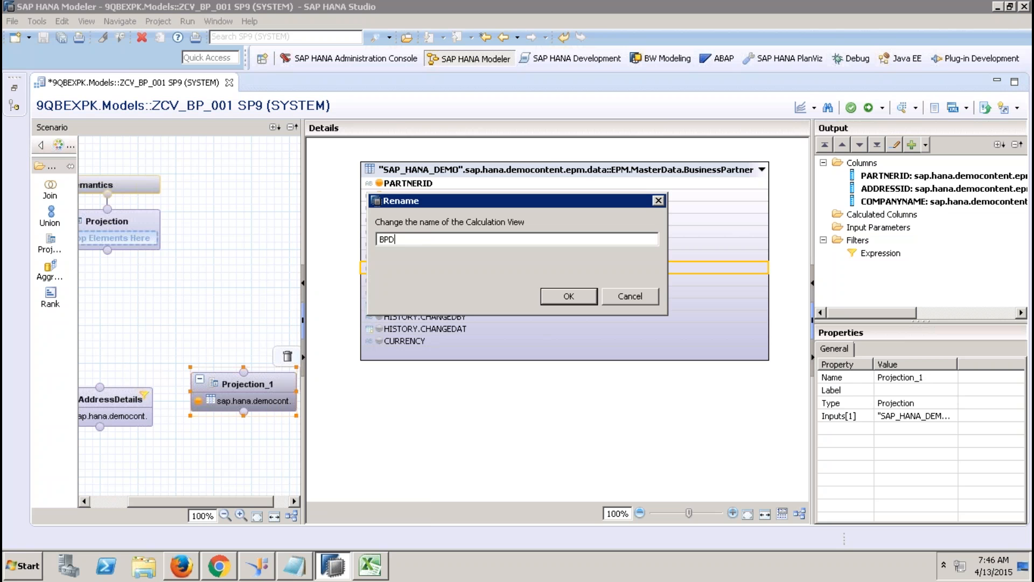
text(etails)
key(Return)
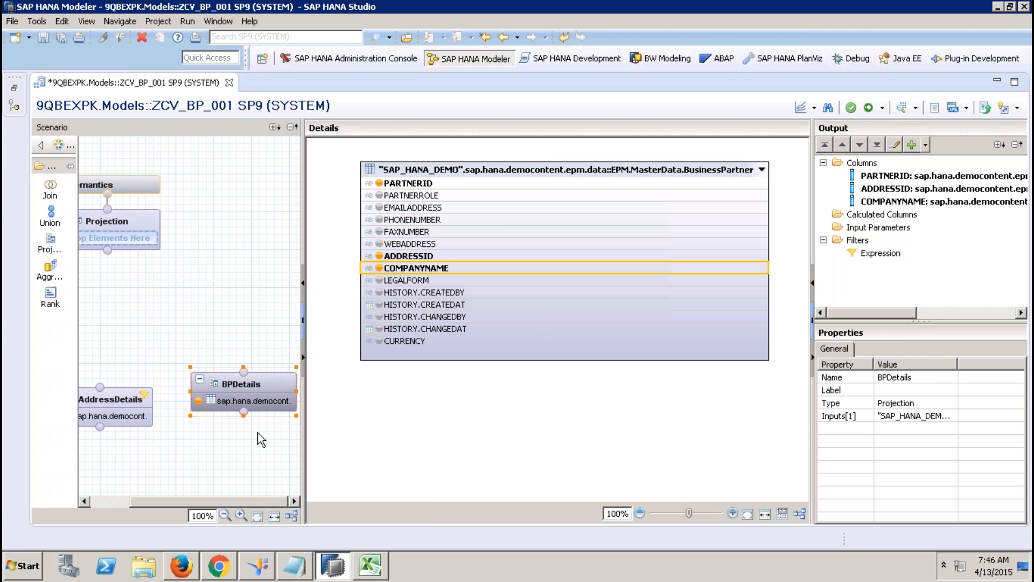
Step: Place a Join_1 node above the projections and connect AddressDetails and BPDetails into it
drag(256, 383, 250, 405)
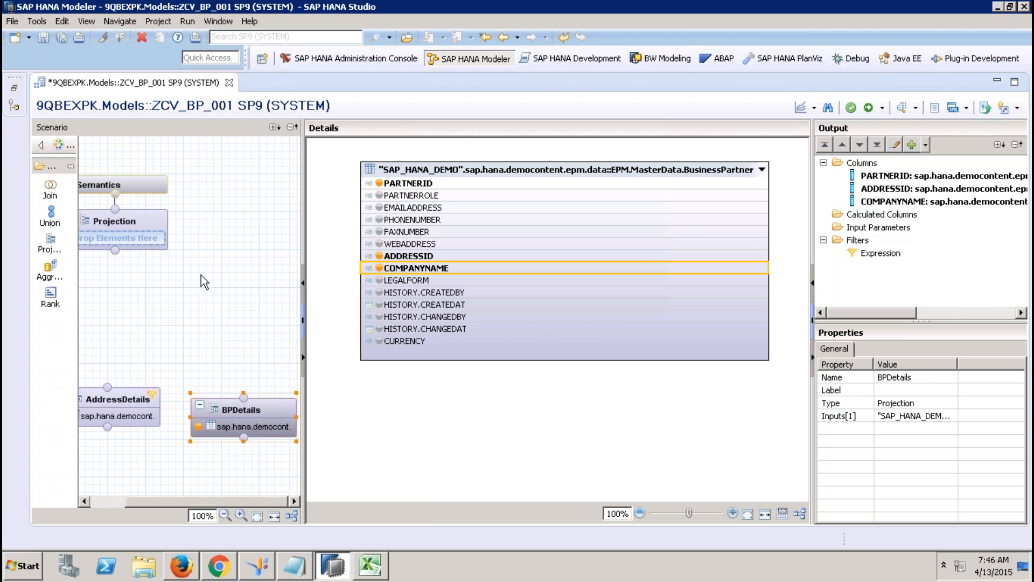
click(52, 189)
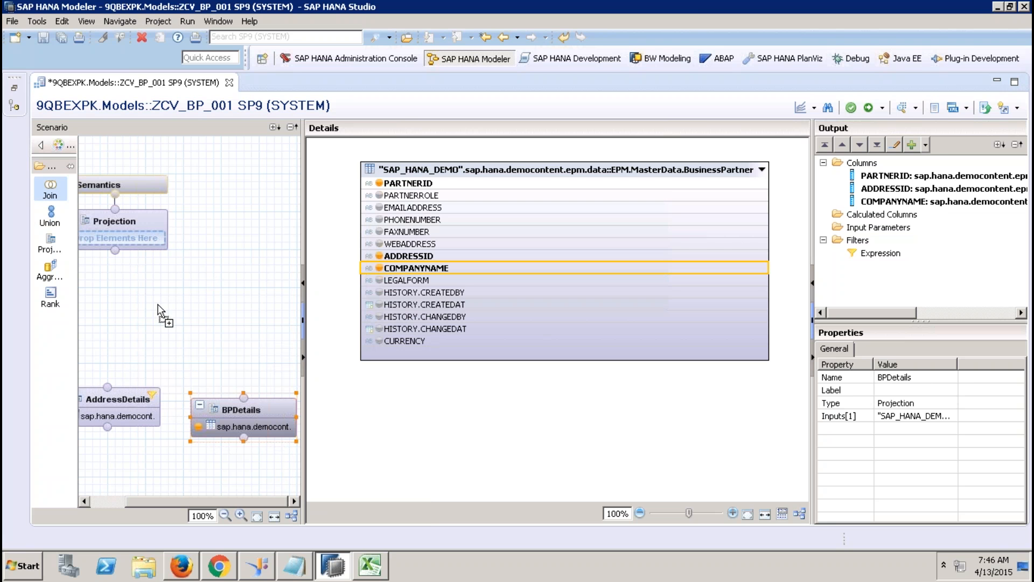
click(162, 340)
drag(201, 354, 181, 326)
drag(174, 393, 201, 359)
drag(244, 397, 199, 367)
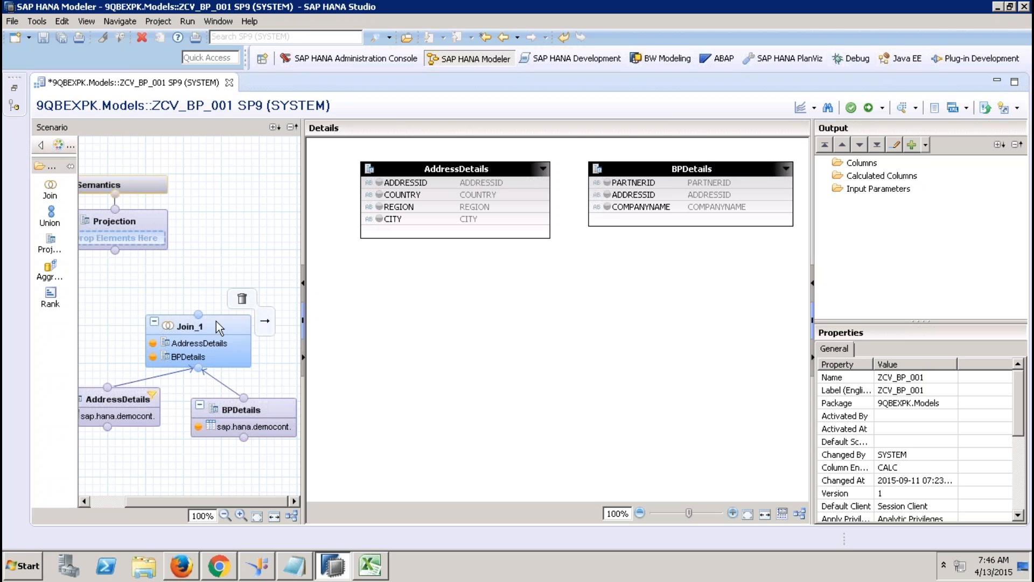
click(218, 324)
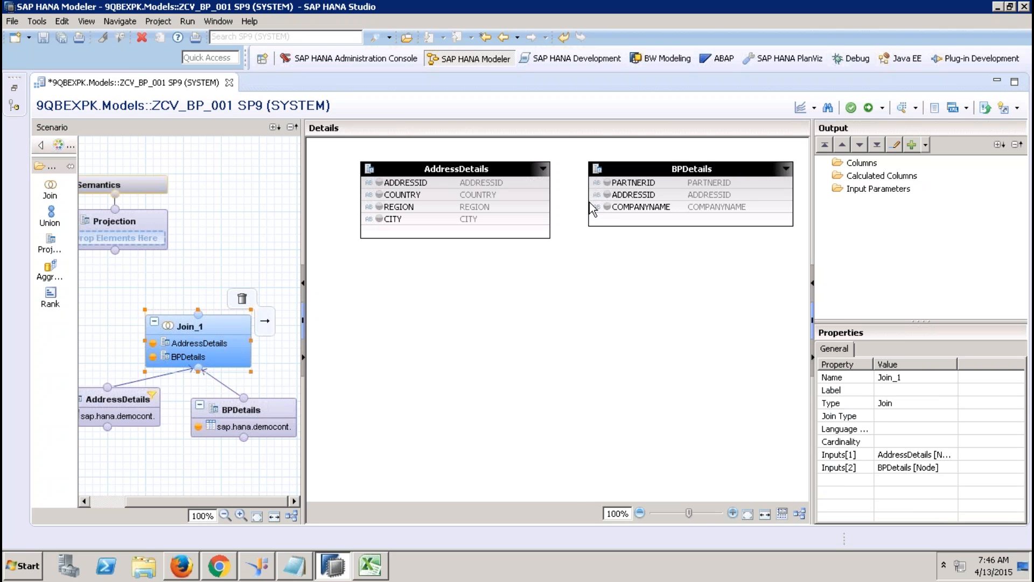
Step: Open the New Join dialog from Join_1's details canvas
drag(683, 166, 602, 294)
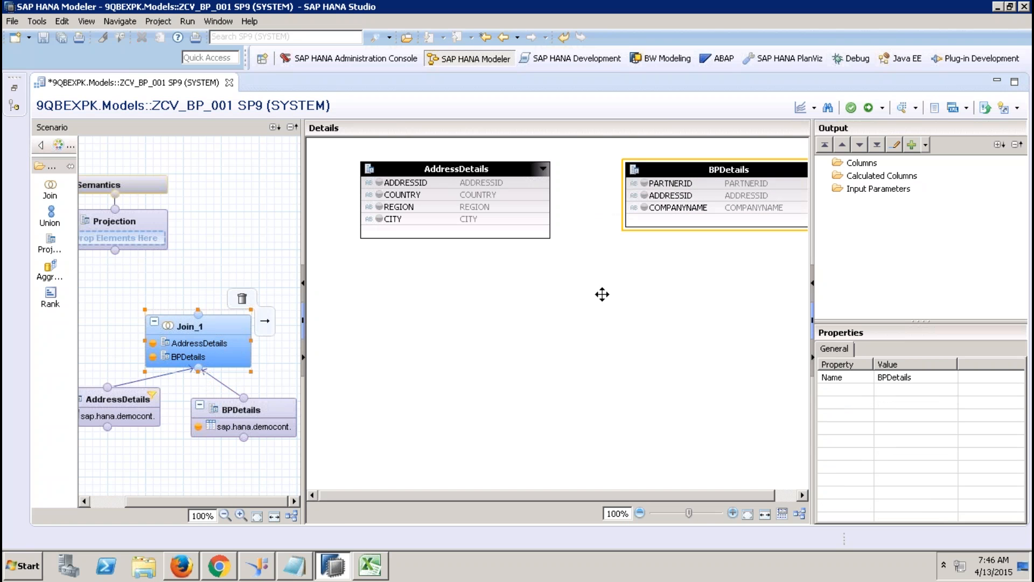
right_click(592, 304)
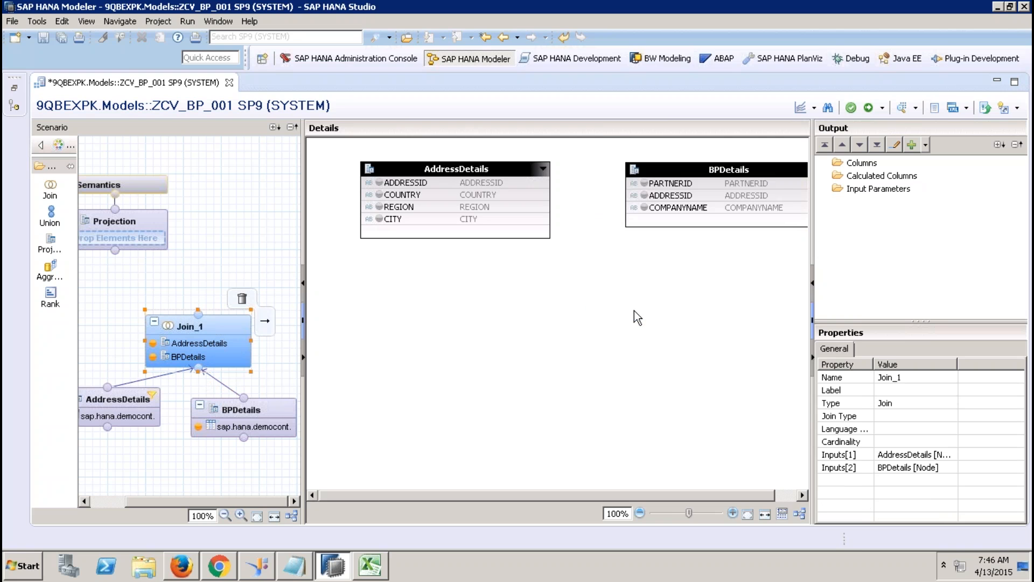
click(635, 313)
Step: Set AddressDetails as left and BPDetails as right table, link ADDRESSID to ADDRESSID, keep Inner type
click(392, 98)
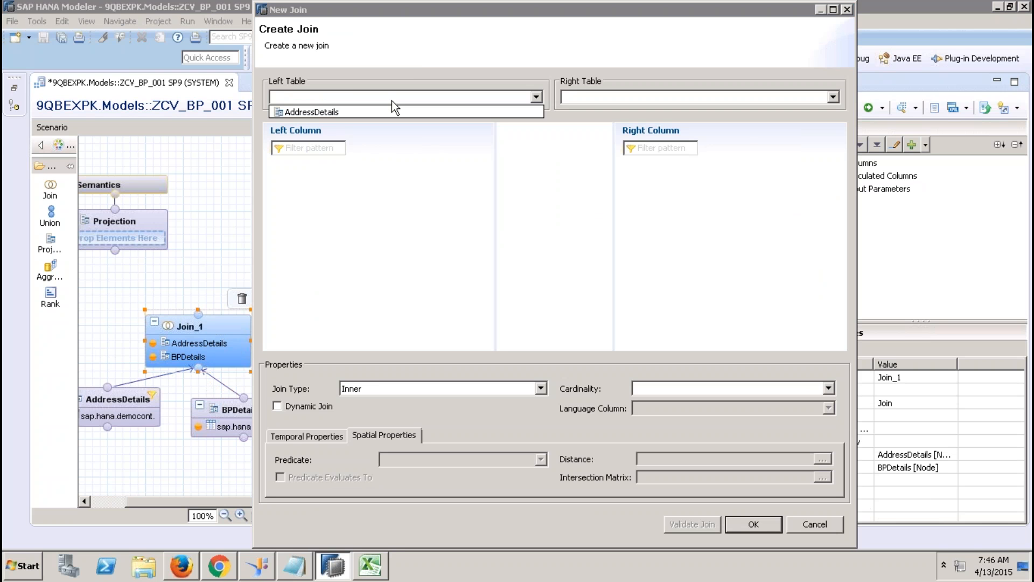
click(488, 109)
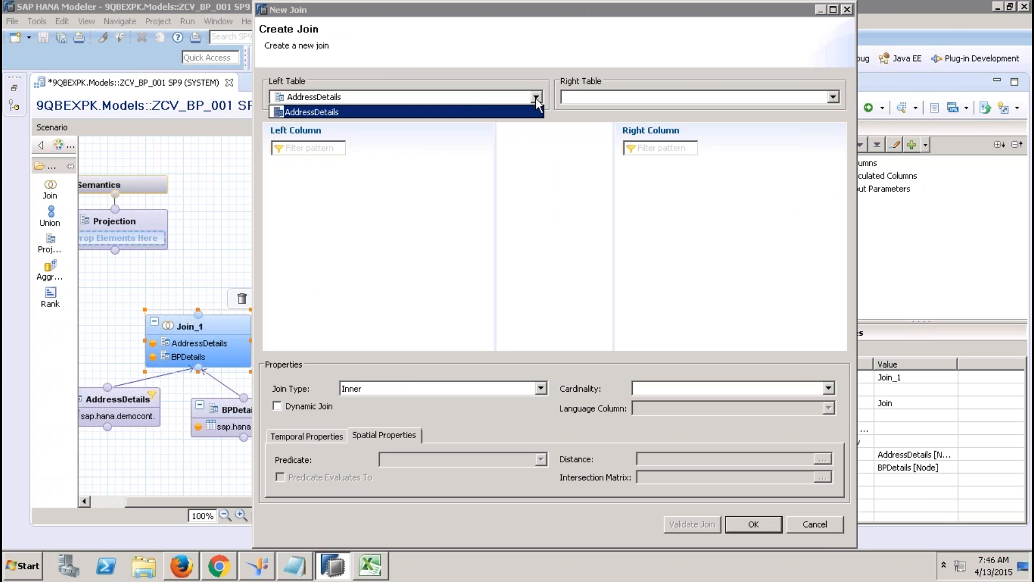
click(518, 109)
click(627, 98)
click(603, 113)
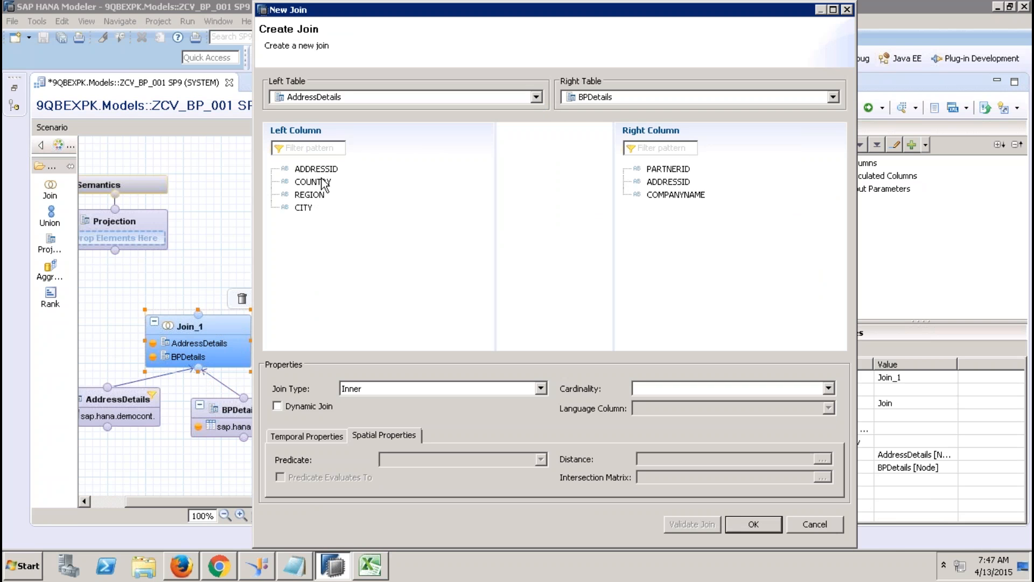
mouse_move(670, 182)
mouse_down()
mouse_move(323, 170)
mouse_move(680, 183)
mouse_up()
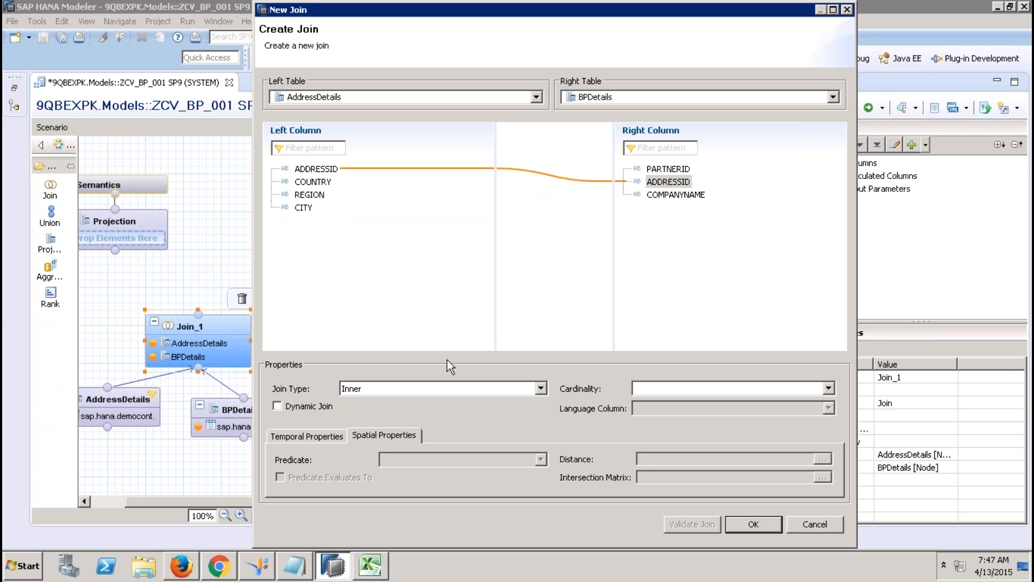
click(442, 388)
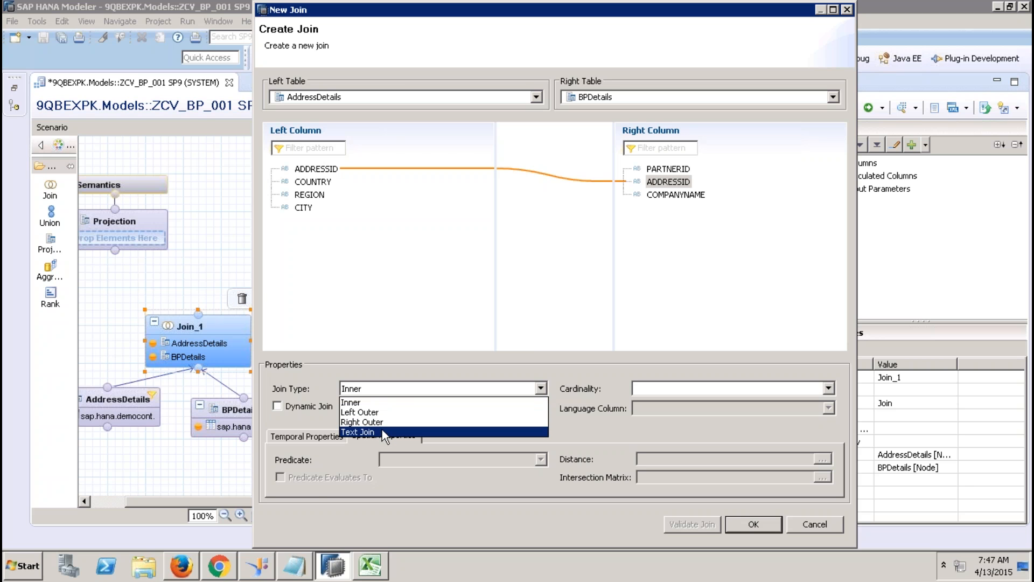
click(372, 402)
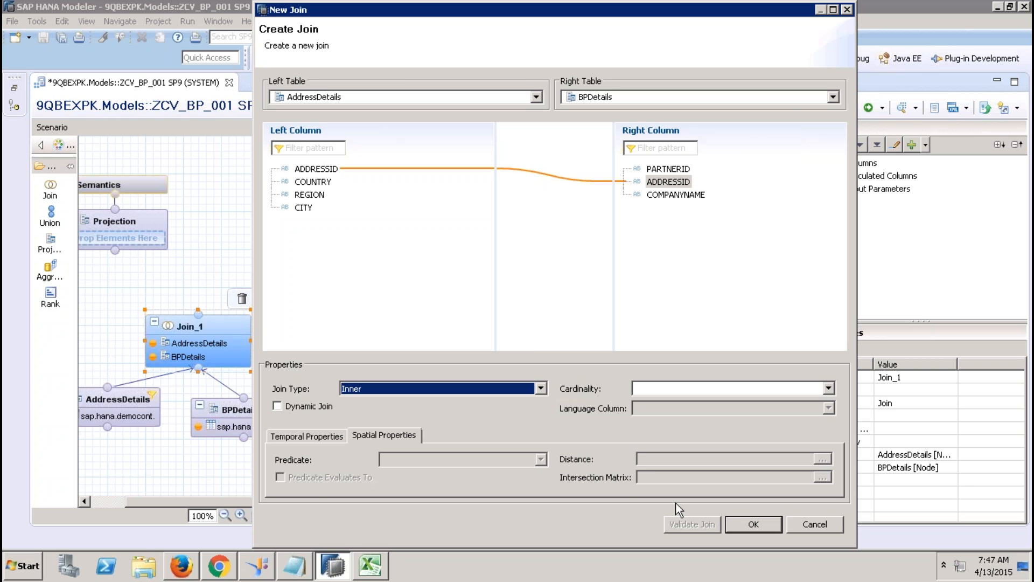
click(741, 519)
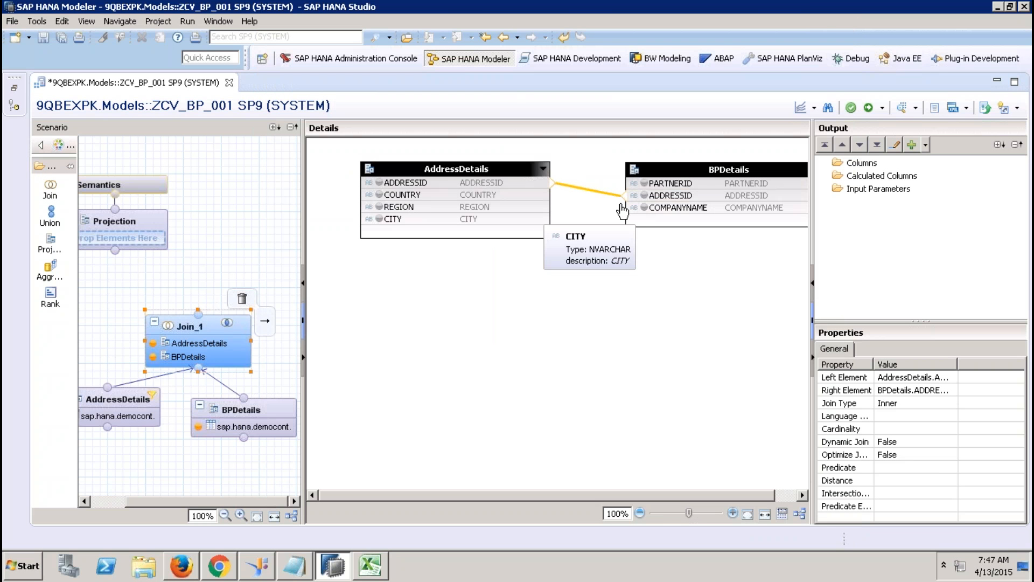
Step: Add PARTNERID, COMPANYNAME, COUNTRY, REGION and CITY to Join_1's output
click(644, 183)
click(644, 207)
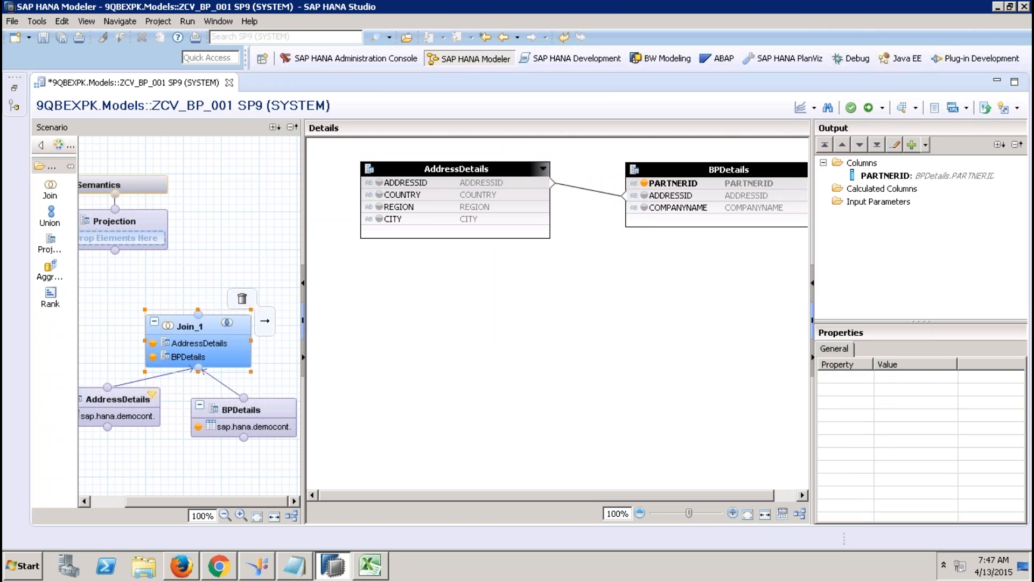
click(379, 195)
click(379, 207)
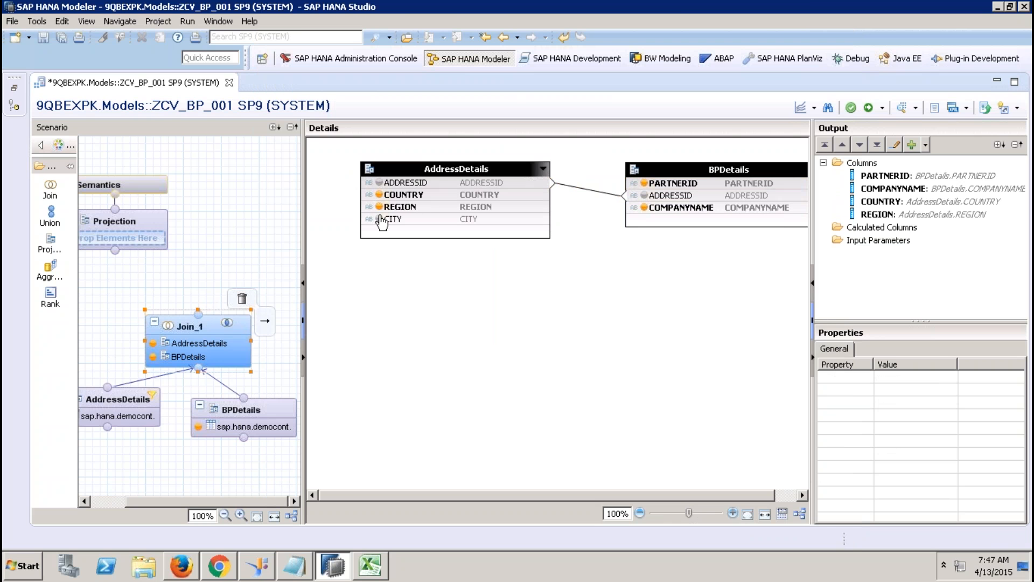
click(380, 219)
Step: Connect Join_1 into Projection and add all five columns to the Projection output
click(204, 322)
drag(265, 321, 131, 224)
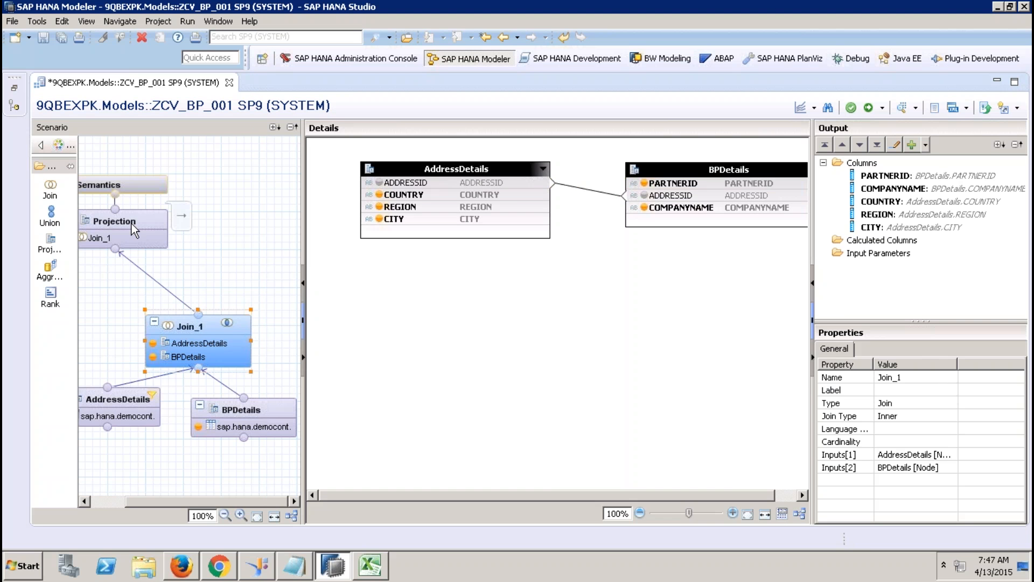
click(131, 224)
click(439, 192)
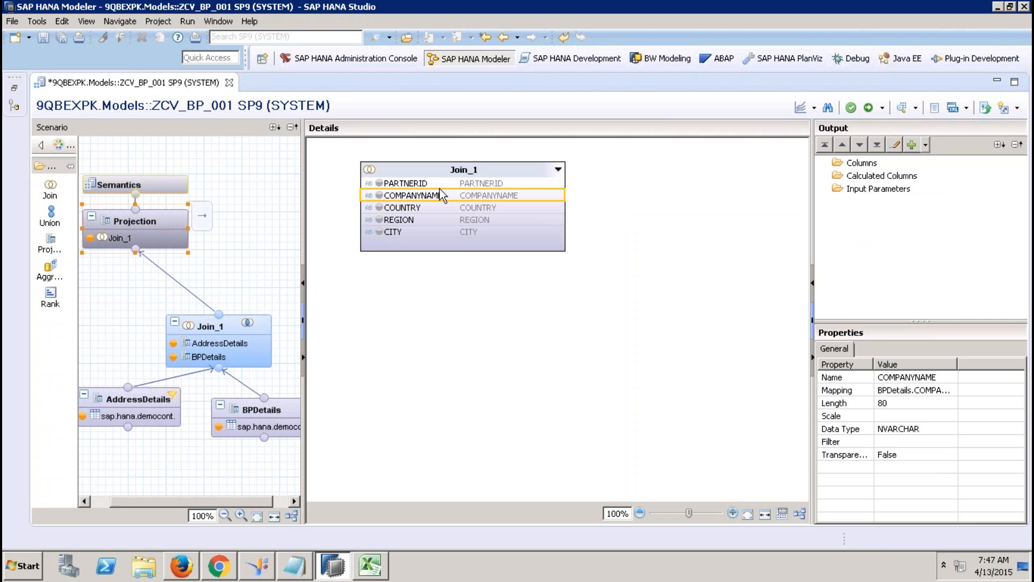
click(439, 182)
shift+click(419, 230)
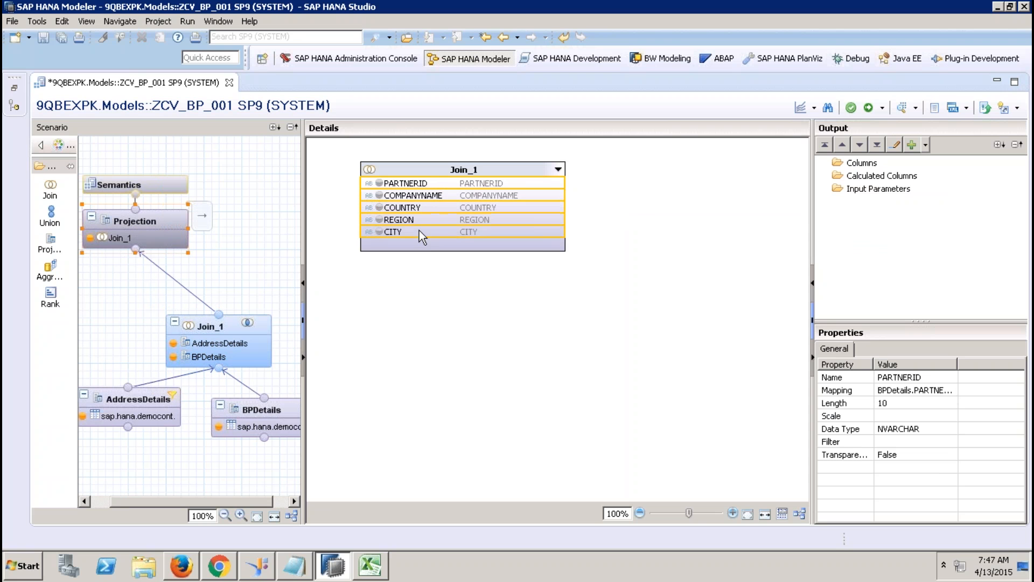
right_click(419, 230)
click(458, 238)
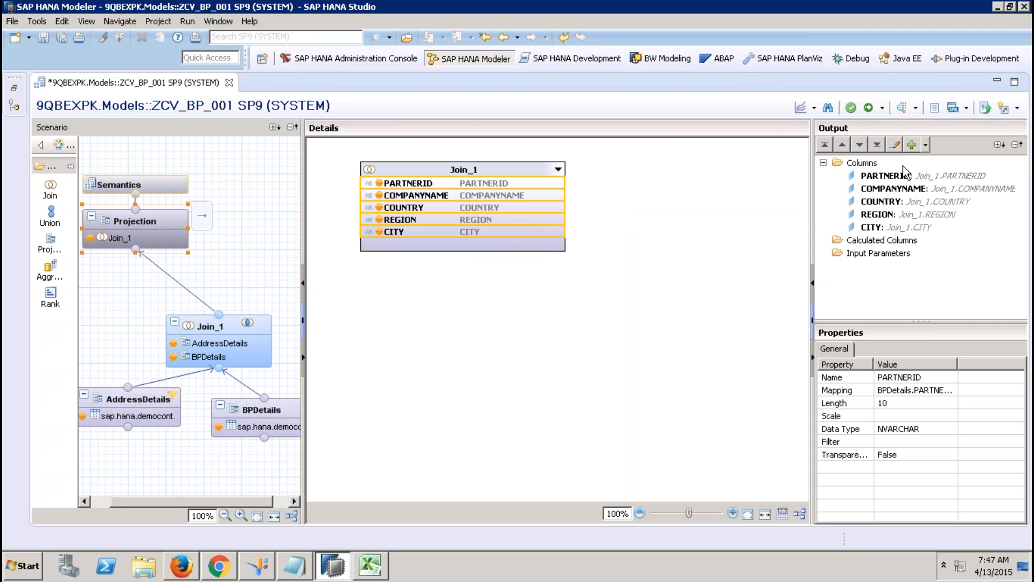
Step: Tick Key for PARTNERID in the Semantics columns, then view the empty Hierarchies list
click(173, 181)
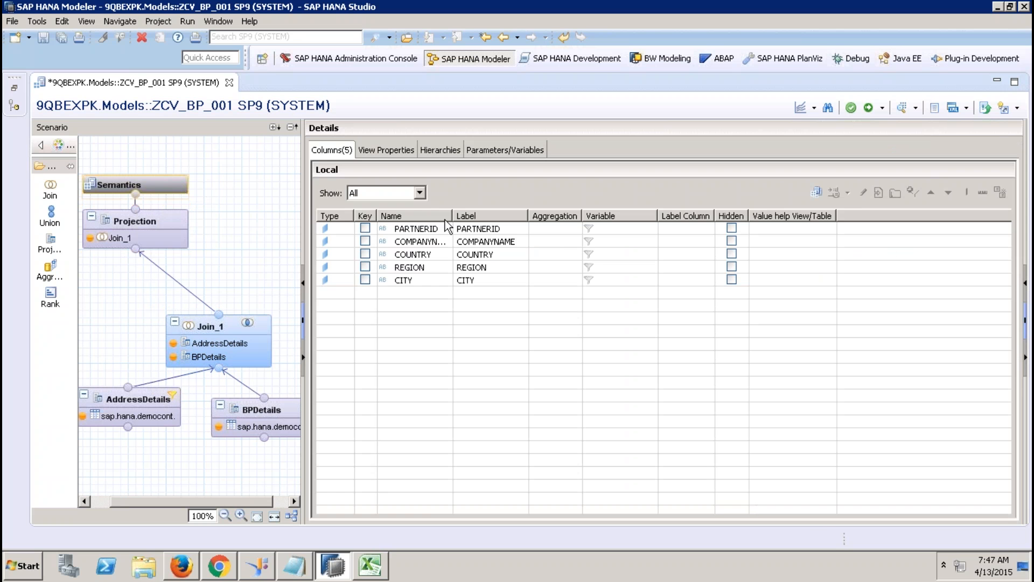
click(365, 229)
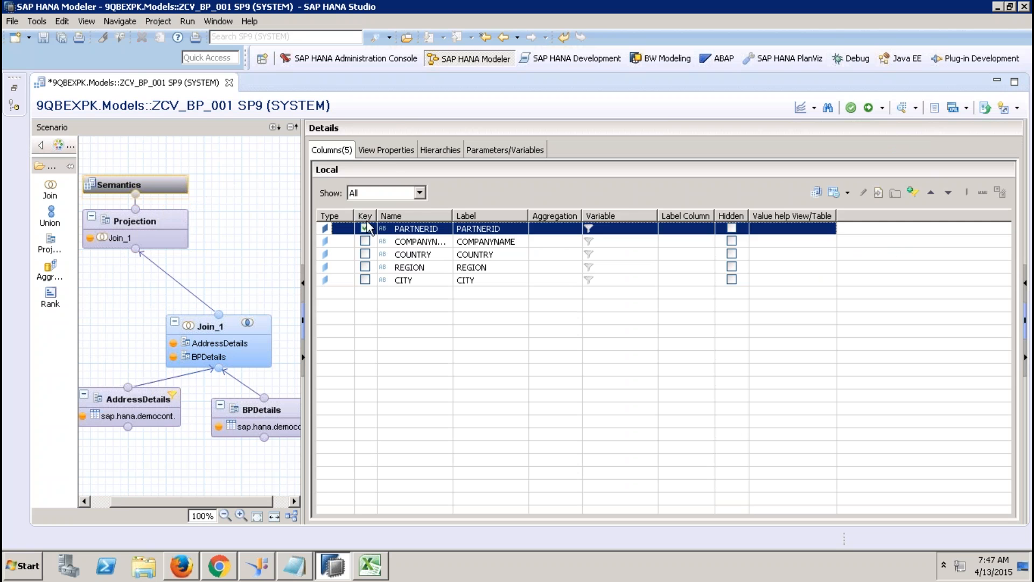
click(389, 151)
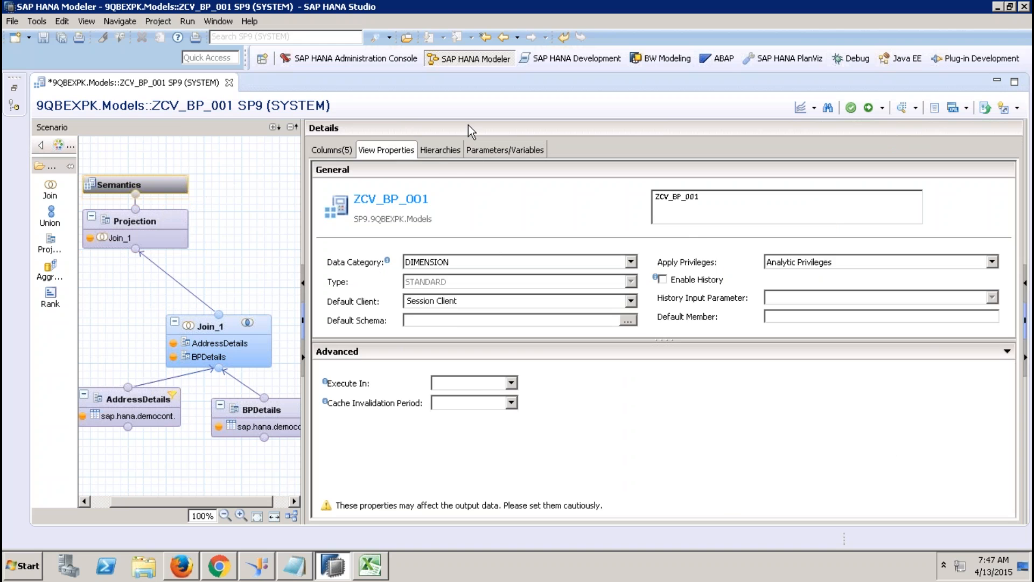
click(447, 153)
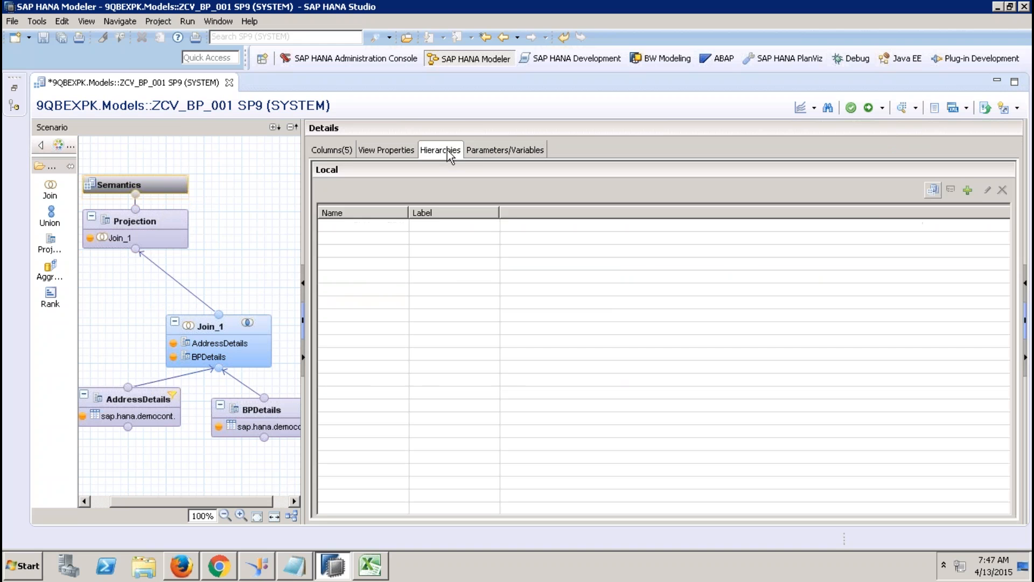
Step: Create hierarchy ycust_hier with levels REGION, COUNTRY, CITY and PARTNERID, and confirm it
click(970, 190)
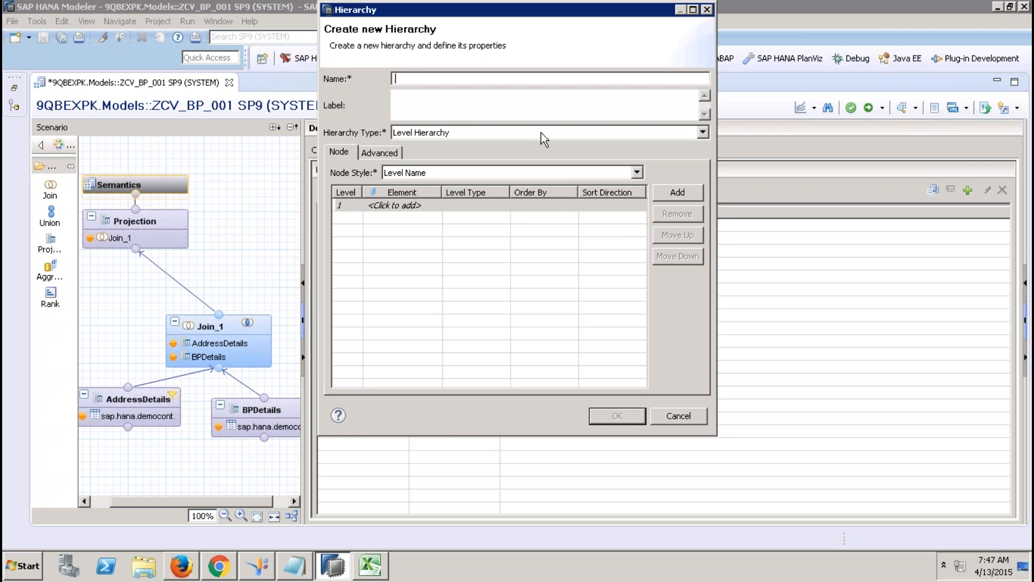
text(ycust_)
click(408, 206)
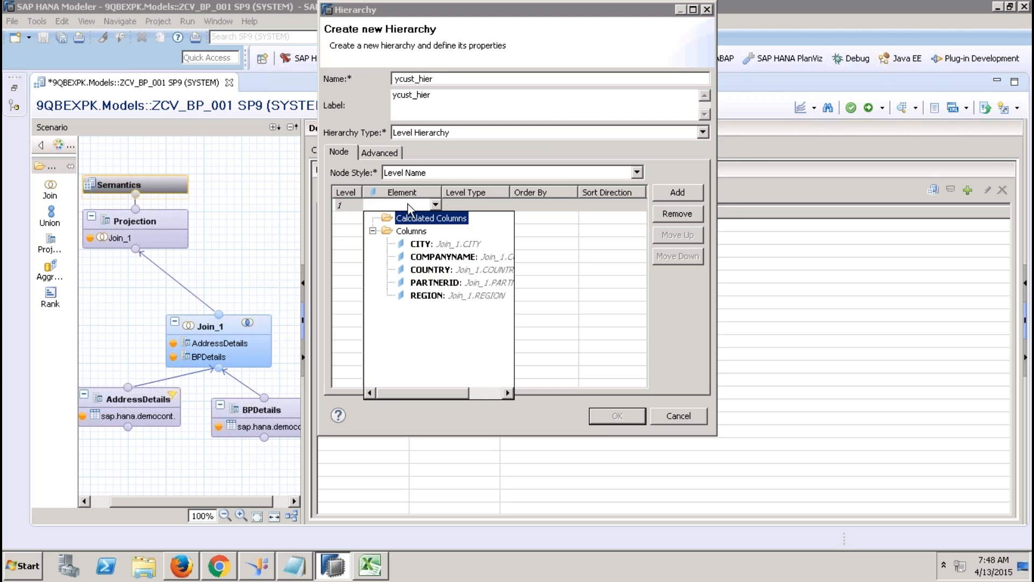
click(436, 294)
click(431, 220)
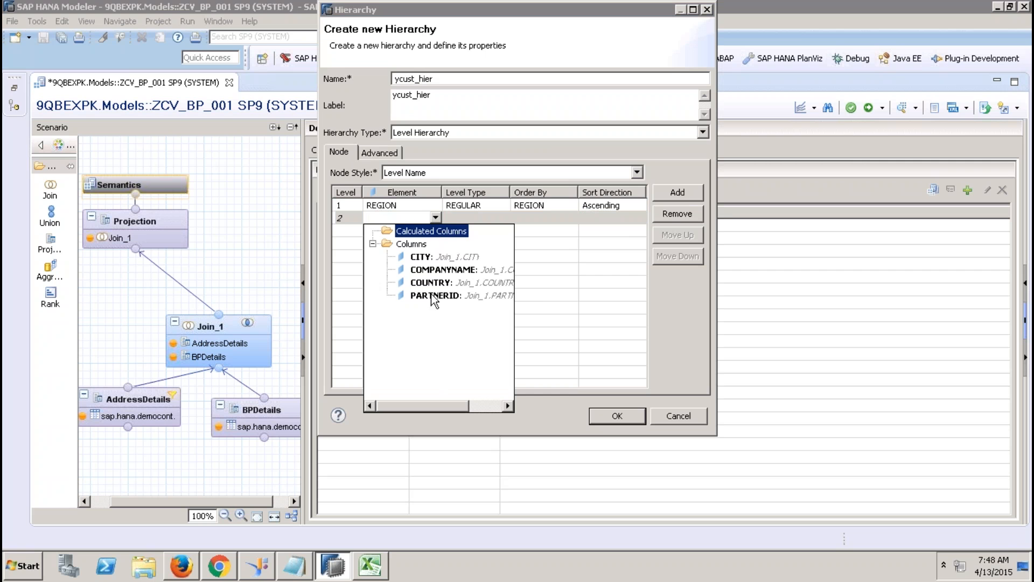
click(431, 284)
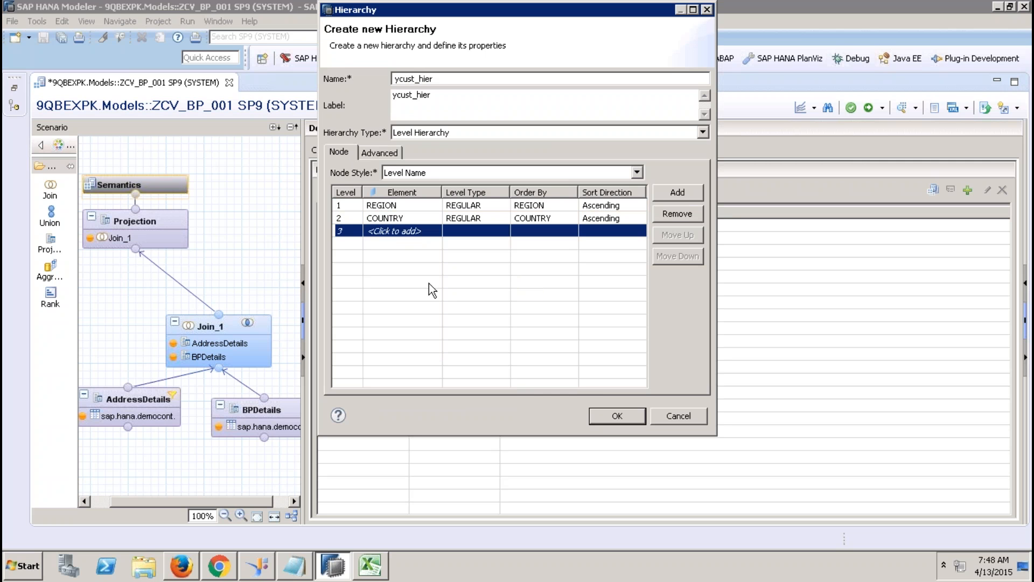
click(433, 235)
click(430, 264)
click(423, 240)
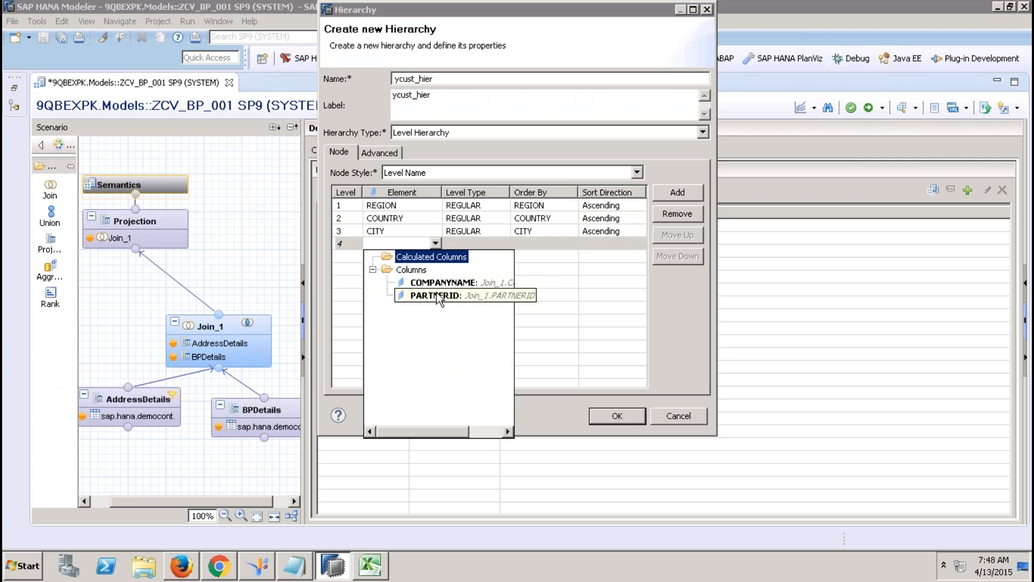
click(436, 295)
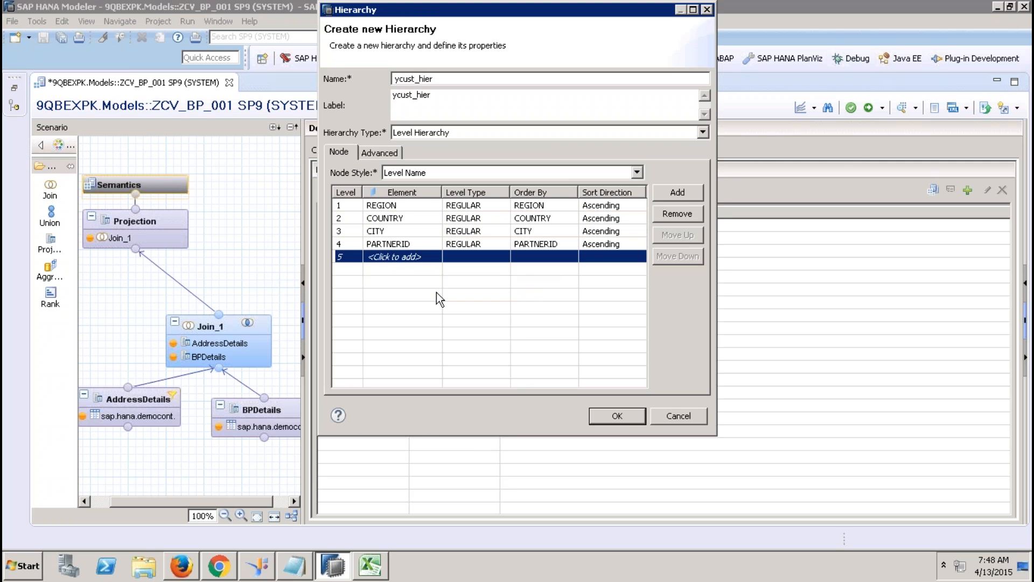
click(622, 416)
Step: Set COMPANYNAME as PARTNERID's label column, activate ZCV_BP_001 and close its editor
click(328, 150)
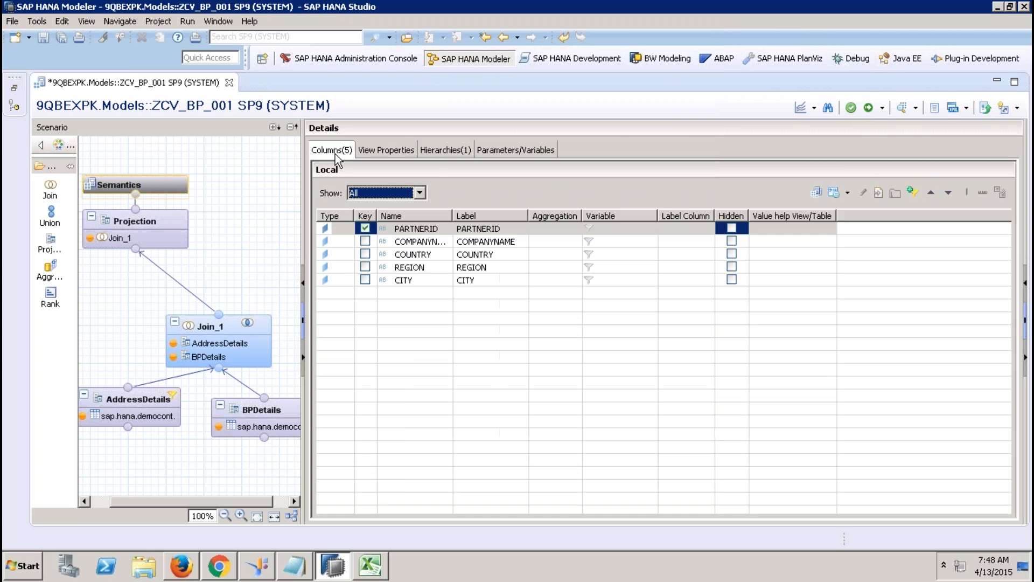
click(704, 230)
click(709, 230)
click(709, 231)
click(706, 224)
click(706, 225)
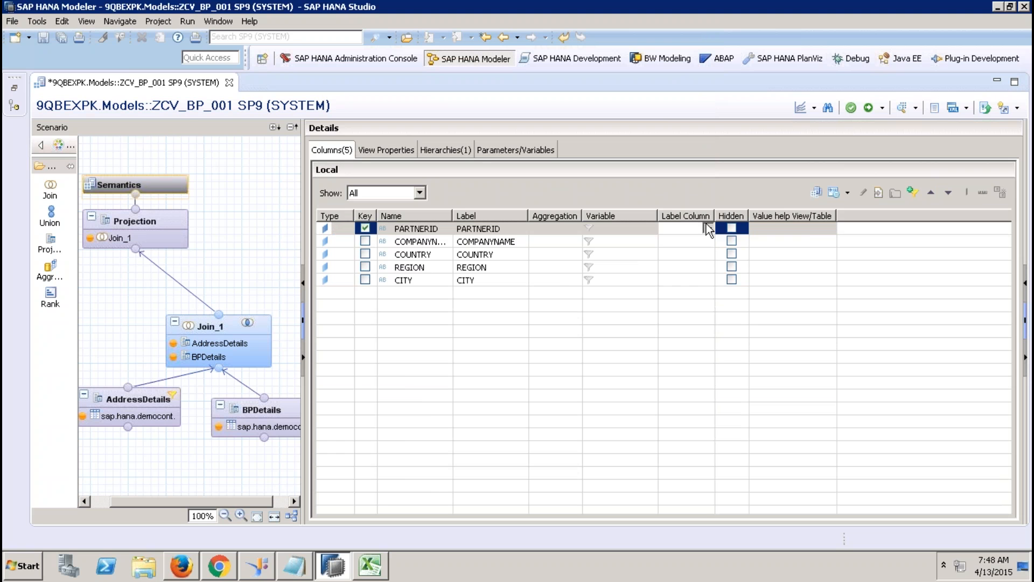
click(715, 268)
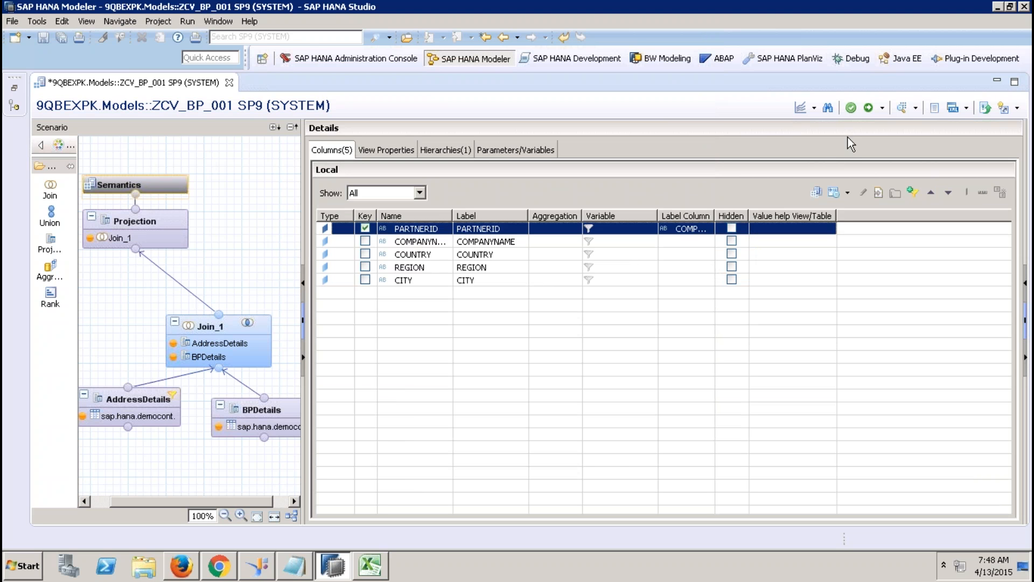
click(867, 108)
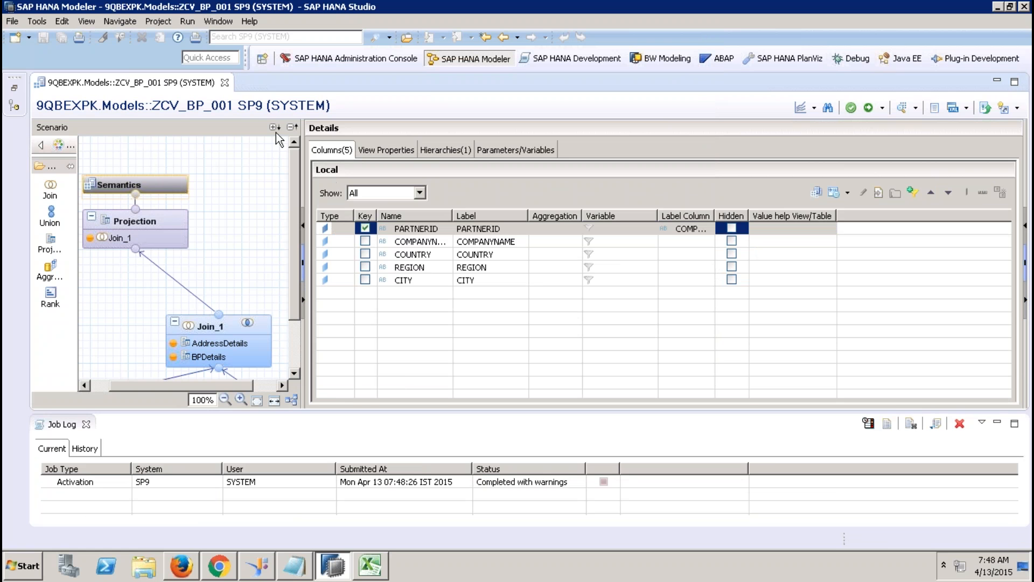
click(226, 83)
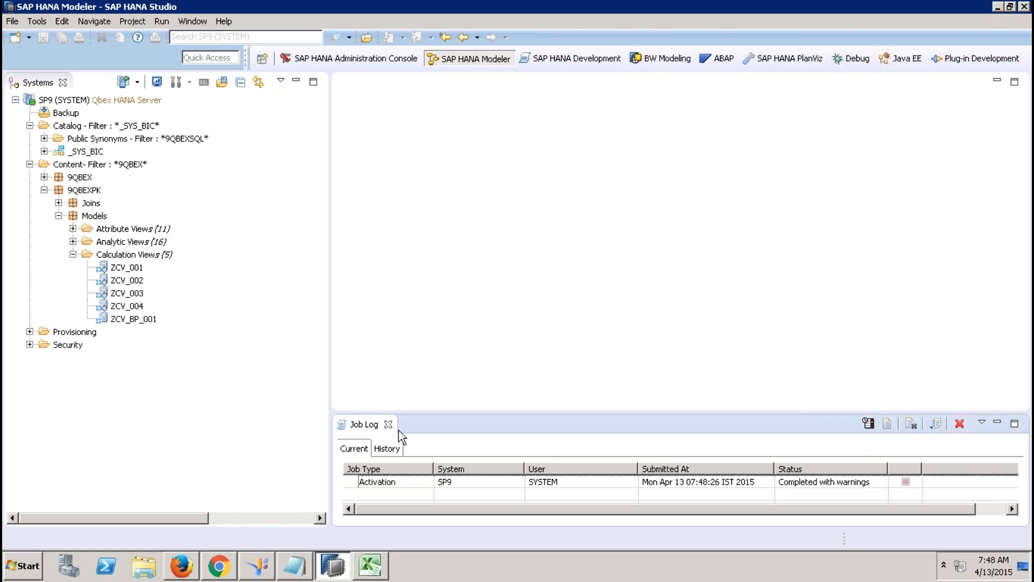
Step: Close the activation log and start a new information view from the Calculation Views folder
click(389, 425)
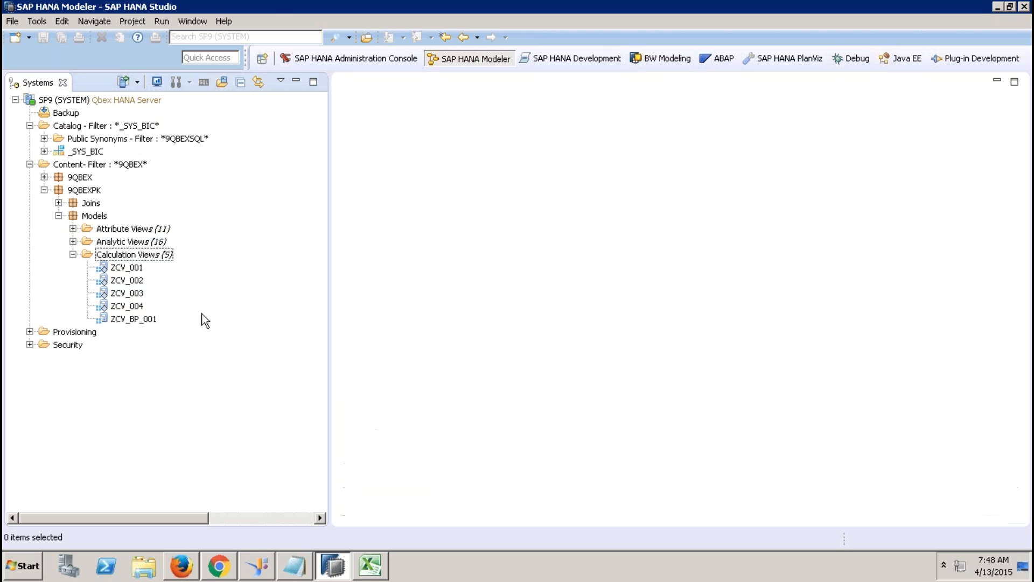
click(134, 255)
right_click(135, 256)
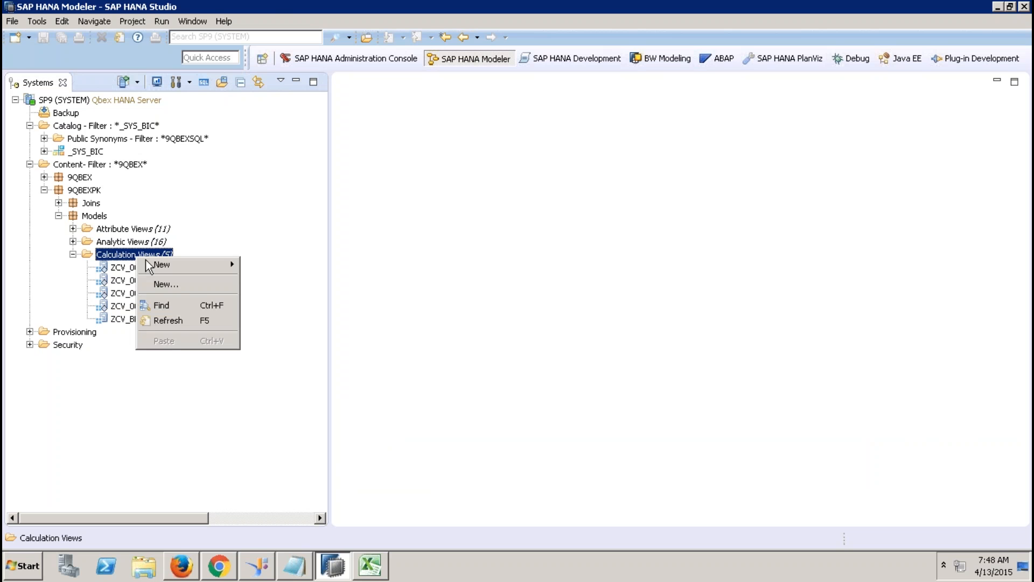
click(199, 280)
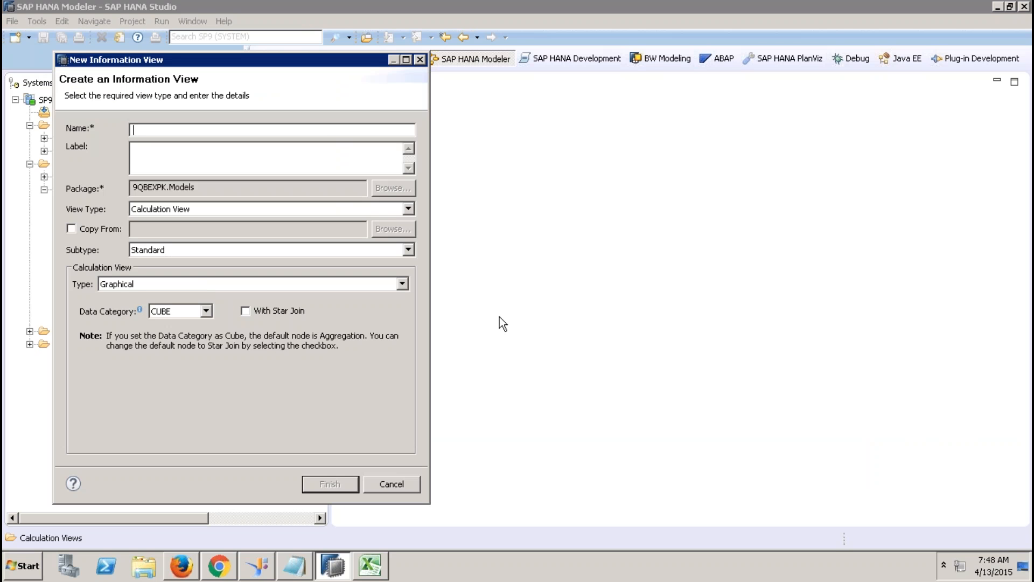
Step: Name the view ZCV_PRD_001, set its Data Category to DIMENSION, and create it
text(Z)
text(CV_PRDOC)
key(BackSpace)
key(BackSpace)
key(Tab)
click(179, 312)
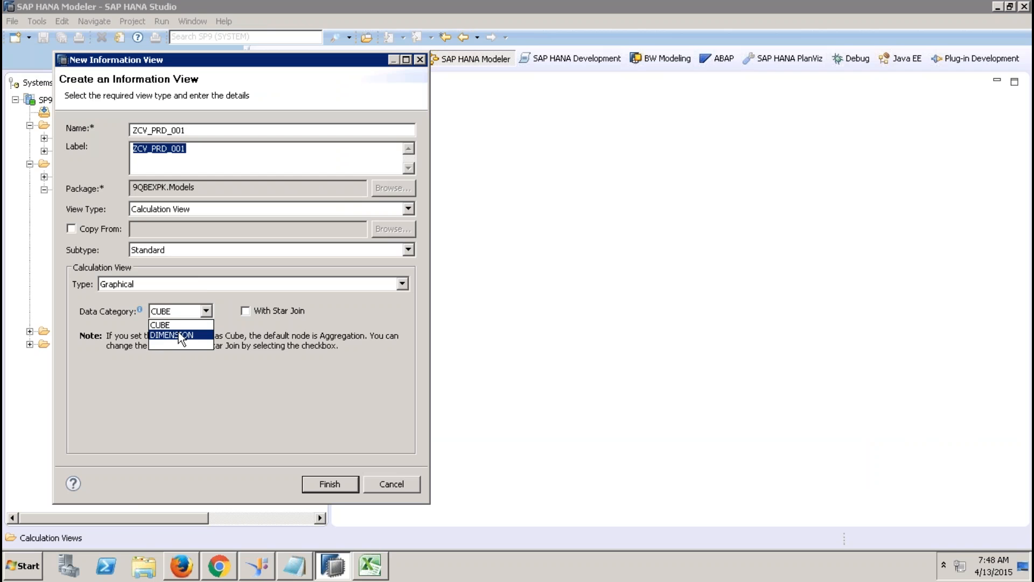
click(181, 337)
click(330, 485)
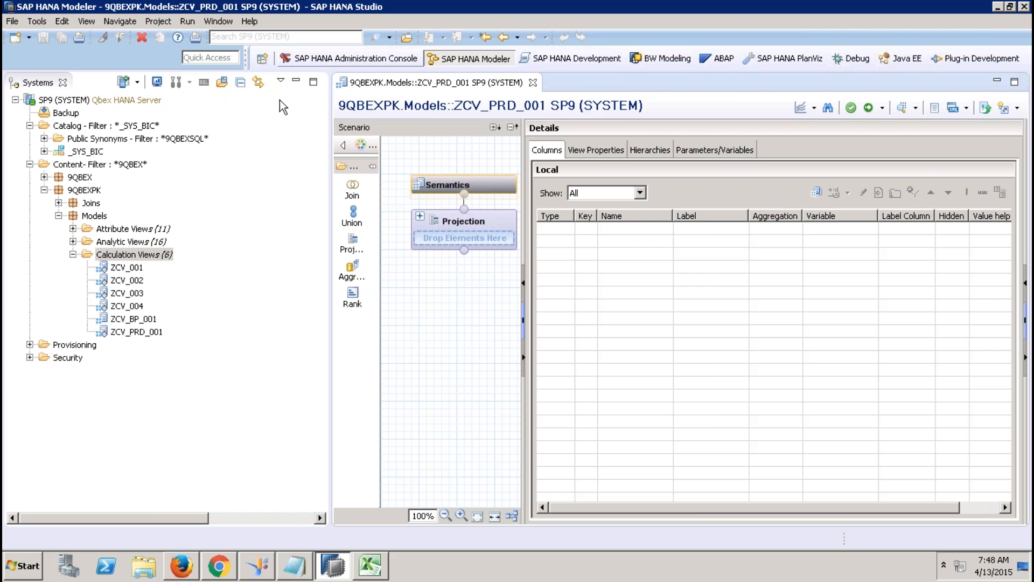
click(295, 82)
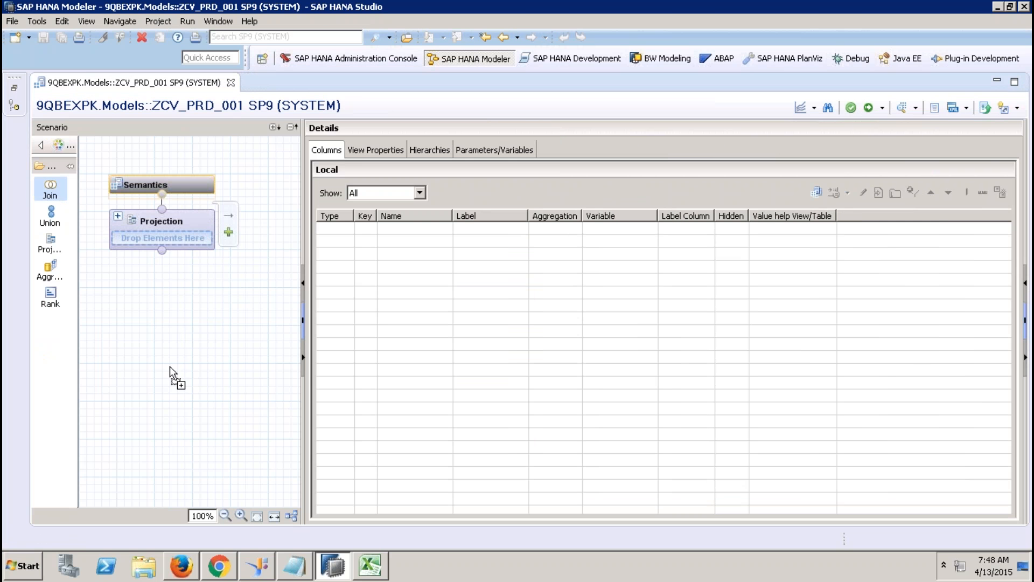
Step: Place a Join_1 node on the canvas and search for sap.hana.demo tables to add
click(162, 399)
drag(204, 414, 151, 392)
click(187, 398)
right_click(432, 230)
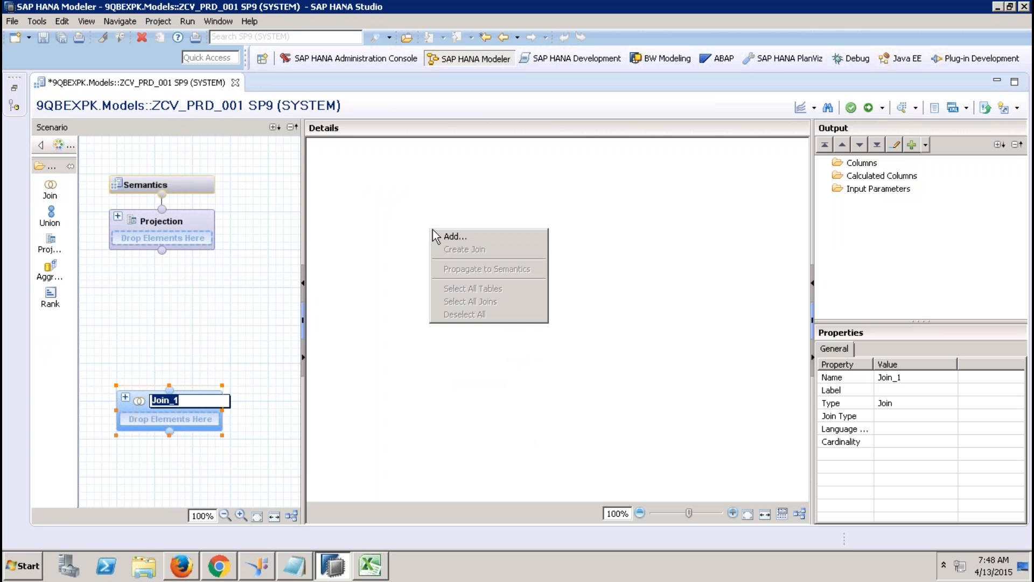
click(471, 237)
text(ssap.hana)
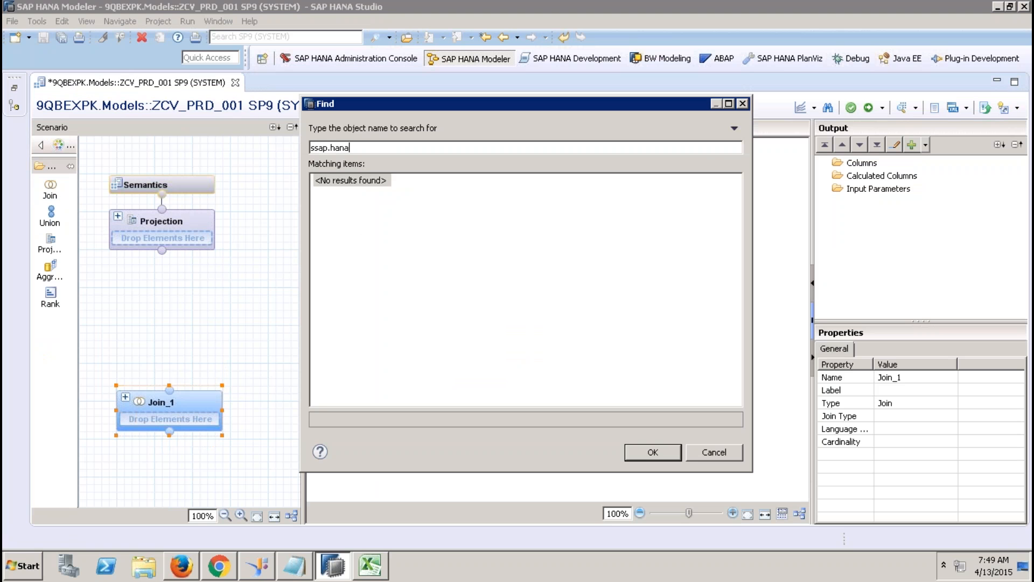
text(.demo)
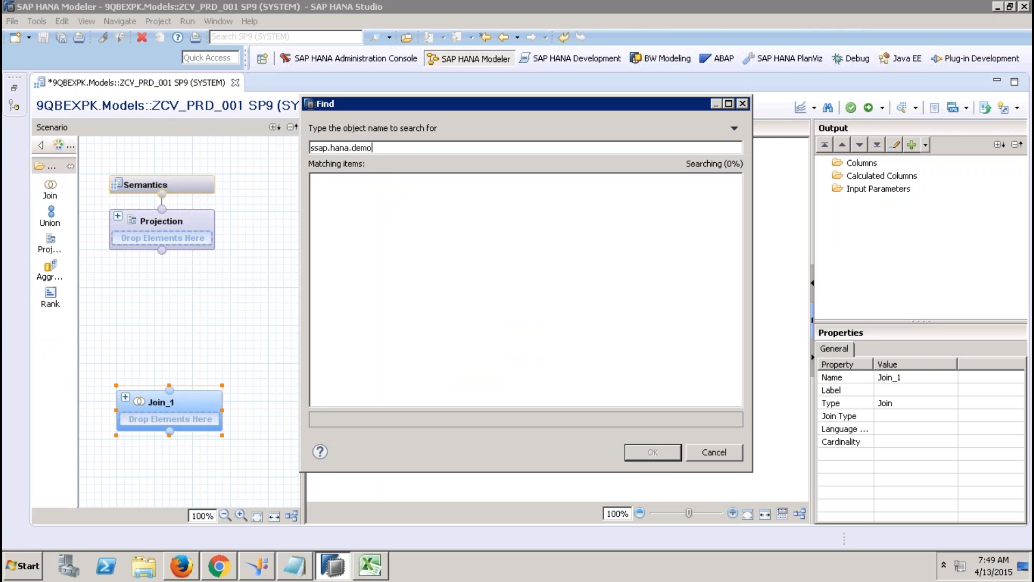
key(Delete)
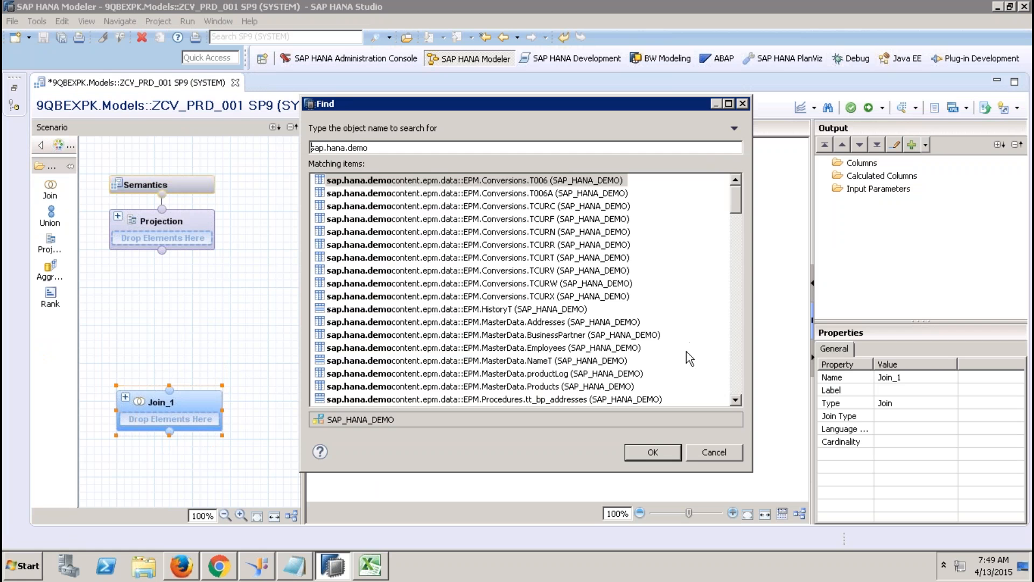
Step: Add the EPM MasterData.Products and Util.Constants tables to Join_1
click(735, 399)
click(736, 400)
click(735, 400)
click(735, 400)
click(735, 400)
click(735, 400)
click(735, 399)
click(554, 296)
click(735, 400)
click(735, 399)
click(735, 400)
click(735, 400)
click(735, 400)
click(735, 399)
click(736, 399)
click(735, 400)
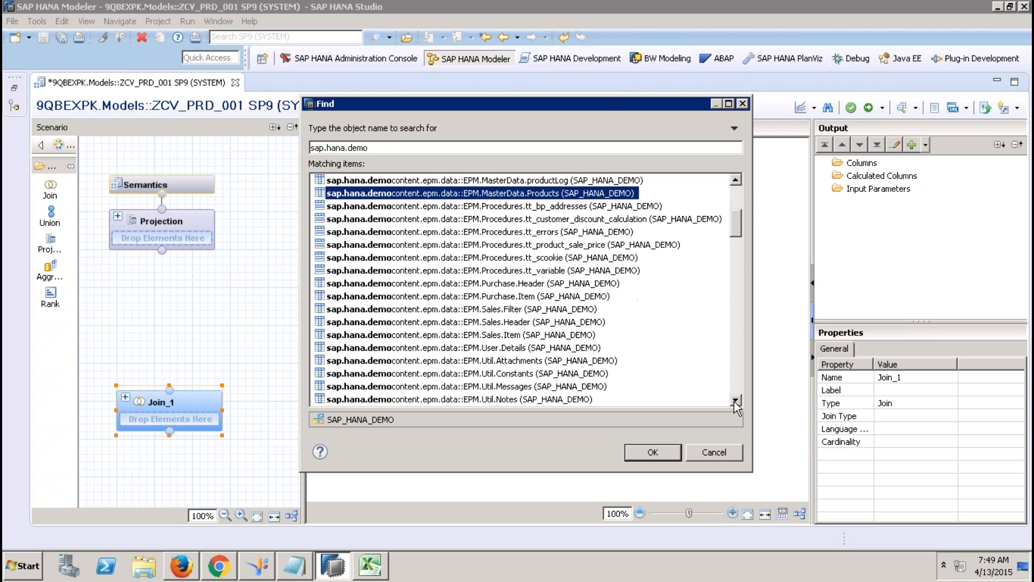
ctrl+click(585, 373)
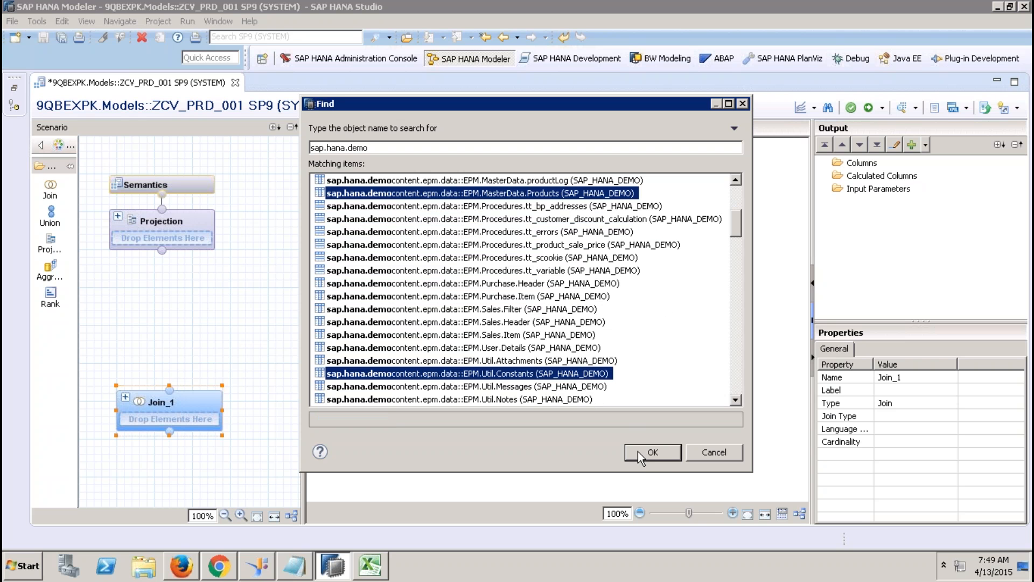
click(666, 452)
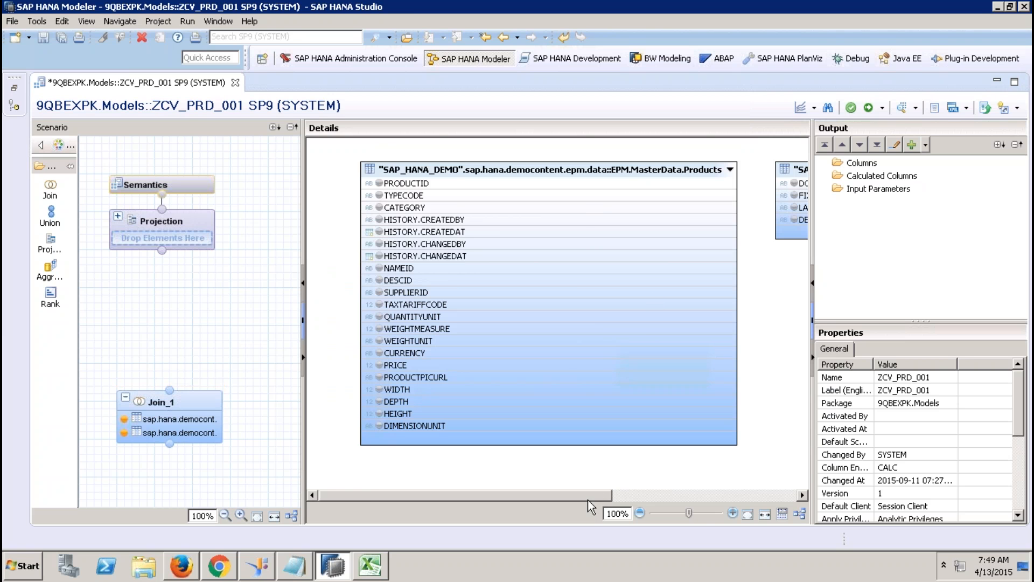
drag(587, 498, 644, 499)
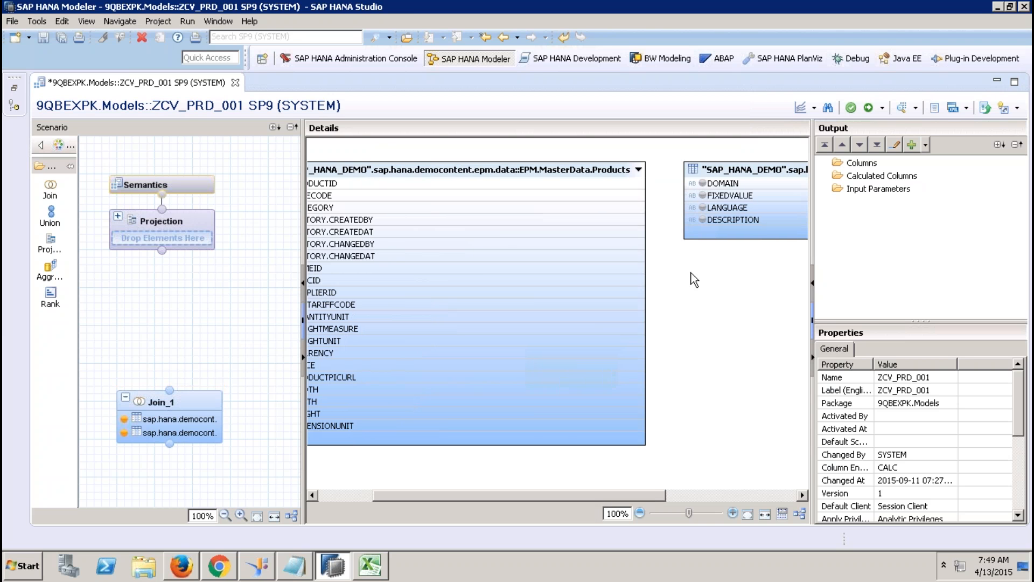
right_click(736, 170)
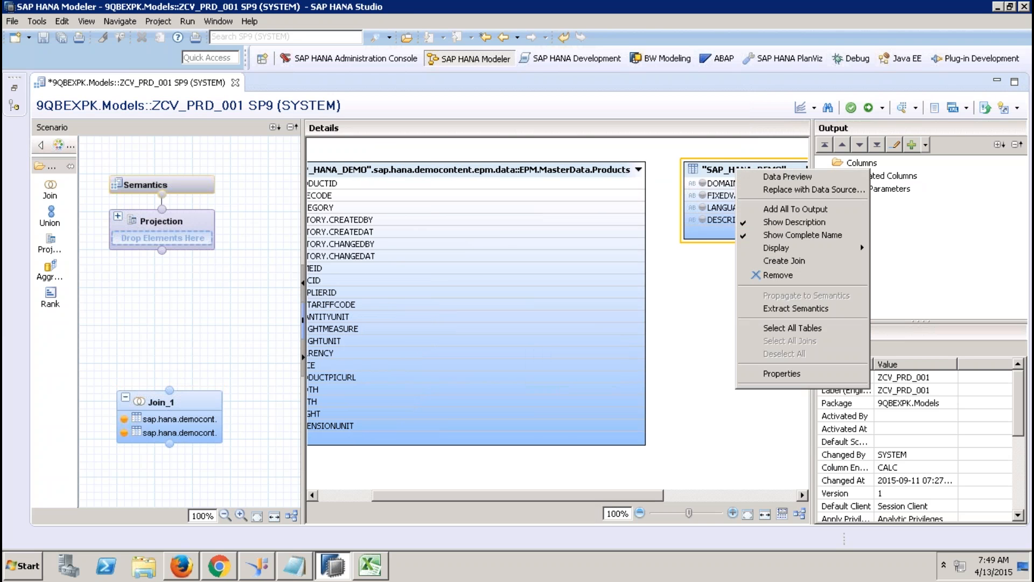
click(779, 178)
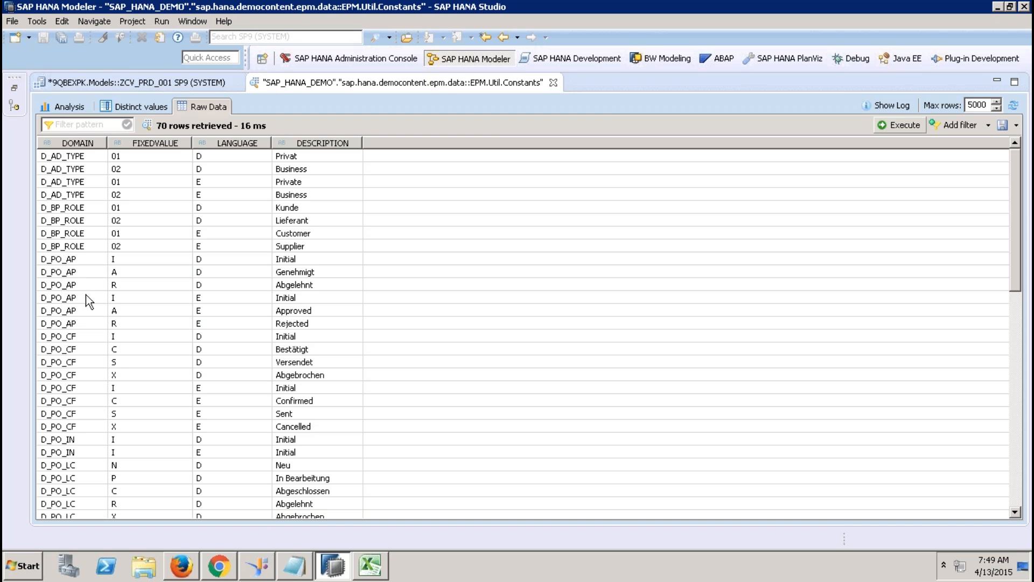
click(82, 336)
key(Page_Down)
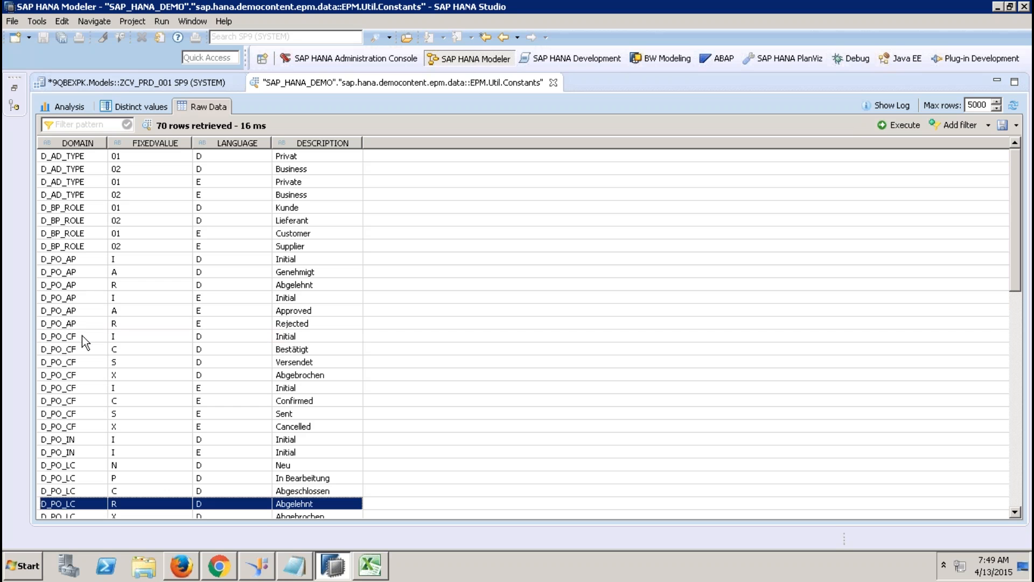
key(Down)
key(Down)
key(Down)
key(Down)
key(Down)
key(Down)
key(Down)
key(Down)
key(Down)
key(Down)
key(Down)
key(Down)
key(Down)
key(Down)
key(Down)
key(Down)
key(Down)
key(Down)
key(Down)
key(Down)
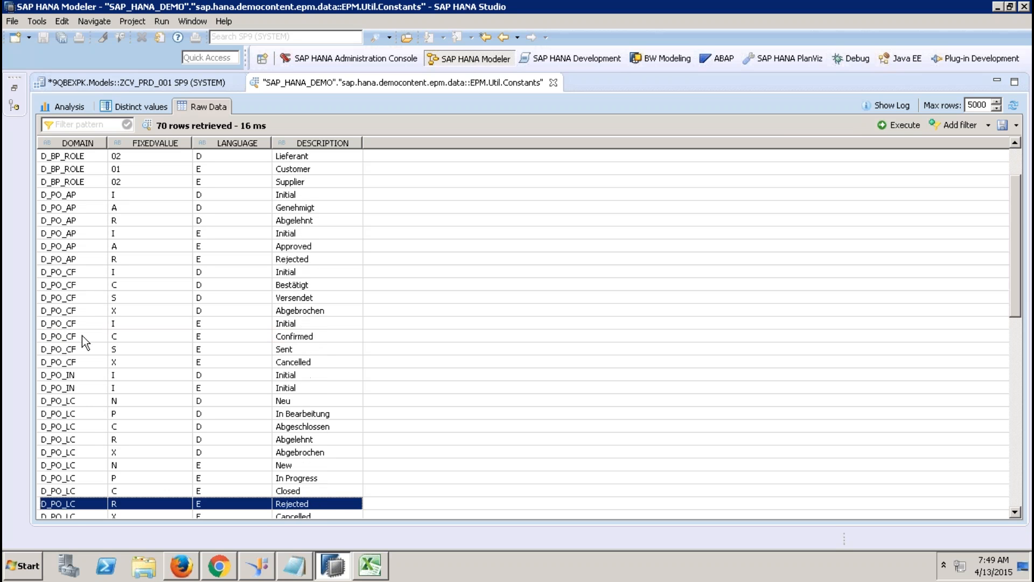
key(Down)
key(Down)
key(Down)
key(Down)
key(Down)
key(Down)
key(Down)
key(Down)
key(Down)
key(Down)
key(Down)
key(Down)
key(Down)
key(Down)
key(Down)
key(Down)
key(Down)
key(Down)
key(Down)
key(Down)
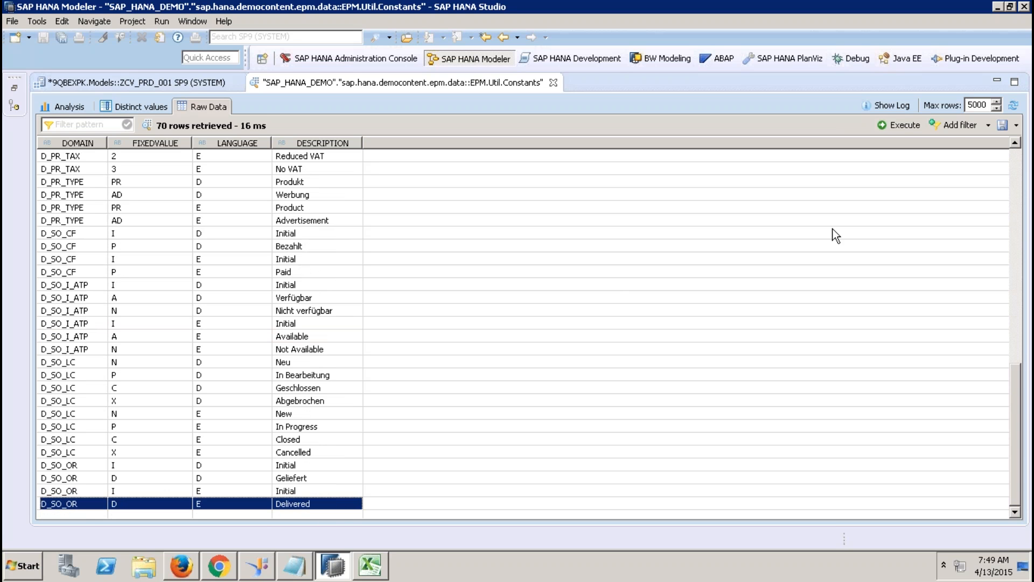
click(80, 184)
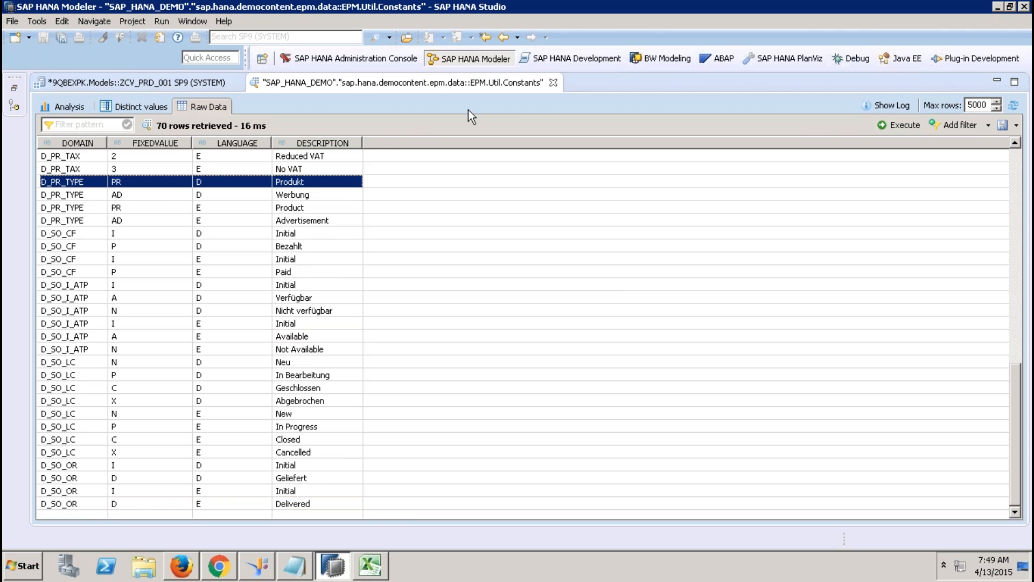
click(553, 82)
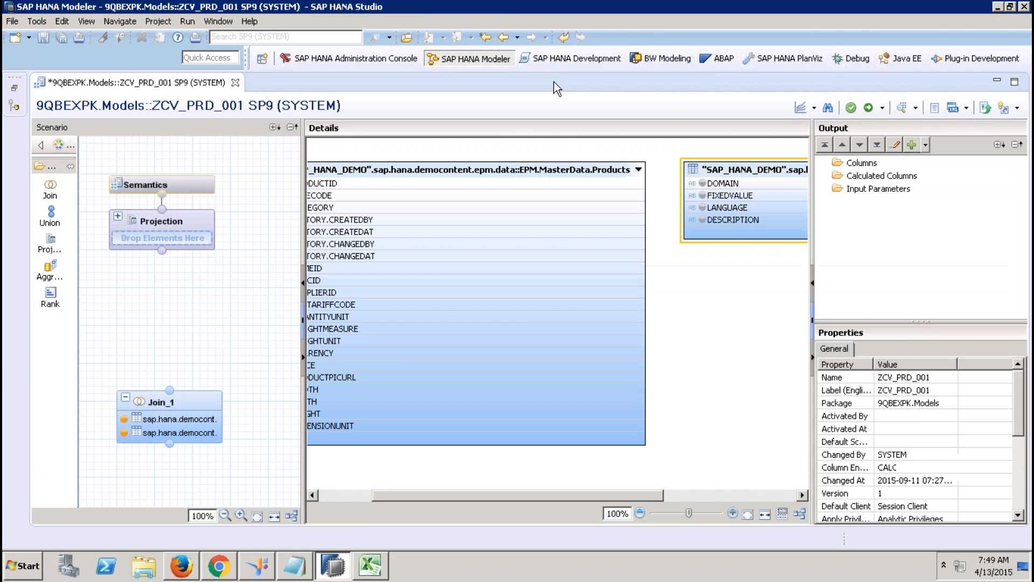
right_click(774, 171)
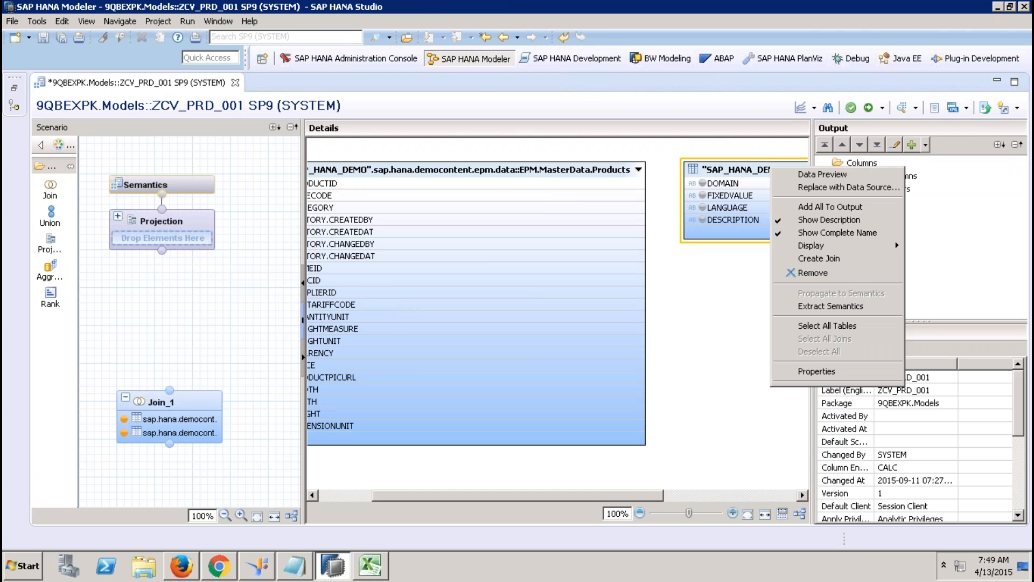
click(822, 174)
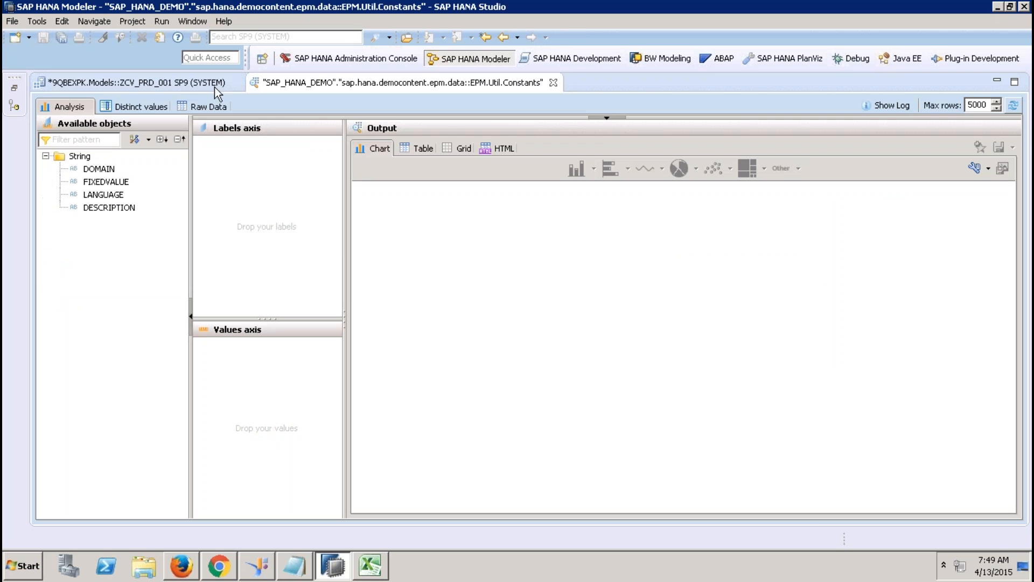
click(210, 105)
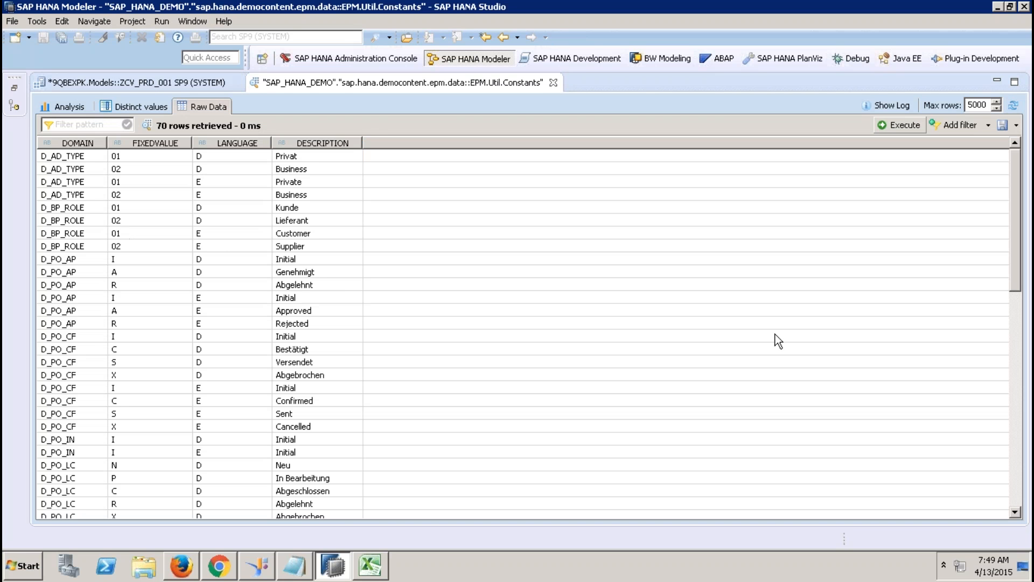
click(1014, 408)
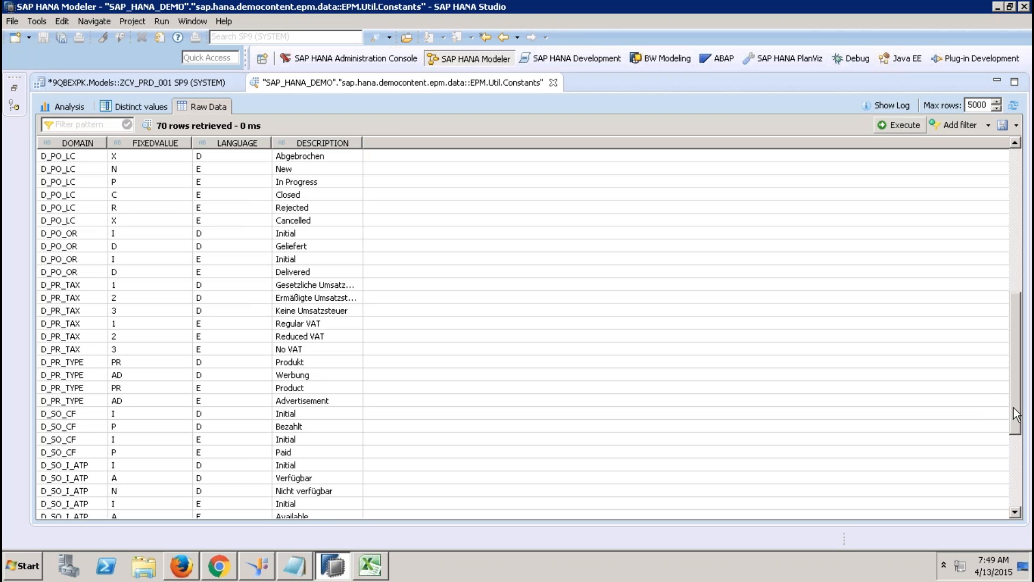
click(130, 362)
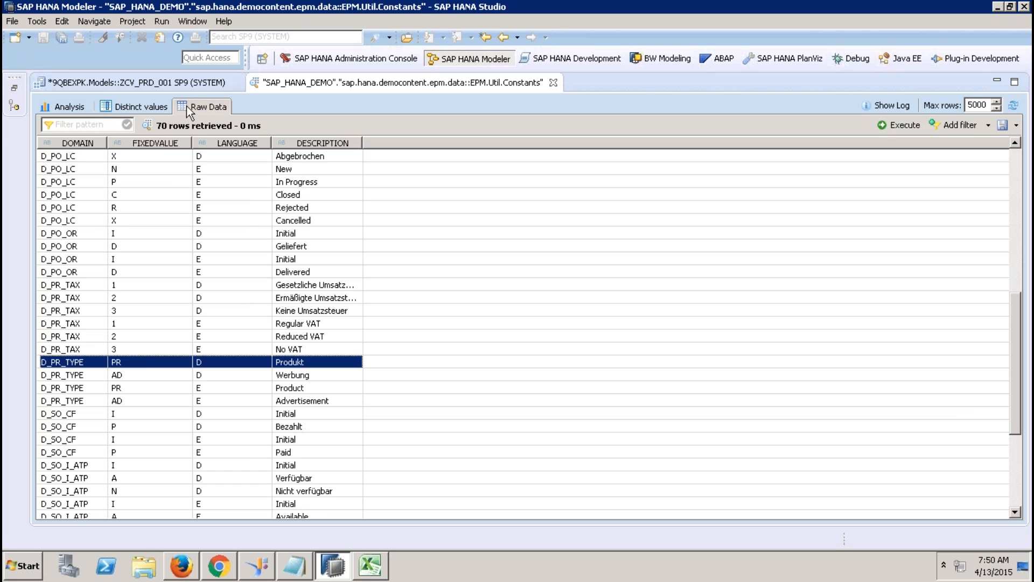
click(160, 143)
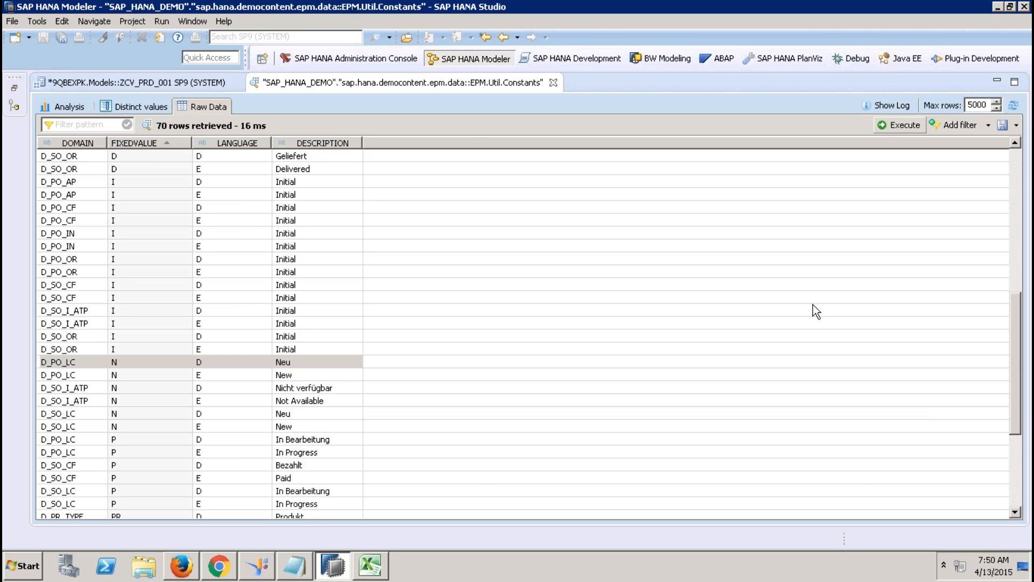
click(1016, 467)
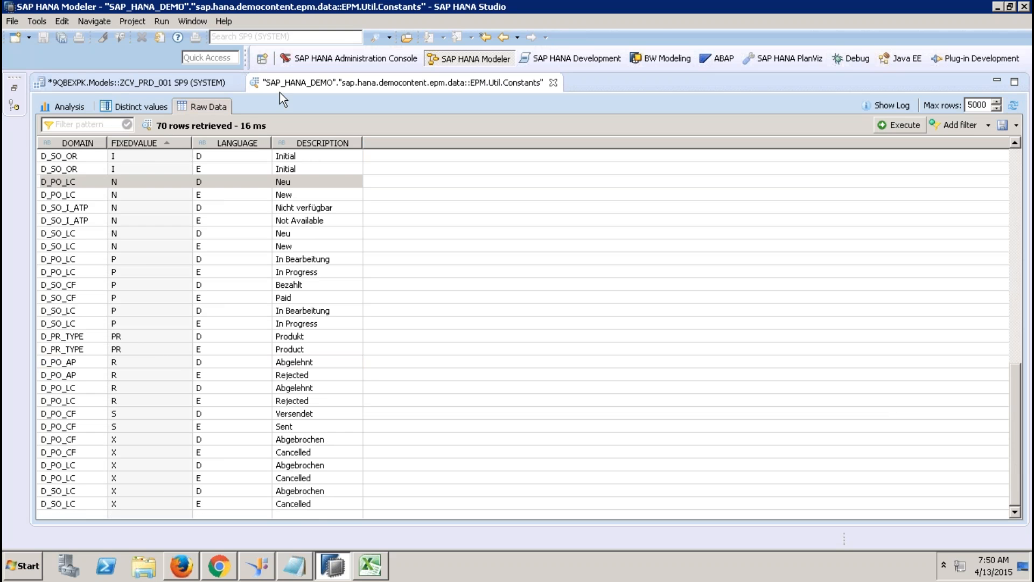
click(553, 82)
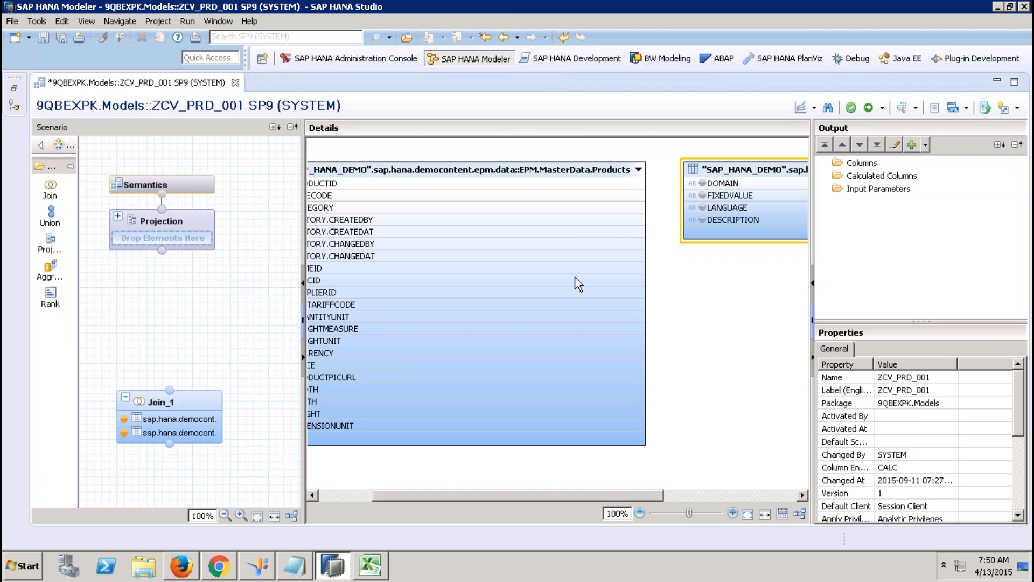
Step: Remove the Constants table from Join_1 and place a new Projection_1 node below it
click(763, 173)
key(Delete)
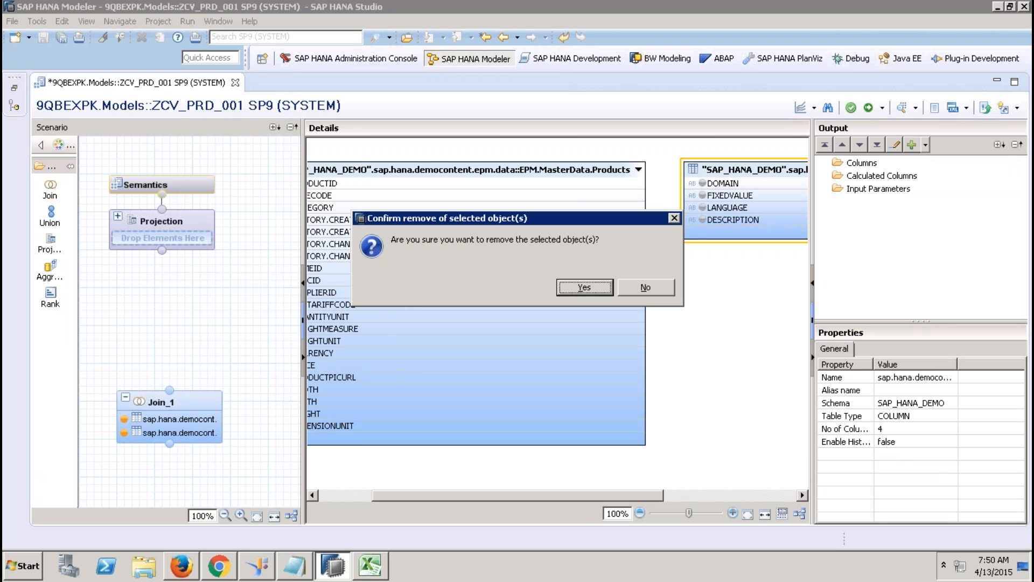
click(584, 287)
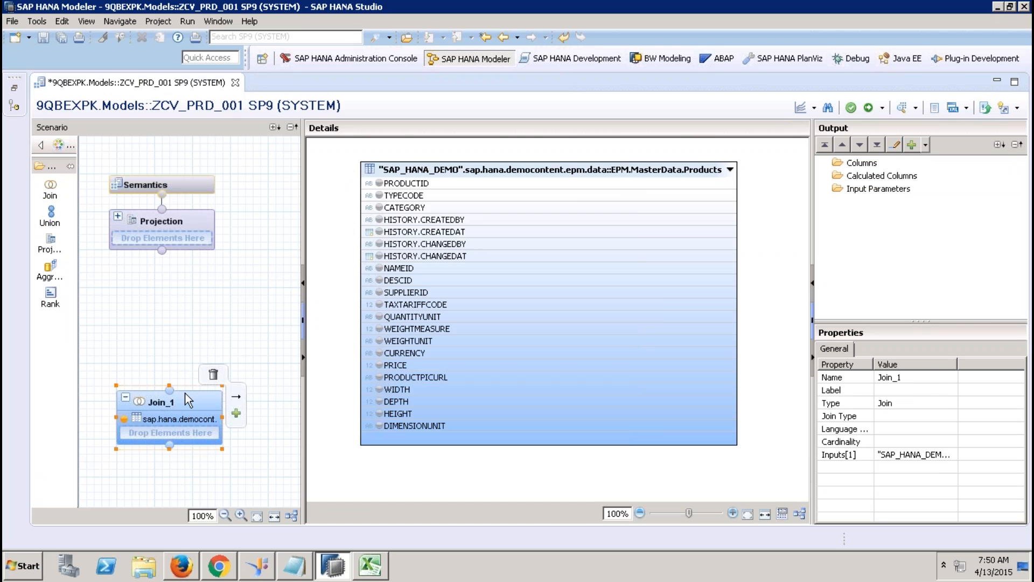
drag(175, 385, 145, 315)
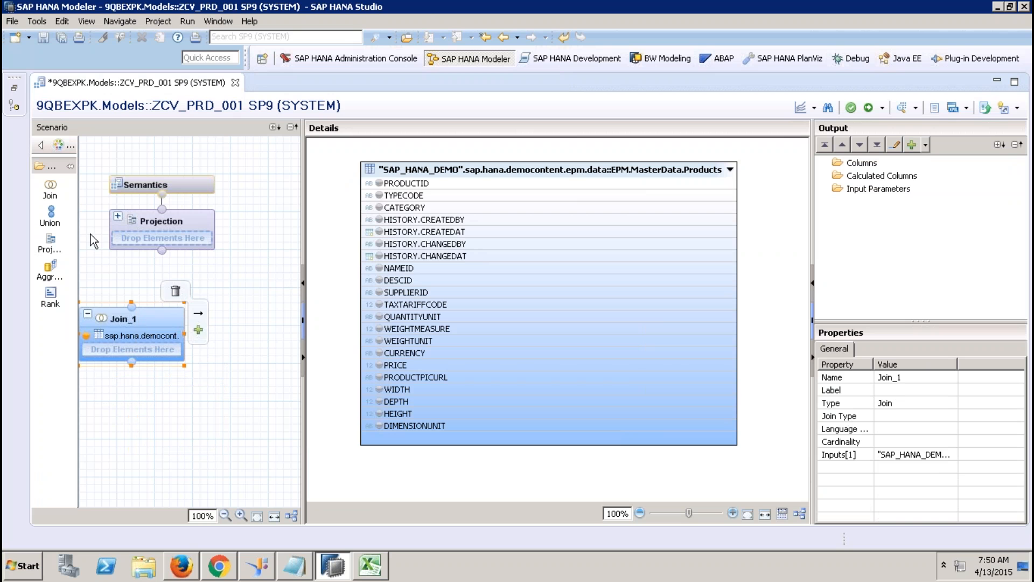
click(60, 245)
click(259, 449)
Step: Add the EPM.Util.Constants table from sap.hana.demo as Projection_1's source
right_click(440, 250)
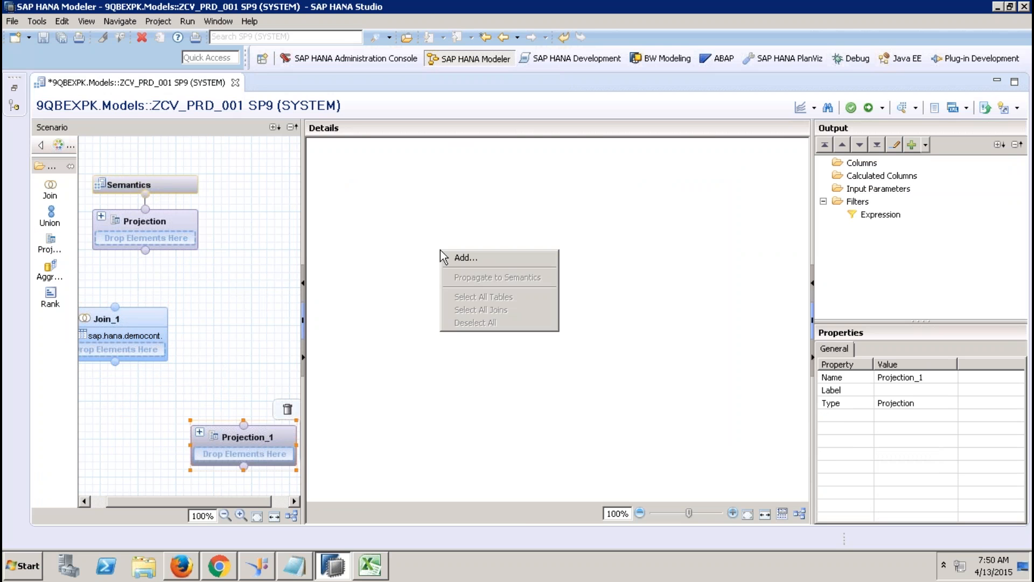
click(458, 257)
text(sap.hana.demo)
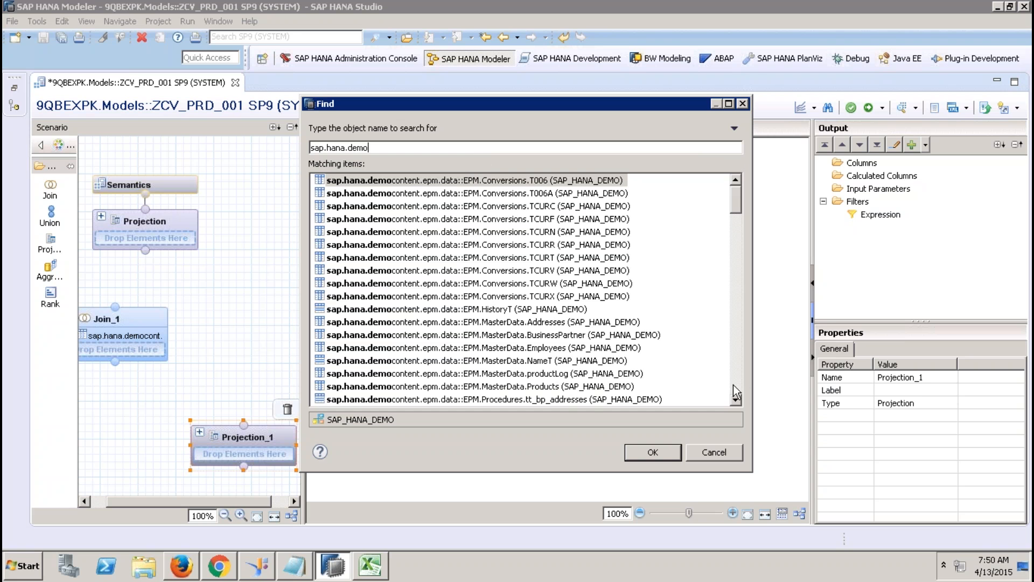
click(738, 380)
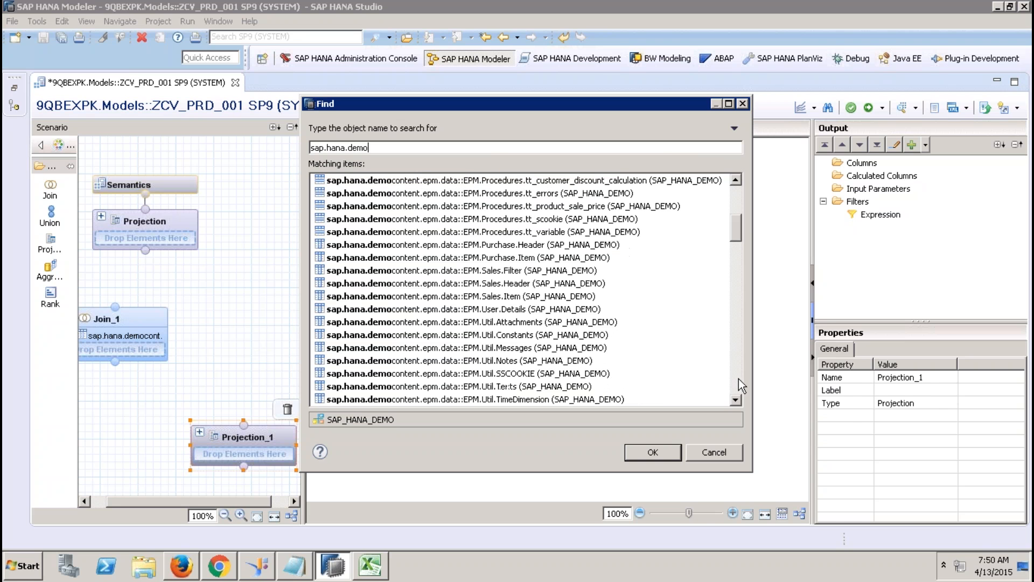
double_click(541, 333)
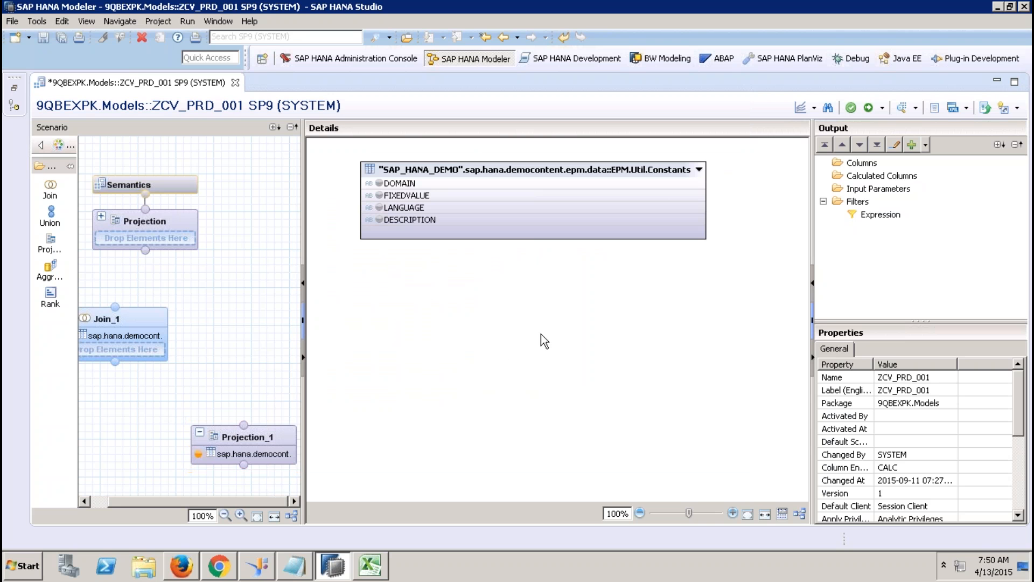
Step: Filter the DOMAIN column to the value D_PR_TYPE
right_click(411, 184)
click(448, 206)
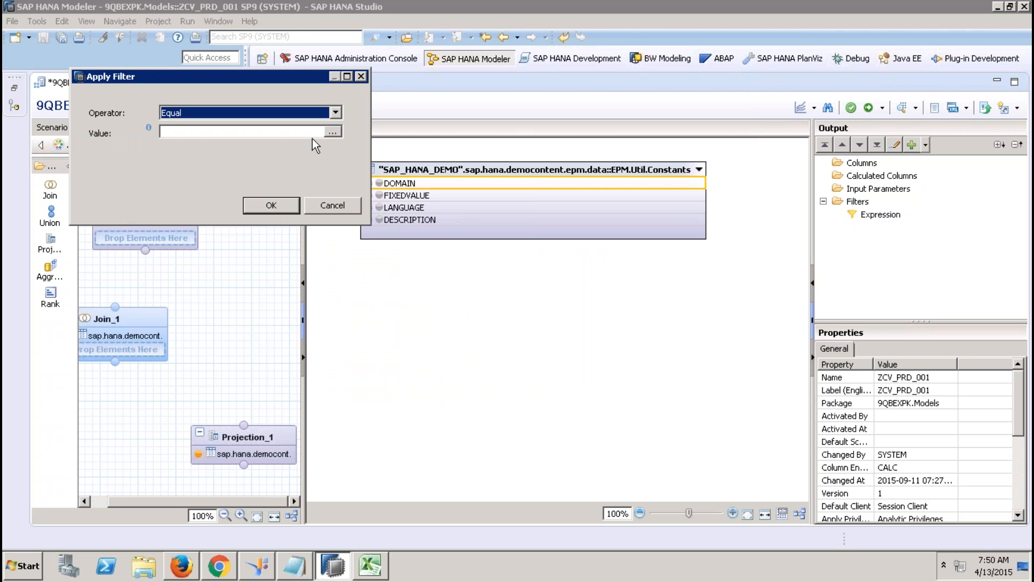
click(334, 132)
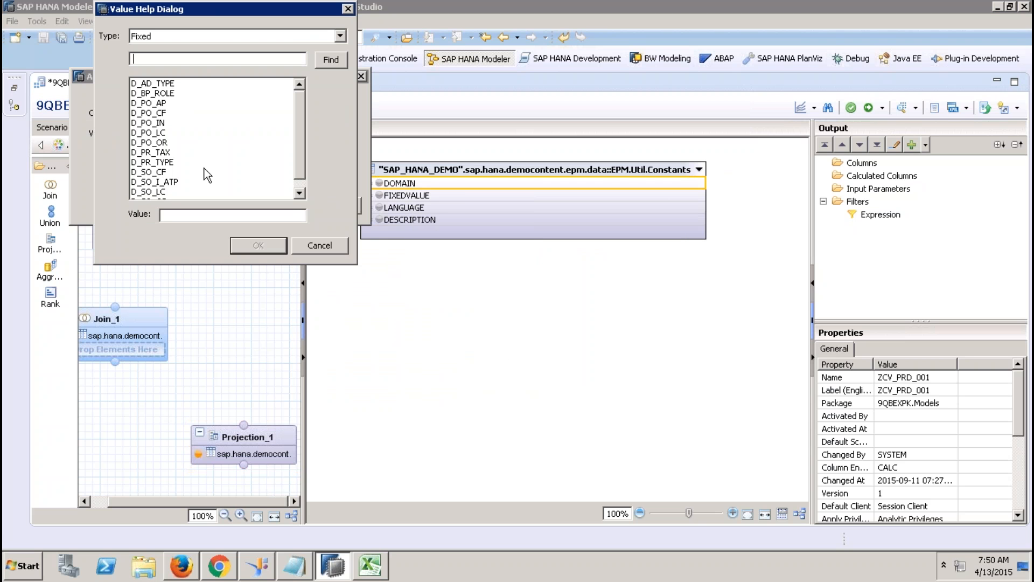
click(297, 197)
click(175, 153)
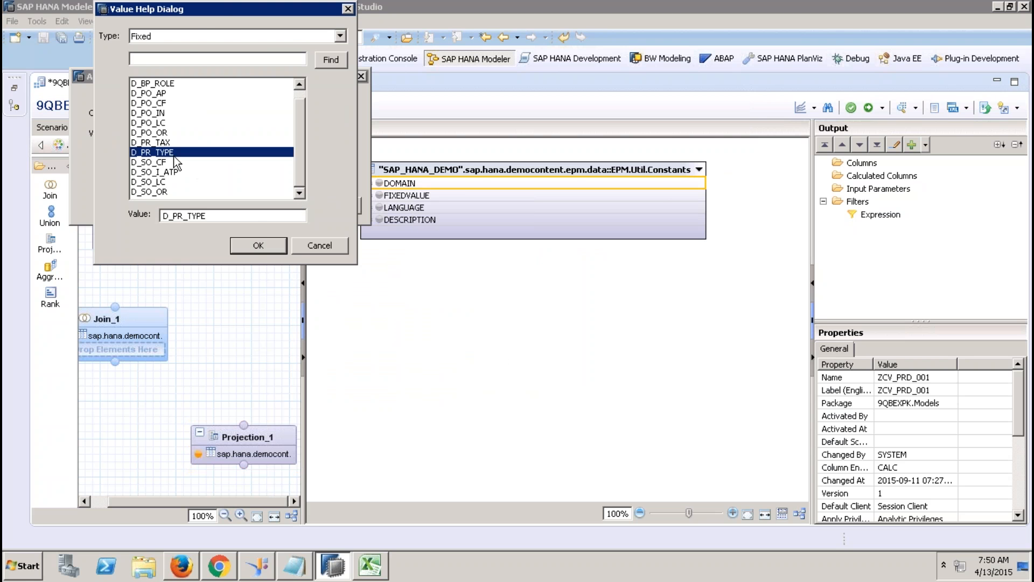
click(259, 249)
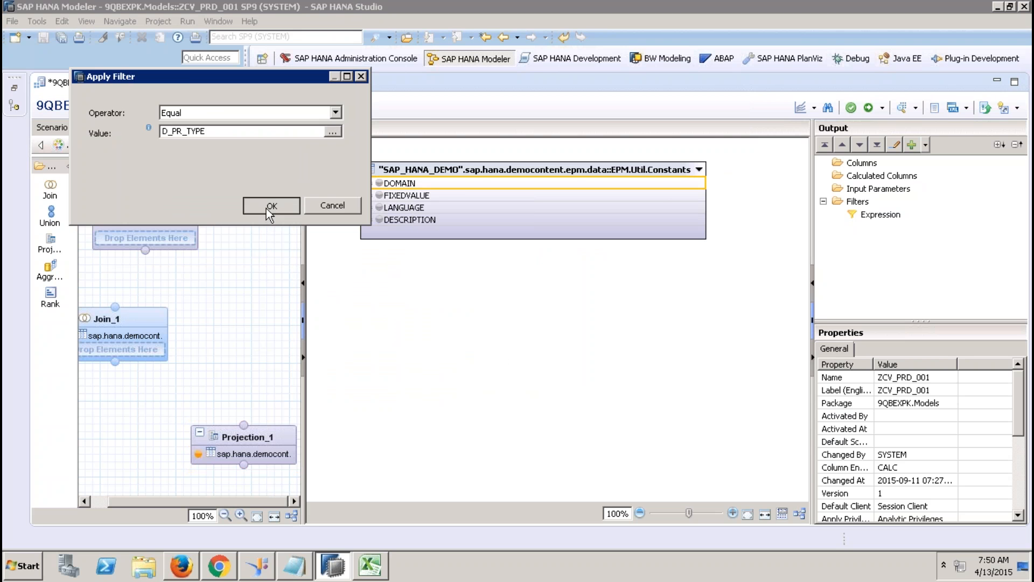
click(266, 209)
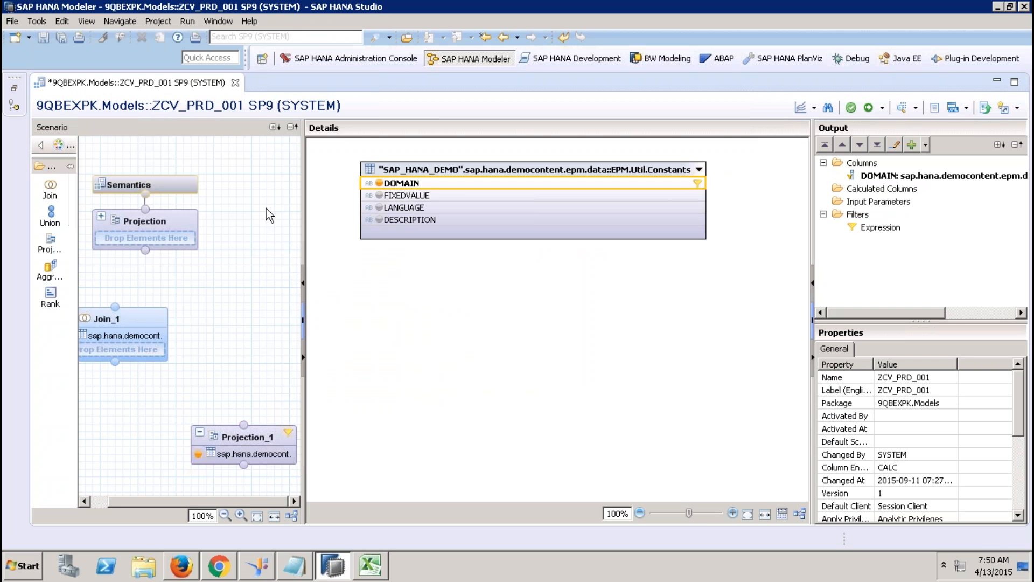
Step: Add FIXEDVALUE, LANGUAGE and DESCRIPTION to Projection_1's output
click(380, 196)
click(380, 208)
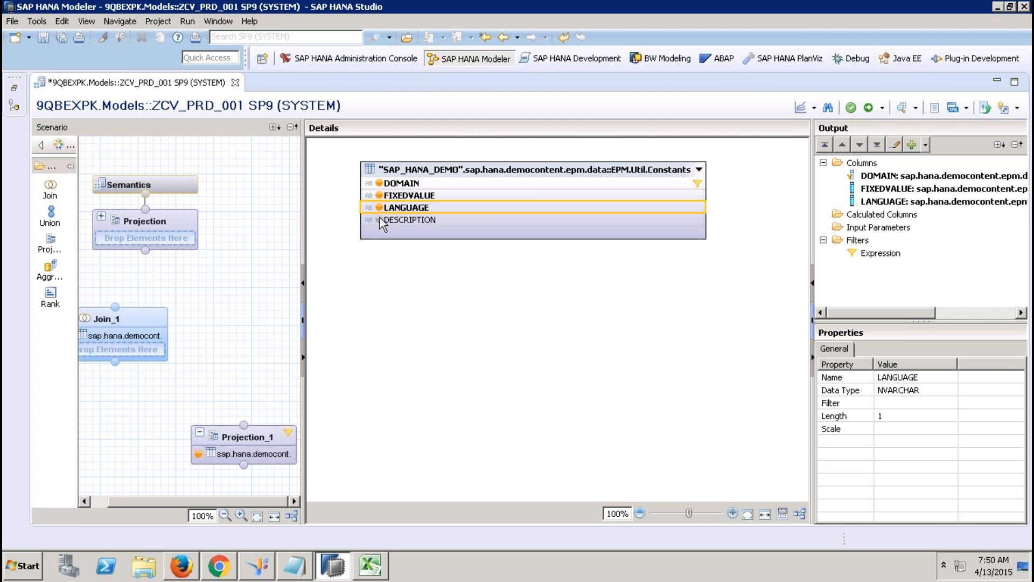
click(379, 220)
Step: Connect Projection_1 into Join_1 and join Products' TYPECODE to FIXEDVALUE
drag(243, 425, 132, 320)
click(132, 319)
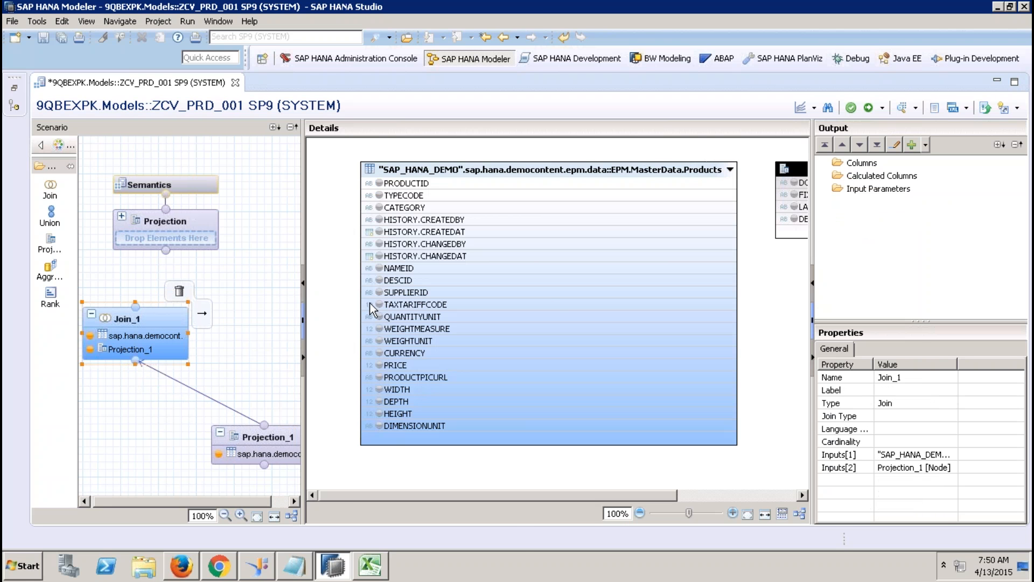
drag(531, 497, 567, 494)
right_click(726, 290)
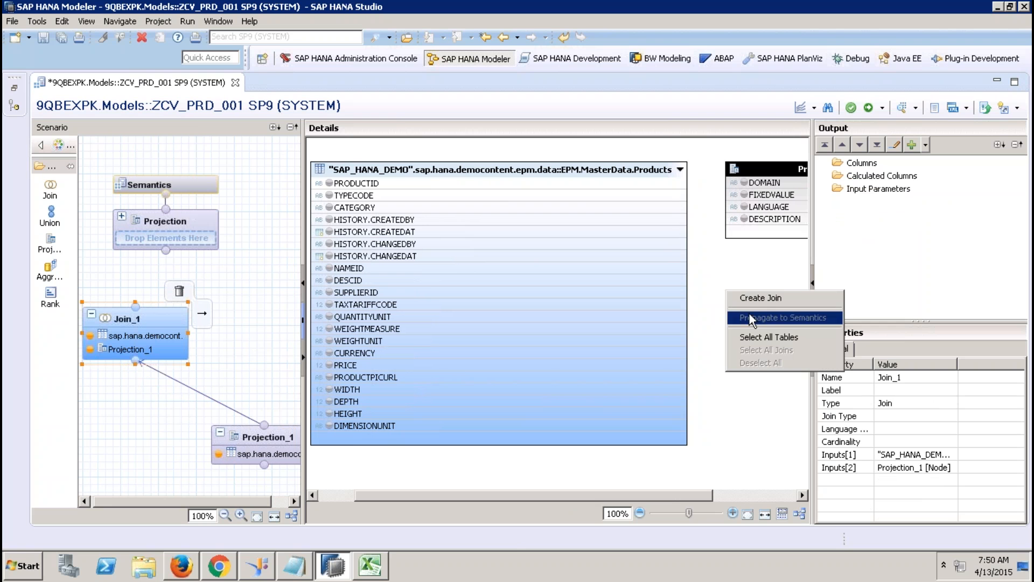
click(717, 256)
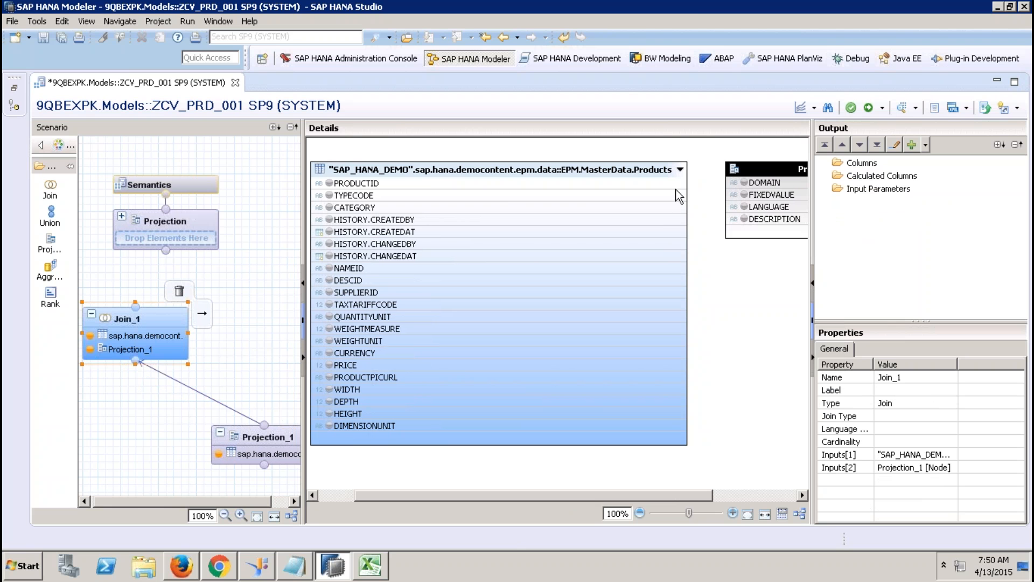
drag(676, 195, 736, 195)
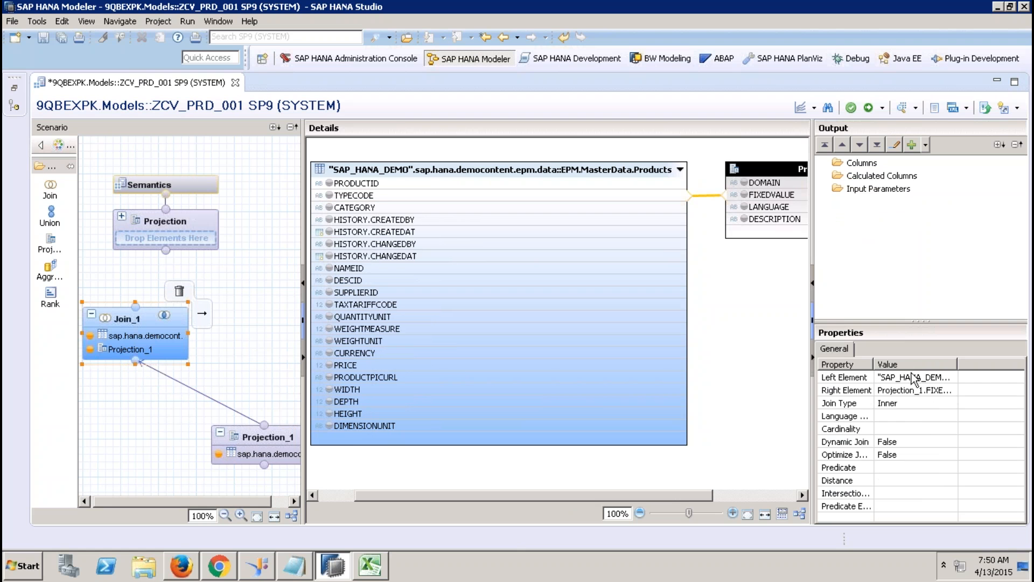
click(935, 418)
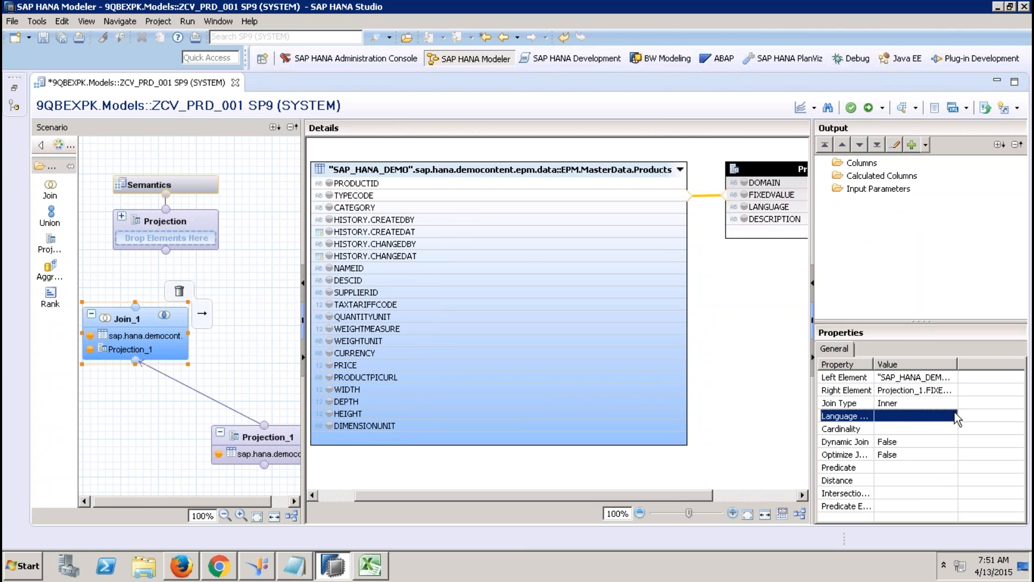
Step: Set the join type to Text Join with LANGUAGE as the language column
click(951, 403)
click(950, 403)
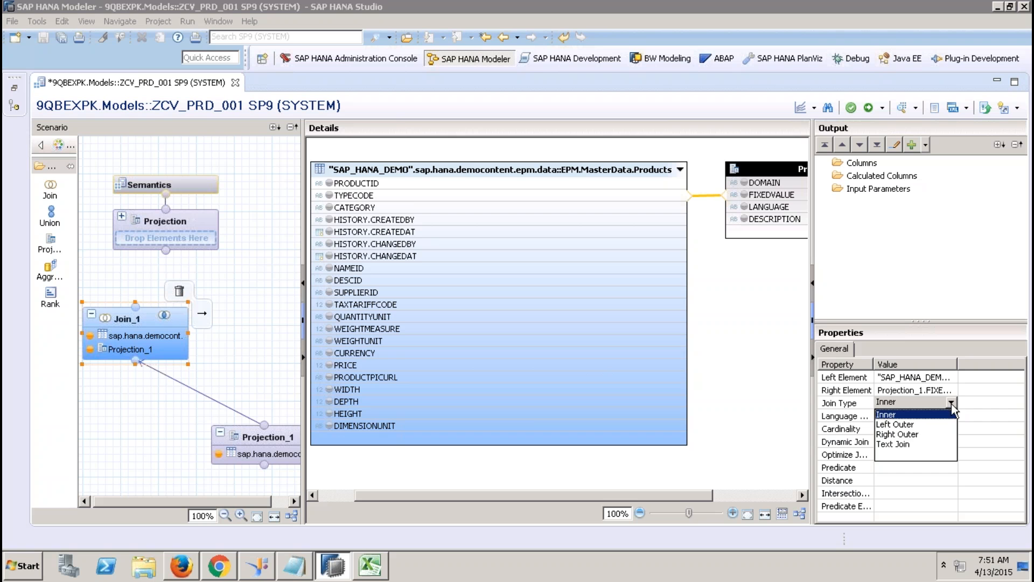
click(901, 445)
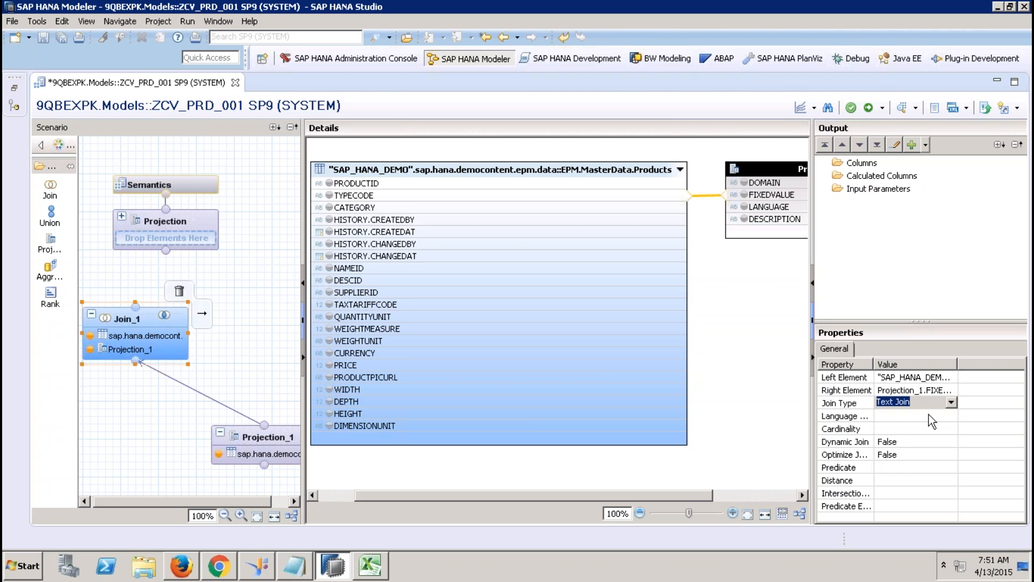
click(937, 416)
click(946, 416)
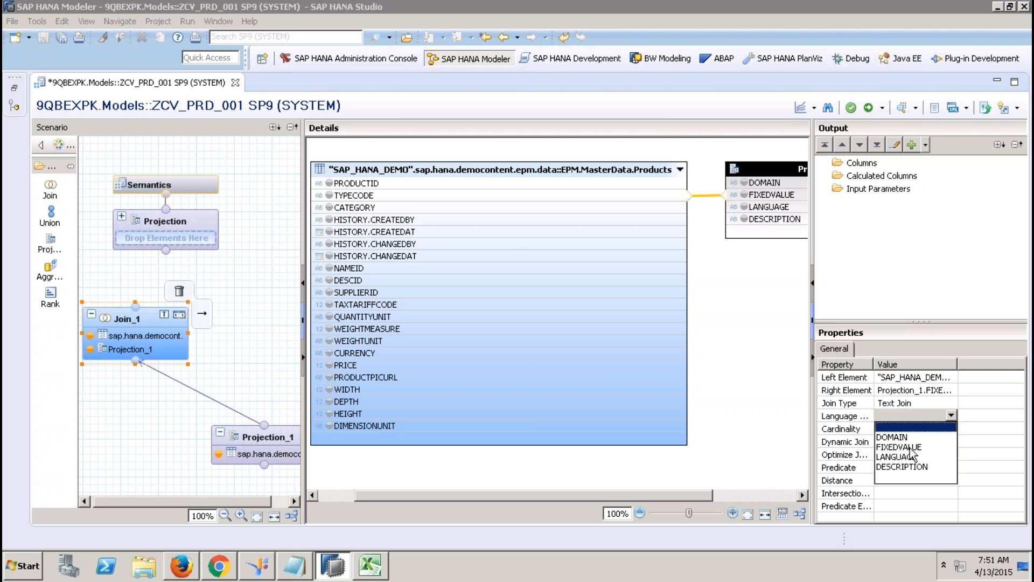
click(903, 456)
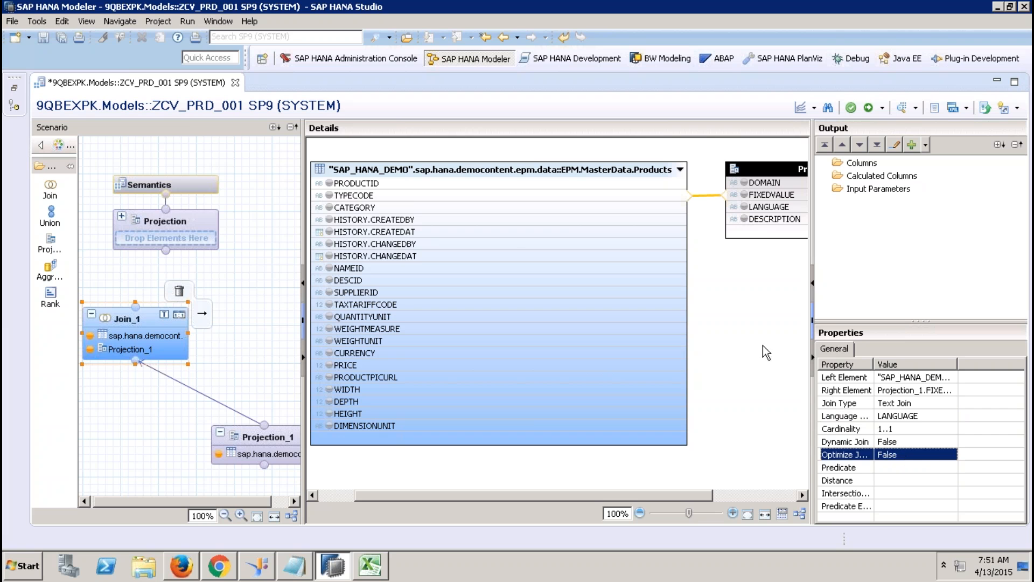
click(755, 321)
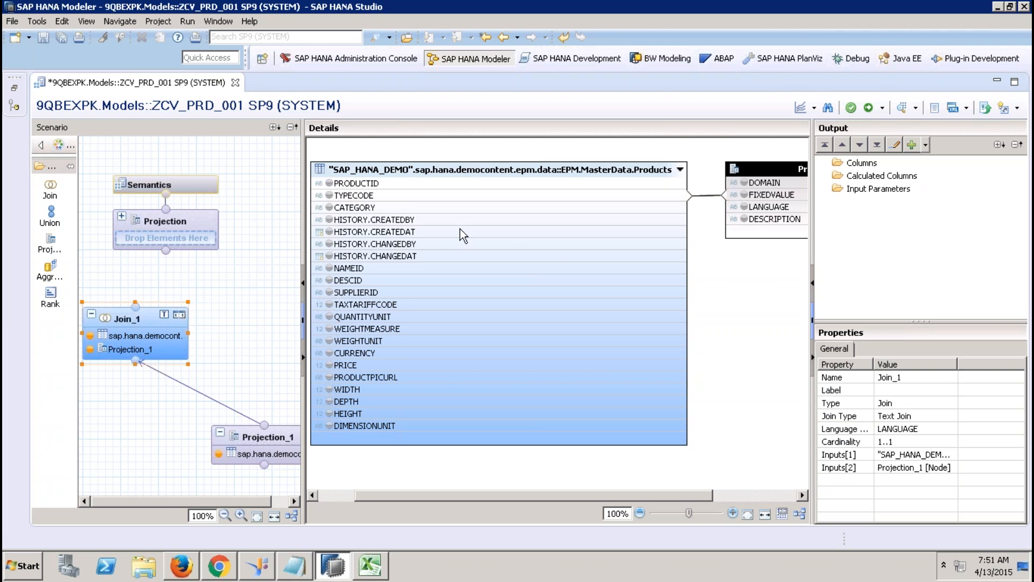
Step: Output PRODUCTID, TYPECODE, CATEGORY and DESCRIPTION from Join_1, renaming DESCRIPTION to ProductType
click(329, 184)
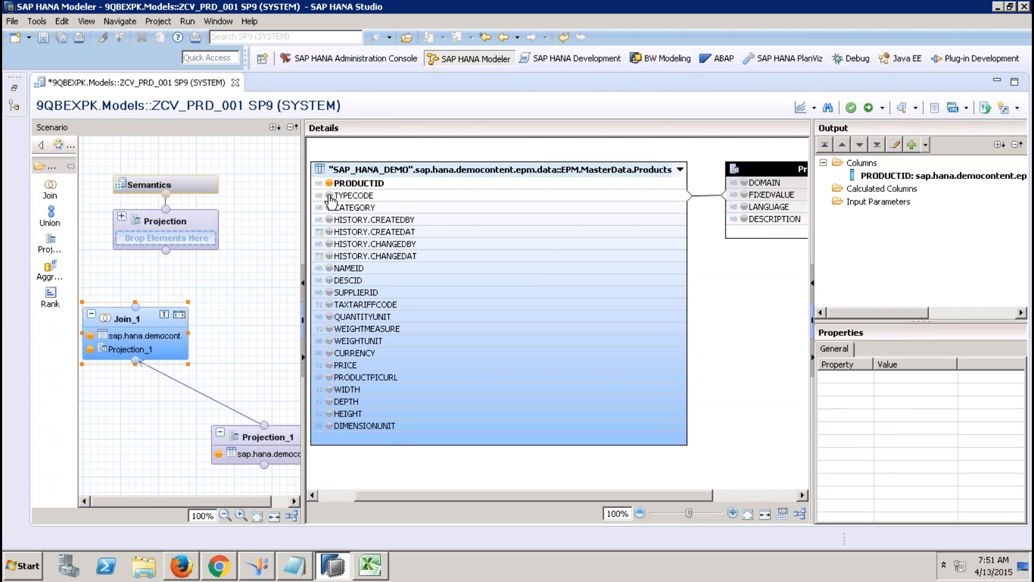
click(329, 195)
click(329, 207)
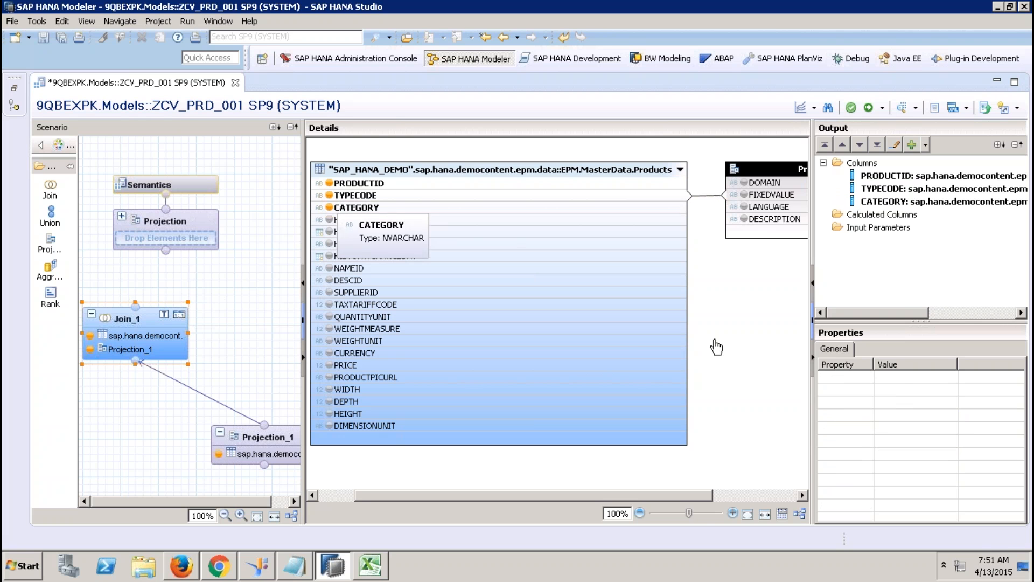
click(744, 219)
click(910, 214)
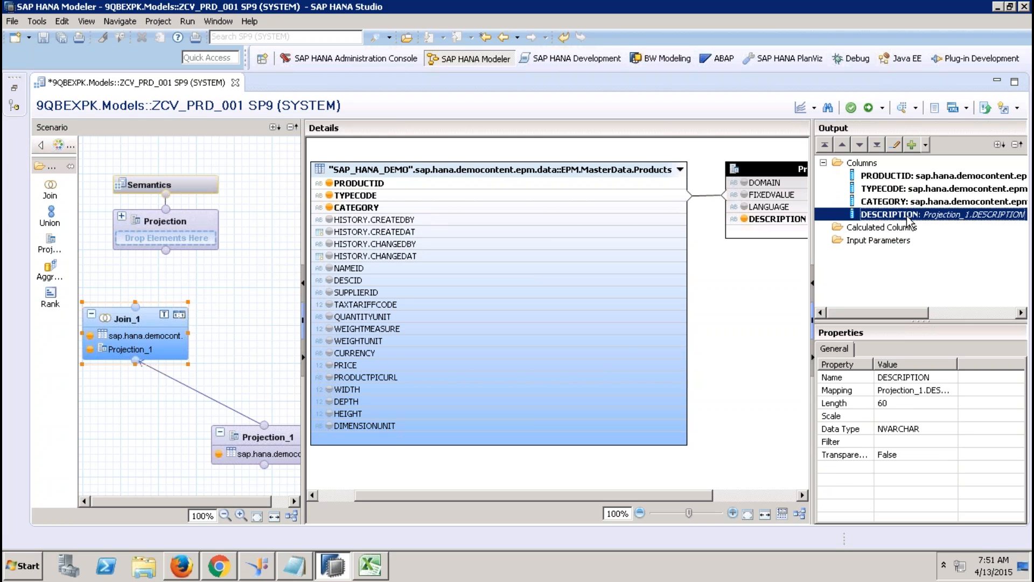
click(917, 376)
text(ProductType)
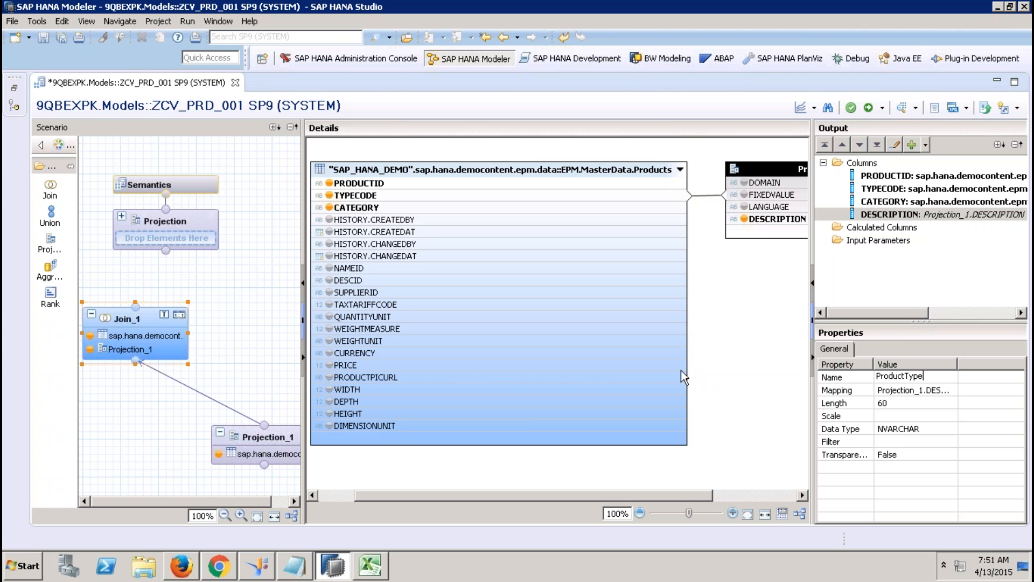
click(720, 368)
Step: Connect Join_1 as the input of the upper Projection node
mouse_move(156, 319)
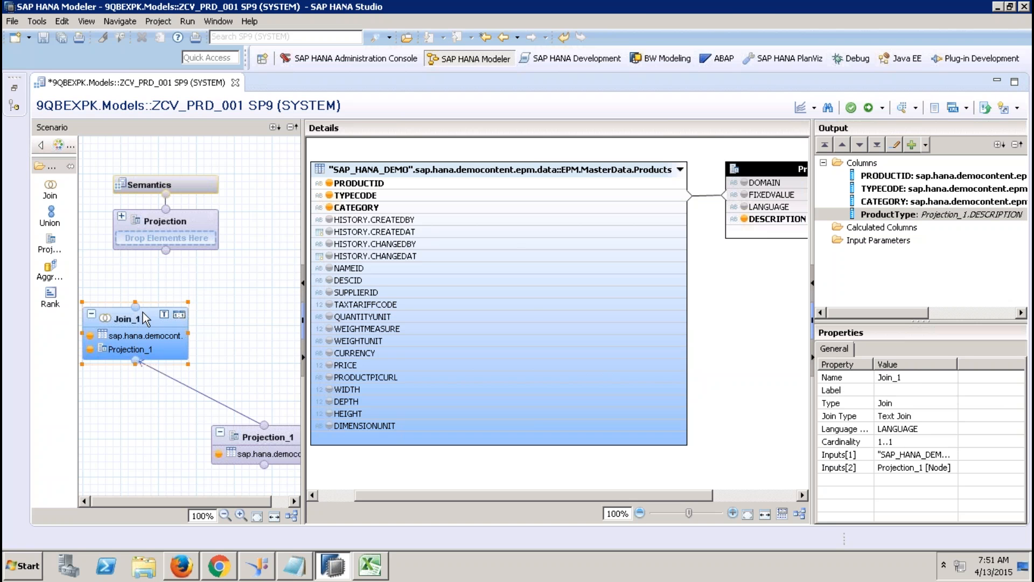
drag(202, 313, 169, 274)
mouse_move(180, 294)
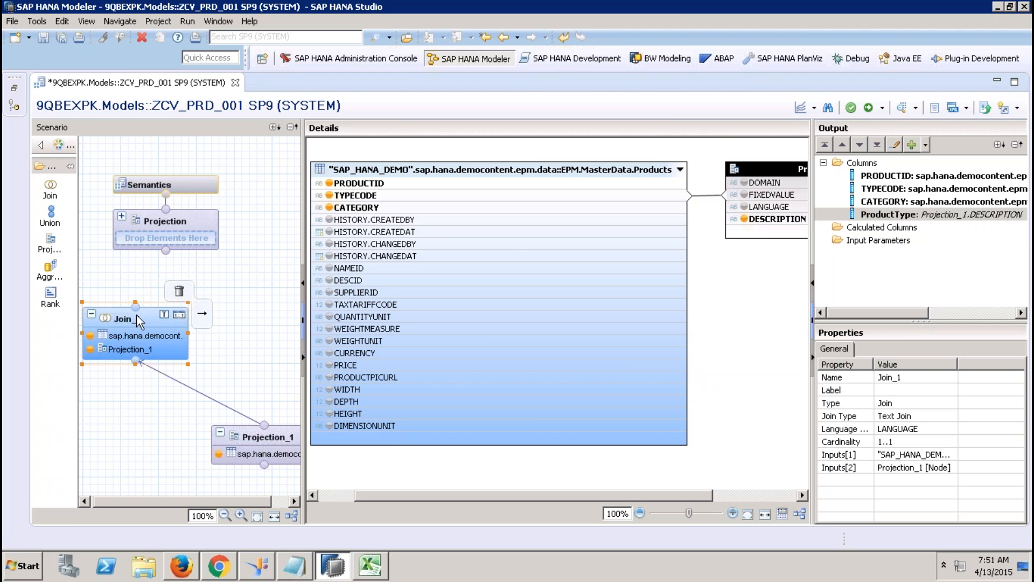
mouse_move(202, 313)
mouse_down()
mouse_move(181, 272)
mouse_move(180, 226)
mouse_up()
Step: Add all four Join_1 columns to the upper Projection's output
click(419, 184)
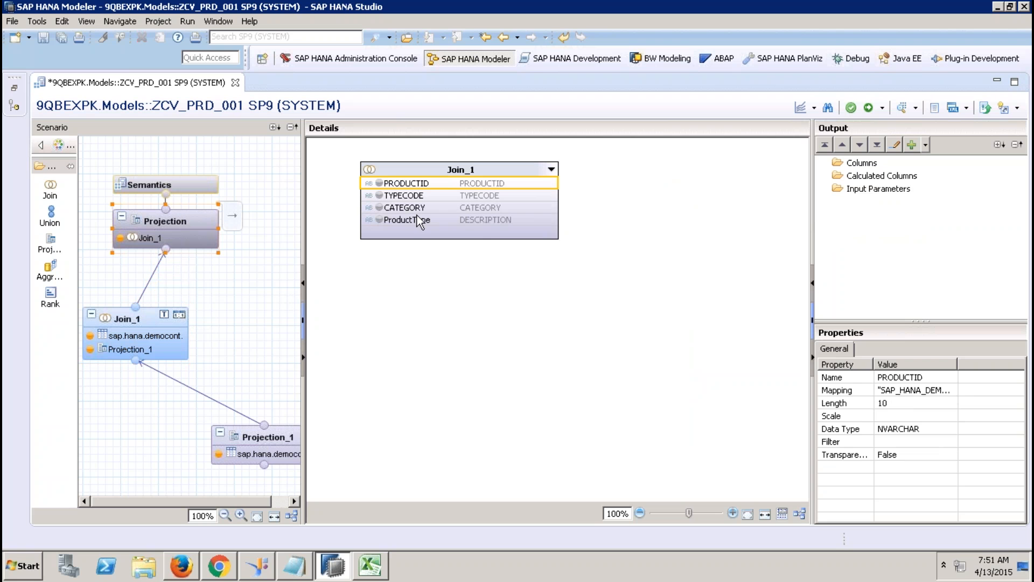
shift+click(421, 220)
right_click(418, 218)
click(466, 222)
Step: Mark PRODUCTID as the key in Semantics, then save, activate and close ZCV_PRD_001
click(202, 186)
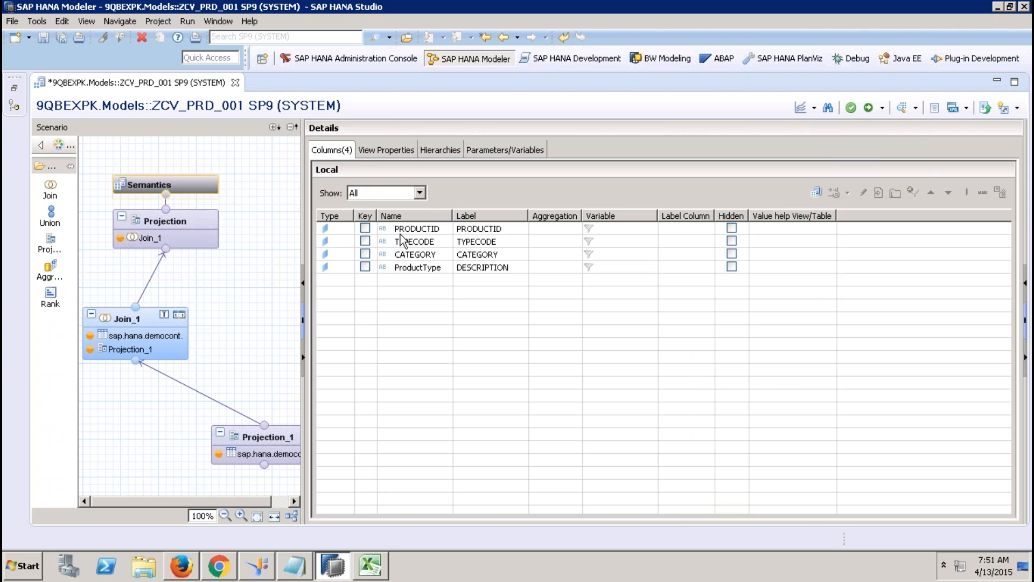
click(366, 227)
click(373, 151)
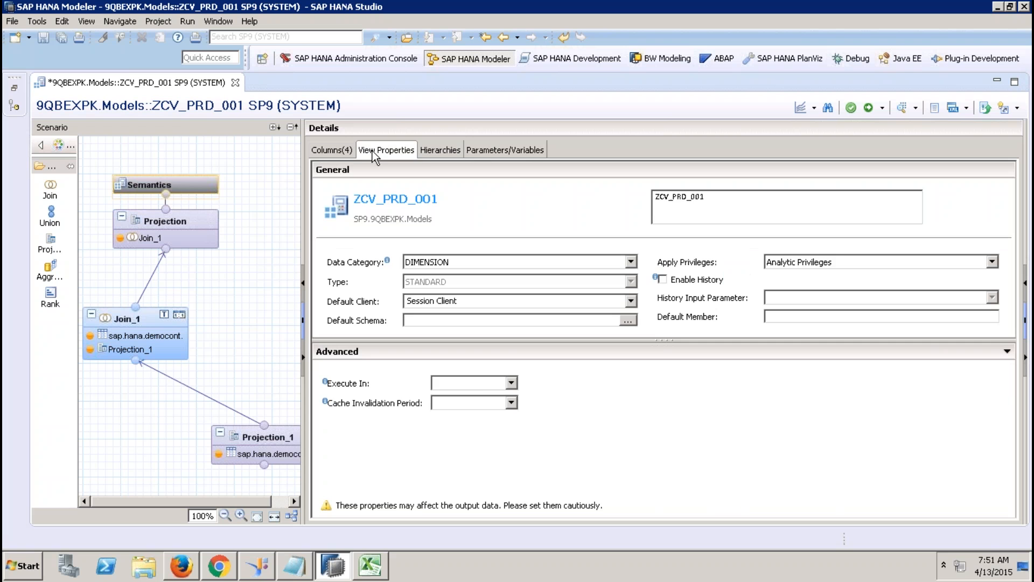
click(423, 150)
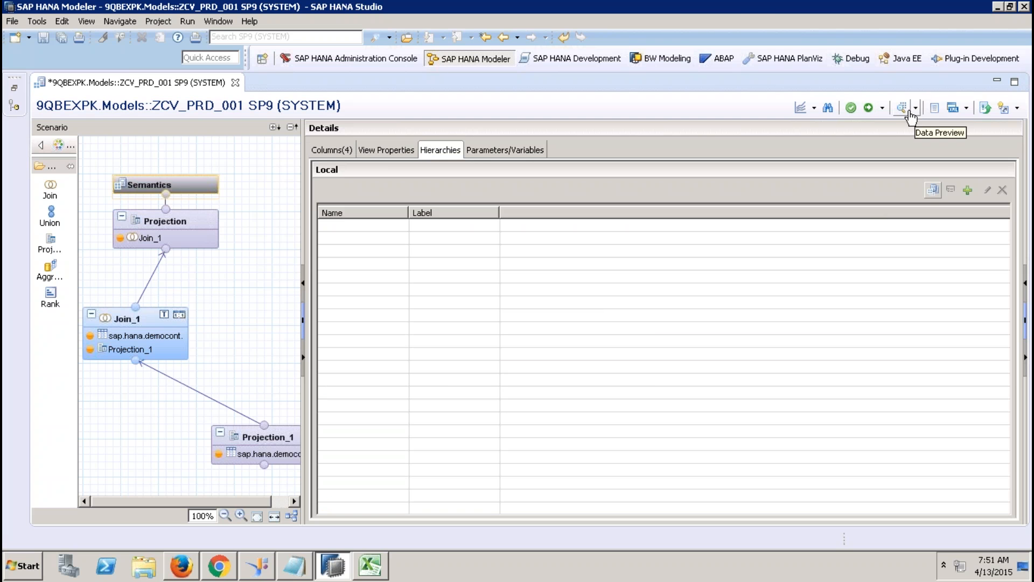
click(869, 108)
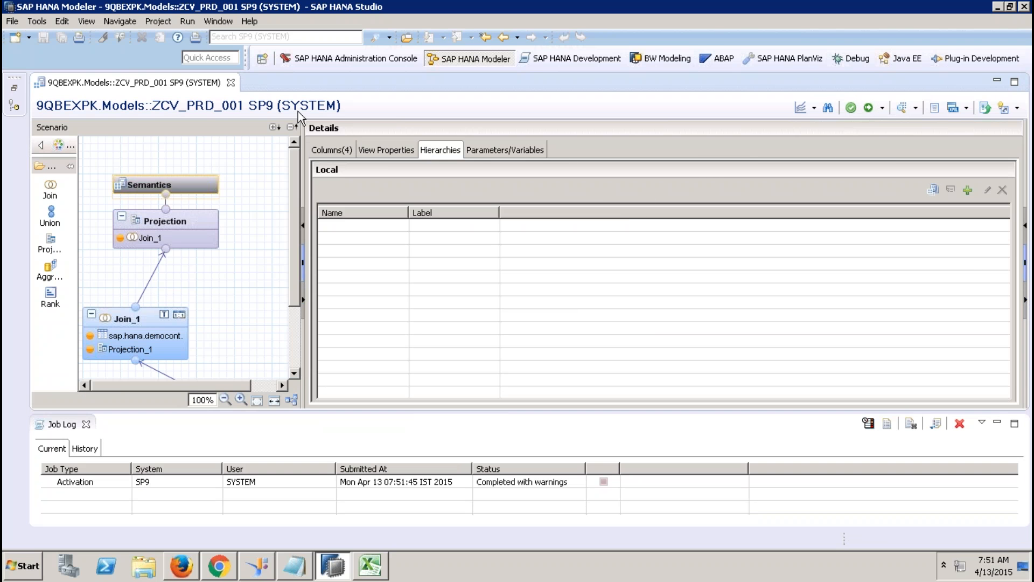
click(231, 83)
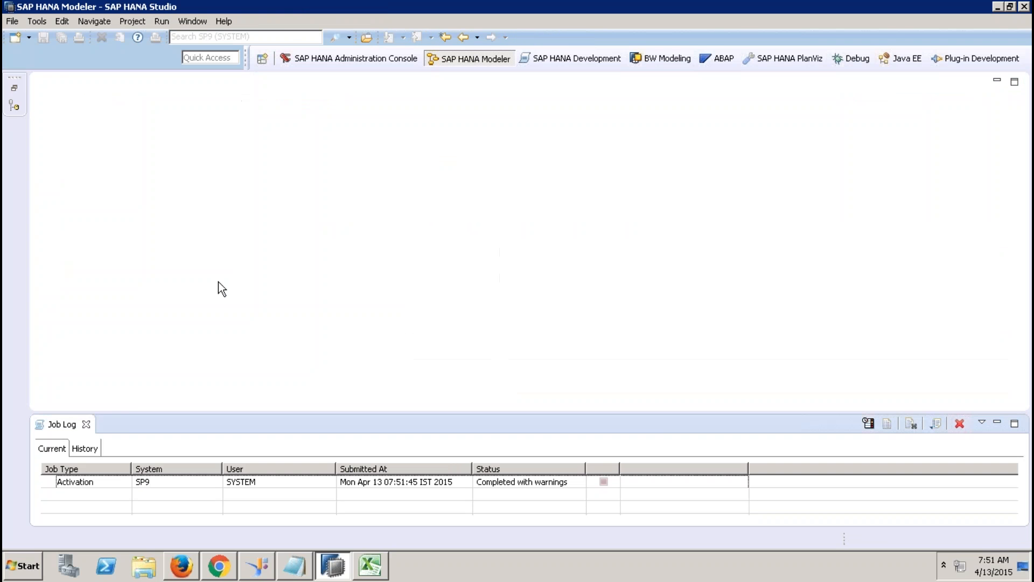
Step: Create graphical calculation view ZCV_SLS_STS_001 under 9QBEXPK.Models Calculation Views, leaving Data Category blank
click(86, 423)
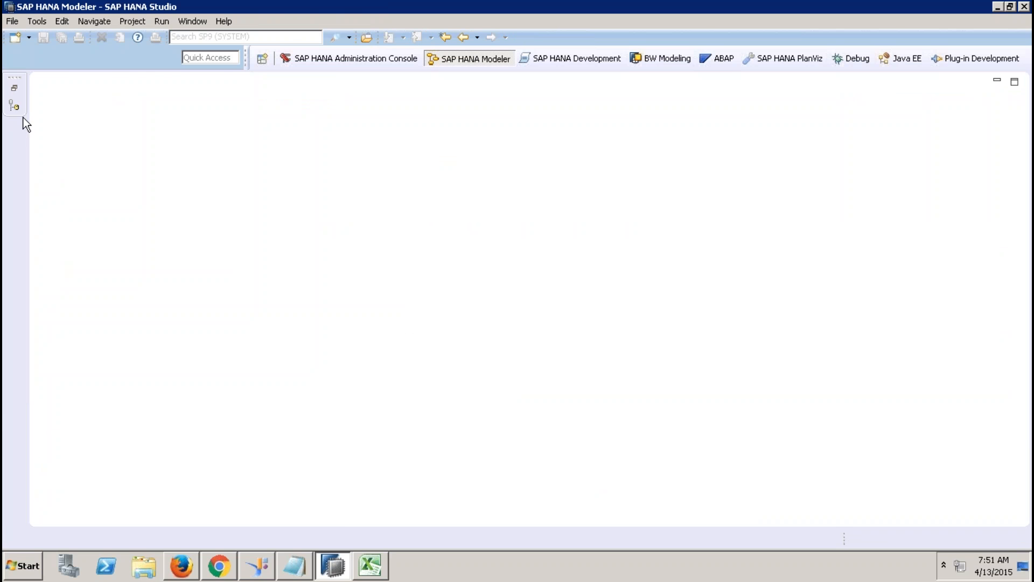
click(14, 90)
click(144, 258)
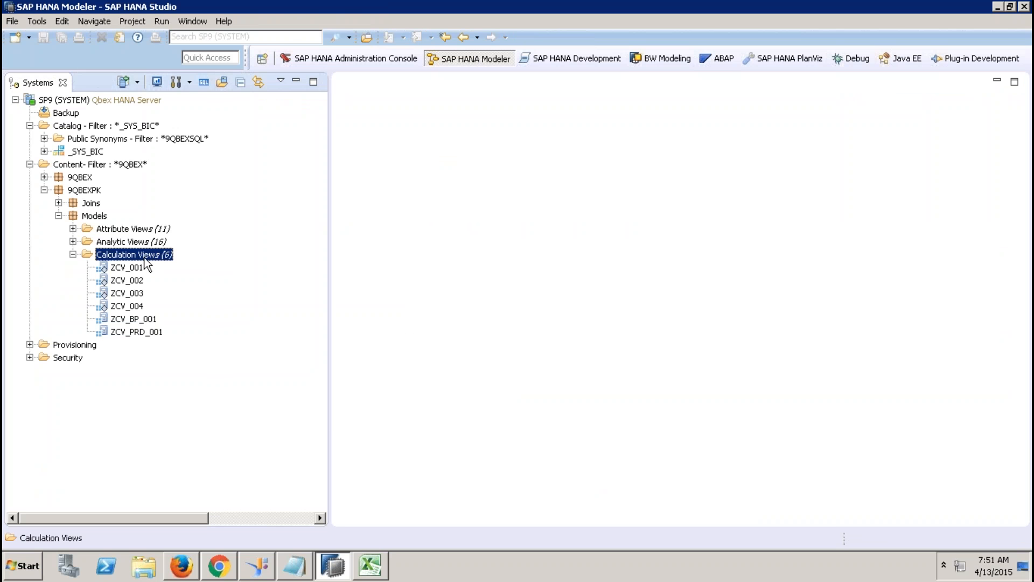
right_click(144, 258)
click(197, 286)
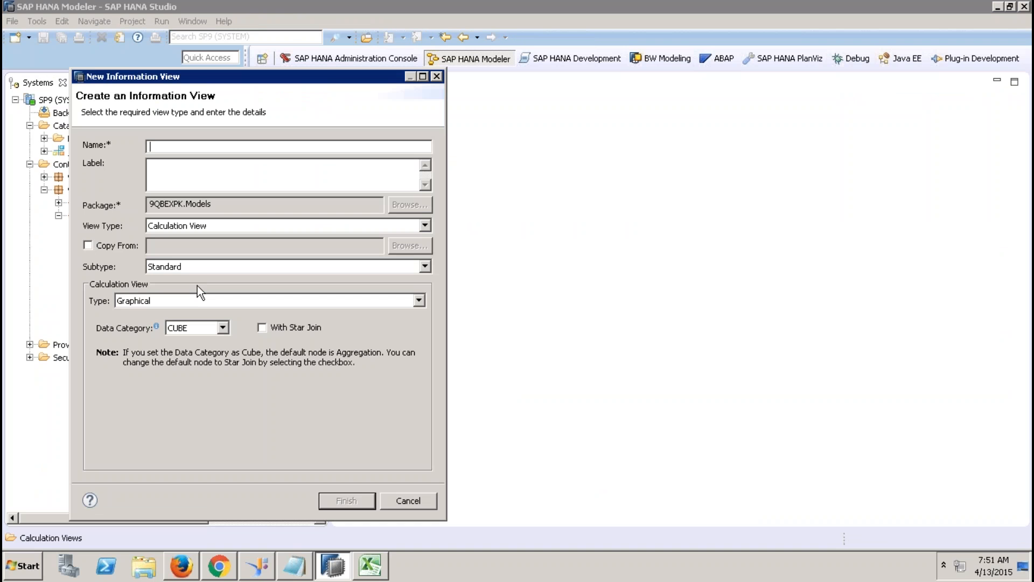
text(ZCV)
key(Tab)
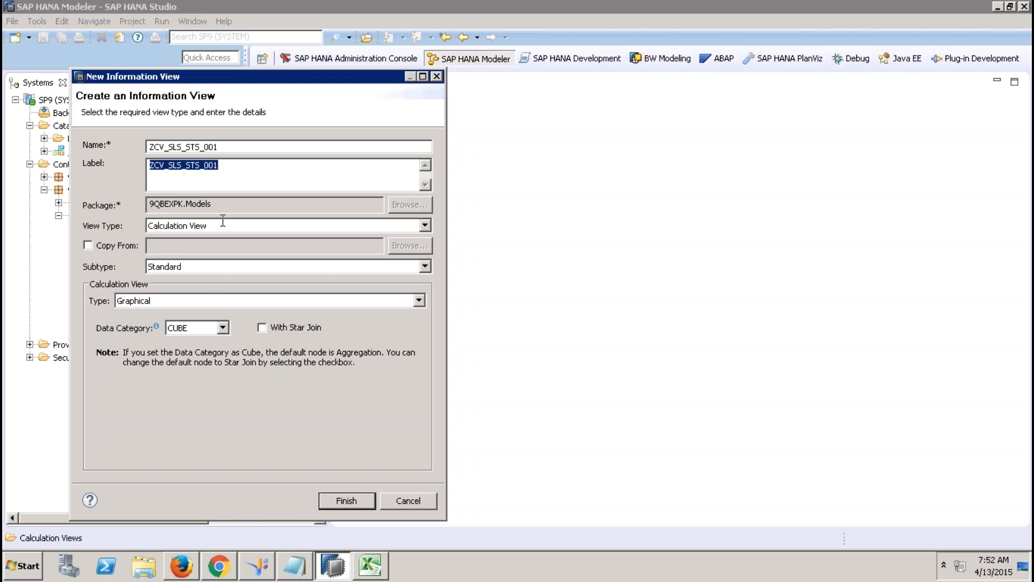
click(200, 328)
click(187, 352)
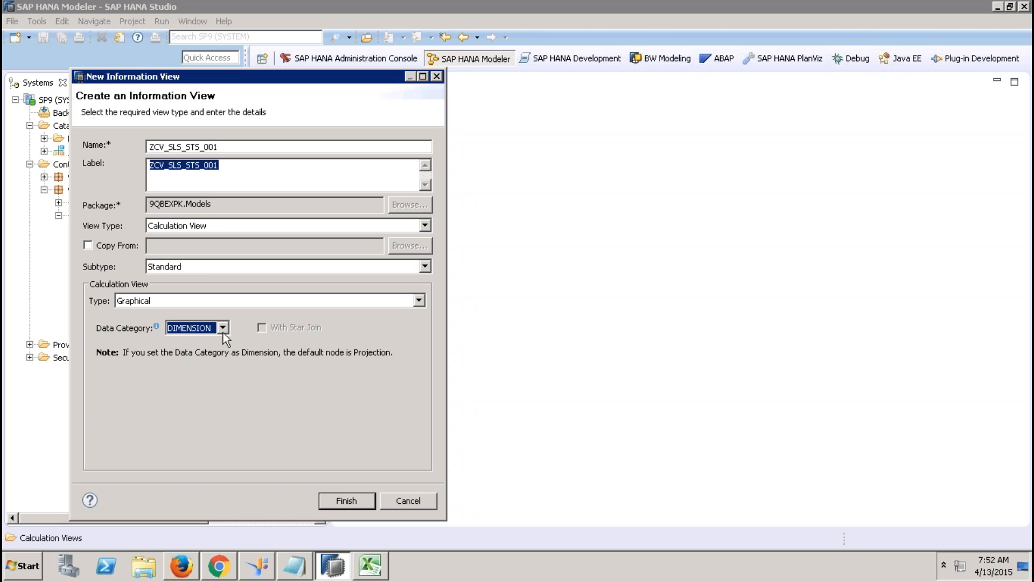
click(222, 328)
click(192, 338)
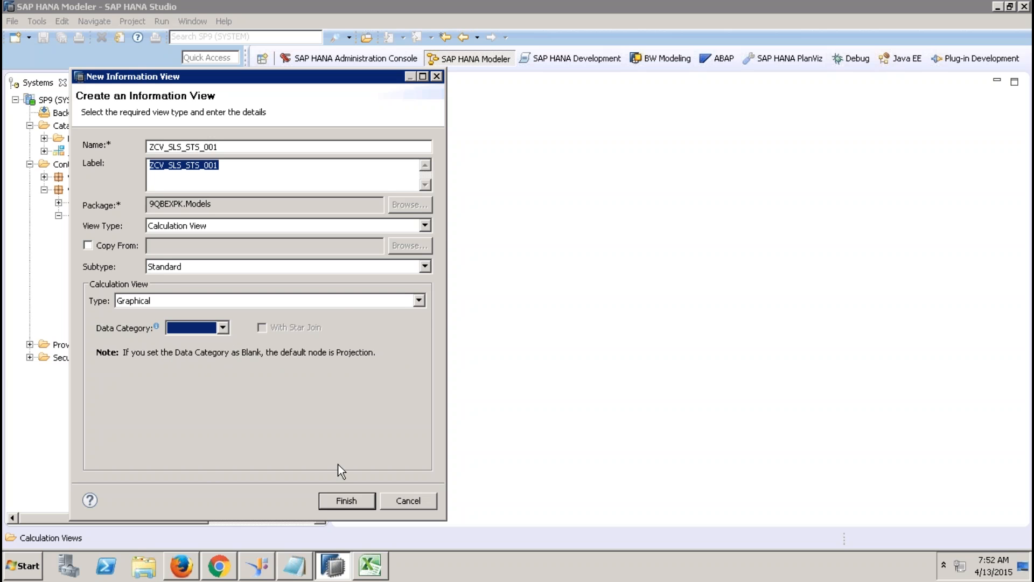
click(344, 505)
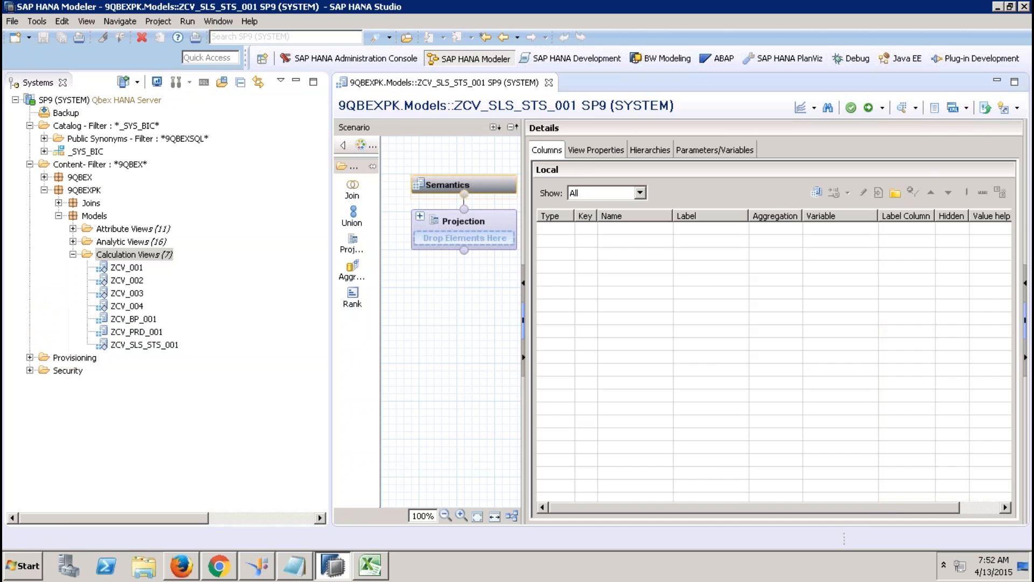
Step: Add a projection node fed by the sap.hana.demo Sales.Header table
click(298, 81)
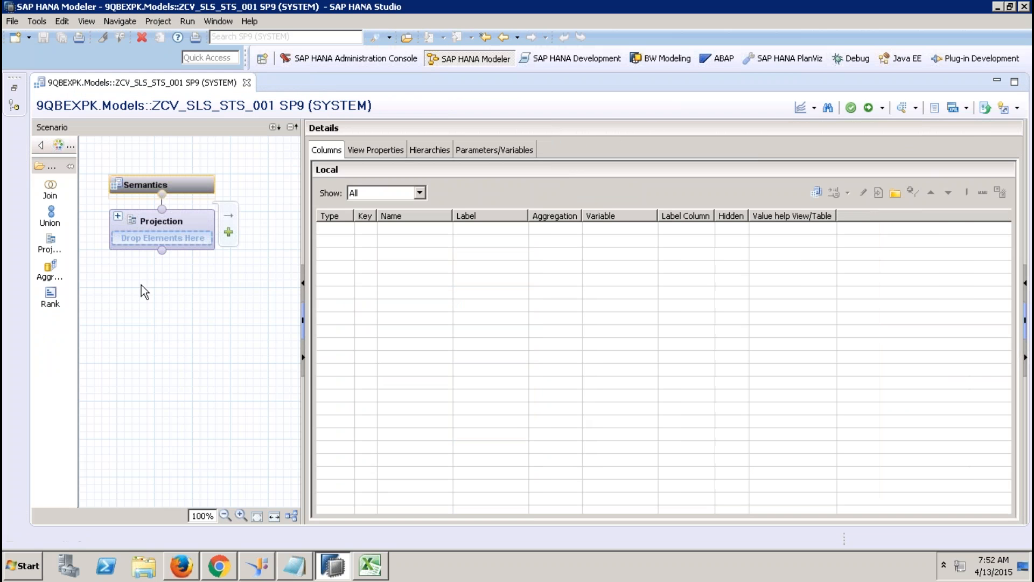
click(52, 242)
click(140, 368)
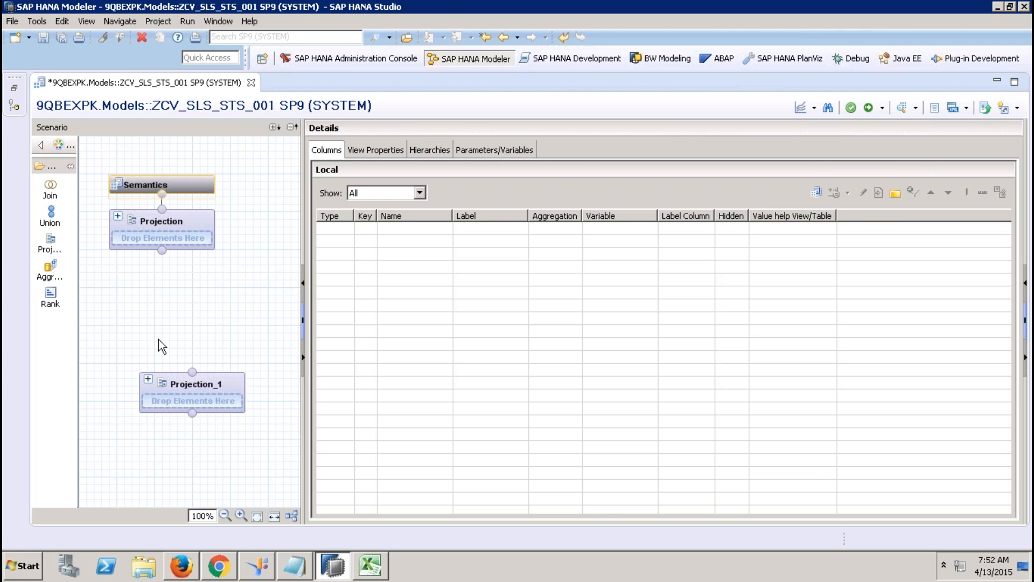
right_click(397, 283)
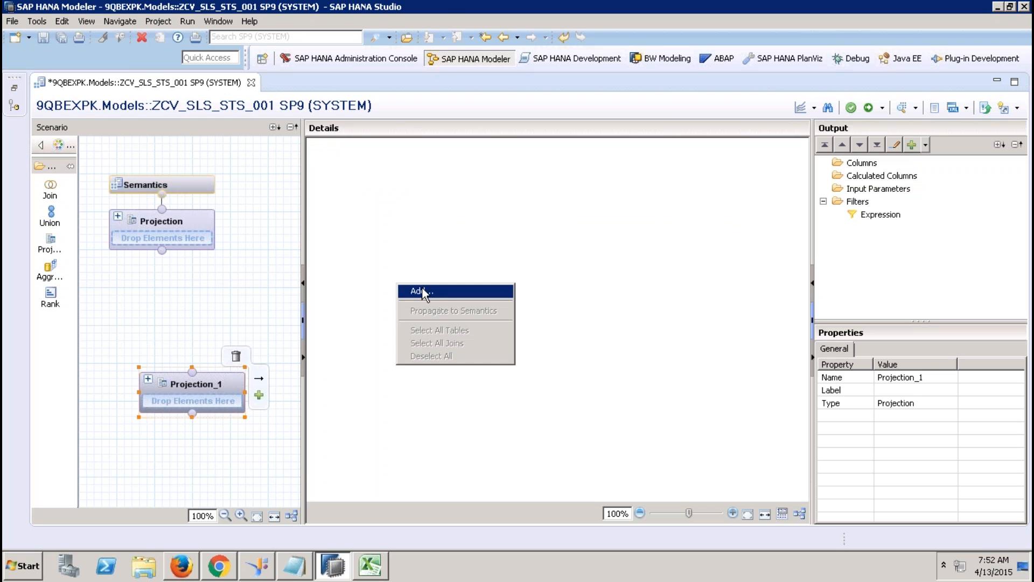
click(425, 290)
text(sap.hana.demo)
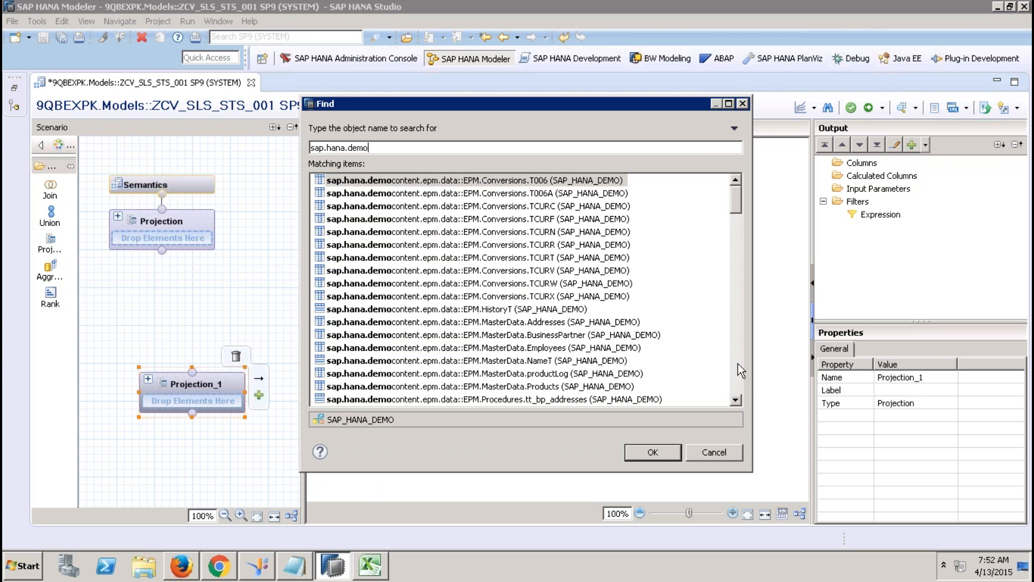
click(737, 363)
double_click(554, 283)
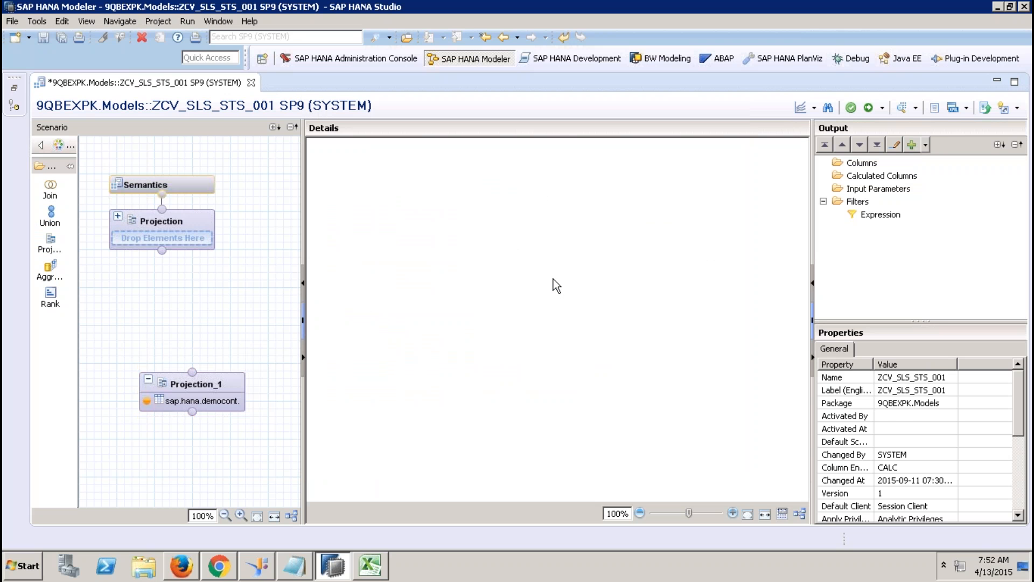
Step: Output SALESORDERID, LIFECYCLESTATUS, BILLINGSTATUS, DELIVERYSTATUS and GROSSAMOUNT from Sales.Header
click(380, 184)
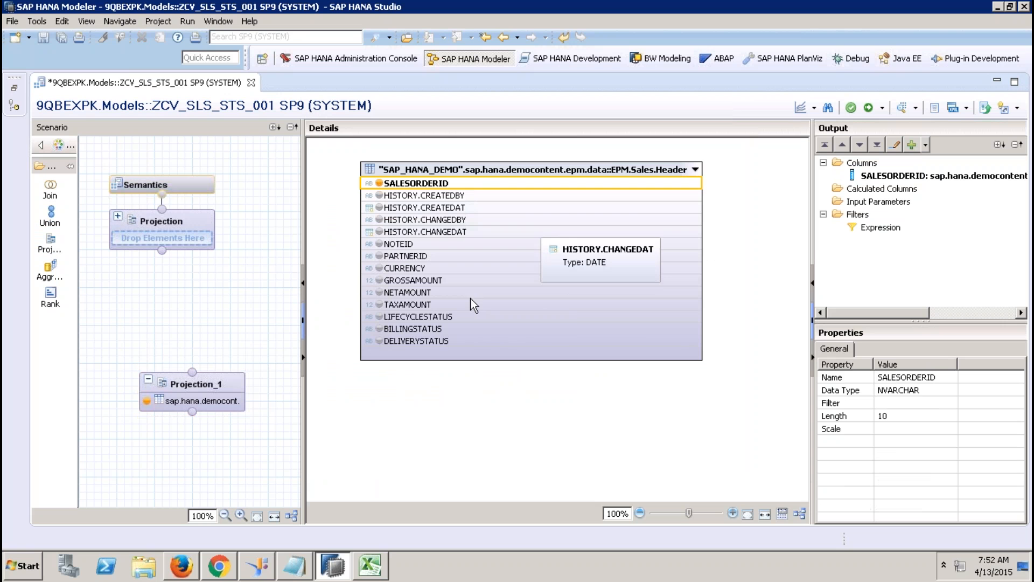
click(379, 316)
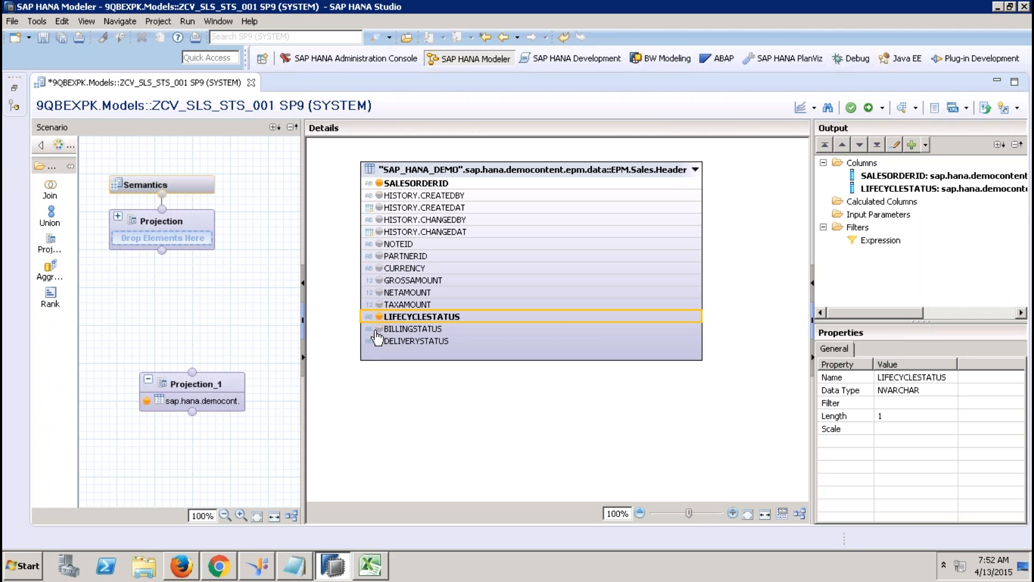
click(380, 328)
click(379, 342)
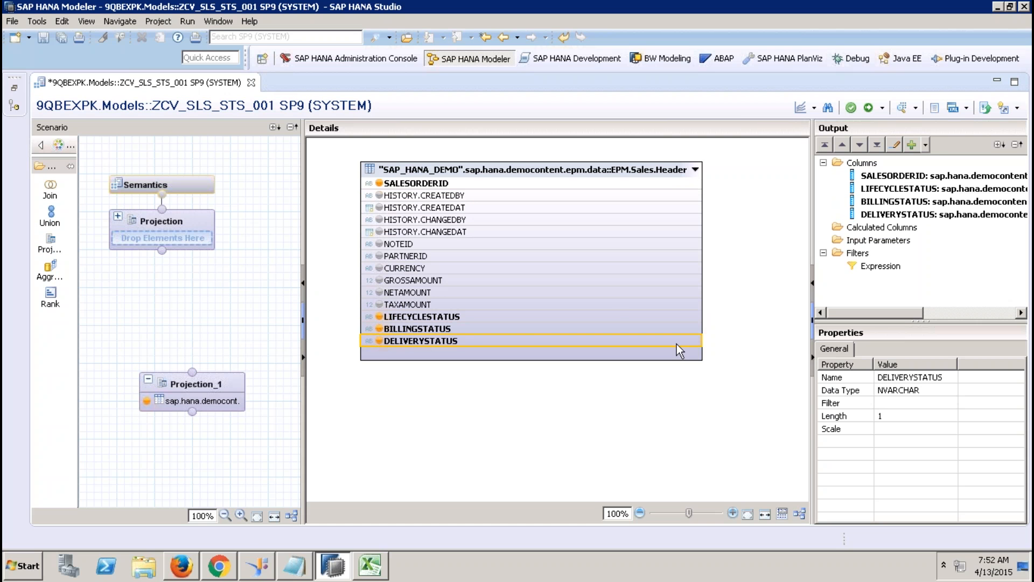
click(379, 280)
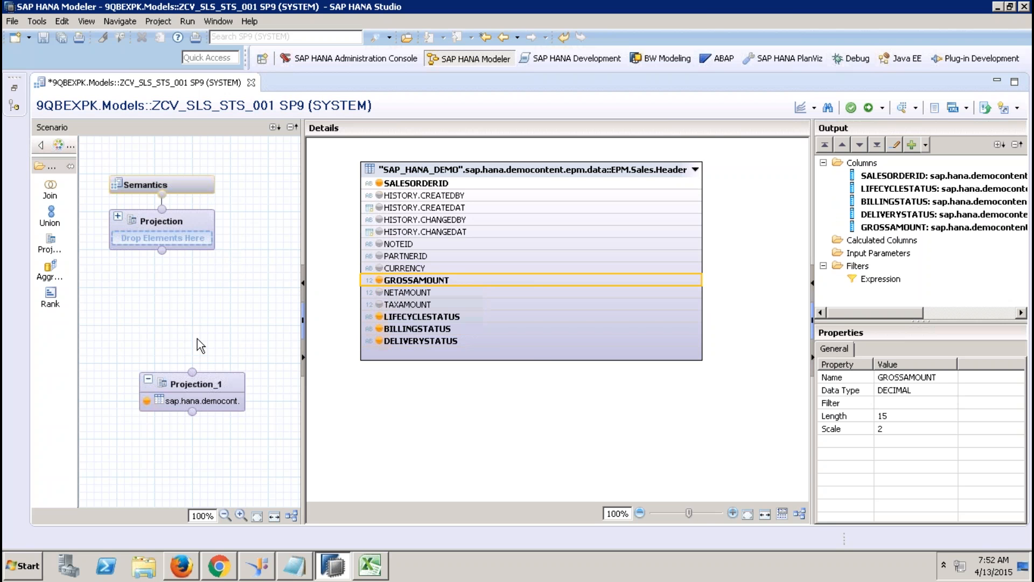
Step: Remove GROSSAMOUNT from Projection_1's output columns
right_click(417, 285)
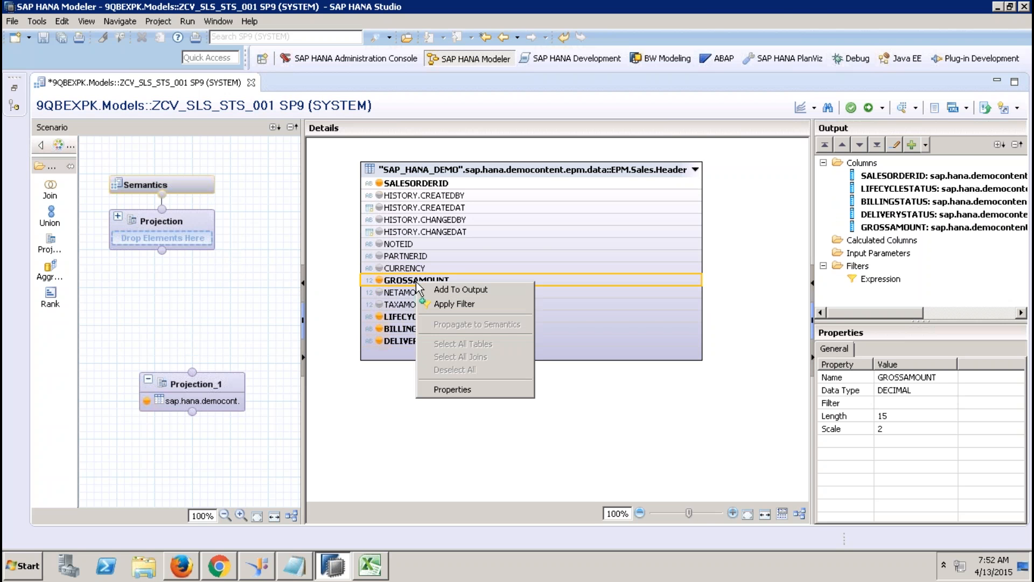
click(746, 377)
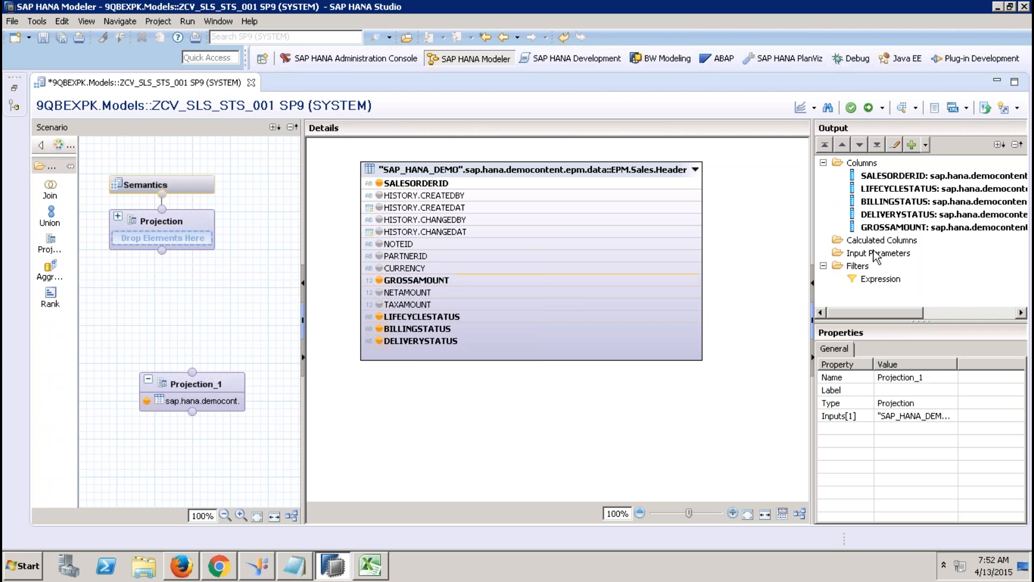
click(888, 231)
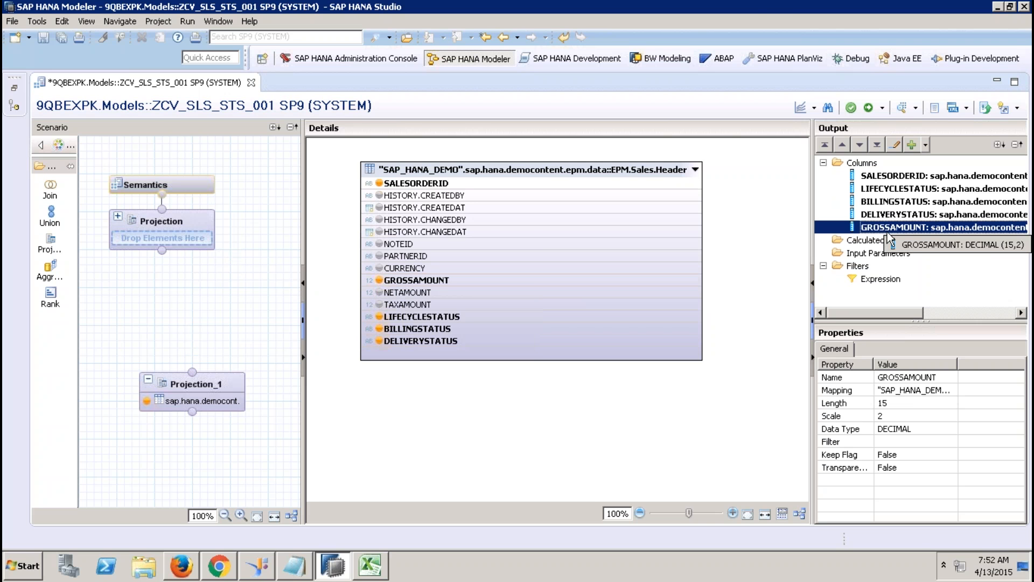
right_click(887, 230)
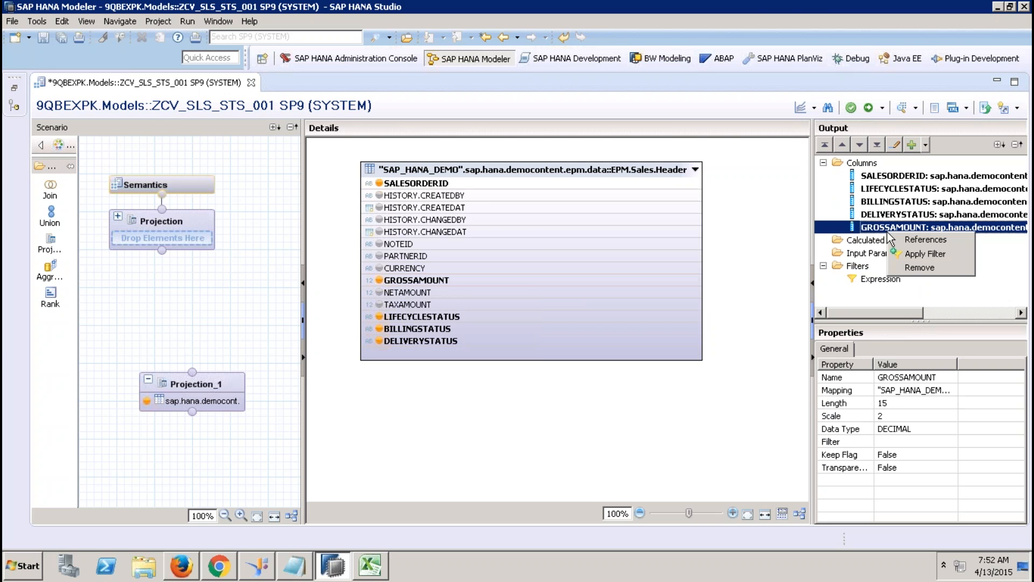
click(920, 267)
click(585, 286)
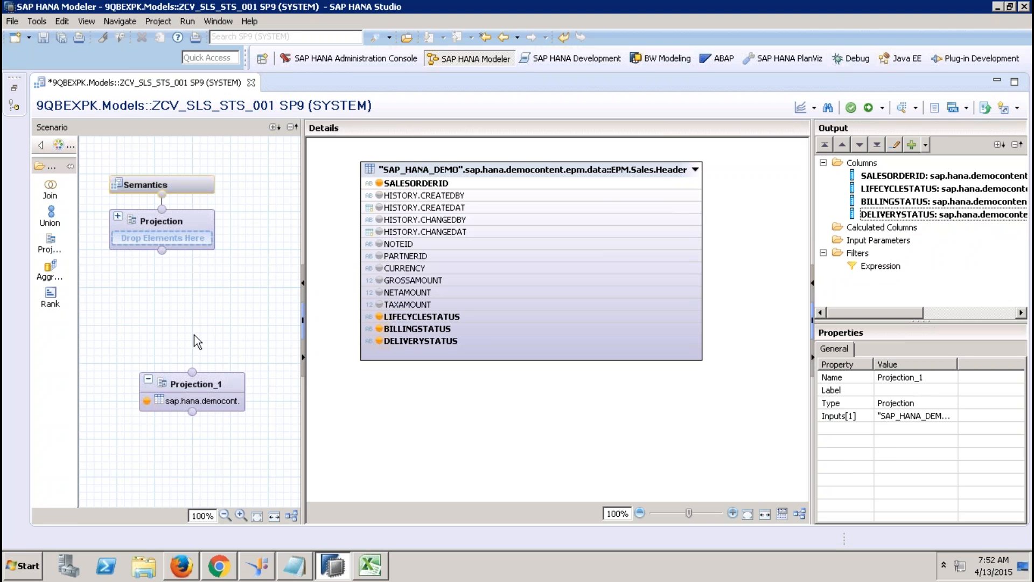
click(867, 232)
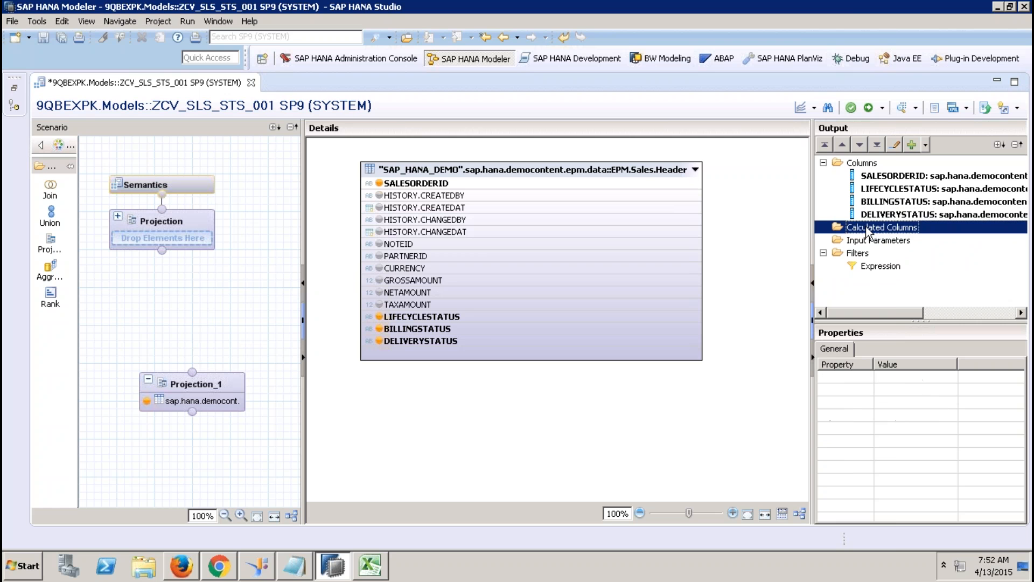
Step: Start a new calculated column in Projection_1 with data type DECIMAL
right_click(867, 231)
click(903, 233)
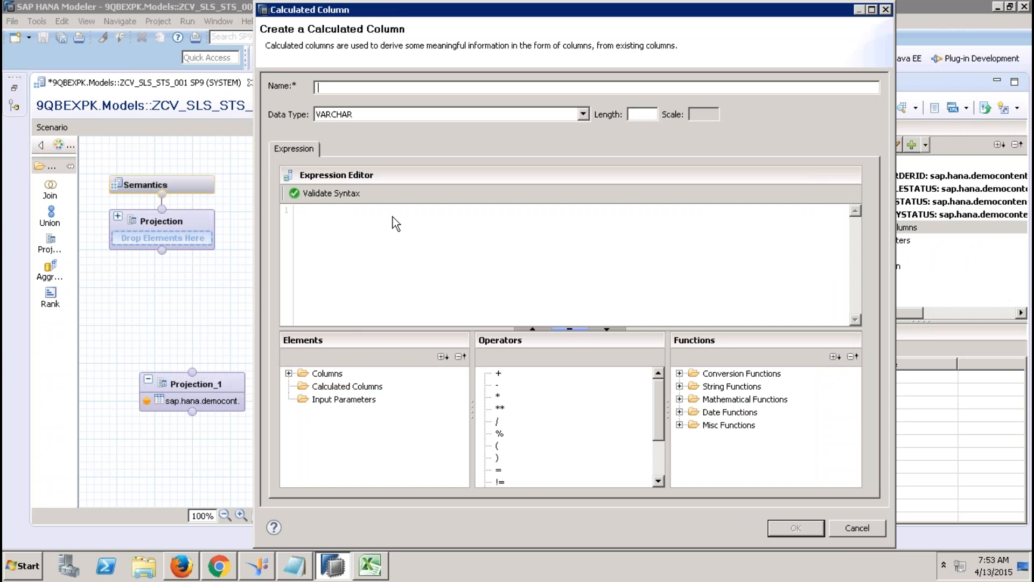
click(833, 532)
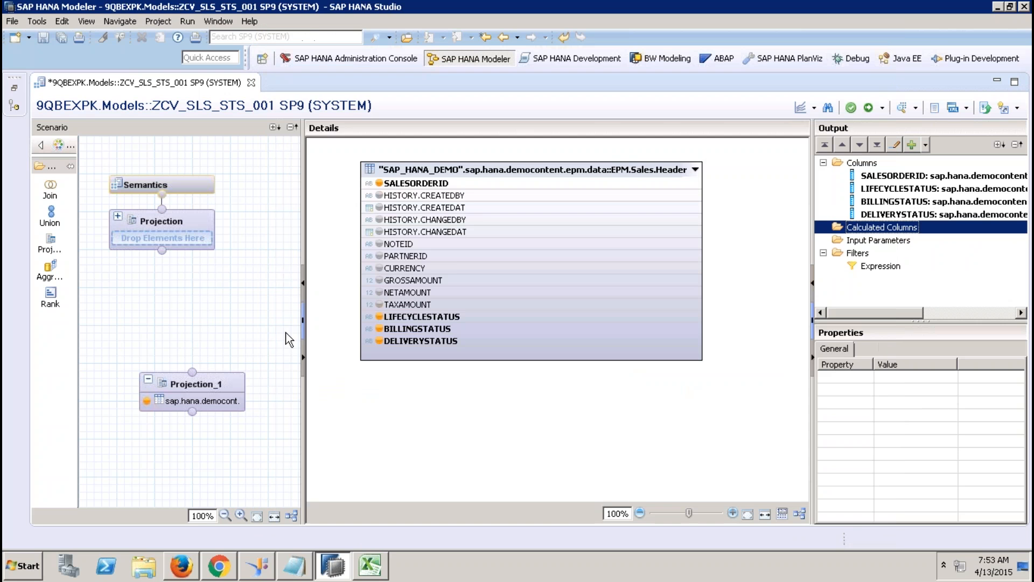
right_click(851, 230)
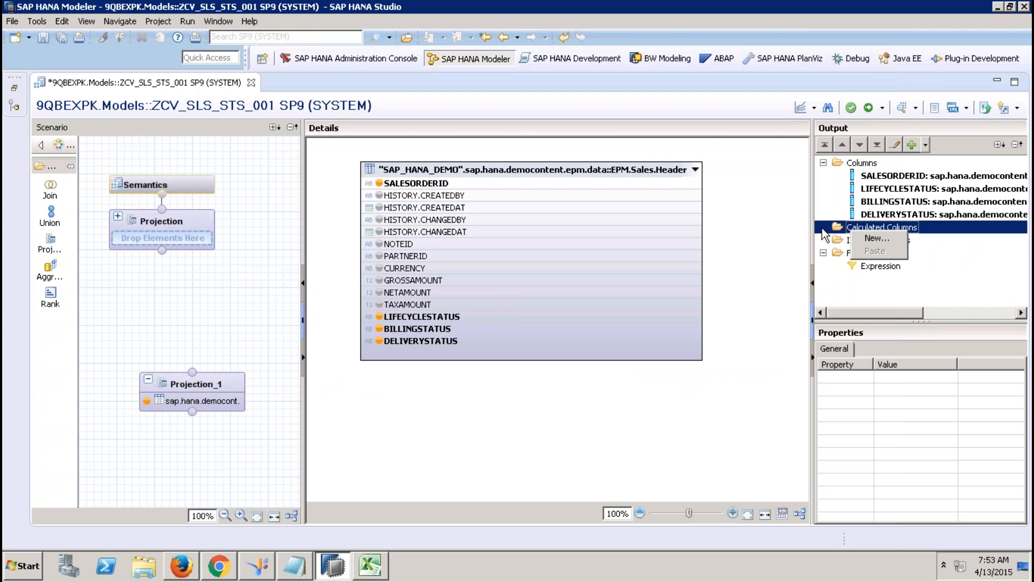
click(864, 237)
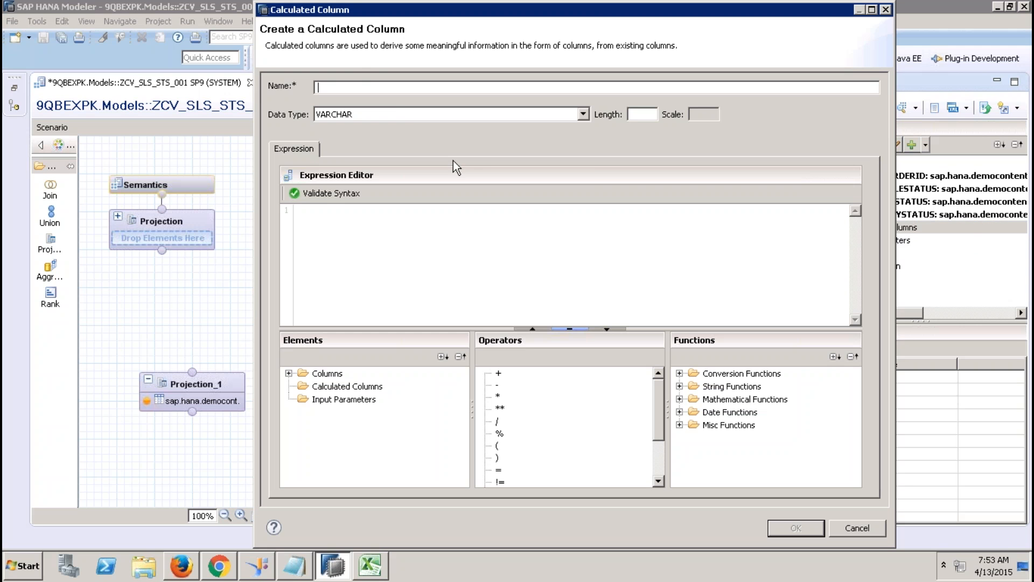
click(405, 113)
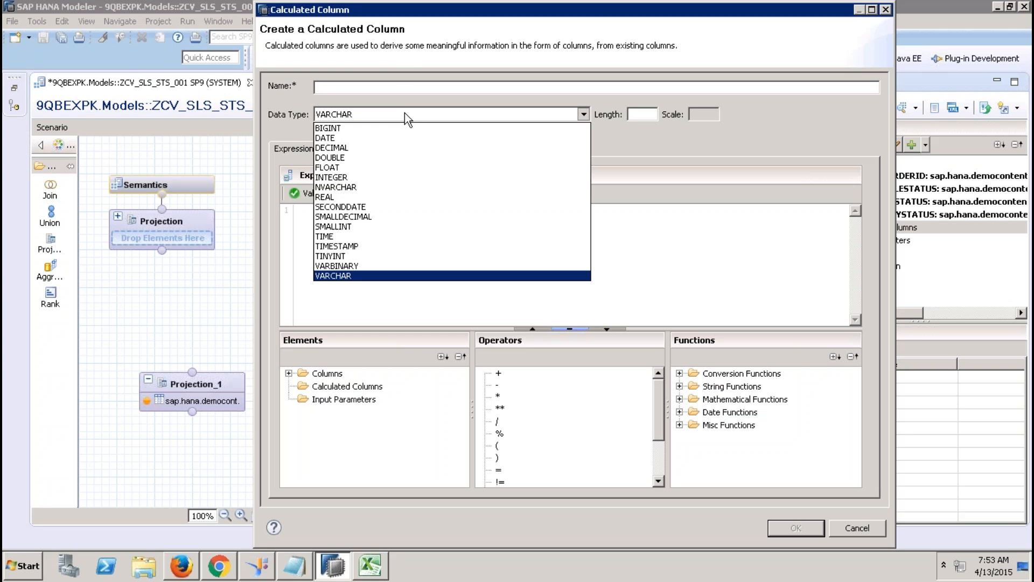
click(352, 147)
Step: Give the column length 10, scale 2, name recordcounter and expression 1, and confirm
click(634, 114)
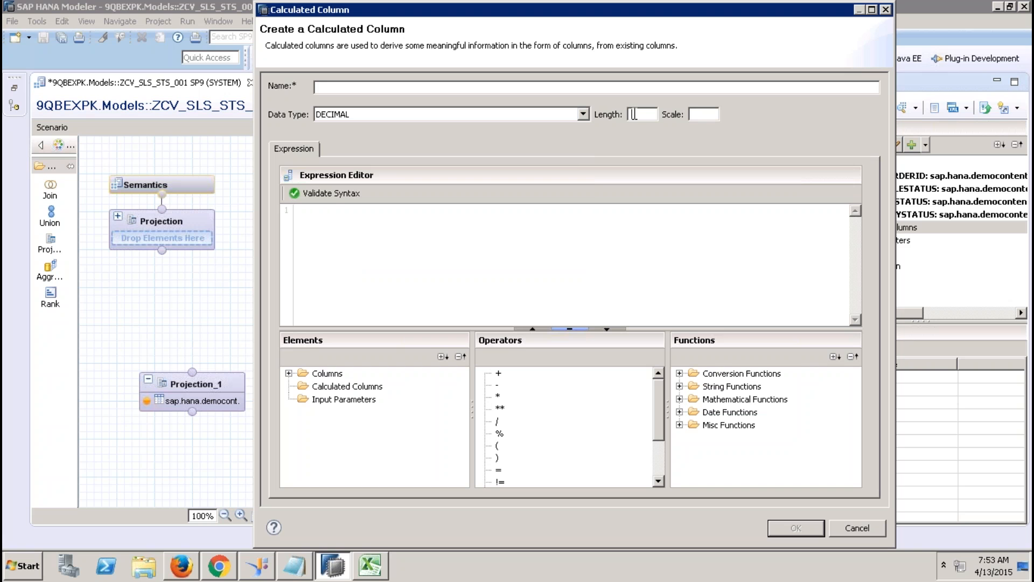
text(10)
key(Tab)
text(2)
click(544, 88)
text(recordcounter)
click(534, 272)
text(1)
click(783, 526)
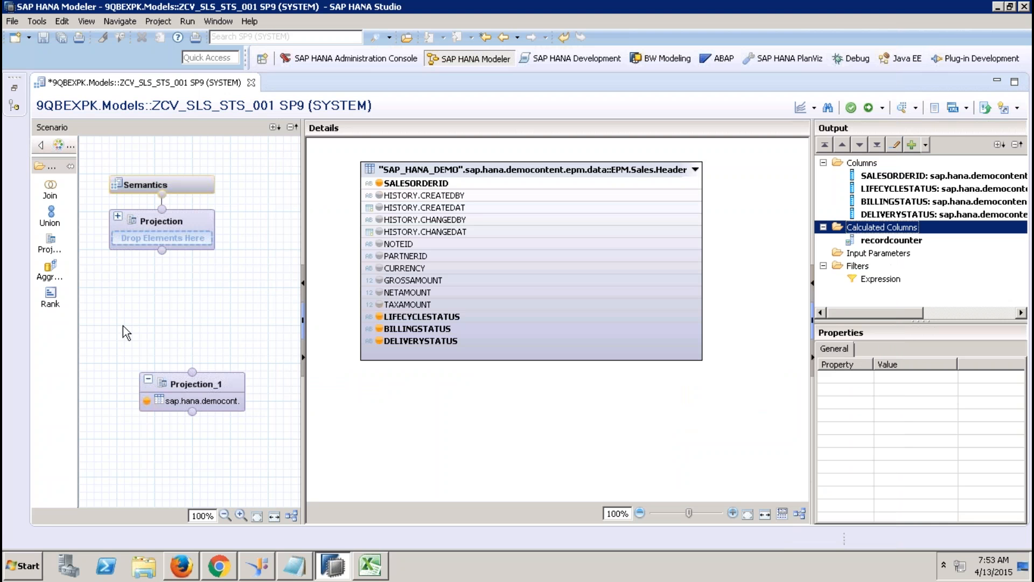
Step: Connect Projection_1 to the top Projection and output all five of its columns
drag(192, 371, 164, 250)
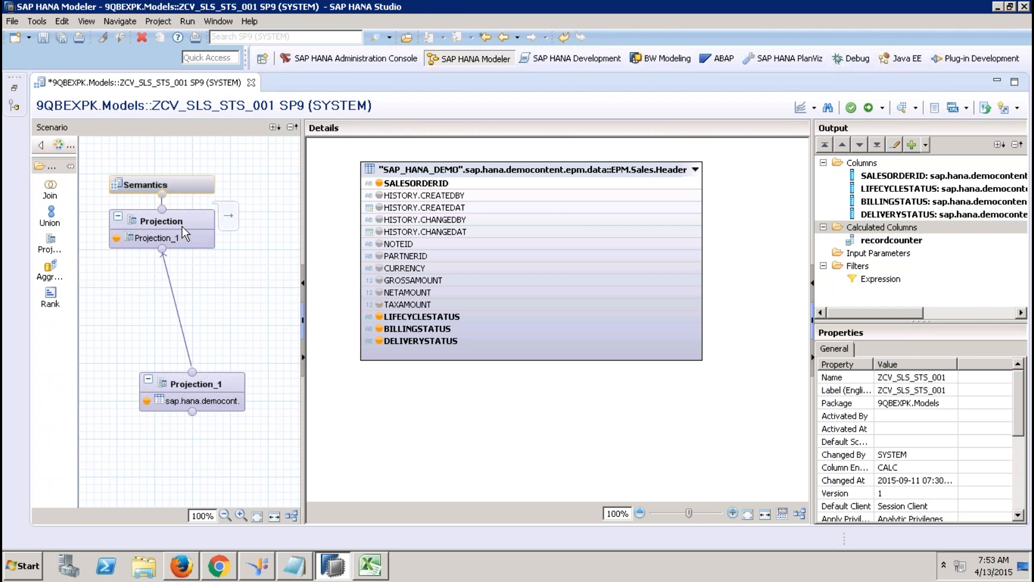
click(489, 186)
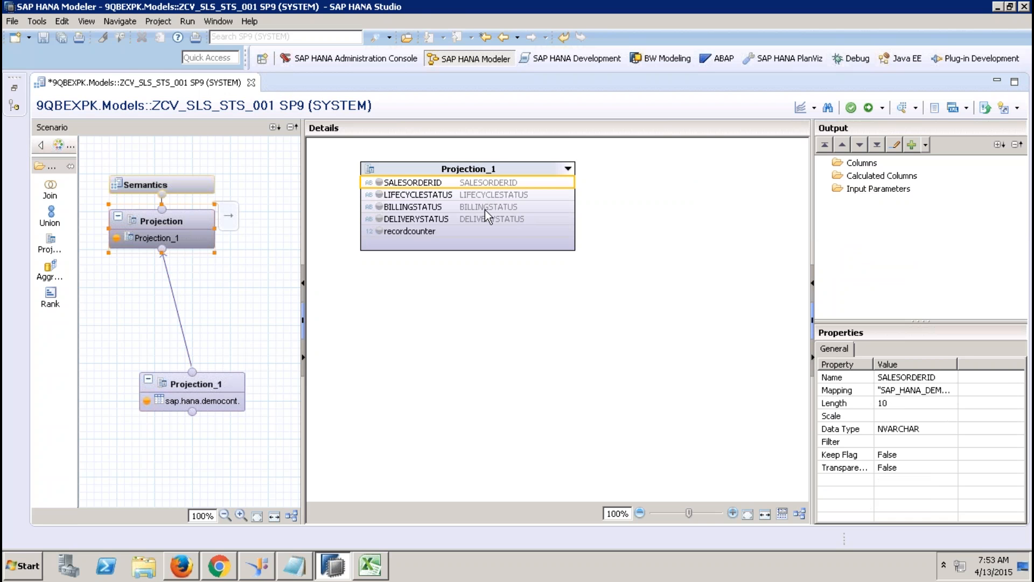
shift+click(468, 231)
right_click(467, 234)
click(495, 241)
Step: Auto-assign column types in Semantics, activate ZCV_SLS_STS_001, and close its editor
click(183, 190)
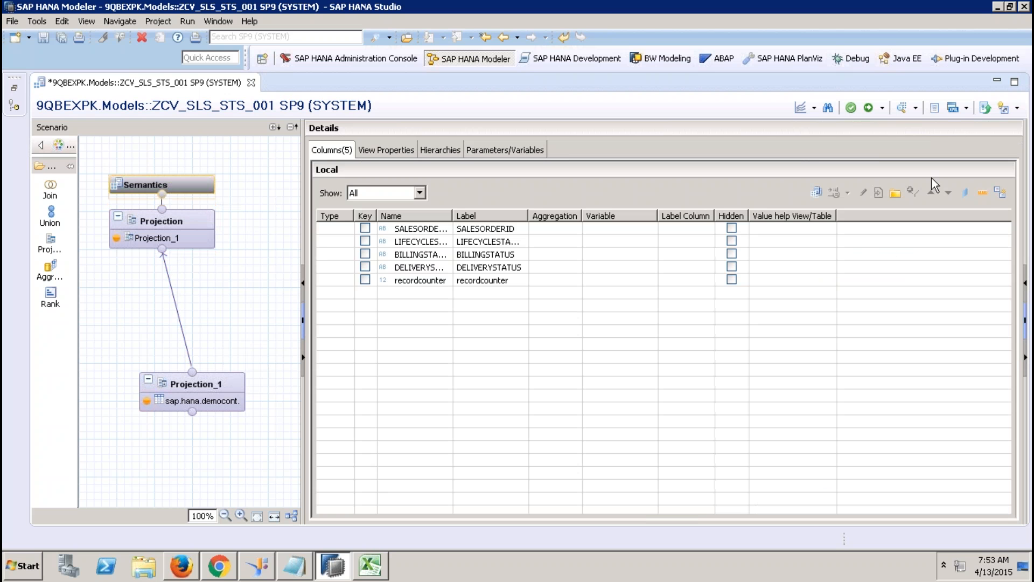
click(988, 196)
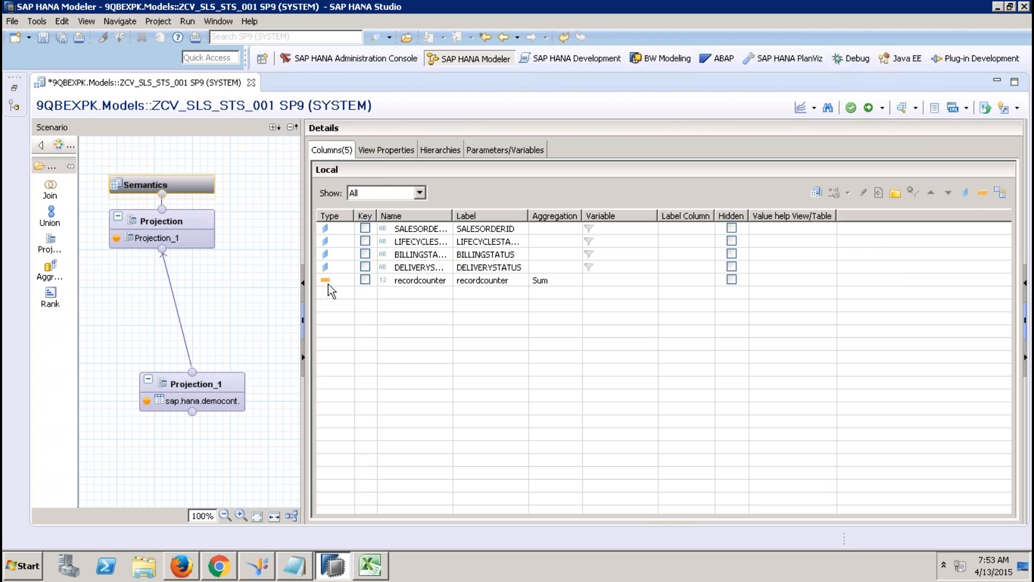
click(394, 151)
click(332, 150)
click(869, 109)
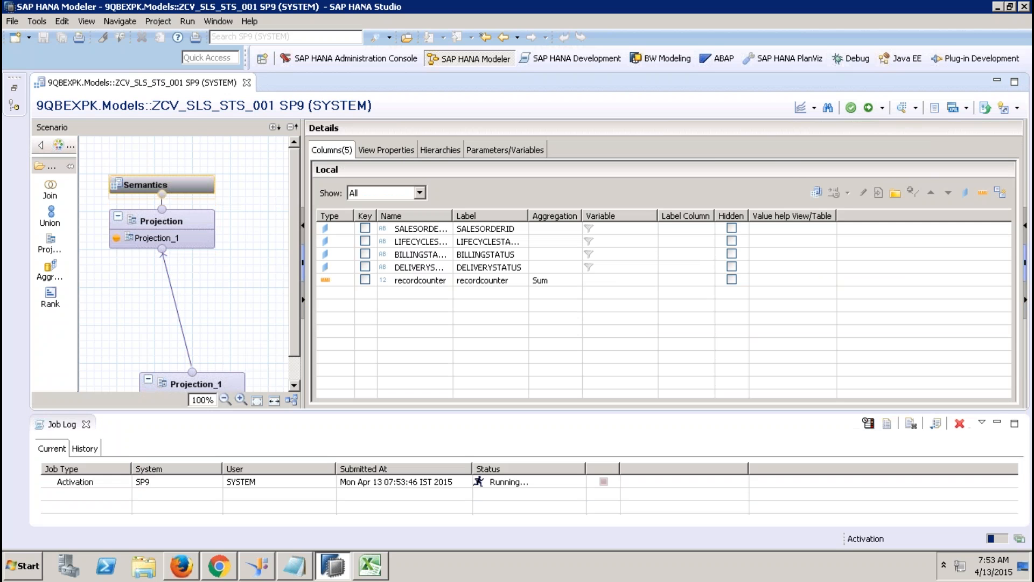
click(247, 83)
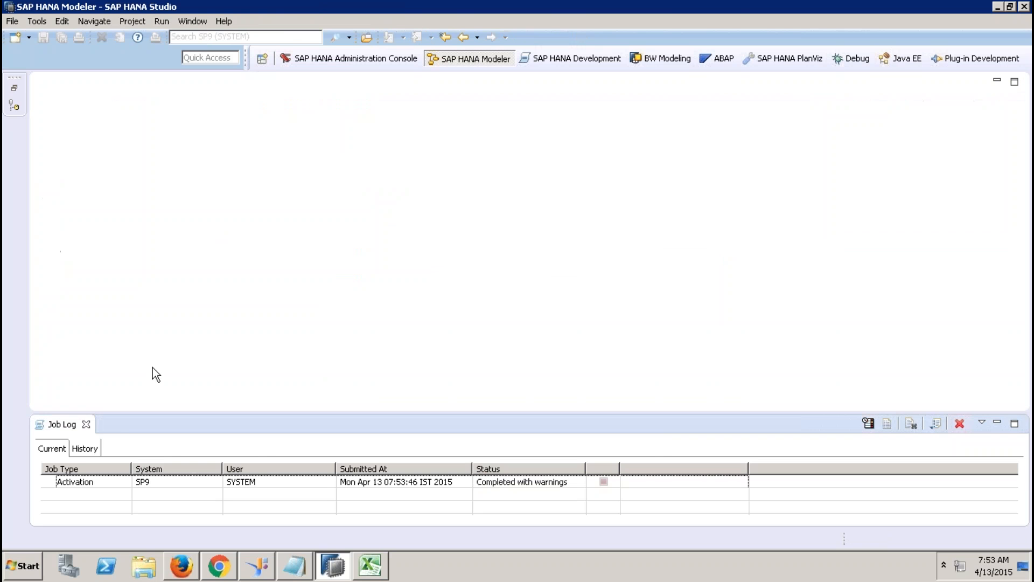
Step: Create CUBE calculation view ZCV_SALES_REPORTING_001, label ZCV_SALES_REPORTING_001, in 9QBEXPK.Models
click(86, 425)
click(15, 87)
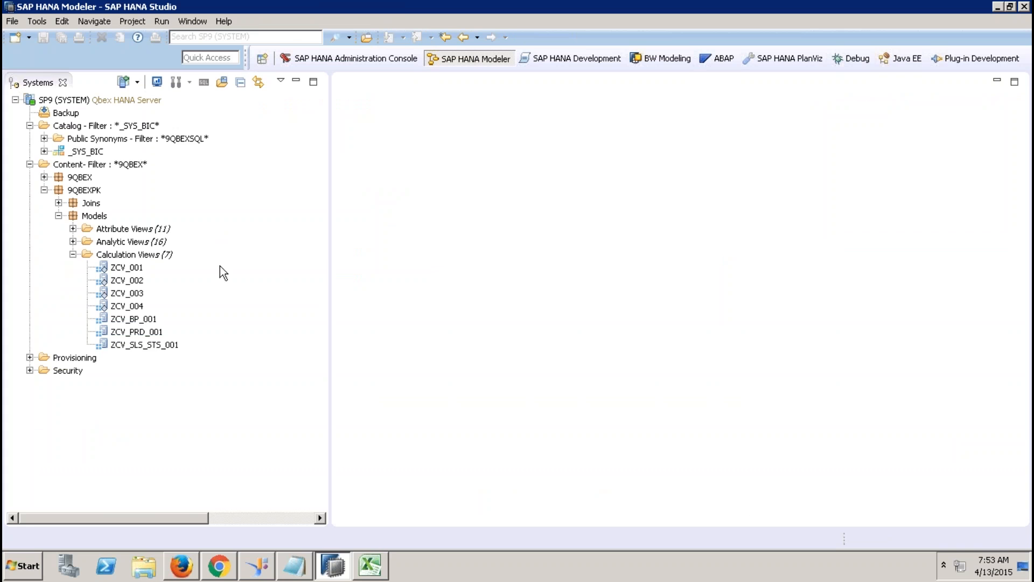
right_click(155, 254)
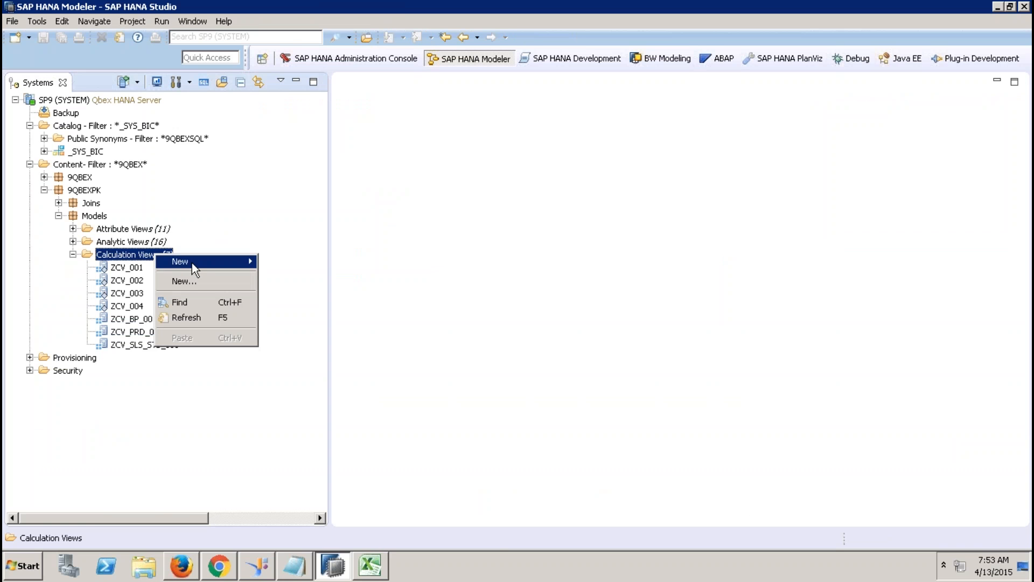
click(209, 280)
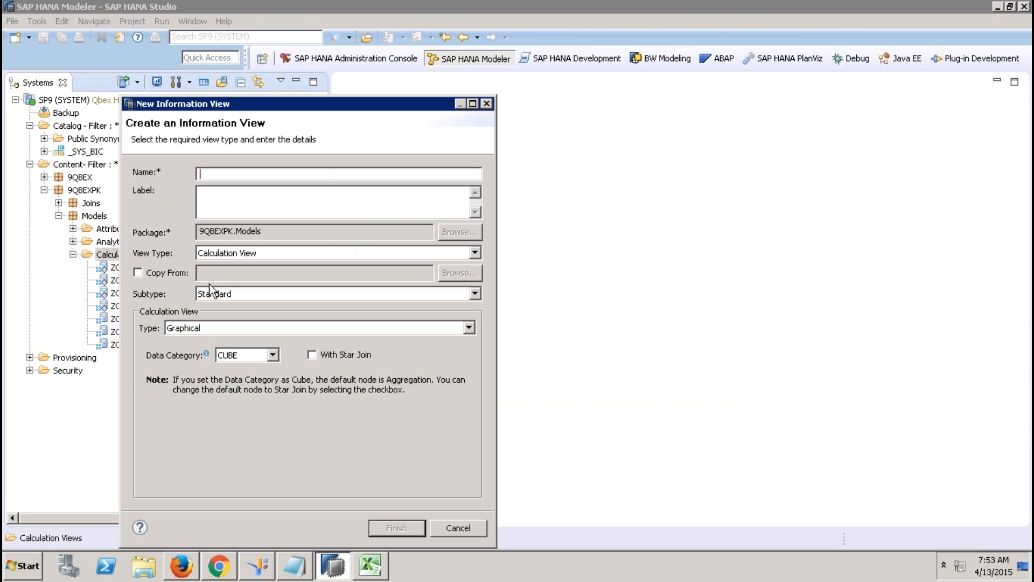
text(ZCV_SALES_REPORTING)
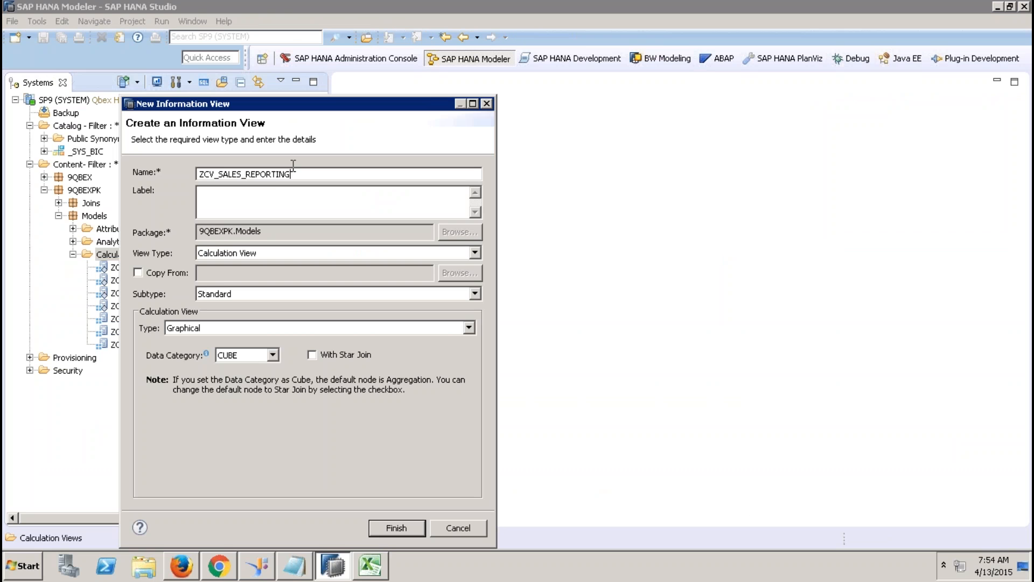
click(277, 194)
key(shift+Home)
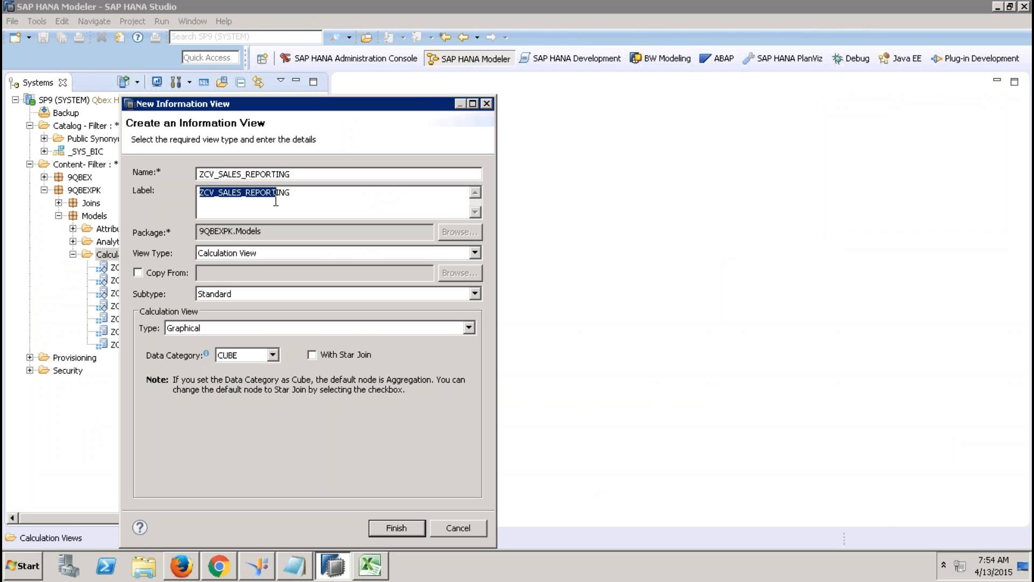
text(ING_001)
click(358, 199)
text(_001)
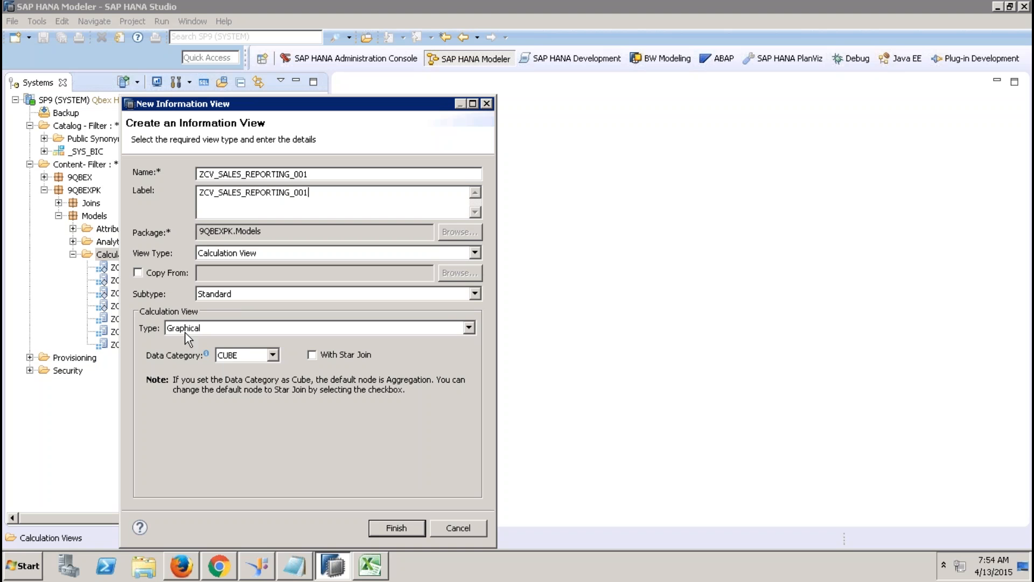
click(262, 355)
click(402, 531)
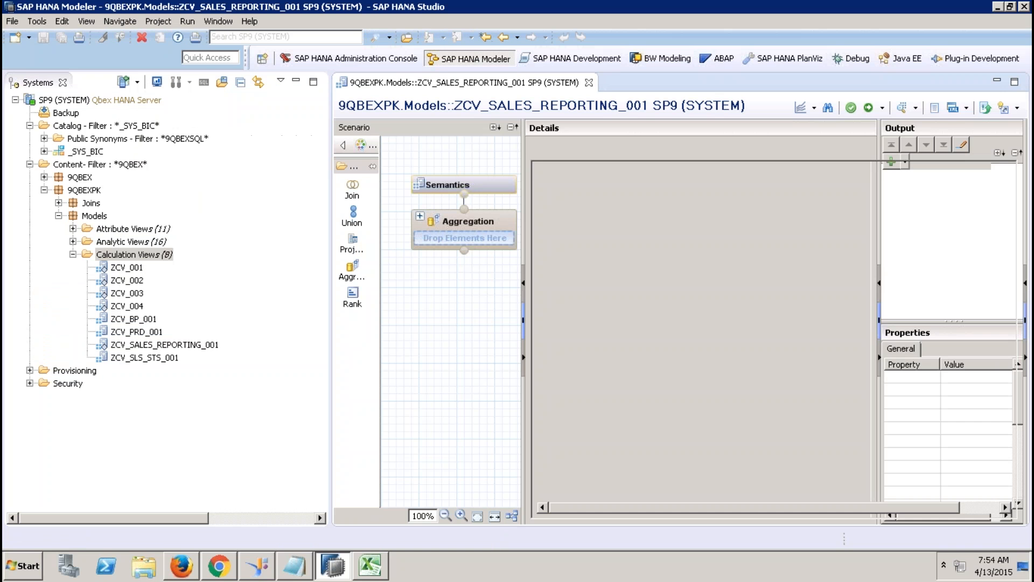
Step: Add a join node containing the sap.hana.demo Sales.Item table
click(296, 83)
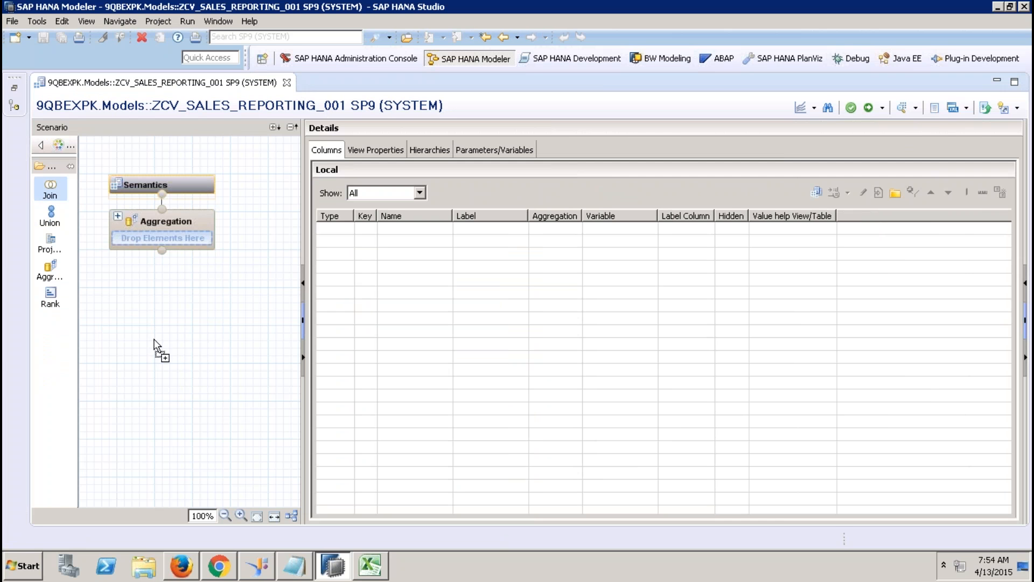
click(199, 412)
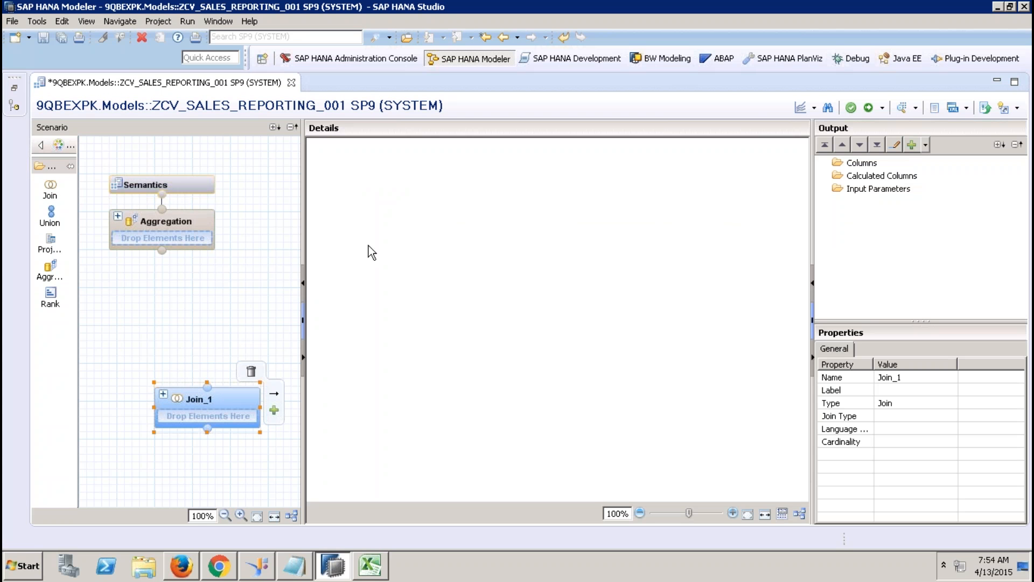
right_click(368, 245)
click(387, 251)
text(ssap.hana.demo)
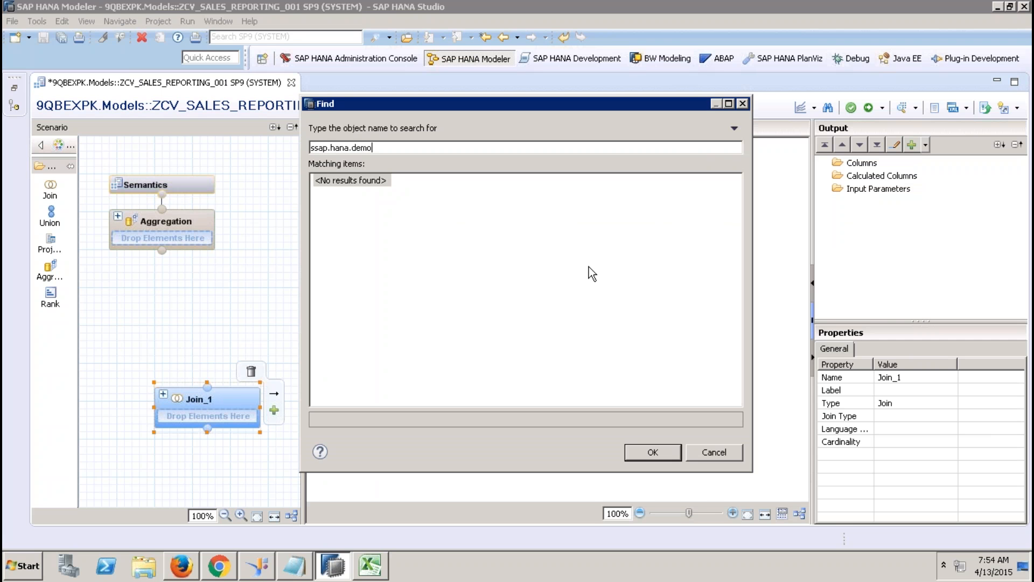
key(BackSpace)
key(BackSpace)
key(BackSpace)
key(BackSpace)
key(BackSpace)
key(BackSpace)
key(BackSpace)
key(BackSpace)
key(BackSpace)
key(BackSpace)
key(BackSpace)
key(BackSpace)
key(BackSpace)
text(ap.hana.de)
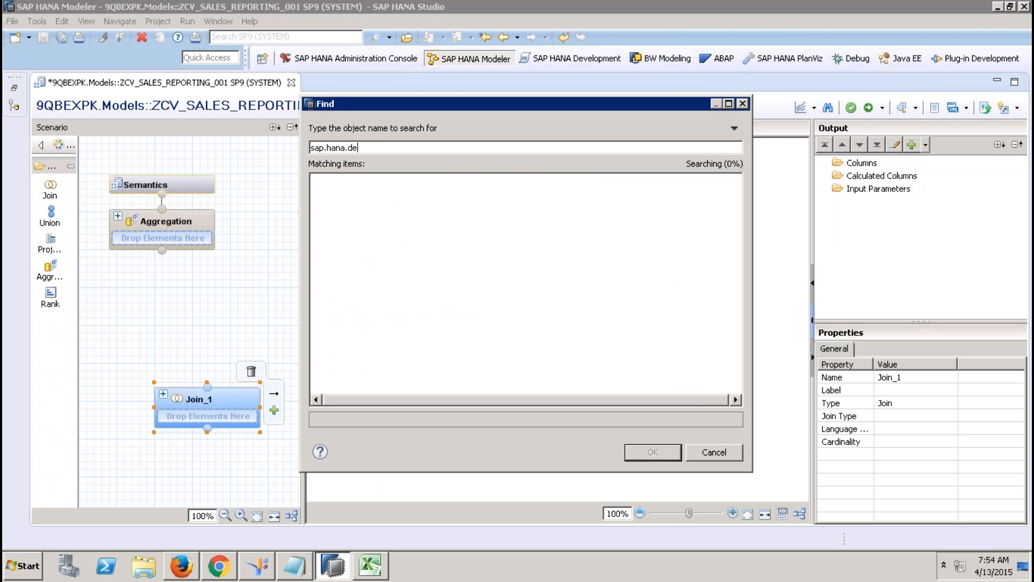
text(mo)
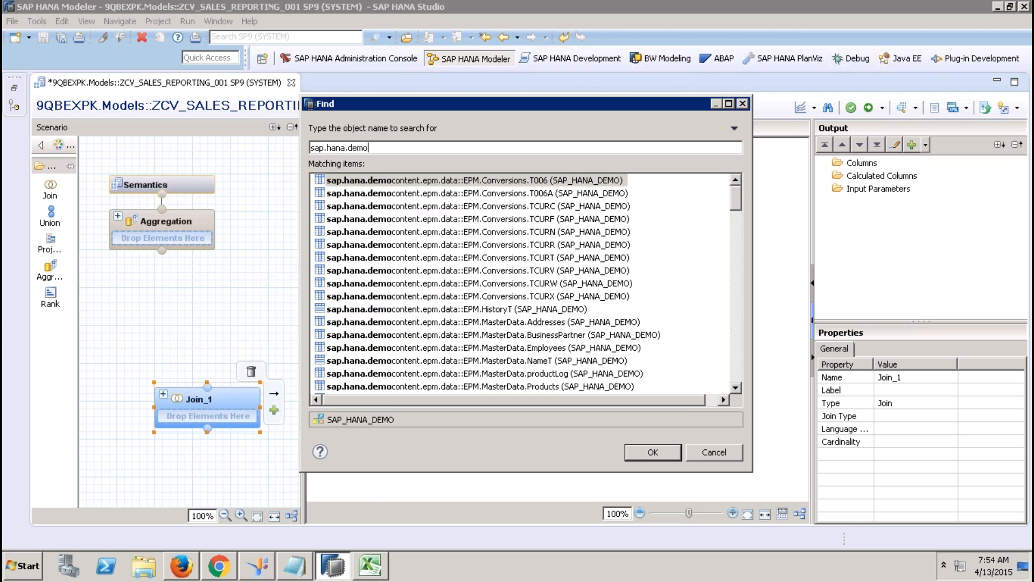
click(736, 358)
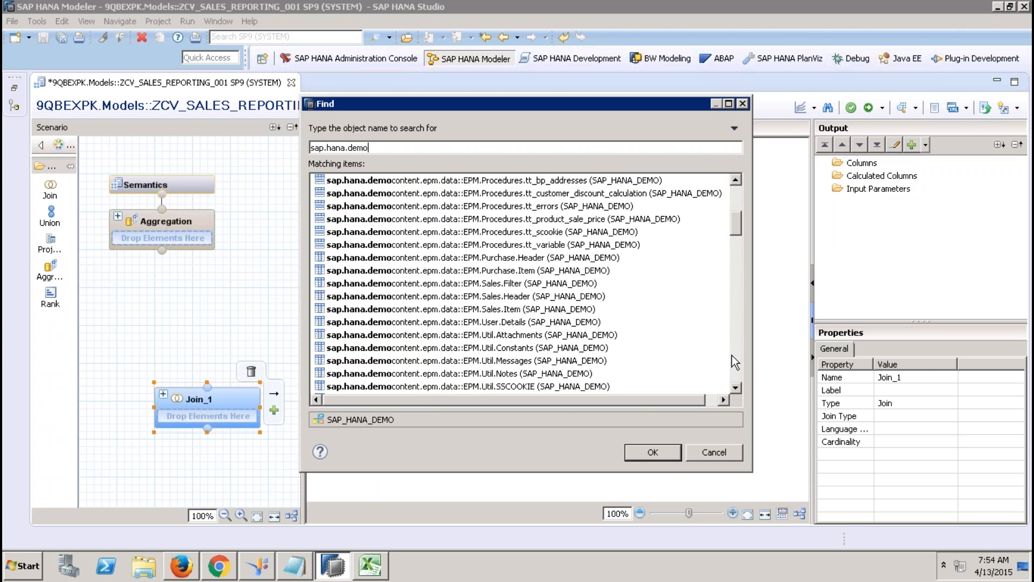
double_click(551, 309)
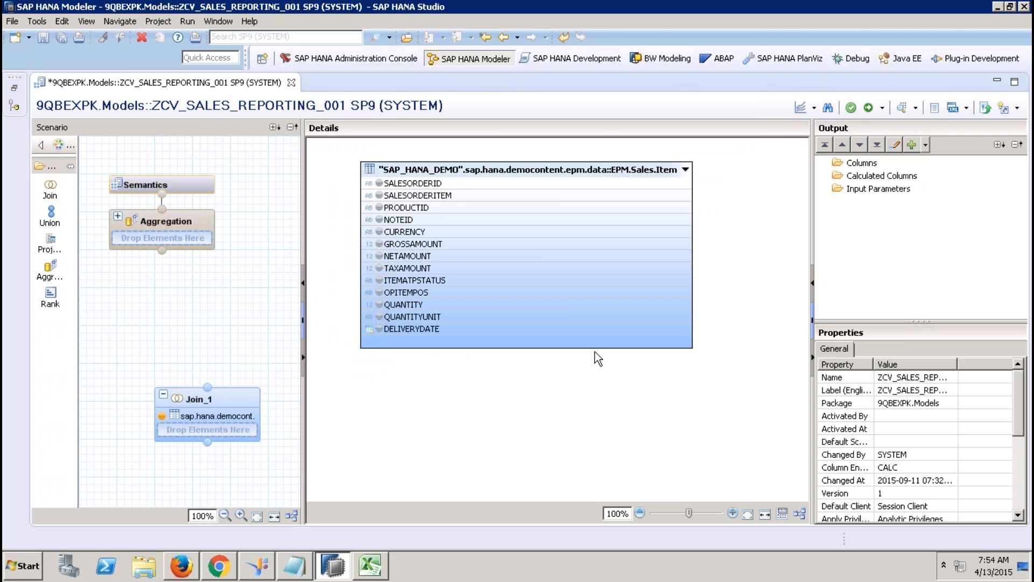
Step: Clear the join's output by removing the SALESORDERID column
click(379, 184)
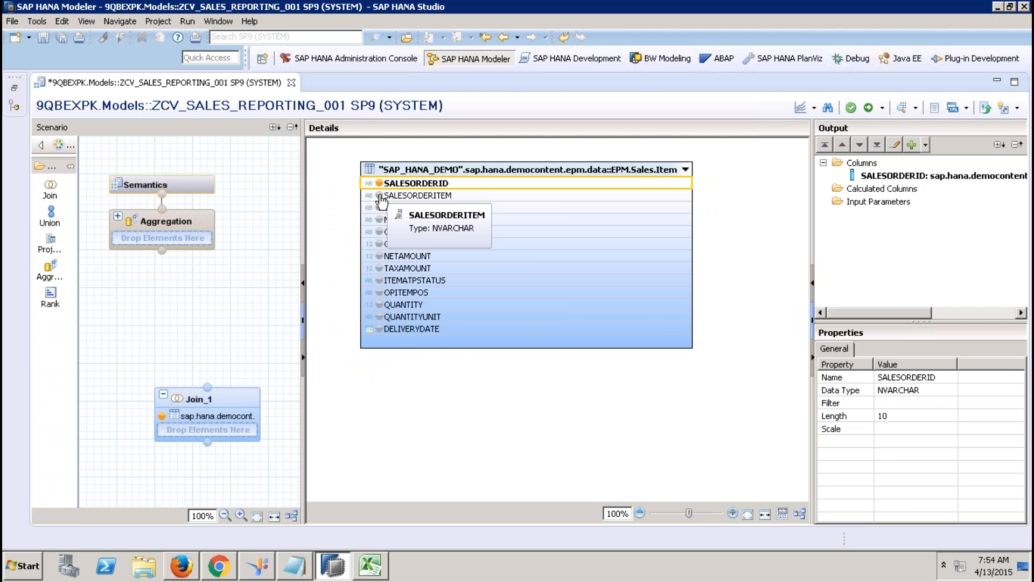
click(916, 175)
right_click(915, 175)
click(954, 195)
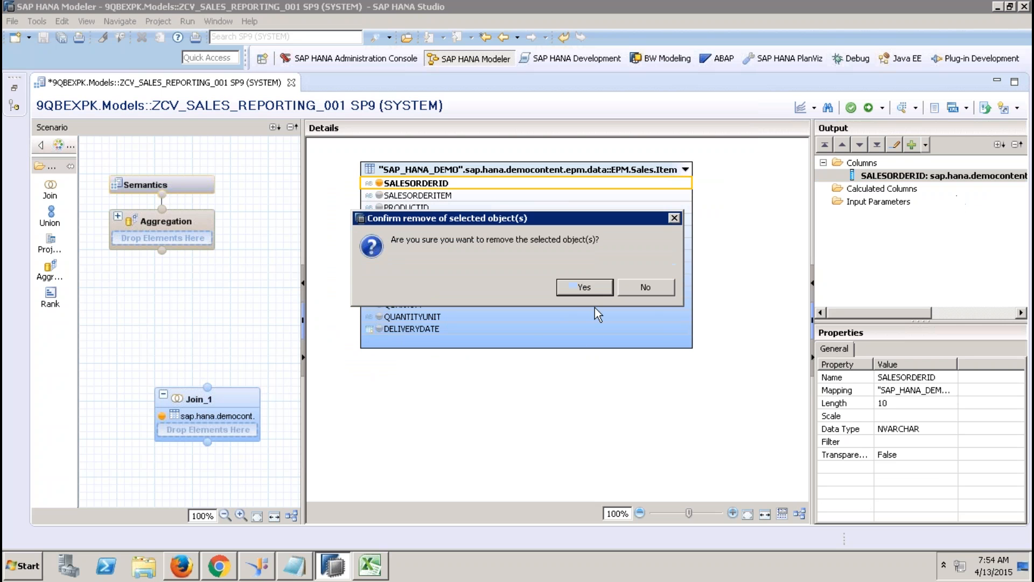
click(592, 291)
right_click(522, 410)
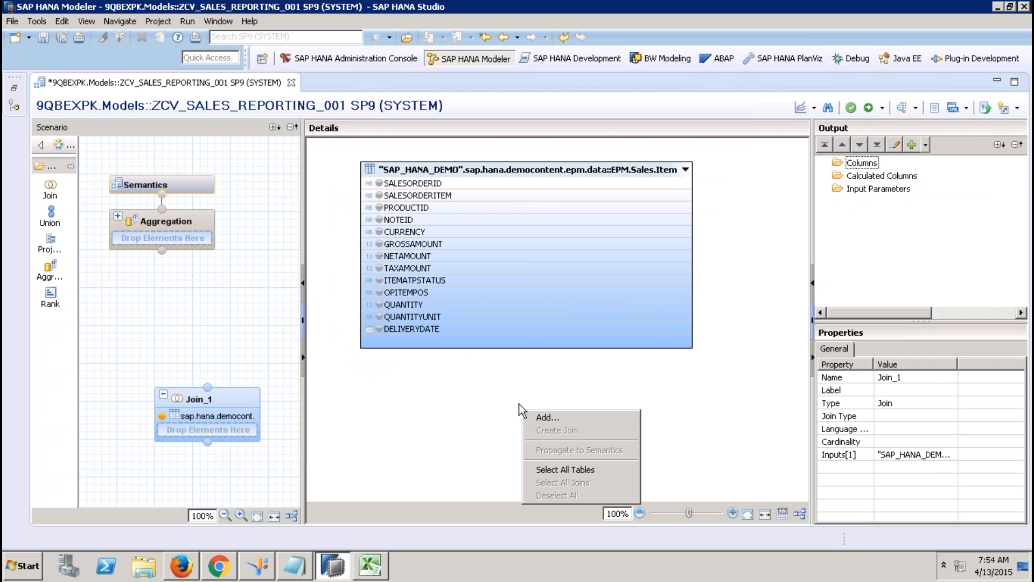
click(395, 372)
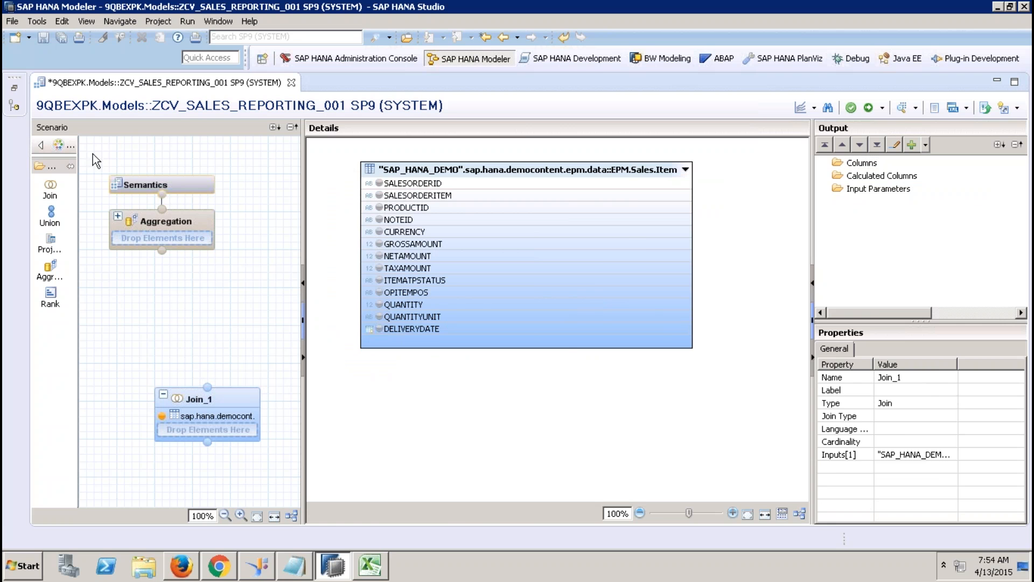
Step: Add ZCV_SLS_STS_001 to Join_1 and join it with Sales.Item on SALESORDERID
click(14, 87)
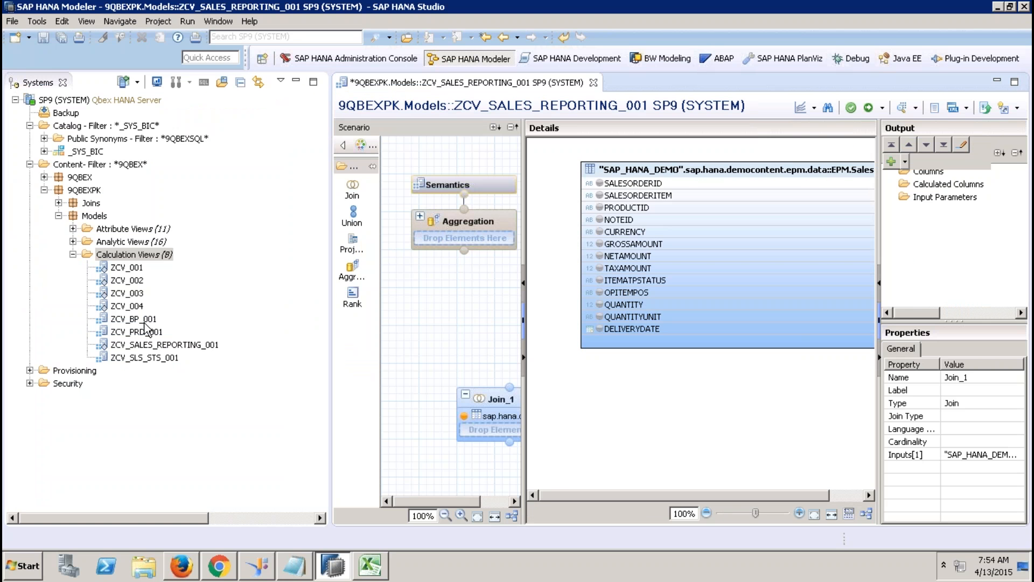
drag(156, 358, 492, 432)
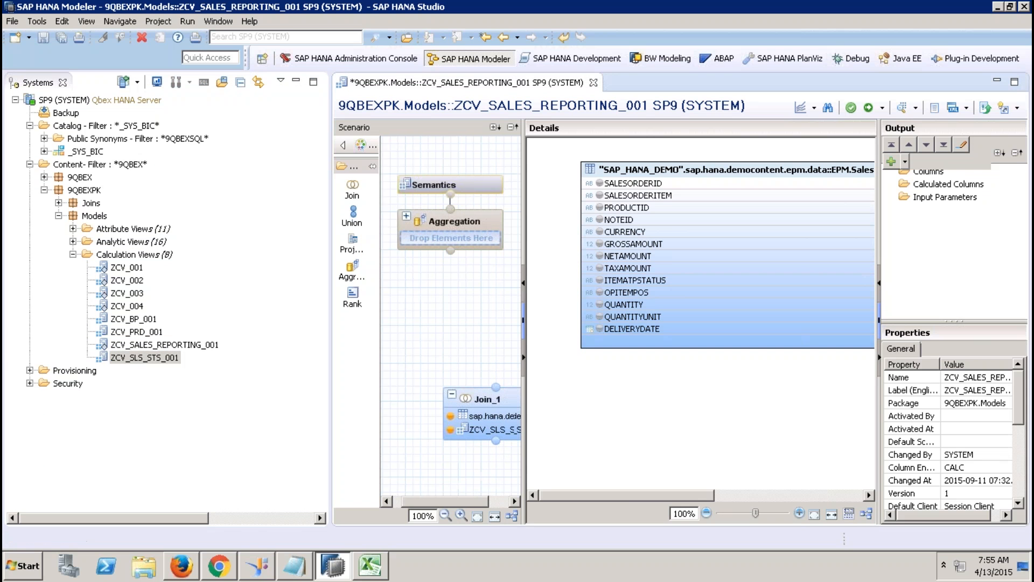
click(296, 82)
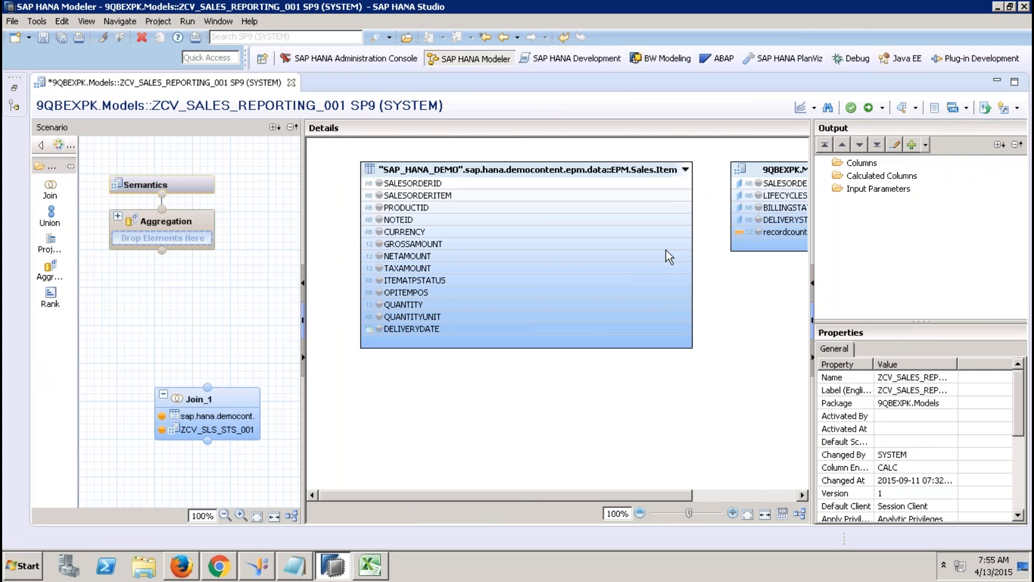
drag(674, 186, 764, 183)
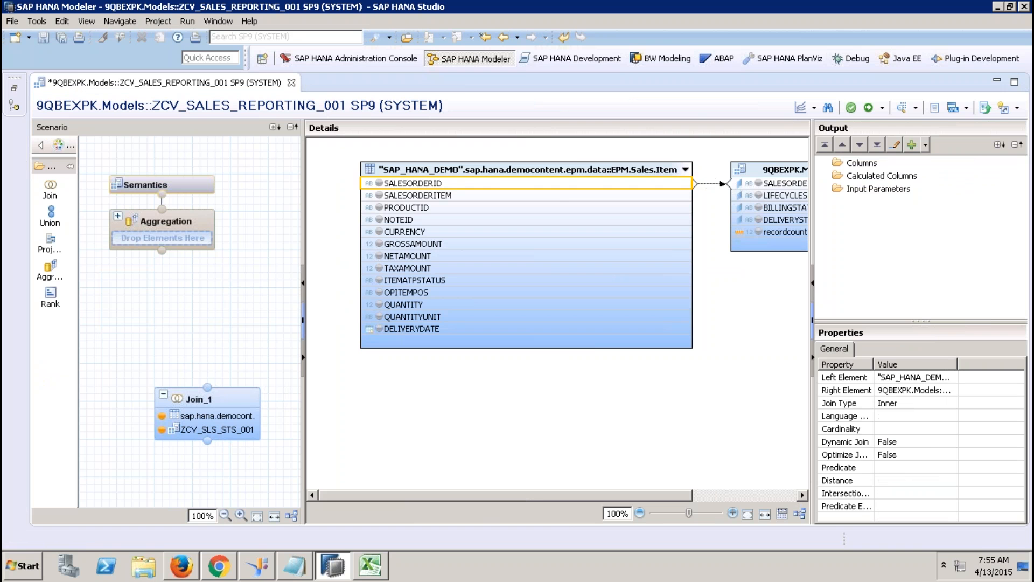
Step: Output the three status columns, recordcounter, SALESORDERID, SALESORDERITEM and PRODUCTID
click(771, 195)
shift+click(783, 231)
right_click(783, 231)
click(807, 240)
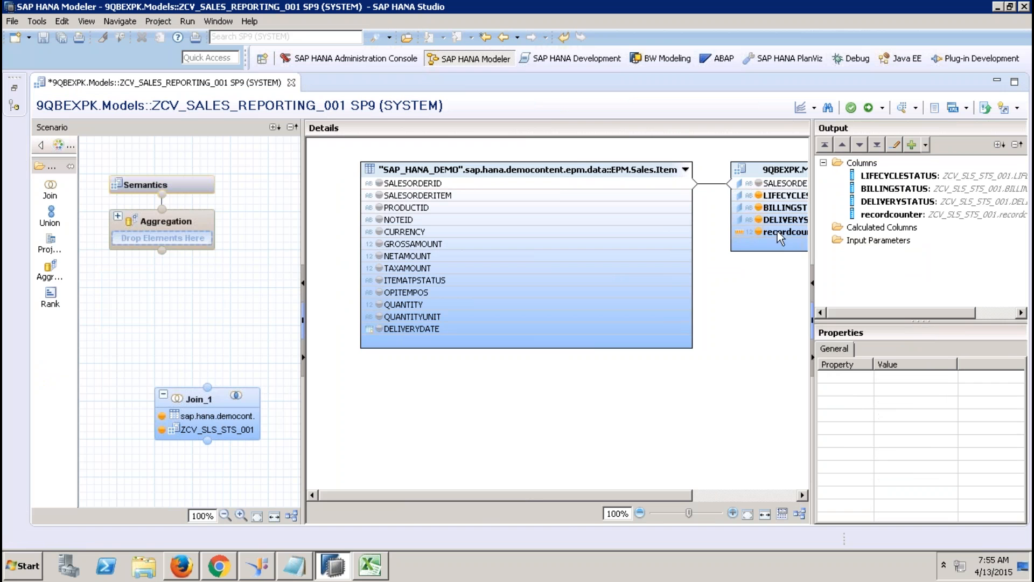
click(379, 183)
click(379, 195)
click(379, 208)
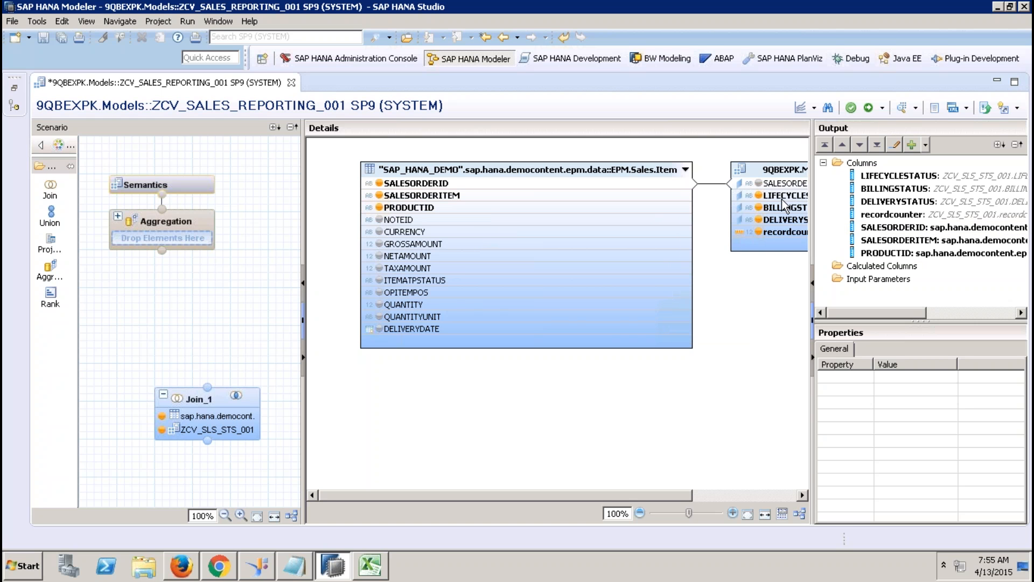
Step: Open ZCV_SLS_STS_001 and propagate PARTNERID from Projection_1 up to Semantics
click(14, 87)
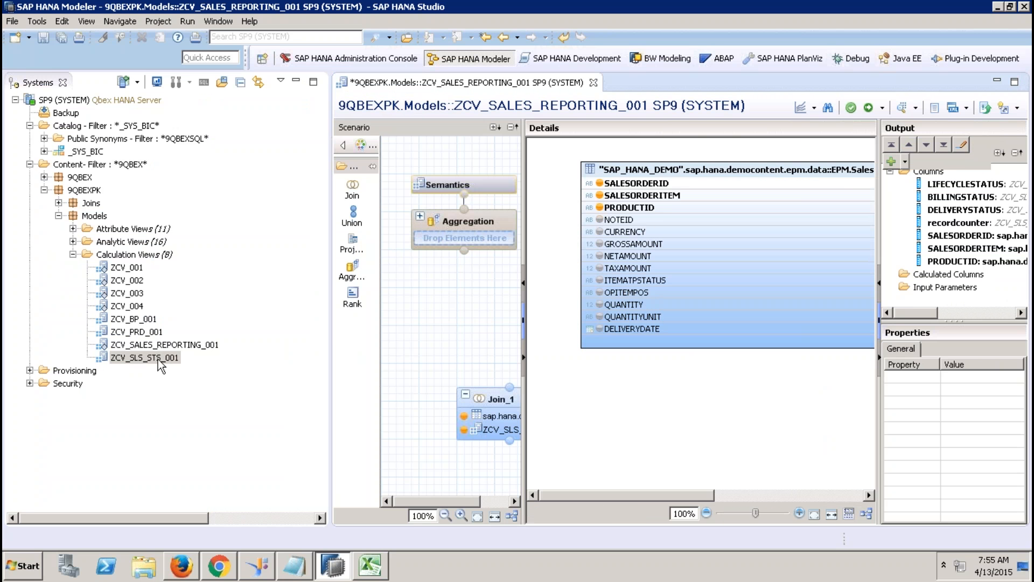
double_click(157, 359)
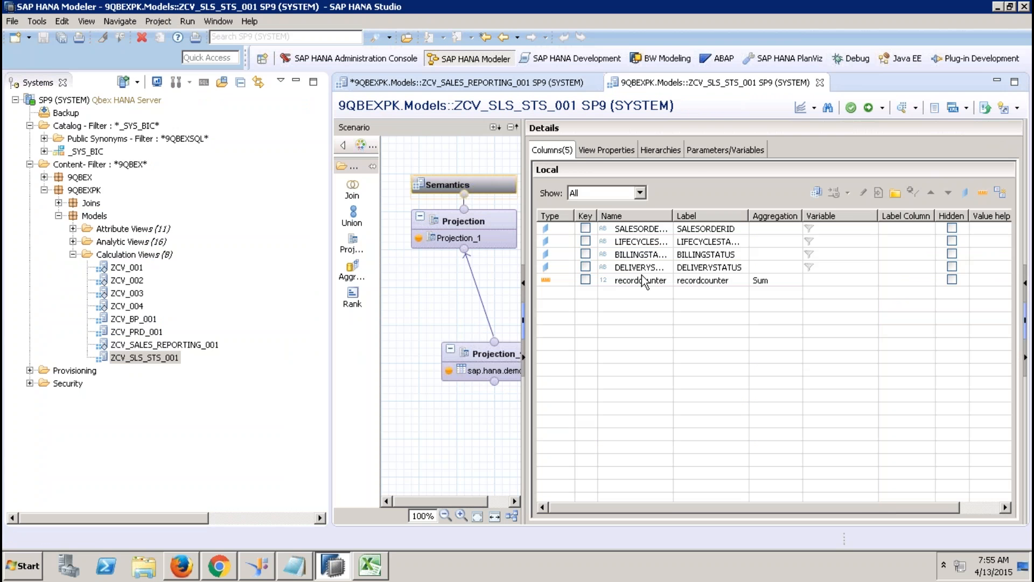
click(486, 355)
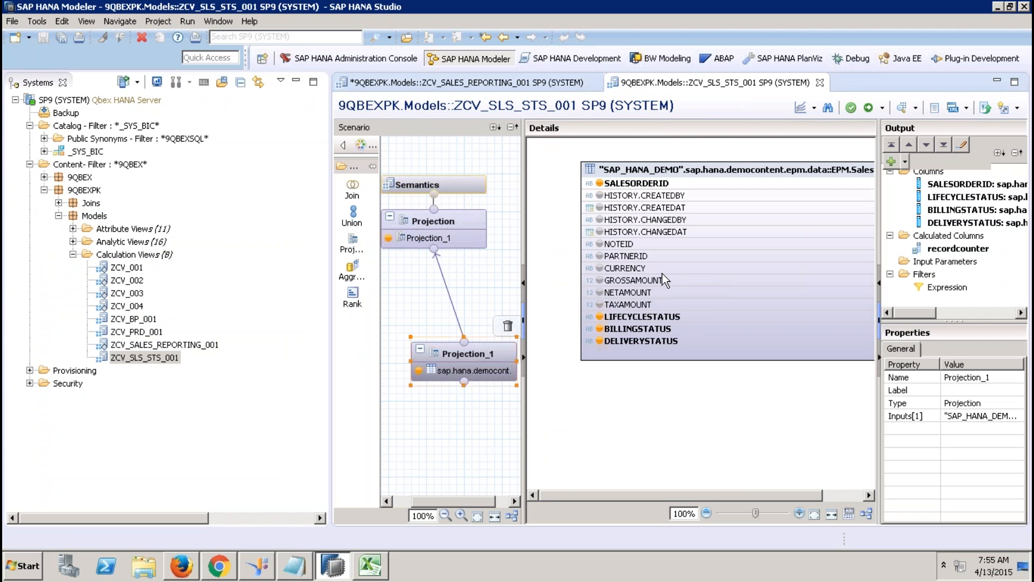
mouse_move(619, 259)
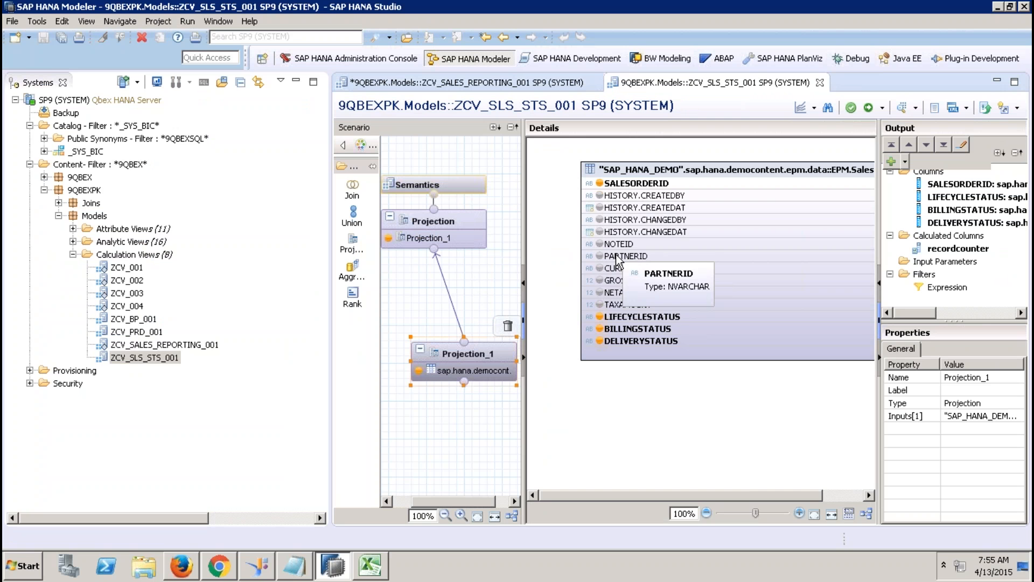
click(640, 256)
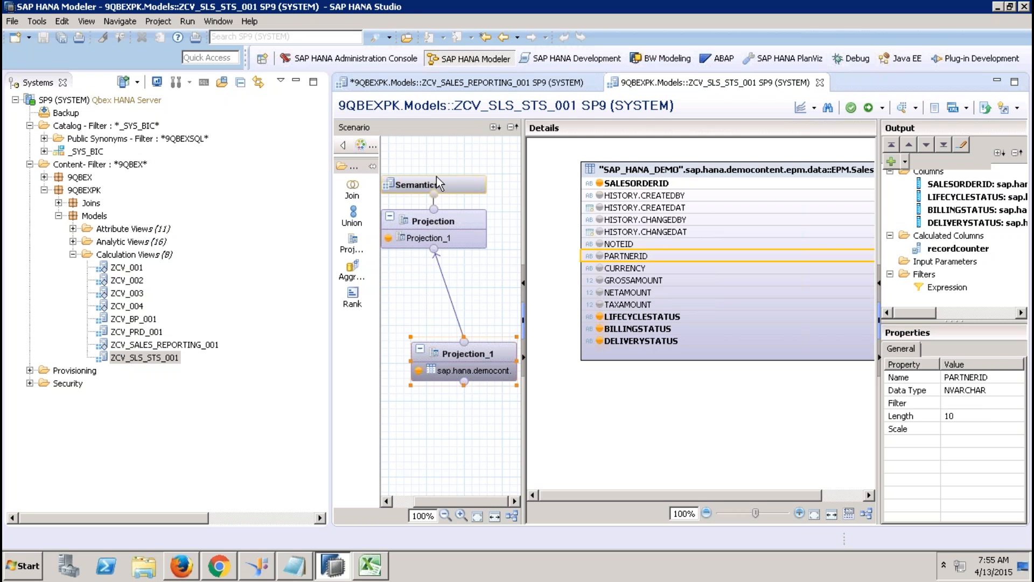
right_click(647, 258)
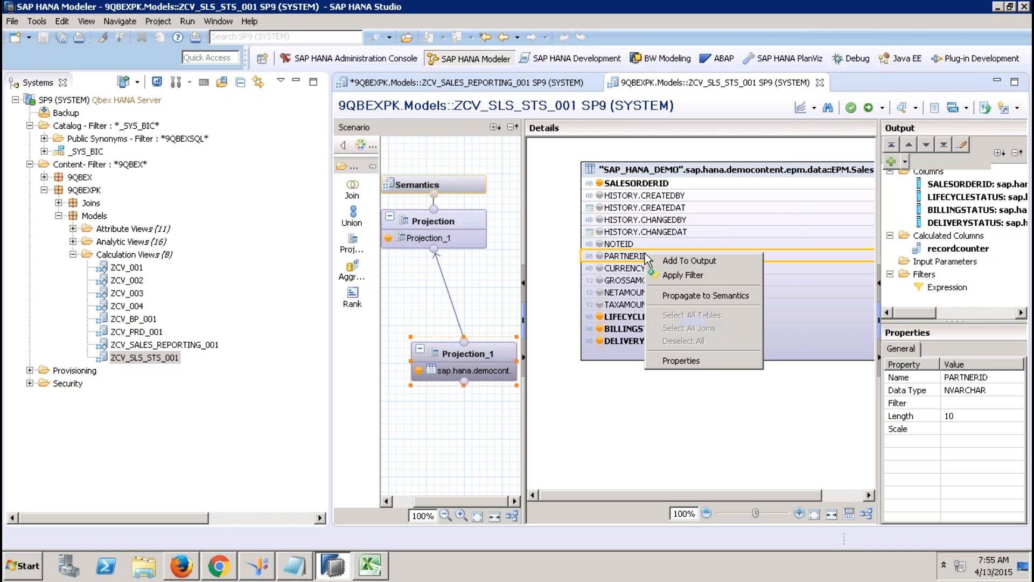
click(692, 296)
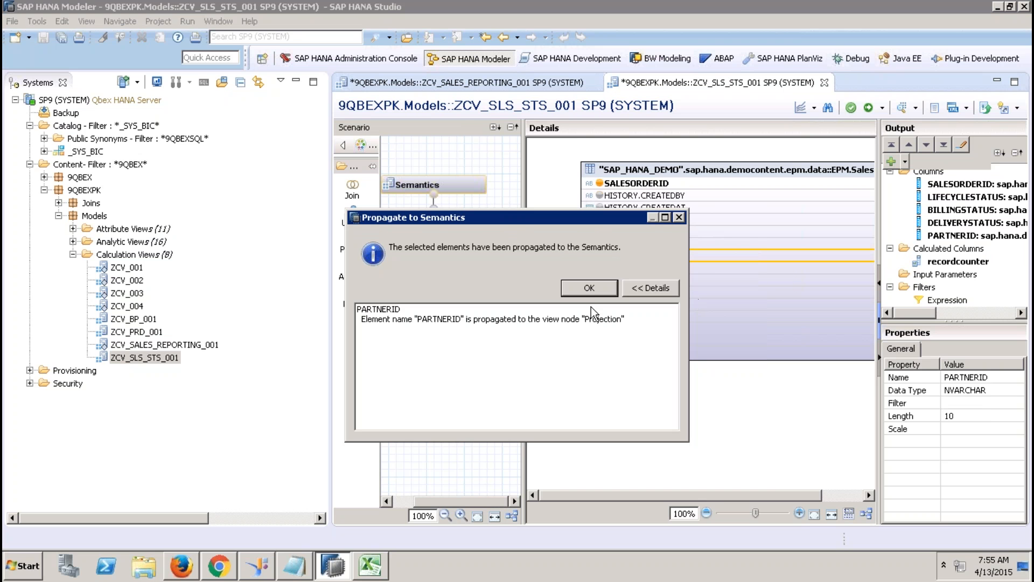
click(590, 289)
Step: Review the output columns, activate ZCV_SLS_STS_001, and close its editor and the job log
click(464, 221)
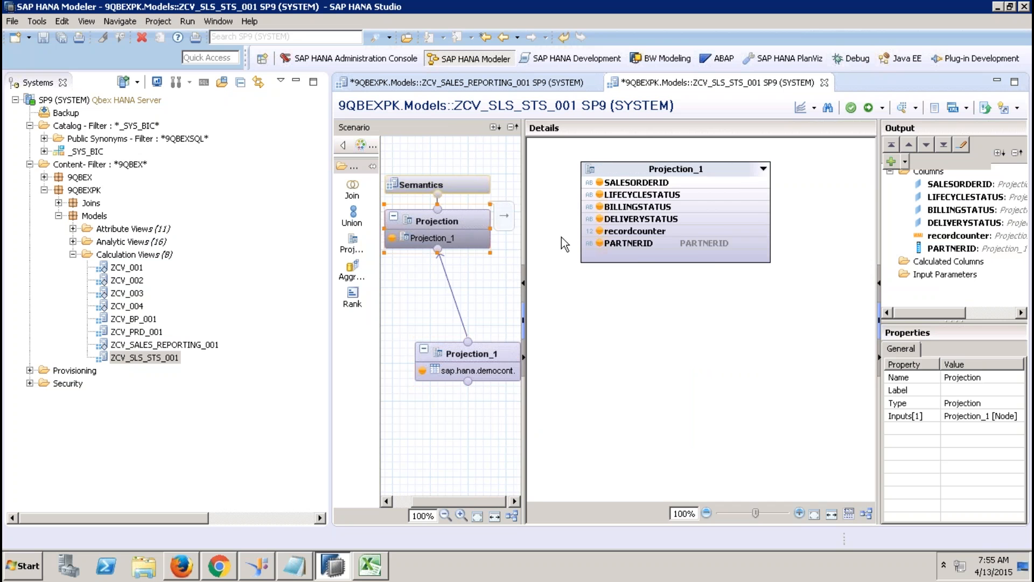
click(458, 186)
click(868, 107)
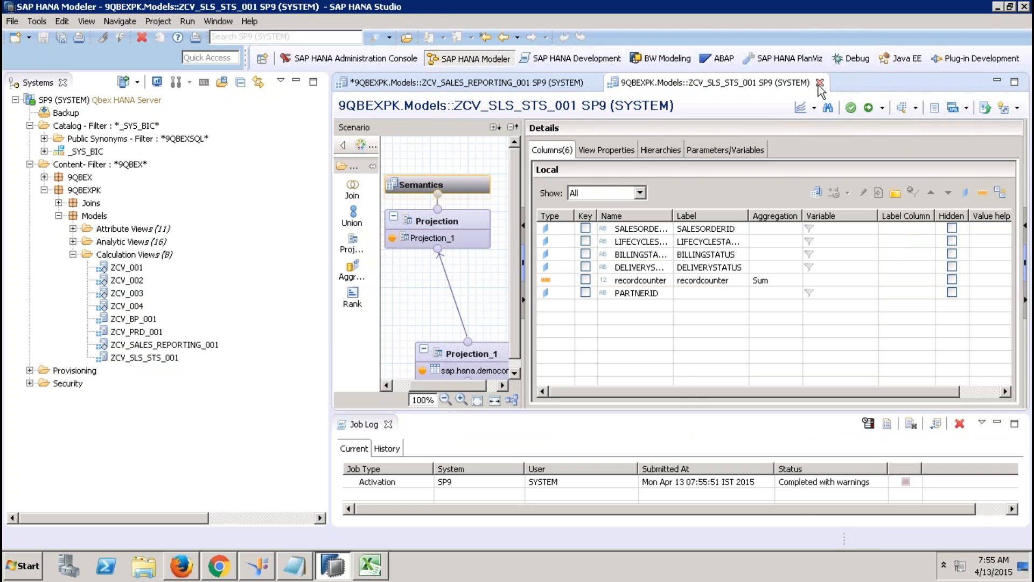
click(820, 83)
click(388, 423)
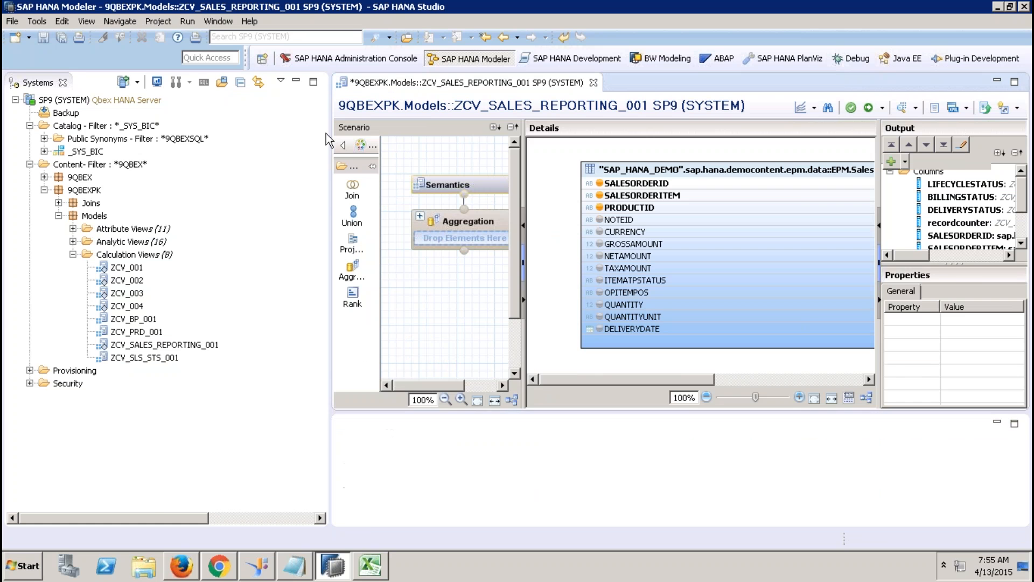
Step: Save and close ZCV_SALES_REPORTING_001, then reopen it to refresh its inputs
click(296, 82)
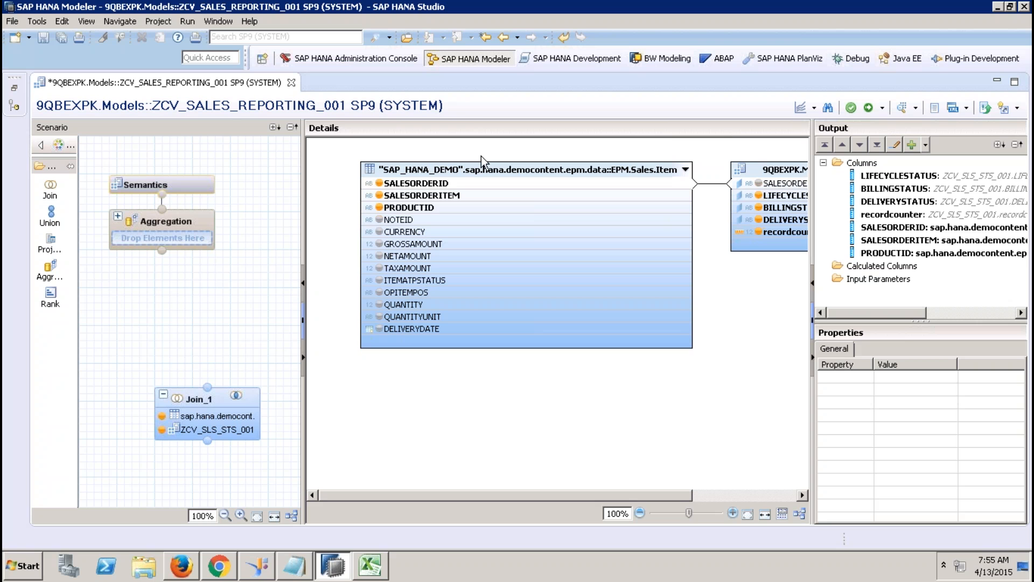
click(292, 83)
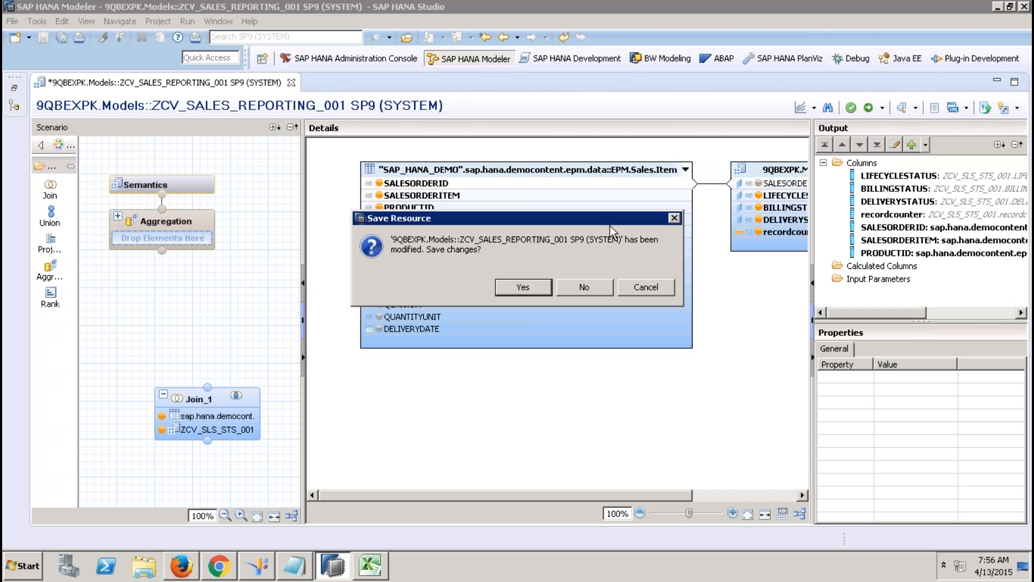
click(525, 285)
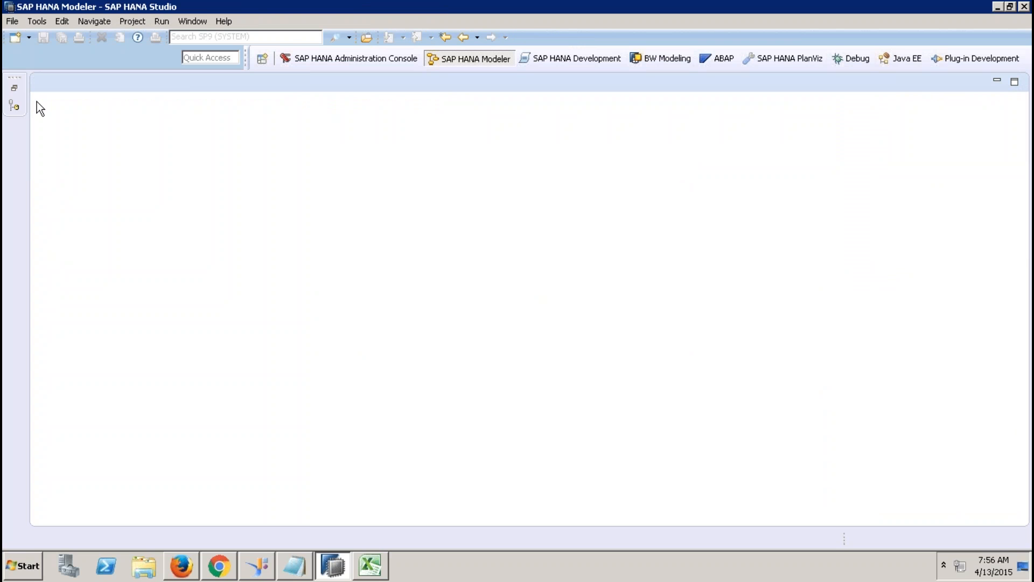
click(15, 88)
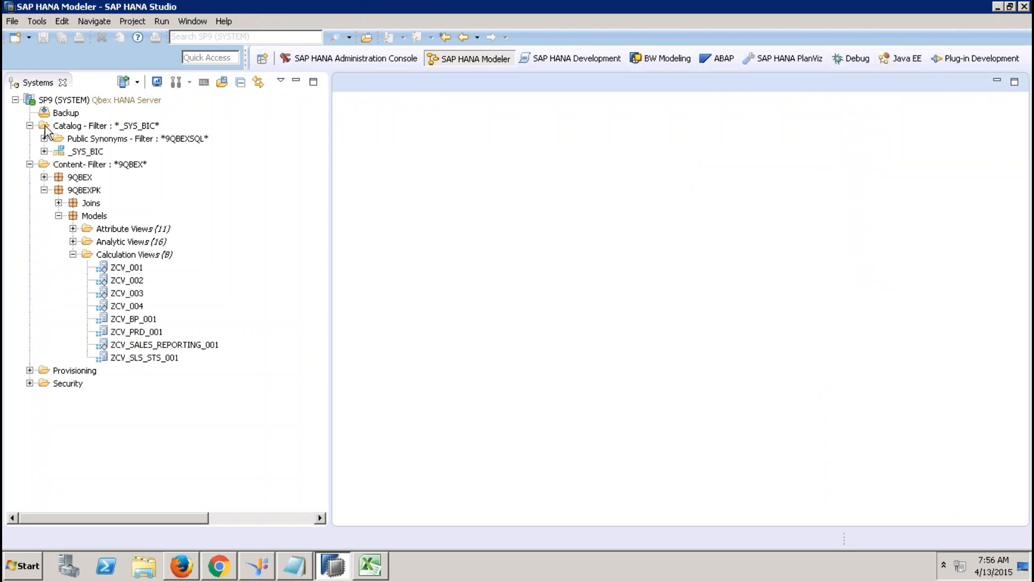
double_click(161, 345)
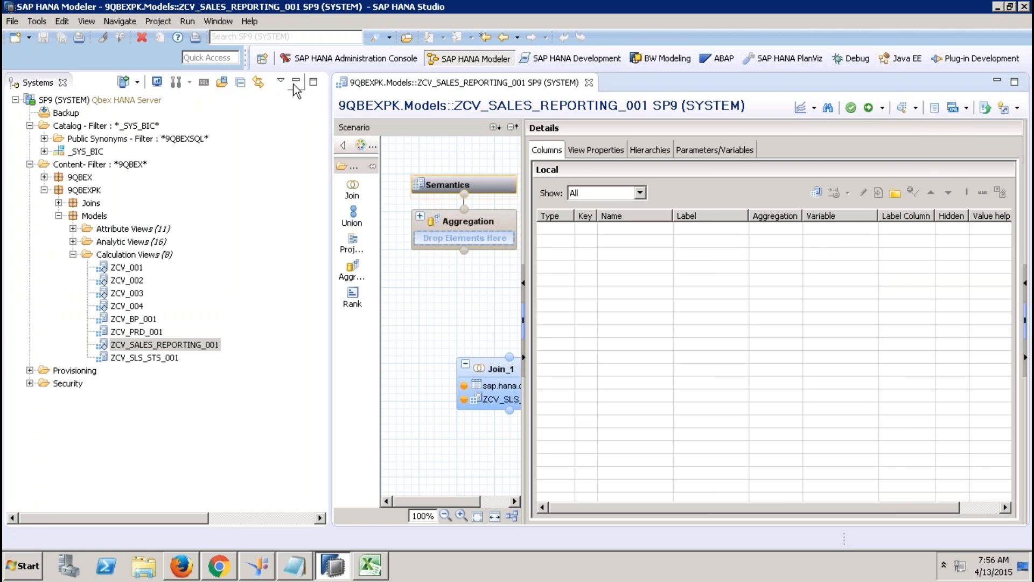
click(295, 81)
Step: In Join_1, output PARTNERID, GROSSAMOUNT, NETAMOUNT, TAXAMOUNT, CURRENCY, QUANTITY, QUANTITYUNIT and DELIVERYDATE
click(222, 366)
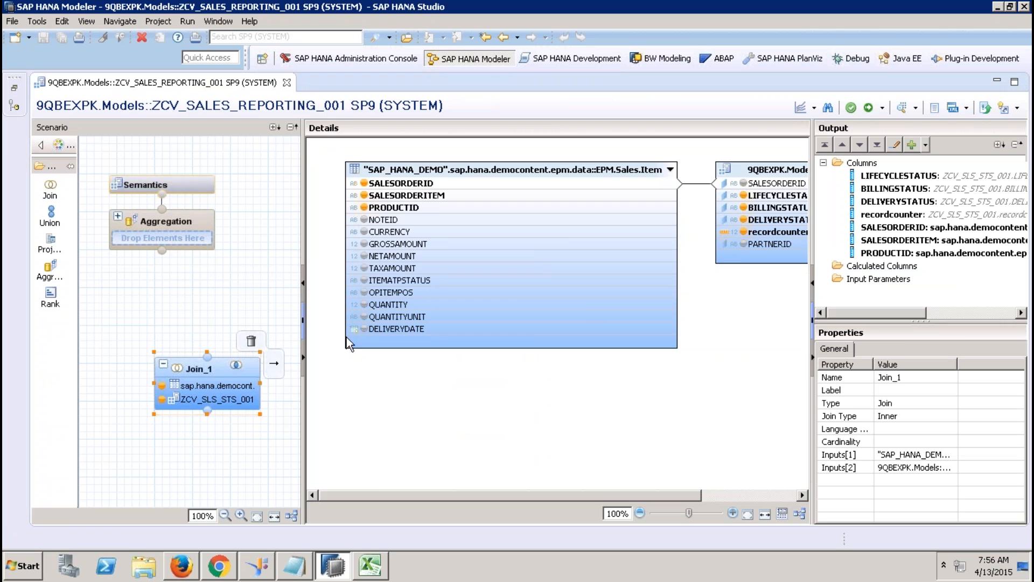
click(744, 244)
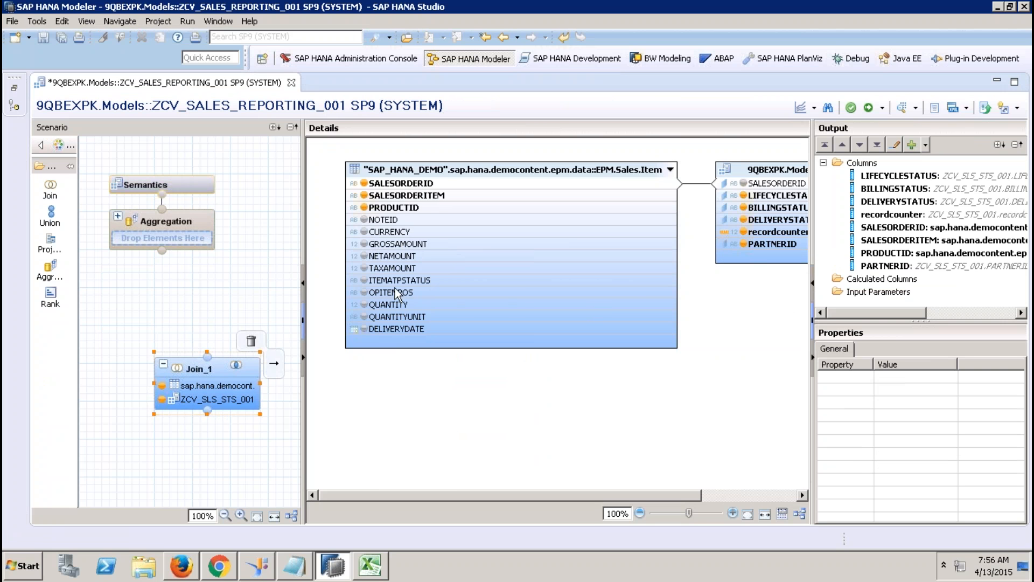
click(365, 243)
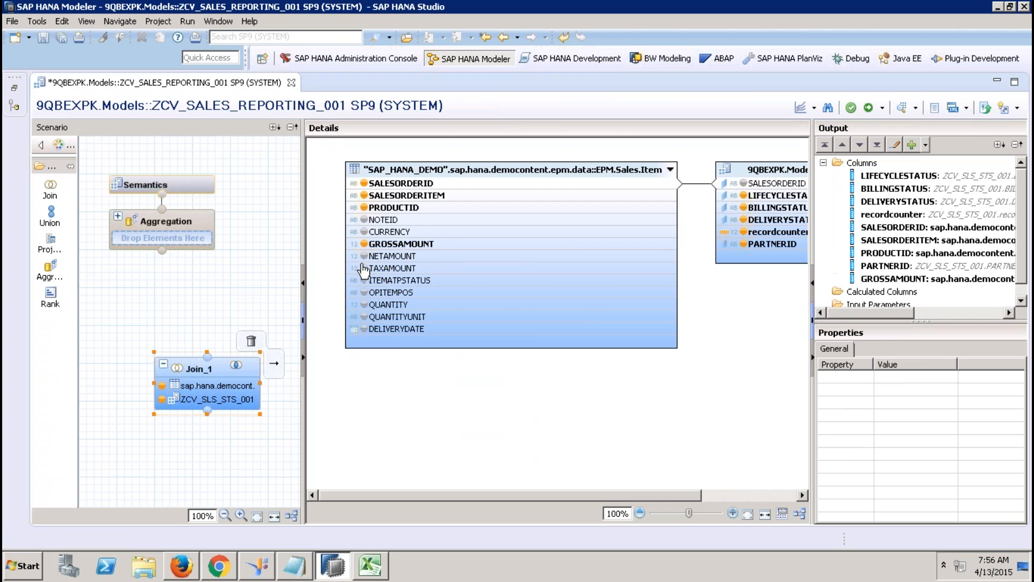
click(364, 256)
click(364, 268)
click(365, 232)
click(364, 304)
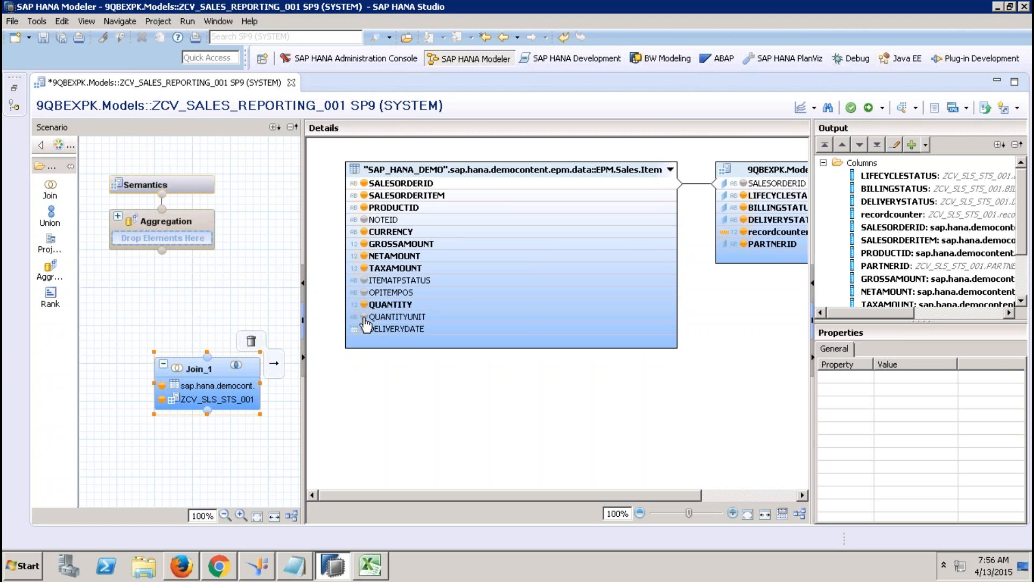
click(365, 317)
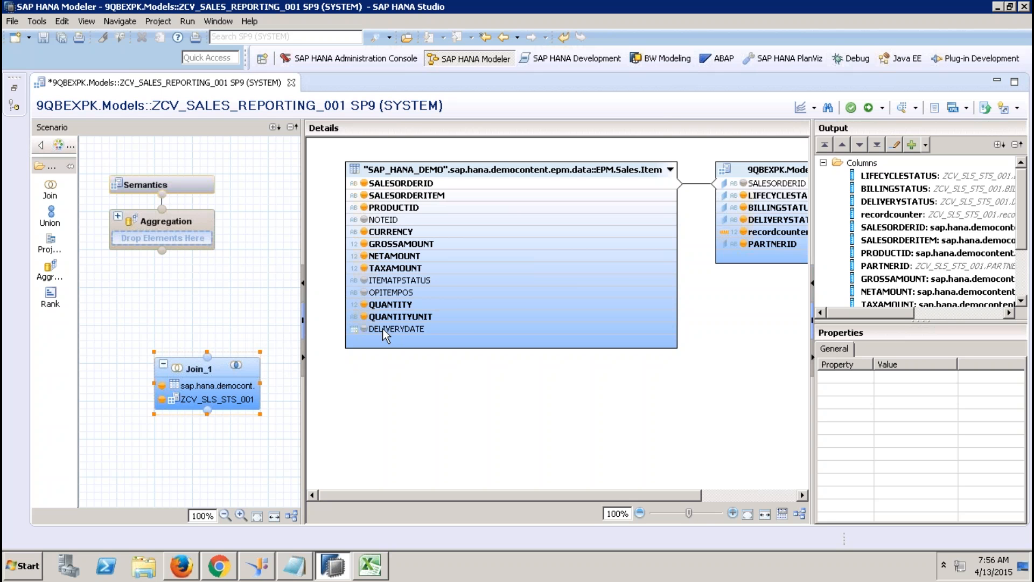
click(365, 329)
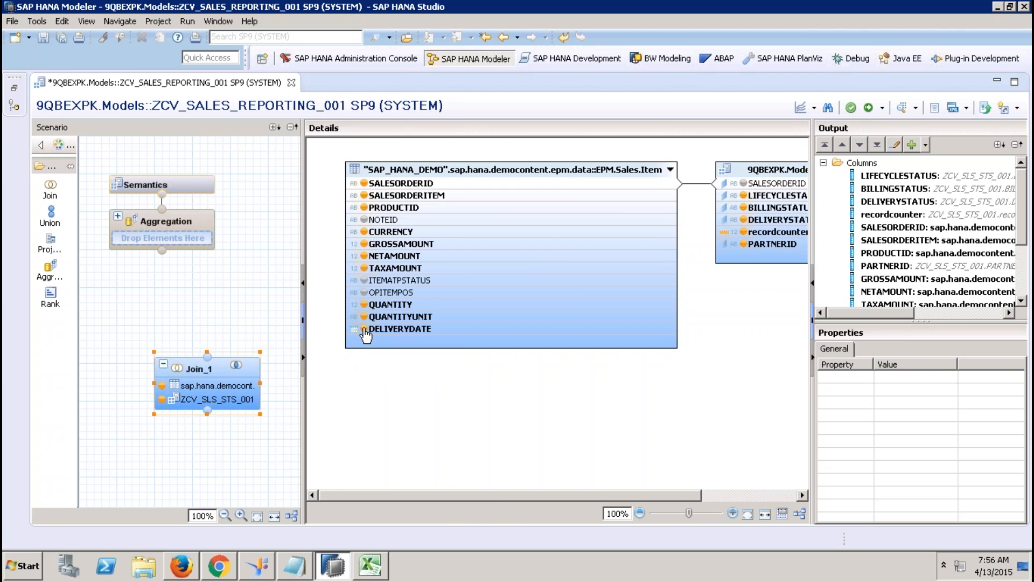
click(14, 88)
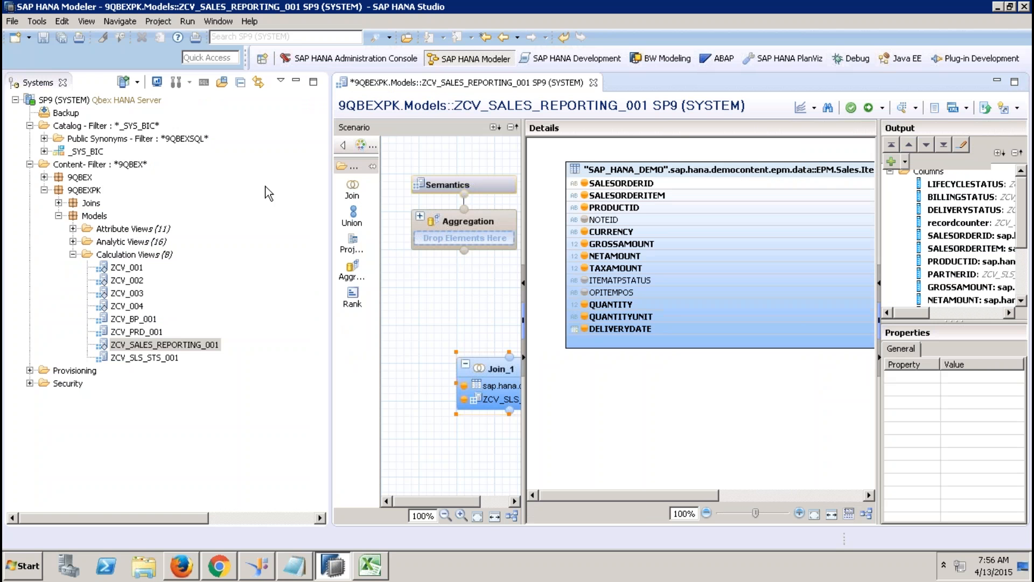
Step: Create calculation view ZCV_TIME_001 as a time dimension with Date granularity
click(148, 255)
right_click(149, 256)
click(209, 282)
text(ZCV_TIME_001)
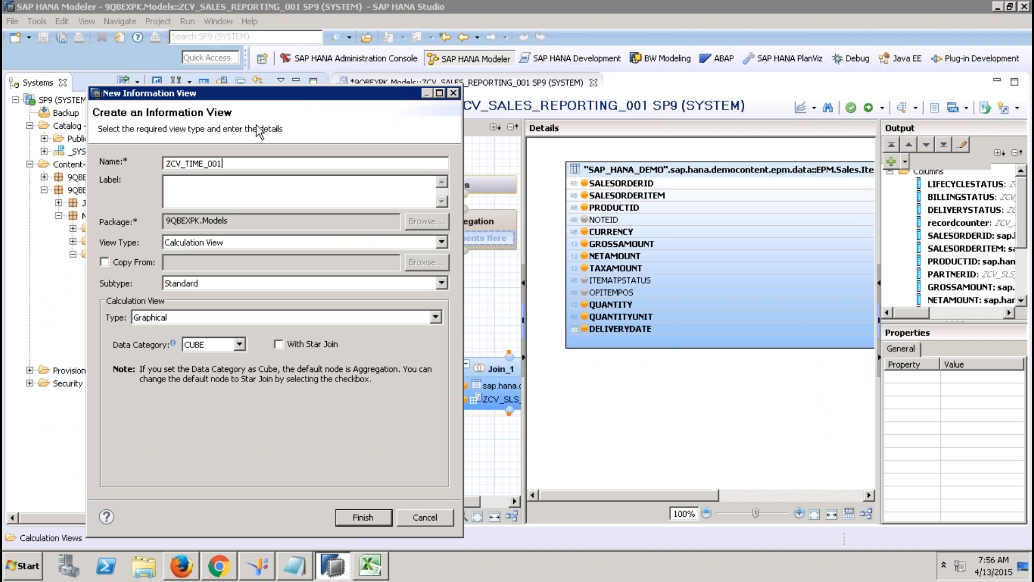
click(225, 187)
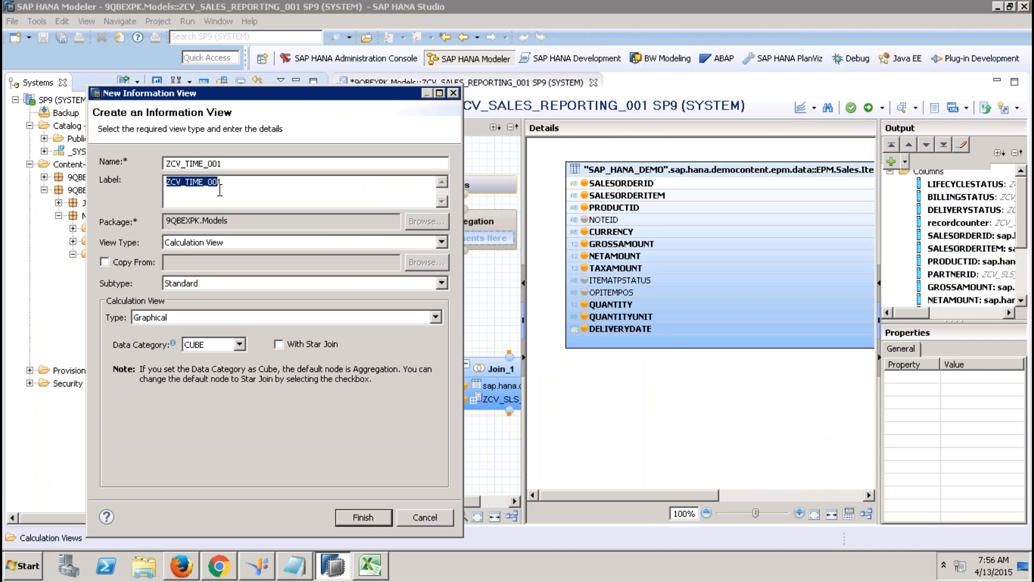
click(219, 285)
click(206, 307)
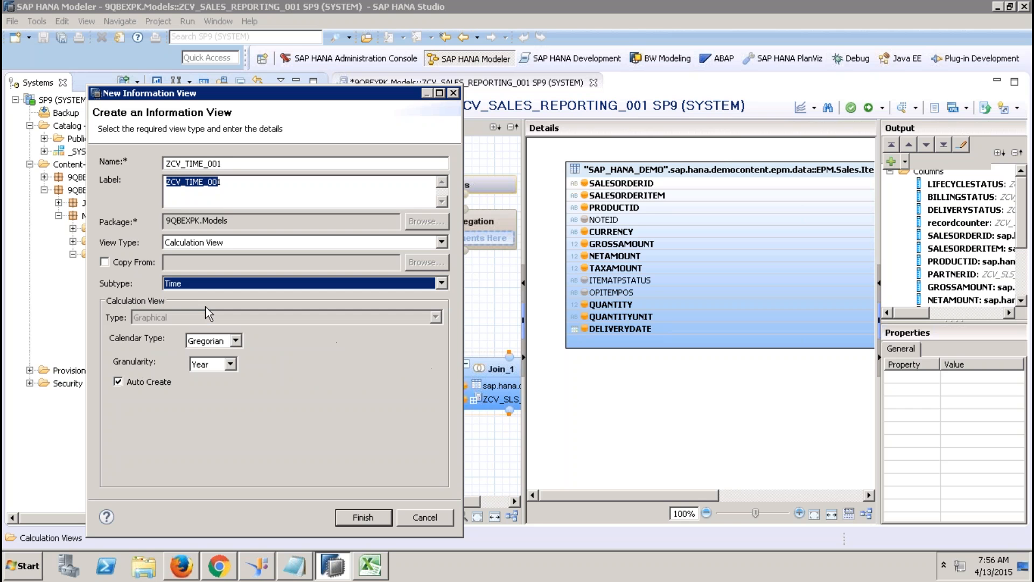
click(228, 364)
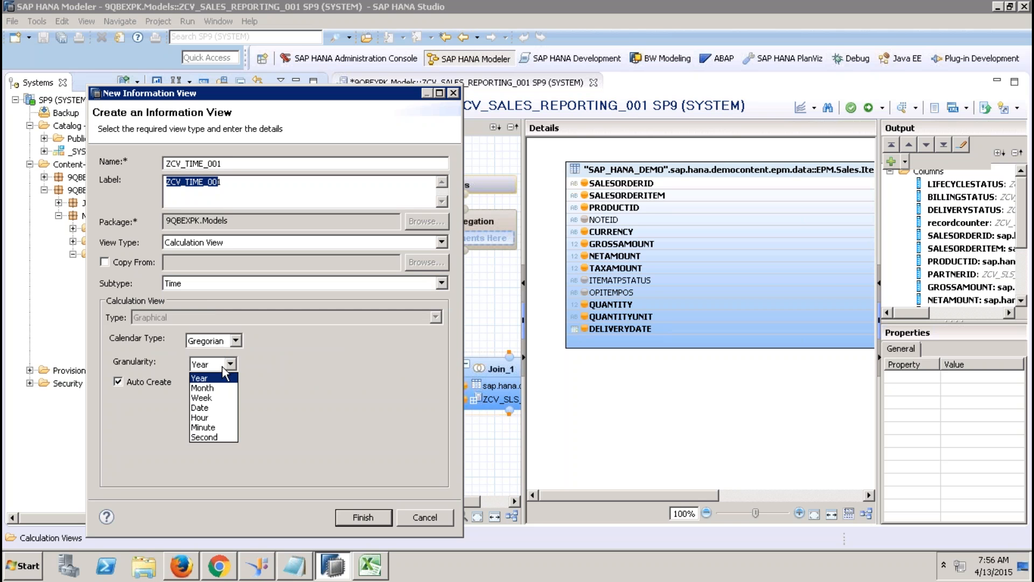
click(210, 409)
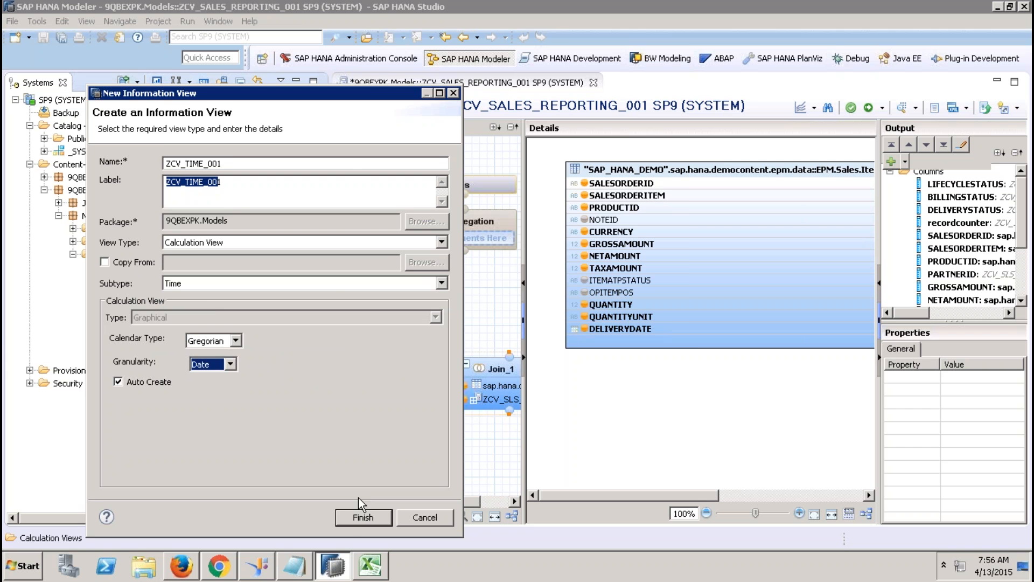
click(364, 516)
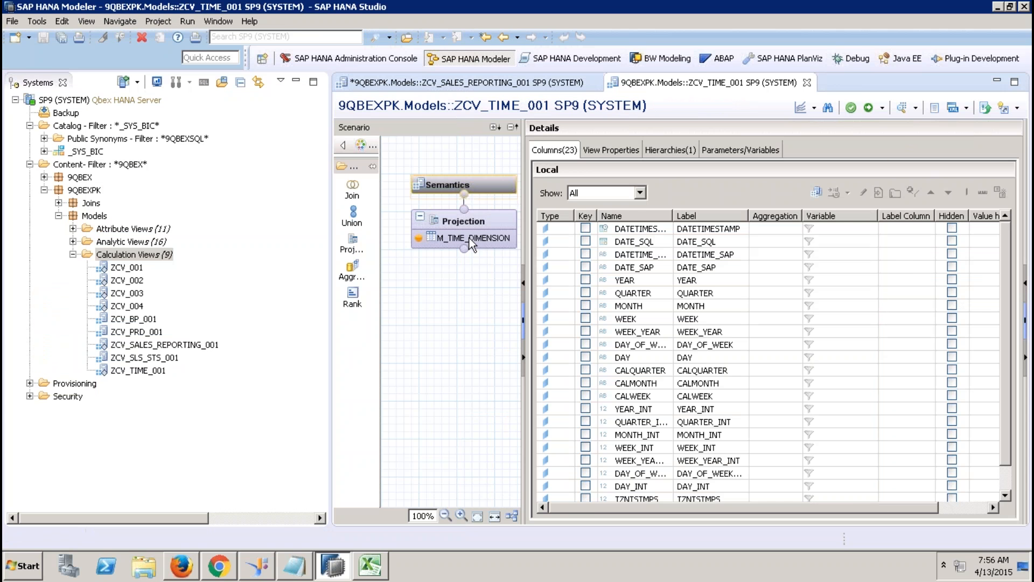
Step: Review ZCV_TIME_001's columns and hierarchy, save and activate it, and close it
click(466, 239)
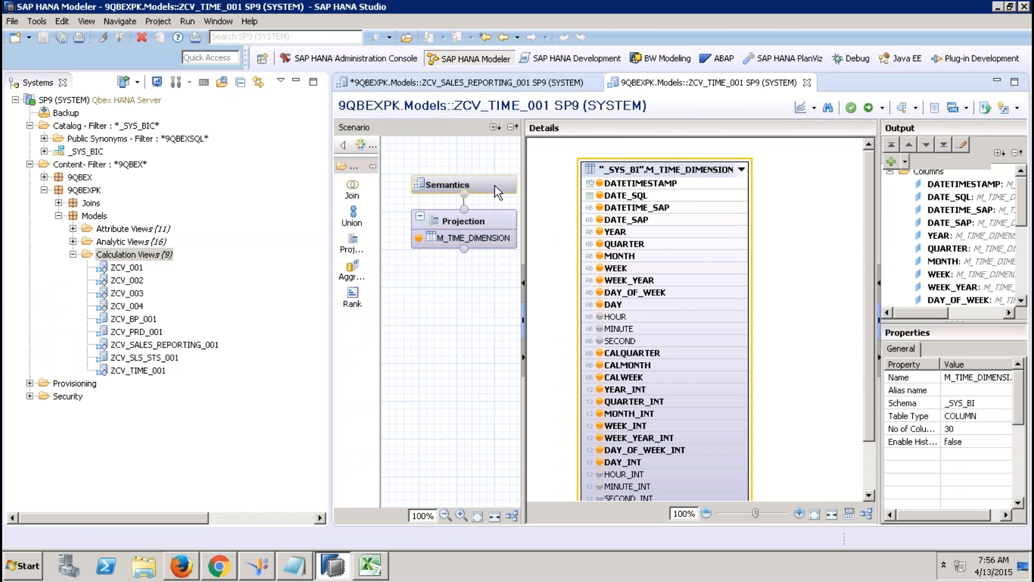
click(496, 186)
click(672, 151)
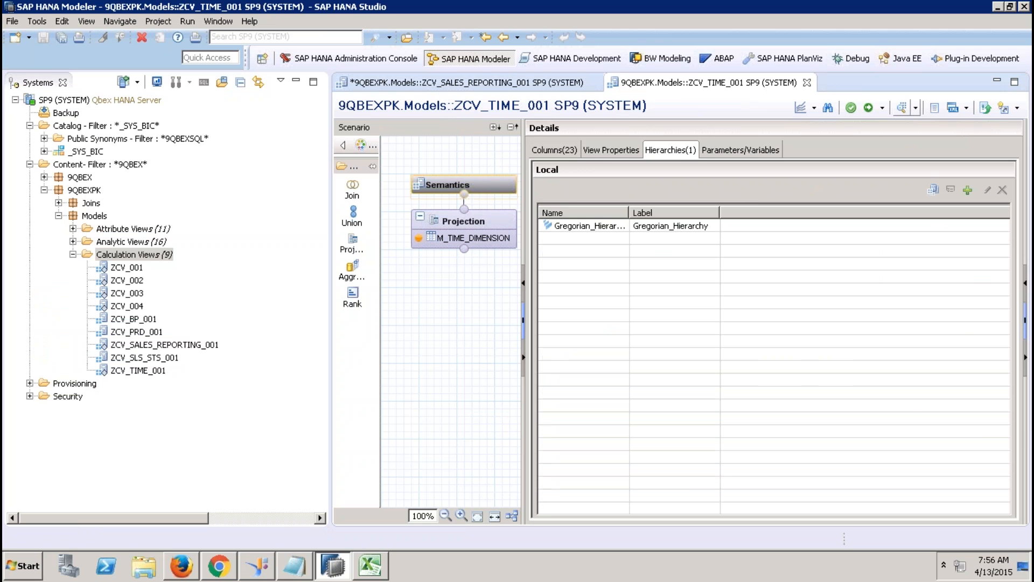
click(868, 107)
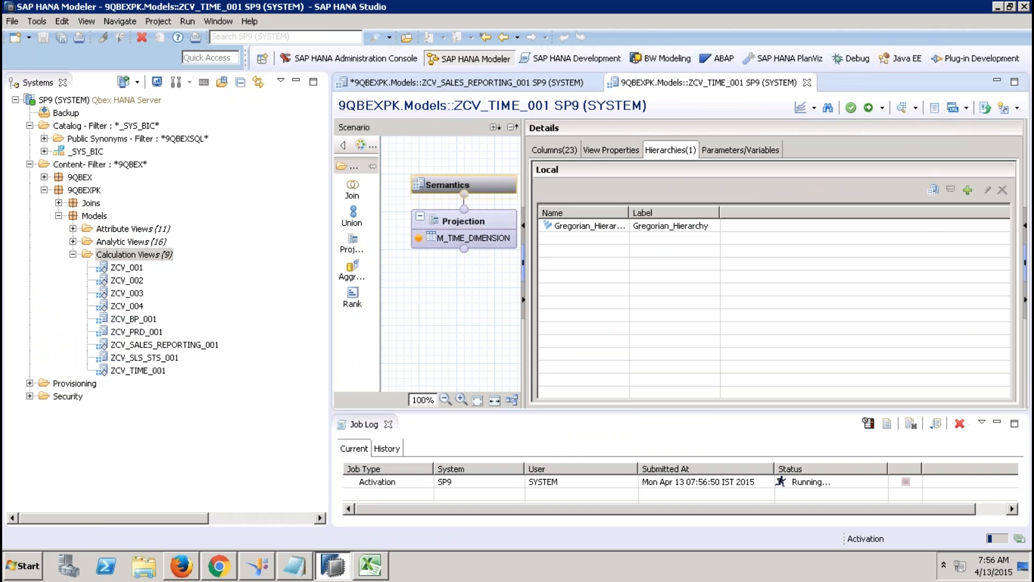
click(806, 83)
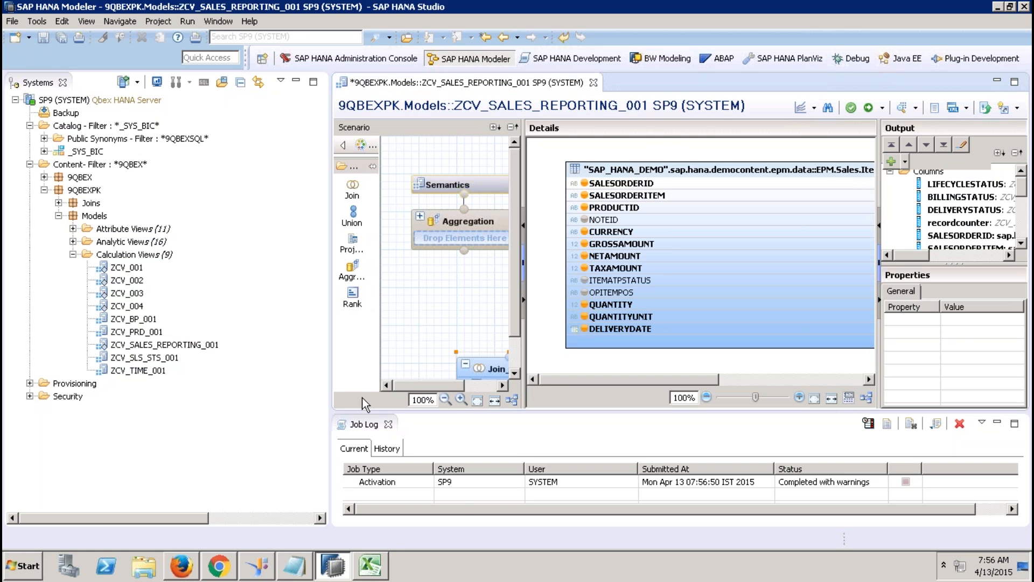
Step: Add a new Join_2 node above Join_1 and feed Join_1 into it
click(388, 424)
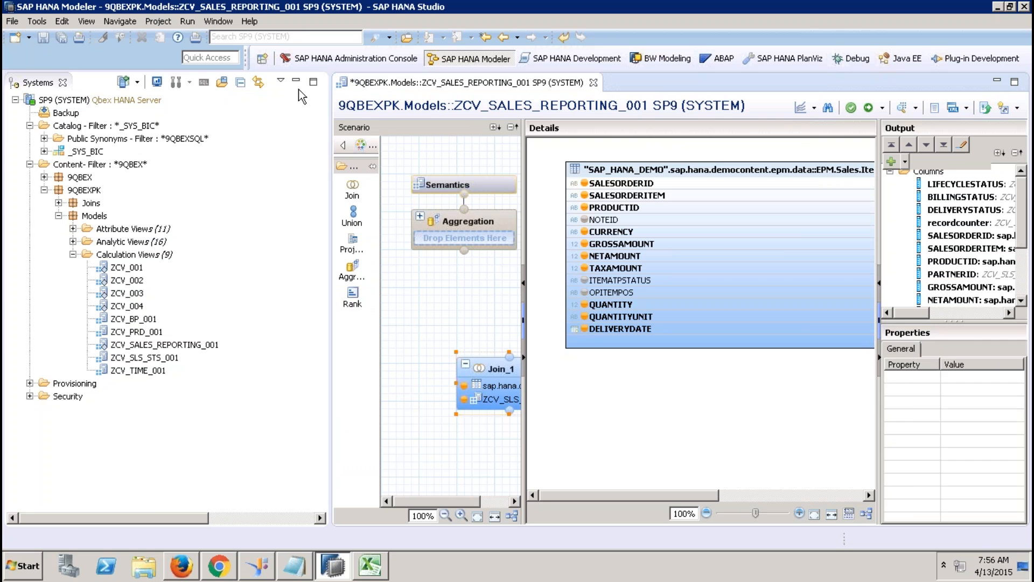
click(296, 81)
drag(218, 369, 167, 438)
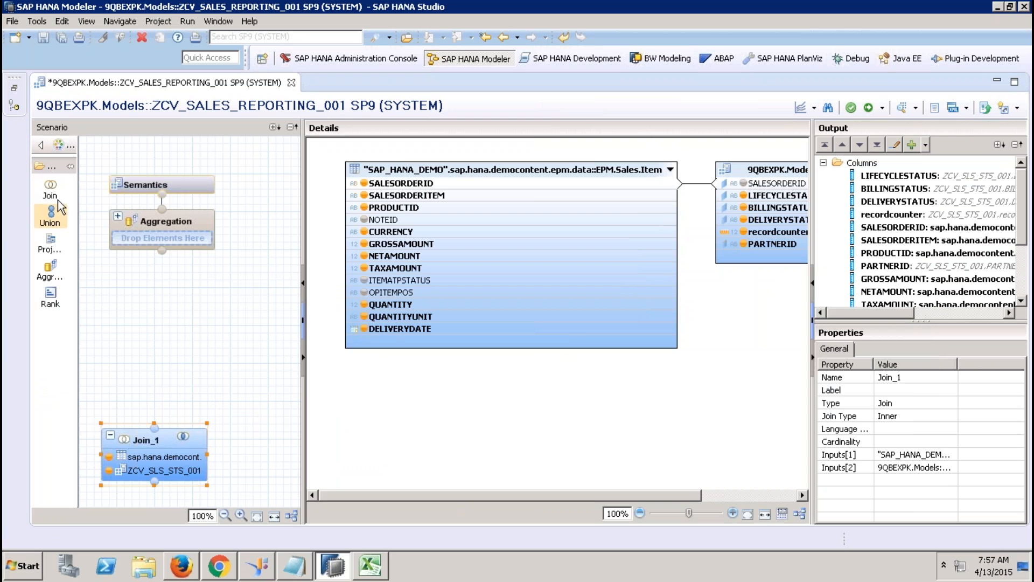
drag(53, 197, 148, 356)
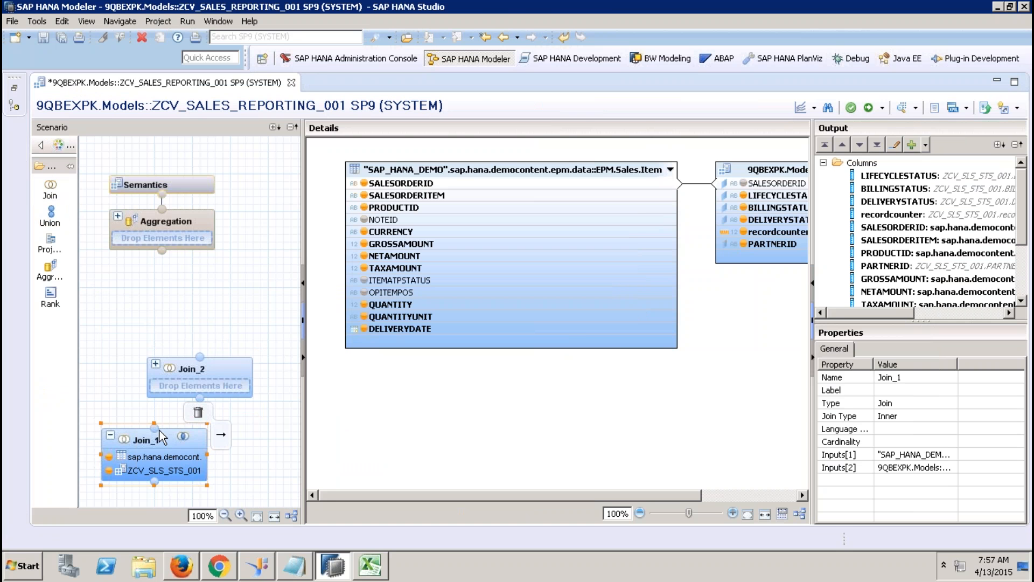
drag(189, 412, 219, 364)
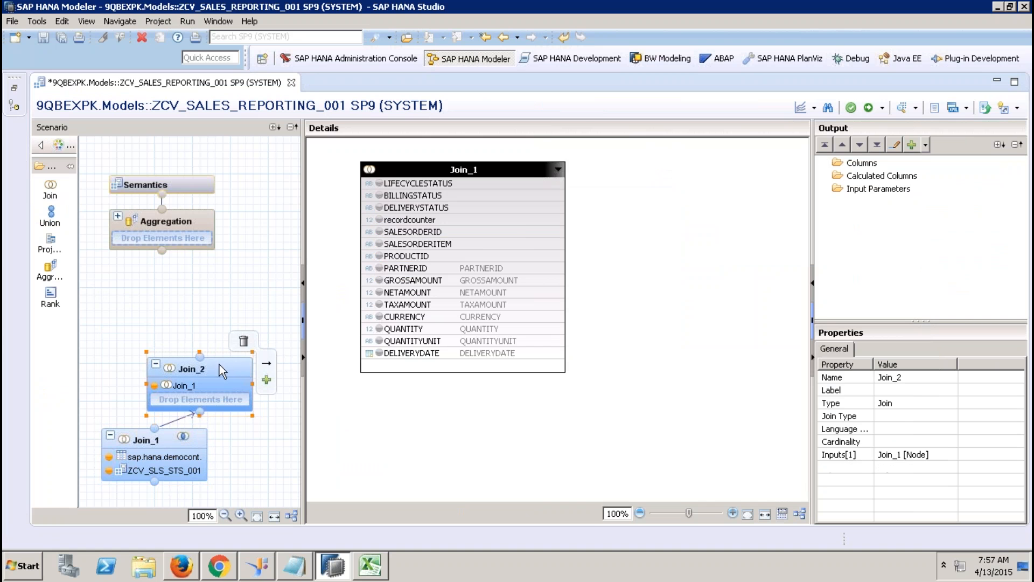
Step: Try ZCV_PRD_001 as Join_2's second input, then delete it again
right_click(592, 208)
click(609, 212)
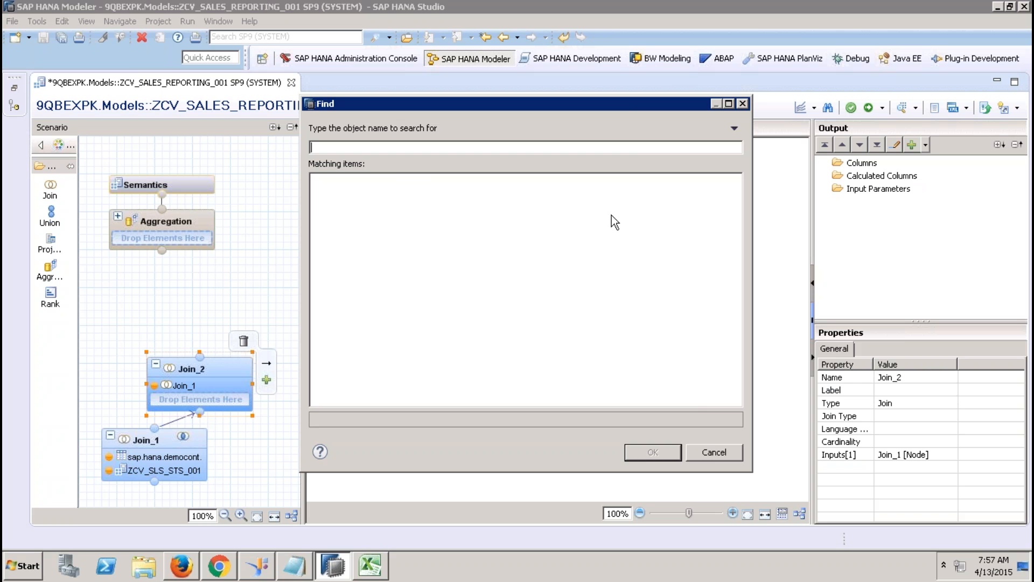
click(709, 449)
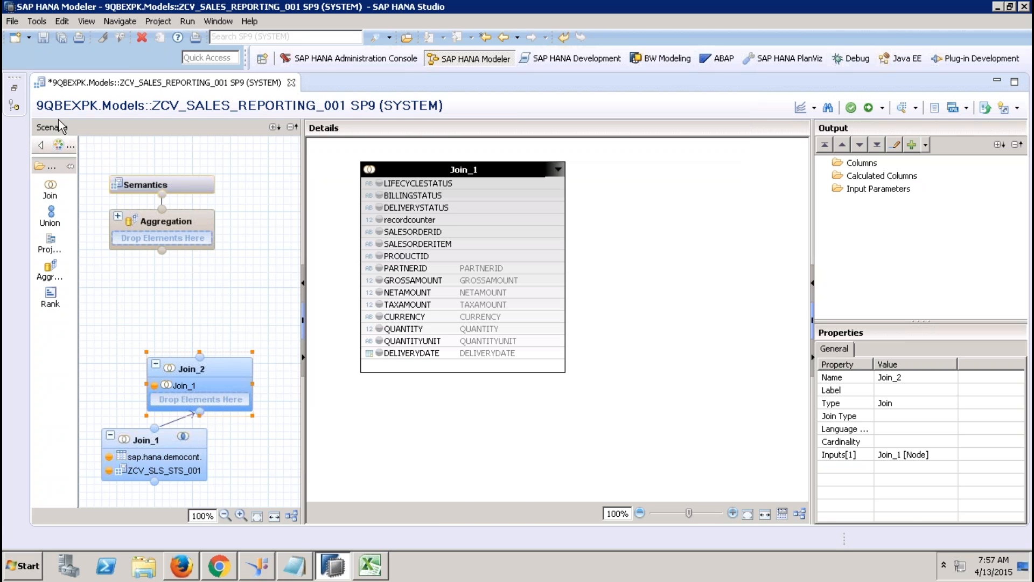
click(15, 92)
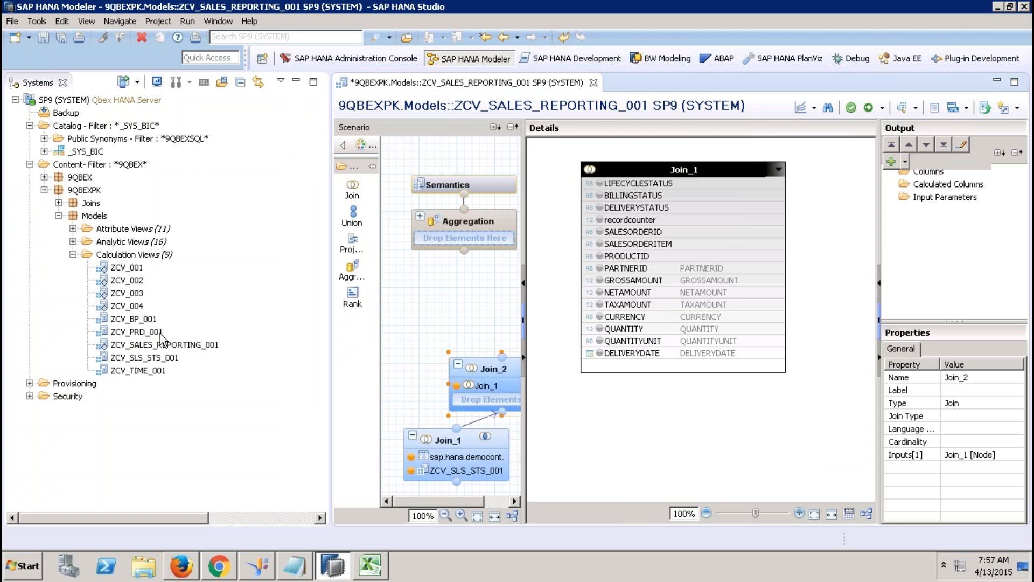
drag(155, 332, 458, 396)
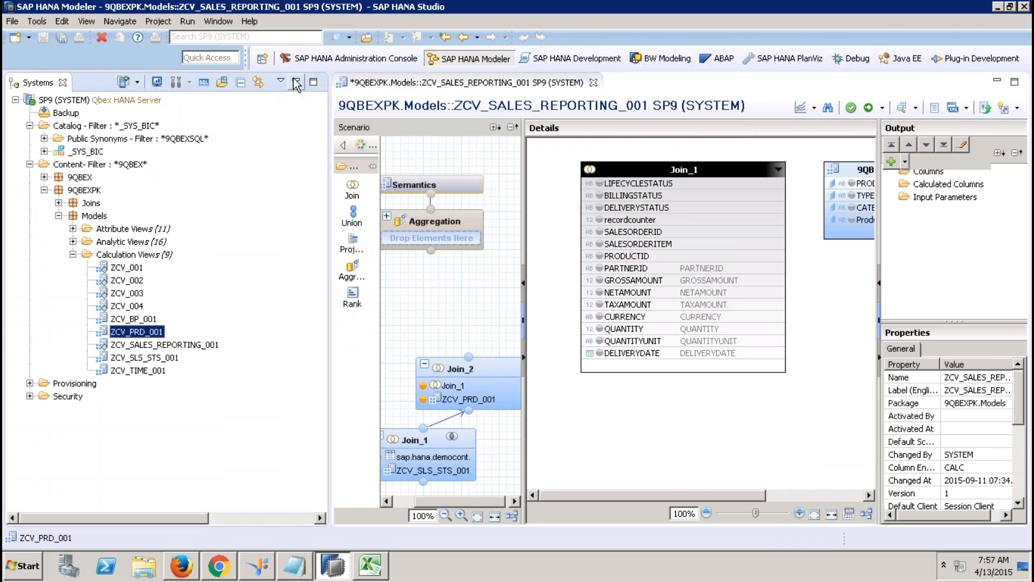
click(296, 81)
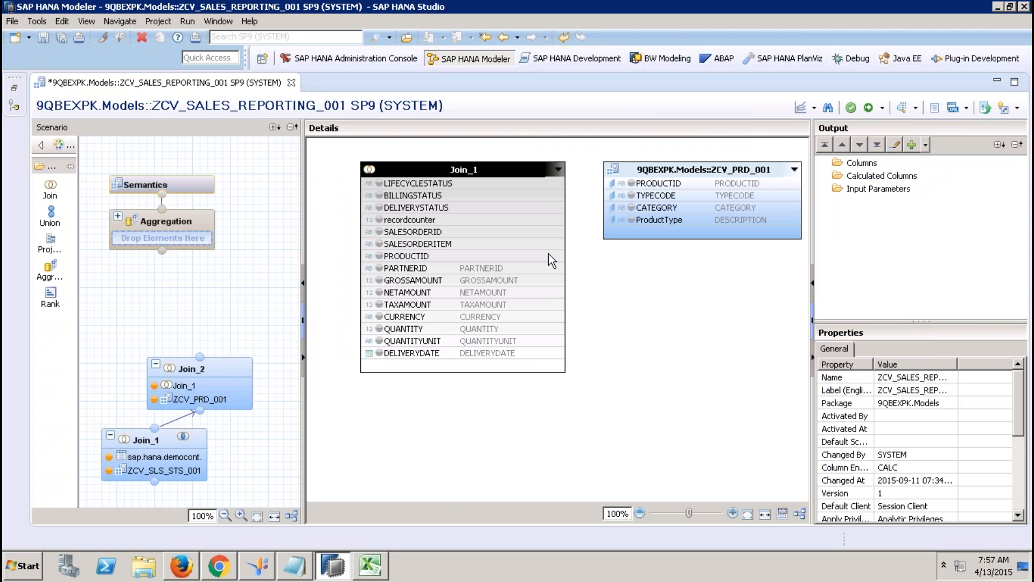
drag(549, 256, 650, 185)
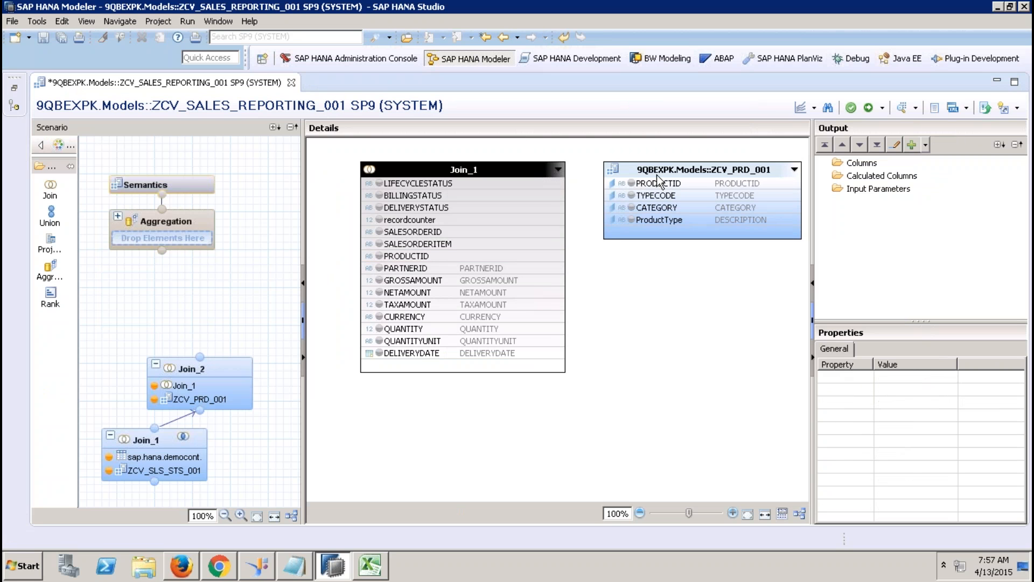
click(666, 166)
key(Delete)
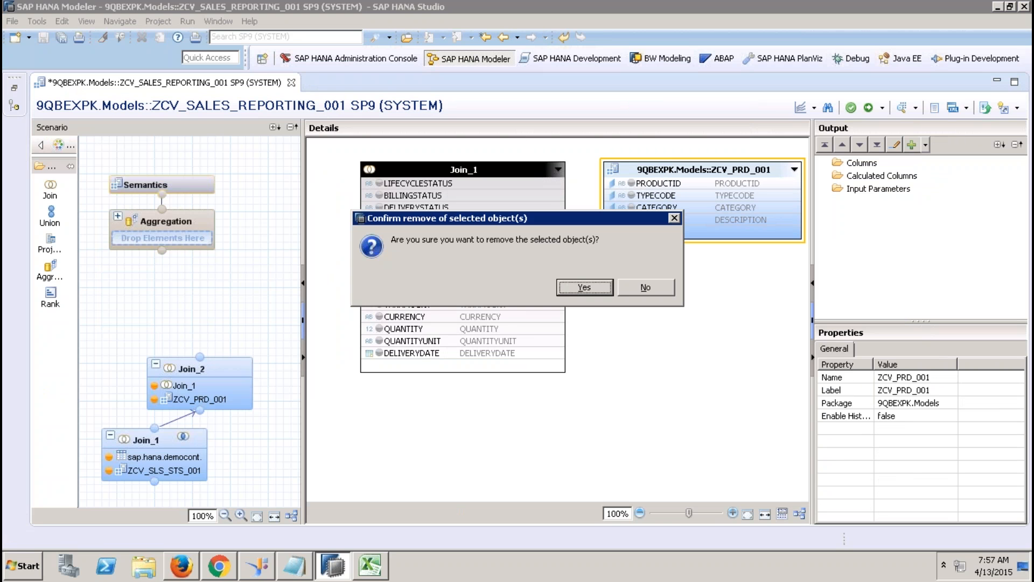
click(576, 285)
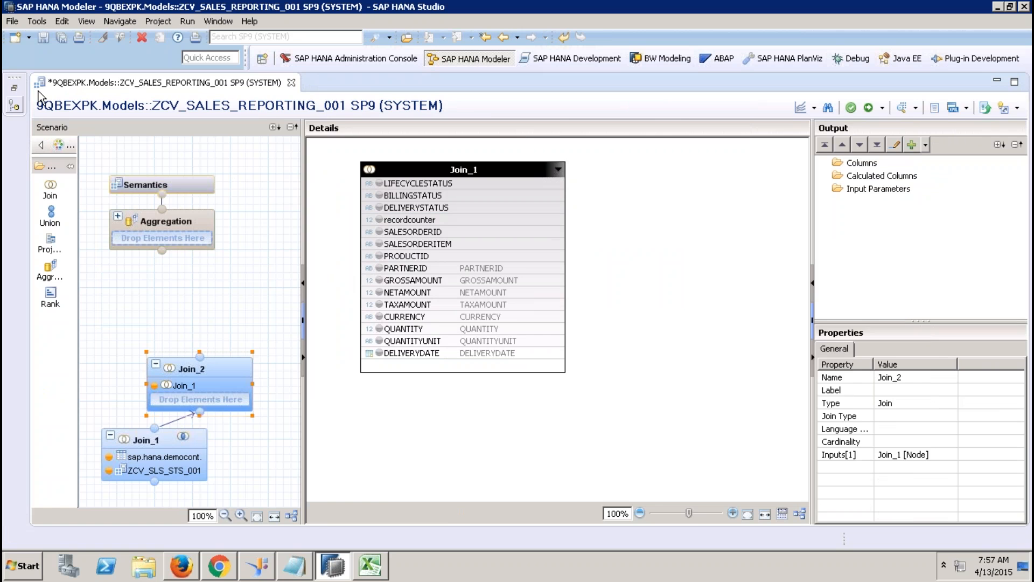
Step: Add attribute view ZAT_PRODUCT_001 to Join_2 and join it with Join_1 on PRODUCTID
click(14, 88)
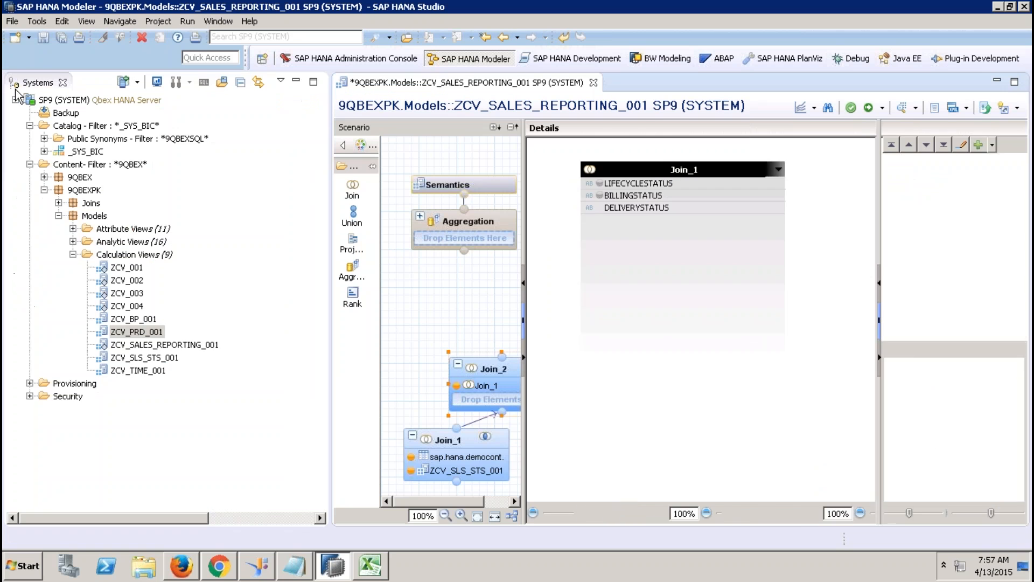
click(73, 229)
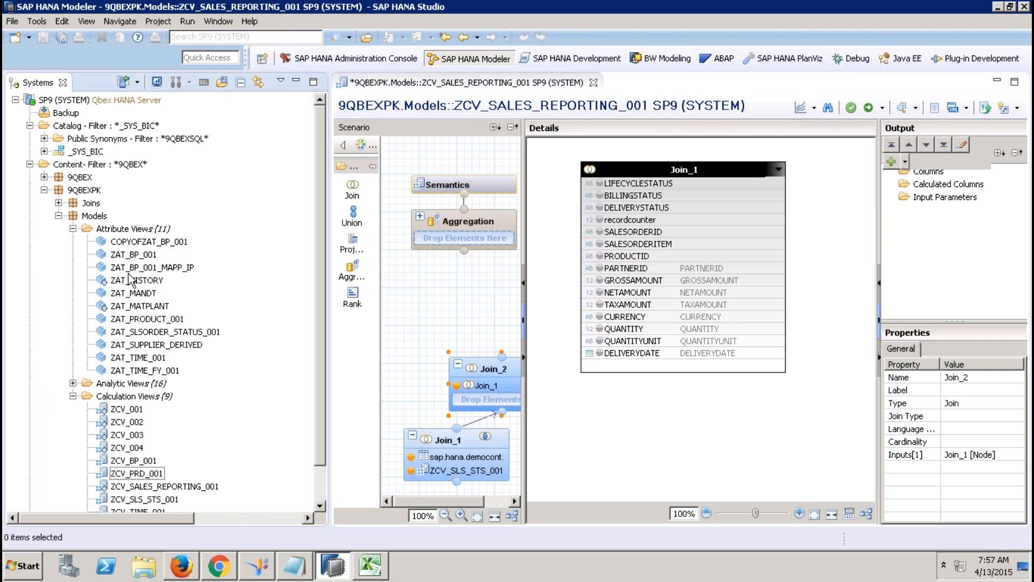
click(154, 321)
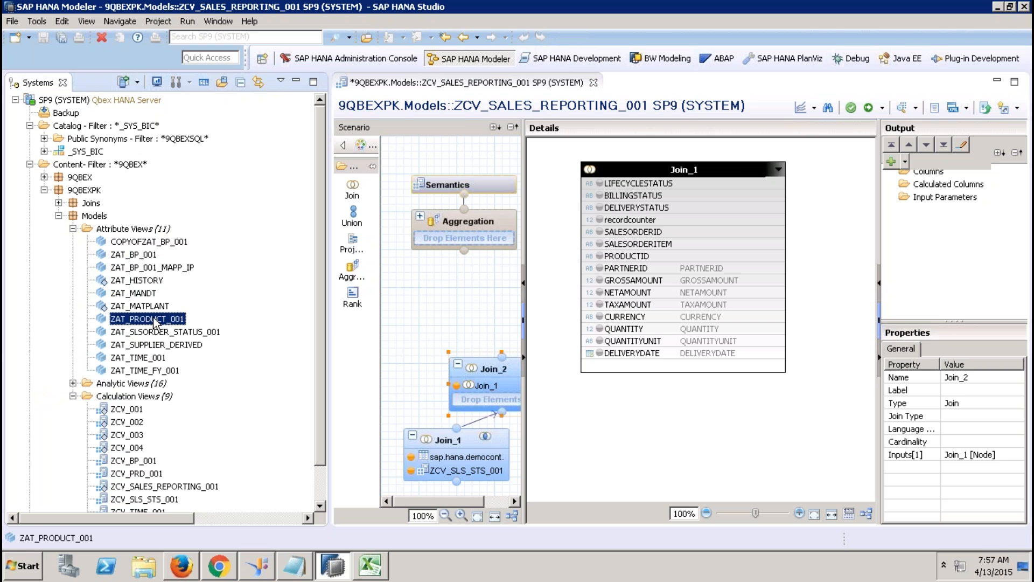
drag(154, 322, 485, 400)
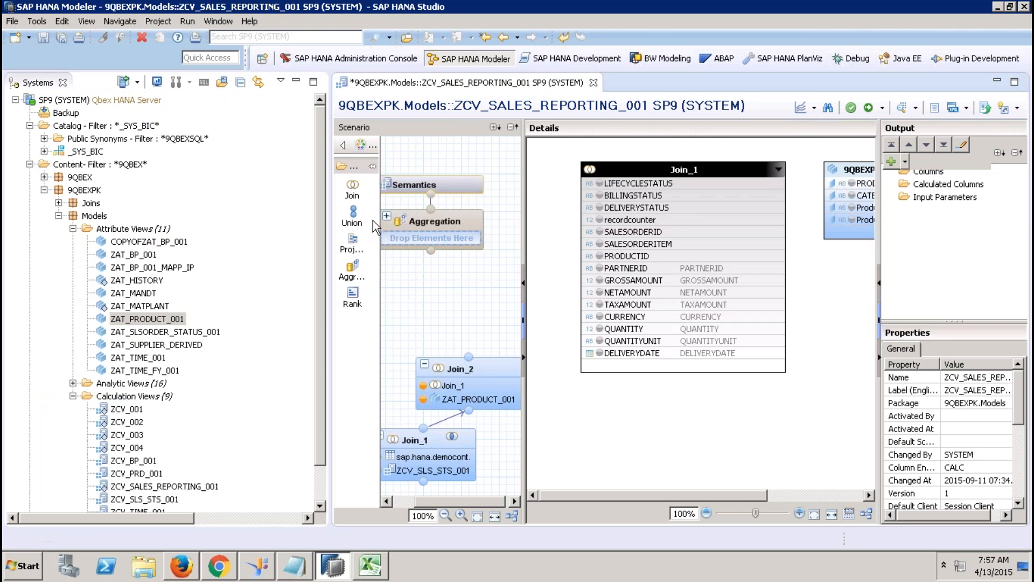
click(296, 83)
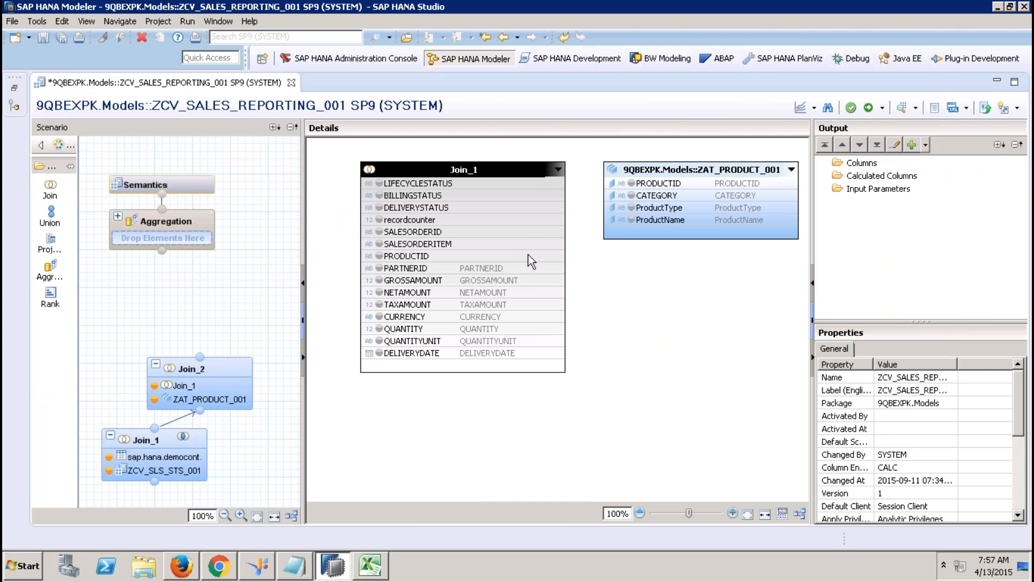
drag(535, 252, 620, 183)
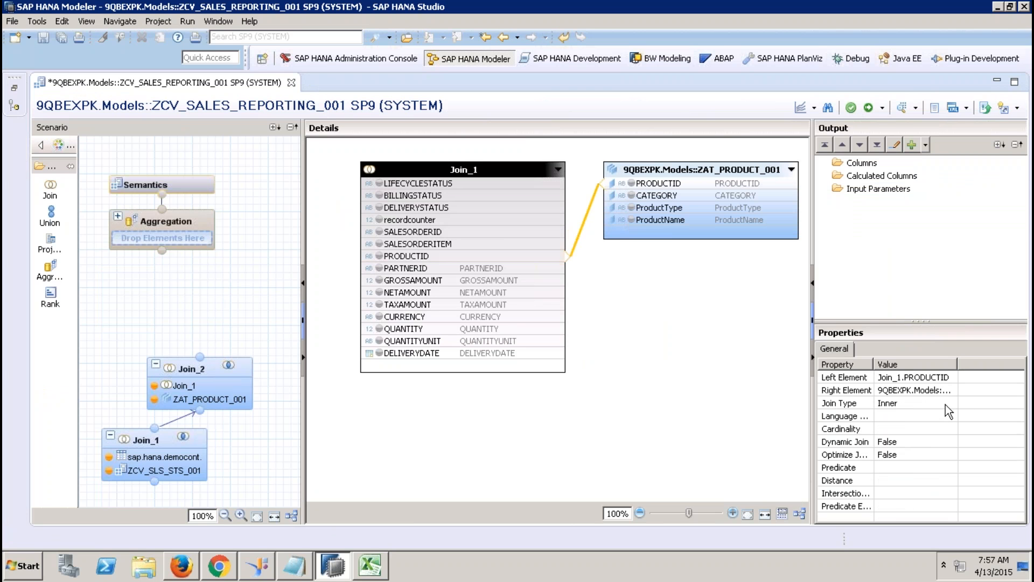
Step: Output all Join_1 columns plus CATEGORY, ProductType and ProductName from Join_2
click(406, 184)
shift+click(419, 354)
right_click(419, 354)
click(457, 362)
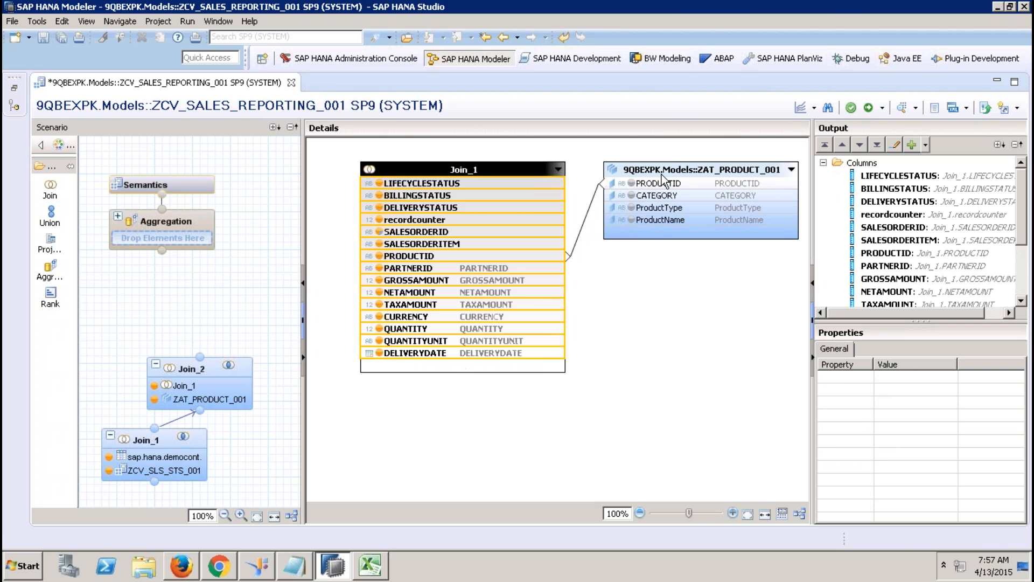
click(664, 195)
shift+click(673, 221)
right_click(673, 222)
click(710, 228)
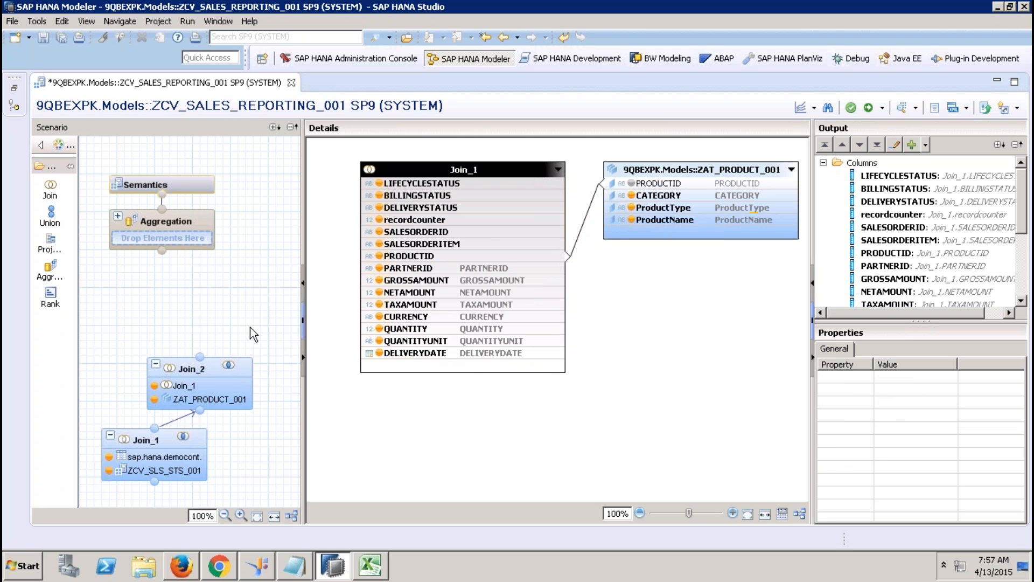
drag(201, 367, 186, 355)
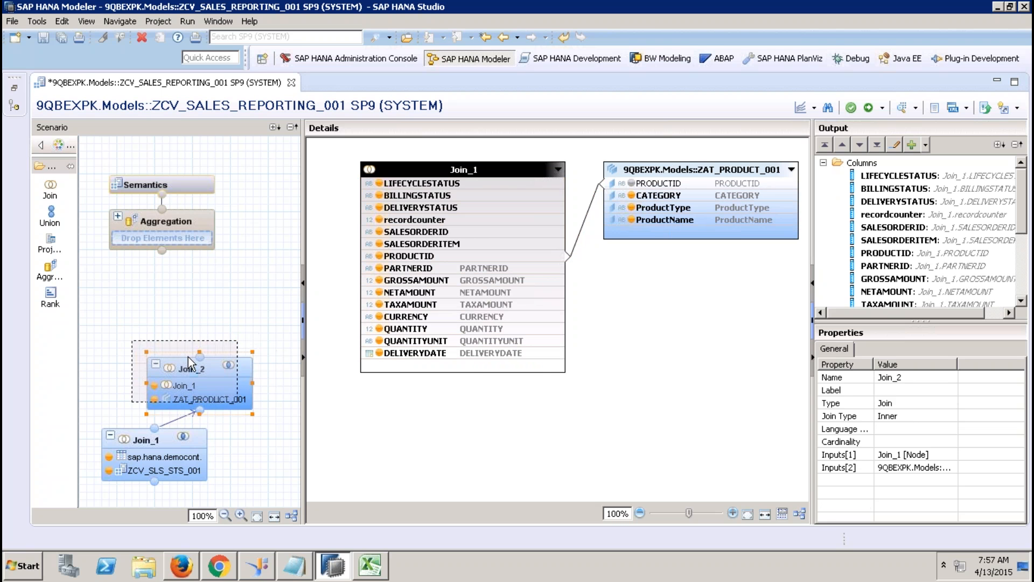
Step: Place a Join_3 node above Join_2 and feed Join_2's output into it
click(50, 188)
click(162, 314)
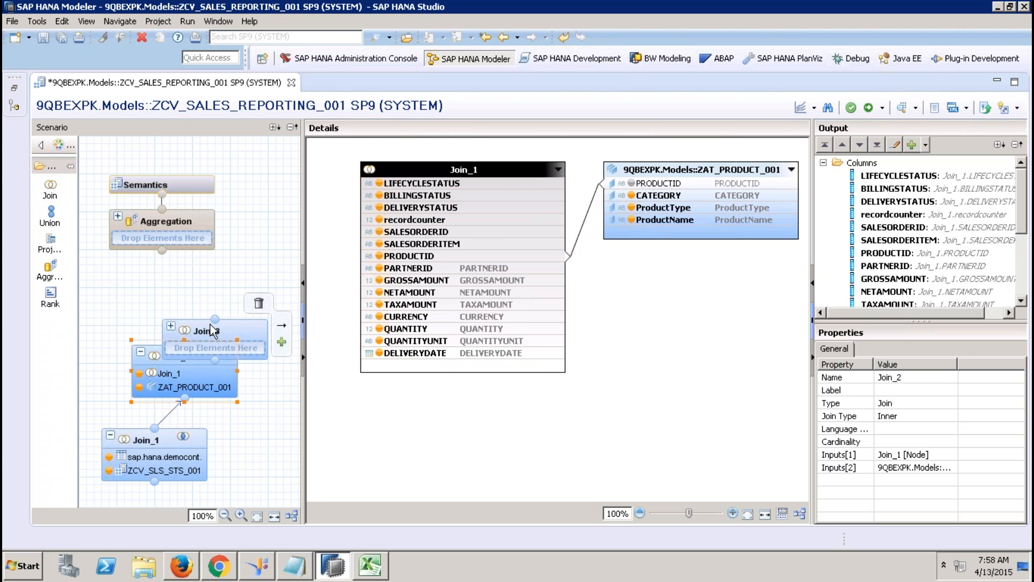
drag(215, 318, 230, 277)
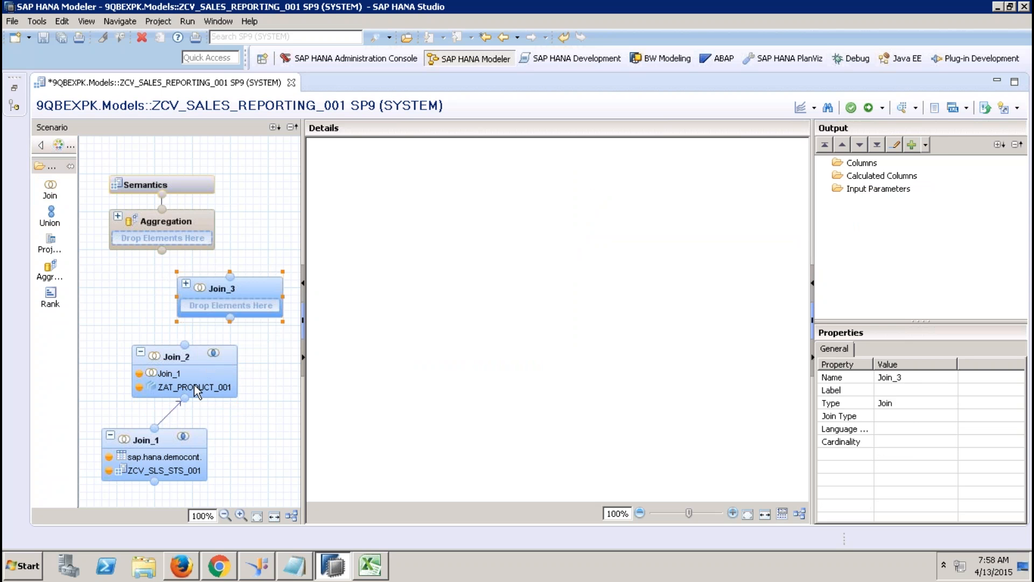
drag(192, 345, 232, 315)
click(251, 280)
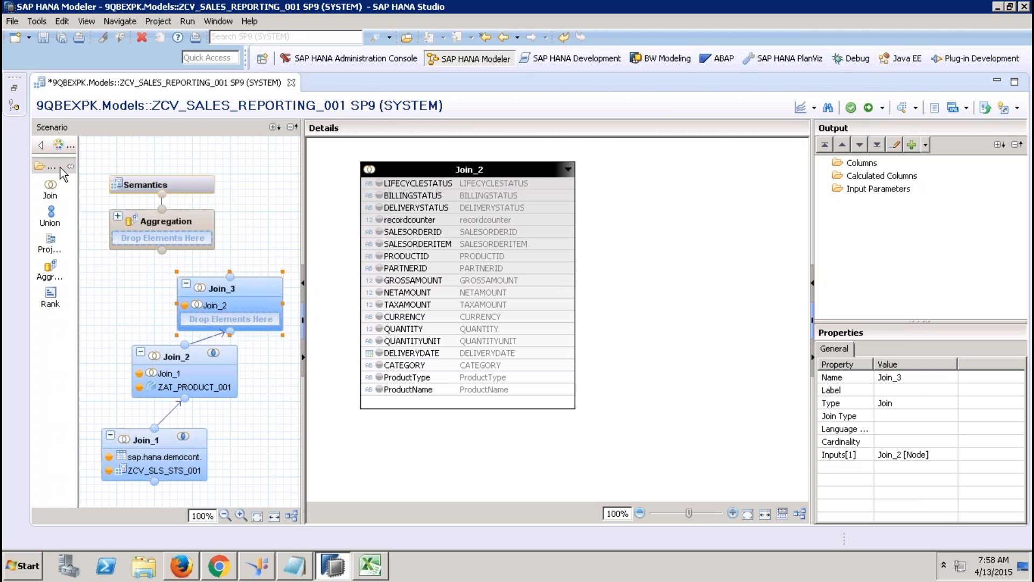
Step: Begin adding a second data source to Join_3's details
click(14, 87)
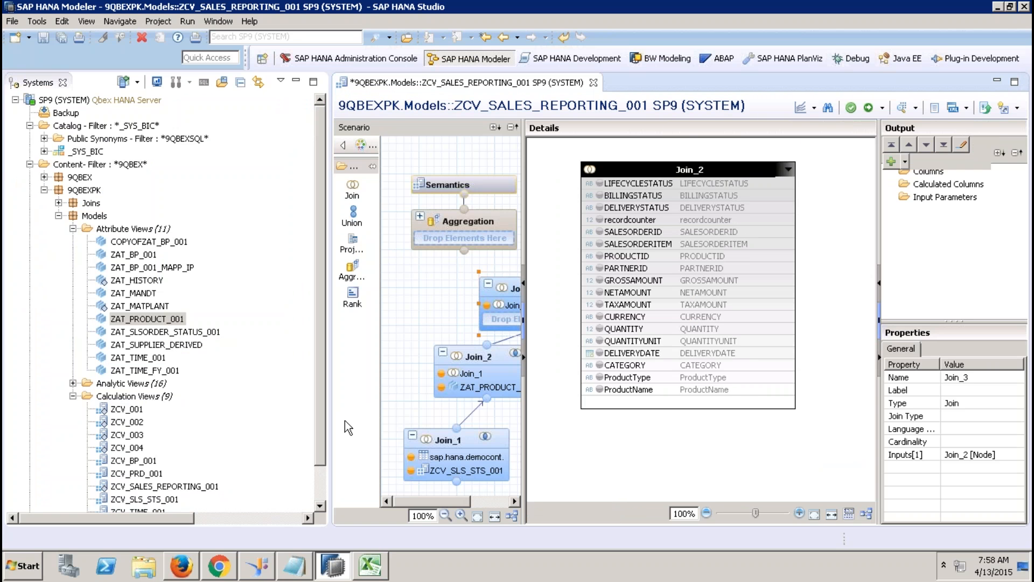
drag(319, 421, 316, 483)
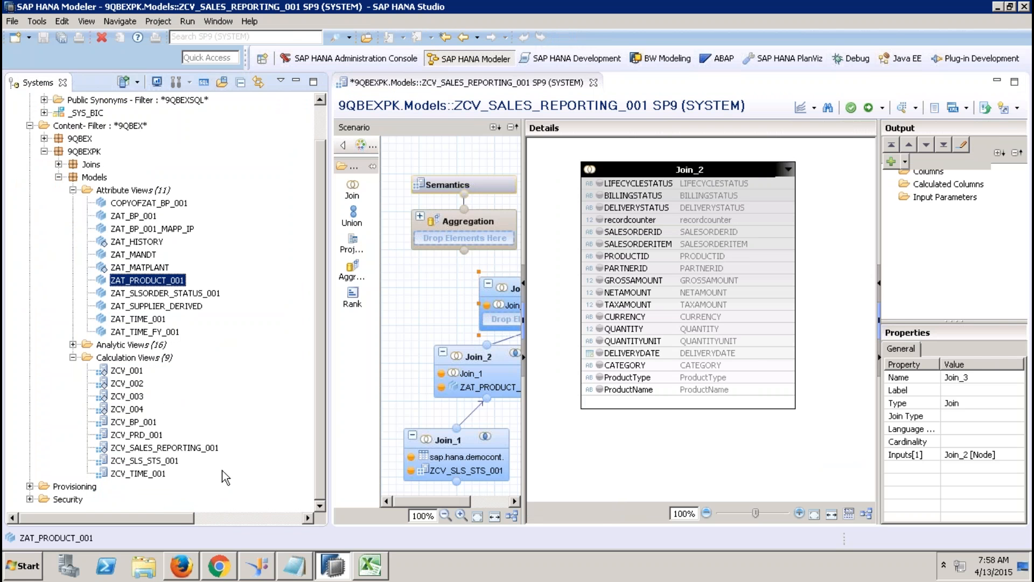
click(297, 83)
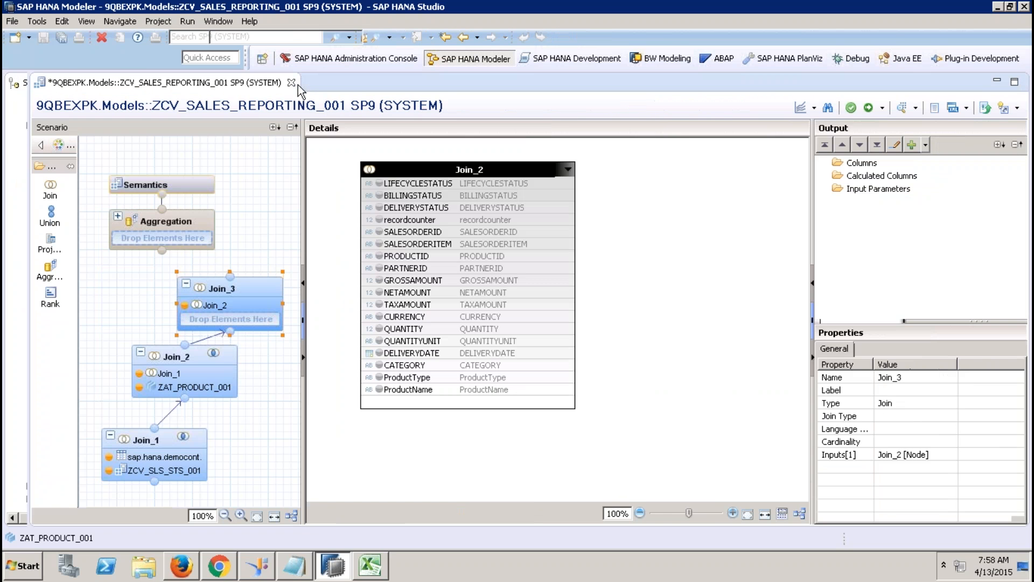
right_click(649, 227)
Step: Add the ZCV_BP_001 view to Join_3 and join it with Join_2 on PARTNERID
click(670, 235)
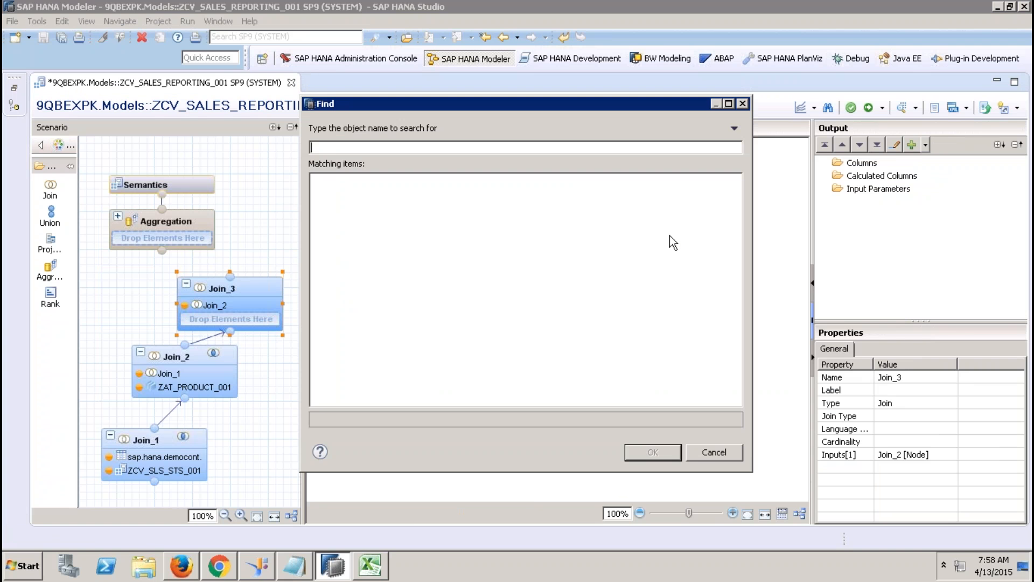
text(ZCV_BP_001)
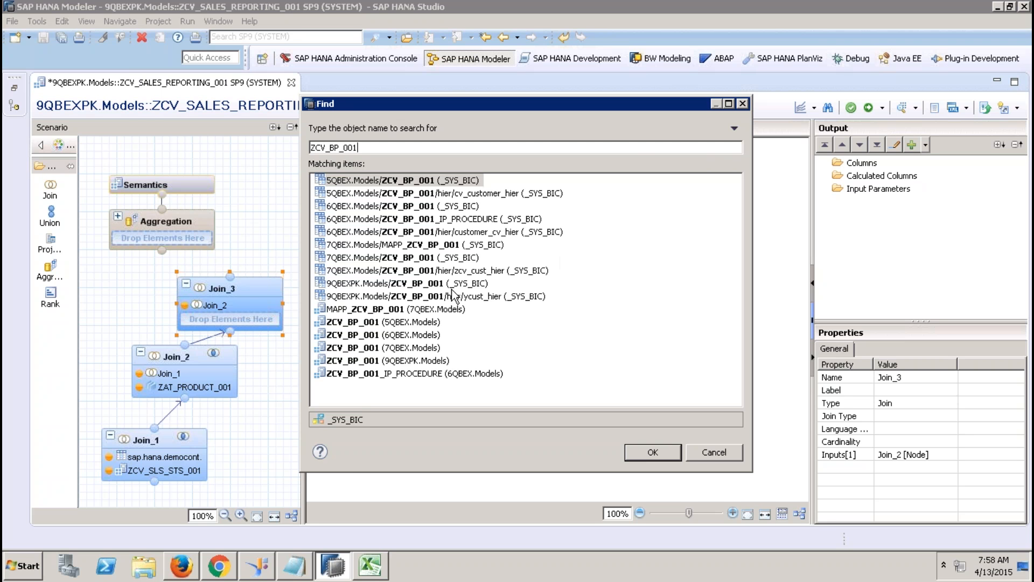
click(367, 290)
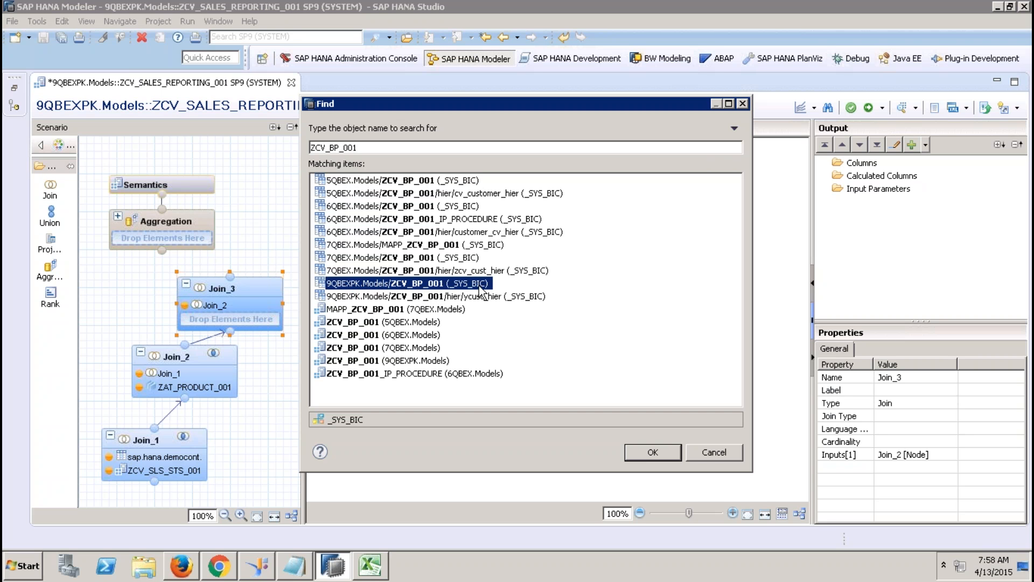
click(636, 451)
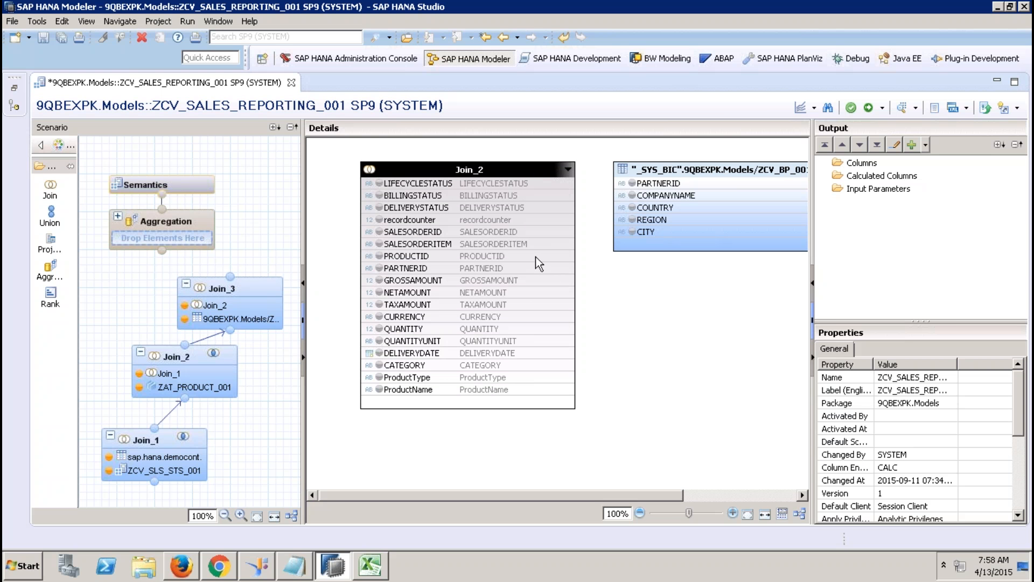
drag(548, 273, 623, 189)
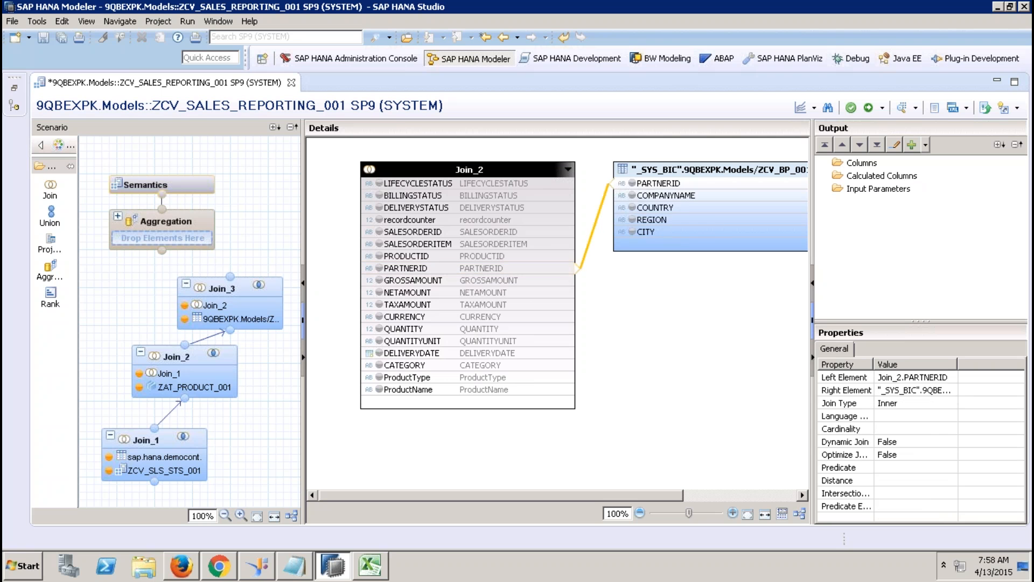
Step: Output all Join_2 columns plus COMPANYNAME through CITY from ZCV_BP_001
click(419, 184)
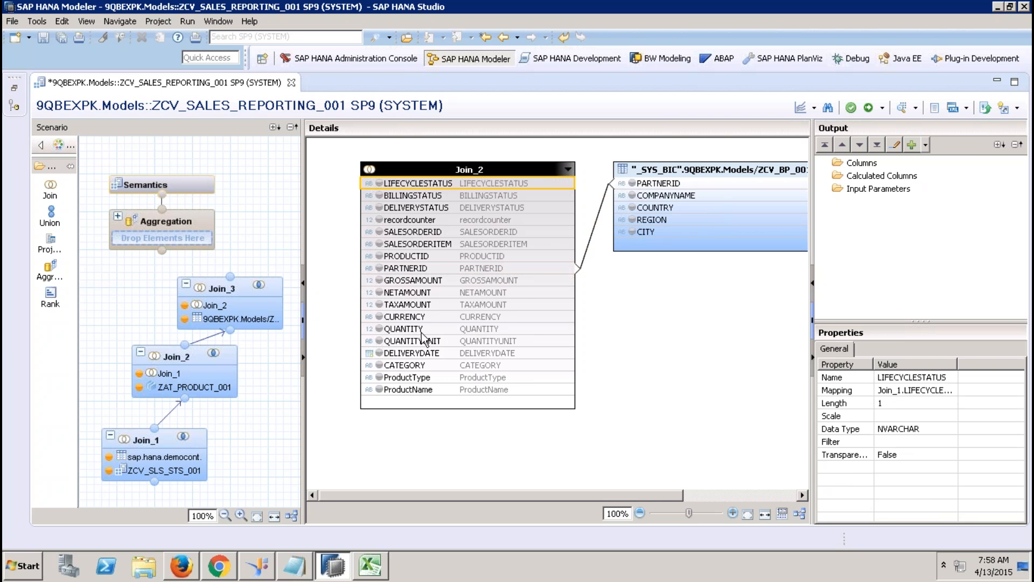
shift+click(405, 390)
right_click(405, 389)
click(428, 393)
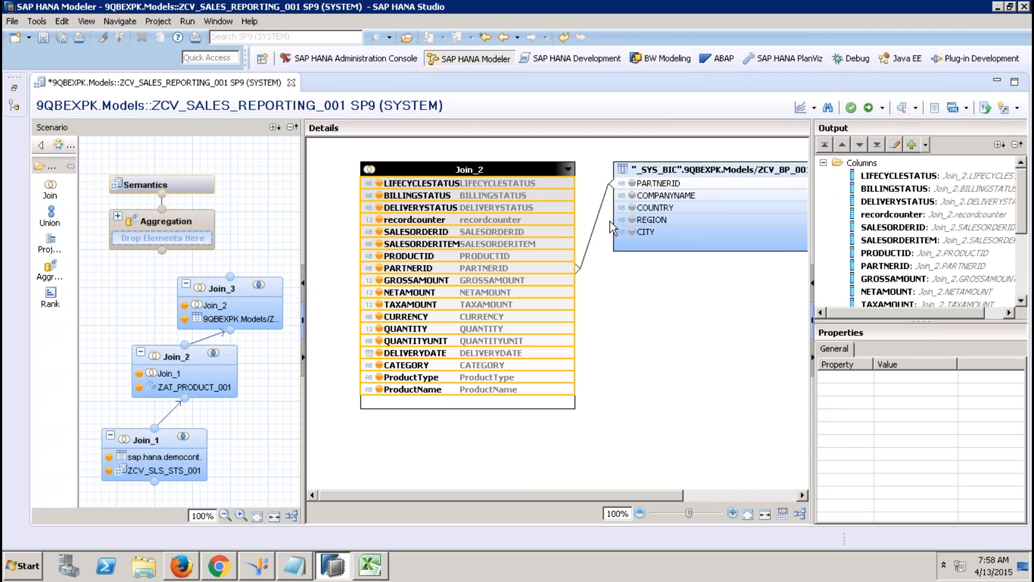
click(657, 197)
shift+click(666, 233)
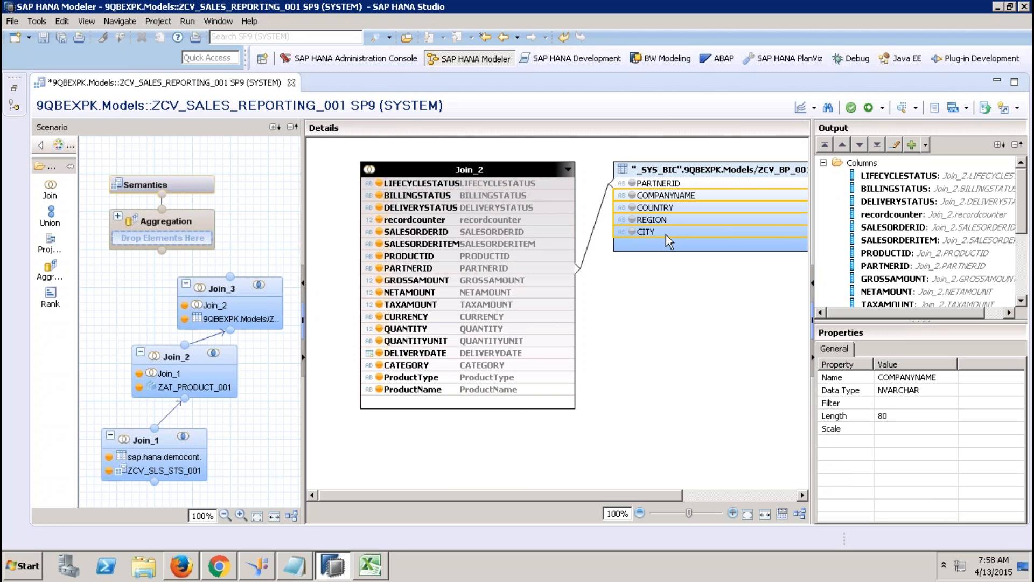
right_click(665, 235)
click(700, 243)
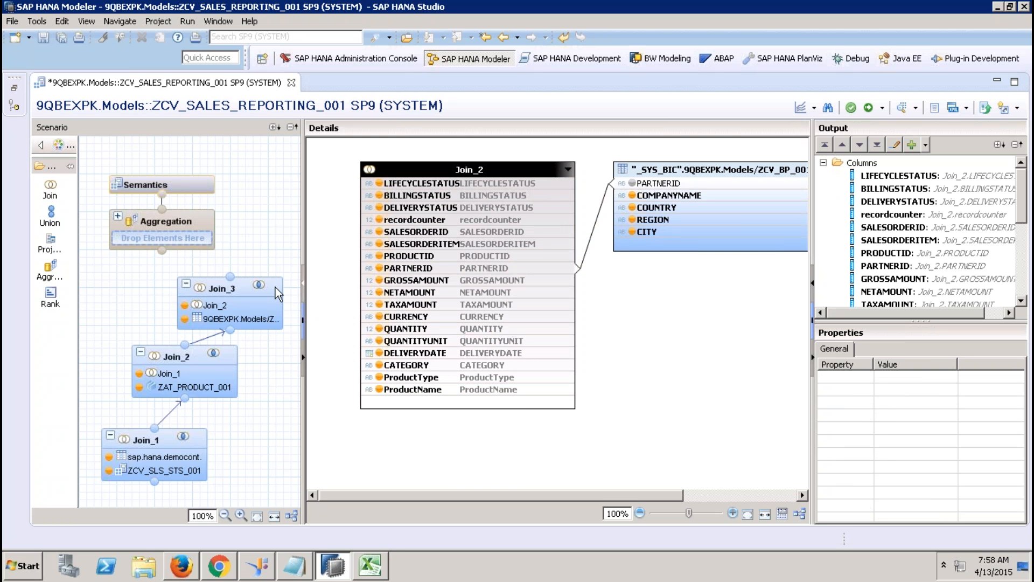
mouse_move(239, 286)
drag(230, 276, 162, 252)
Step: Feed Join_3 into Aggregation; aggregate GROSSAMOUNT, NETAMOUNT, TAXAMOUNT, QUANTITY and recordcounter
click(187, 216)
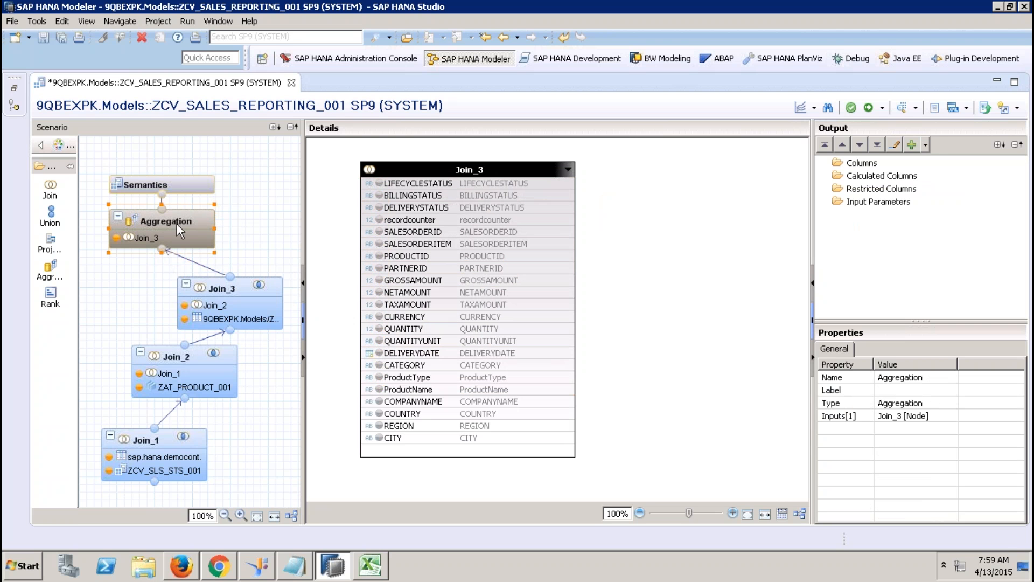
click(433, 281)
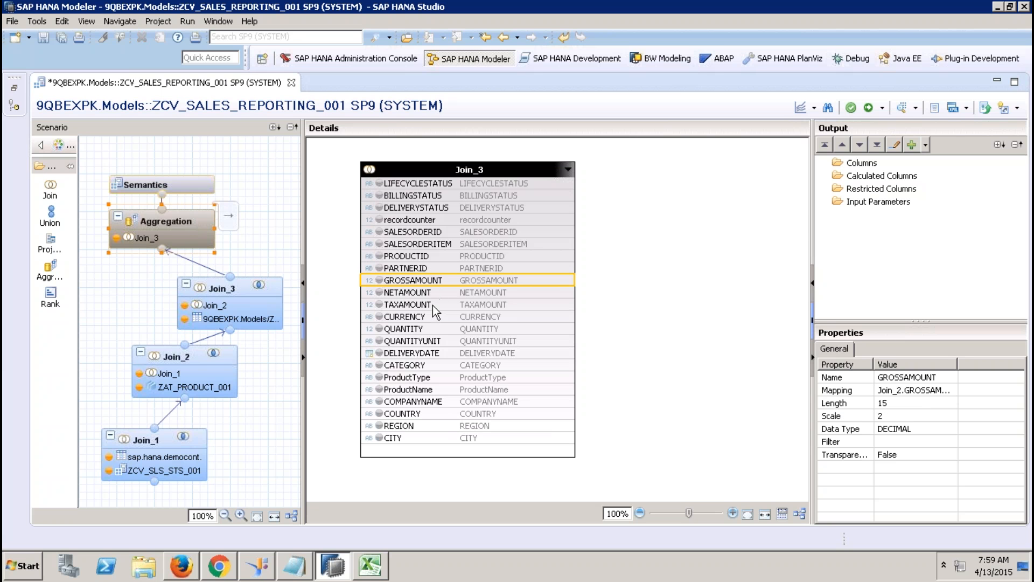
shift+click(432, 303)
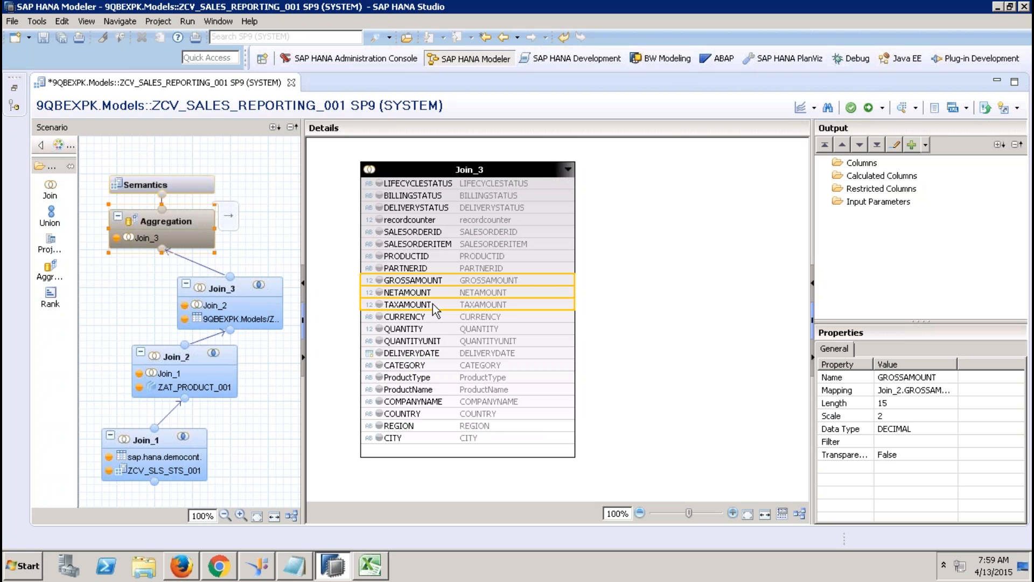
right_click(432, 304)
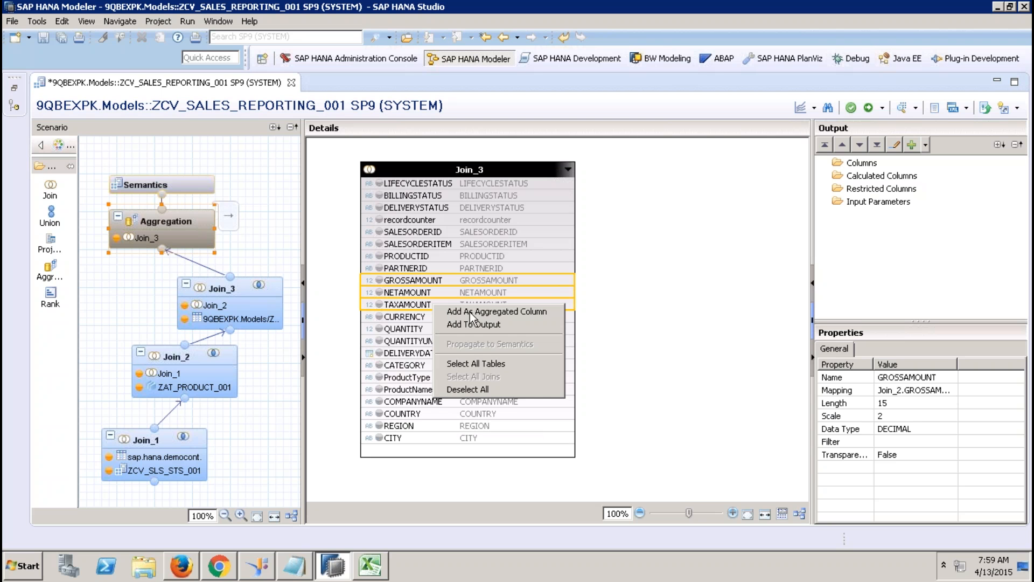
click(469, 311)
click(438, 327)
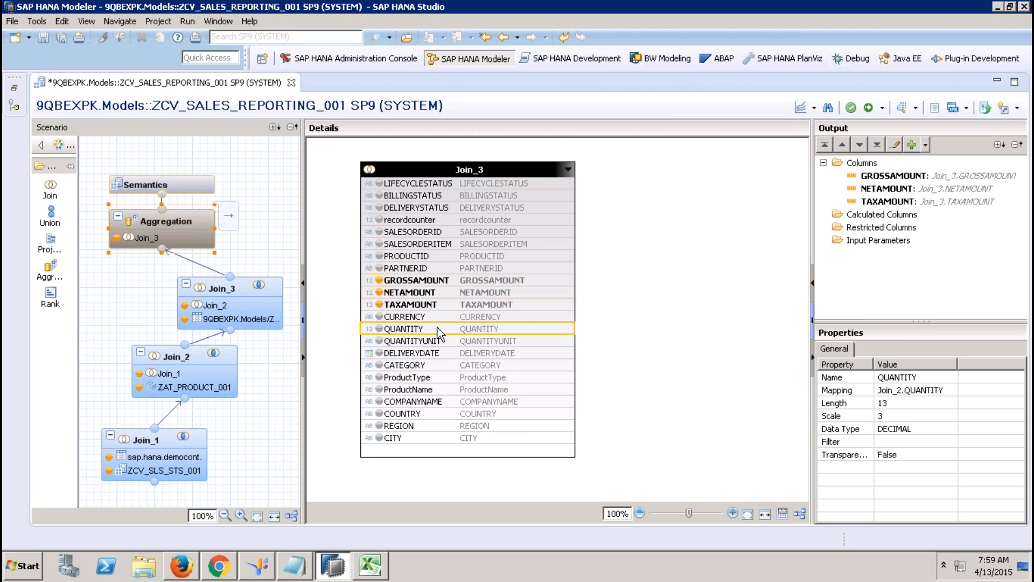
right_click(437, 327)
click(470, 331)
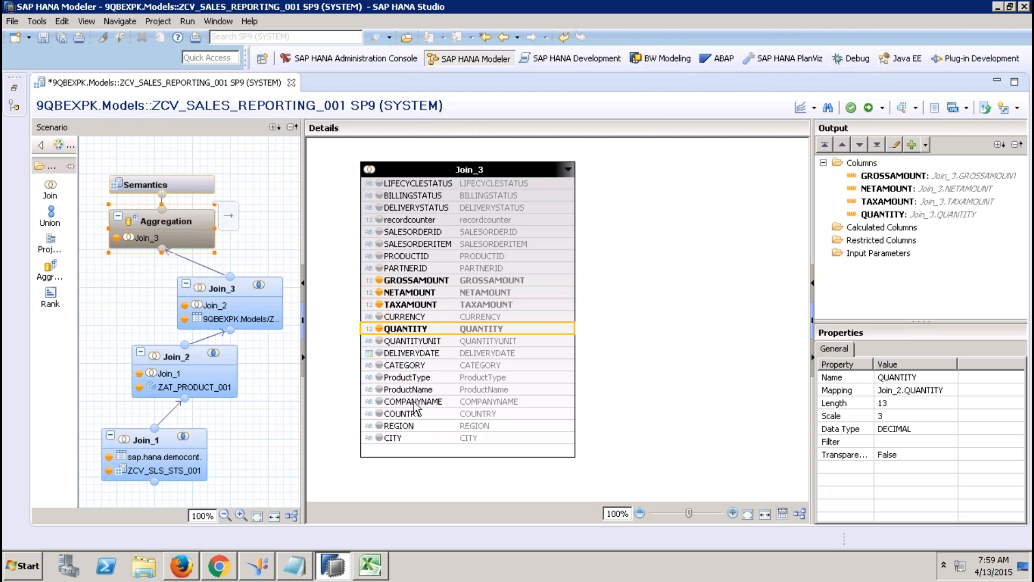
click(415, 220)
right_click(416, 221)
click(438, 230)
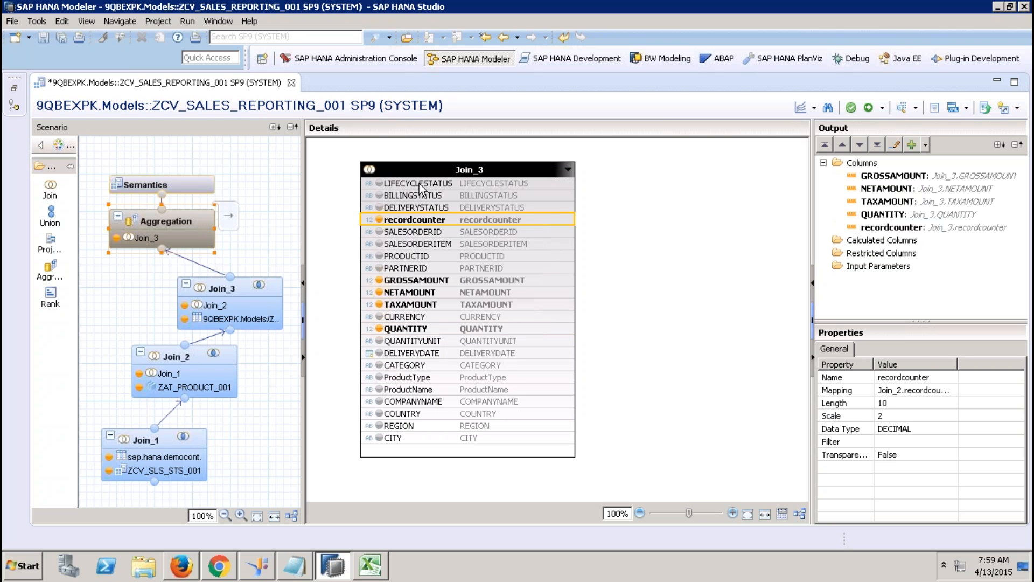
Step: Output the three status columns and SALESORDERID through PARTNERID from Aggregation
click(423, 183)
shift+click(423, 209)
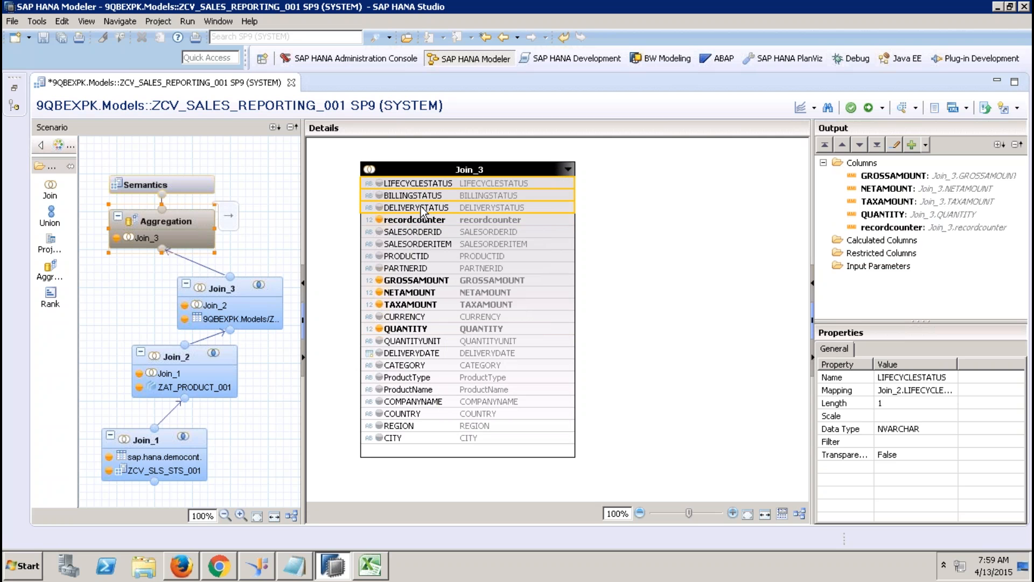
right_click(422, 209)
click(461, 228)
click(423, 233)
shift+click(424, 270)
right_click(424, 272)
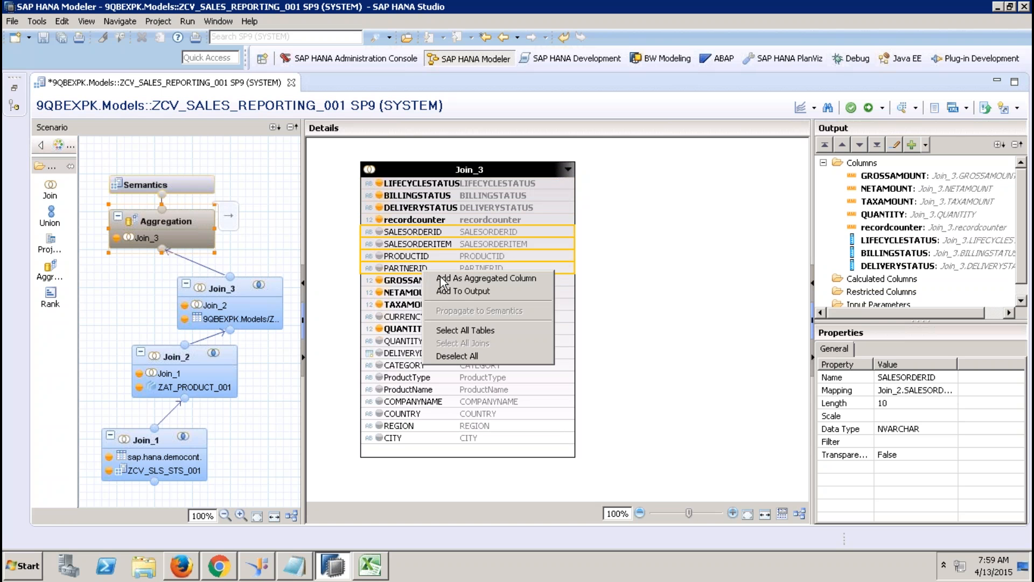
click(459, 291)
Step: Output CURRENCY and QUANTITYUNIT through CITY from Aggregation
click(396, 317)
right_click(397, 318)
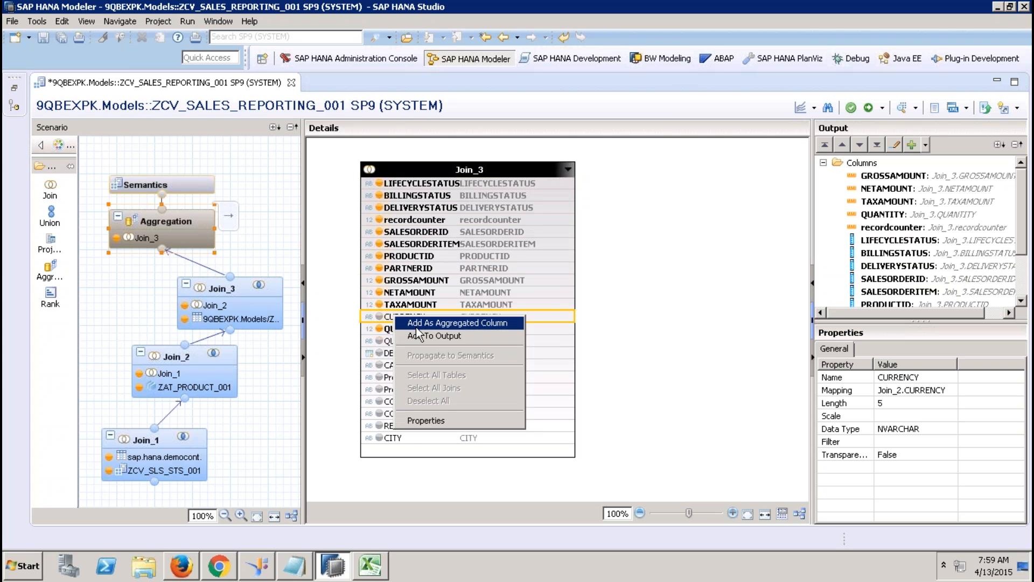
click(423, 333)
click(412, 341)
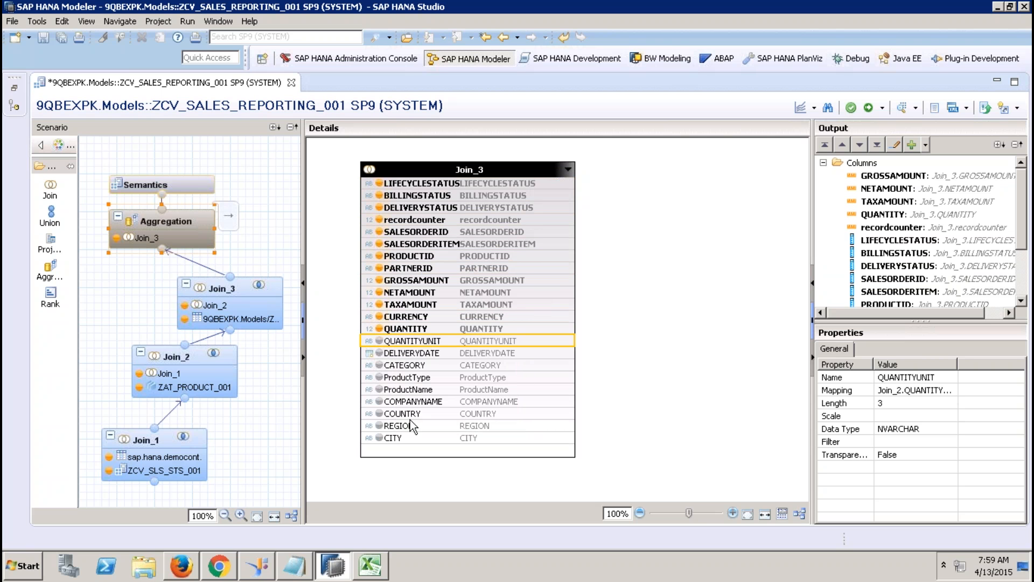
click(408, 441)
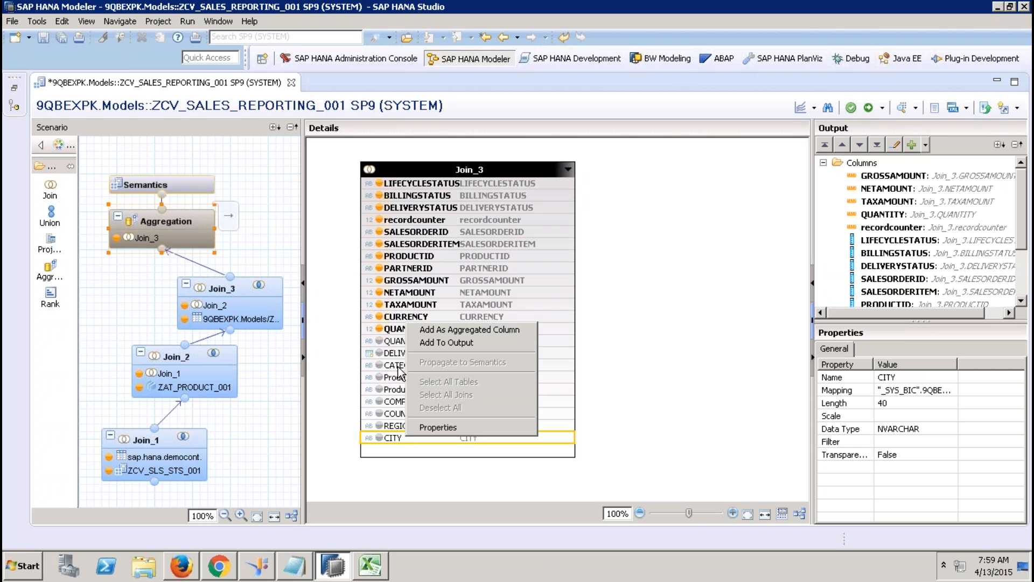
shift+click(393, 345)
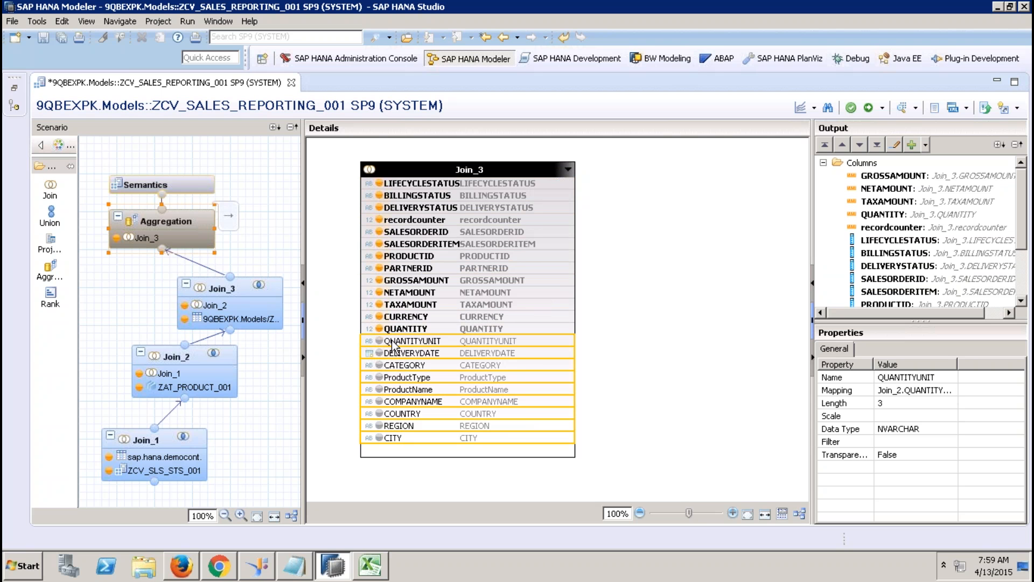
right_click(391, 340)
click(433, 360)
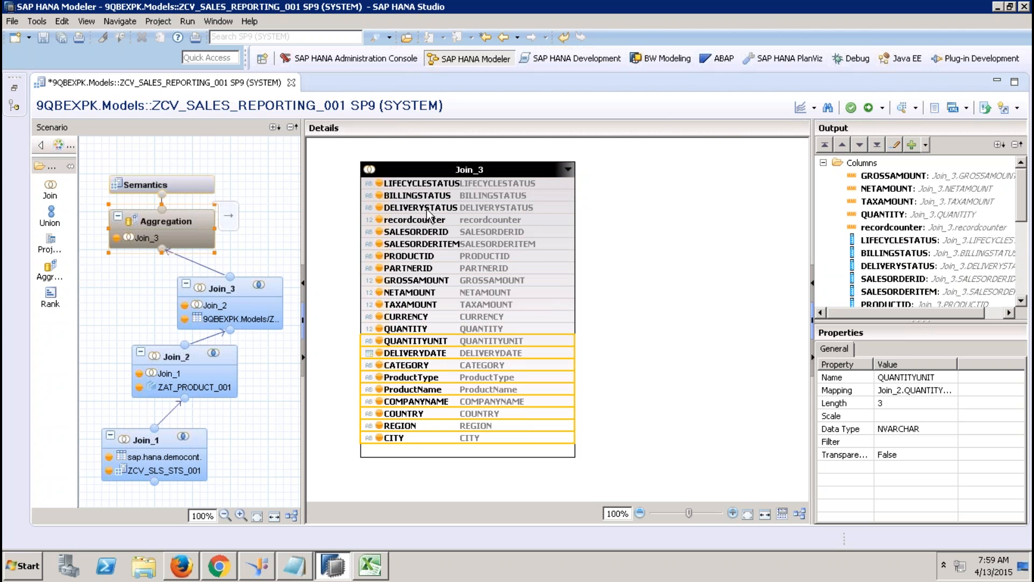
click(193, 189)
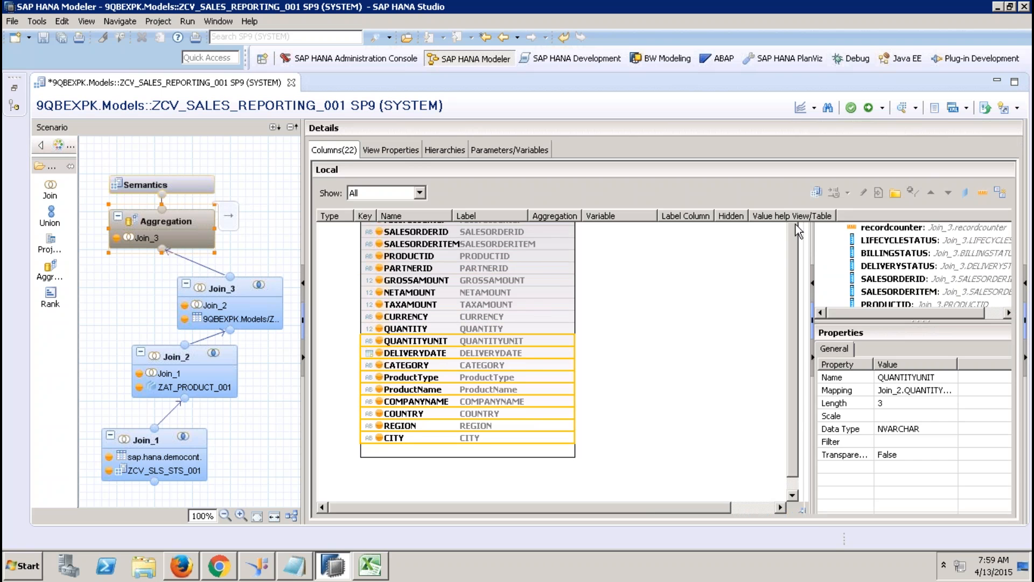
Step: Auto-assign column types in Semantics, then change DELIVERYDATE from measure to Attribute
click(1000, 193)
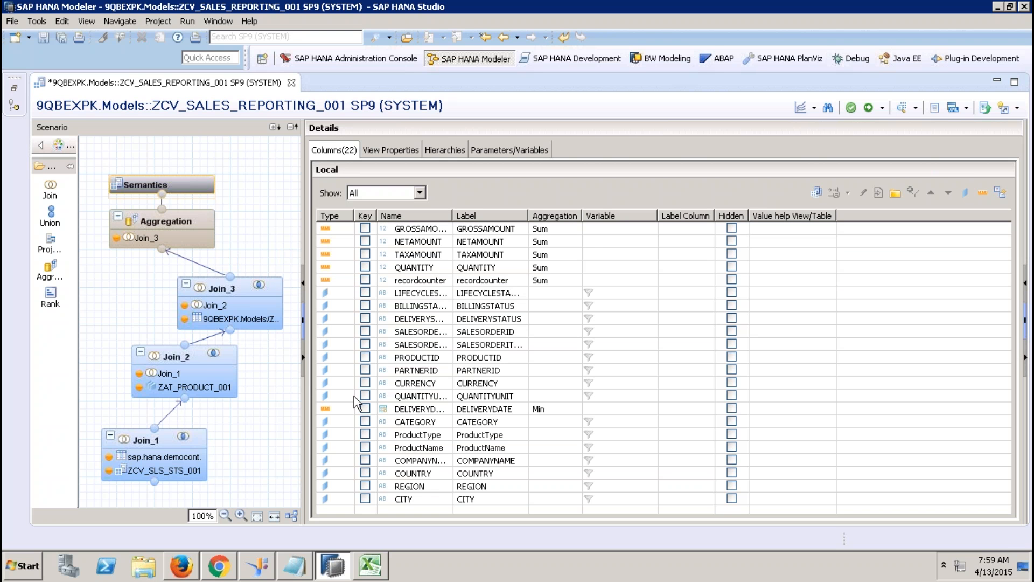
click(344, 410)
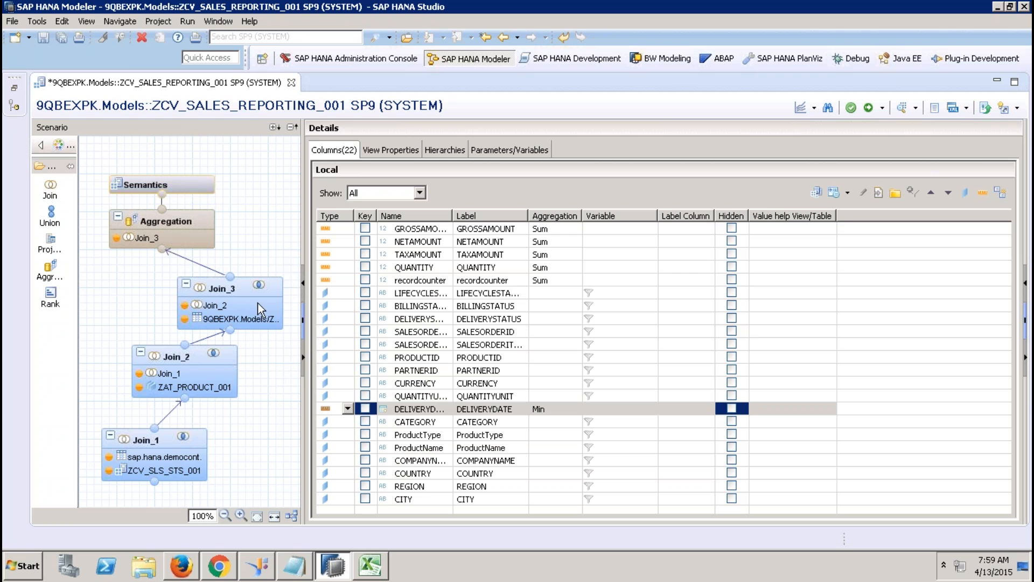
click(349, 410)
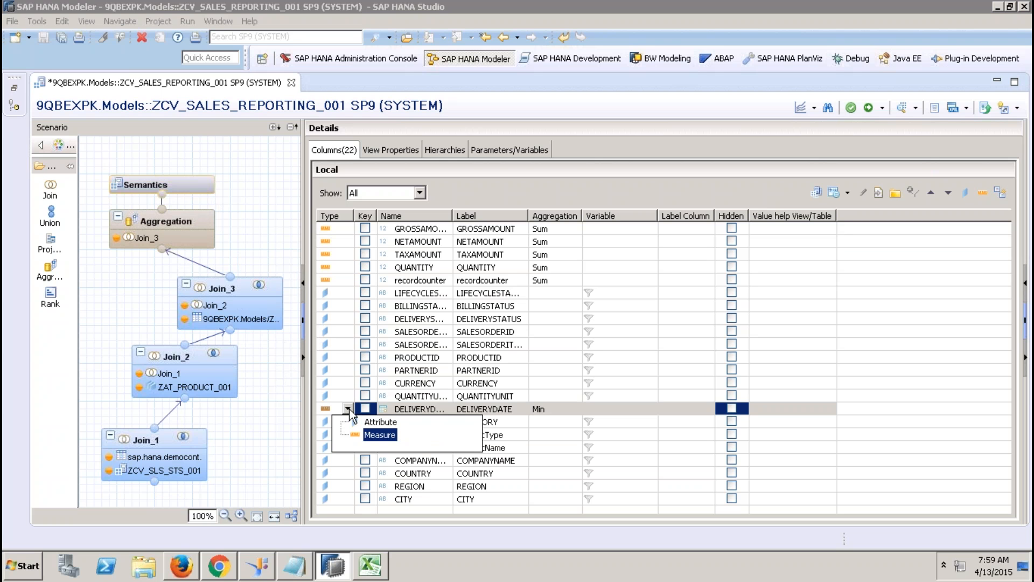
click(375, 422)
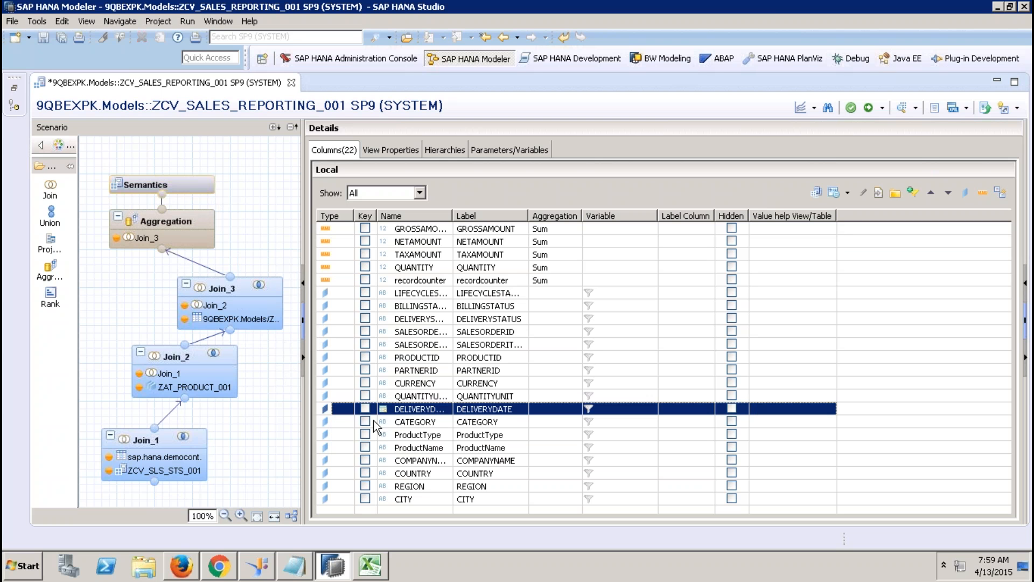
click(184, 263)
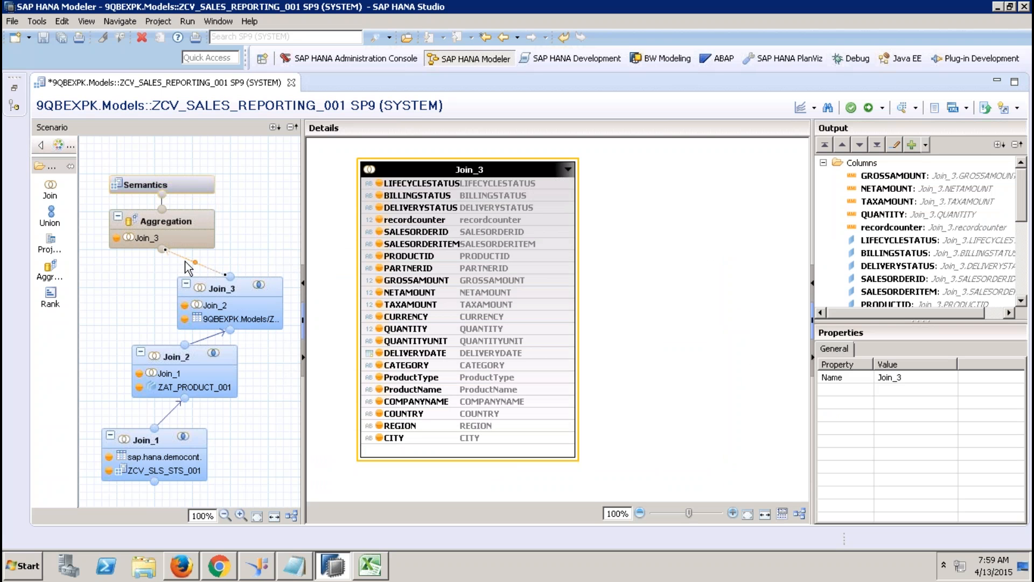
Step: Delete the link from Join_3 to Aggregation and move Join_3 down beside Join_2
key(Delete)
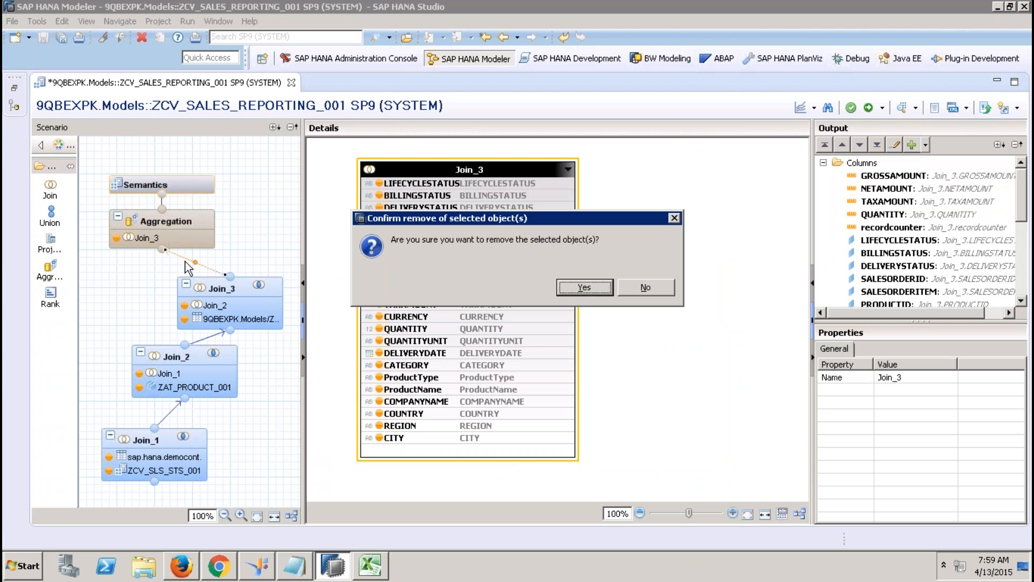
click(585, 287)
drag(236, 286, 131, 309)
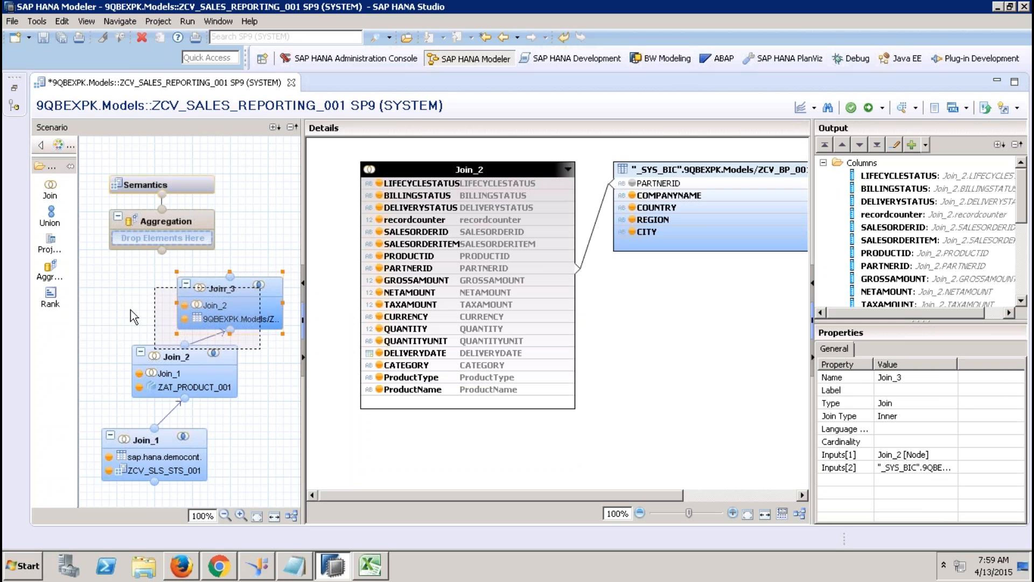
Step: Add a Join_4 node above Join_3, auto-layout the nodes into a vertical stack, and select Join_4
click(47, 195)
click(248, 280)
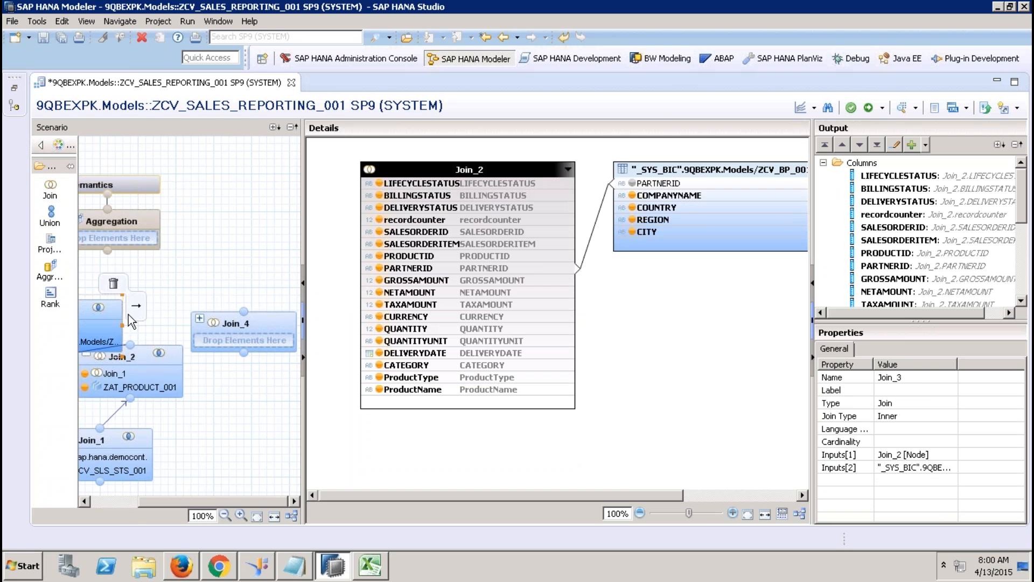
click(120, 501)
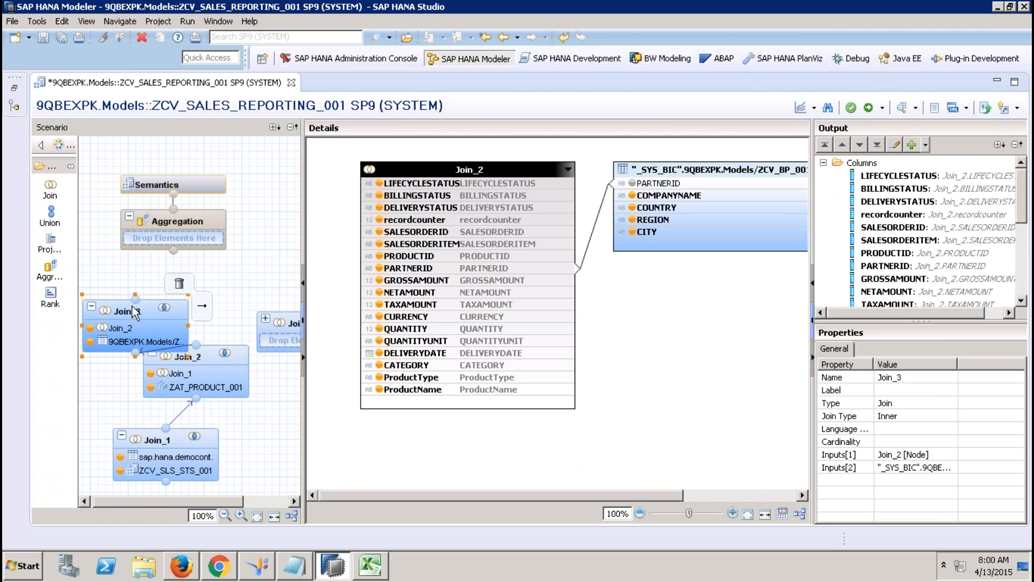
drag(124, 317, 124, 371)
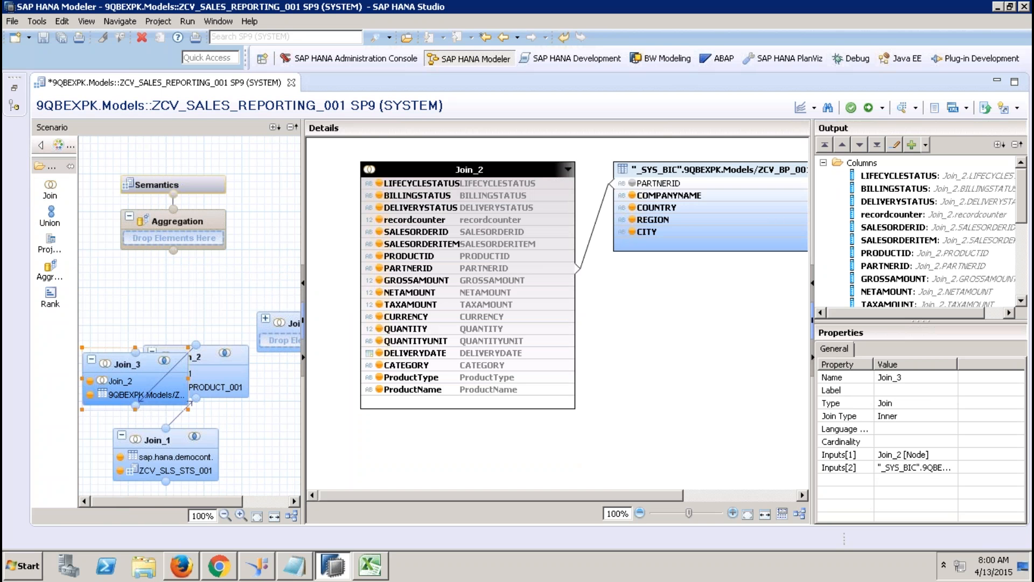
click(272, 501)
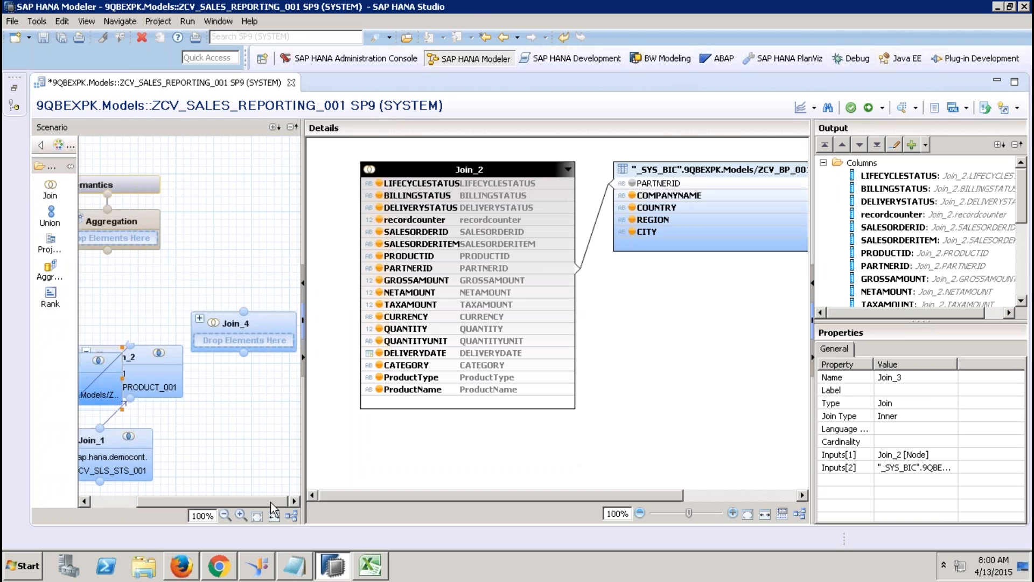
drag(87, 369, 243, 353)
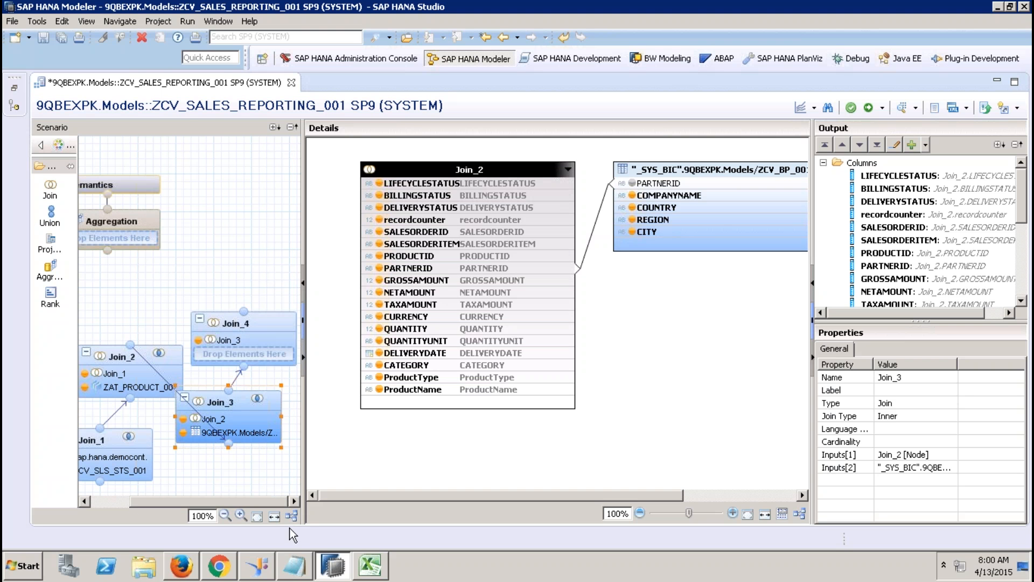
click(294, 513)
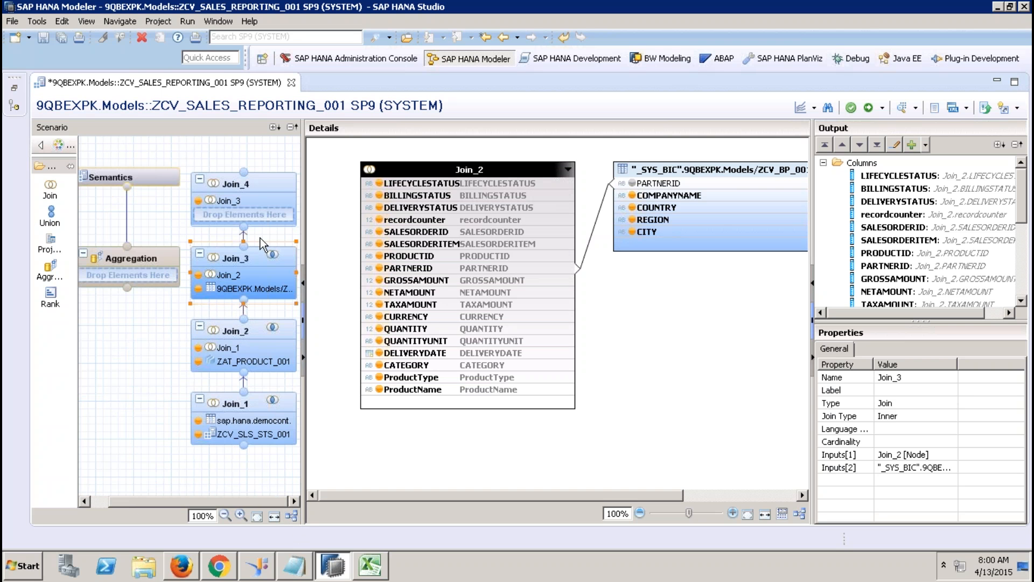
click(260, 181)
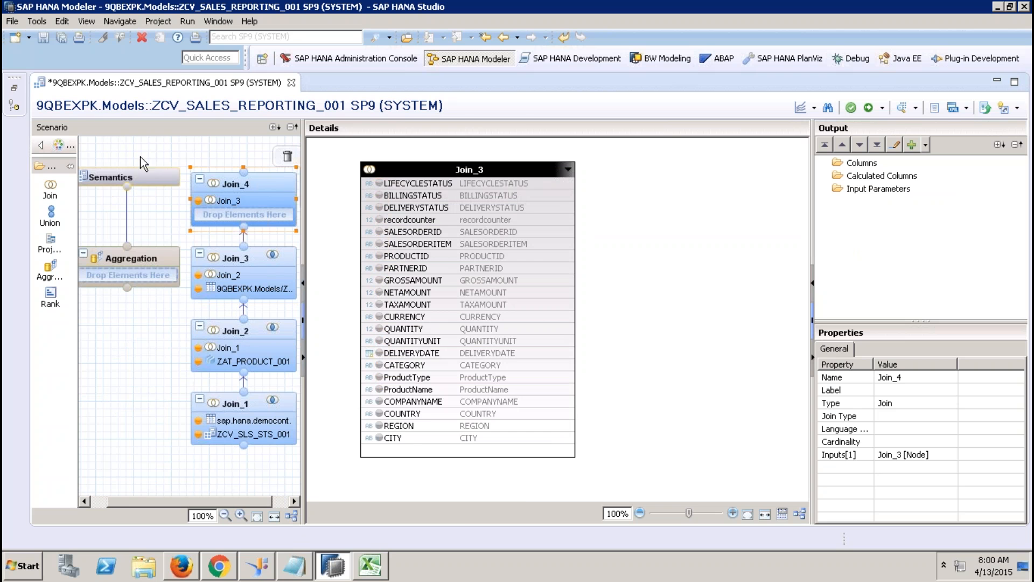
Step: Add ZCV_TIME_001 as Join_4's second input, joined from DELIVERYDATE to DATE_SQL
click(14, 88)
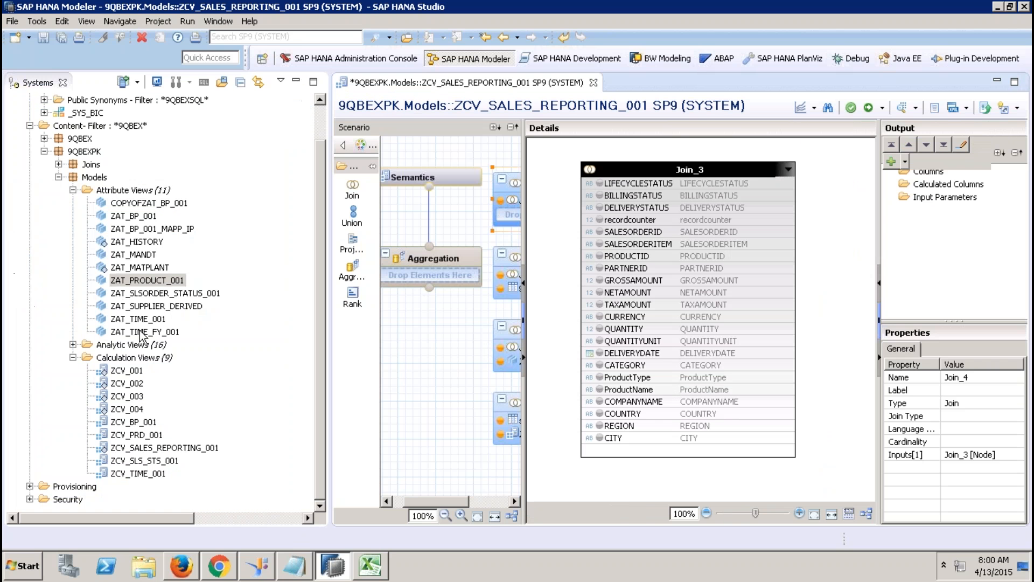
click(159, 474)
drag(159, 474, 508, 208)
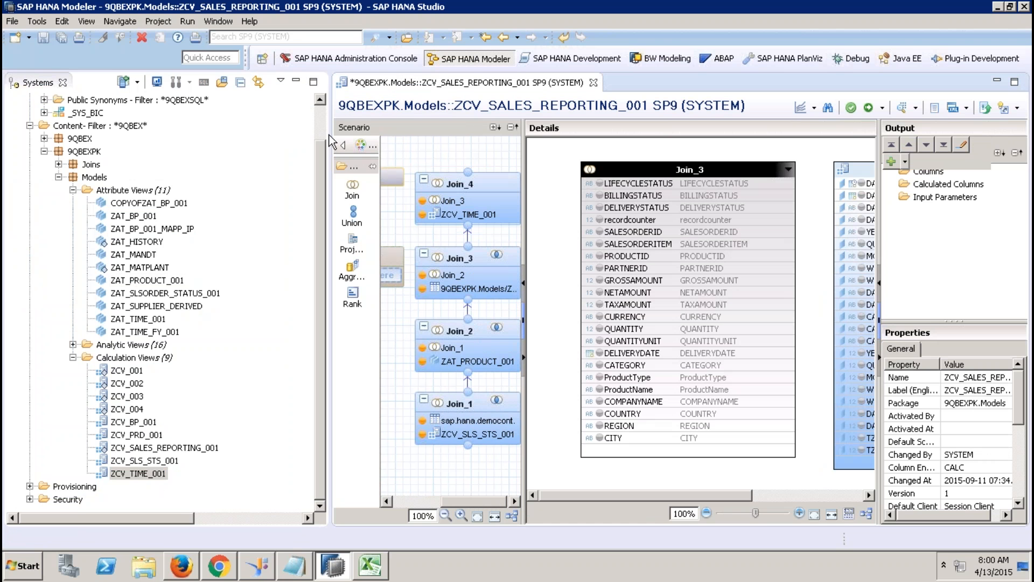
click(296, 82)
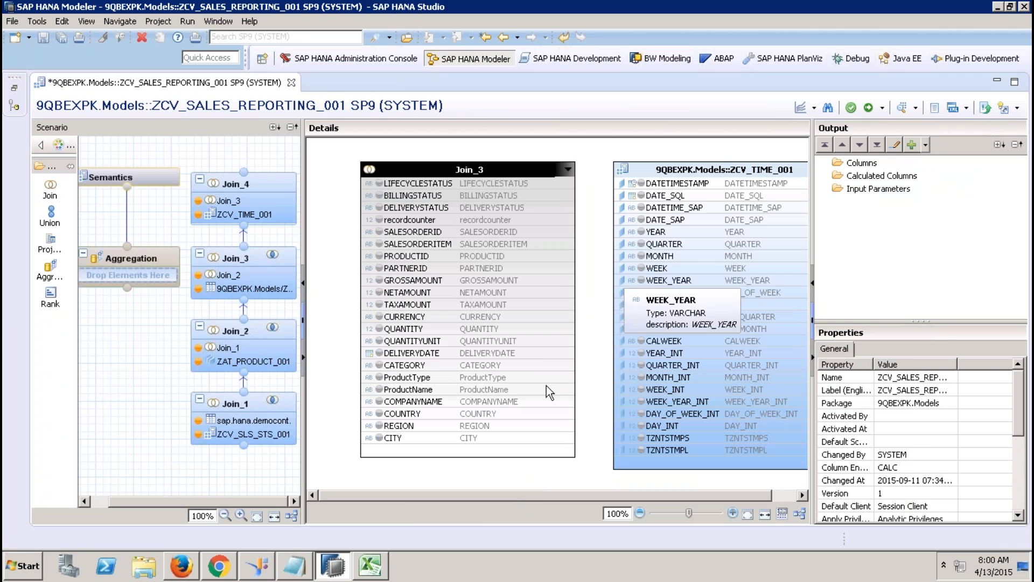
drag(546, 351, 616, 198)
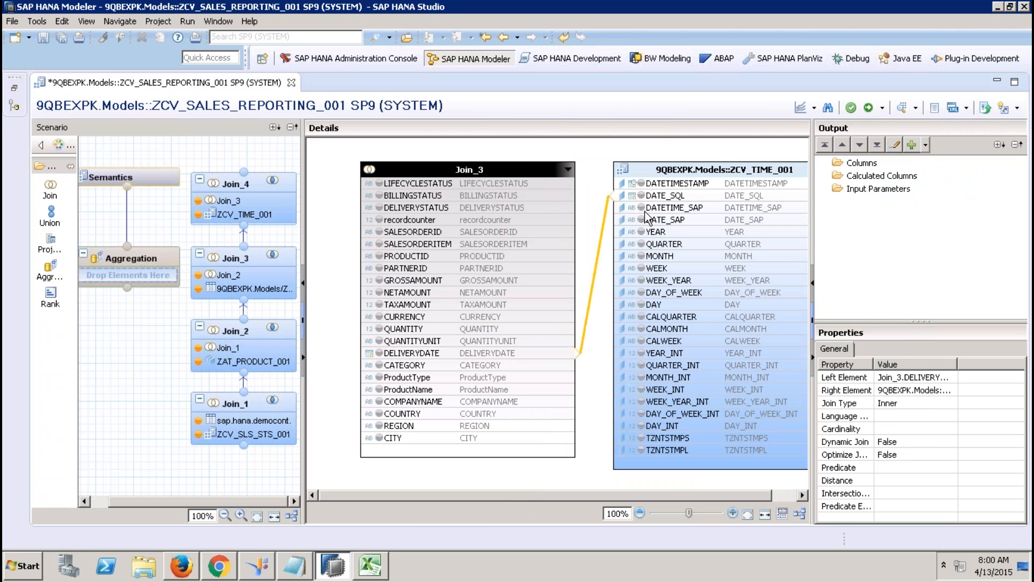
click(412, 183)
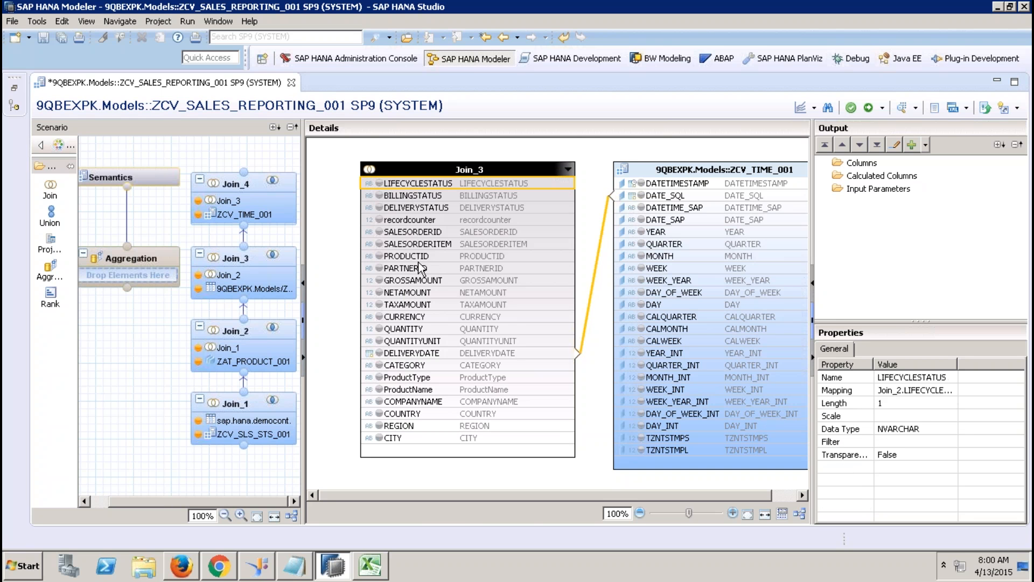
Step: Add all Join_3 columns plus YEAR, QUARTER, MONTH and WEEK to Join_4's output
shift+click(410, 439)
right_click(411, 442)
click(448, 449)
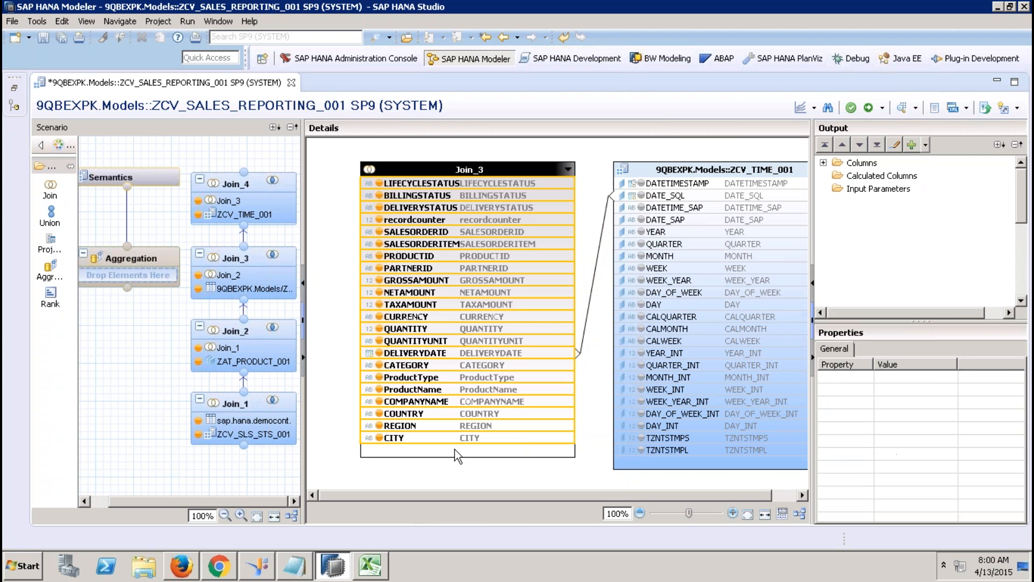
click(641, 232)
click(641, 244)
click(641, 256)
click(641, 268)
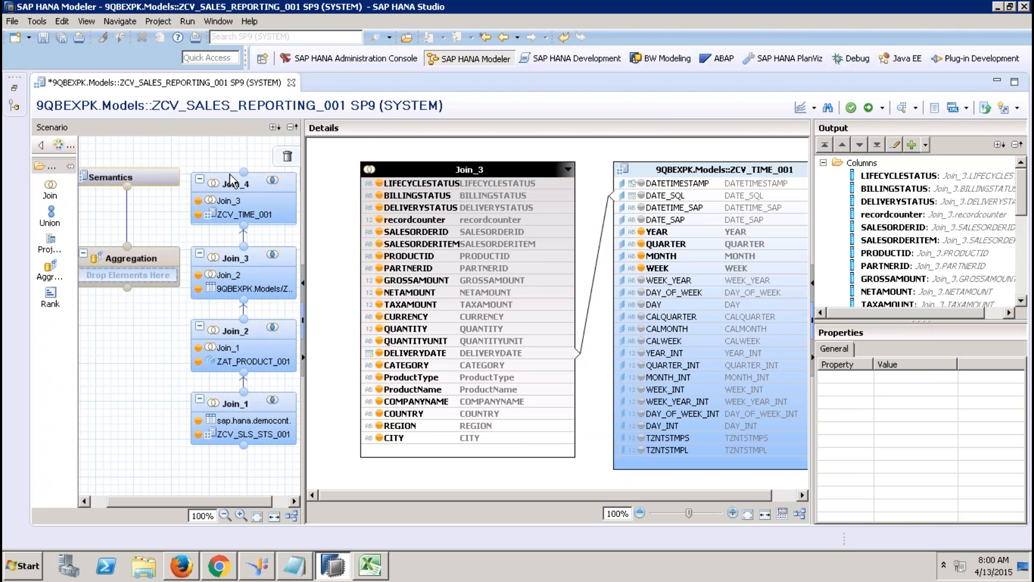
Step: Connect Join_4 into the Aggregation node and auto-layout the diagram
mouse_move(243, 172)
mouse_down()
mouse_move(168, 282)
mouse_move(134, 283)
mouse_up()
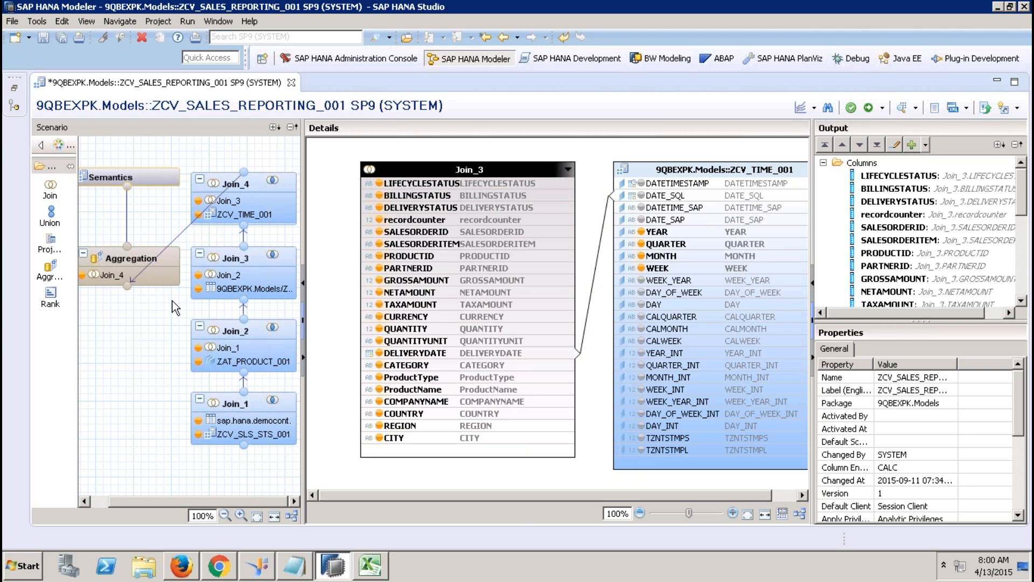
click(291, 516)
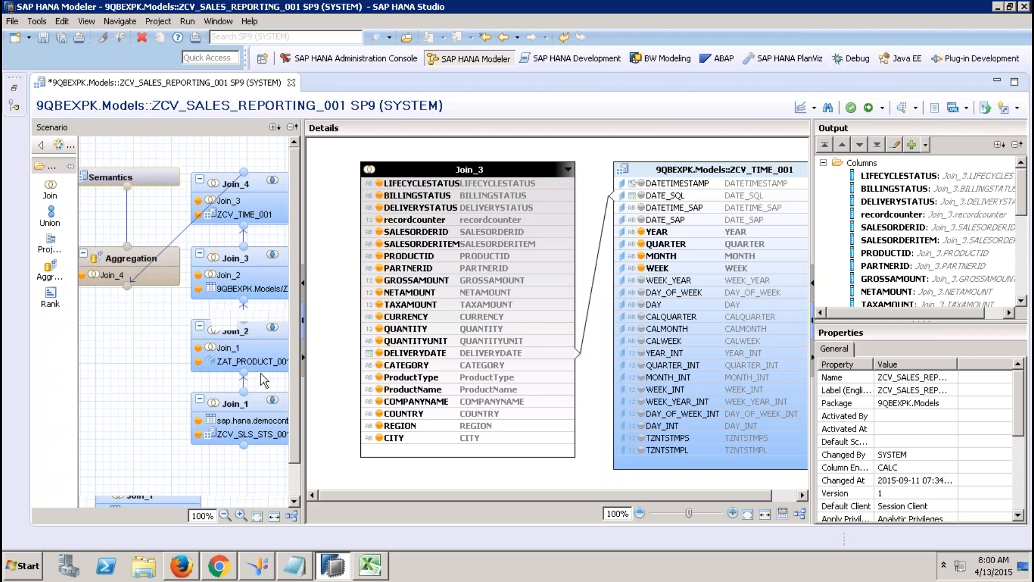
click(297, 481)
drag(295, 421, 291, 303)
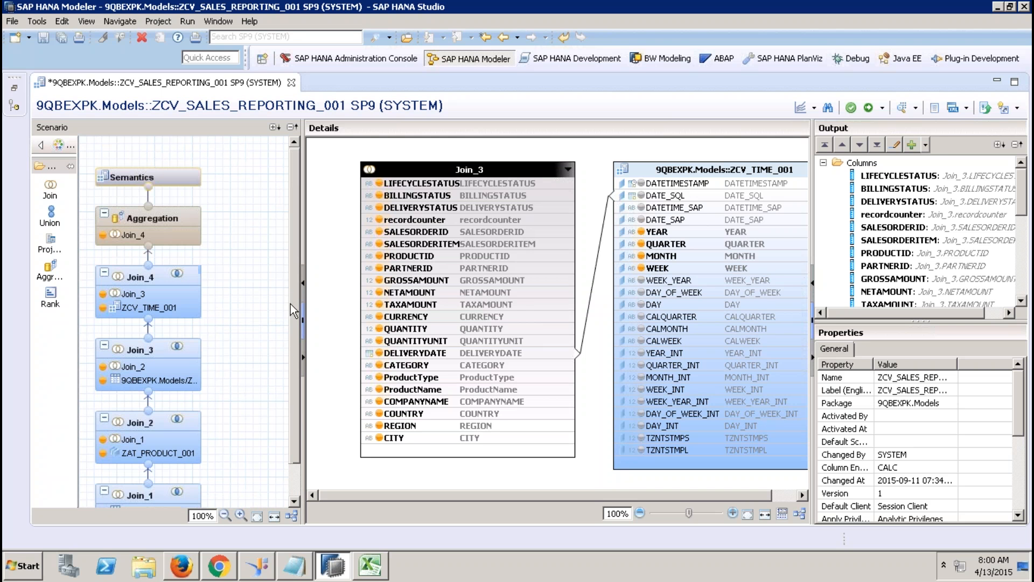
Step: In Aggregation, make GROSSAMOUNT, NETAMOUNT, TAXAMOUNT, QUANTITY and recordcounter aggregated measures
click(184, 220)
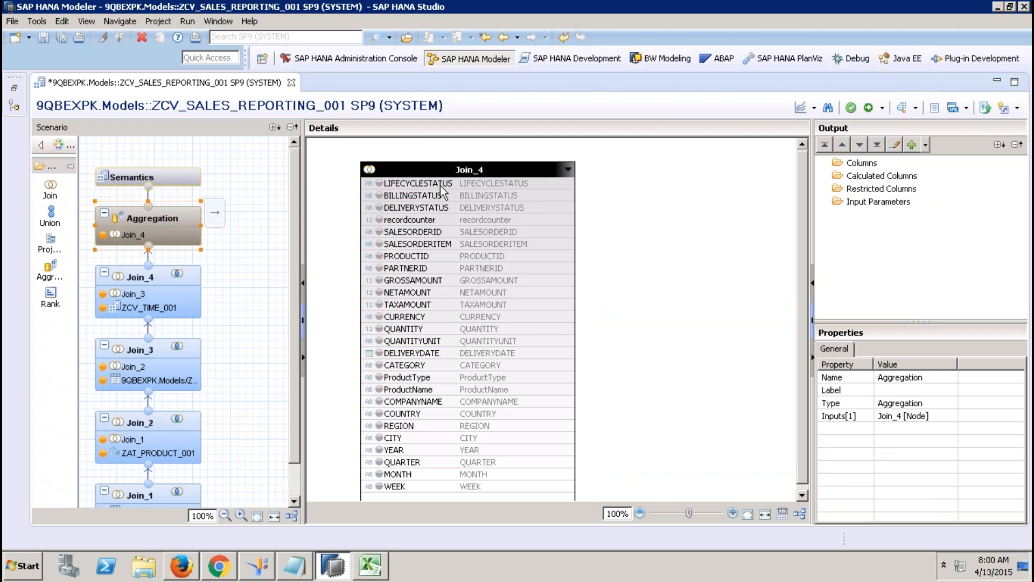
click(434, 281)
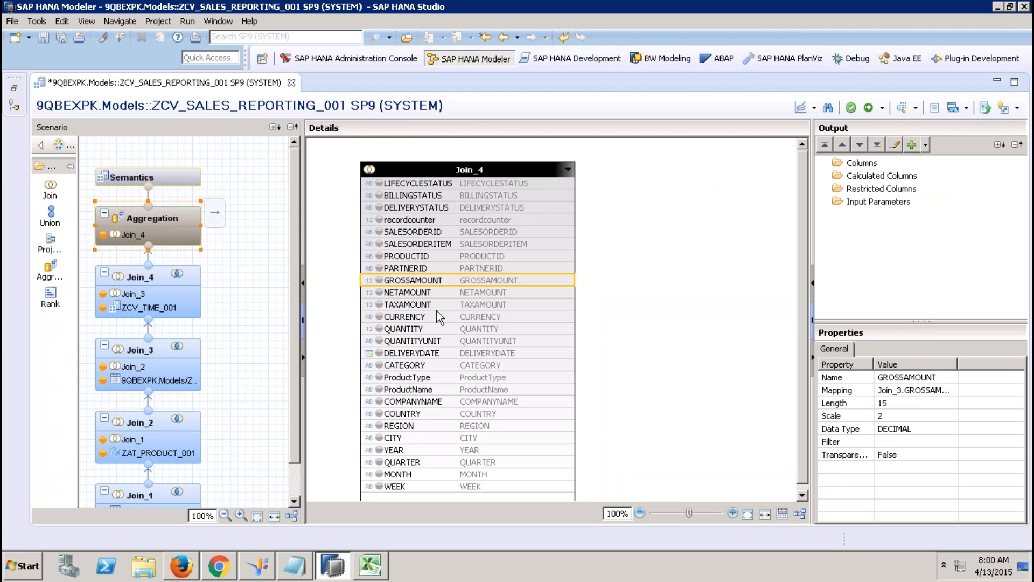
shift+click(436, 305)
right_click(437, 305)
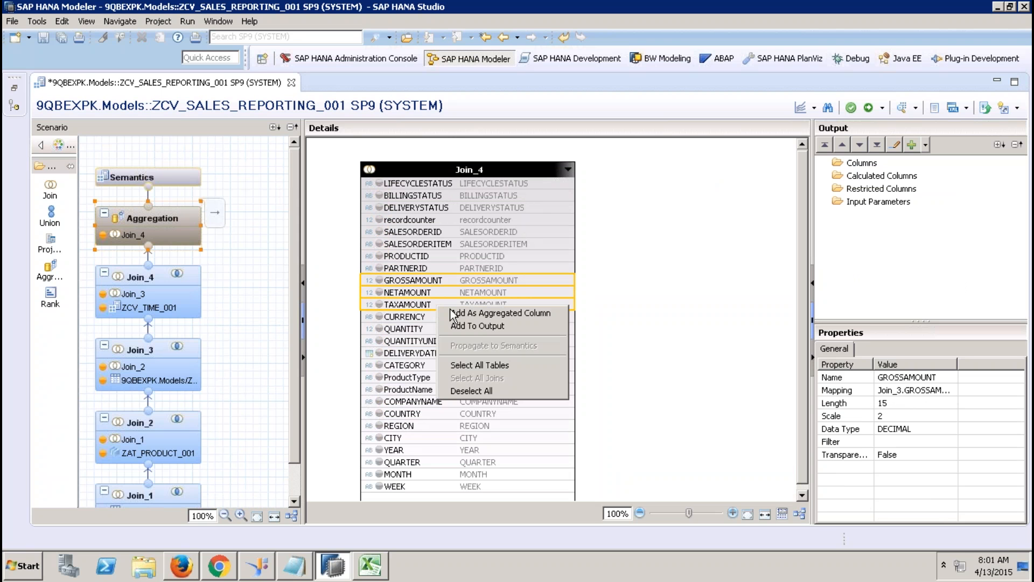
click(485, 313)
click(429, 328)
right_click(429, 328)
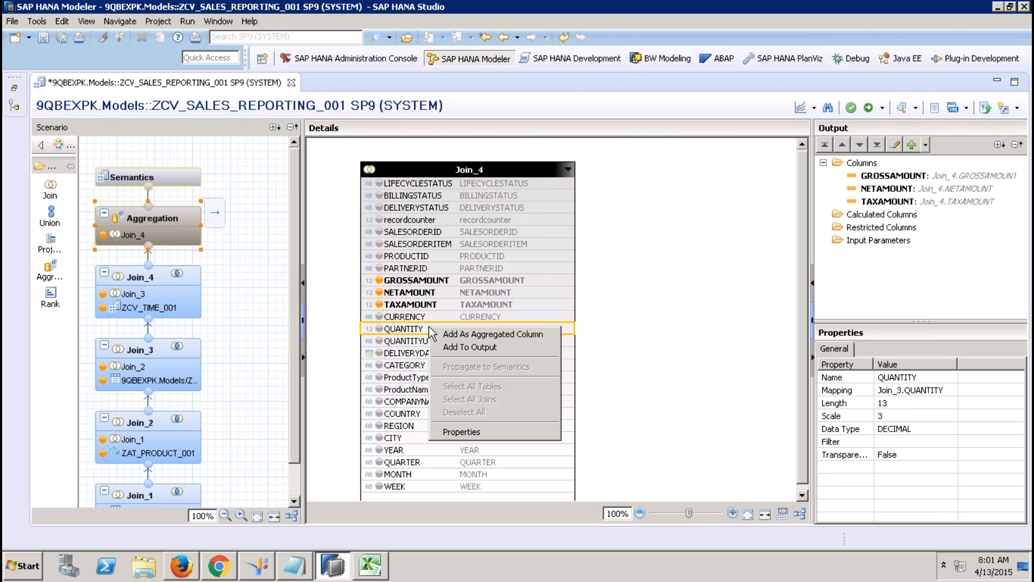
click(470, 334)
click(428, 222)
right_click(428, 222)
click(455, 229)
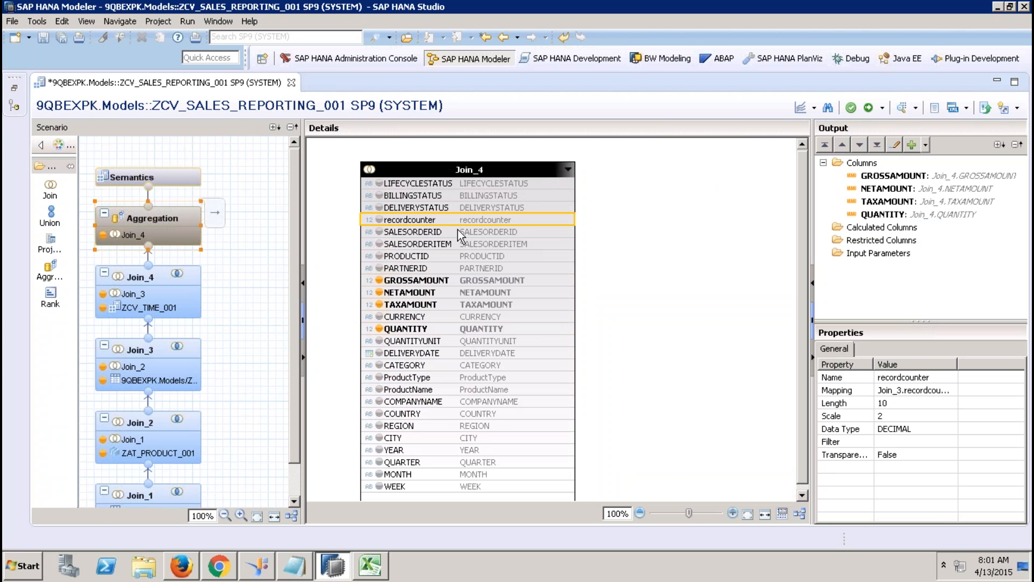
Step: Add LIFECYCLESTATUS through DELIVERYSTATUS and SALESORDERID through PARTNERID to the Aggregation output
click(429, 185)
shift+click(432, 210)
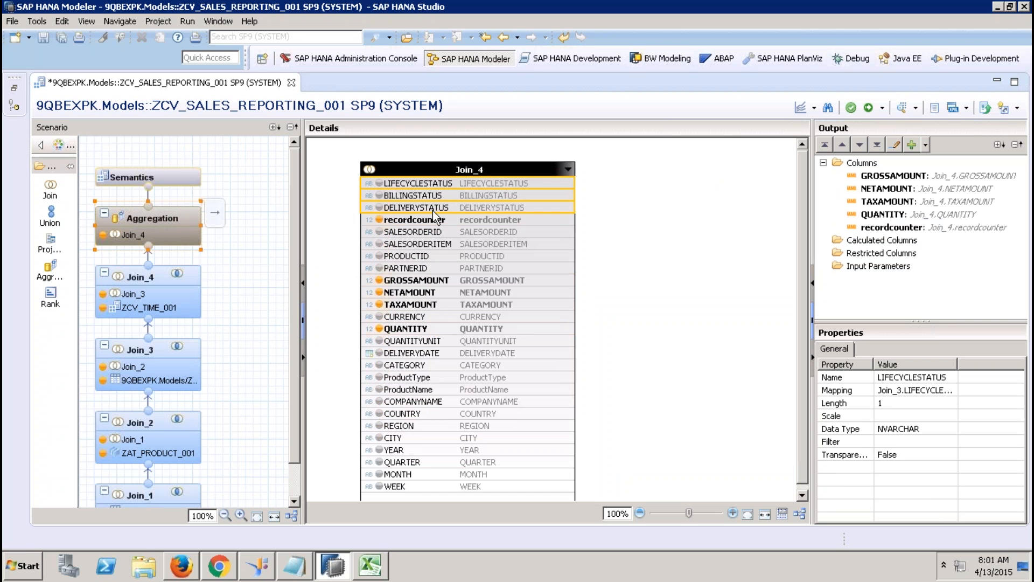
right_click(432, 211)
click(473, 233)
click(440, 232)
shift+click(440, 269)
right_click(440, 269)
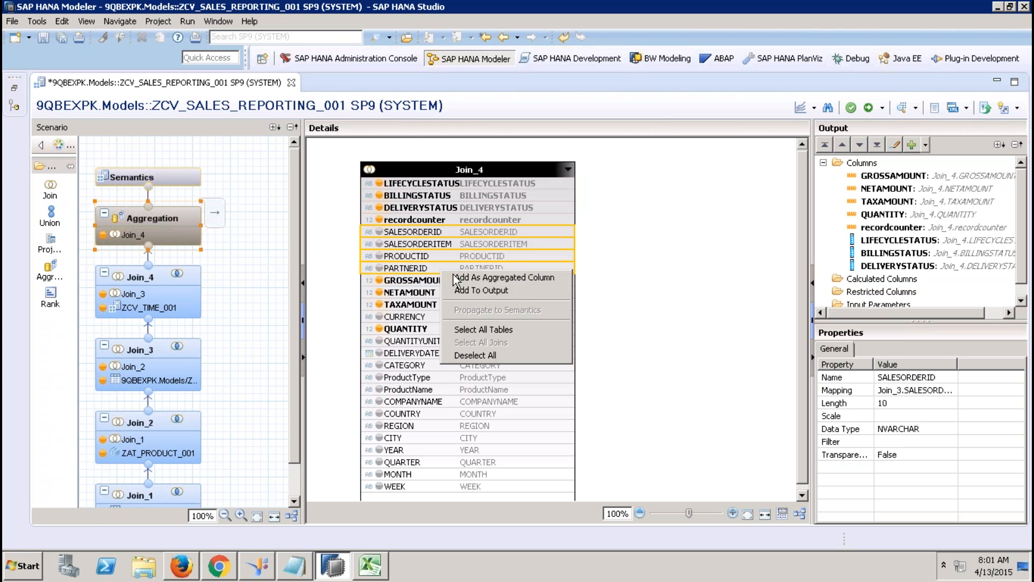
click(484, 290)
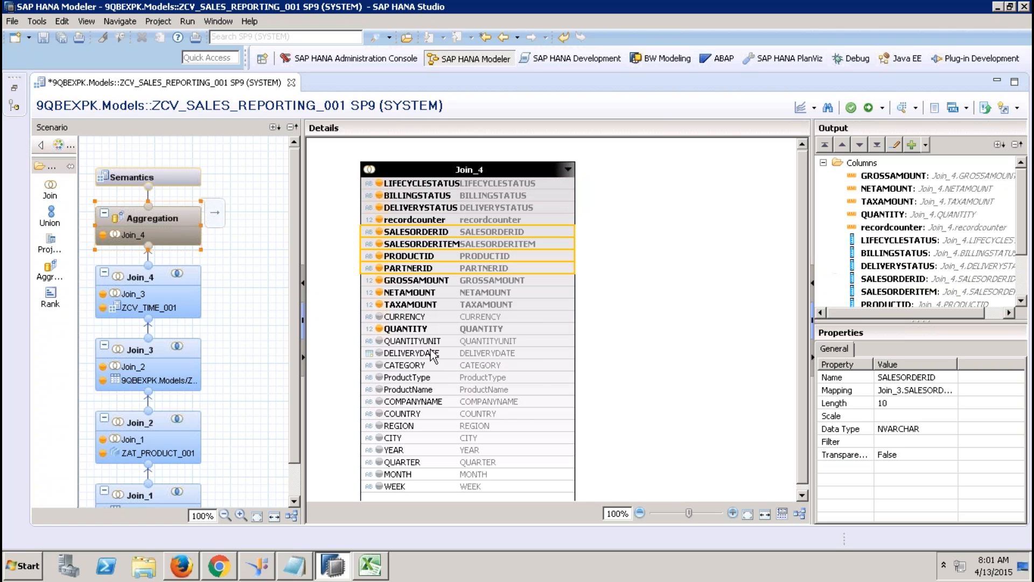
Step: Add CURRENCY and QUANTITYUNIT through WEEK to the Aggregation output
right_click(408, 315)
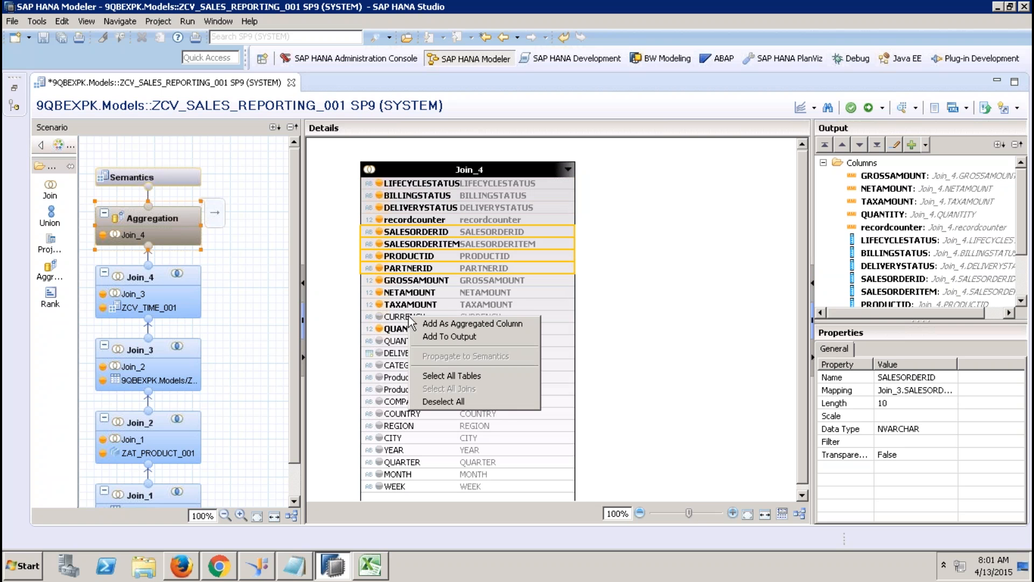
click(563, 316)
right_click(563, 314)
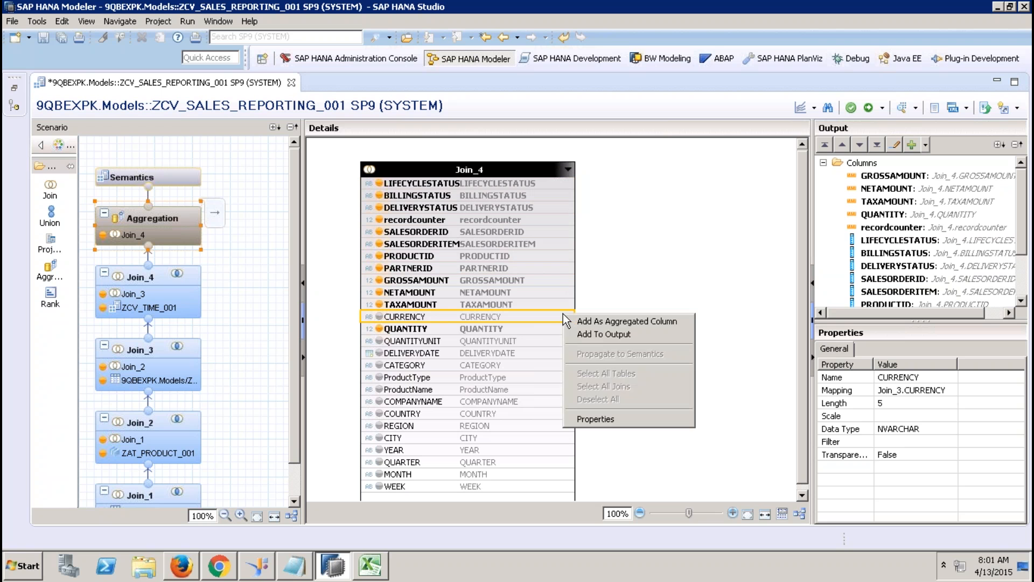
click(602, 335)
click(486, 342)
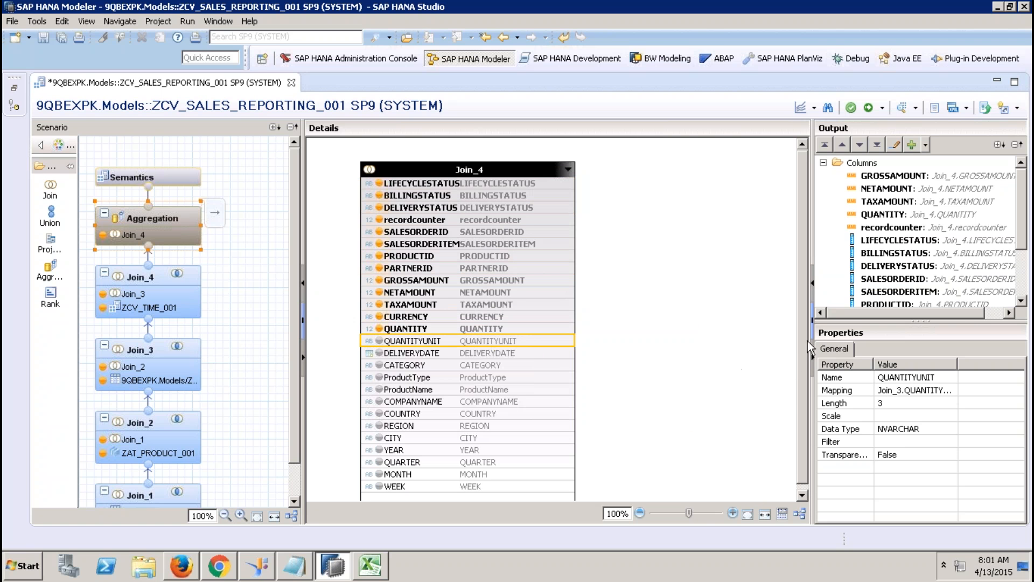
drag(800, 339, 800, 395)
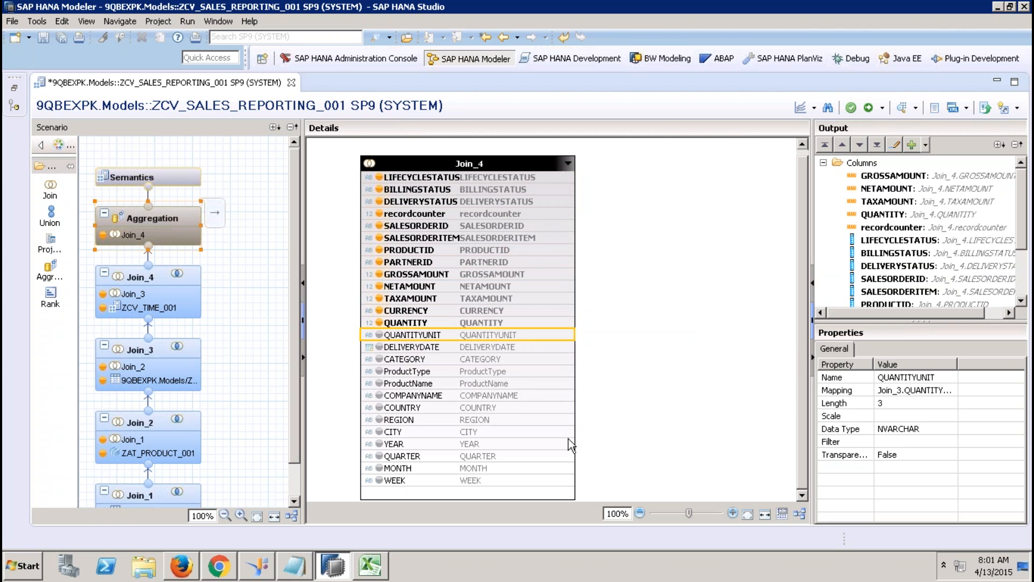
shift+click(519, 481)
right_click(519, 481)
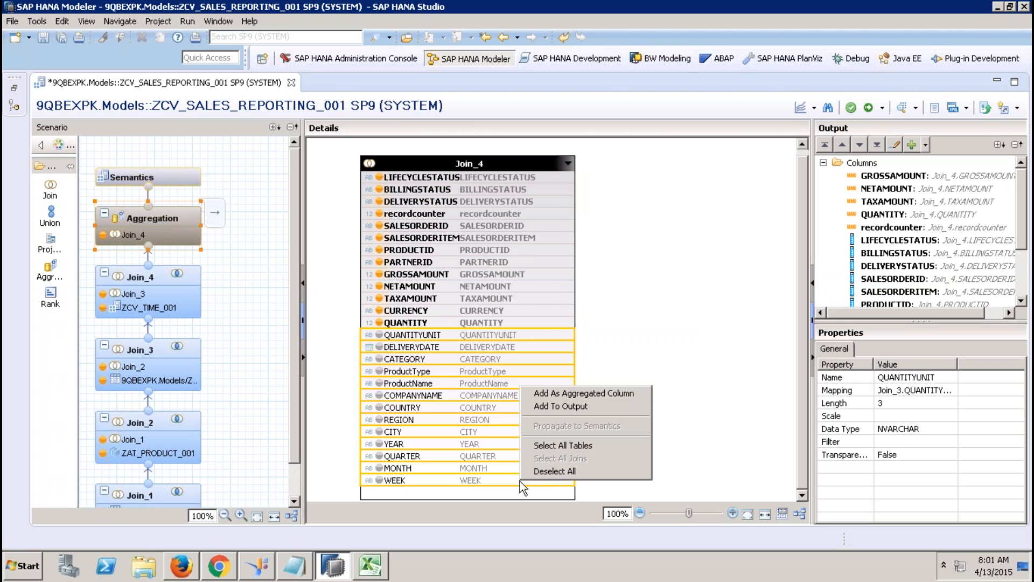
click(558, 406)
click(180, 173)
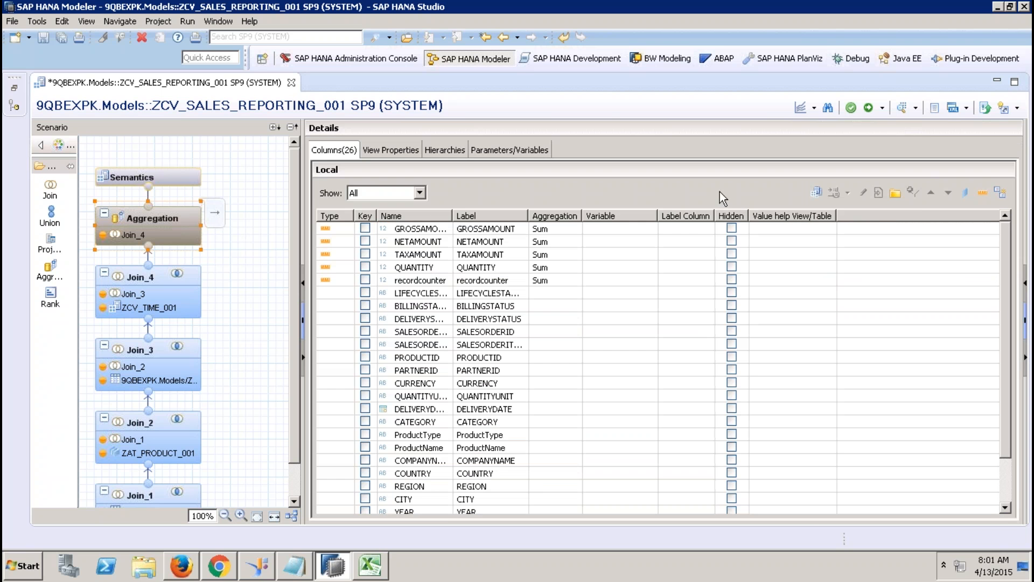
Step: Auto-assign attribute and measure types, change DELIVERYDATE to Attribute, and show the Hierarchies list
click(1001, 193)
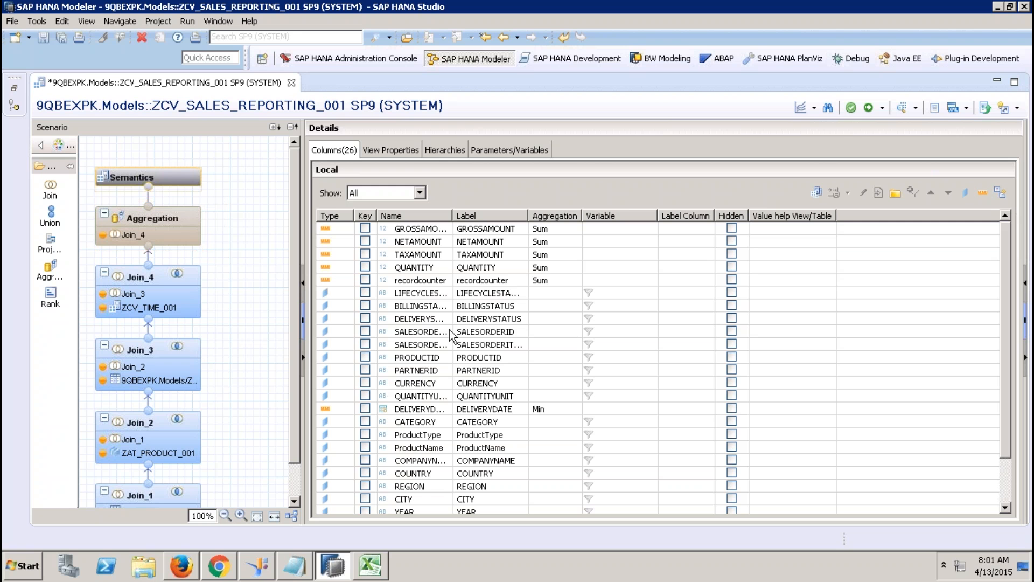
click(341, 407)
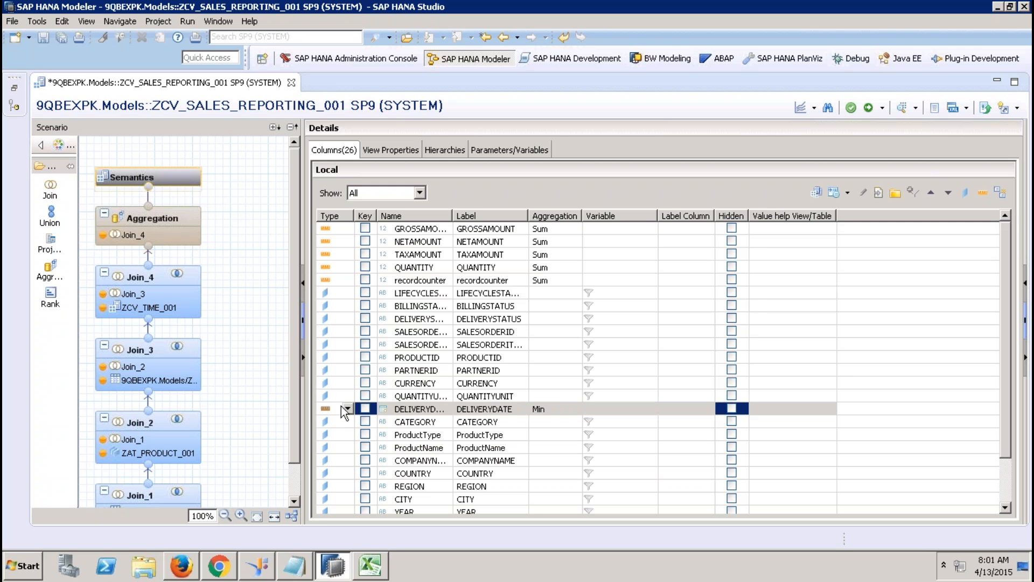
click(347, 409)
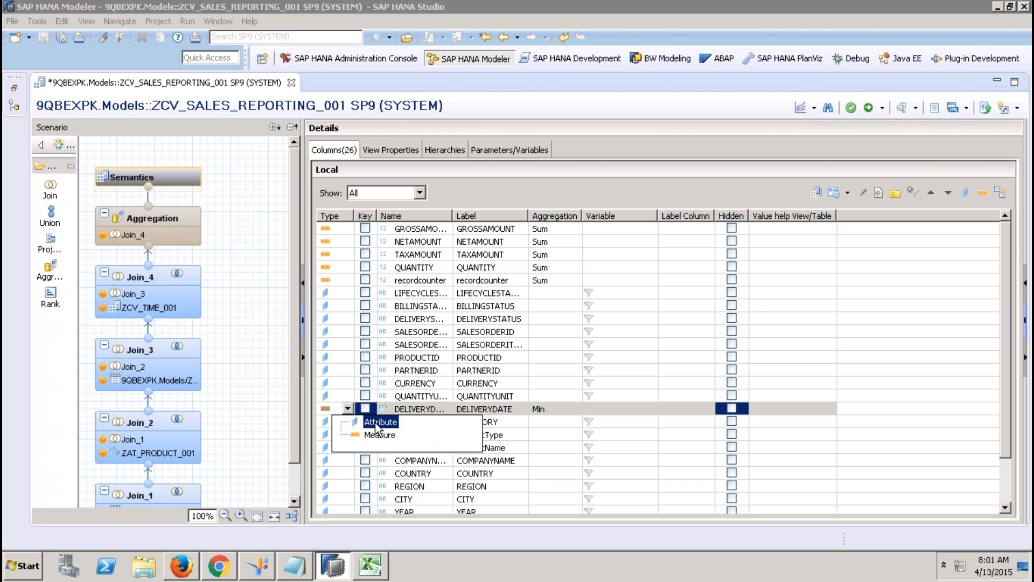
click(375, 423)
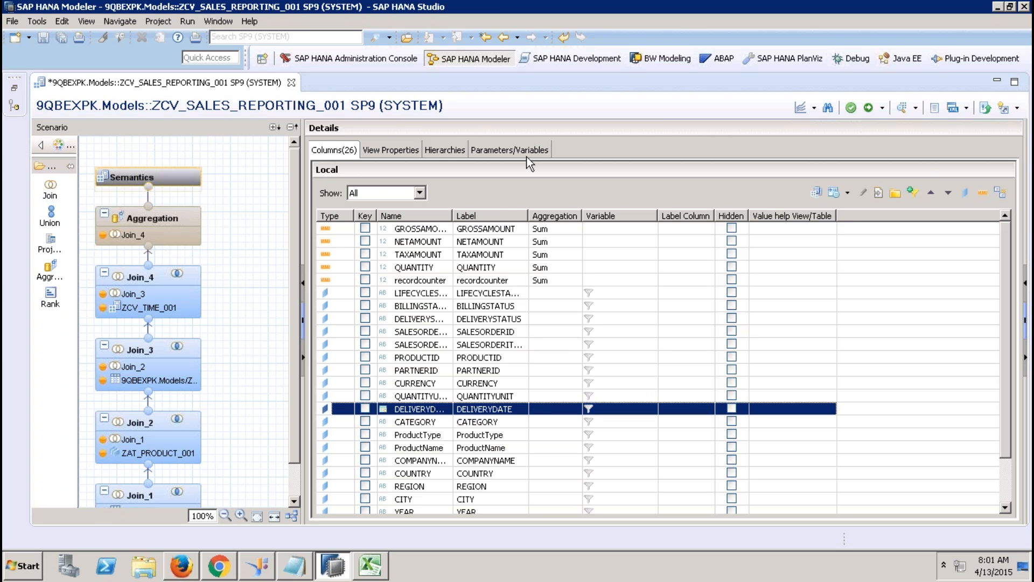
click(455, 149)
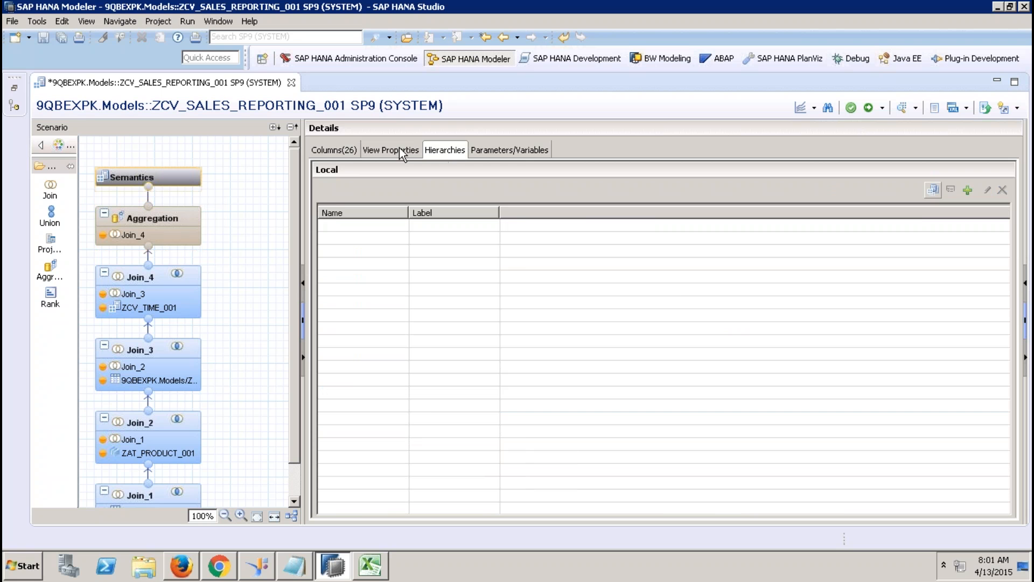
click(399, 148)
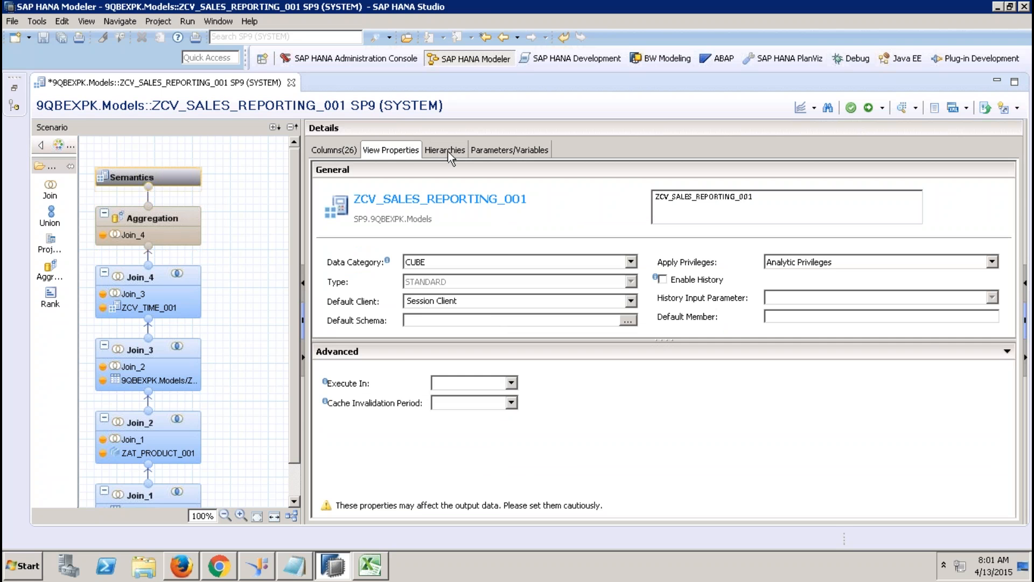
click(447, 151)
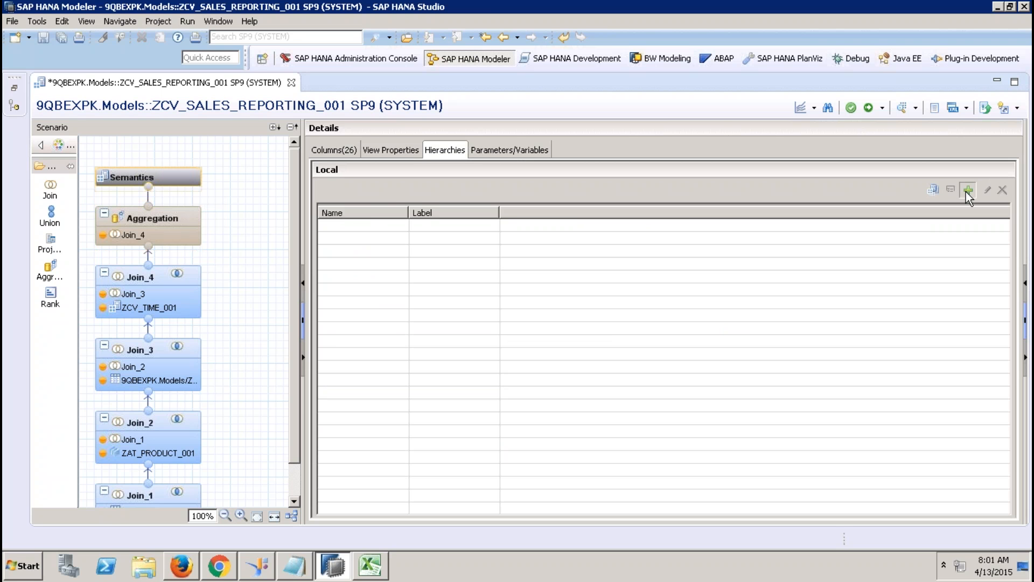
Step: Create a hierarchy named YCUST_HIER with REGION as level 1
click(968, 190)
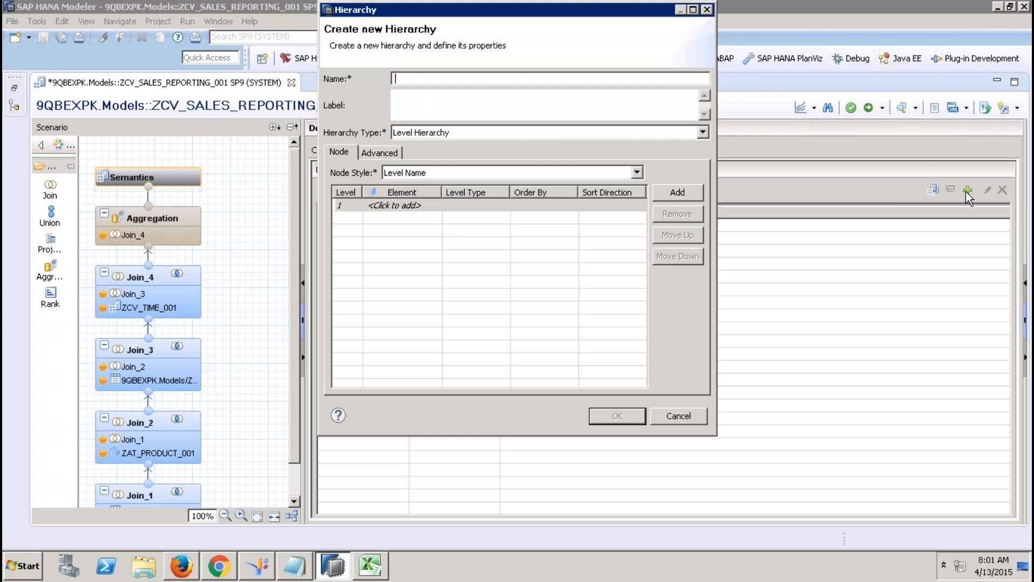
click(697, 411)
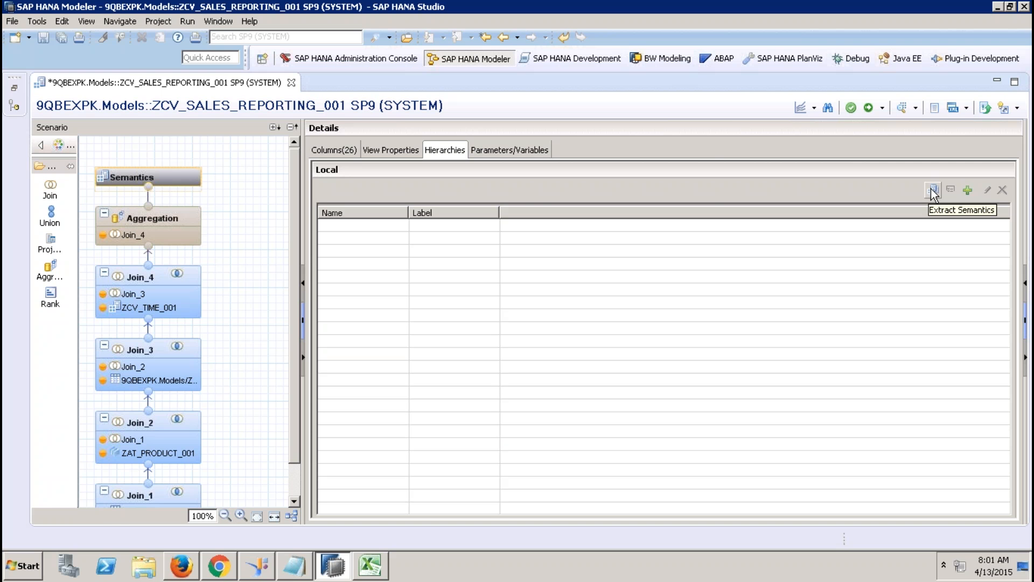
click(967, 190)
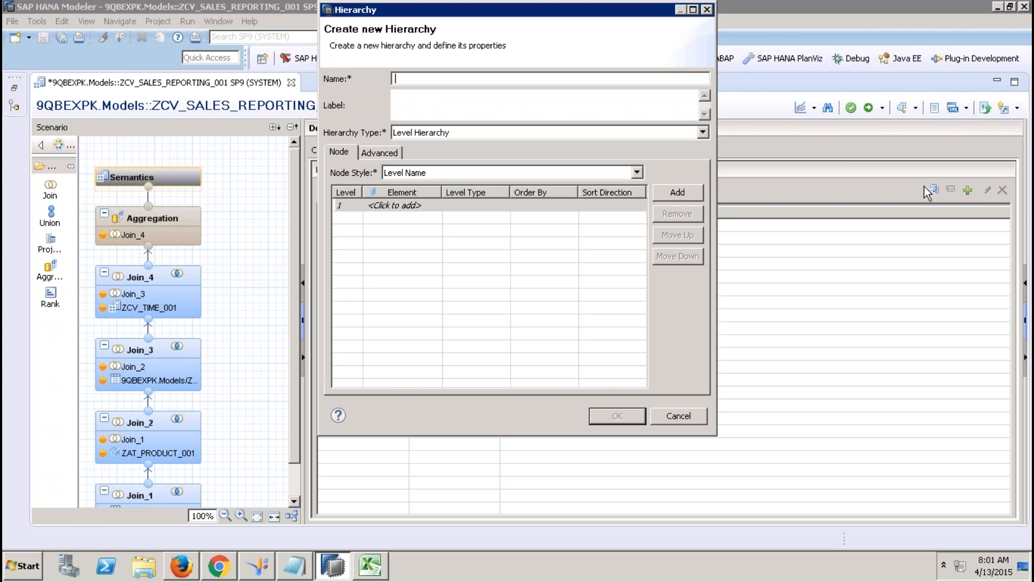
text(YCUST_HIER)
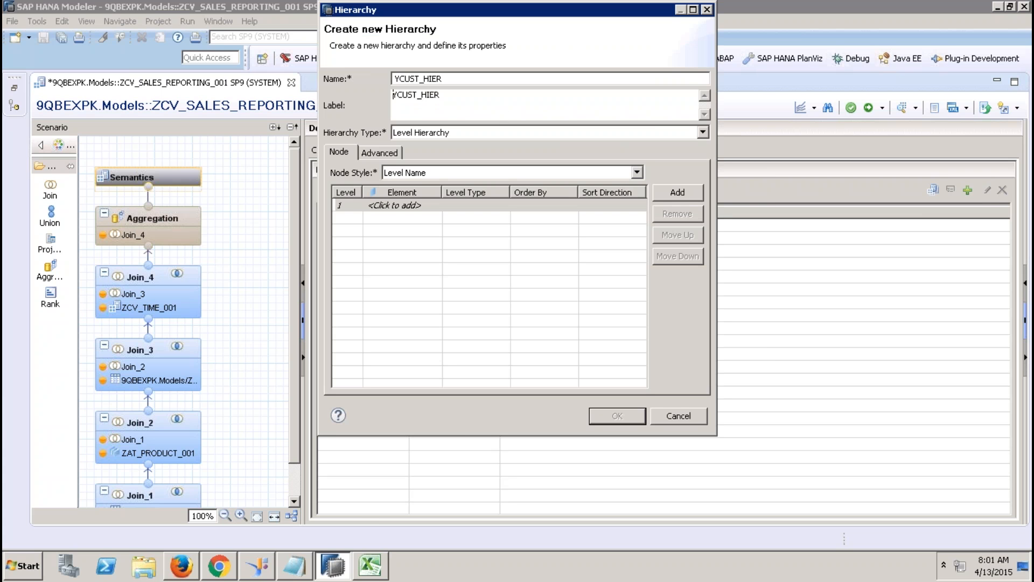
click(383, 205)
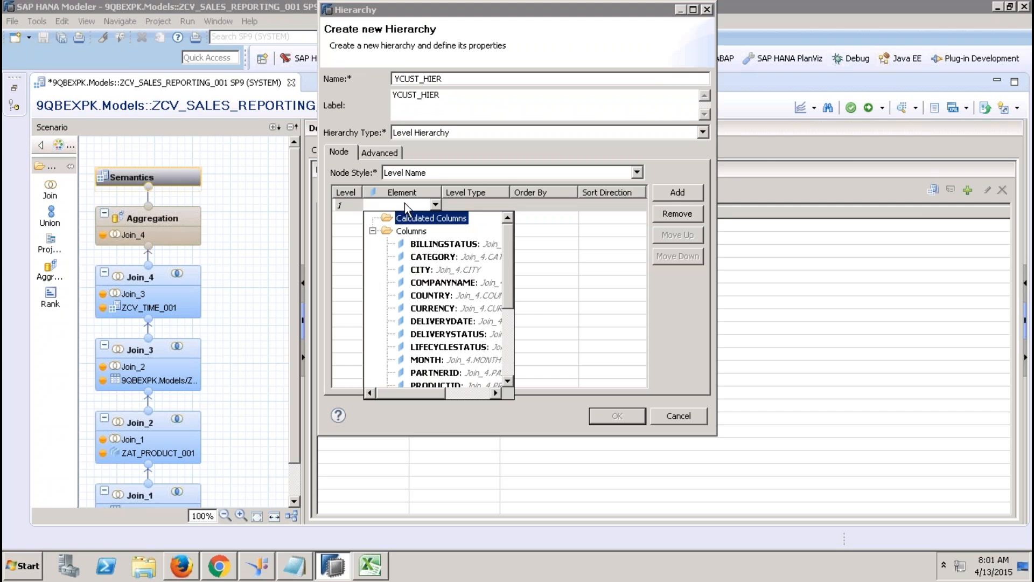
click(508, 335)
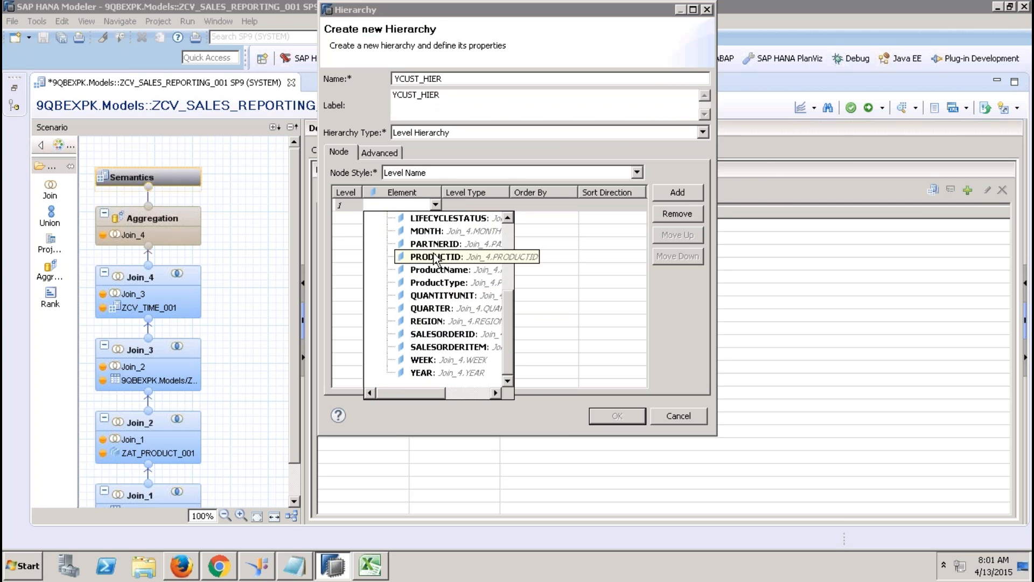
key(r)
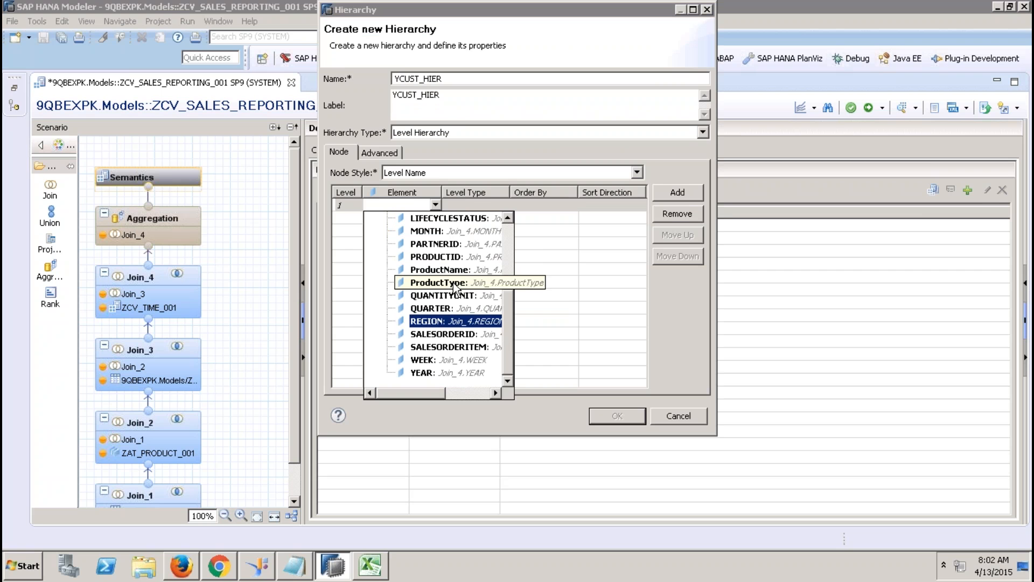
click(441, 322)
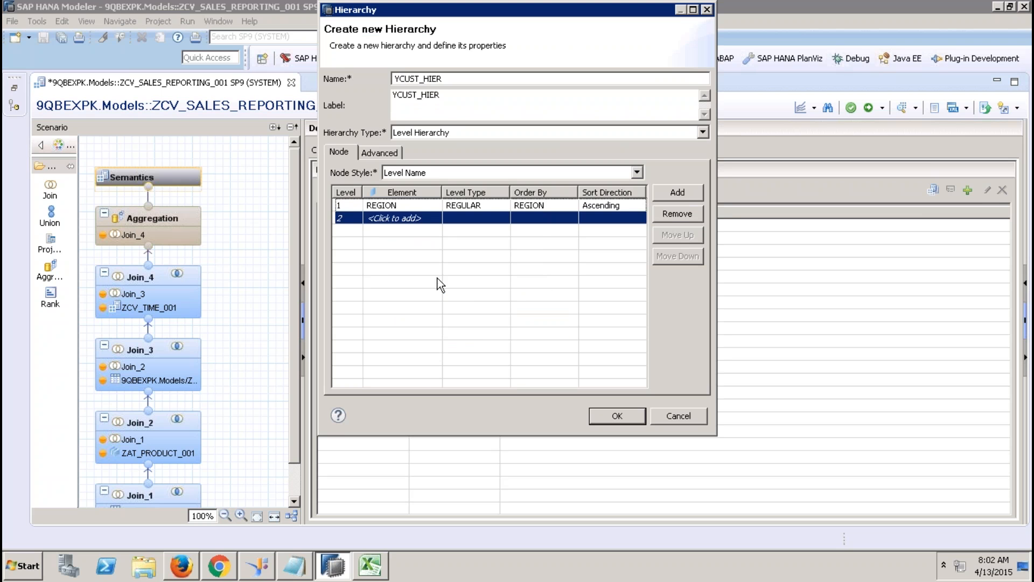
Step: Add COUNTRY, CITY and PARTNERID as YCUST_HIER levels 2 to 4
click(430, 221)
click(434, 217)
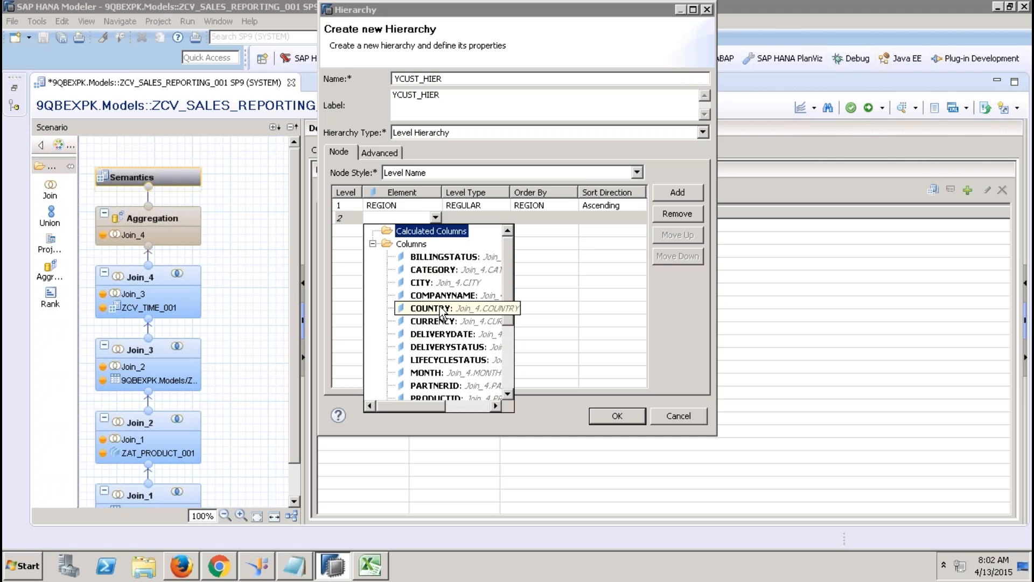
click(441, 308)
click(434, 231)
click(435, 230)
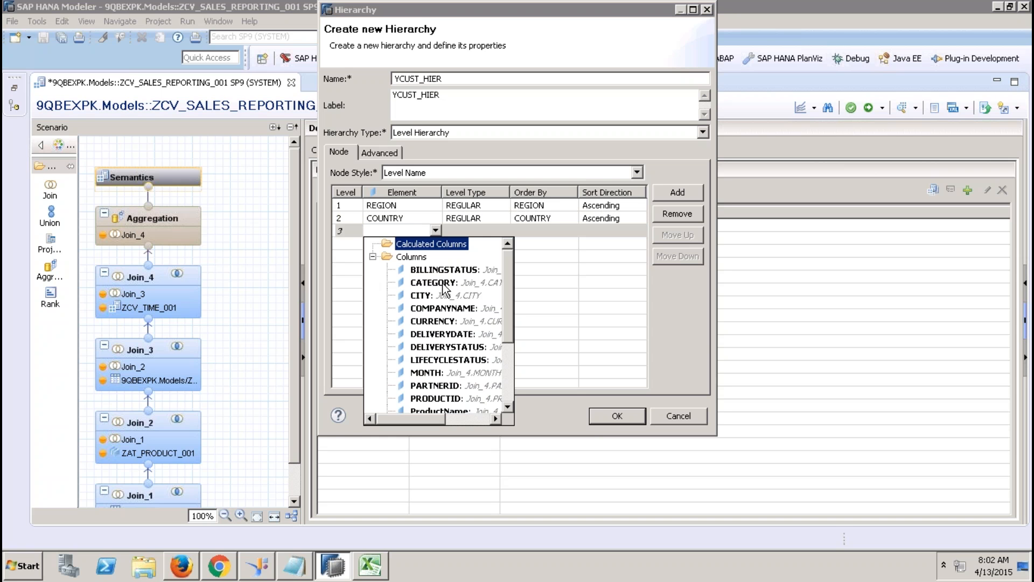
click(431, 295)
click(432, 245)
click(434, 244)
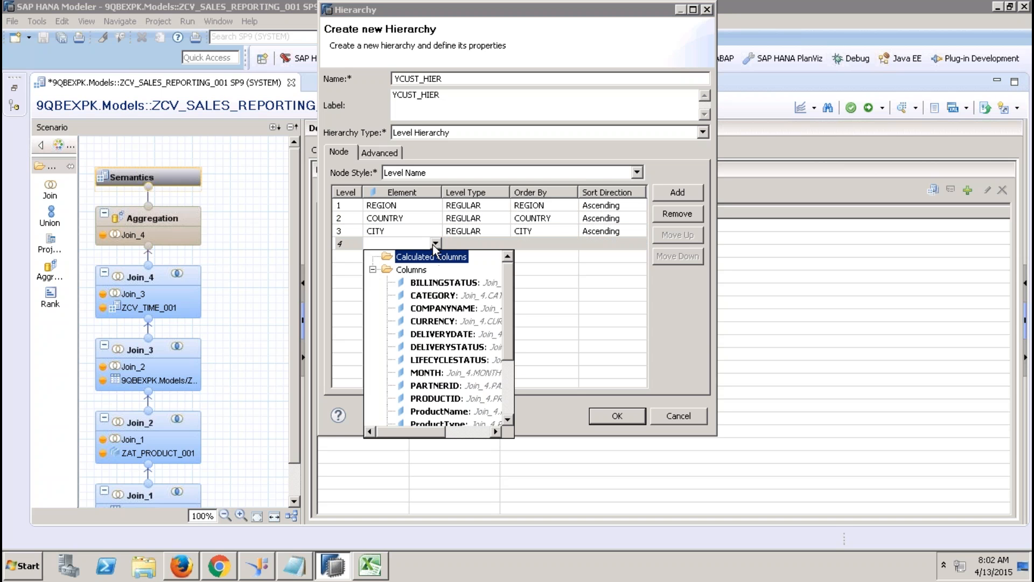
click(459, 387)
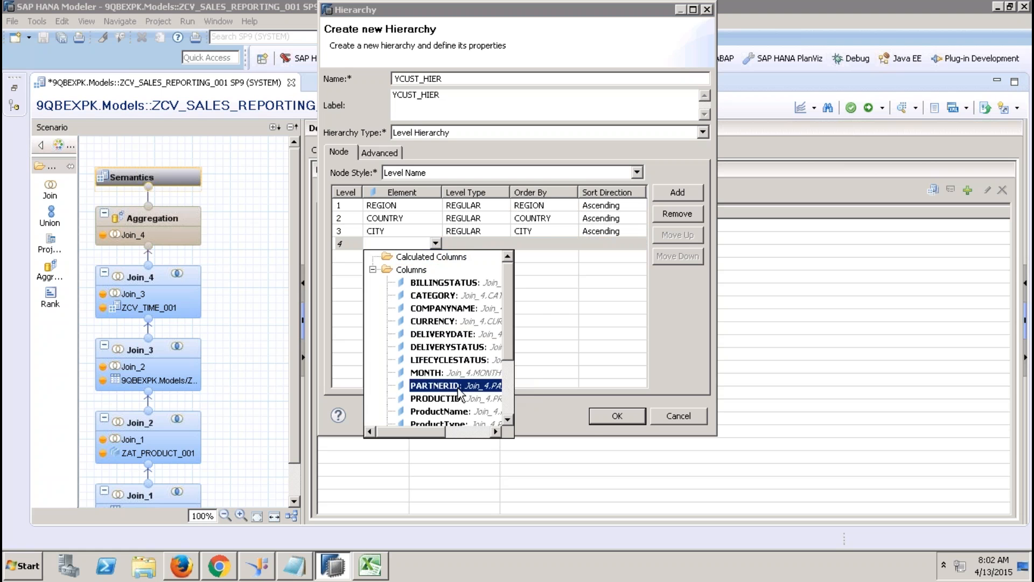
click(458, 387)
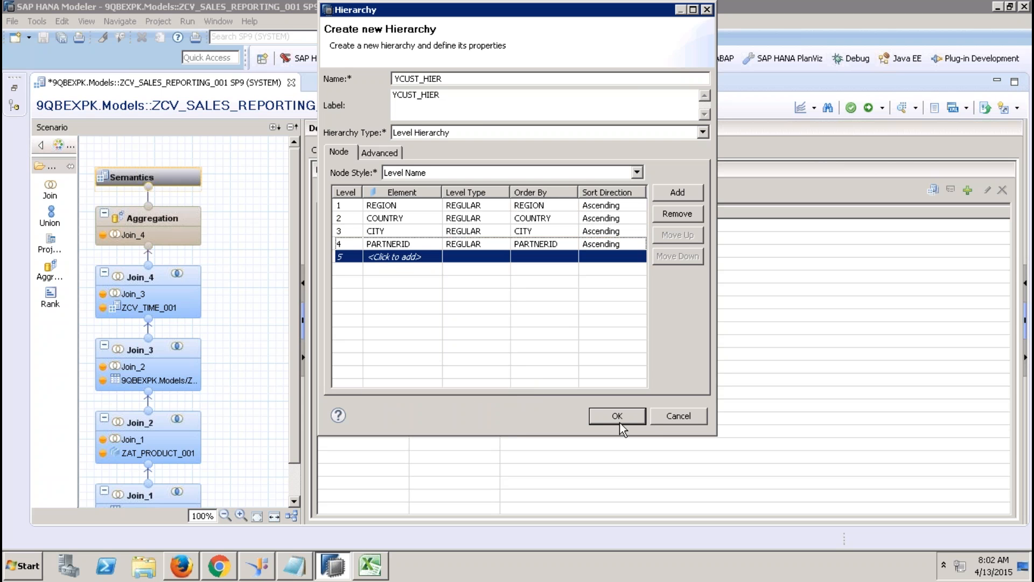
Step: Enable Multiple Parent in YCUST_HIER's advanced settings and save the hierarchy
click(393, 156)
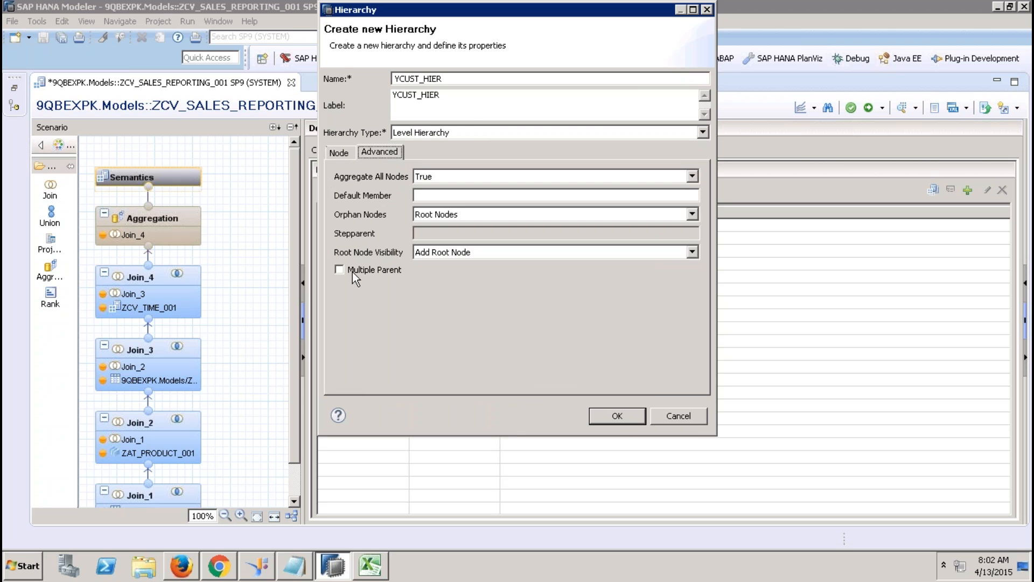
click(351, 269)
click(621, 419)
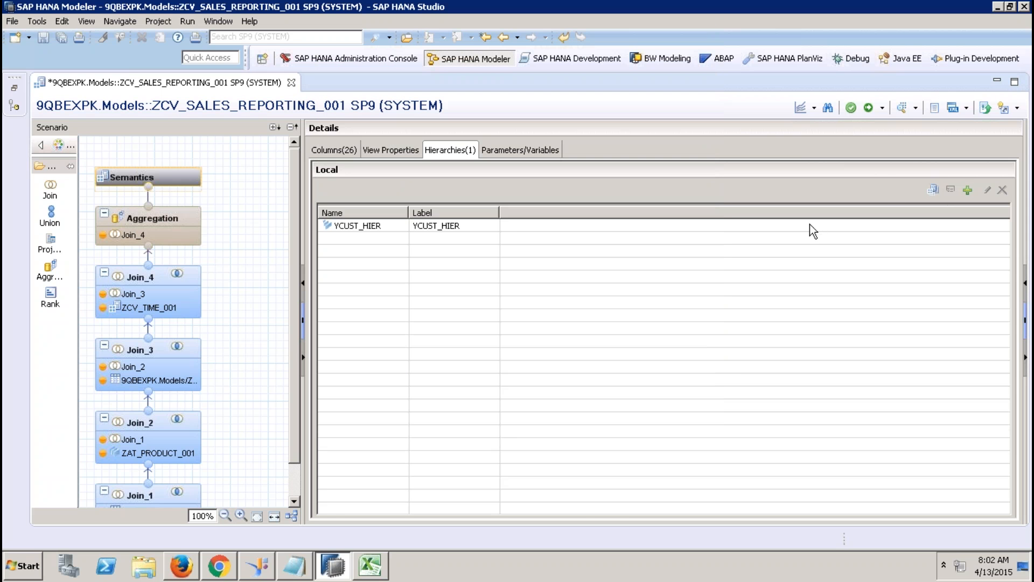
Step: Activate the calculation view and close the activation job log
click(868, 107)
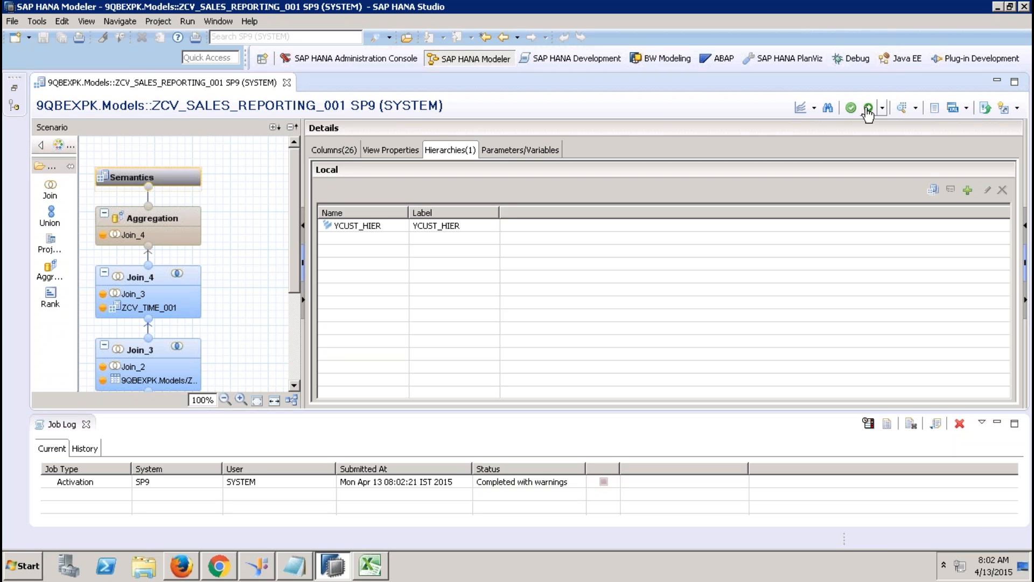
click(84, 430)
click(86, 425)
click(348, 148)
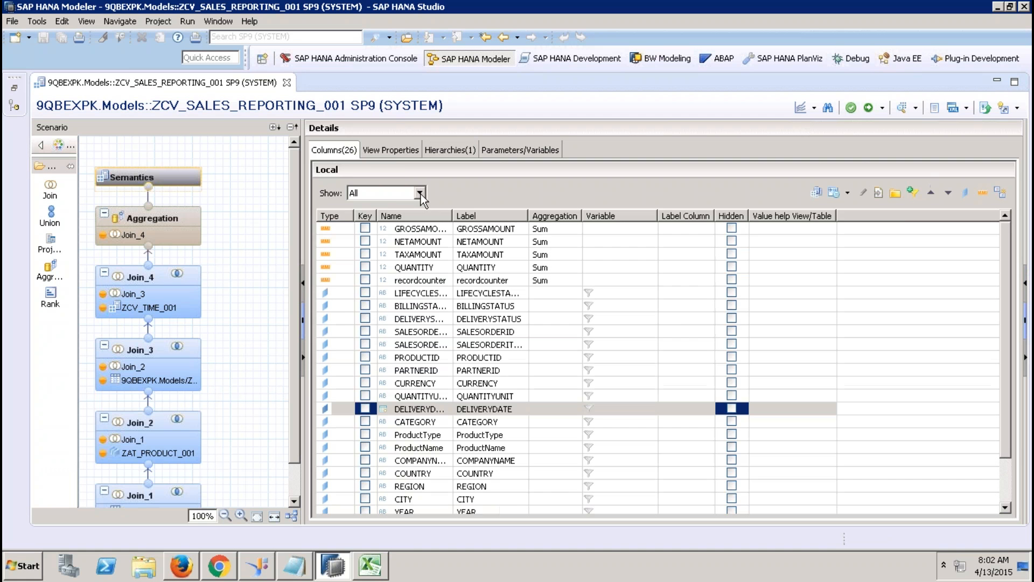
click(399, 152)
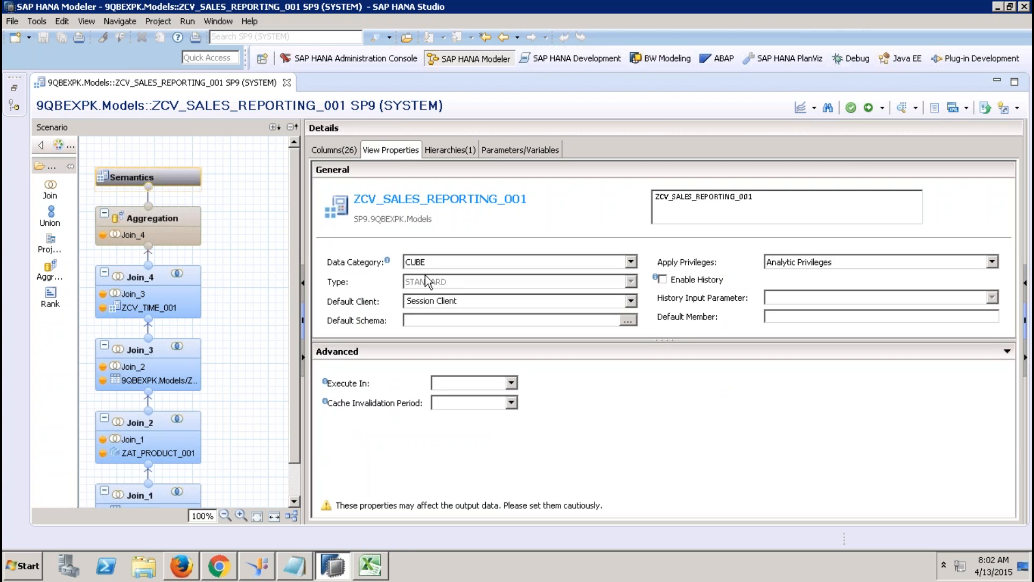
Step: Close the Book1 workbook without saving changes
click(370, 565)
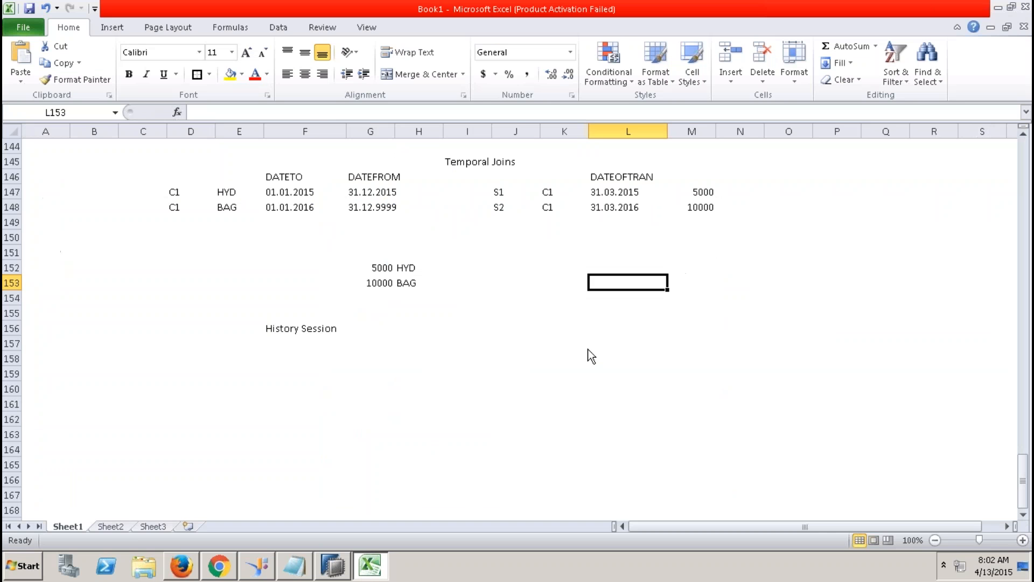
click(1022, 27)
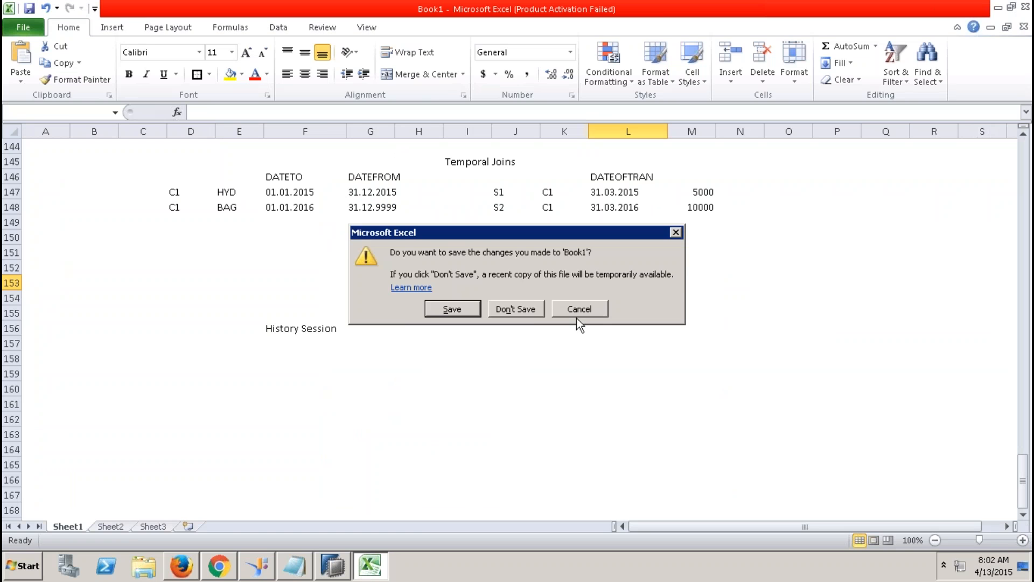
click(525, 310)
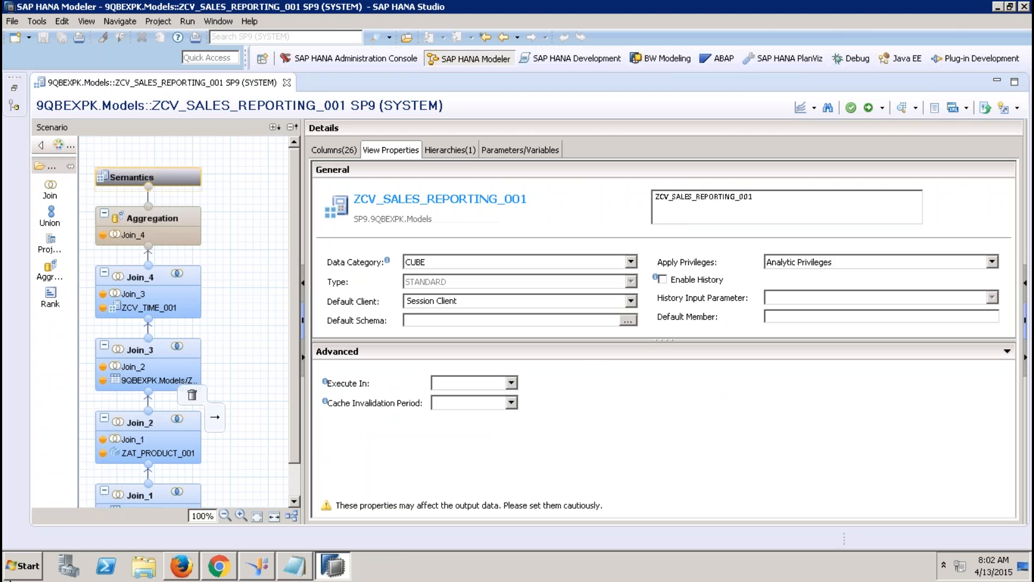
Step: Launch Analysis for Microsoft Excel from SAP Business Intelligence in the Start menu
key(super)
click(60, 509)
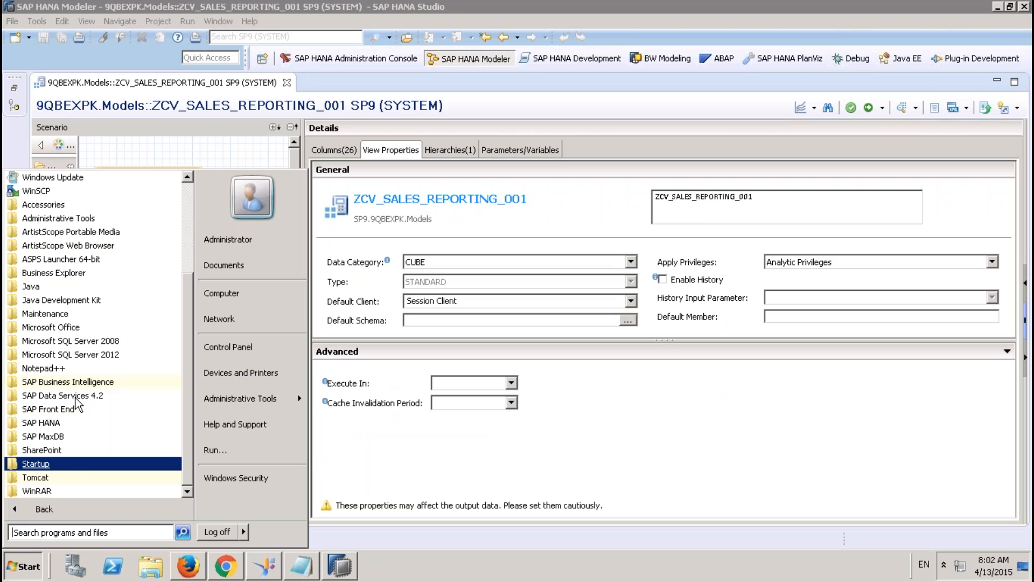
click(69, 383)
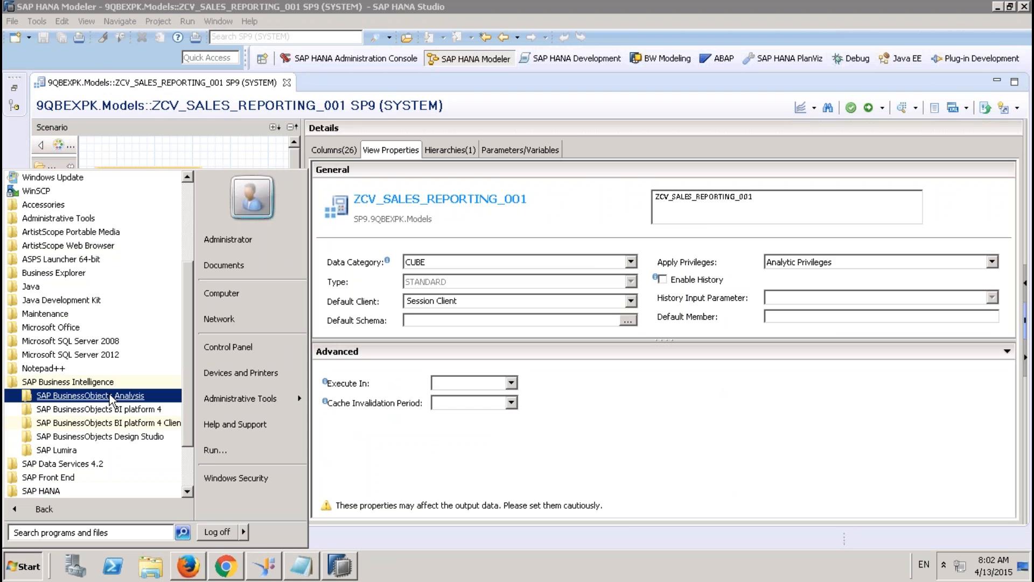
click(83, 395)
click(100, 409)
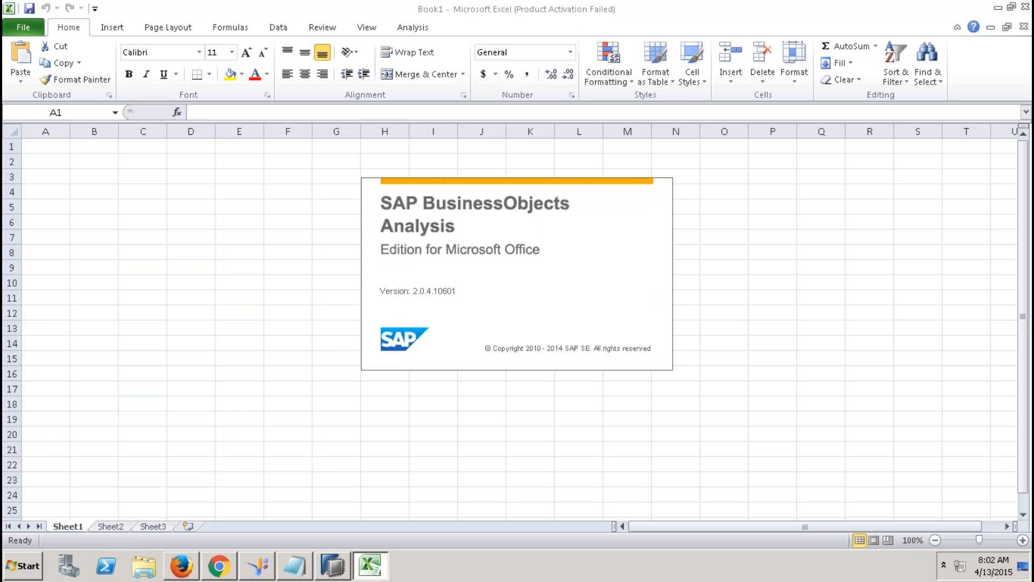
Step: Choose to select a data source and log on to 9QBEXCONNECTION TO HANA with the account password
click(415, 31)
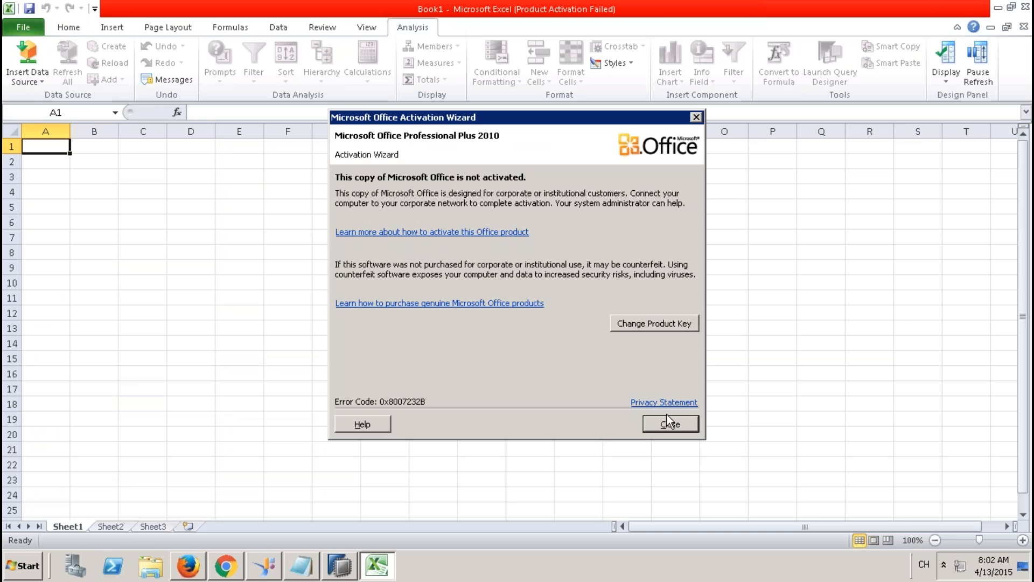
click(675, 423)
click(138, 189)
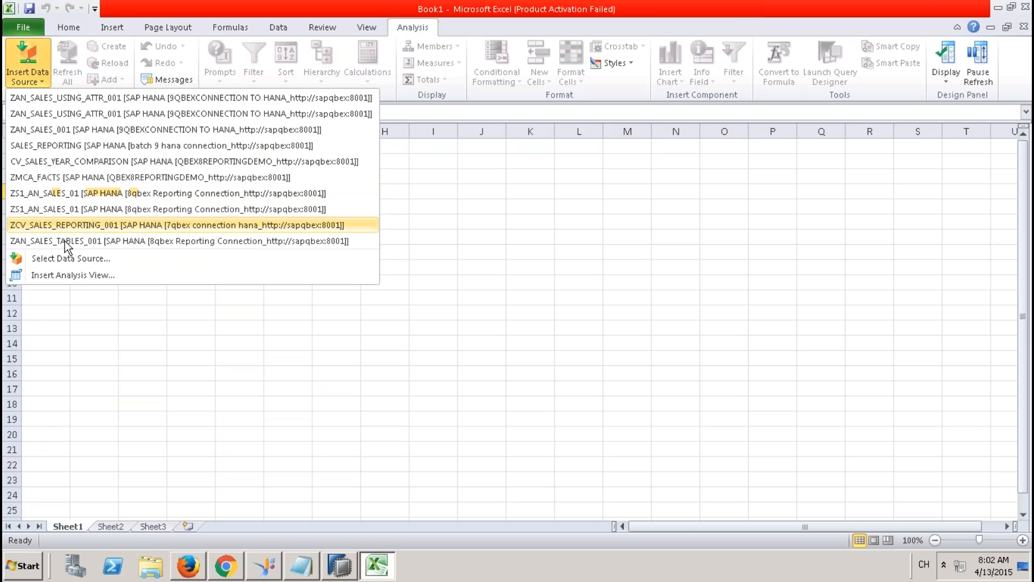
click(76, 257)
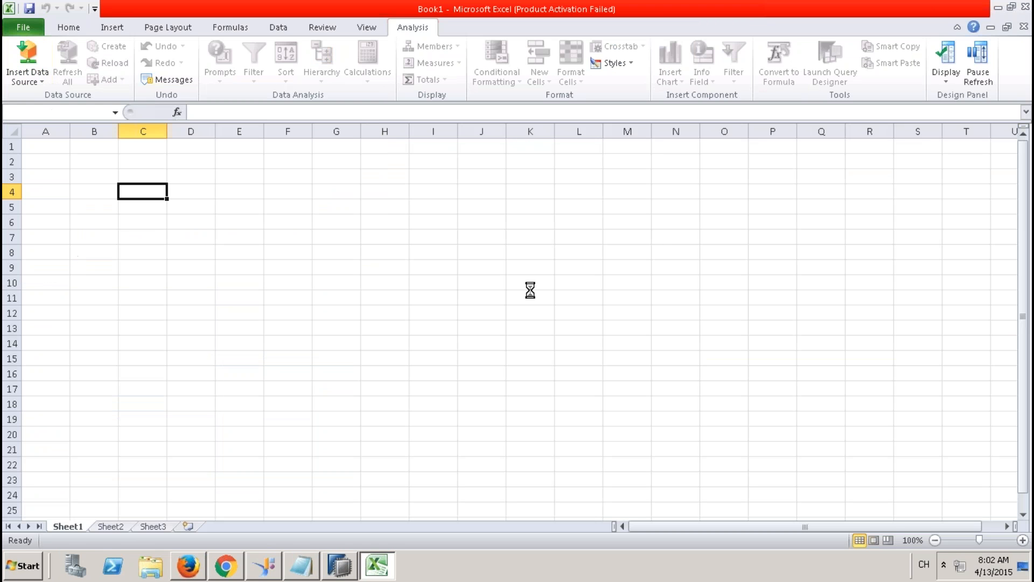
click(519, 341)
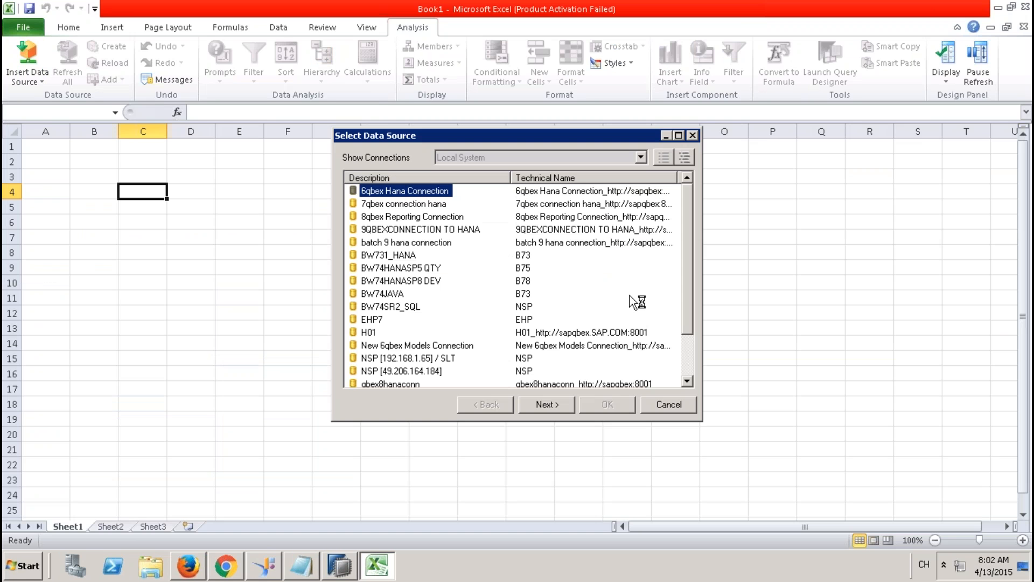
click(405, 230)
click(547, 404)
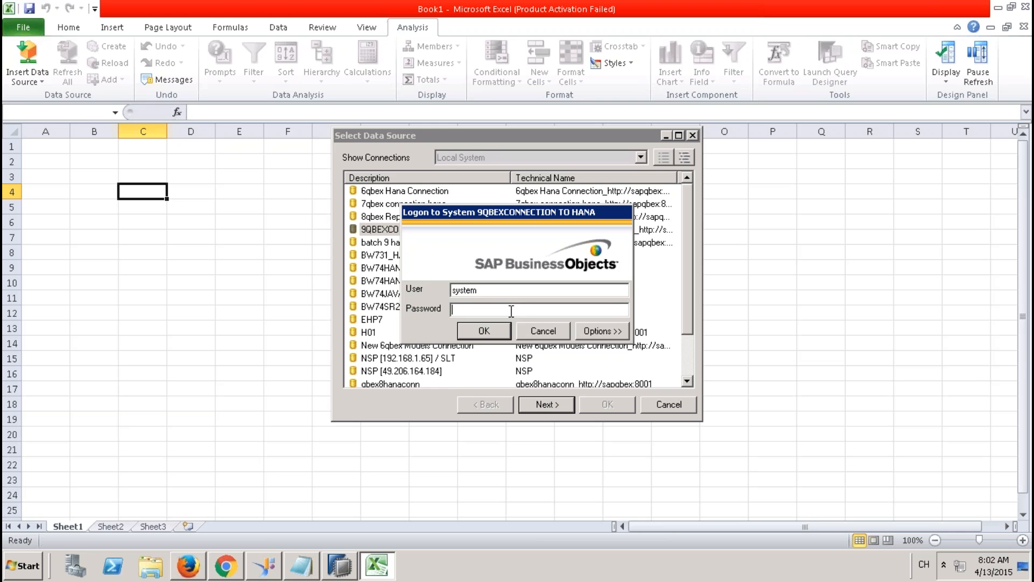
text(**********)
click(495, 330)
Step: Insert ZCV_SALES_REPORTING_001 from 9QBEXPK > Models into the workbook
click(420, 155)
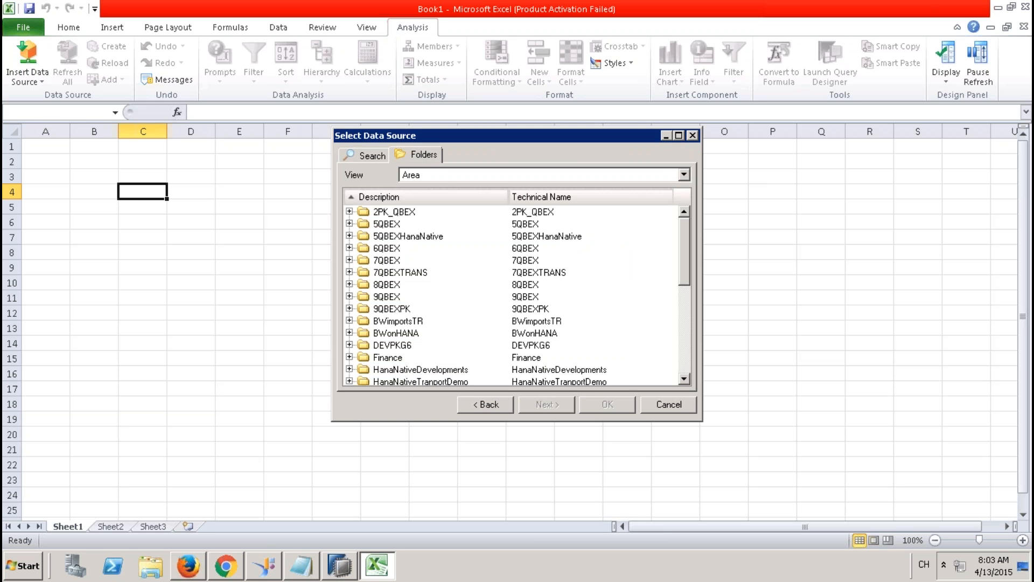
click(349, 308)
click(364, 333)
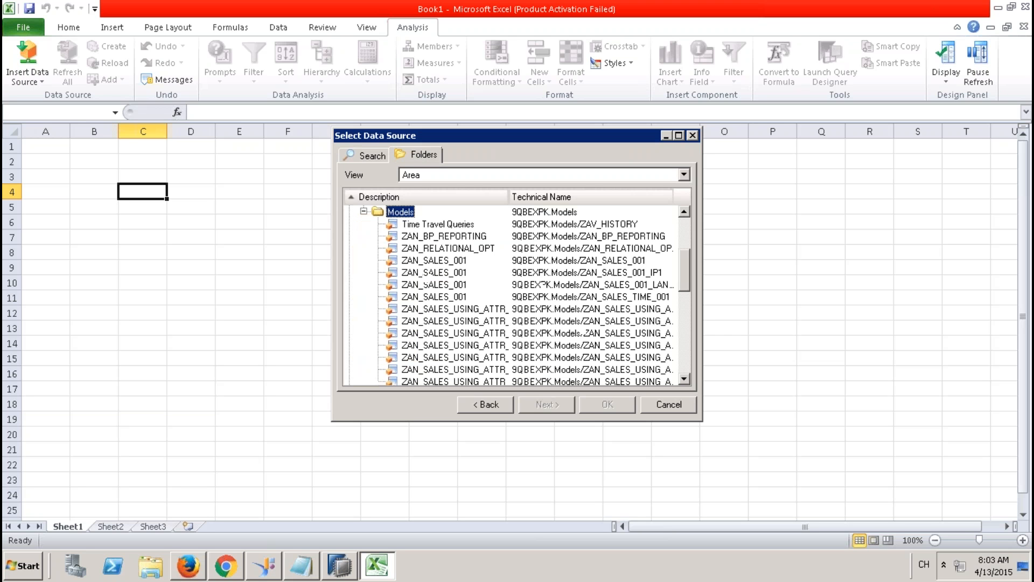
drag(684, 267, 684, 287)
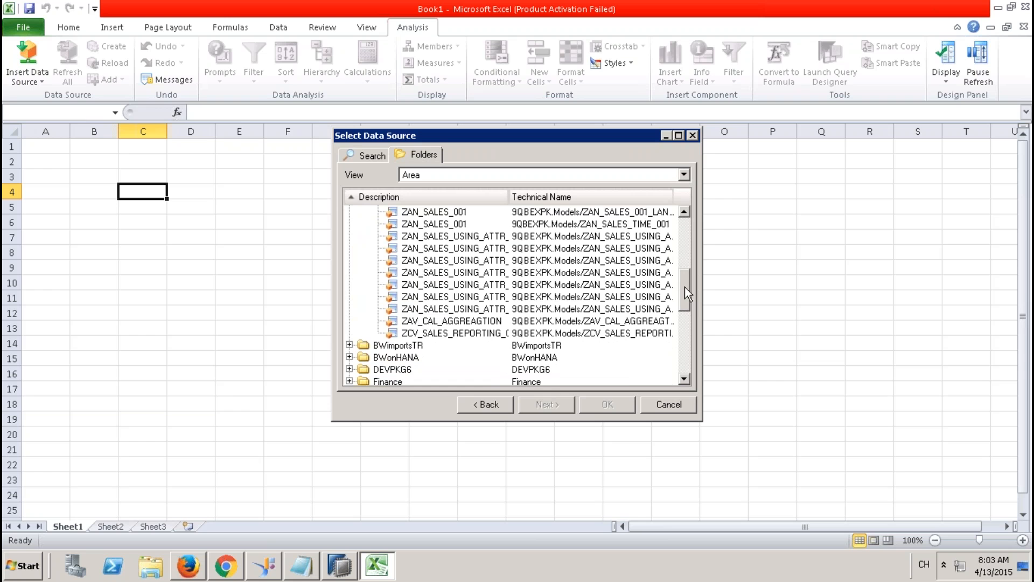
click(441, 333)
click(439, 330)
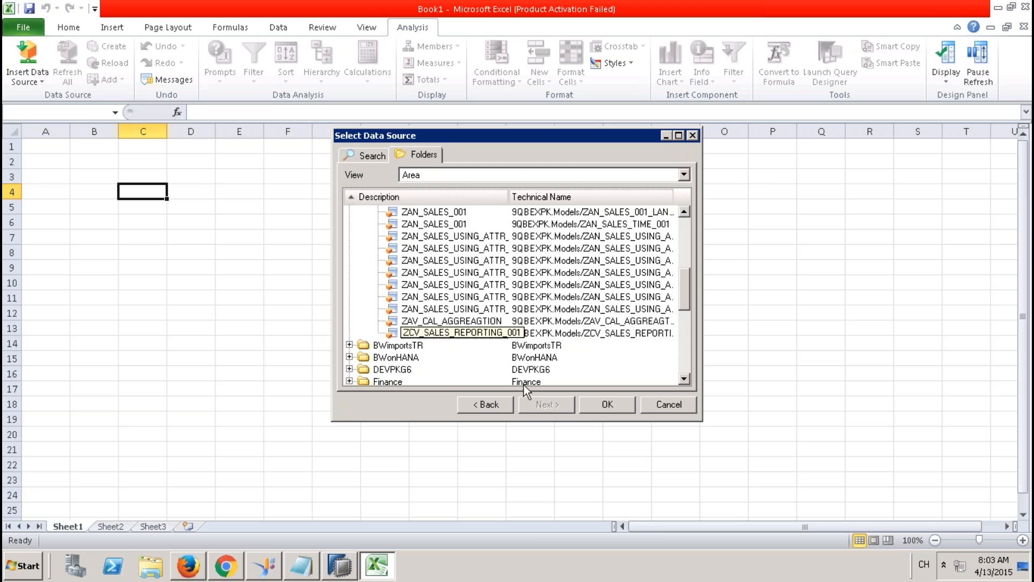
click(599, 406)
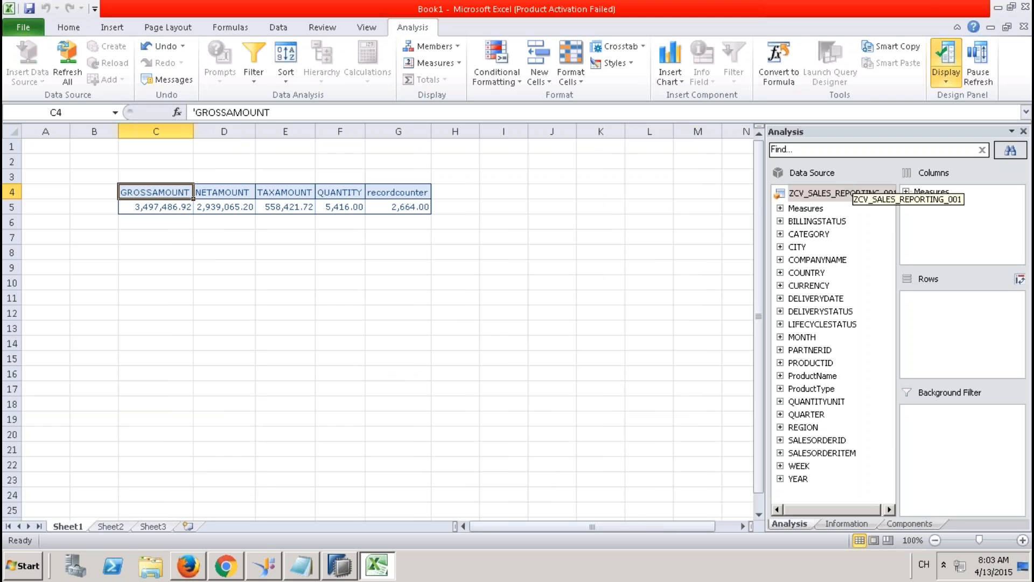
Step: Put the YCUST_HIER hierarchy in the rows, expand EMEA, then remove it again
click(780, 349)
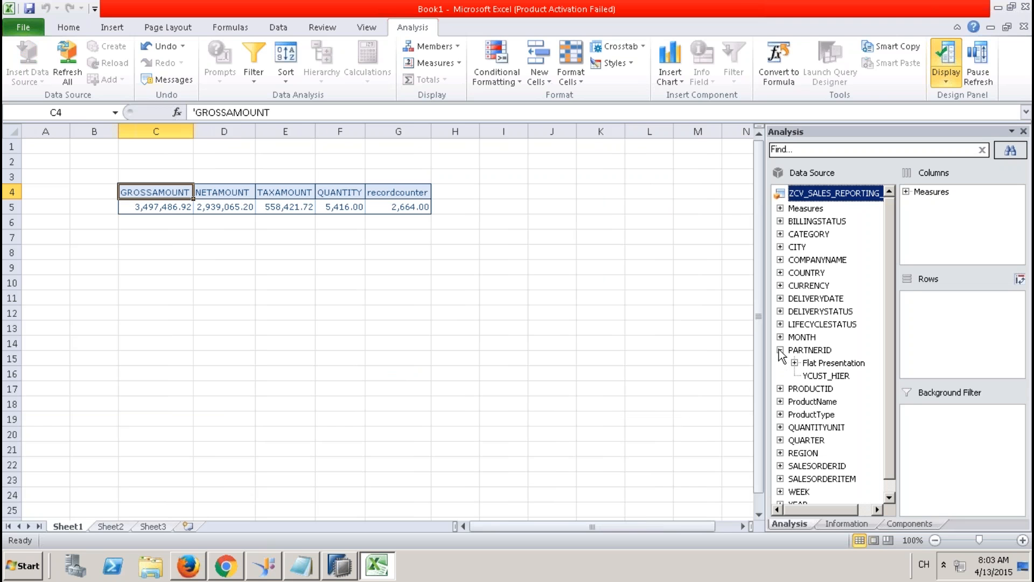
drag(825, 375, 936, 335)
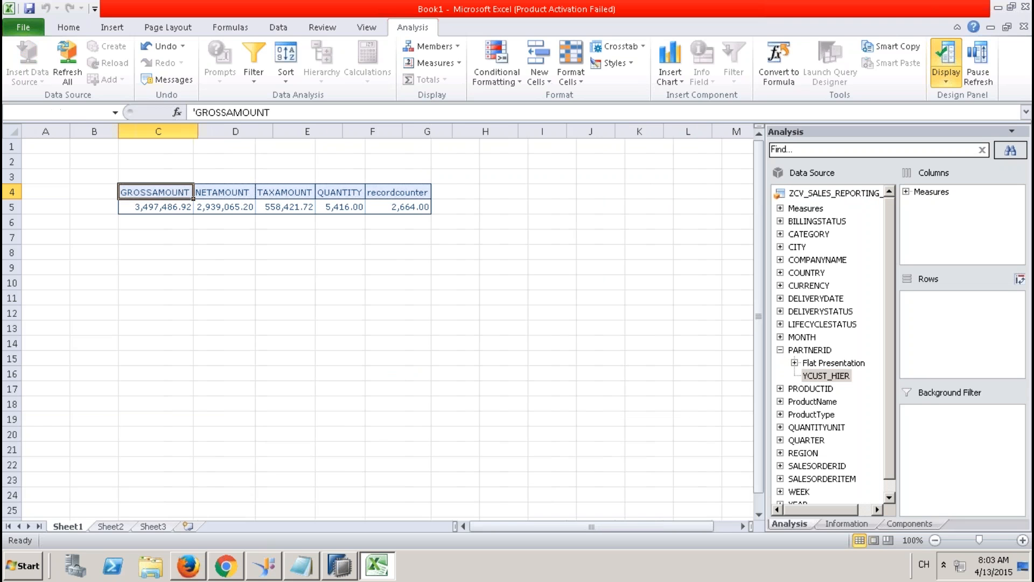
click(127, 208)
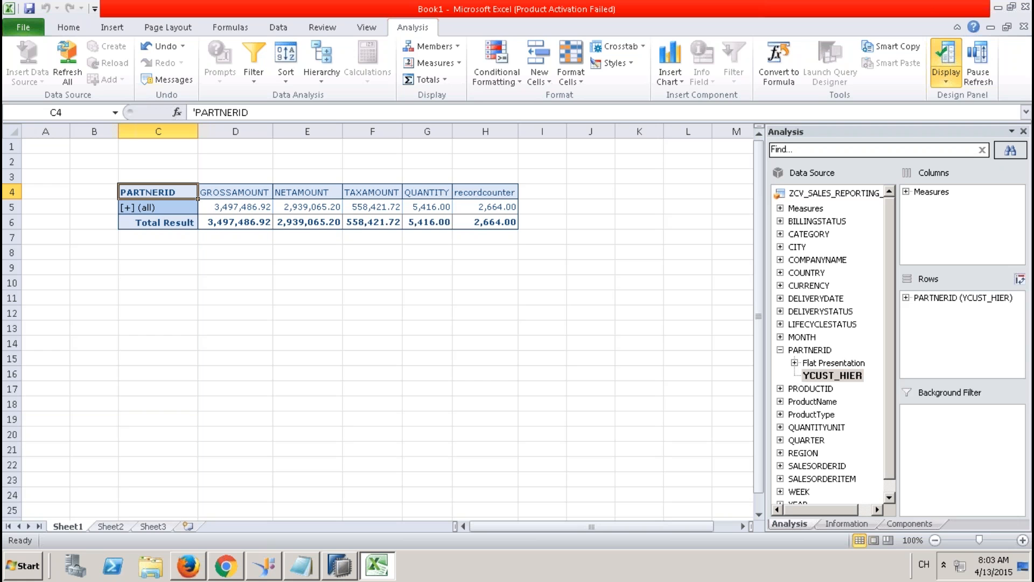
click(131, 222)
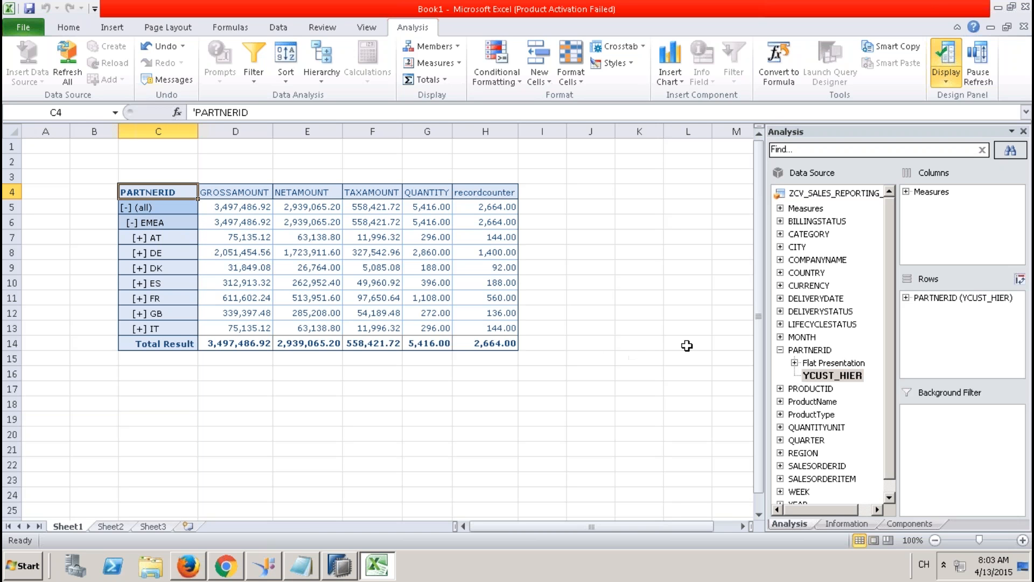
click(980, 299)
drag(979, 300, 830, 315)
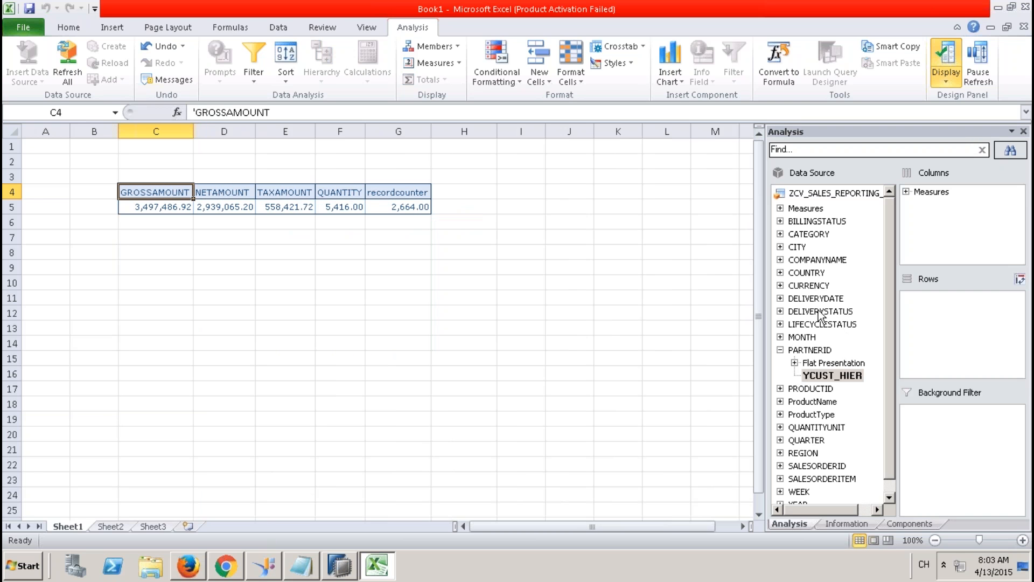
Step: Add YEAR to the rows, remove it again, and return to SAP HANA Studio
click(890, 497)
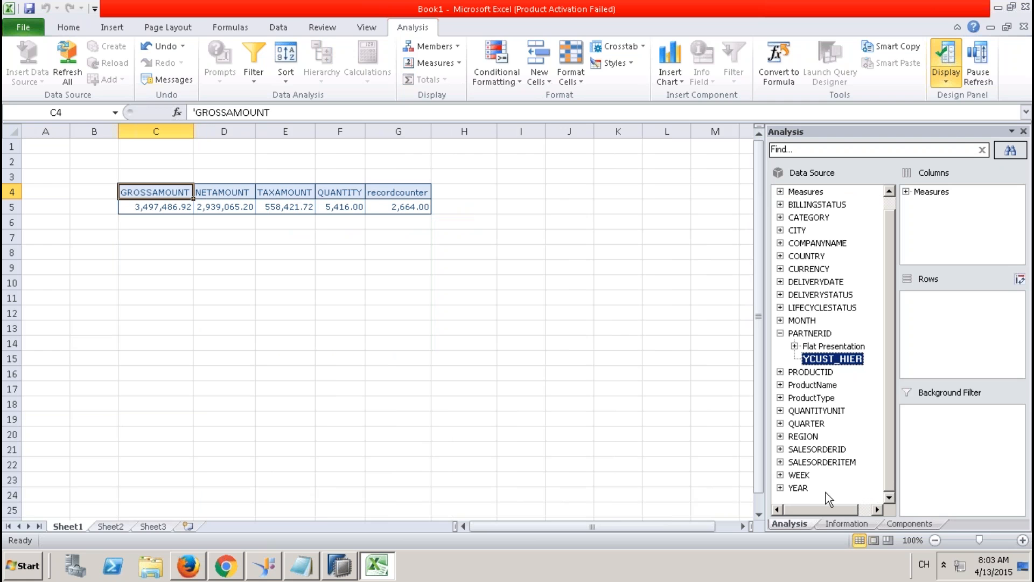
drag(798, 488, 952, 372)
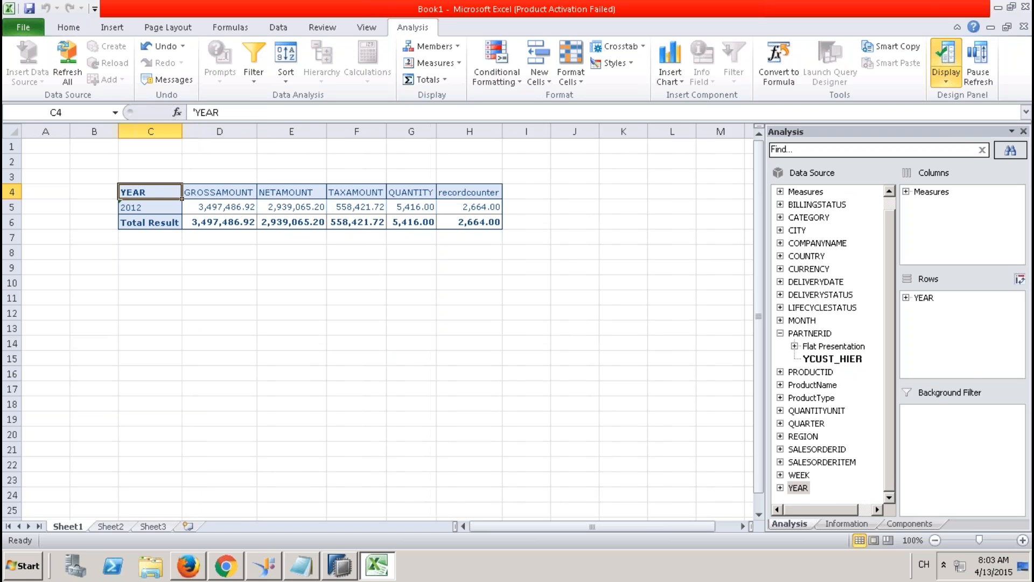
click(923, 298)
drag(923, 298, 926, 325)
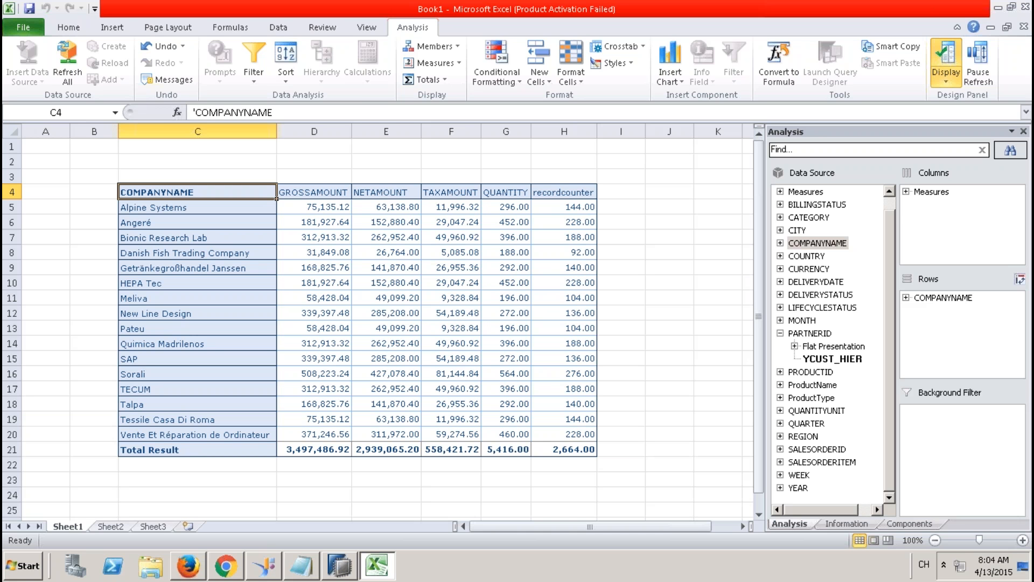
click(345, 565)
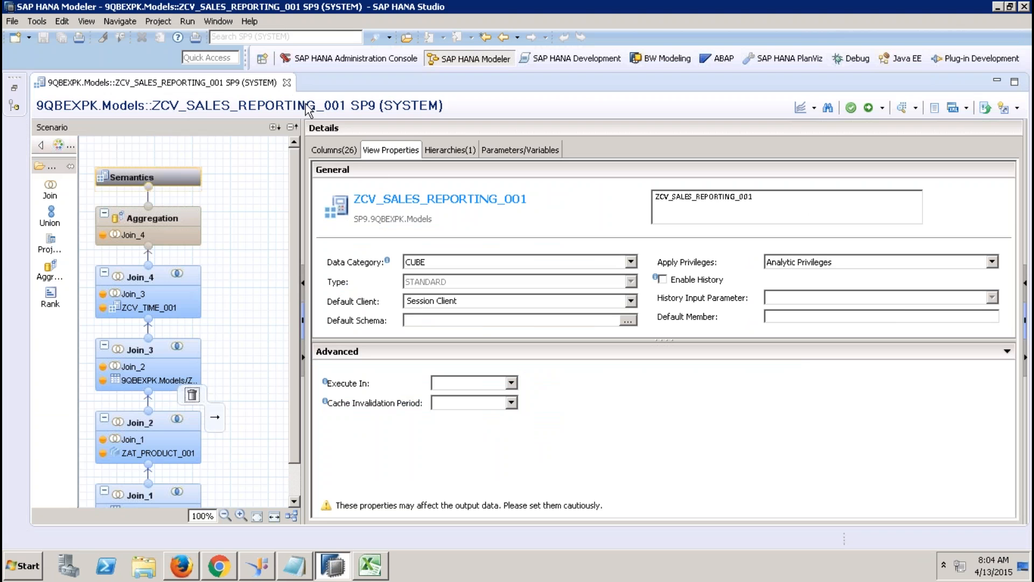
Step: Close the ZCV_SALES_REPORTING_001 editor and start a new view under Calculation Views
click(287, 83)
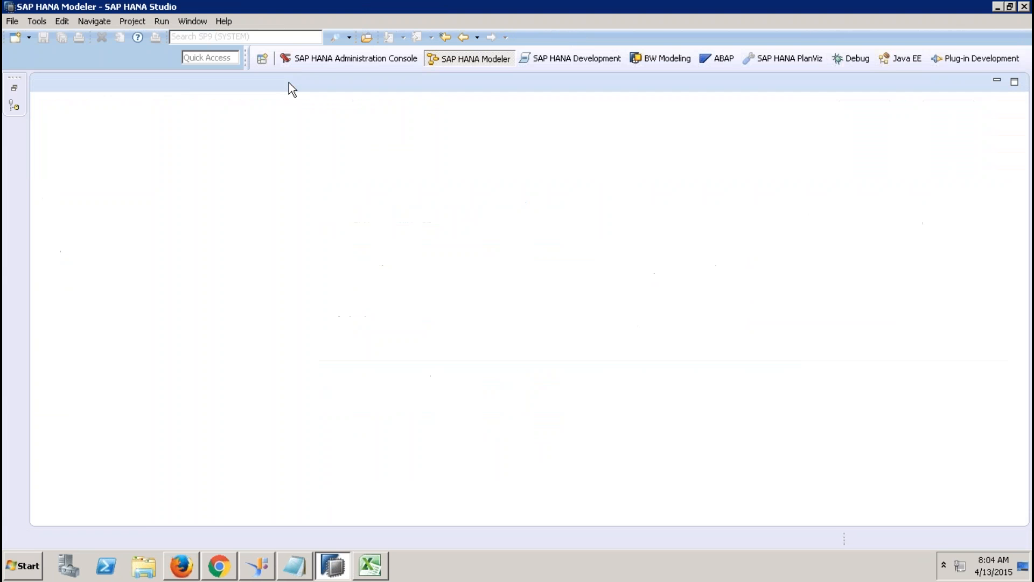
click(14, 88)
drag(315, 390, 317, 428)
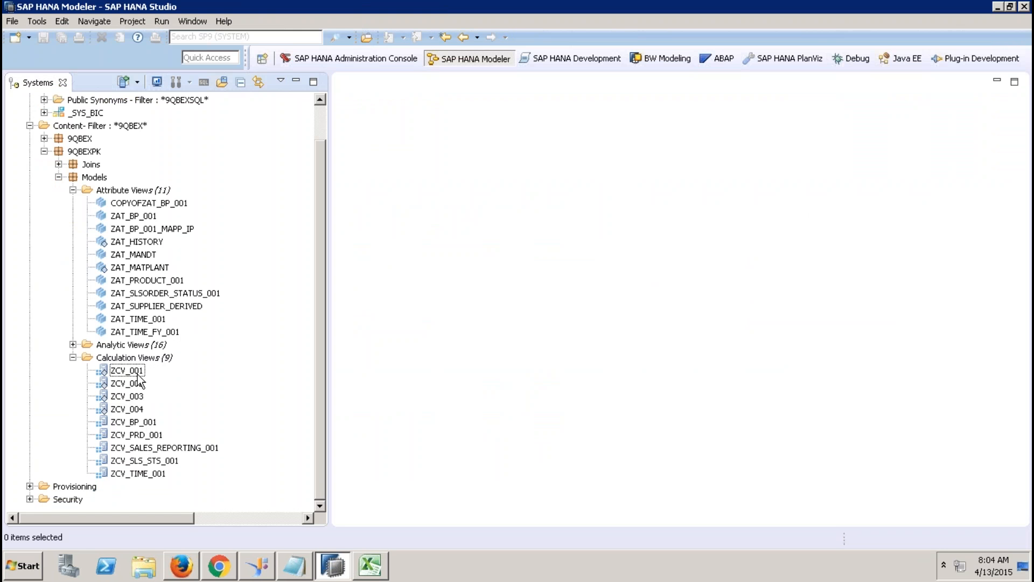
click(146, 358)
right_click(146, 358)
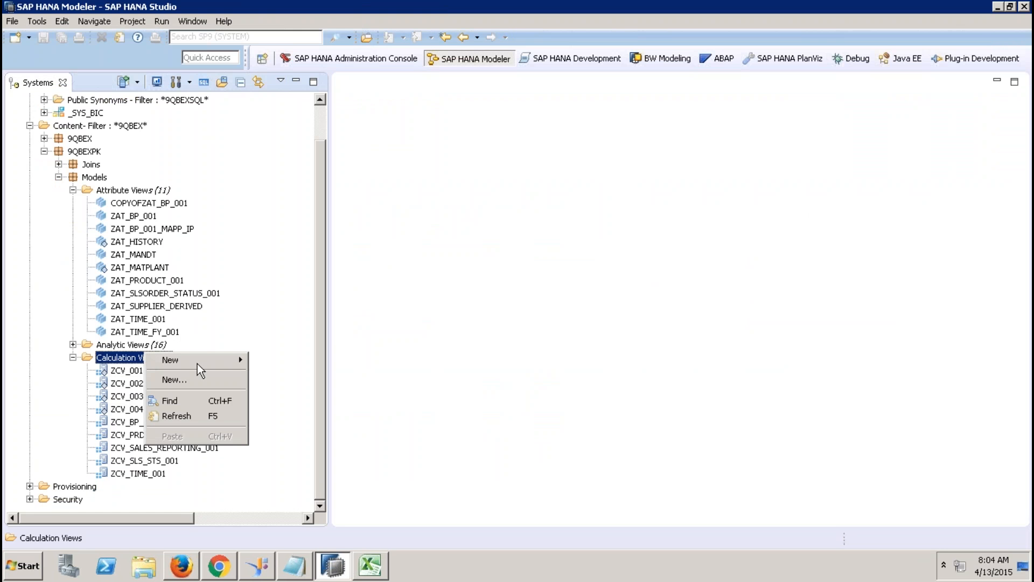
click(204, 381)
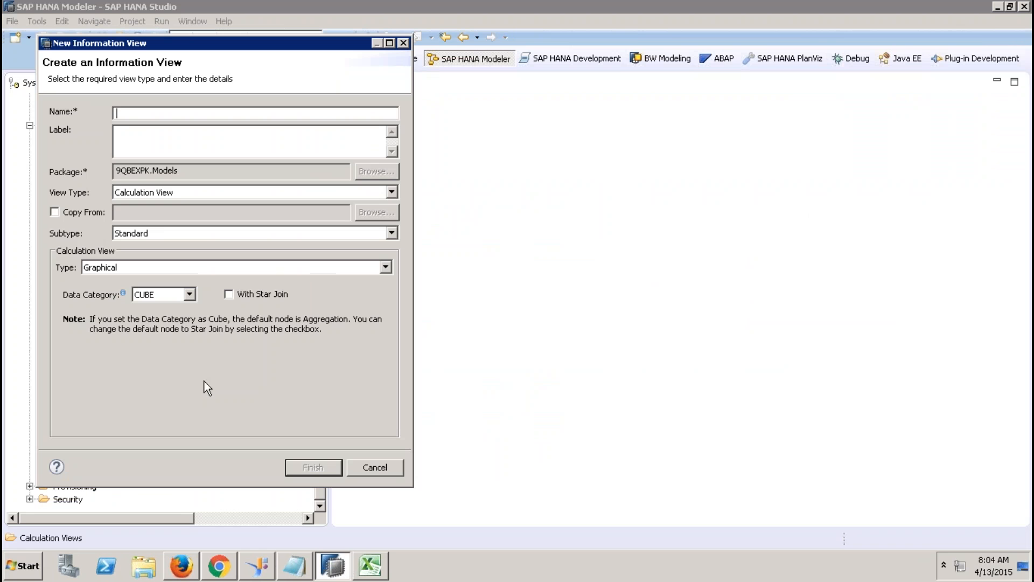
Step: Name the view ZCV_STAR_JOIN_REPORTING_001 and create it with a Star Join node
text(ZCV_STAR_JOIN)
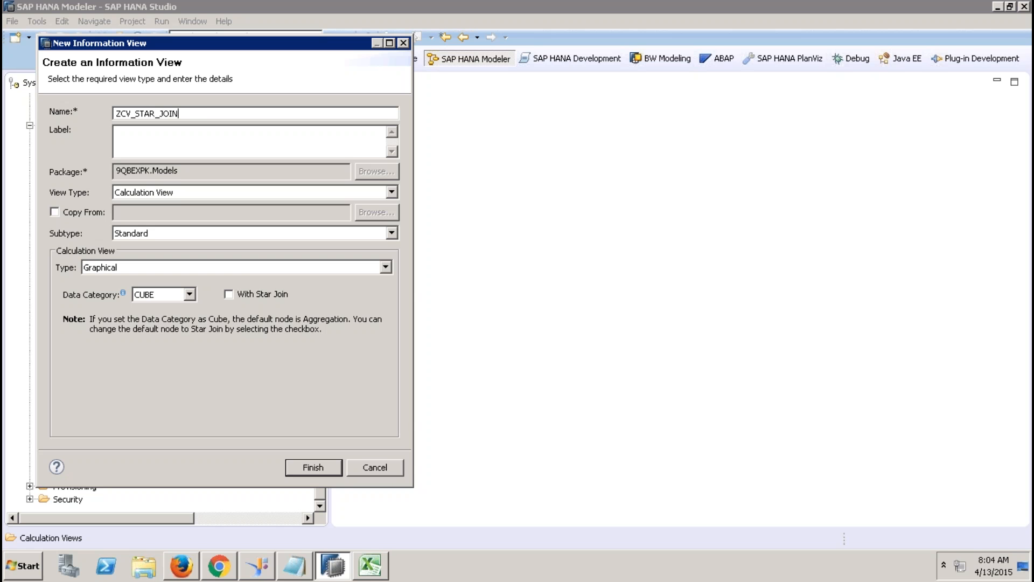
text(_REPORTING_001)
key(Tab)
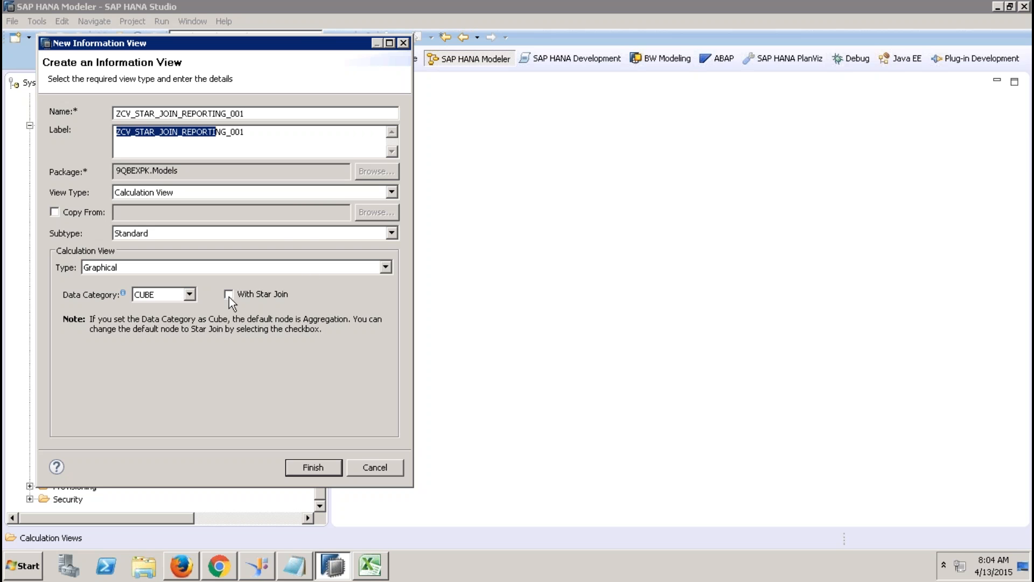
click(321, 471)
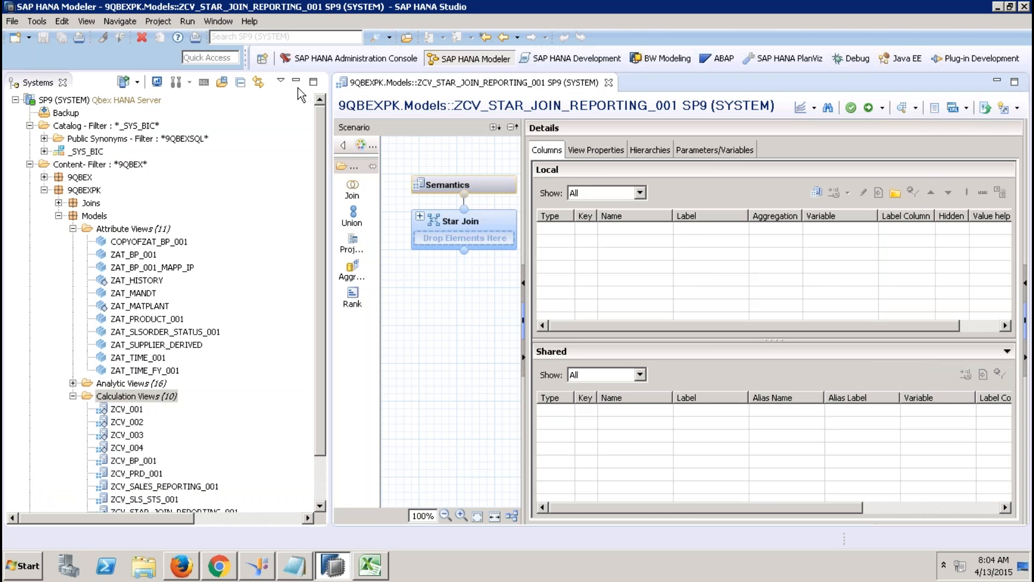
click(296, 81)
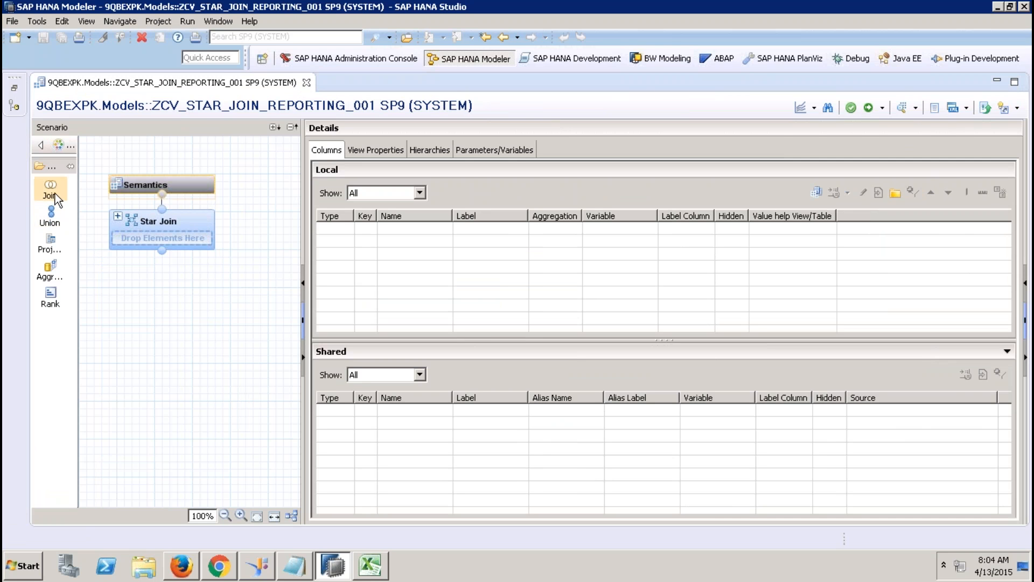
Step: Place a new projection node and give it the EPM.Sales.Item table as its source
click(50, 243)
click(202, 364)
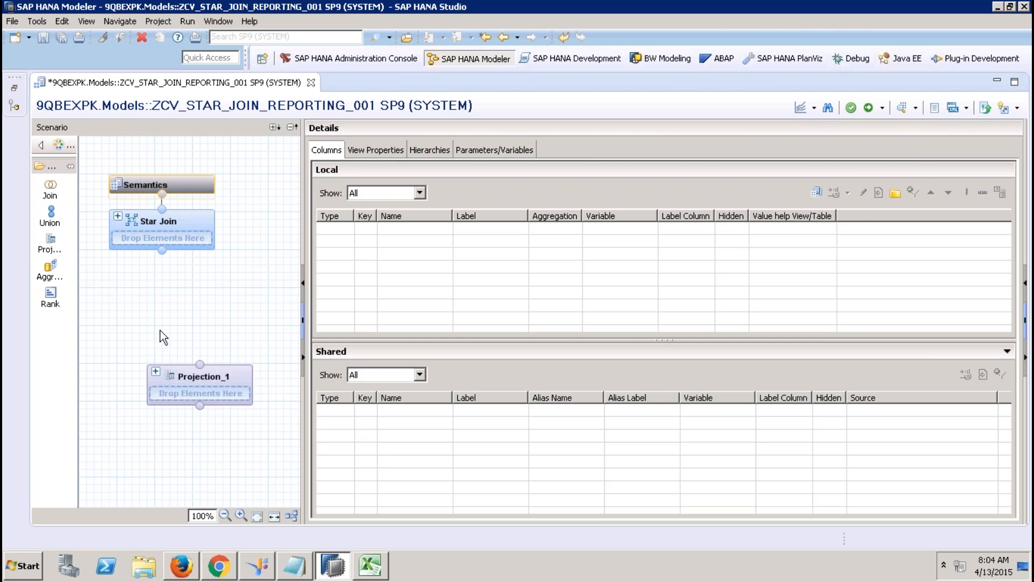
drag(206, 373, 184, 332)
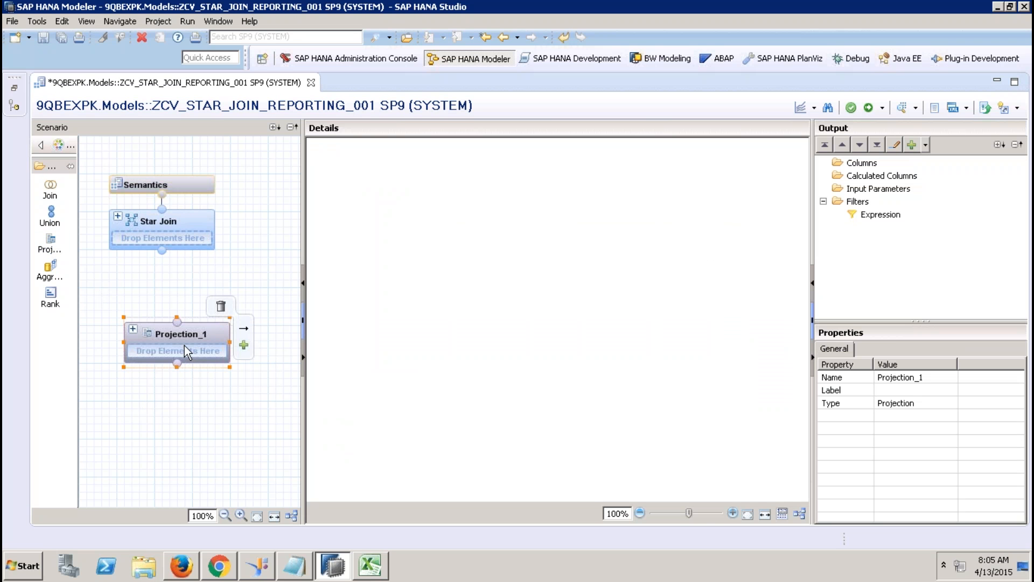
right_click(419, 280)
click(450, 290)
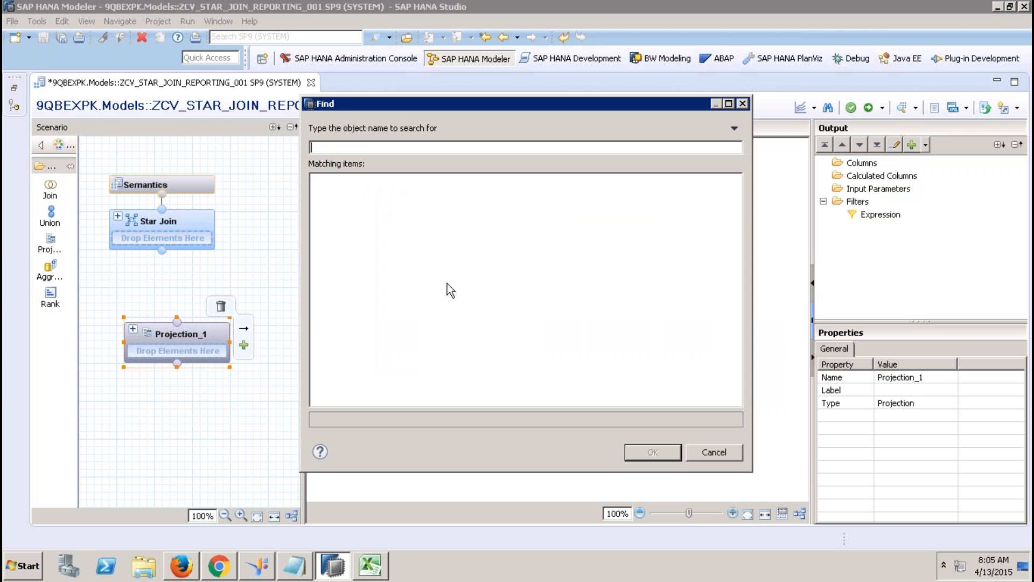
text(sap.hana)
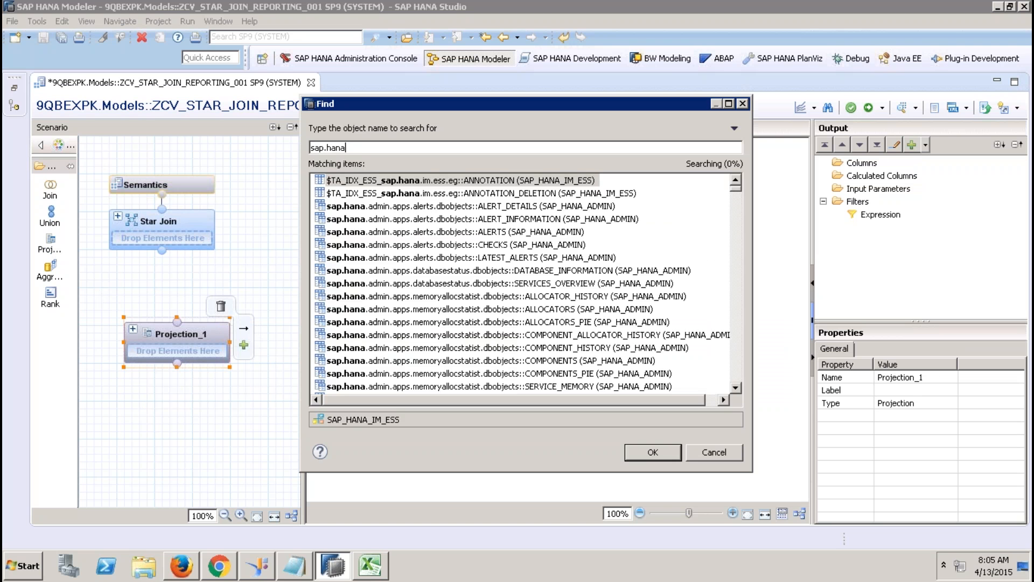
text(dmi)
key(BackSpace)
key(BackSpace)
key(BackSpace)
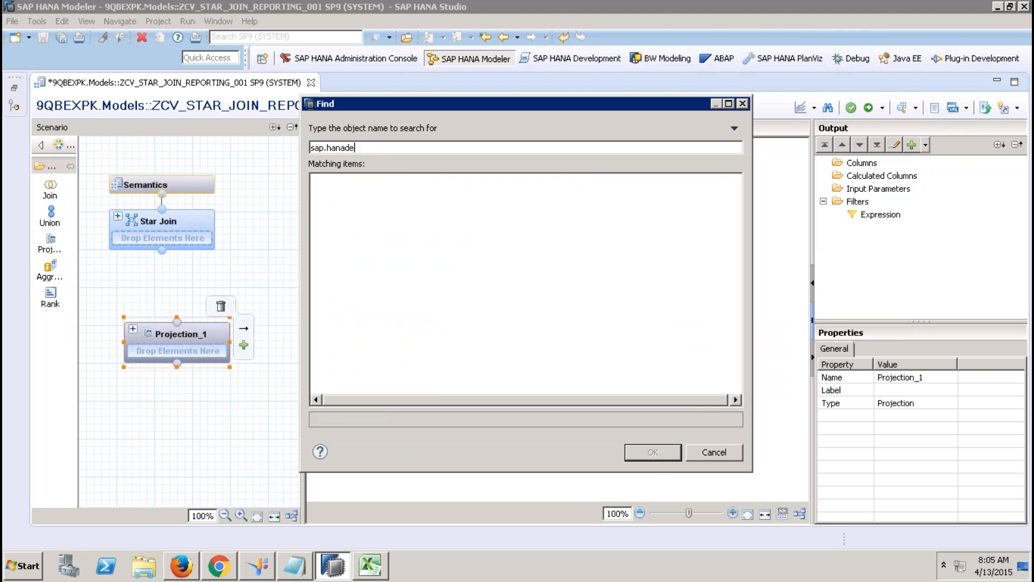
text(.demo)
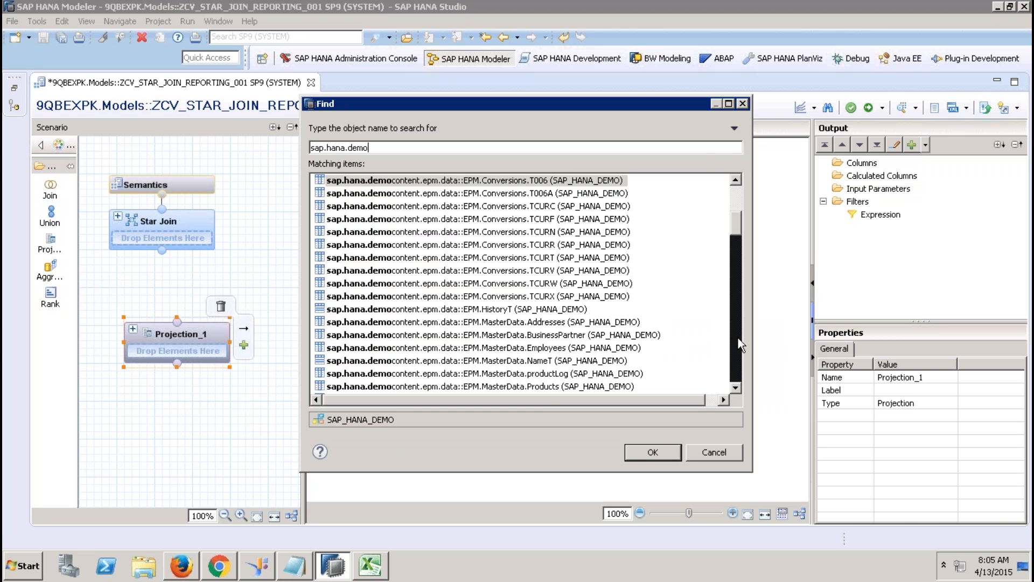
click(737, 338)
double_click(572, 310)
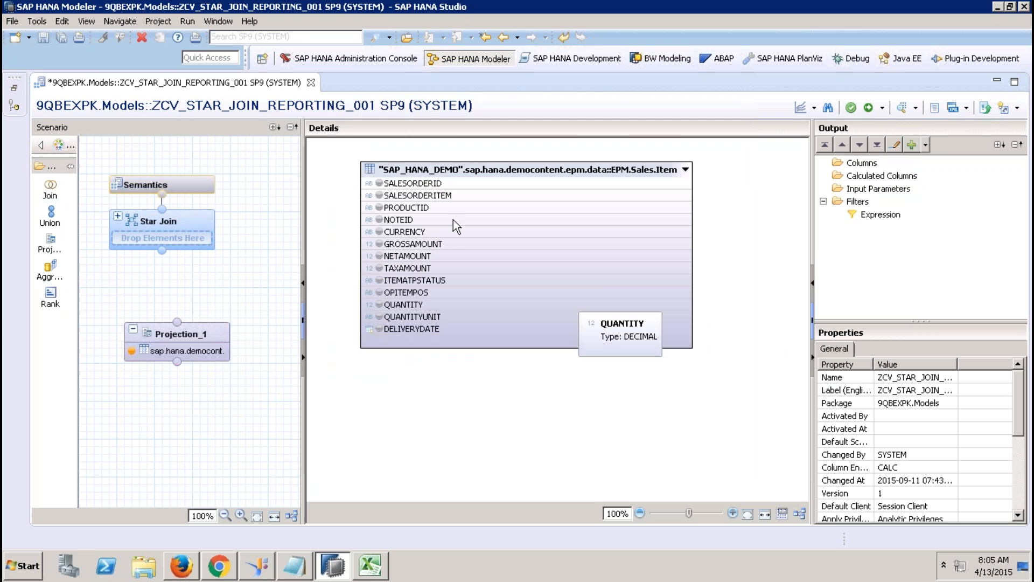
Step: Add SALESORDERID–PRODUCTID, CURRENCY–TAXAMOUNT, QUANTITY and QUANTITYUNIT to the projection's output
click(427, 186)
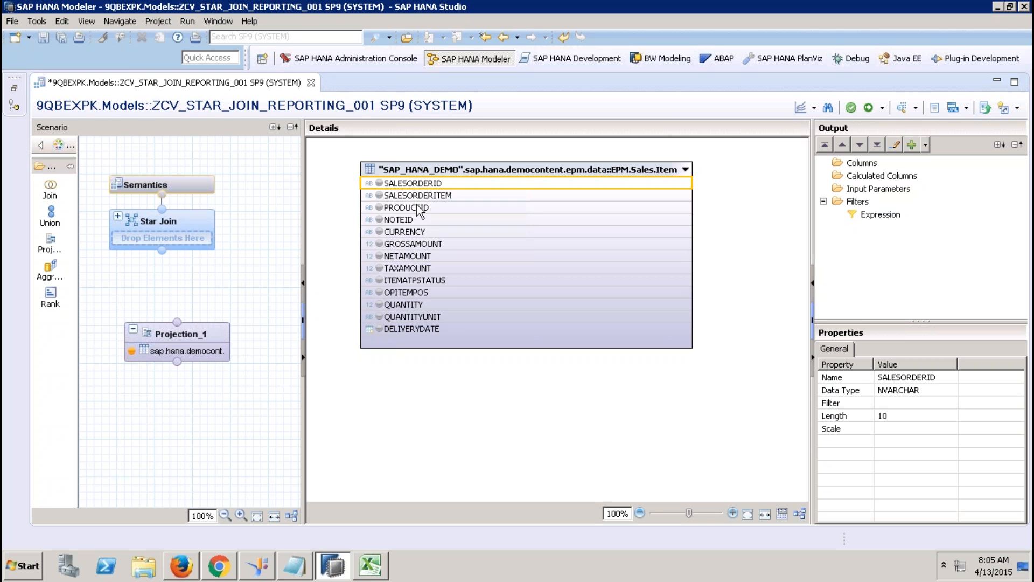
shift+click(419, 207)
right_click(419, 207)
click(438, 213)
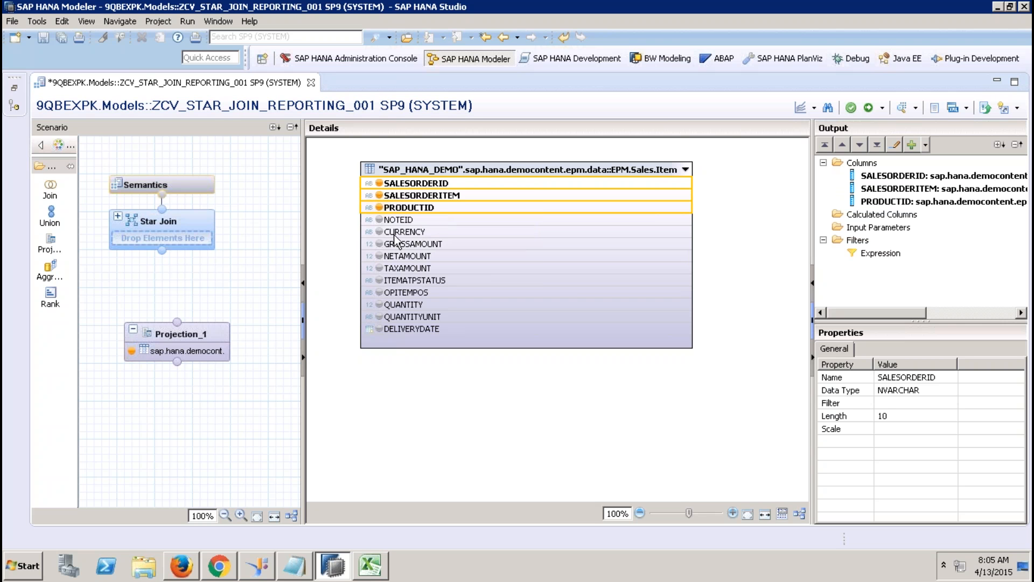
click(426, 230)
shift+click(431, 267)
right_click(429, 271)
click(461, 279)
click(420, 304)
shift+click(426, 317)
right_click(427, 315)
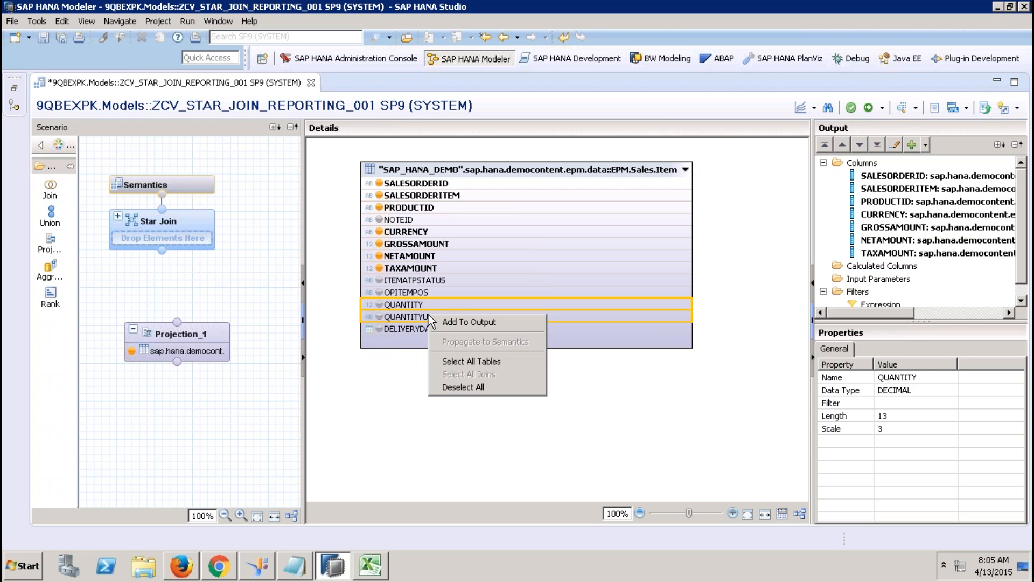
click(460, 319)
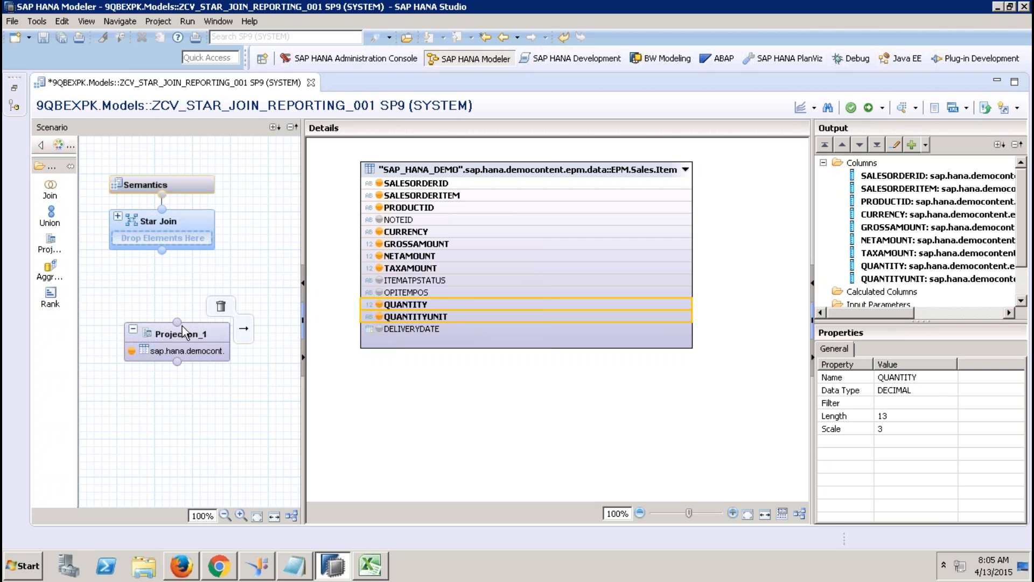
Step: Connect the projection into the Star Join and rename it DataFoundation
drag(178, 322, 168, 237)
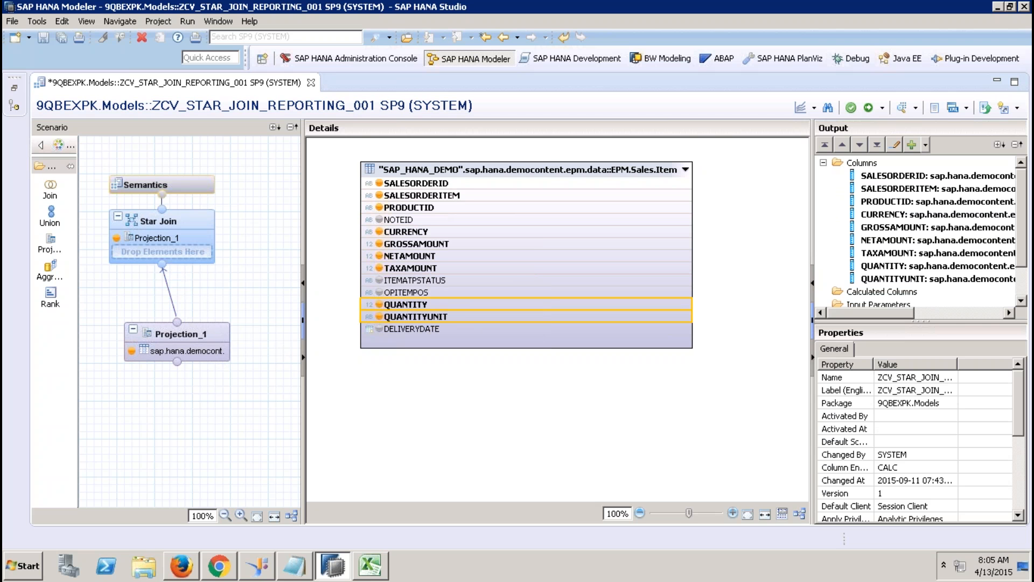
click(205, 329)
right_click(207, 327)
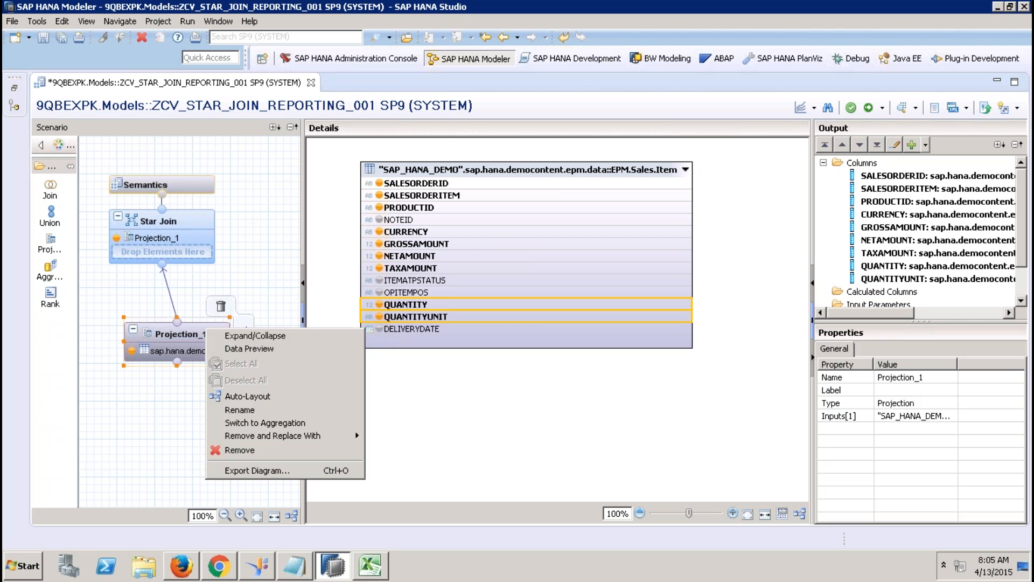
click(245, 410)
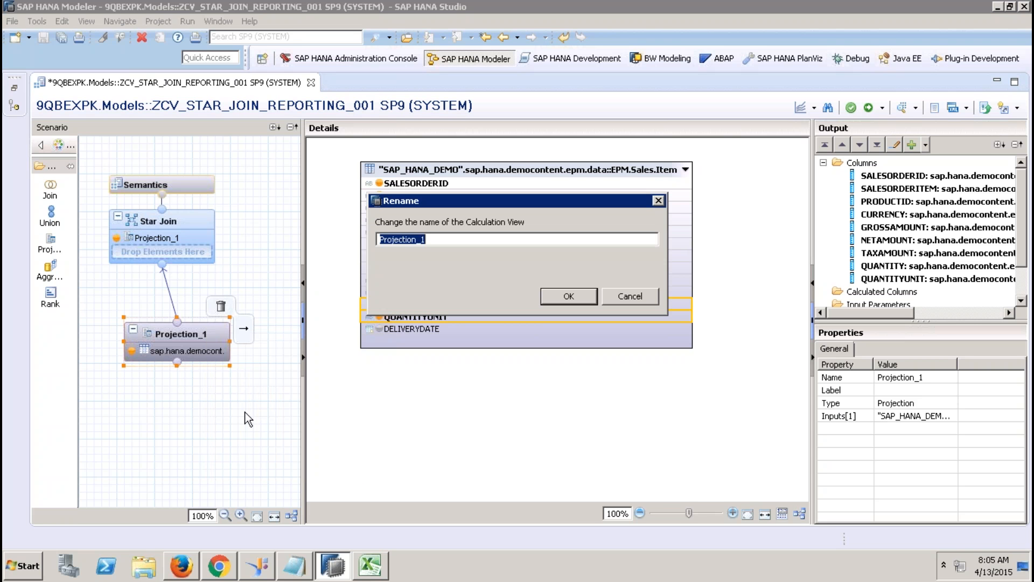
text(DataFoundation)
click(567, 294)
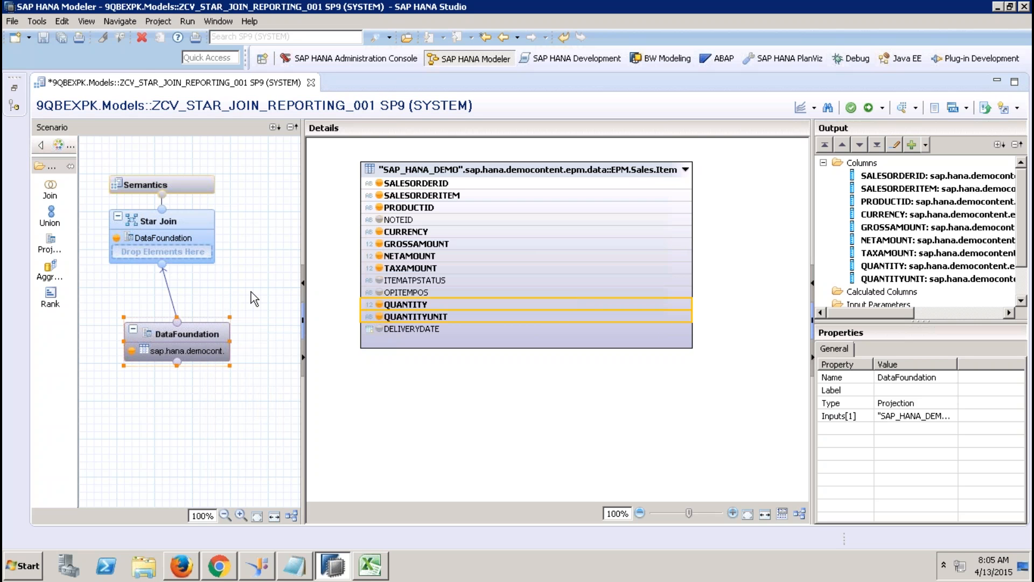
click(188, 221)
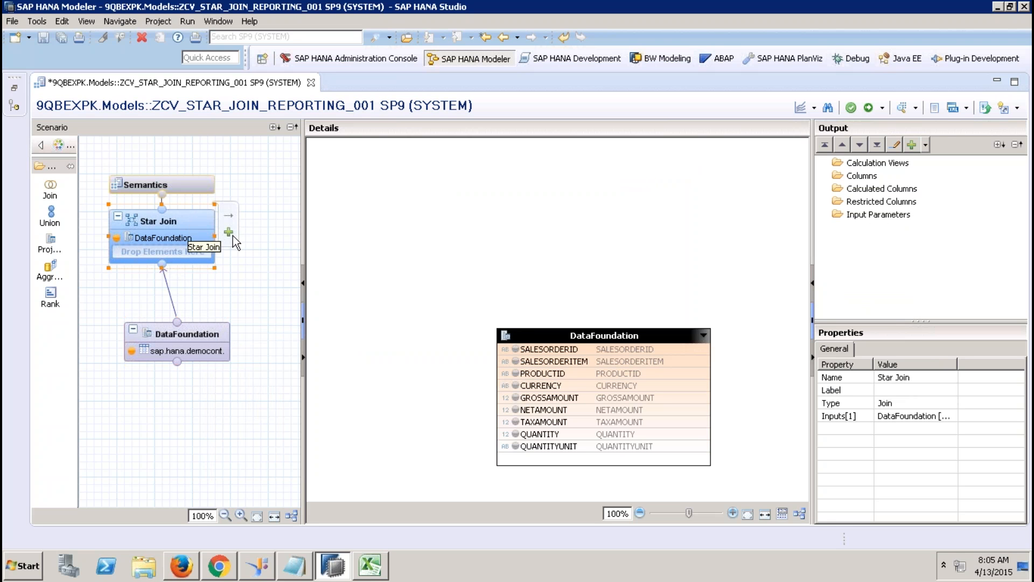
Step: Add ZCV_BP_001 and ZCV_PRD_001 from the Systems tree as Star Join inputs
drag(556, 328, 547, 317)
click(14, 88)
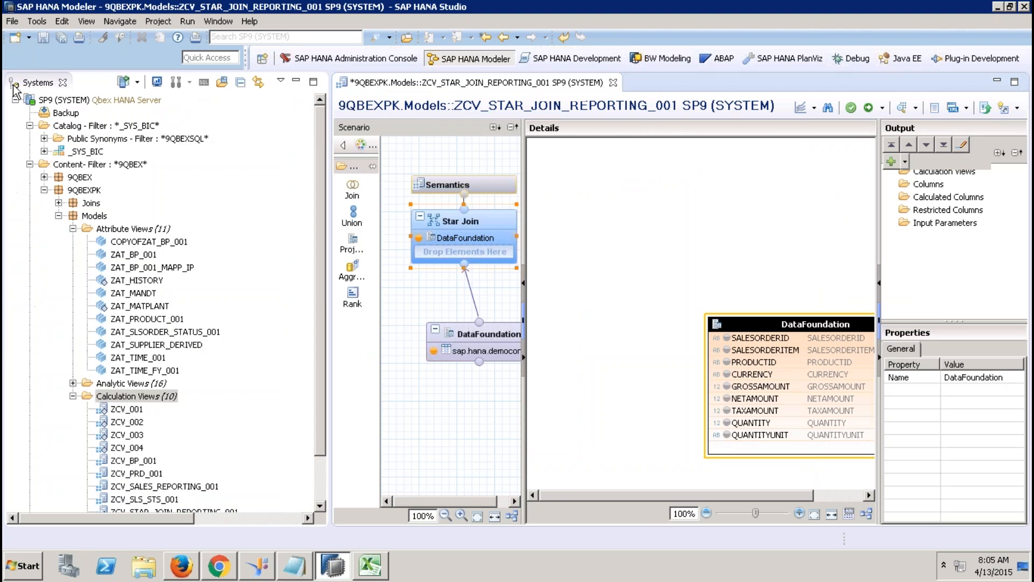
drag(321, 288, 315, 411)
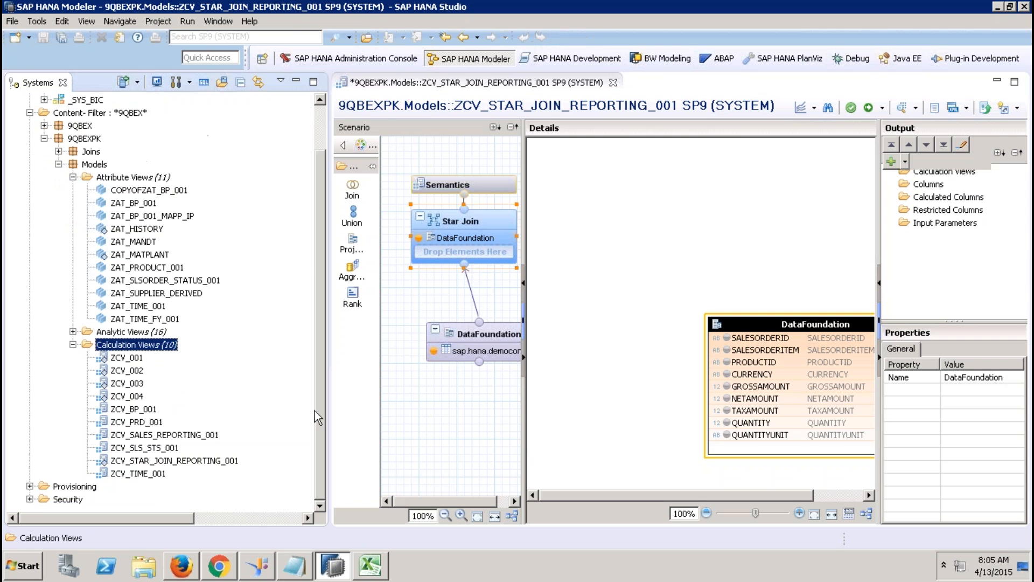
click(145, 410)
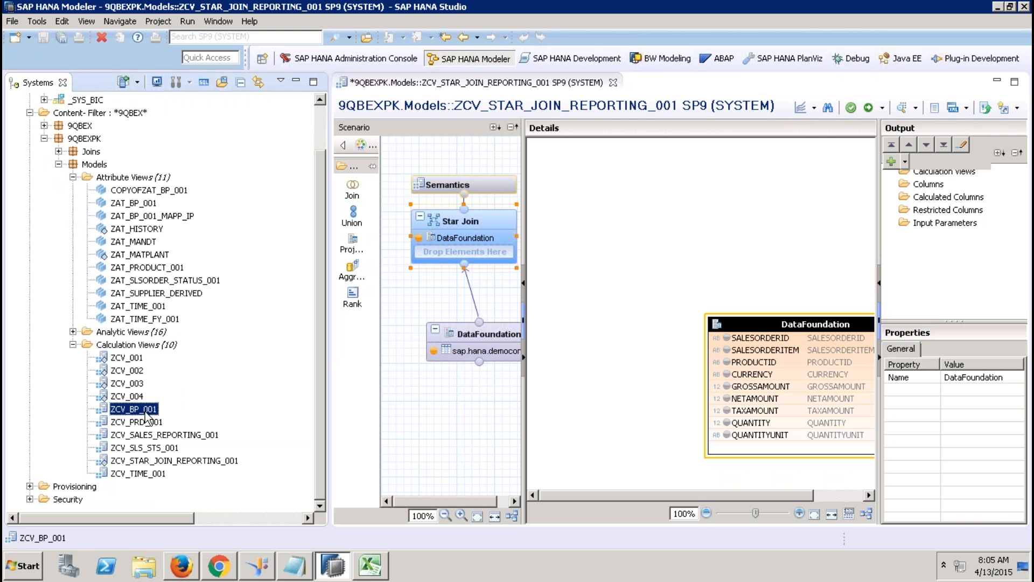
drag(146, 418, 460, 258)
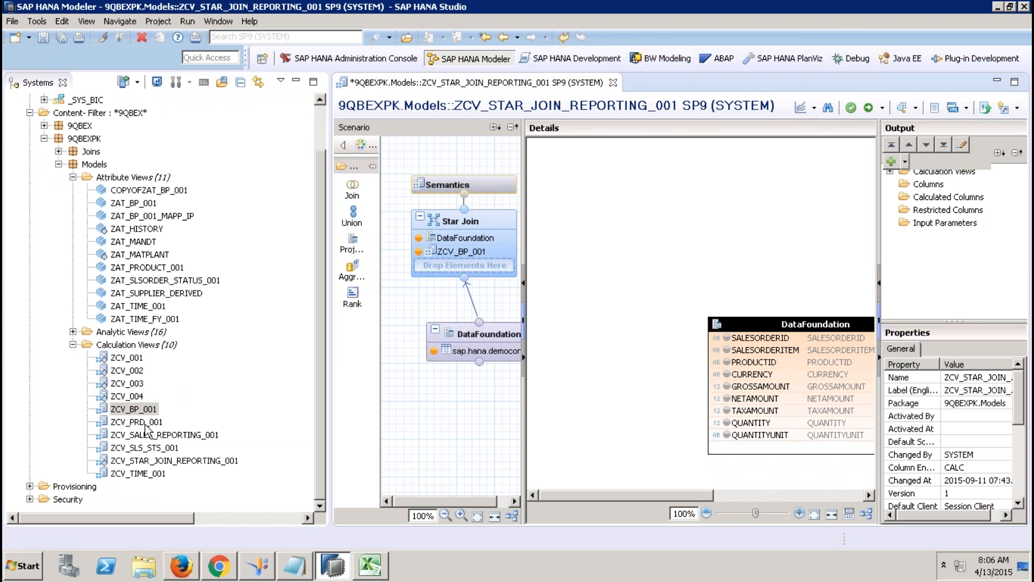
drag(145, 426, 465, 272)
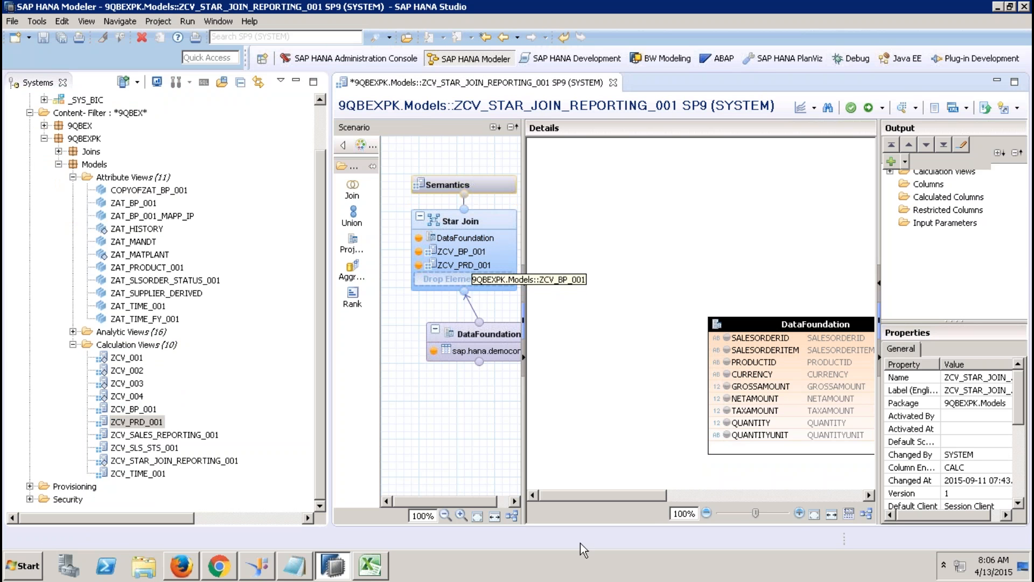
Step: Remove ZCV_BP_001 from the star join
click(748, 495)
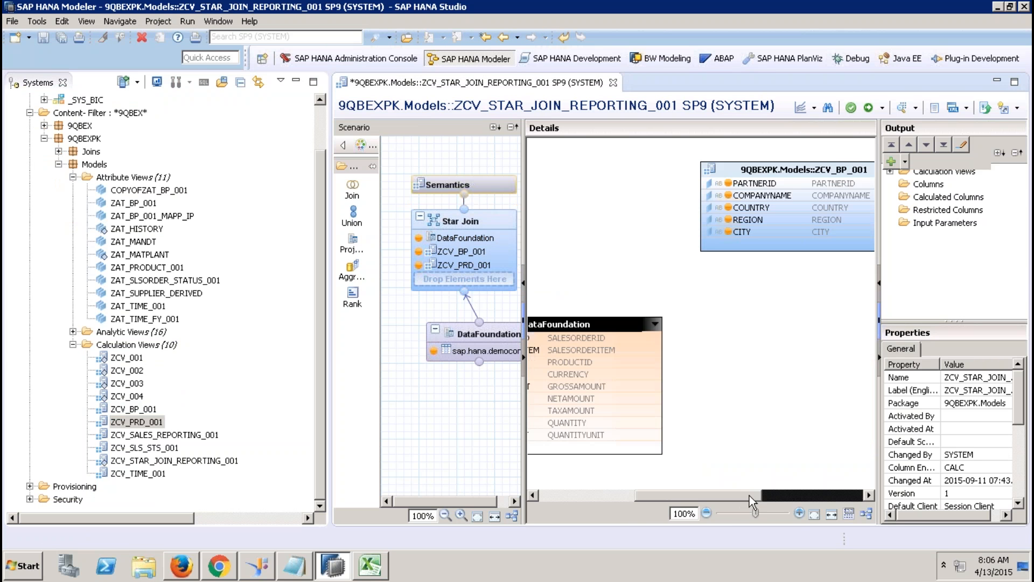
click(774, 164)
key(Delete)
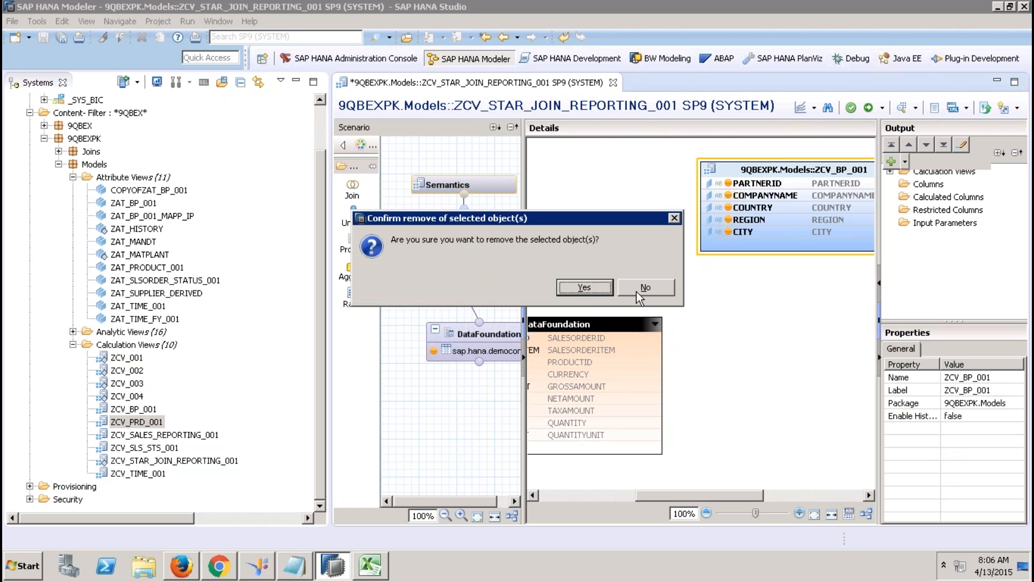
click(591, 292)
Step: Add DataFoundation's DELIVERYDATE column to the output
click(502, 333)
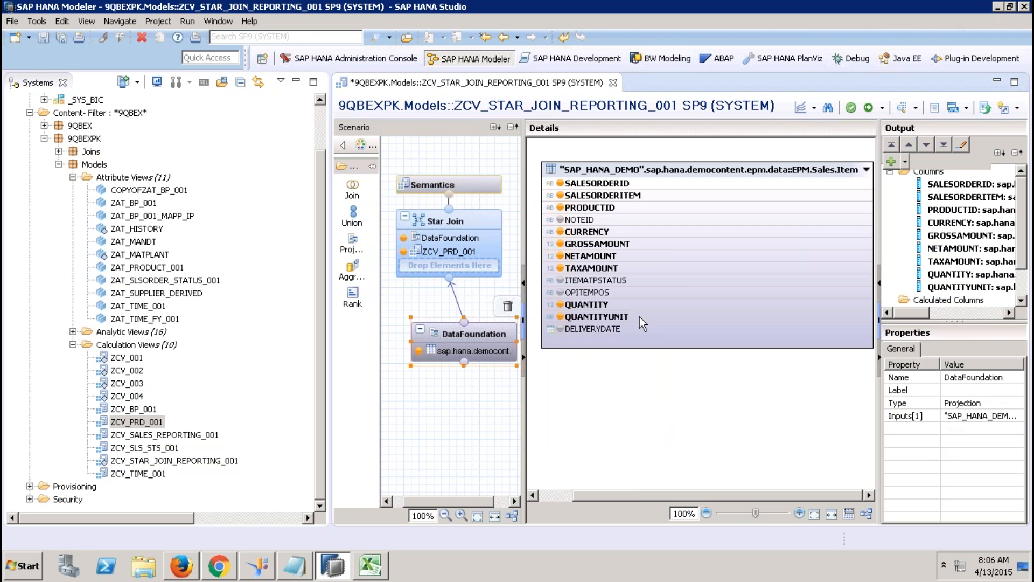
click(580, 331)
right_click(580, 331)
click(621, 336)
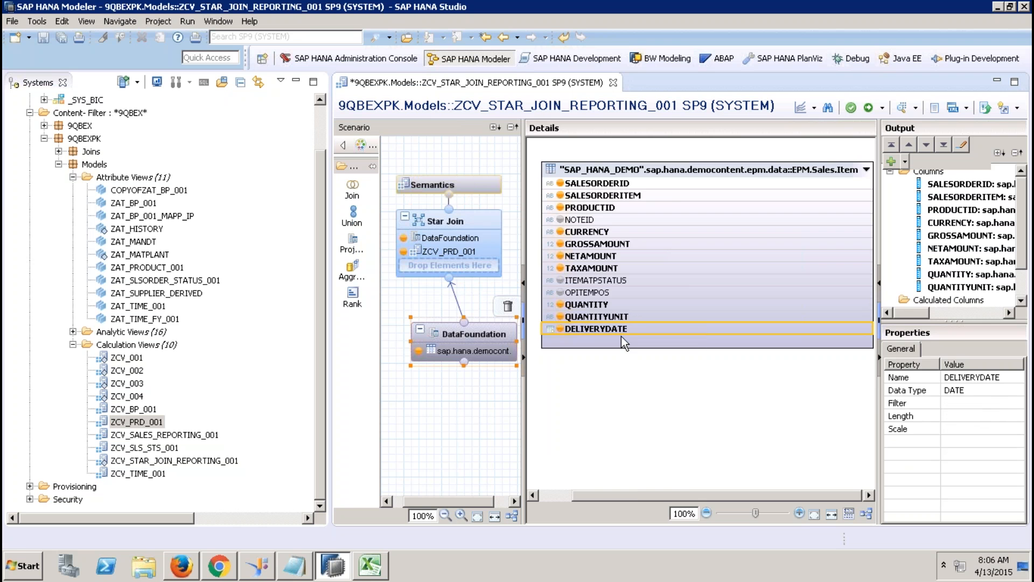
Step: Add ZCV_TIME_001 and ZCV_SLS_STS_001 as further Star Join inputs
click(467, 221)
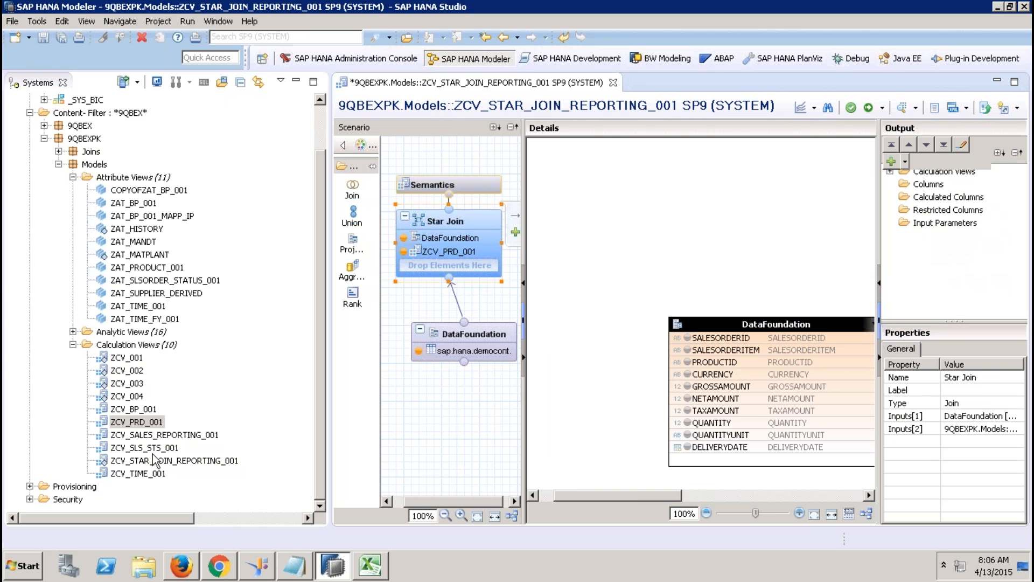
drag(138, 474, 423, 271)
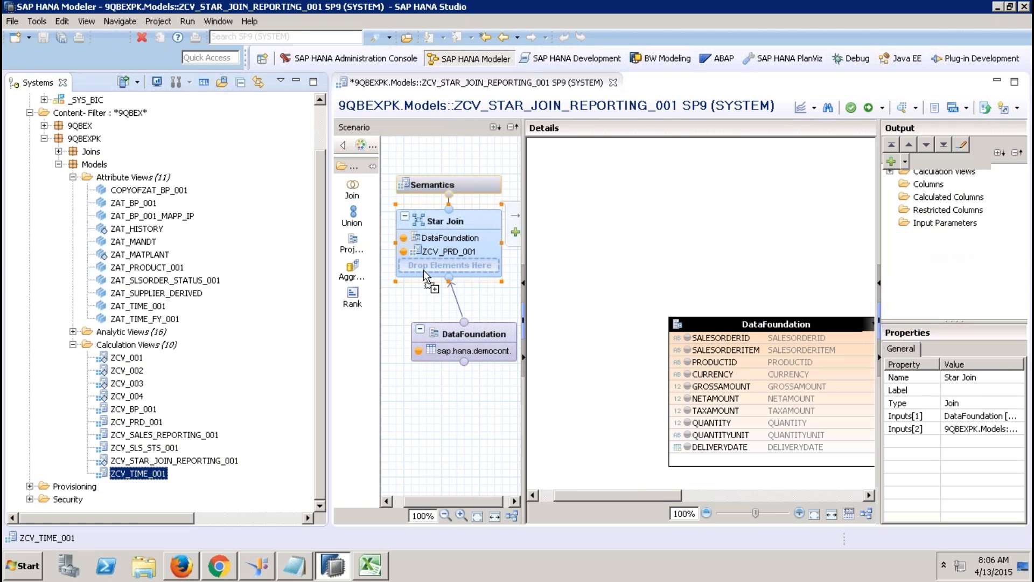
click(295, 82)
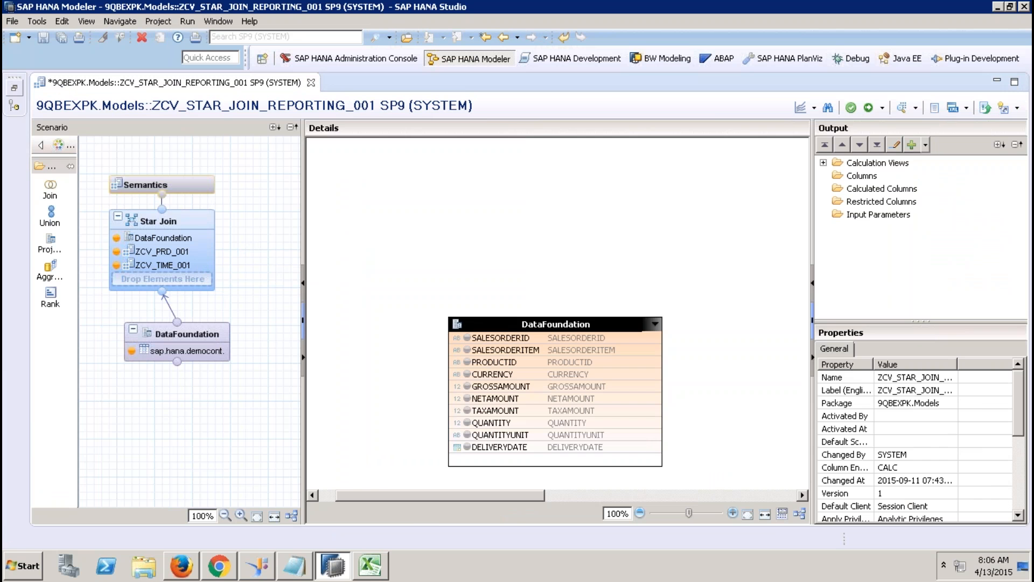
click(15, 91)
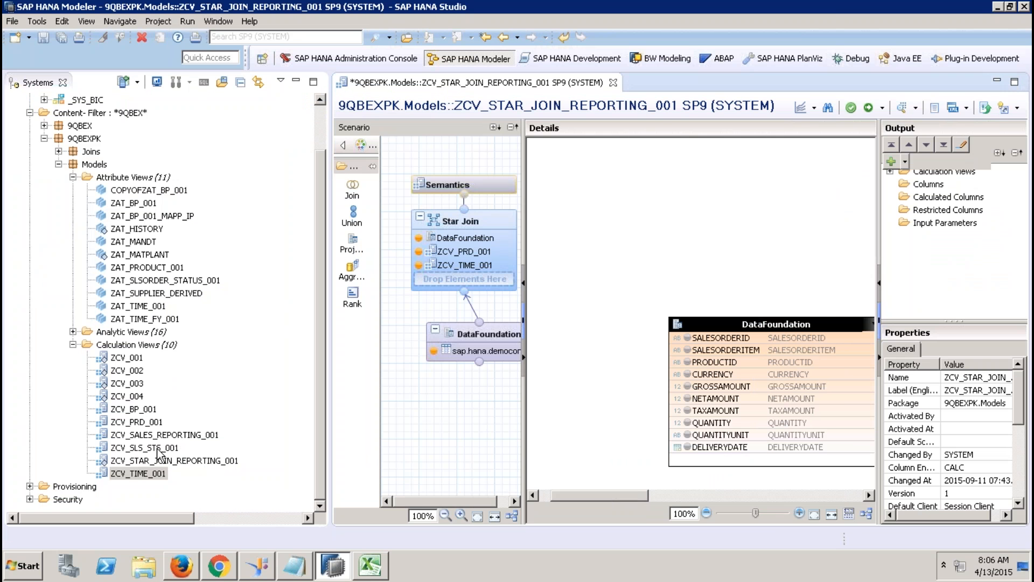
click(160, 448)
drag(160, 451, 446, 279)
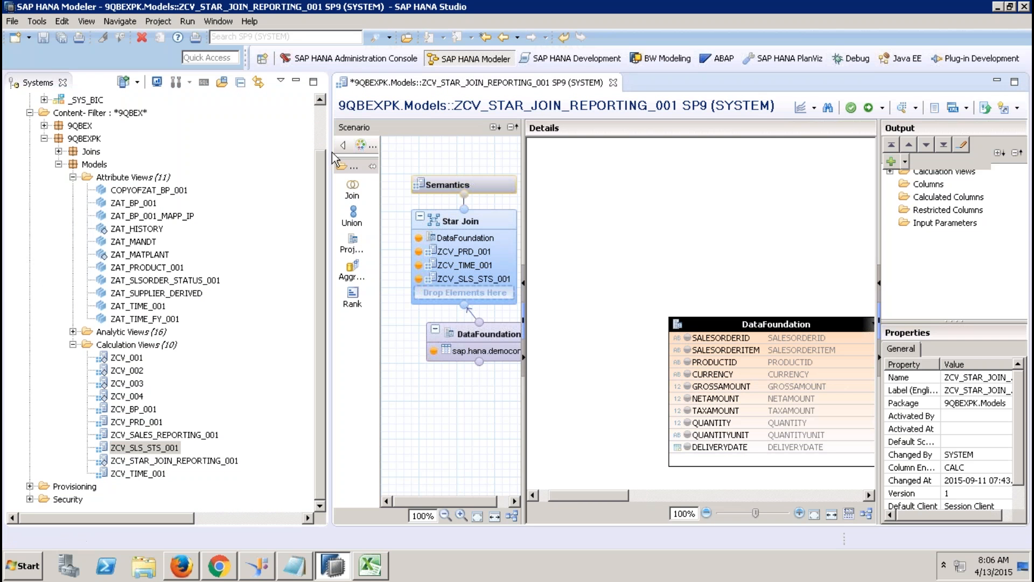
click(295, 82)
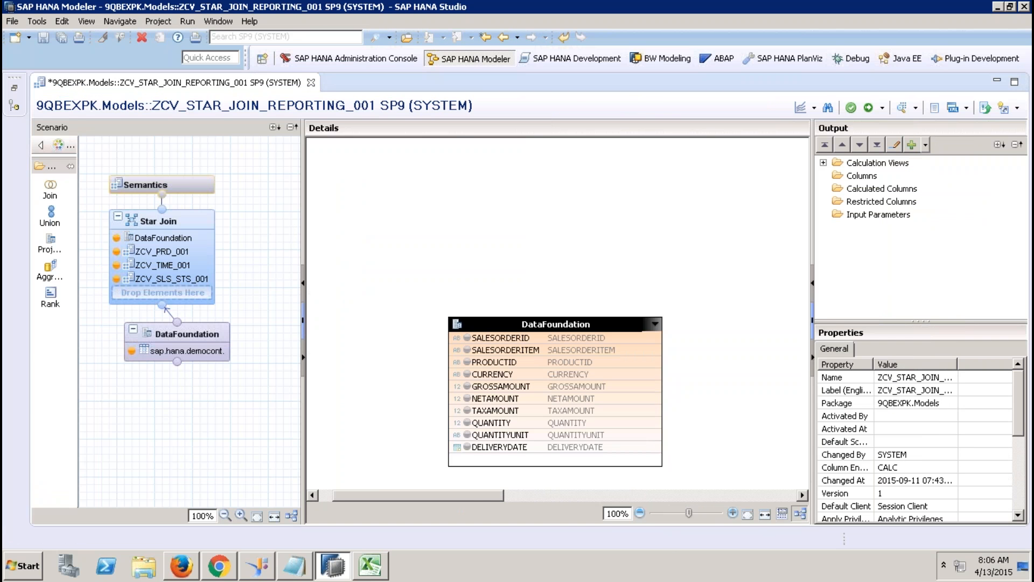
Step: Join DataFoundation's PRODUCTID, SALESORDERID and DELIVERYDATE to ZCV_PRD_001, ZCV_SLS_STS_001 and ZCV_TIME_001's DATE_SQL
click(800, 514)
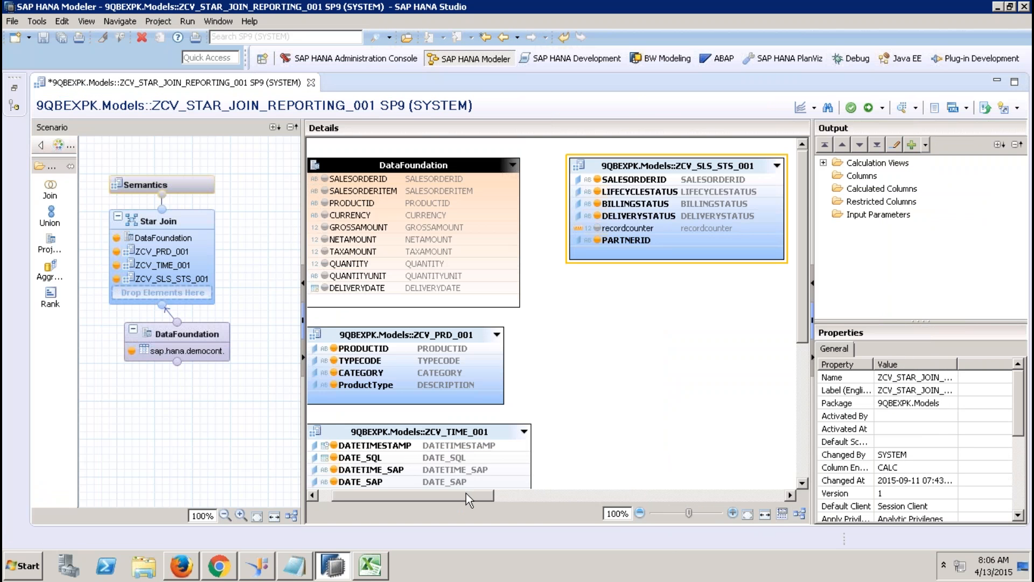
drag(476, 502, 384, 506)
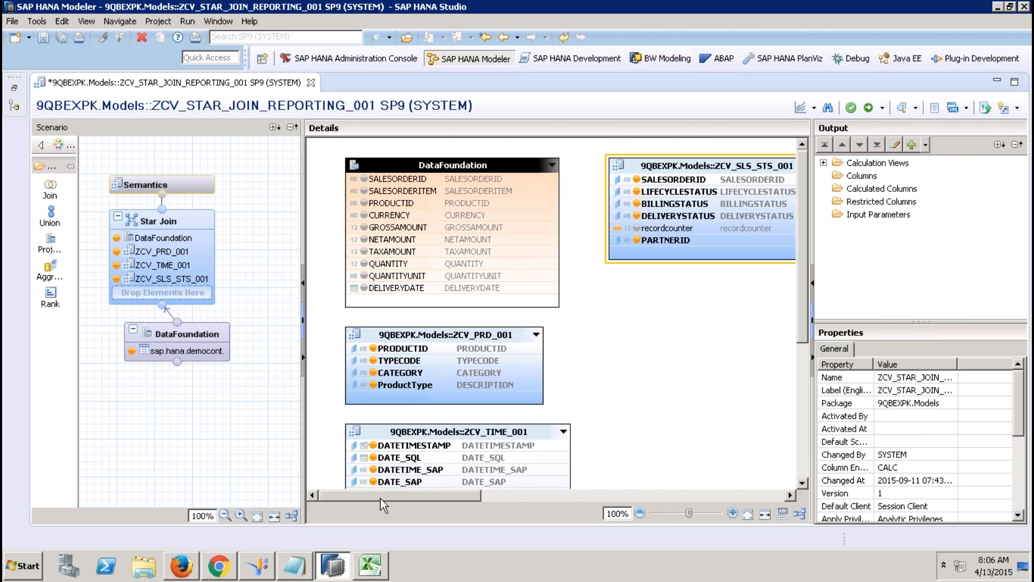
click(526, 203)
drag(562, 204, 546, 355)
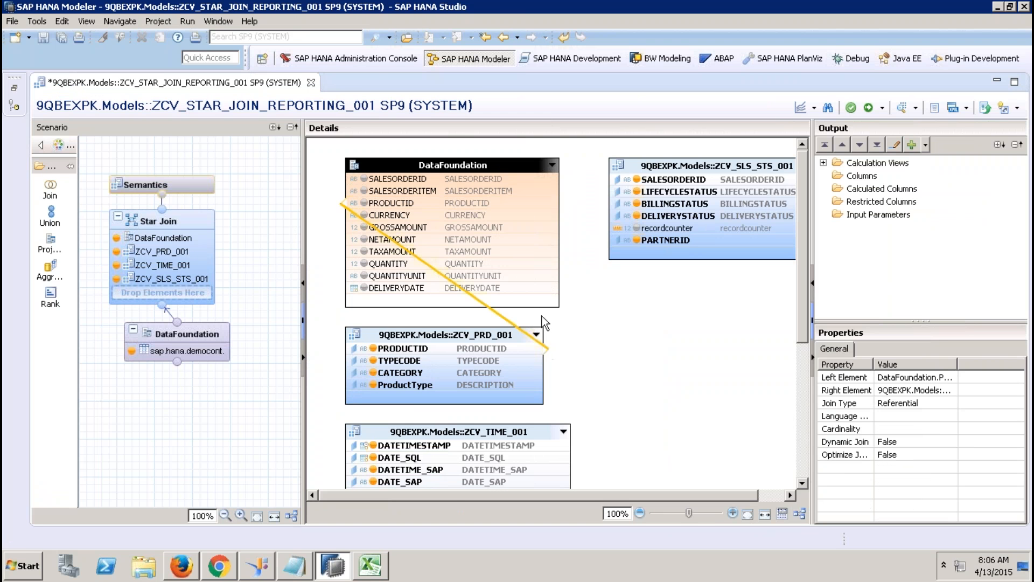
click(431, 178)
drag(562, 179, 619, 179)
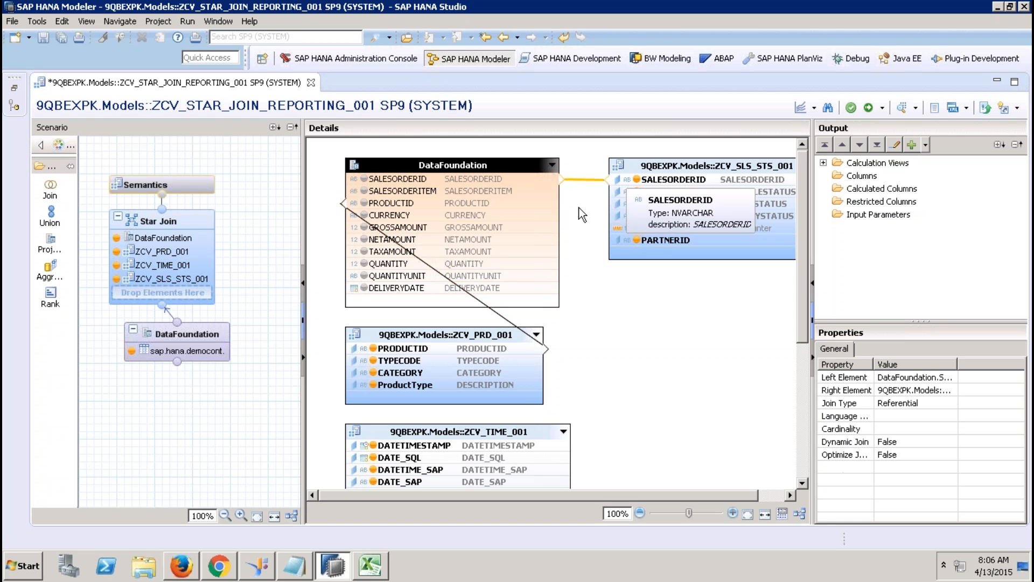
click(534, 289)
drag(561, 288, 564, 456)
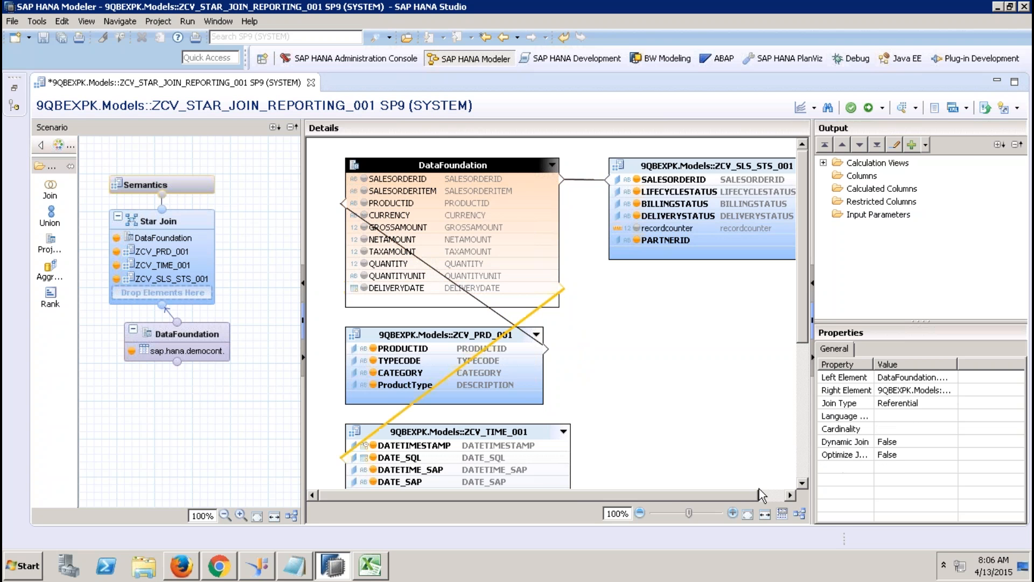
click(801, 512)
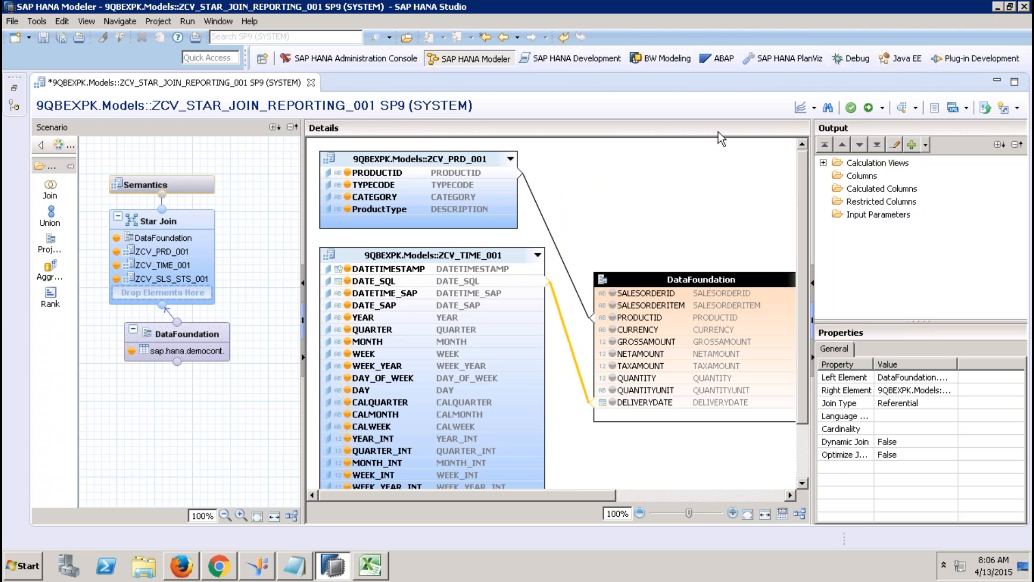
drag(577, 495, 703, 501)
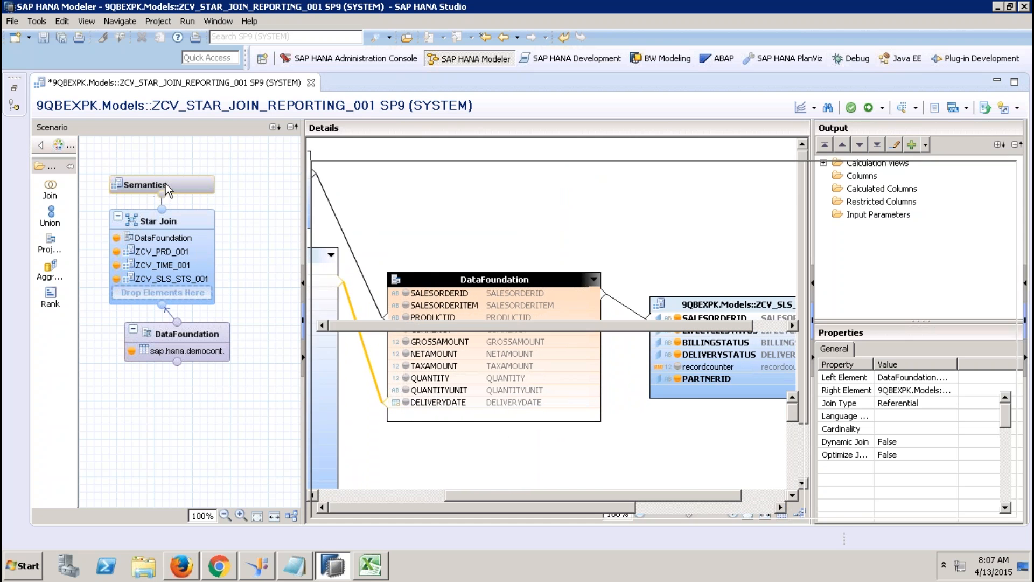
Step: Add all ten DataFoundation columns, SALESORDERID onward, to the star join output
click(166, 183)
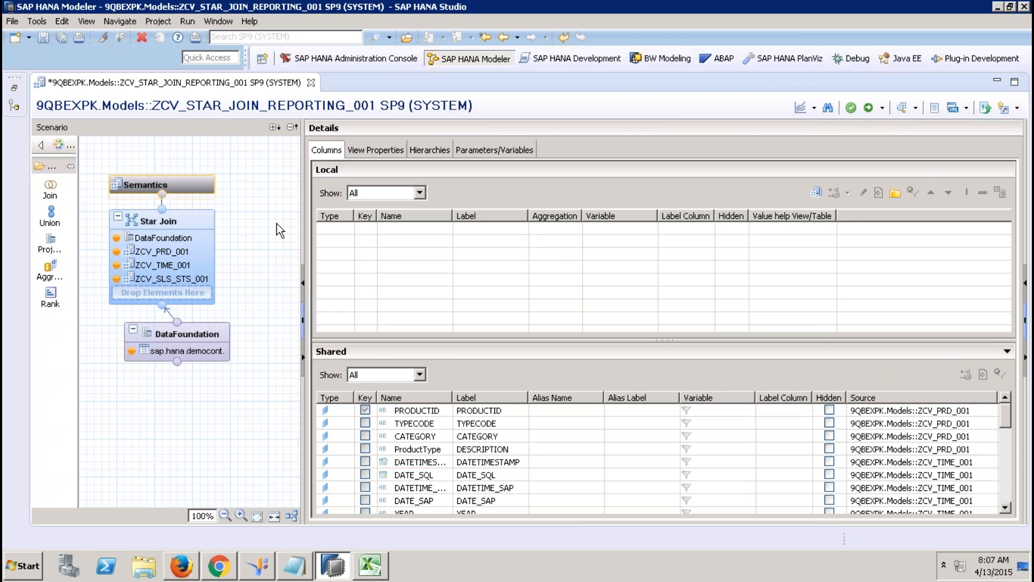
click(201, 215)
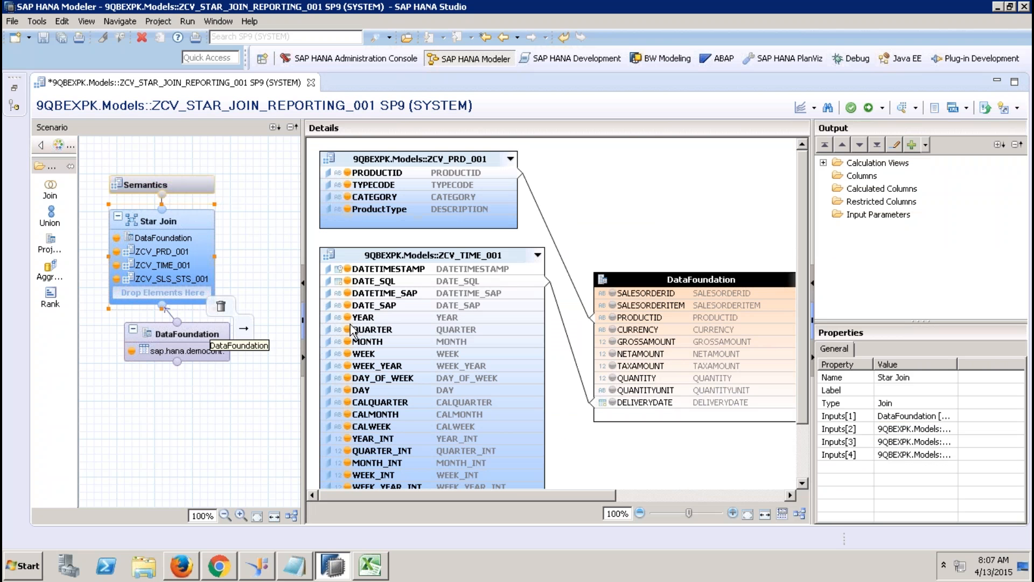
click(661, 294)
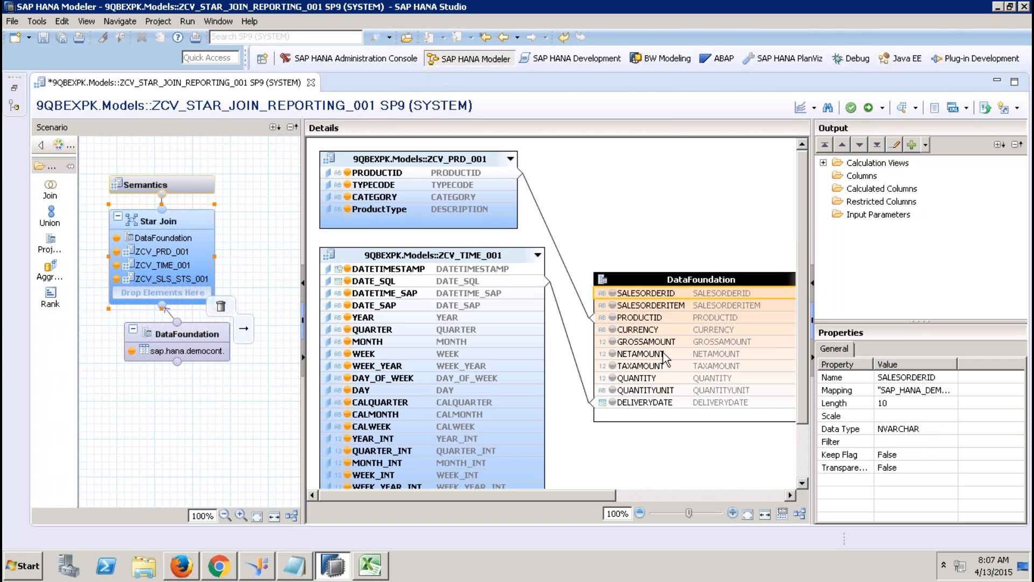
shift+click(661, 403)
right_click(661, 403)
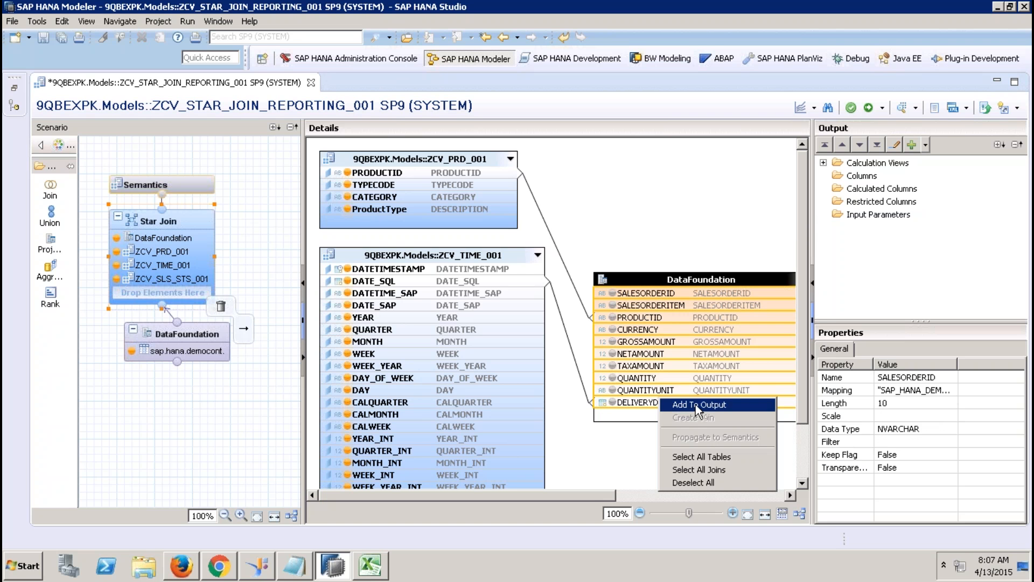
click(694, 405)
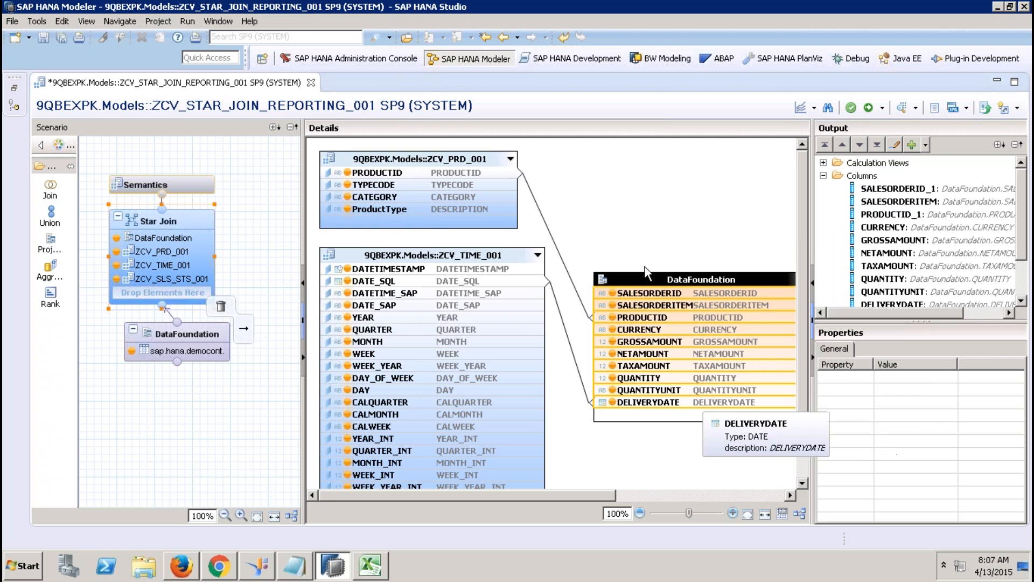
Step: Auto-assign attribute and measure types in Semantics and review the view properties
click(196, 179)
click(1000, 193)
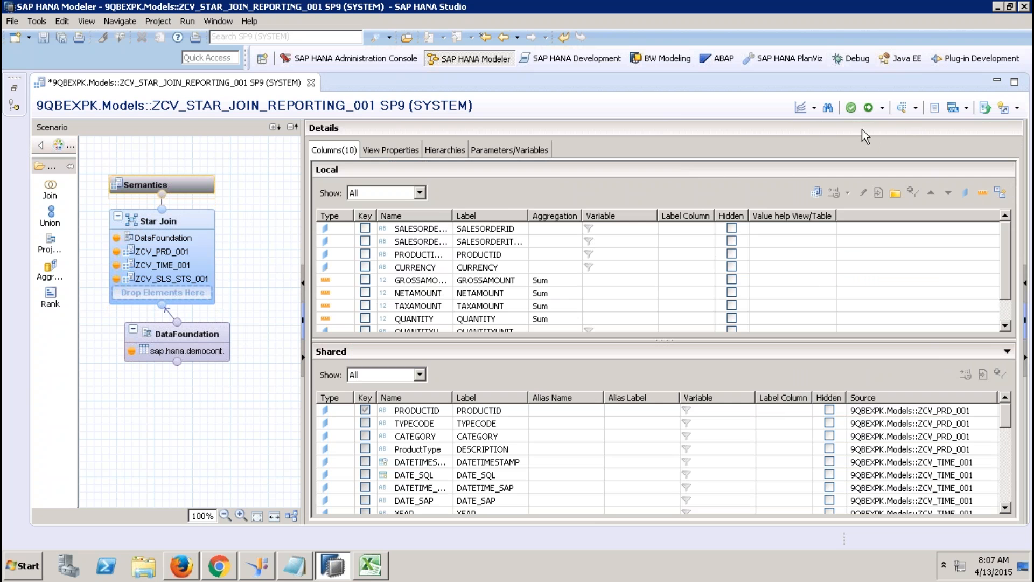
click(405, 150)
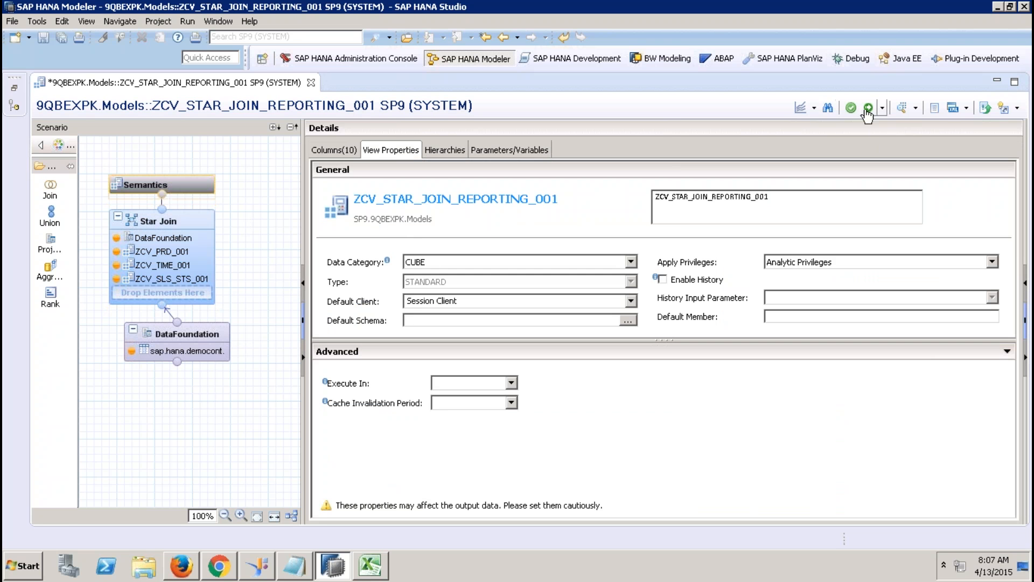
click(12, 90)
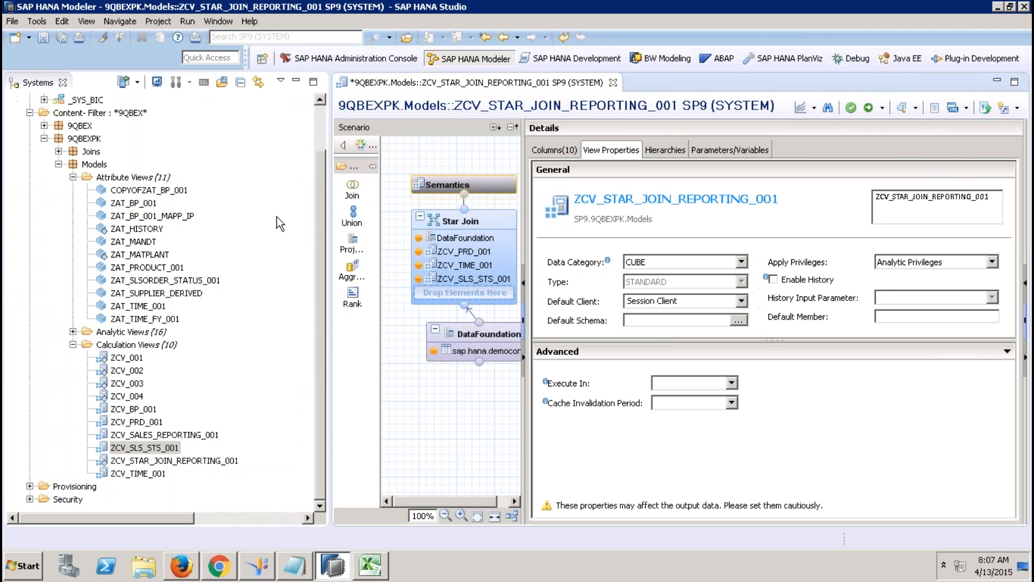
Step: Show the ZCV_PRD_001 join, then try unsuccessfully to drop ZAT_BP_001 into the star join
click(486, 254)
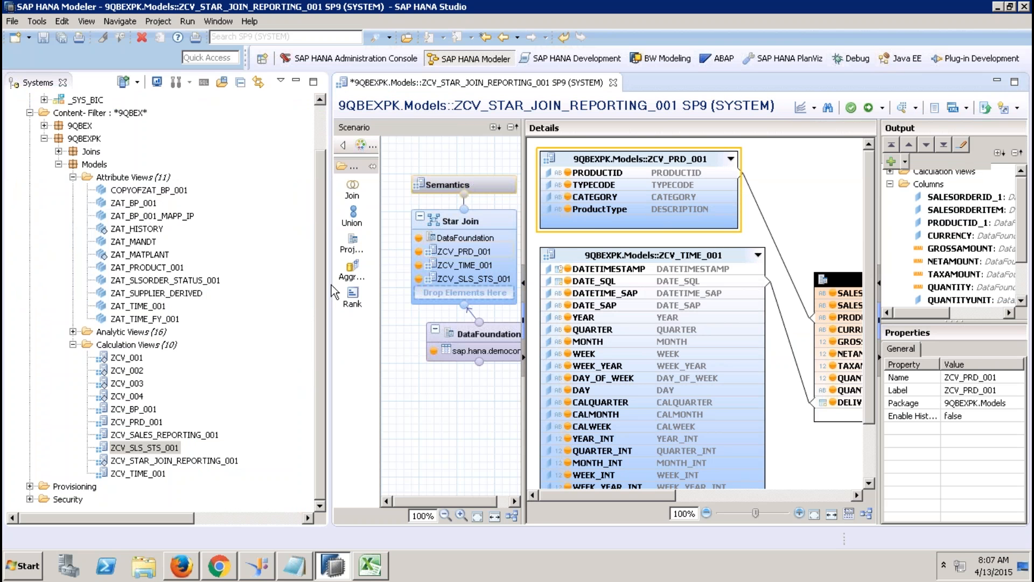
click(130, 204)
drag(129, 204, 458, 294)
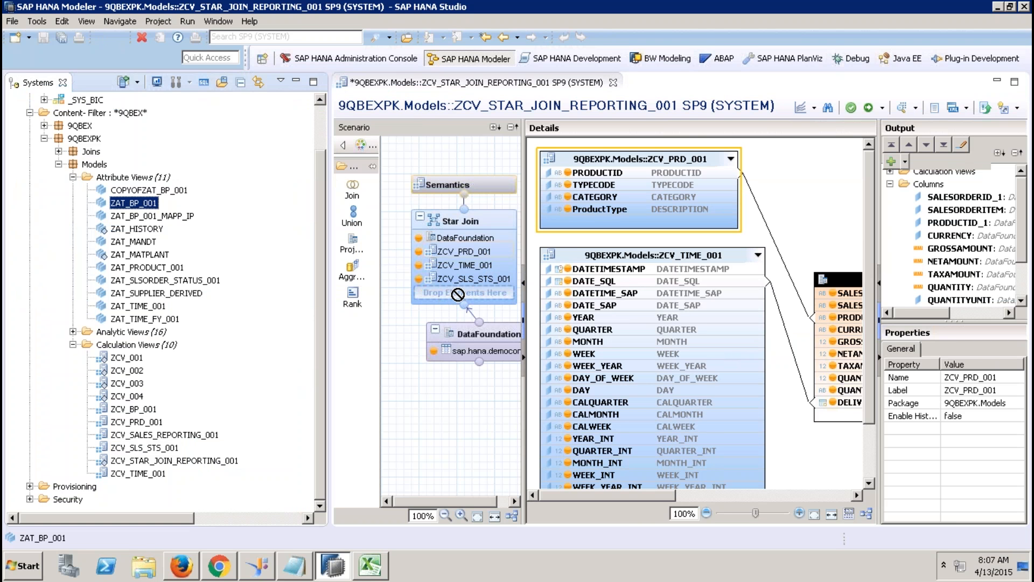
drag(458, 294, 458, 295)
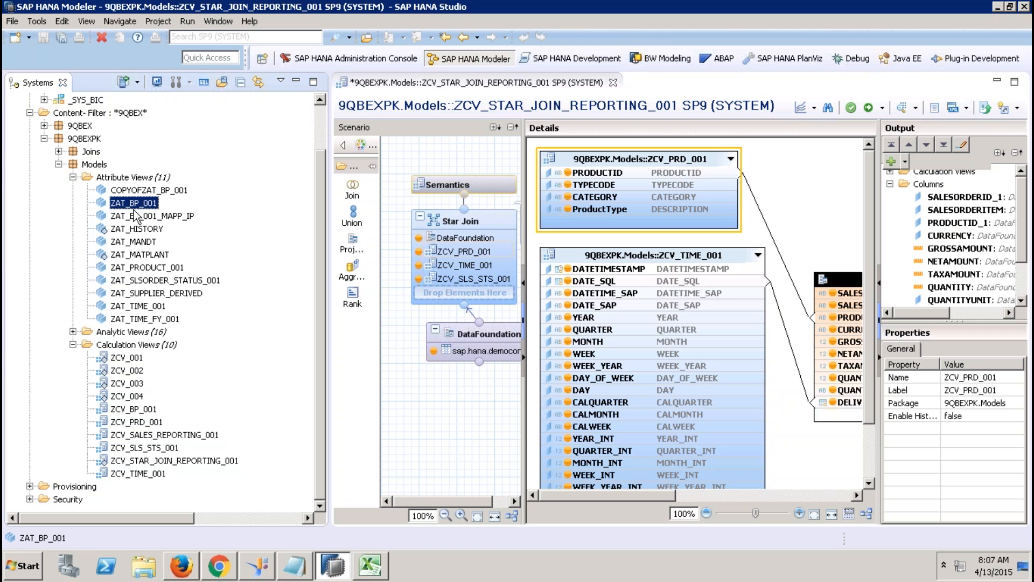
drag(137, 203, 410, 405)
drag(414, 350, 232, 272)
Step: Save and activate ZCV_STAR_JOIN_REPORTING_001, then close the activation job log
click(868, 108)
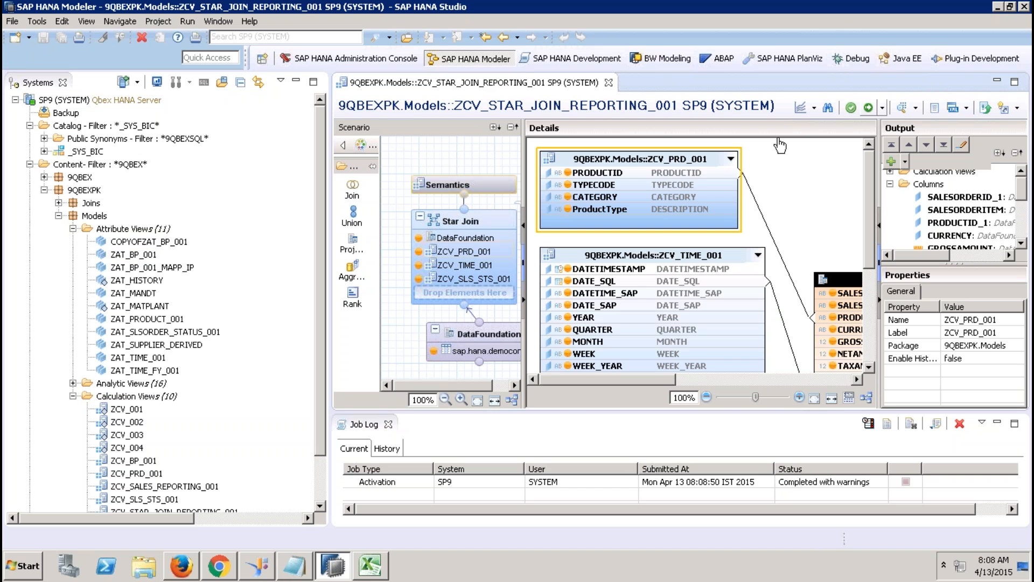
click(369, 565)
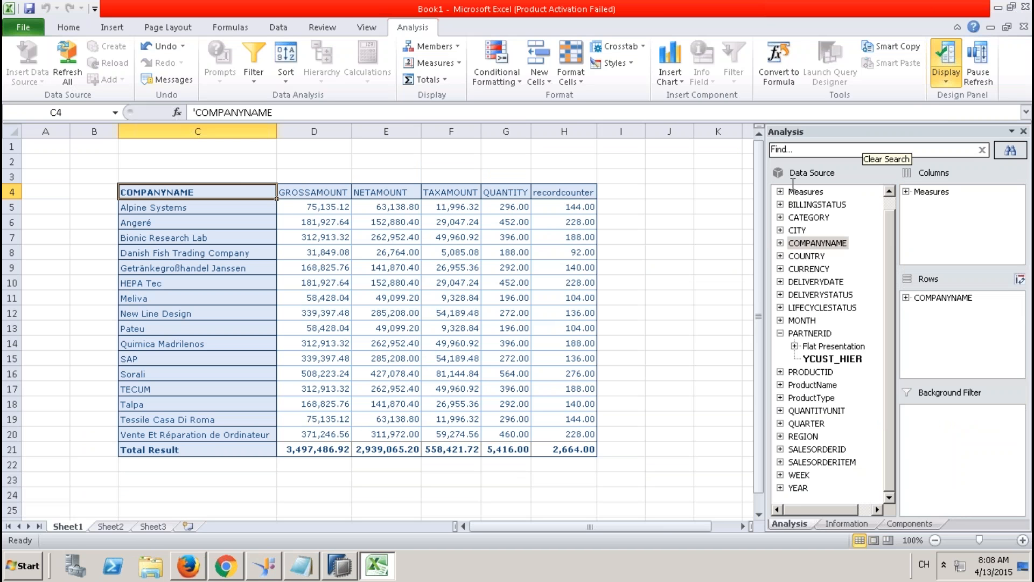
key(alt+Tab)
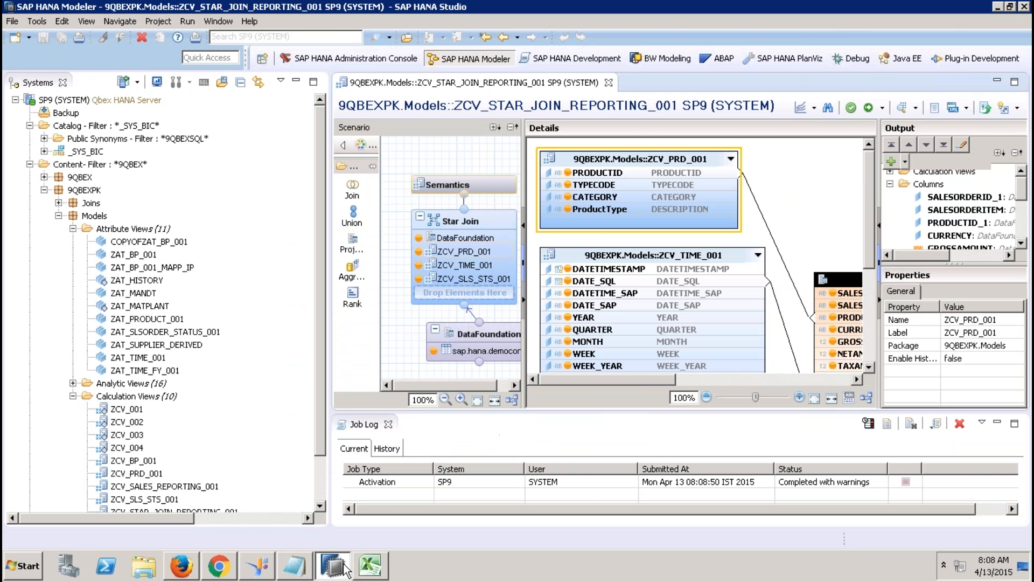
click(388, 424)
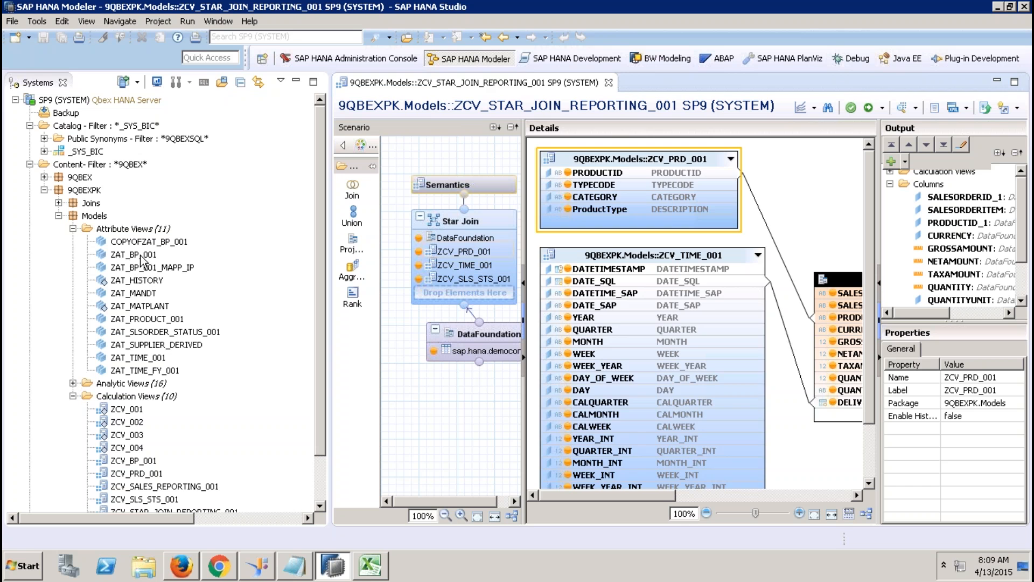
click(141, 257)
drag(142, 260, 444, 426)
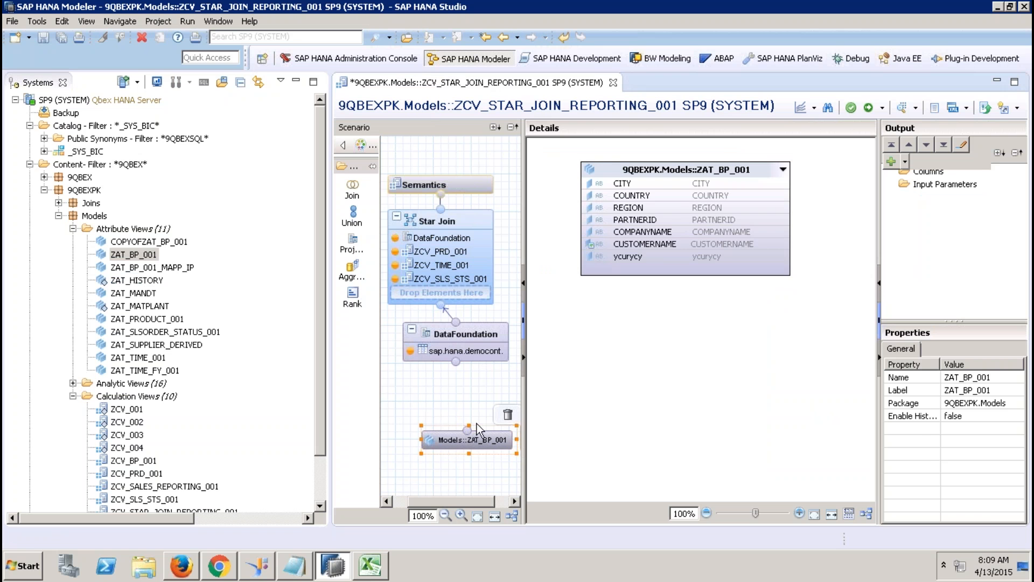
click(507, 414)
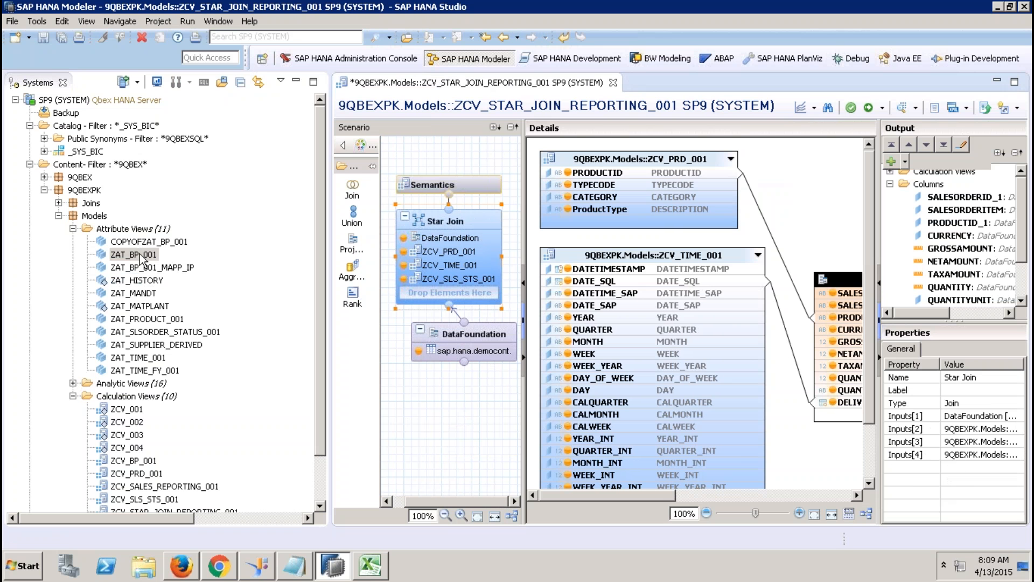
drag(143, 254, 443, 251)
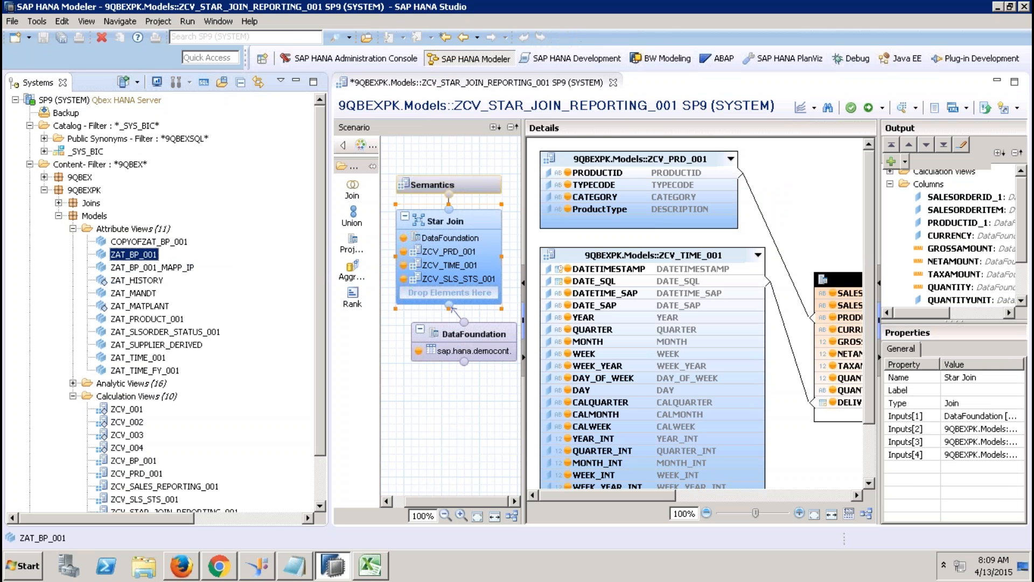
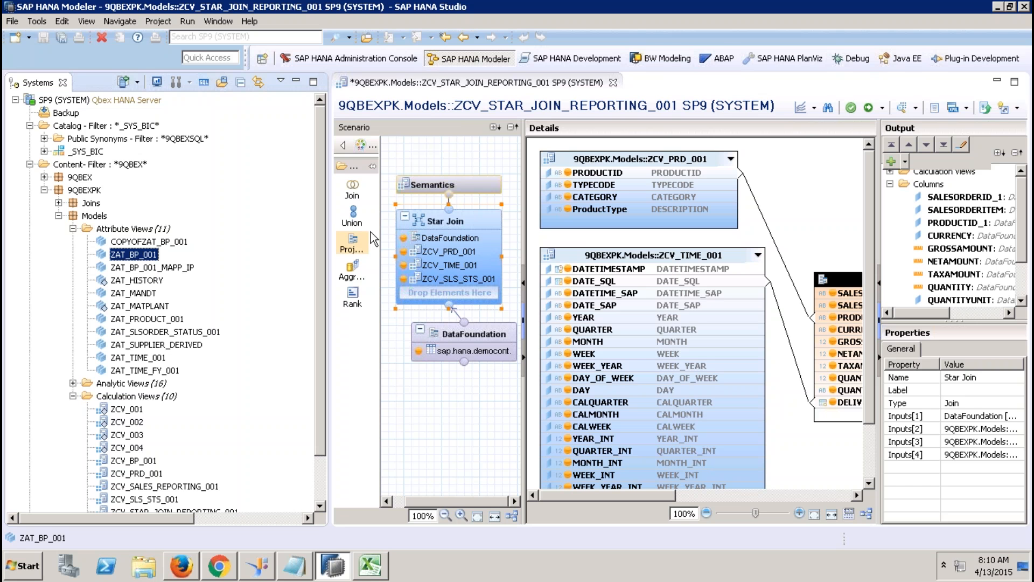
Step: Test a projection node fed by ZAT_BP_001, retry adding it to the star join, then delete Projection_1
click(352, 244)
click(434, 448)
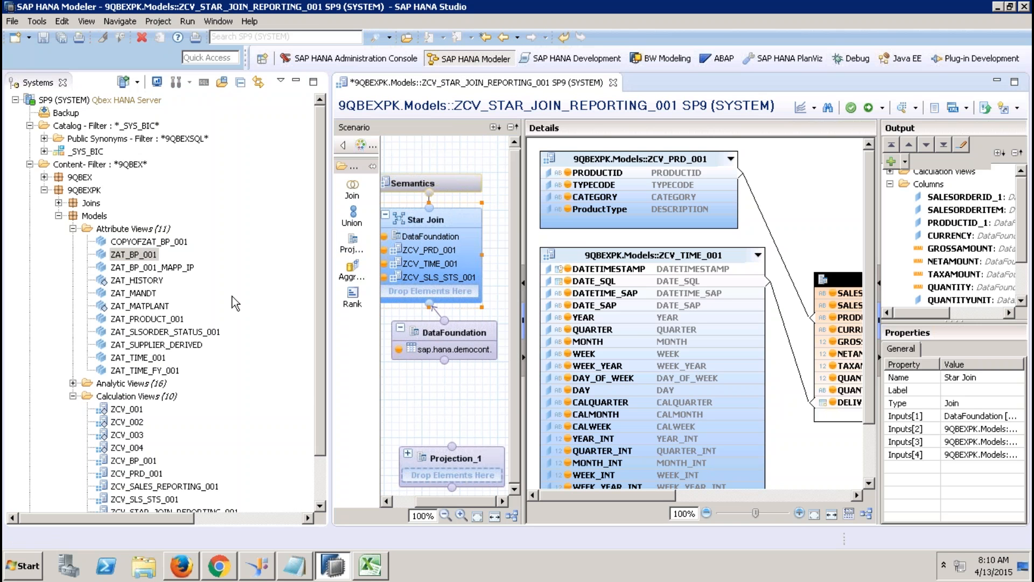
click(145, 256)
drag(146, 255, 449, 478)
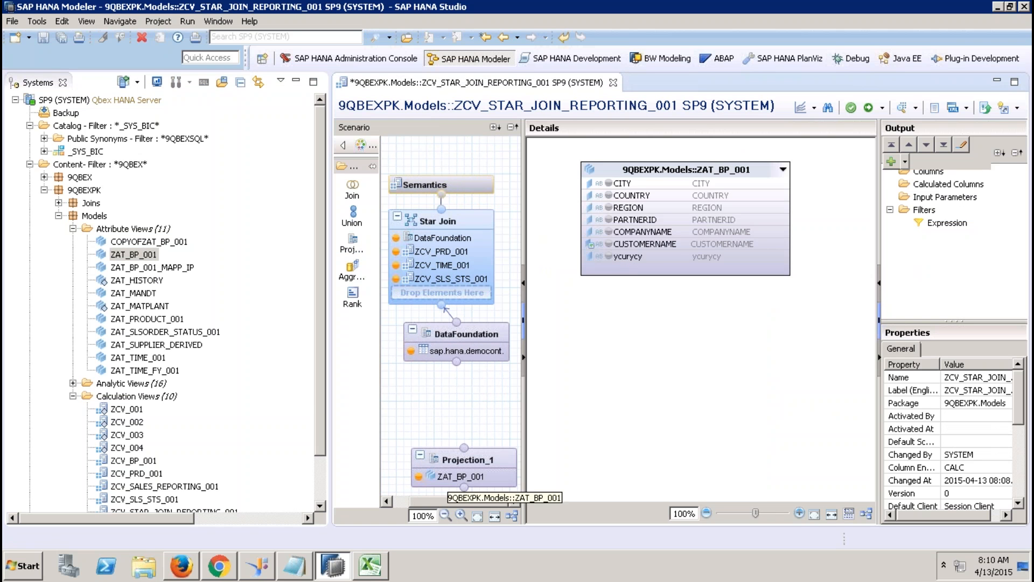
click(147, 256)
drag(197, 255, 225, 289)
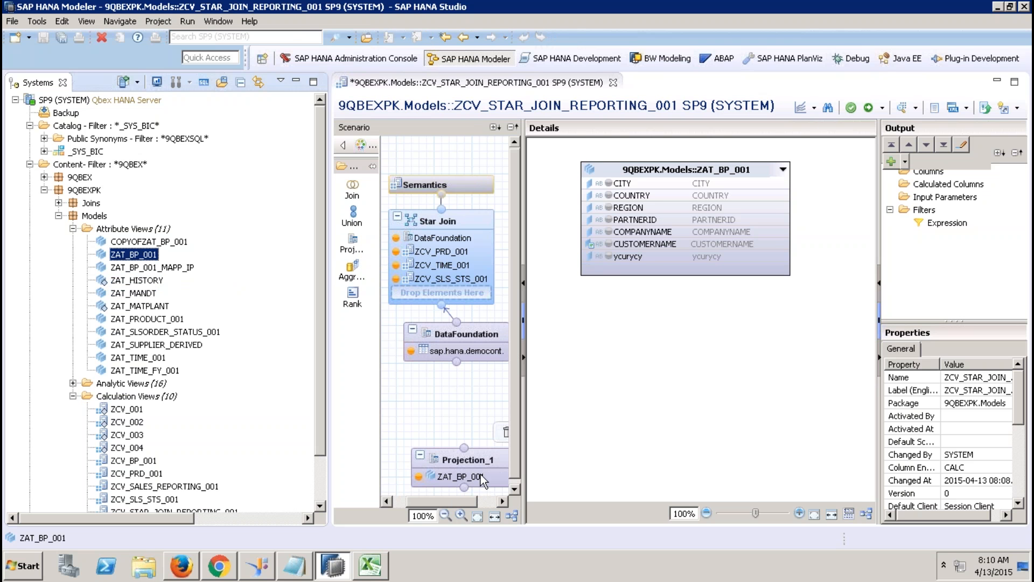
click(503, 434)
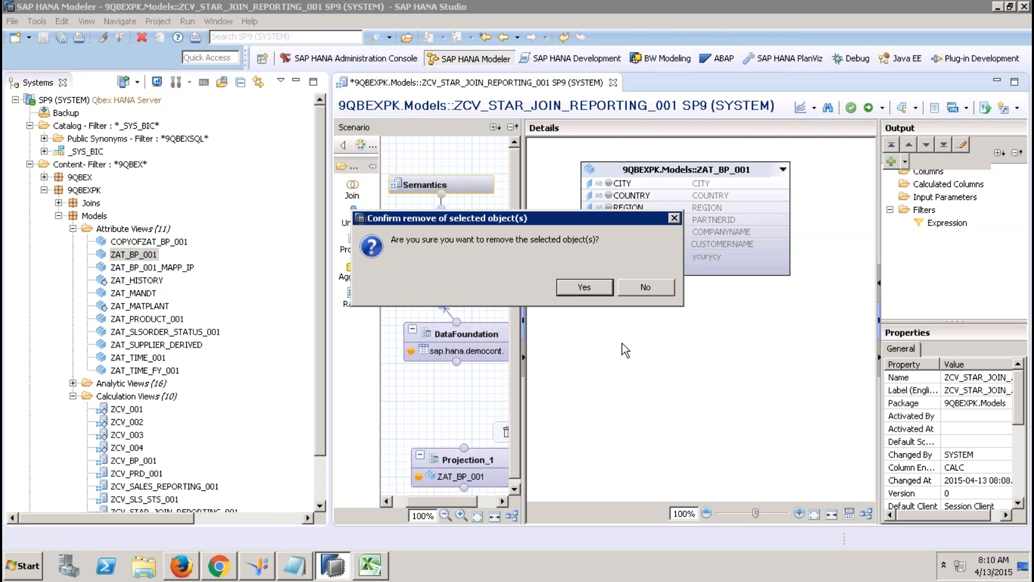
click(585, 287)
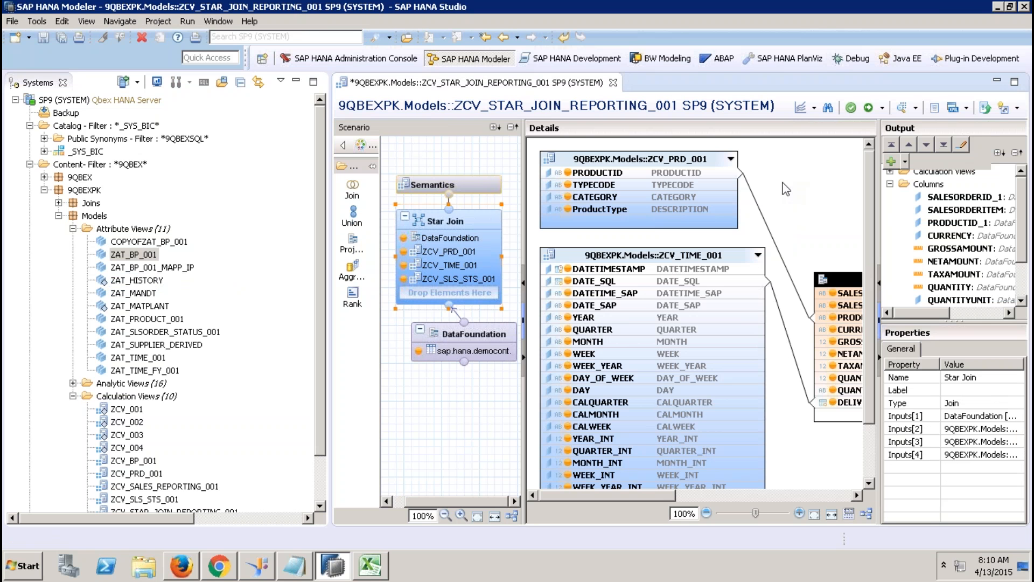
key(alt+Tab)
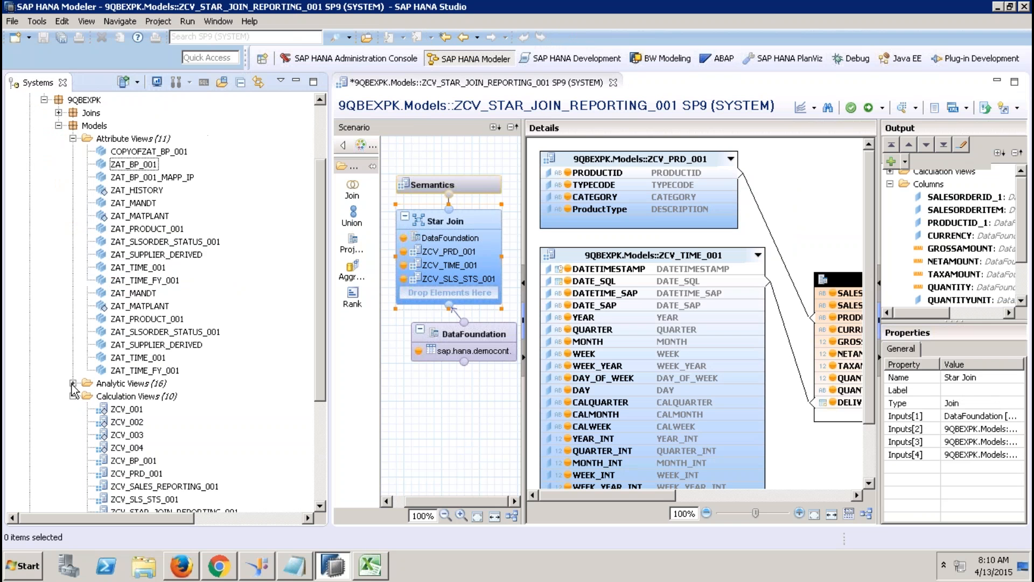
Step: Try ZAN_SALES_001 in the star join and in a projection, delete it, then minimize the Systems view
click(72, 384)
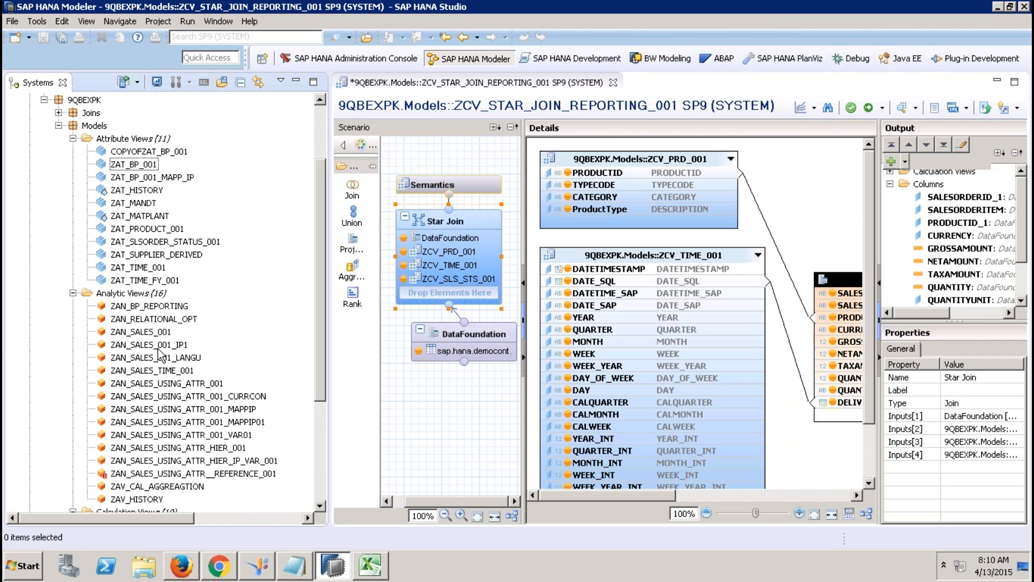
drag(153, 334, 242, 367)
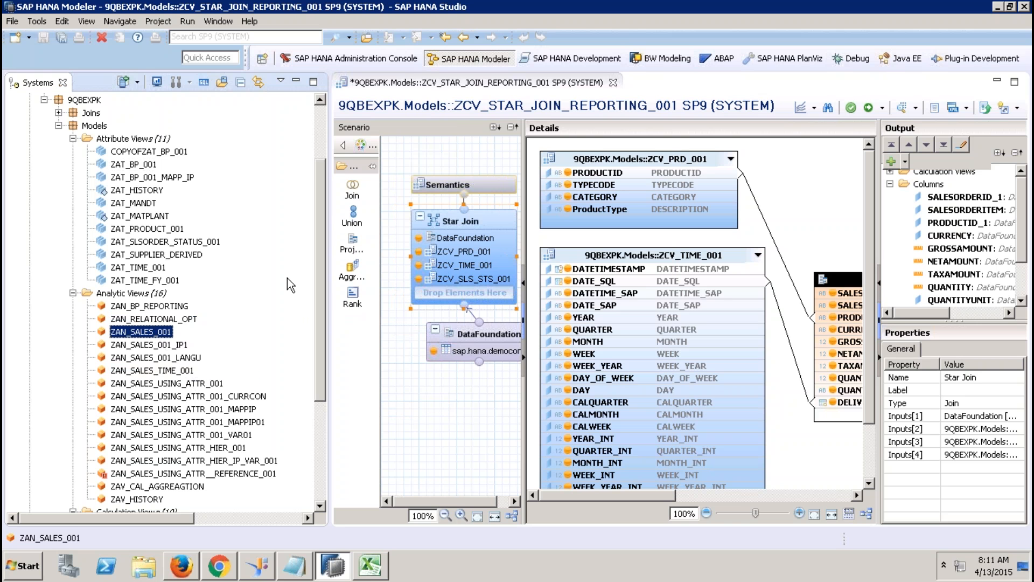
click(352, 243)
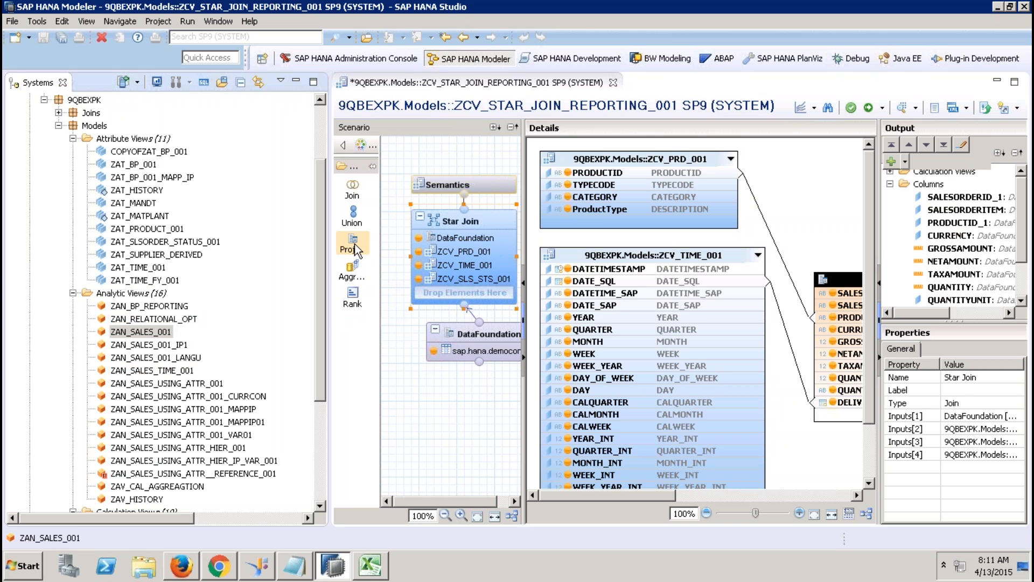
click(444, 425)
drag(141, 331, 448, 467)
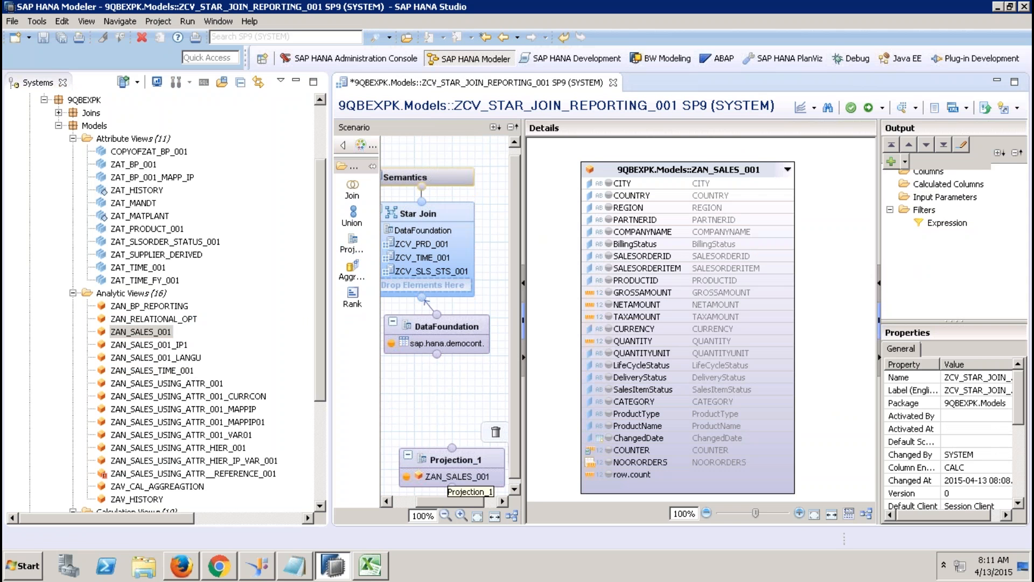
click(494, 432)
click(584, 287)
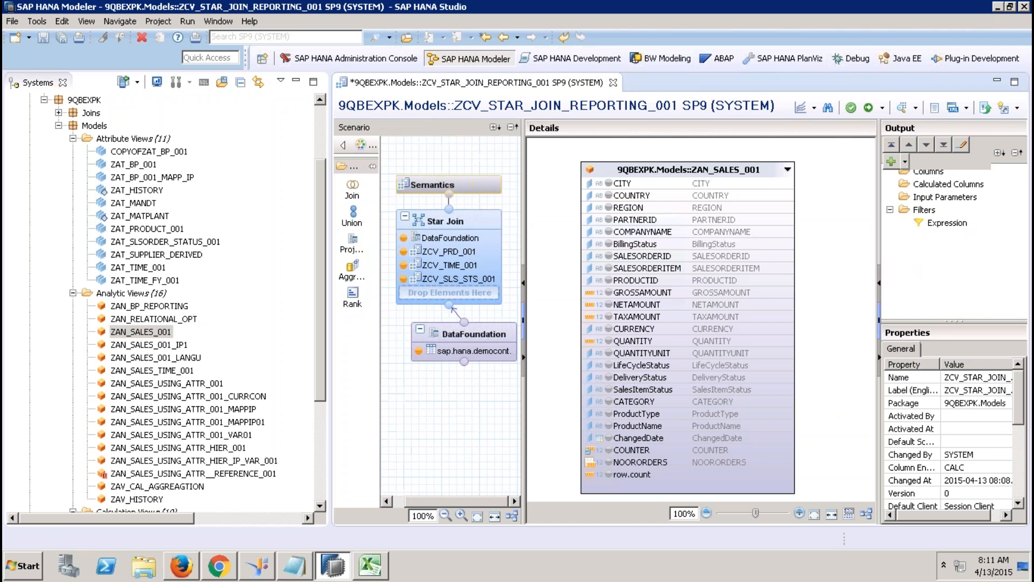
click(296, 83)
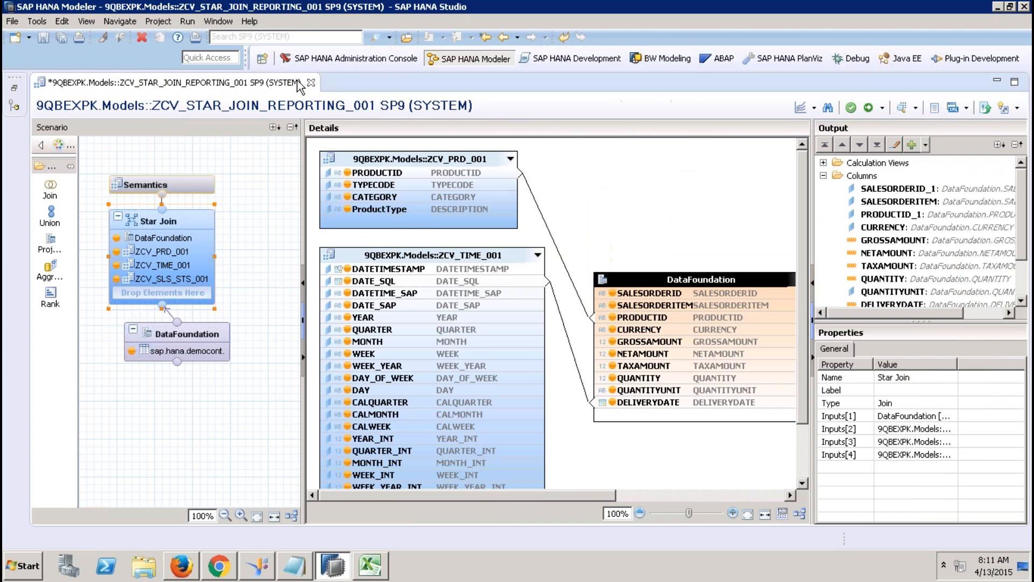
Step: Activate ZCV_STAR_JOIN_REPORTING_001 with the editor toolbar's green-check Activate button
click(867, 107)
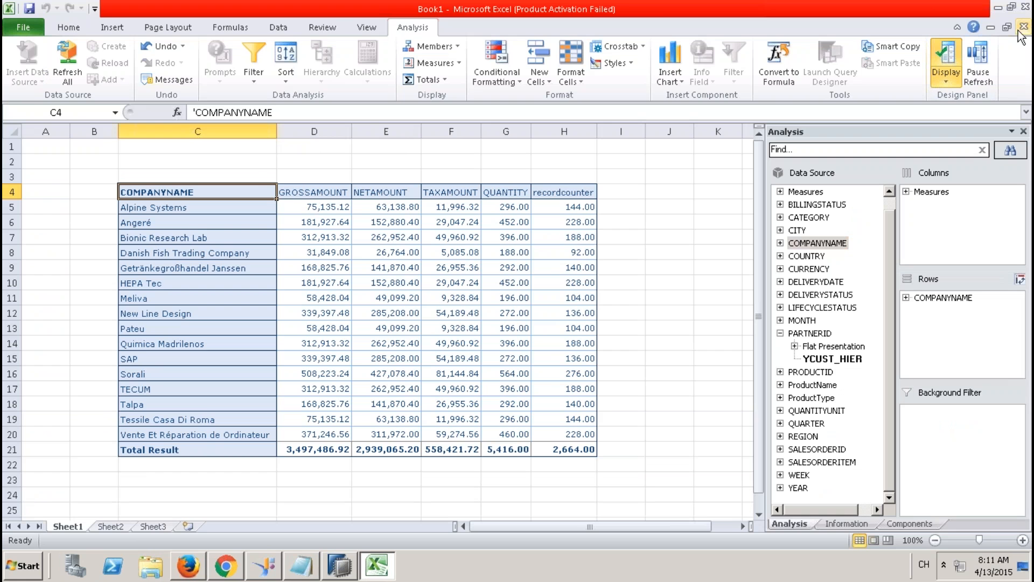
Step: Close Book1 without saving and create a new blank workbook
click(1023, 26)
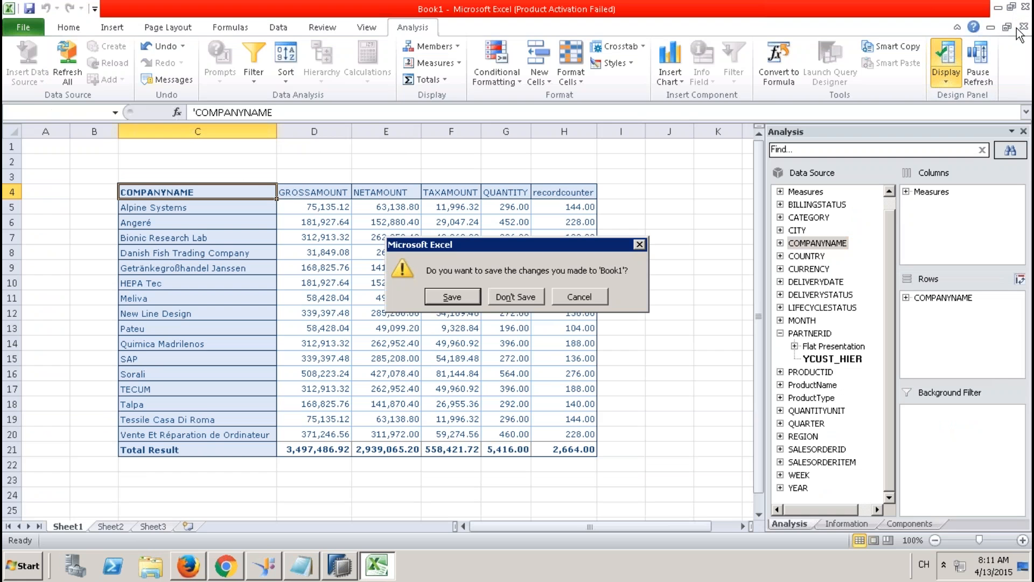
click(518, 361)
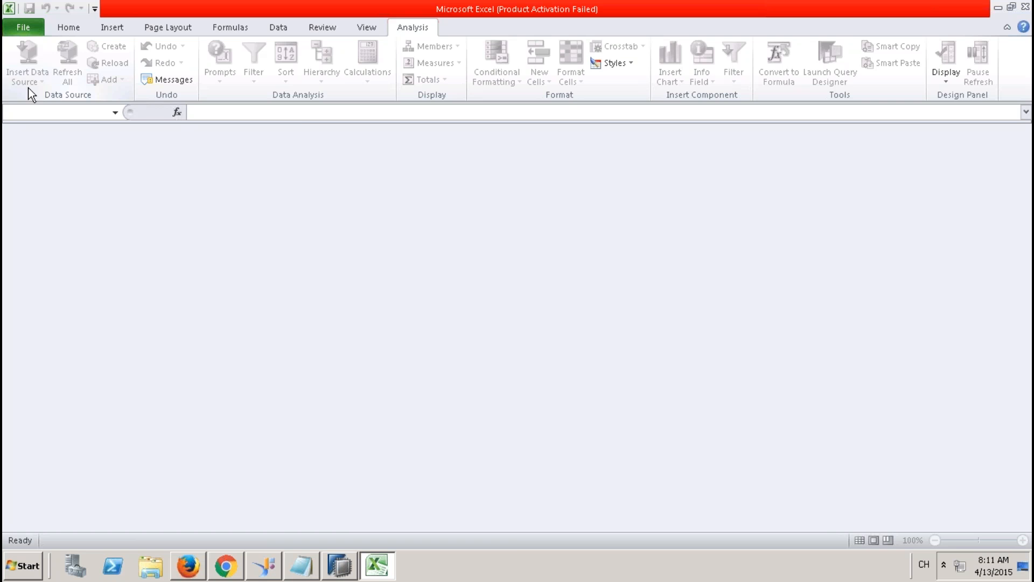
click(34, 32)
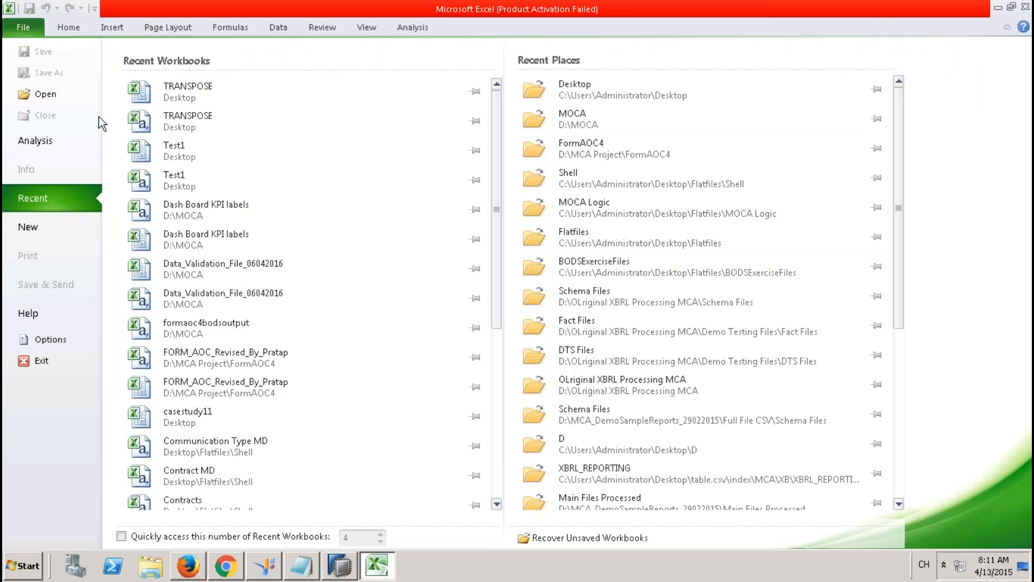
click(50, 234)
double_click(151, 145)
Step: From cell C3, refresh the Models folder in Select Data Source and insert ZCV_STAR_JOIN_REPORTING_001
click(155, 179)
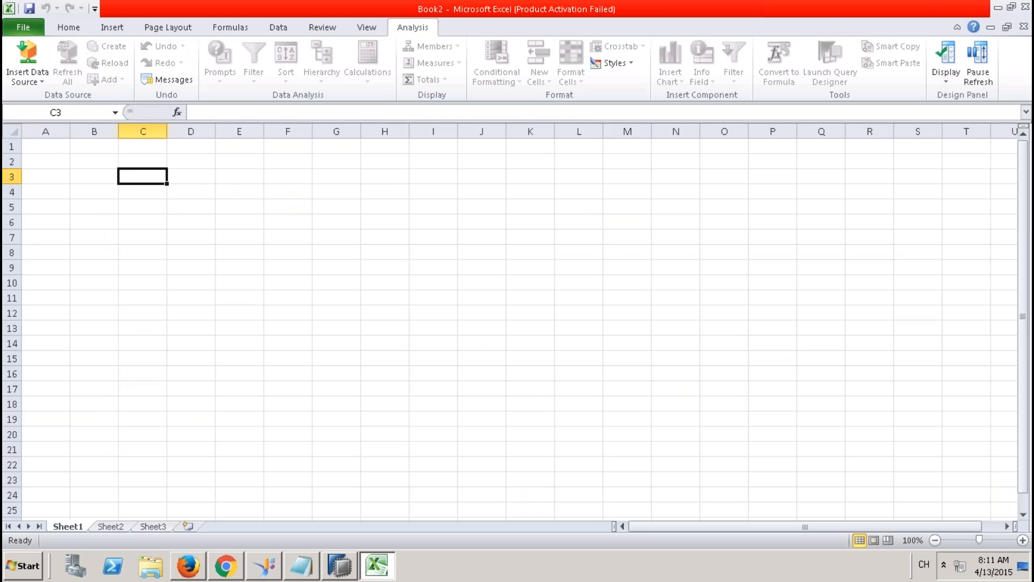
click(42, 80)
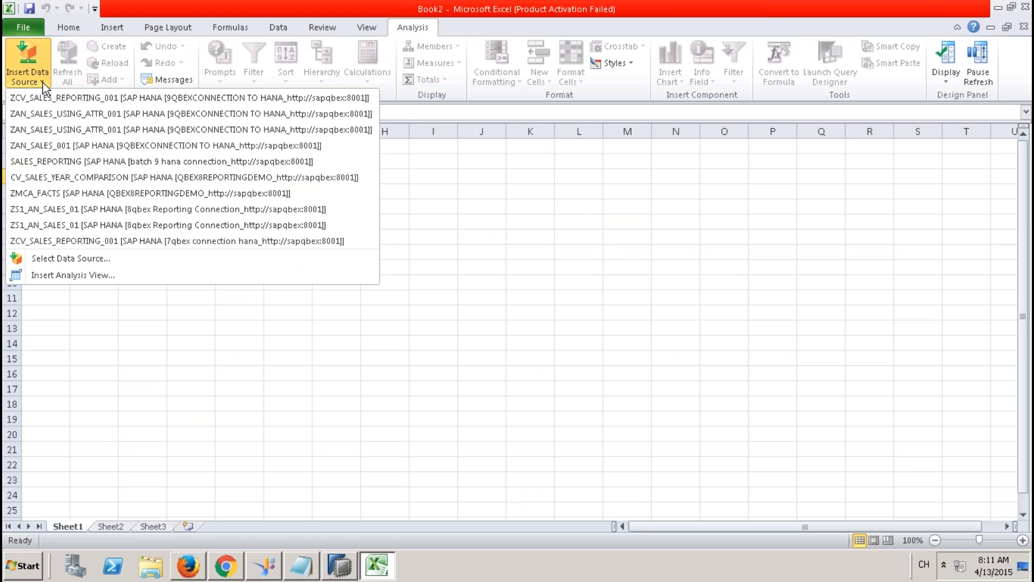
click(100, 259)
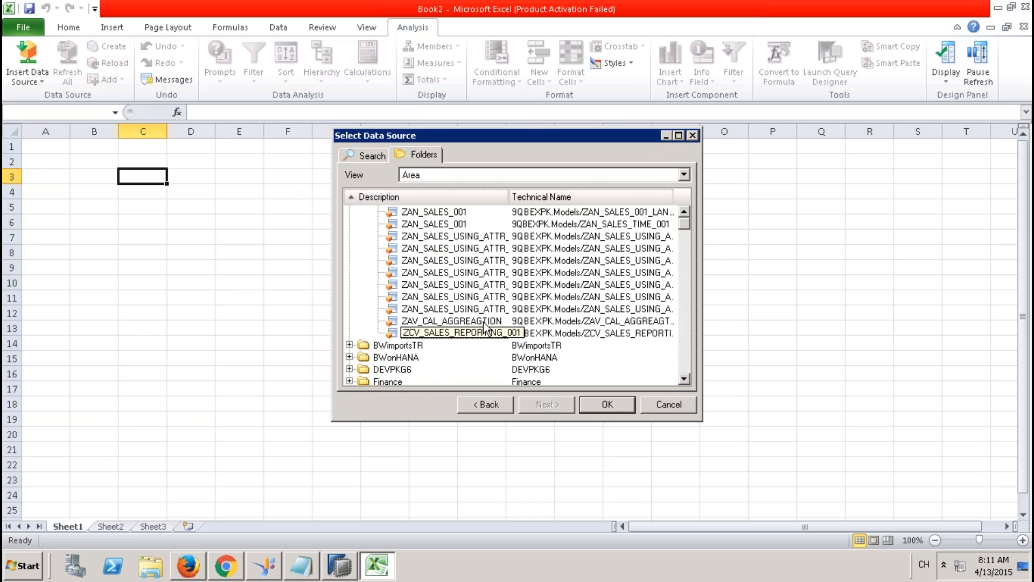
click(684, 211)
click(684, 211)
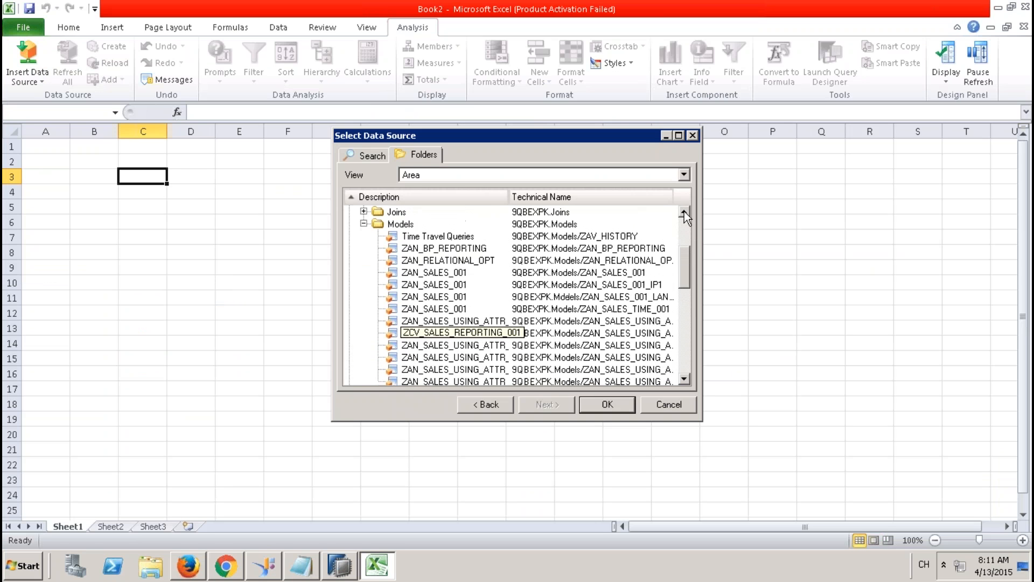
click(401, 224)
right_click(403, 226)
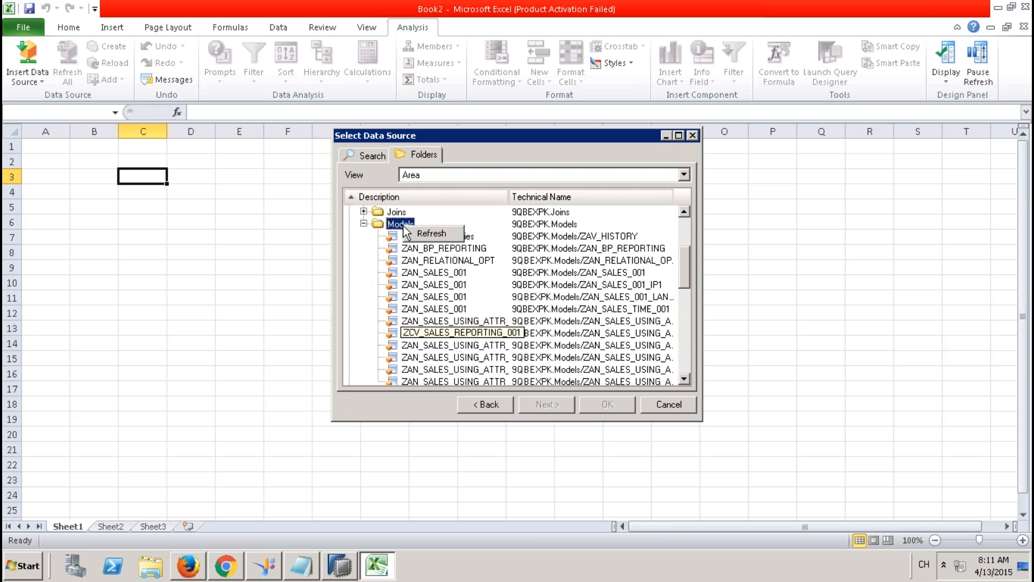
click(437, 235)
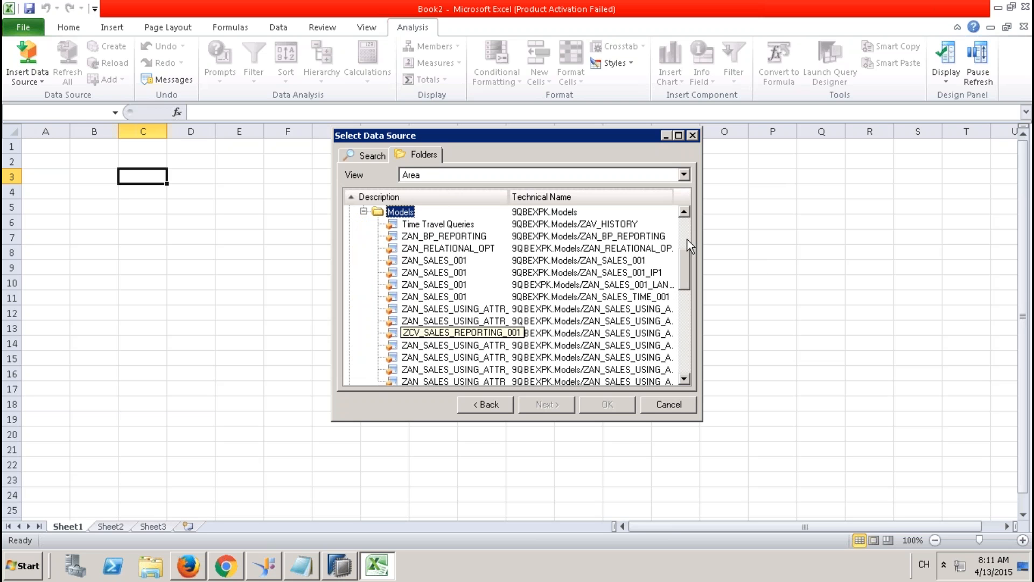
drag(684, 257, 684, 276)
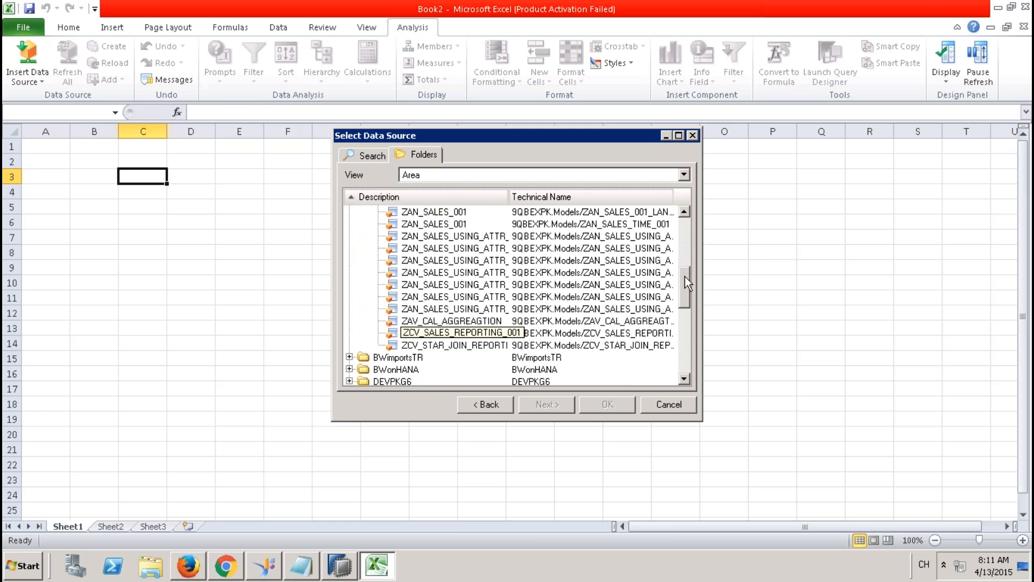
double_click(469, 344)
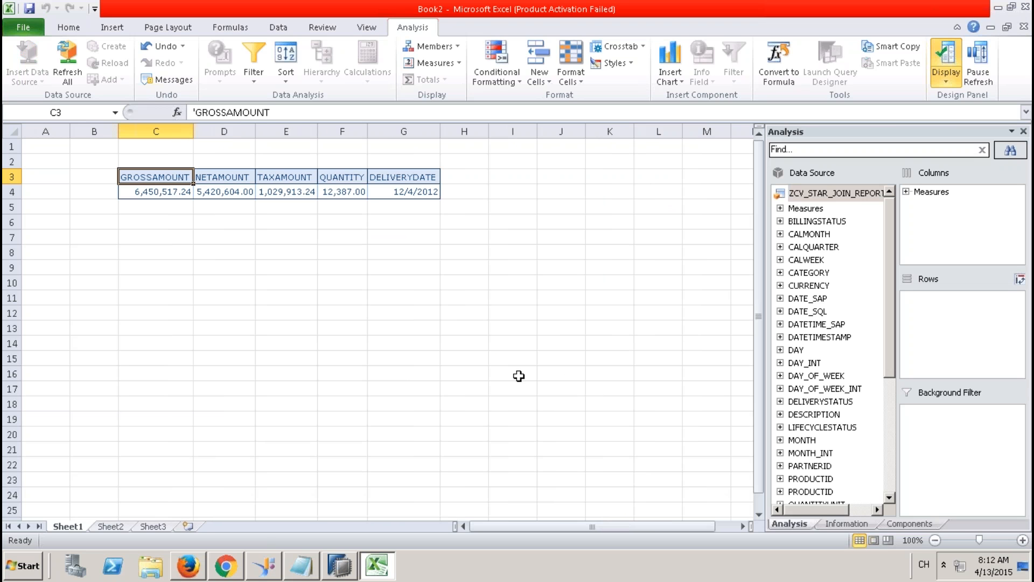
drag(889, 338, 888, 401)
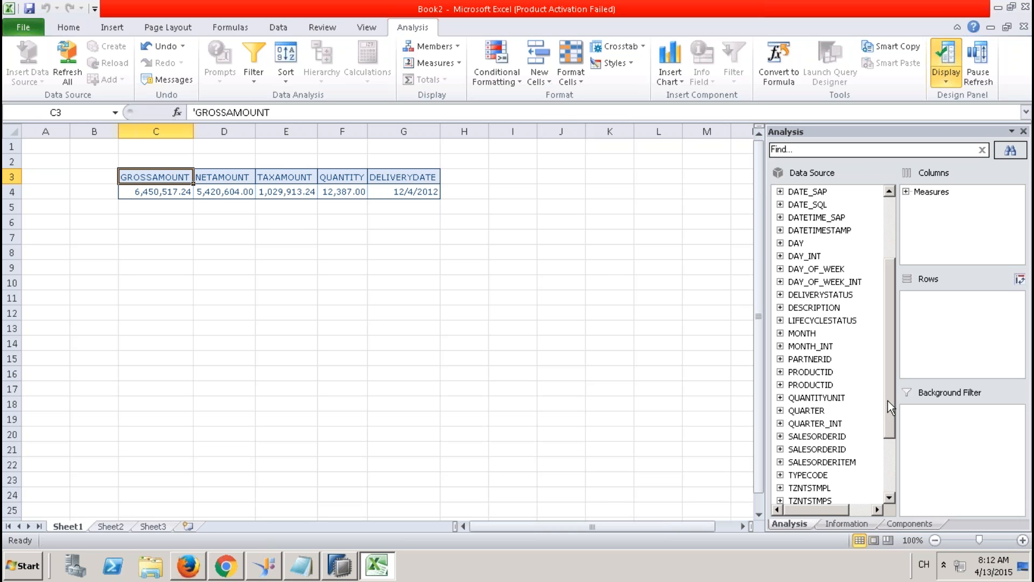
drag(887, 400, 888, 460)
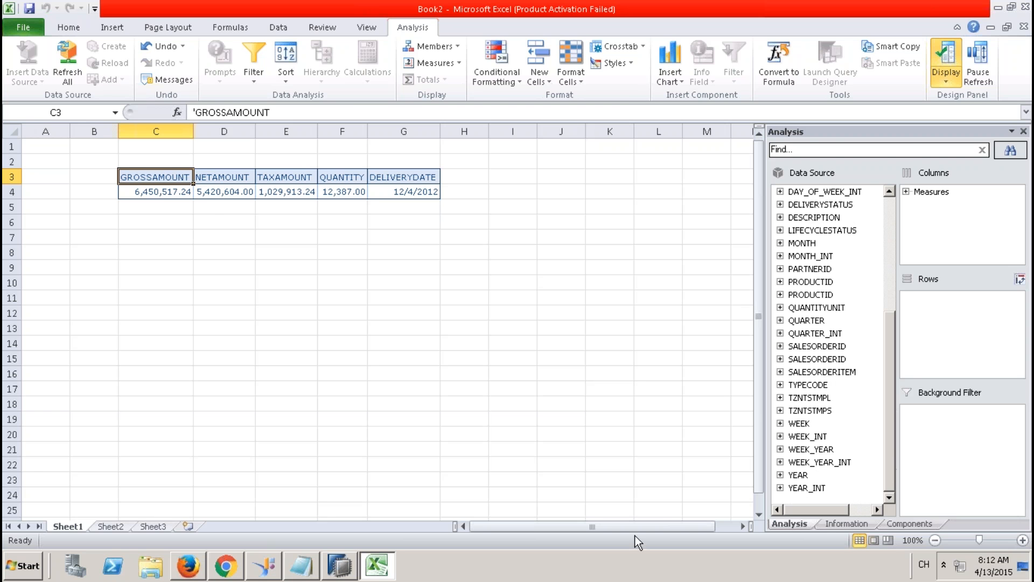
Step: Review the view's Semantics output columns, close the activation job log, and return to Excel
click(339, 566)
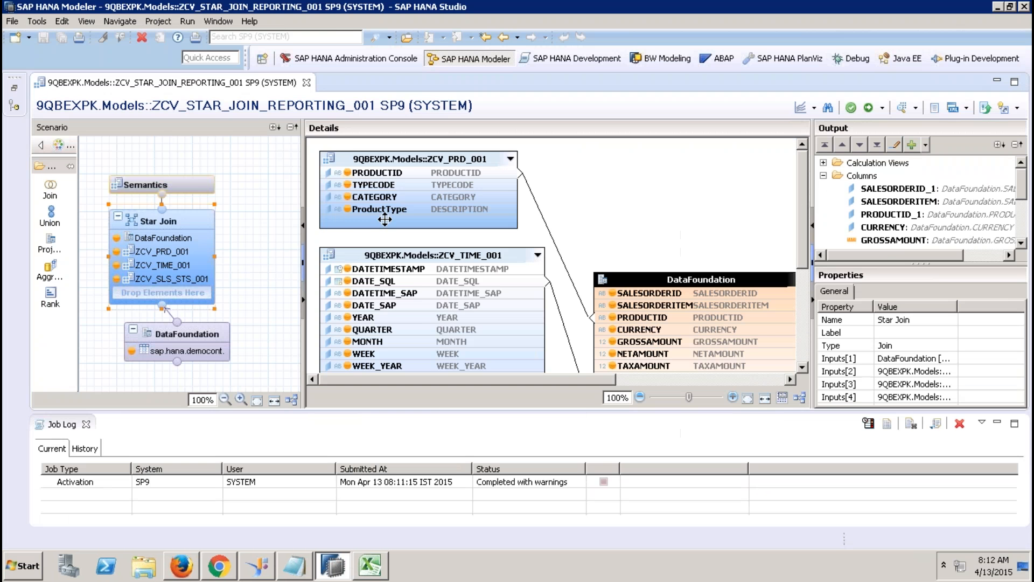
click(190, 180)
click(334, 151)
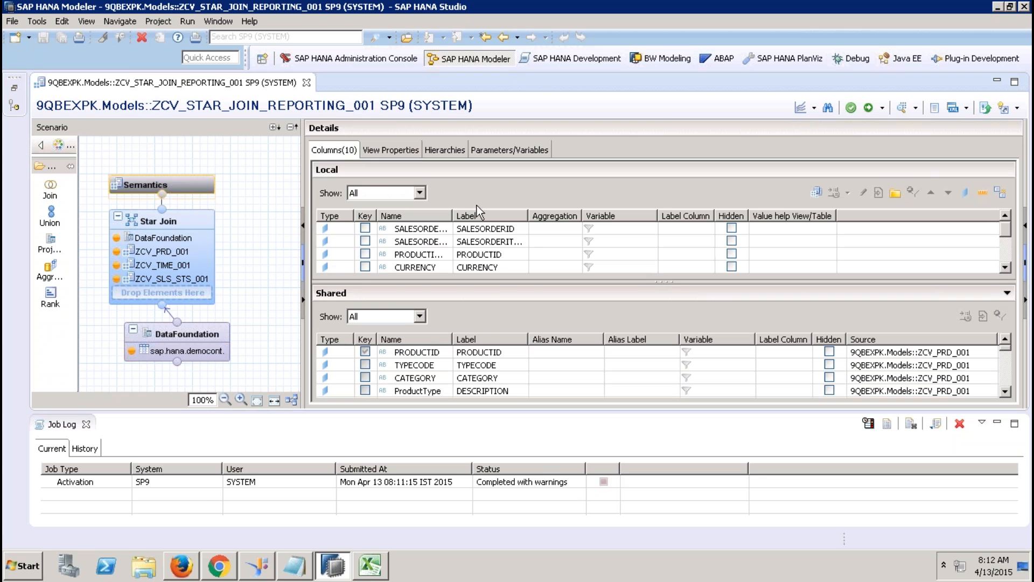
click(85, 424)
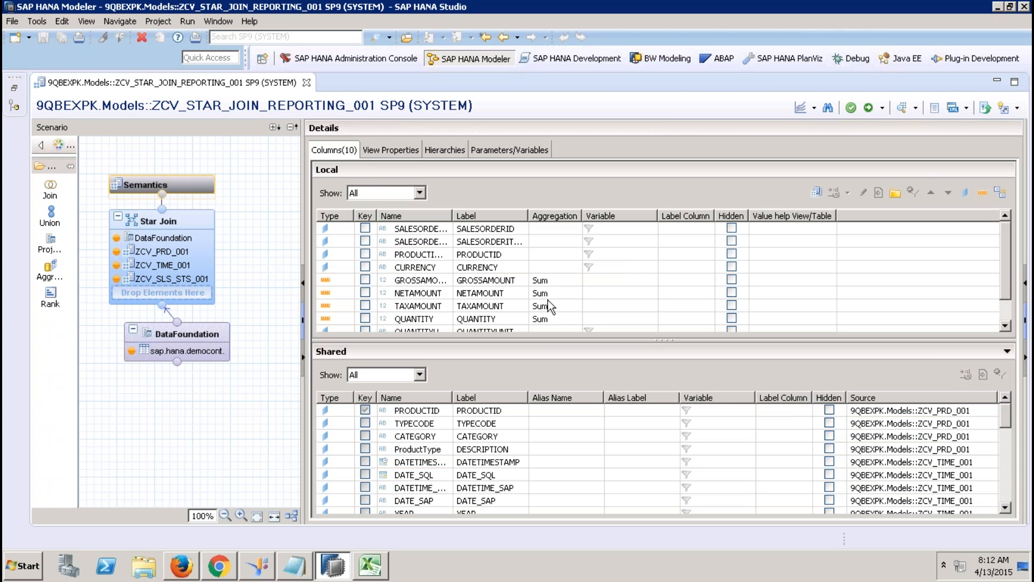
click(370, 565)
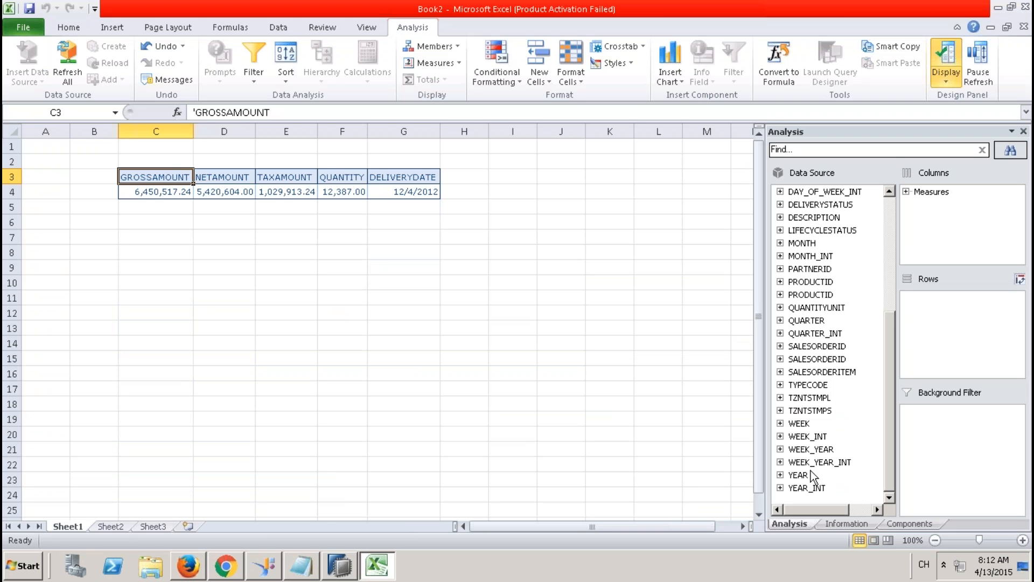
drag(797, 474, 915, 388)
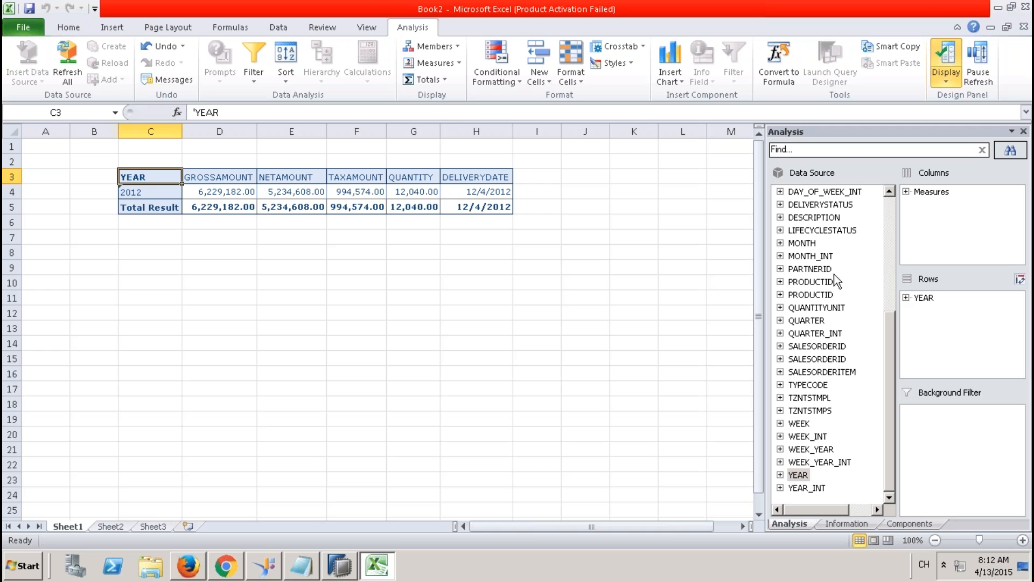
click(801, 243)
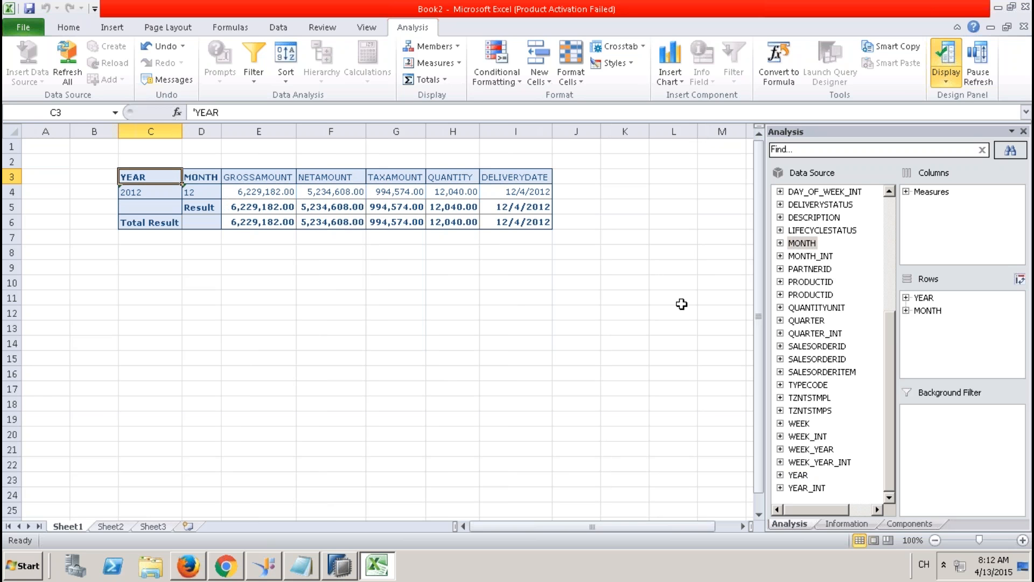
drag(800, 423, 924, 328)
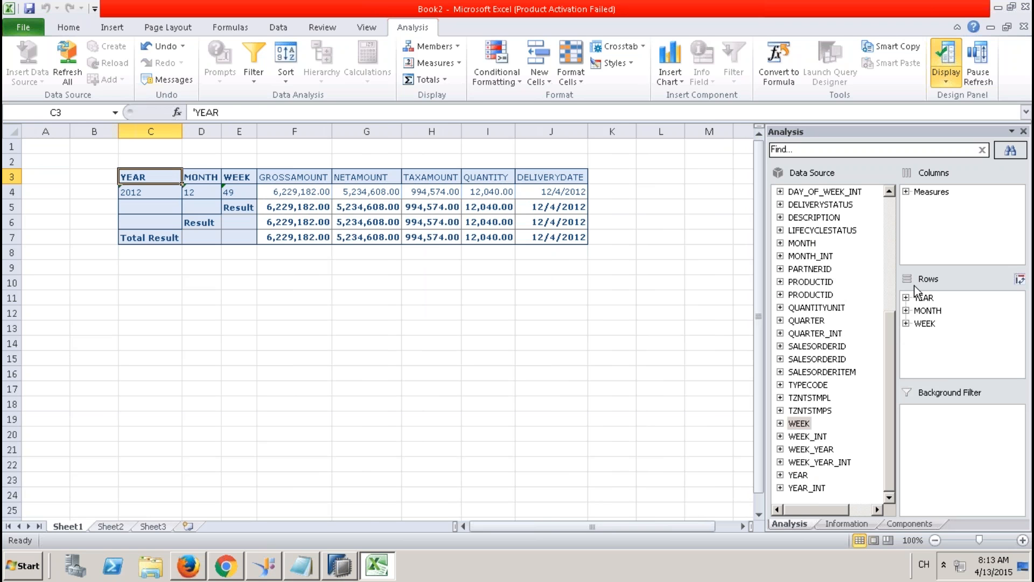
click(922, 298)
shift+click(926, 325)
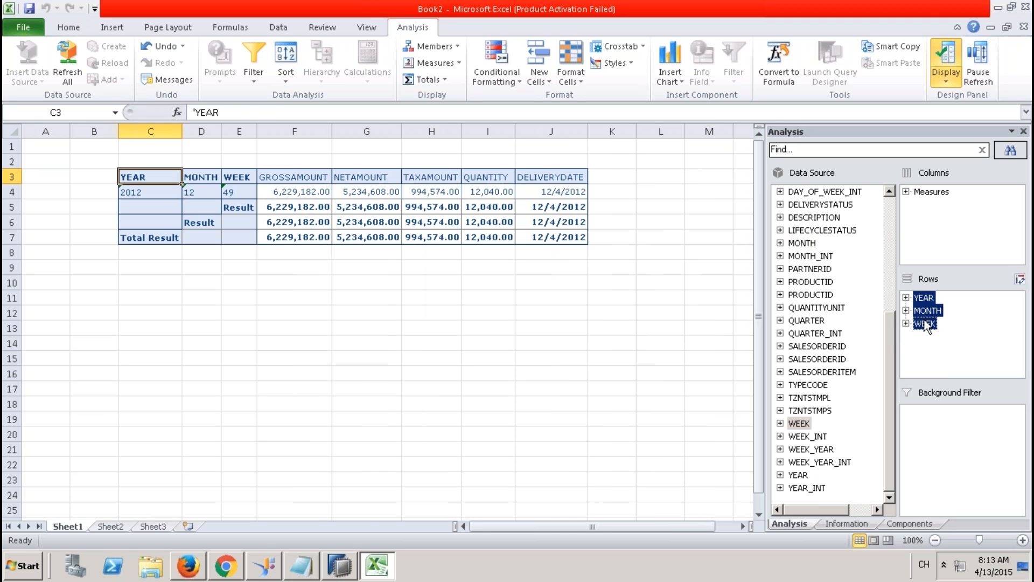
drag(927, 302, 883, 303)
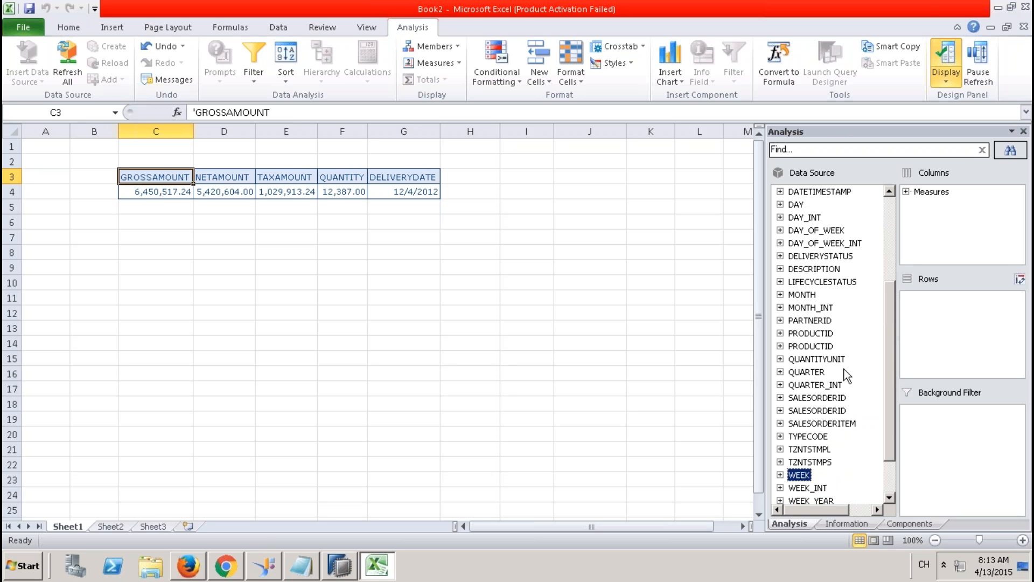
Step: Try TYPECODE in the crosstab rows, remove it, then add SALESORDERID to the rows instead
drag(814, 437, 932, 334)
click(942, 299)
right_click(943, 300)
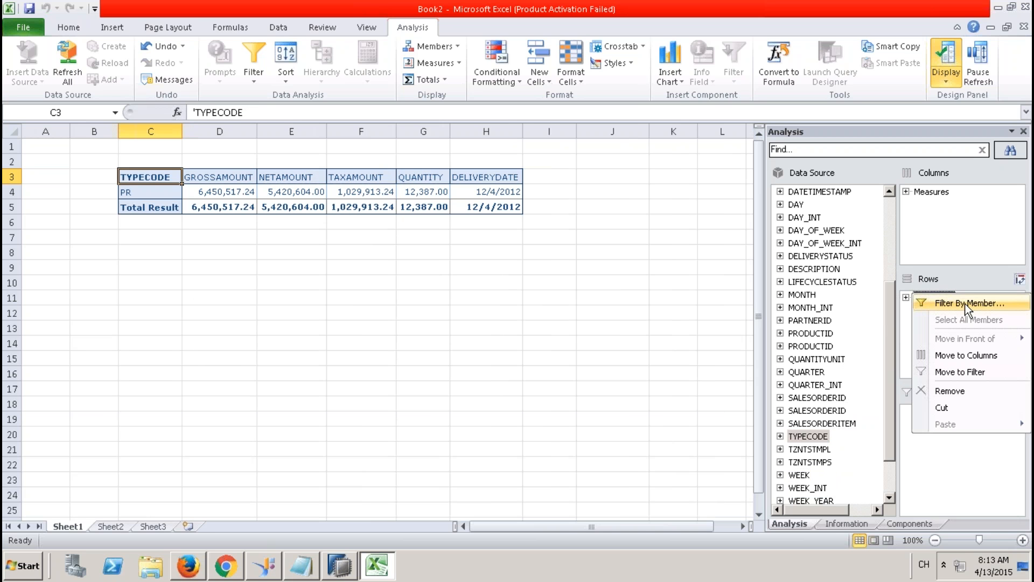
click(907, 338)
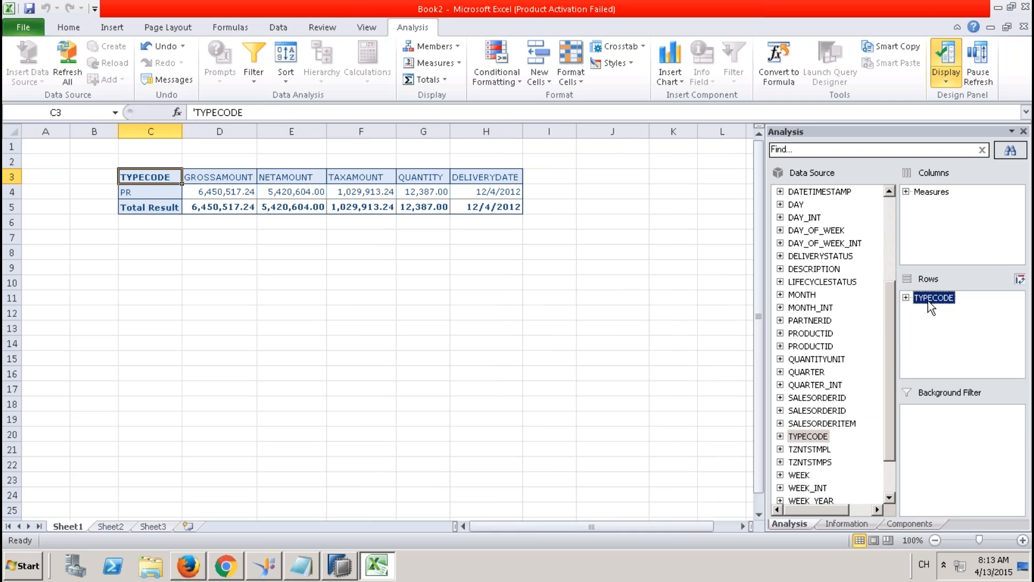
drag(929, 298, 845, 299)
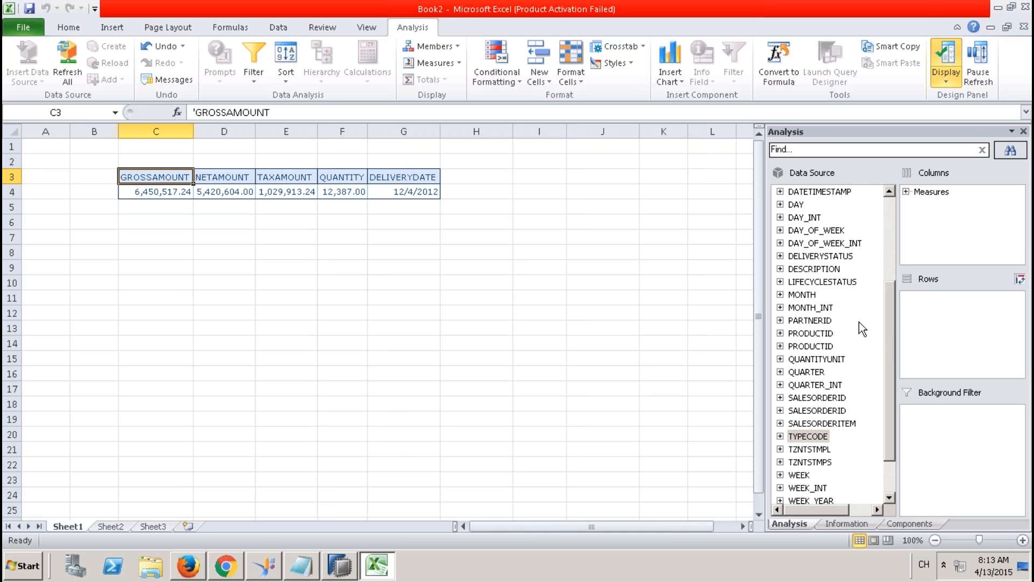
drag(888, 317, 889, 218)
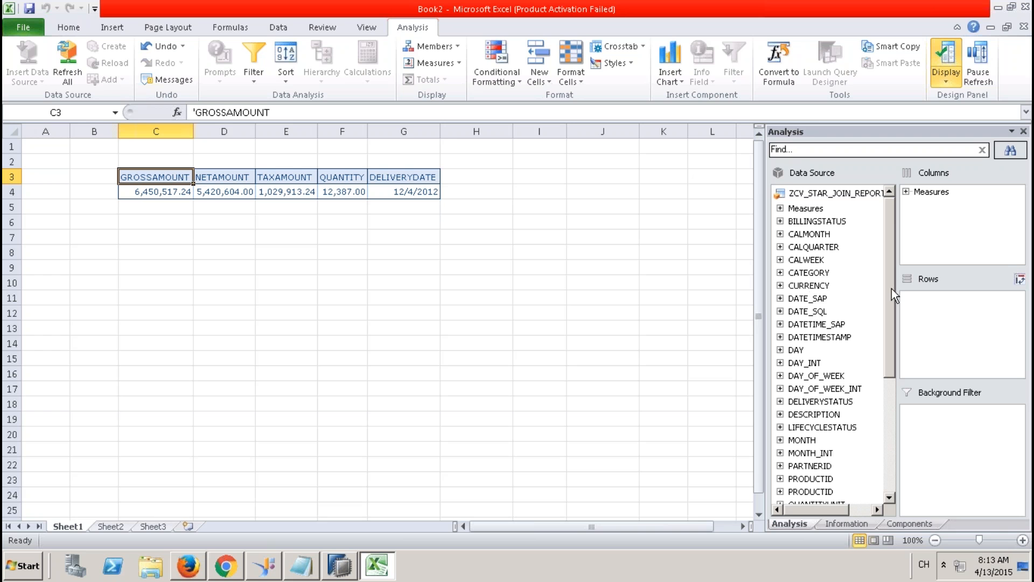
drag(893, 289, 936, 328)
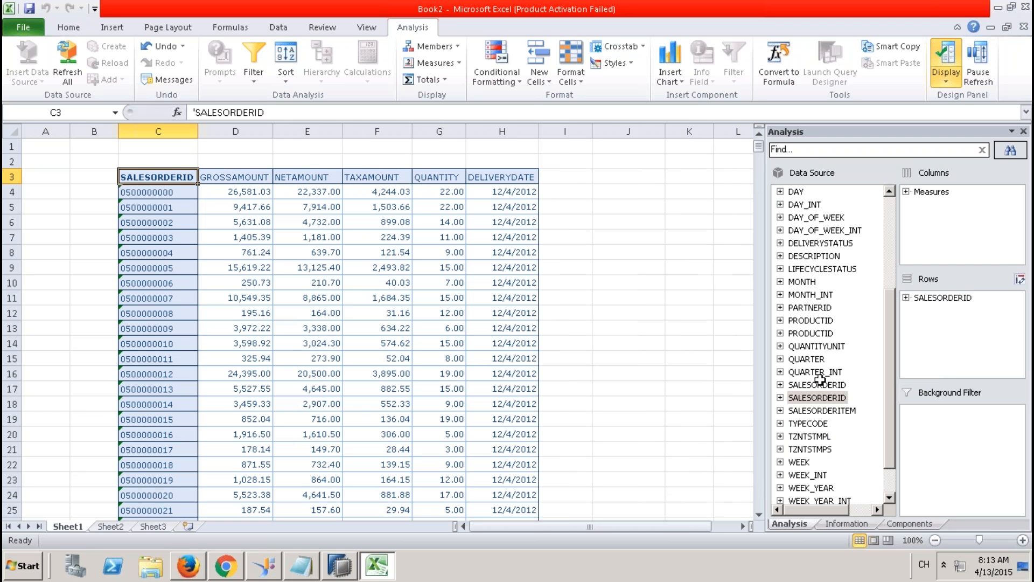
drag(828, 411, 905, 333)
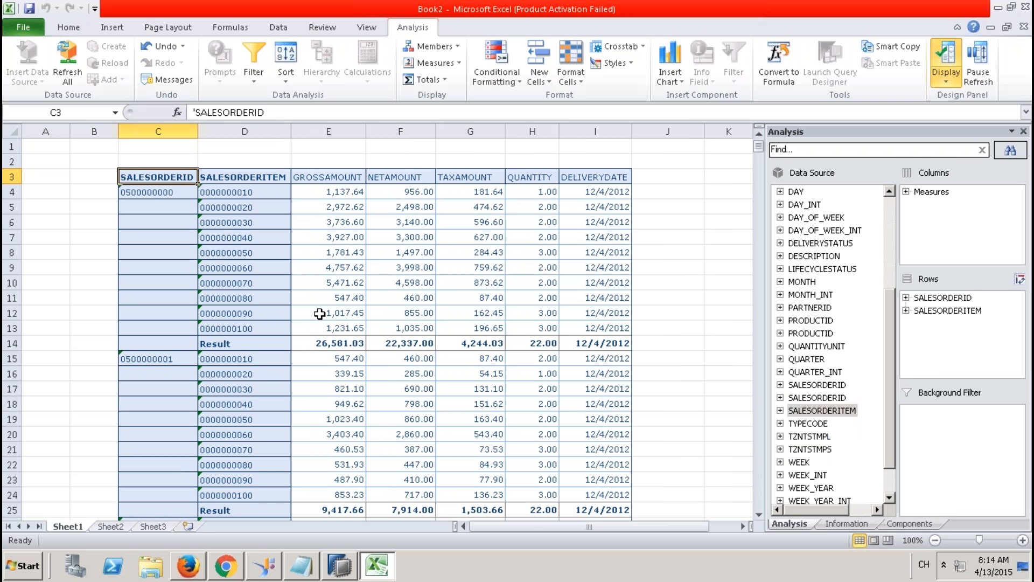
click(327, 343)
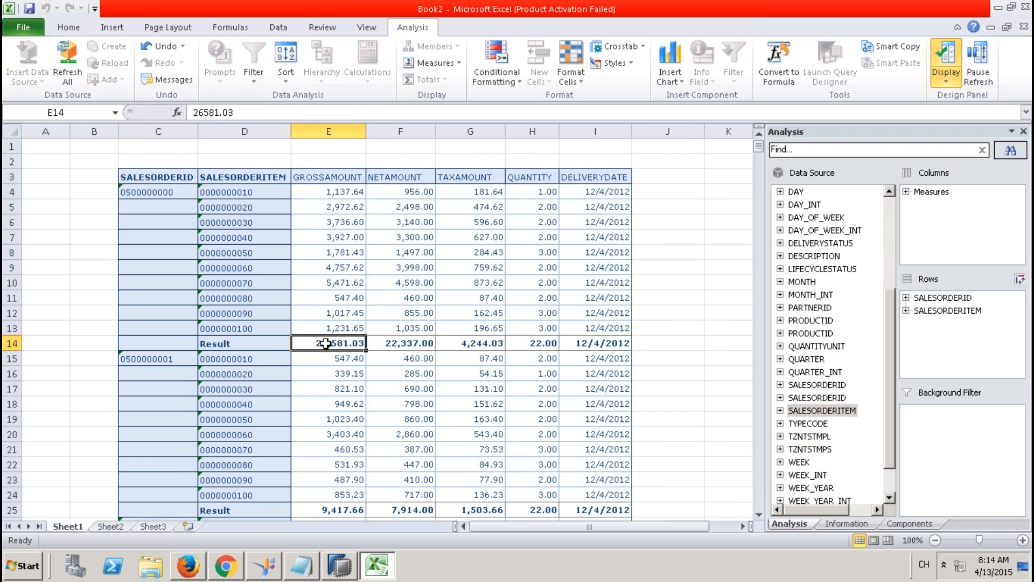
drag(948, 311, 761, 313)
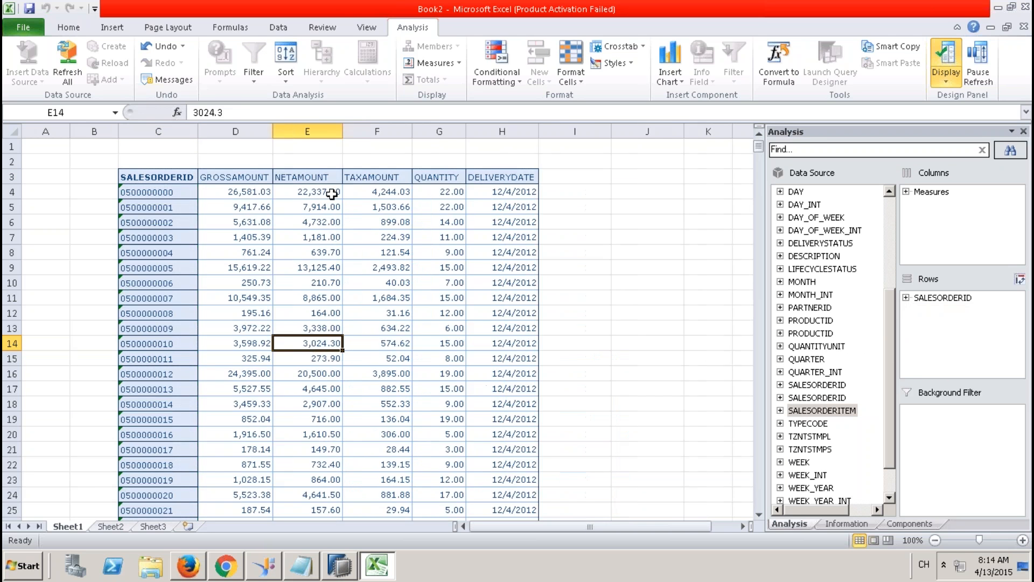
click(261, 192)
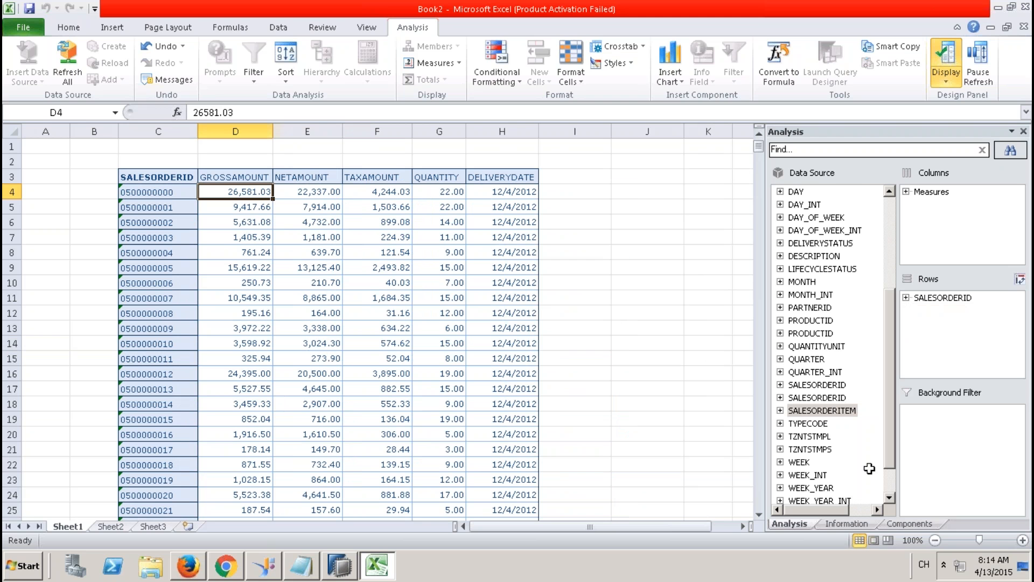
click(890, 493)
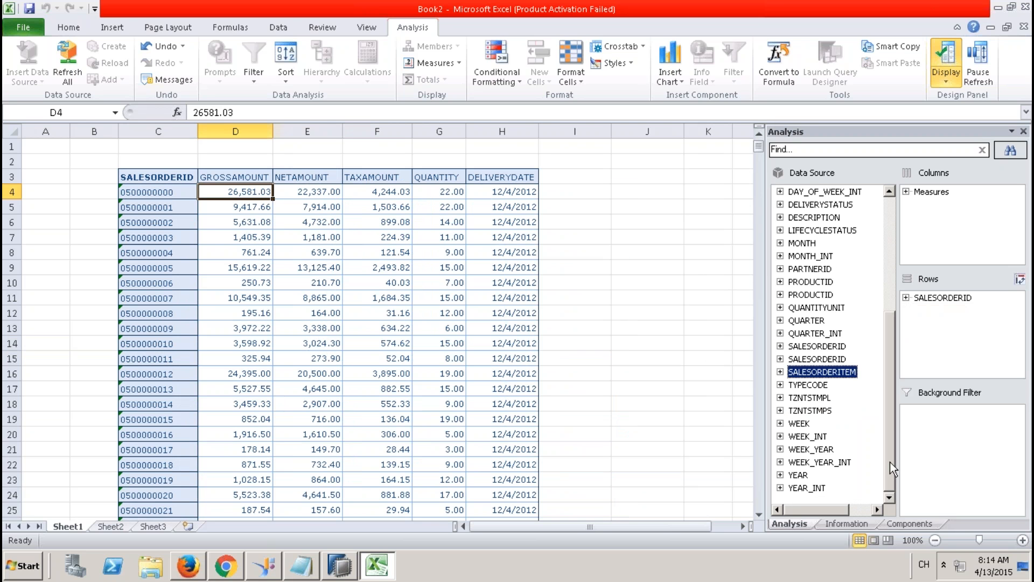
drag(803, 243, 928, 315)
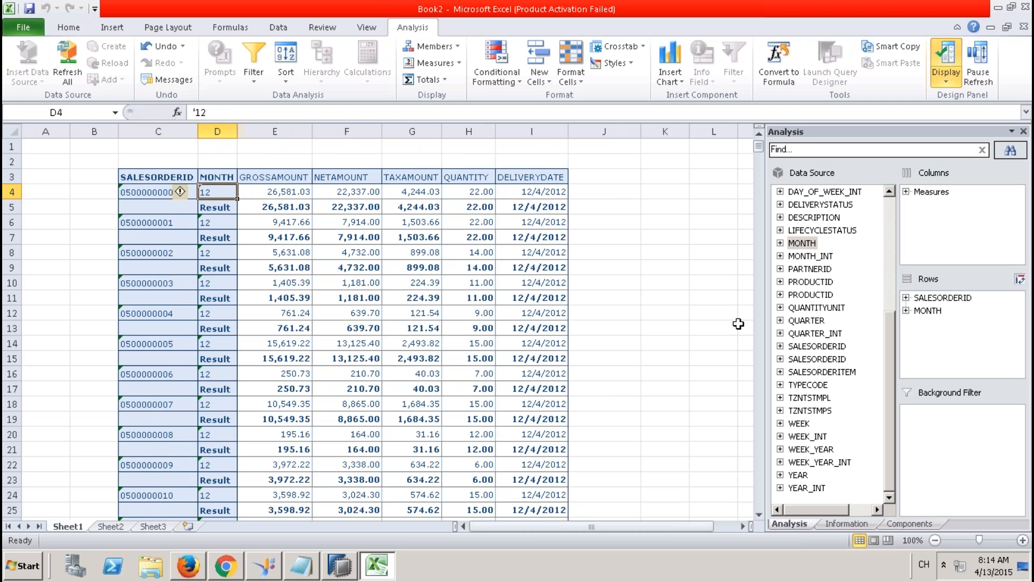
click(927, 312)
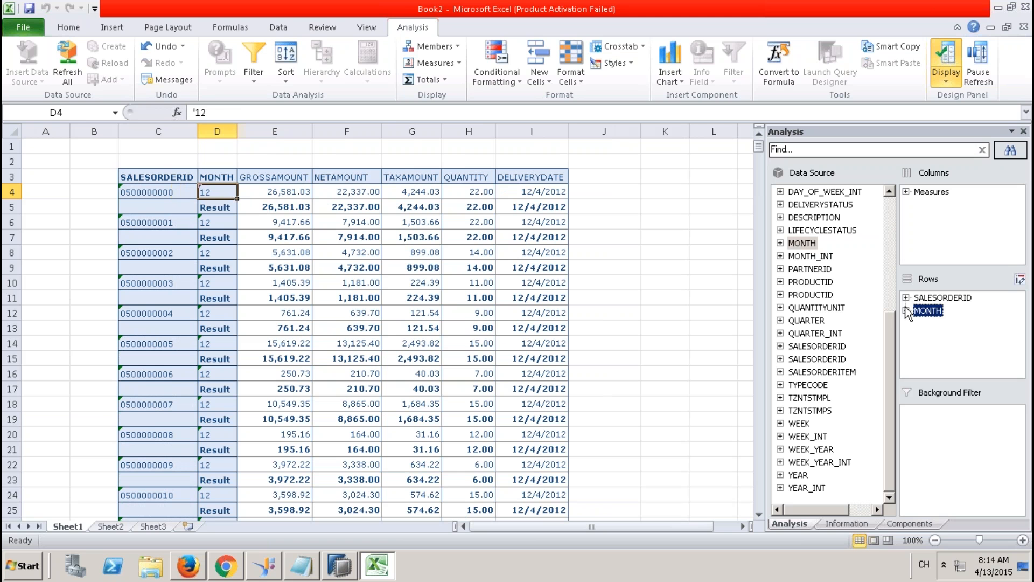
click(539, 192)
drag(539, 193, 546, 358)
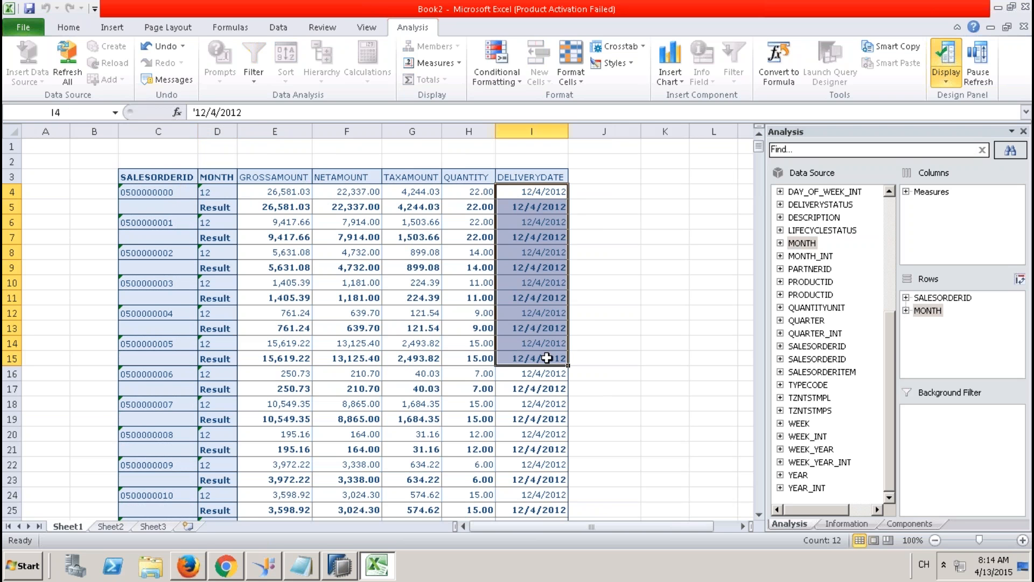
click(935, 314)
drag(935, 313, 734, 282)
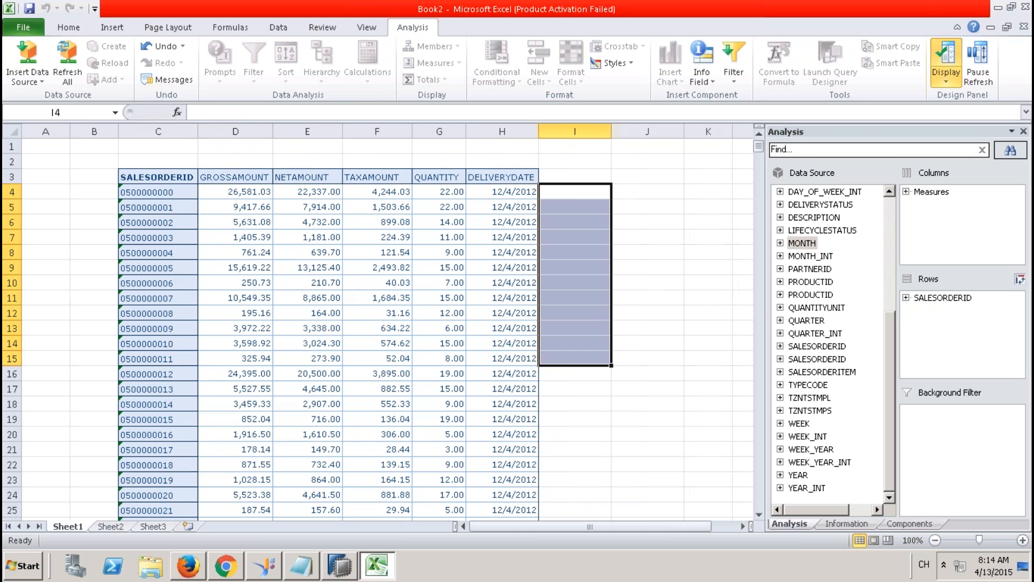
Step: Close the ZCV_STAR_JOIN_REPORTING_001 editor, restore the Systems tree, and minimize the remote session to PowerPoint
click(339, 567)
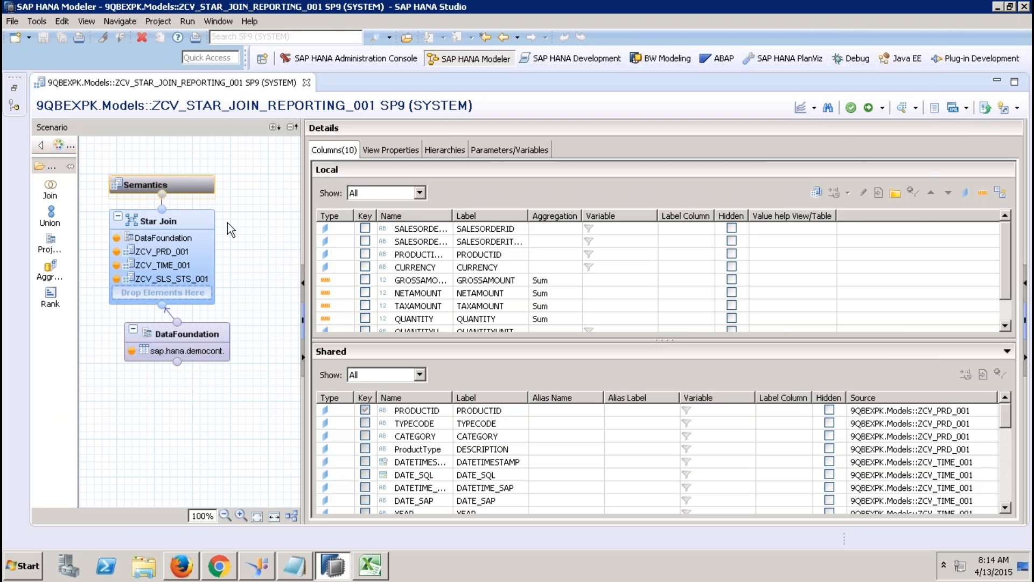
click(307, 83)
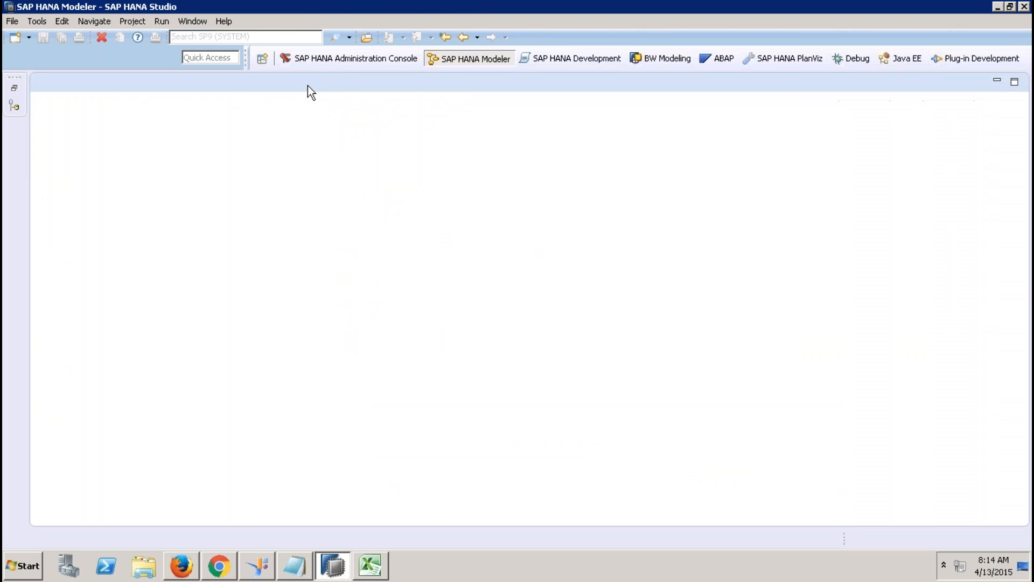
click(14, 92)
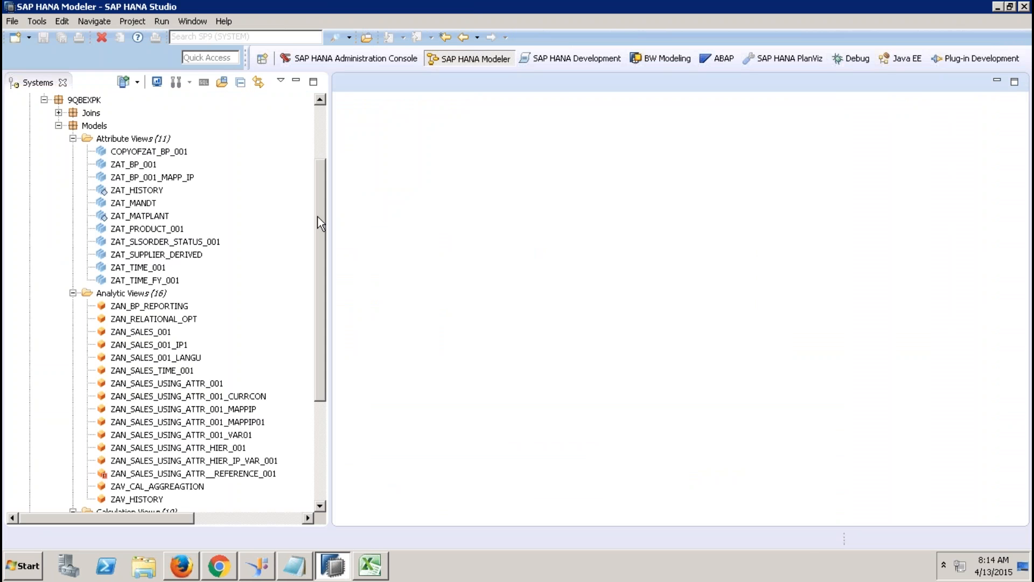
drag(318, 222, 313, 403)
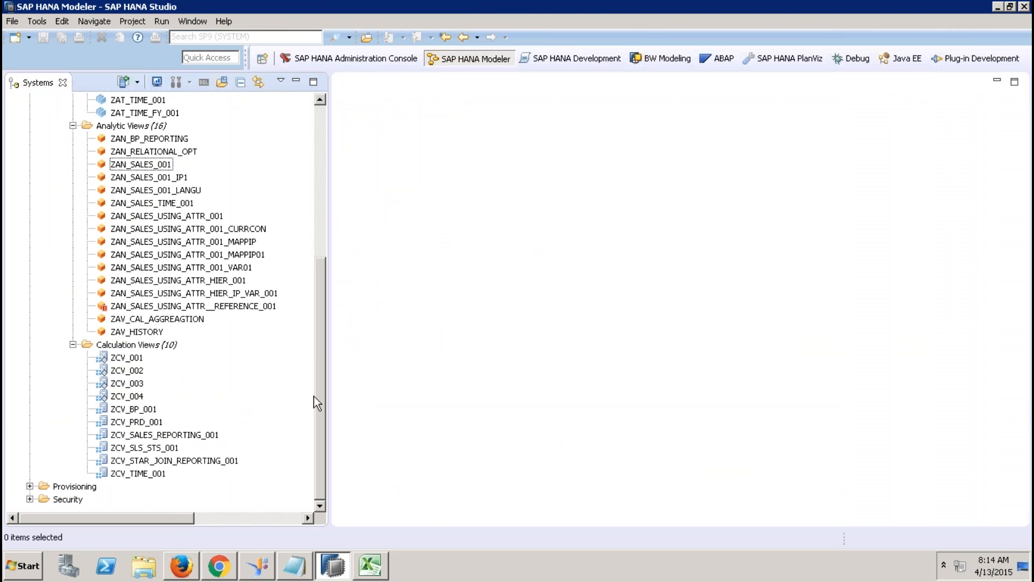
mouse_move(477, 5)
click(696, 16)
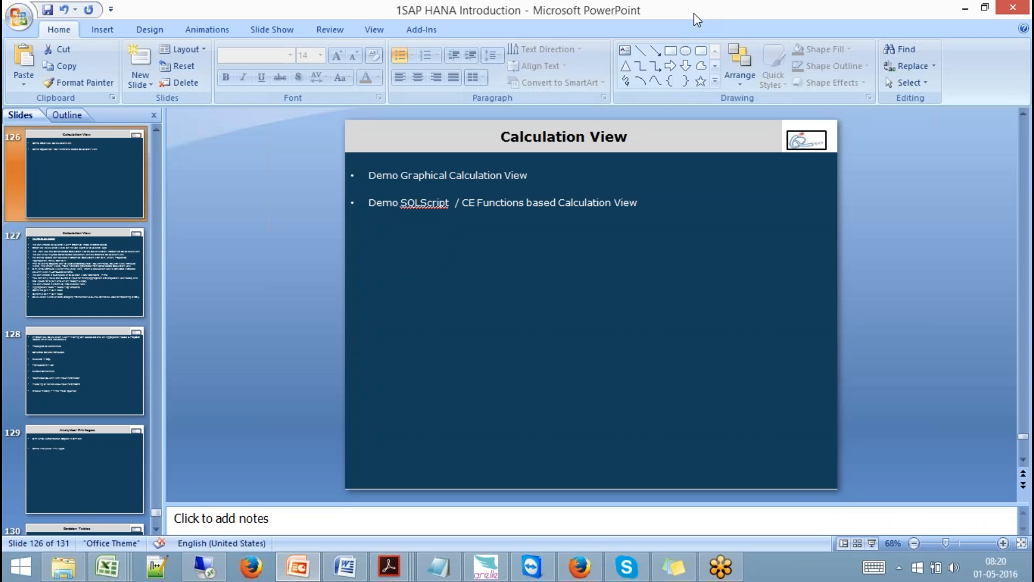
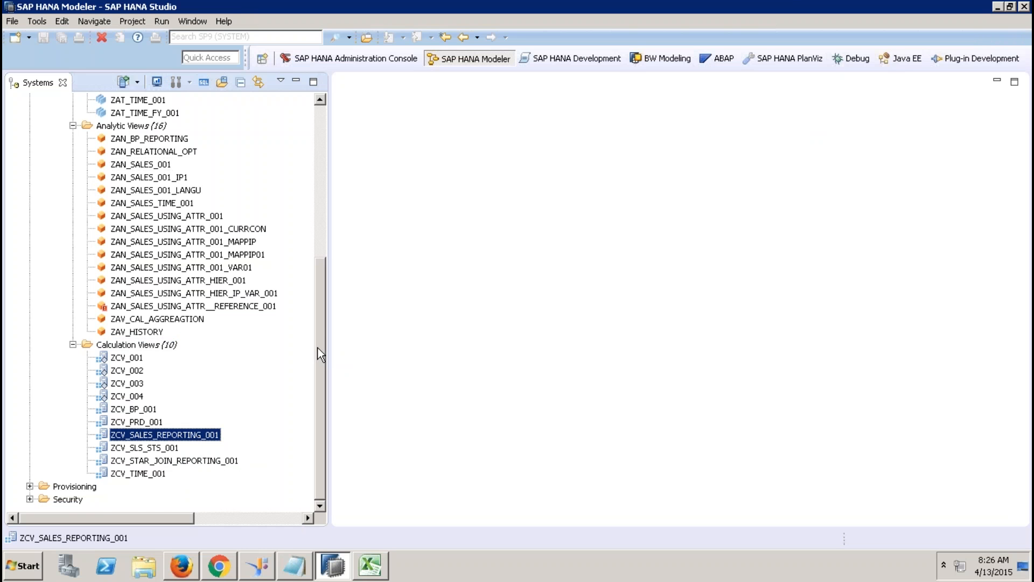
Step: Filter the _SYS_BIC column views with the pattern ZCV_SALESS_REPORTING_001
drag(320, 322, 341, 188)
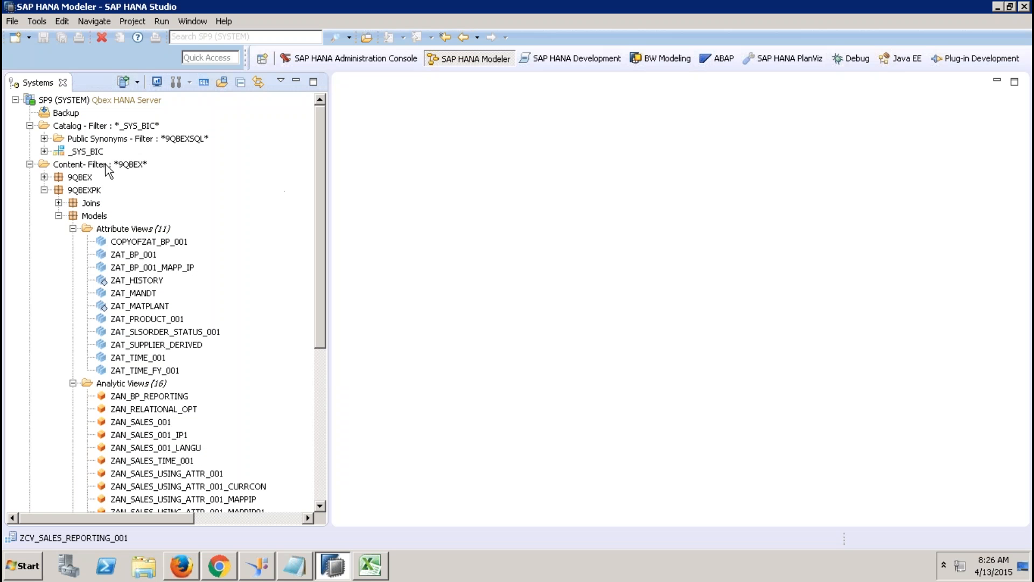
click(44, 151)
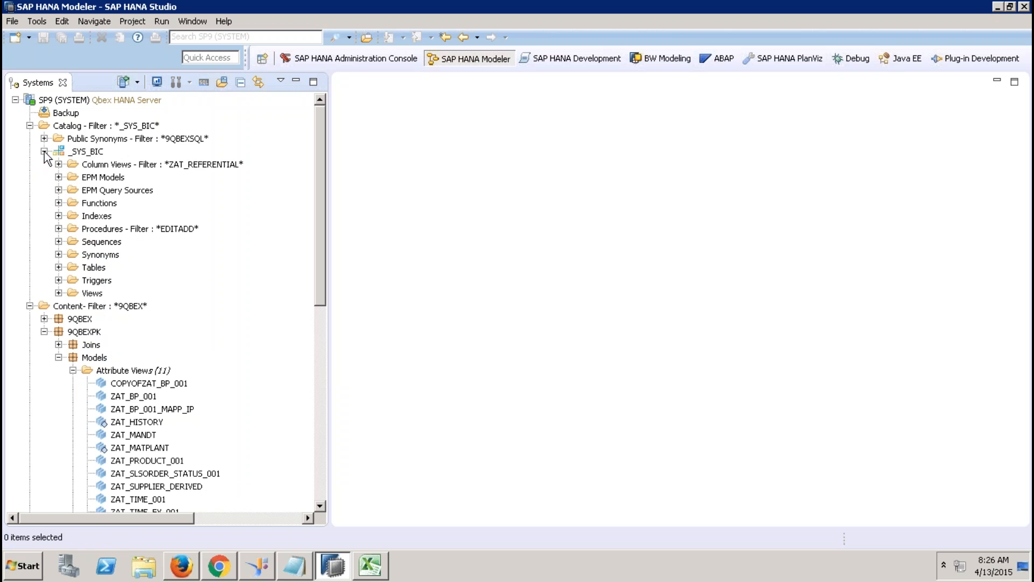
click(135, 165)
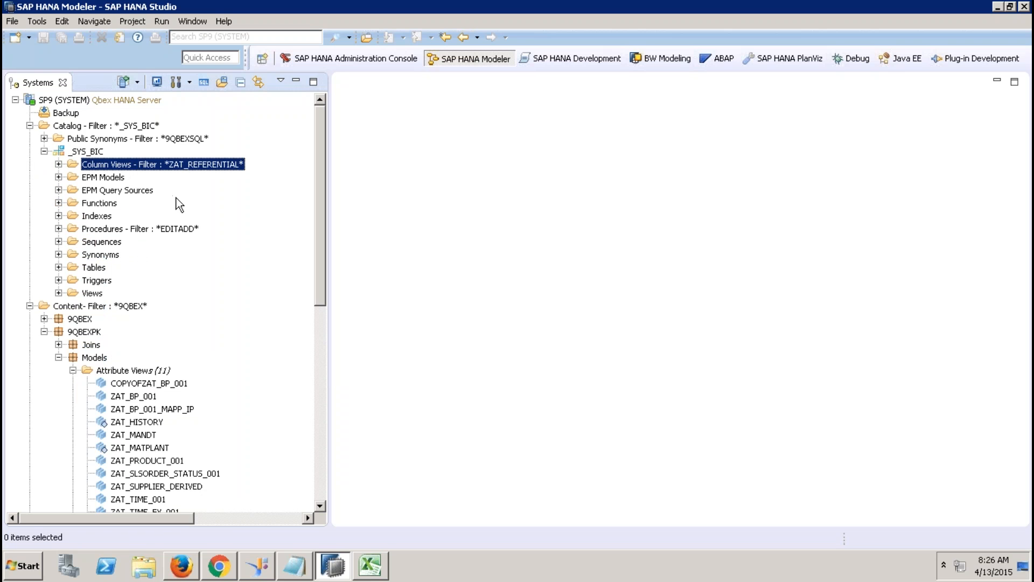
right_click(134, 164)
click(166, 286)
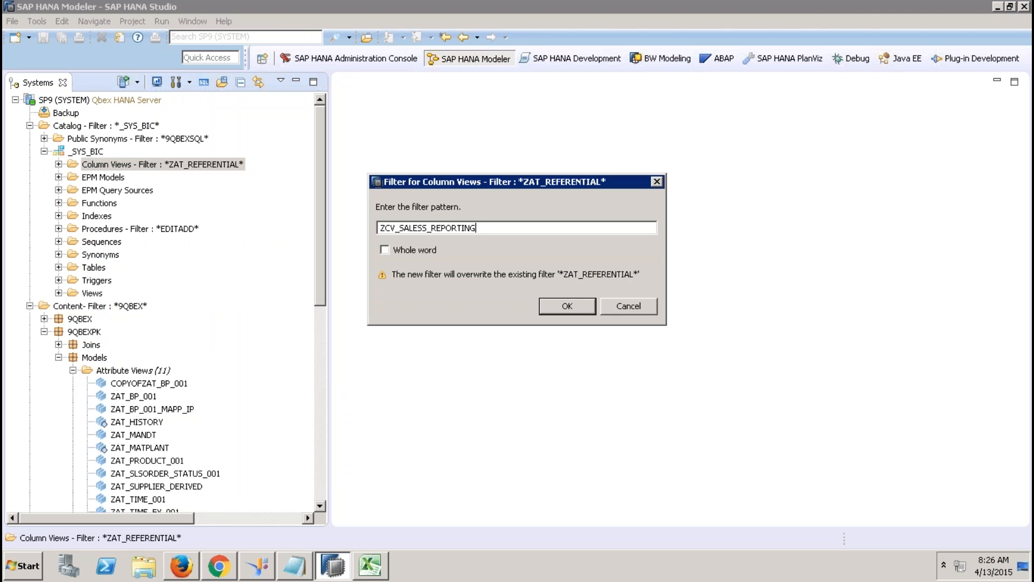
text(ZCV_SALESS_REPORTING_001)
key(Return)
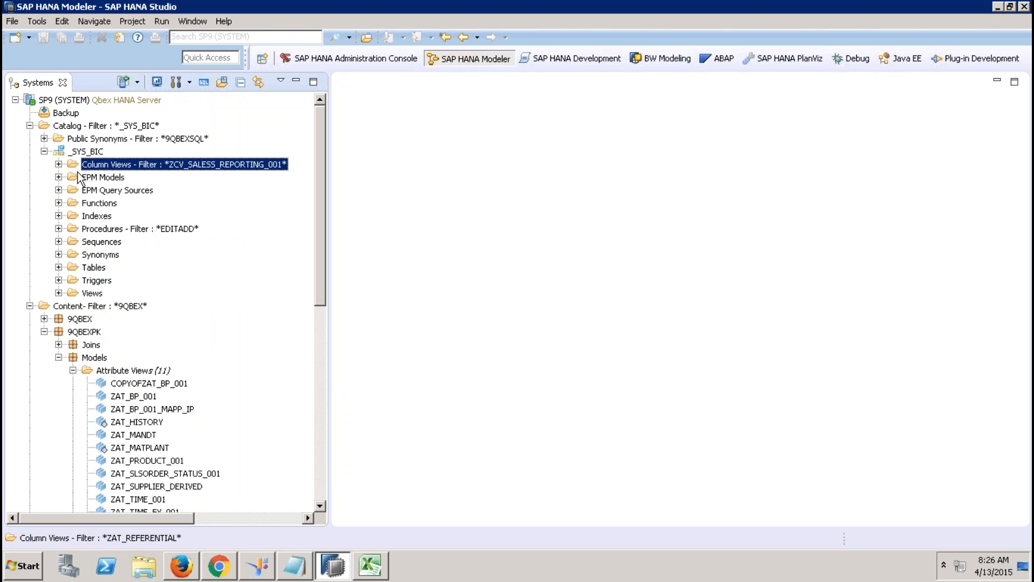
click(59, 164)
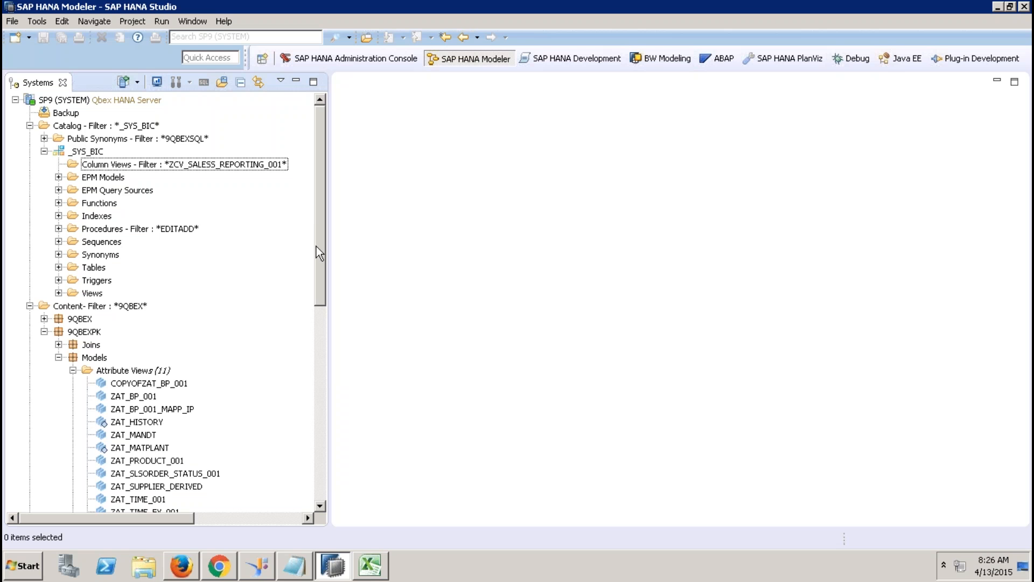
Step: Change the column view filter to ZCV_SALES_REPORTING and select 9QBEXPK.Models/ZCV_SALES_REPORTING_001
scroll(316, 237, down, 1)
click(230, 114)
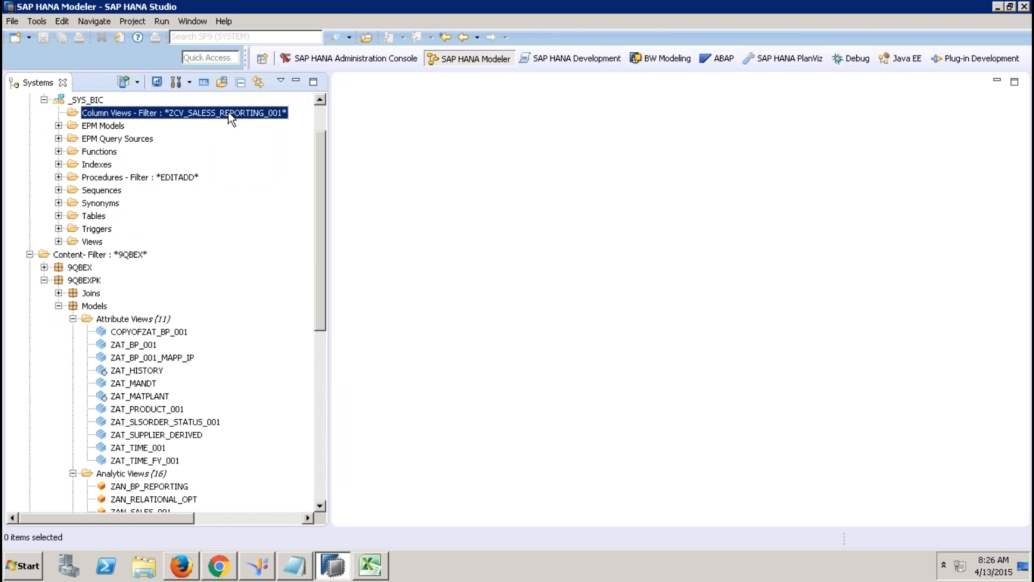
right_click(229, 113)
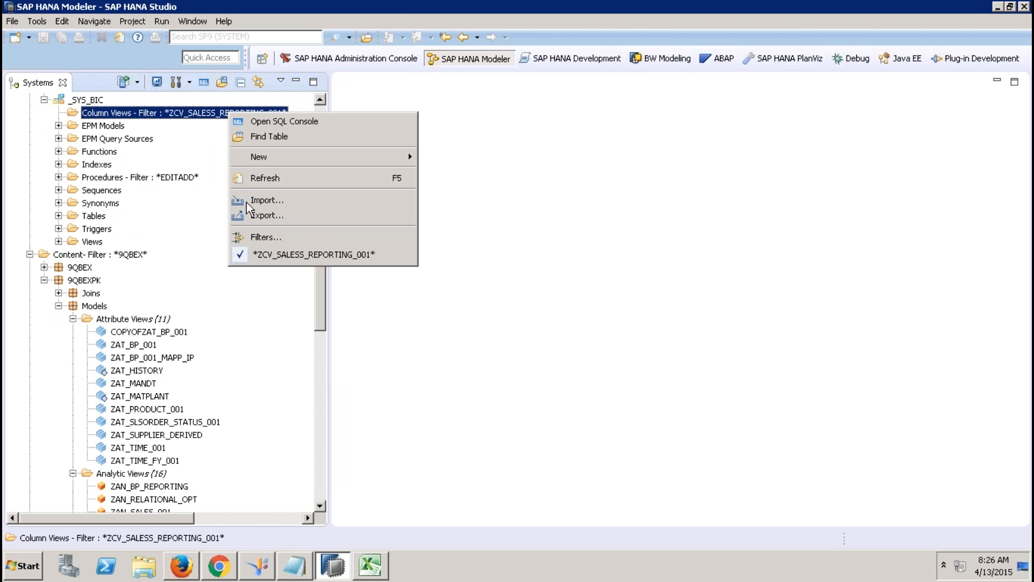
click(268, 237)
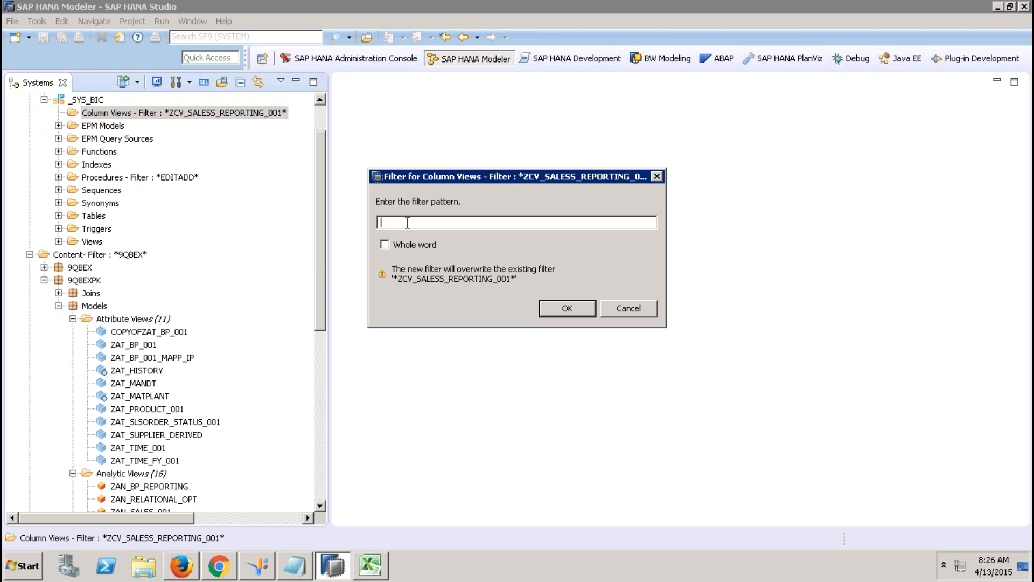
text(ZCV_SALES_REPORTING)
key(Return)
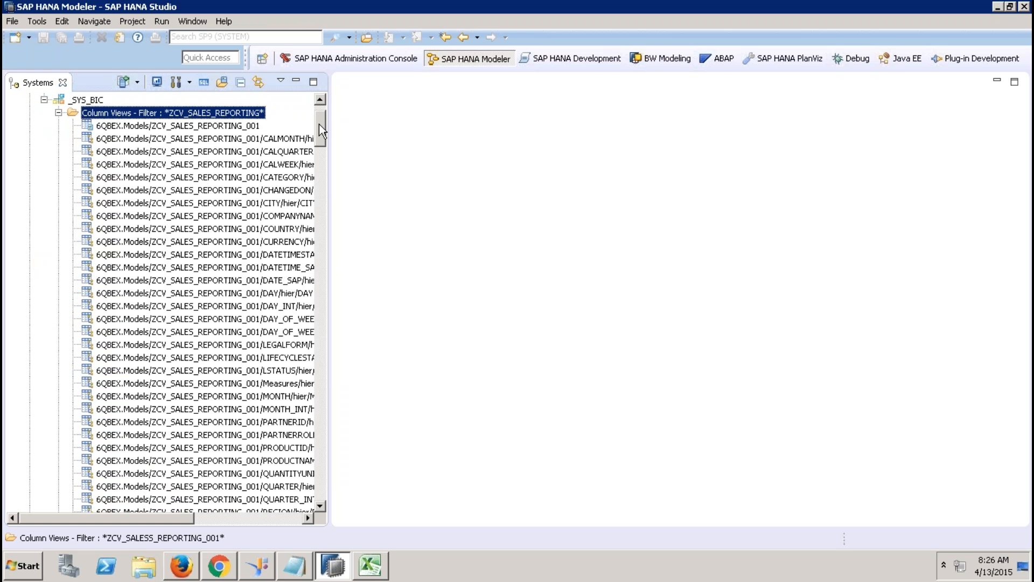
drag(319, 124, 315, 402)
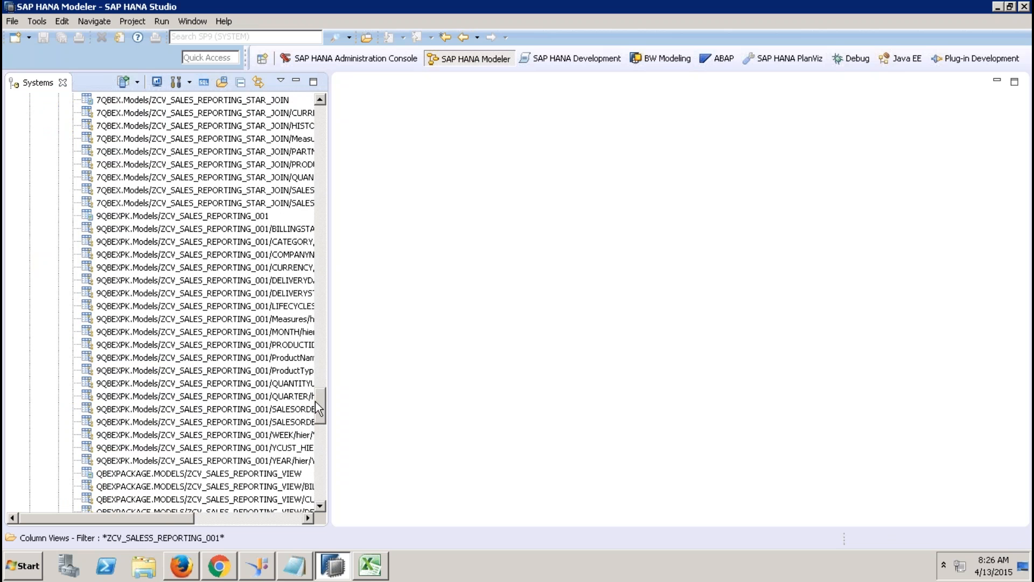
click(243, 217)
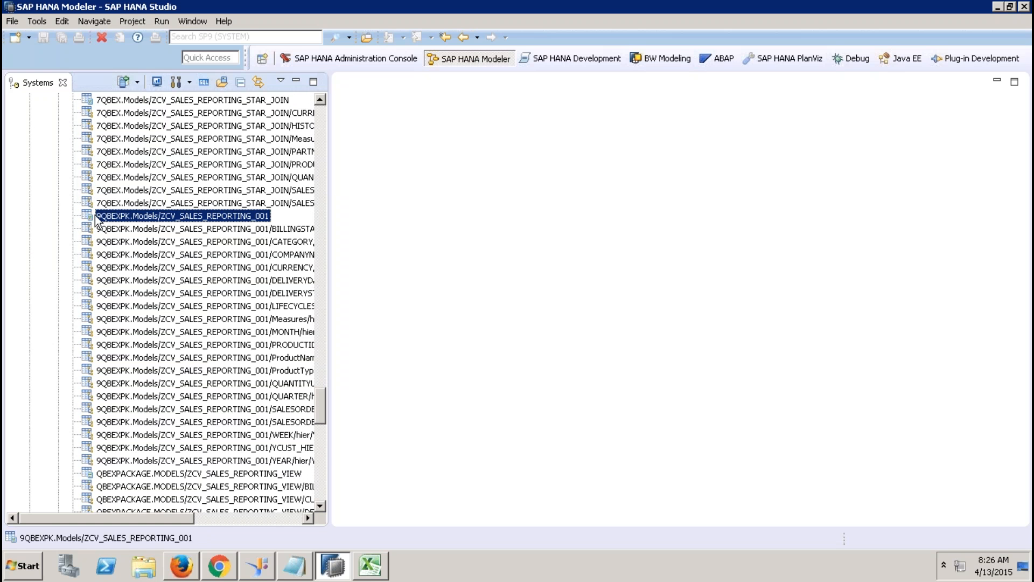
Step: Open SQL Console 23 and a 2664-row data preview of ZCV_SALES_REPORTING_001
click(205, 83)
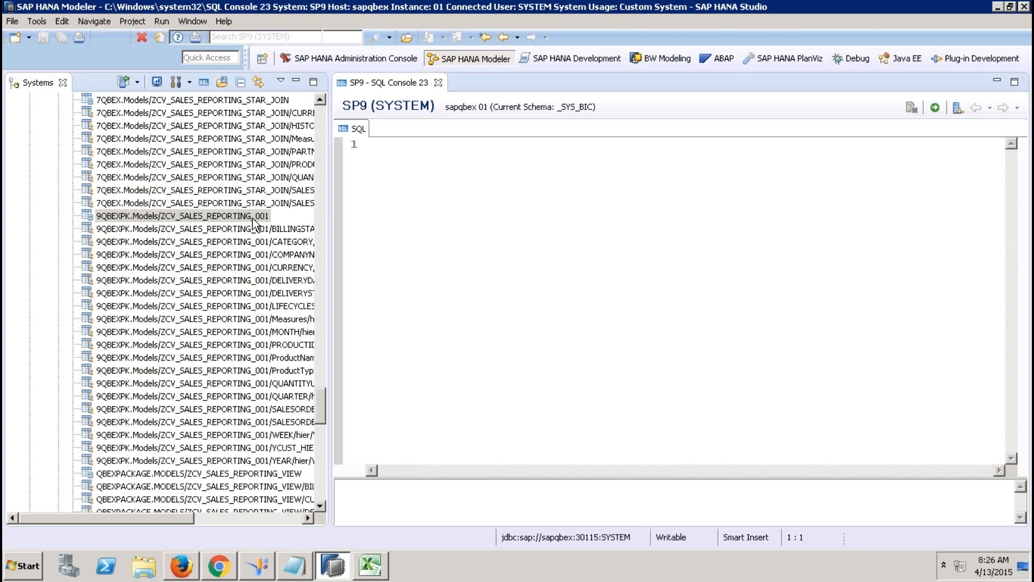
right_click(252, 218)
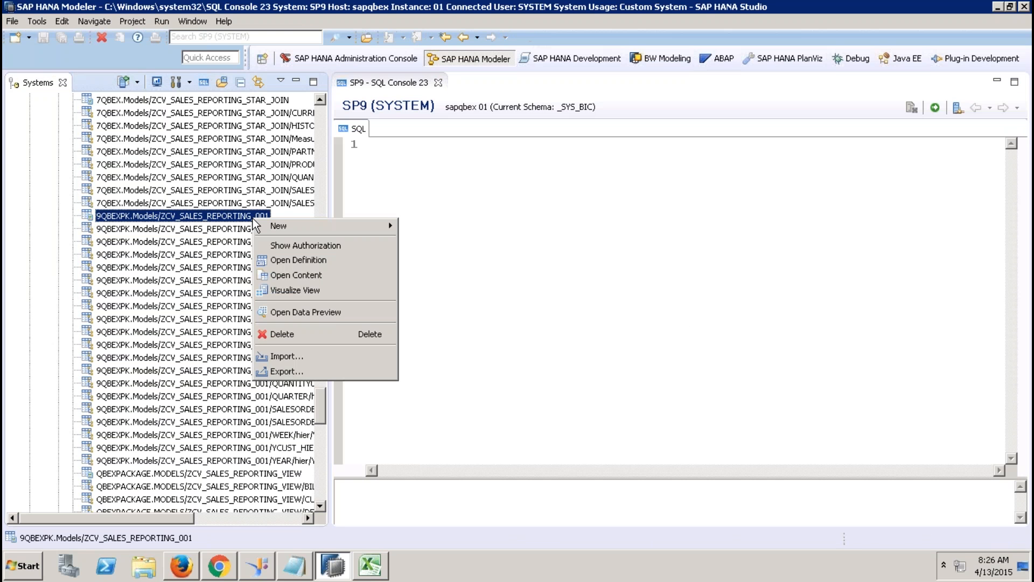
click(328, 312)
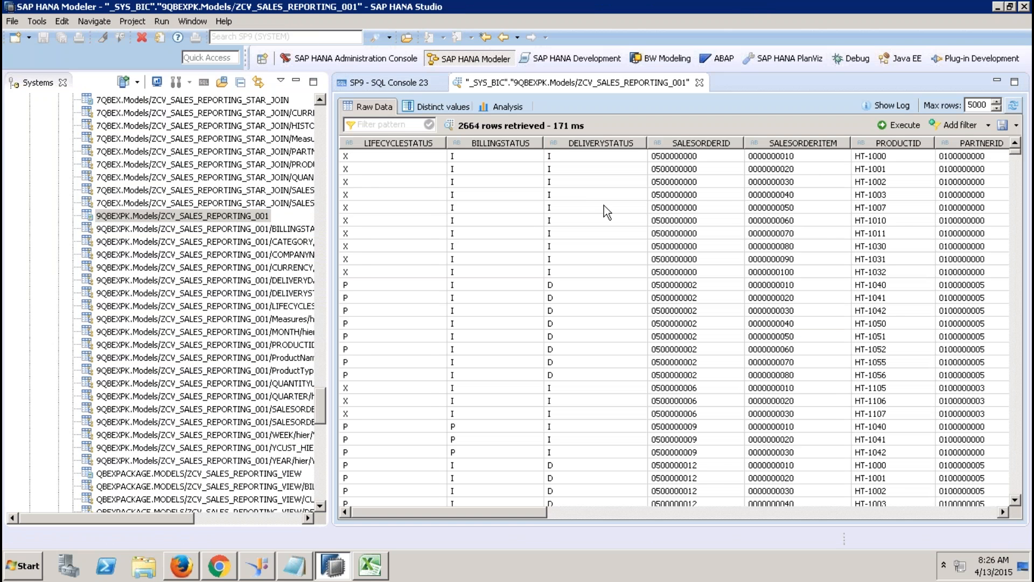
click(602, 509)
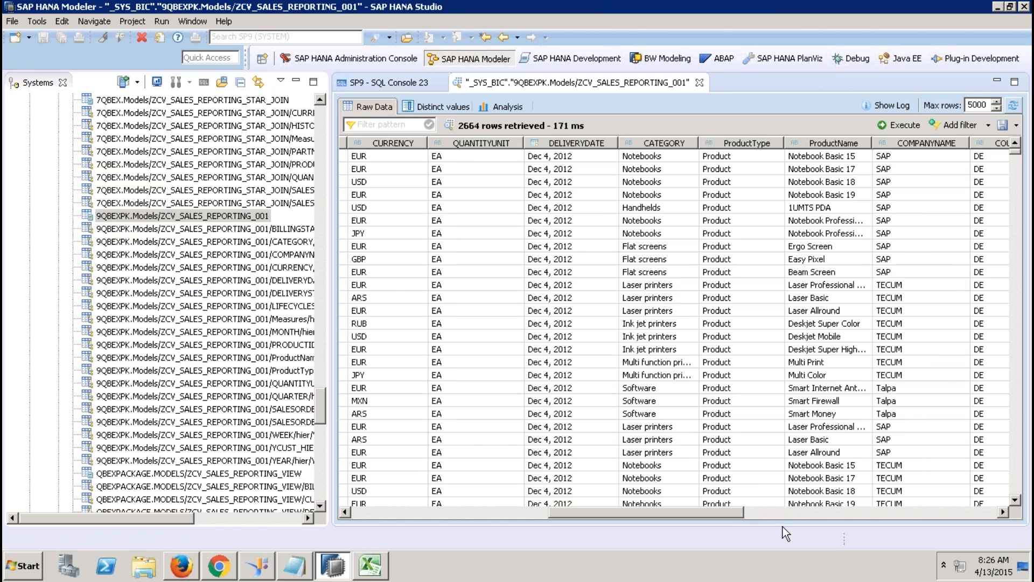
click(786, 513)
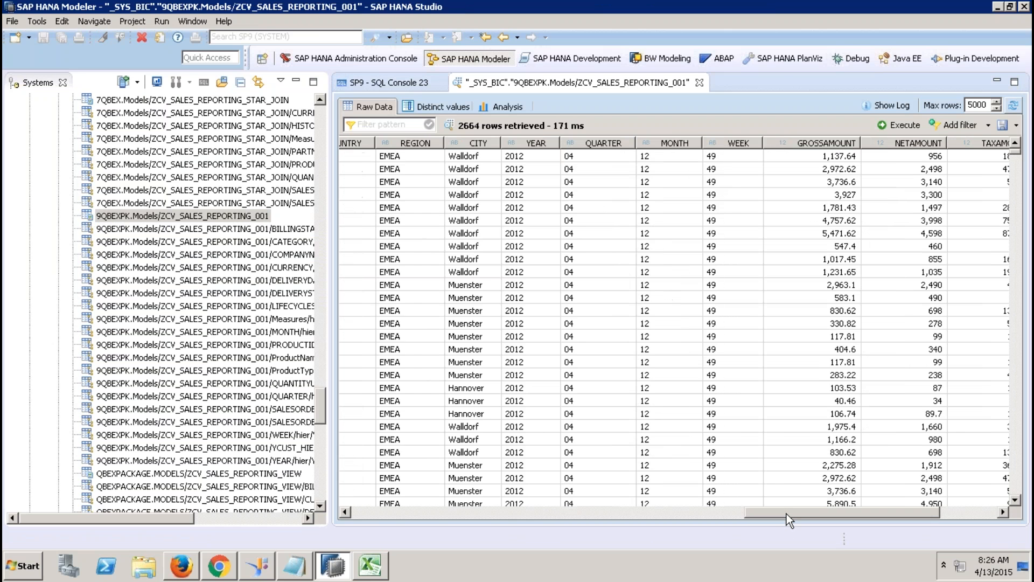
drag(787, 513, 836, 511)
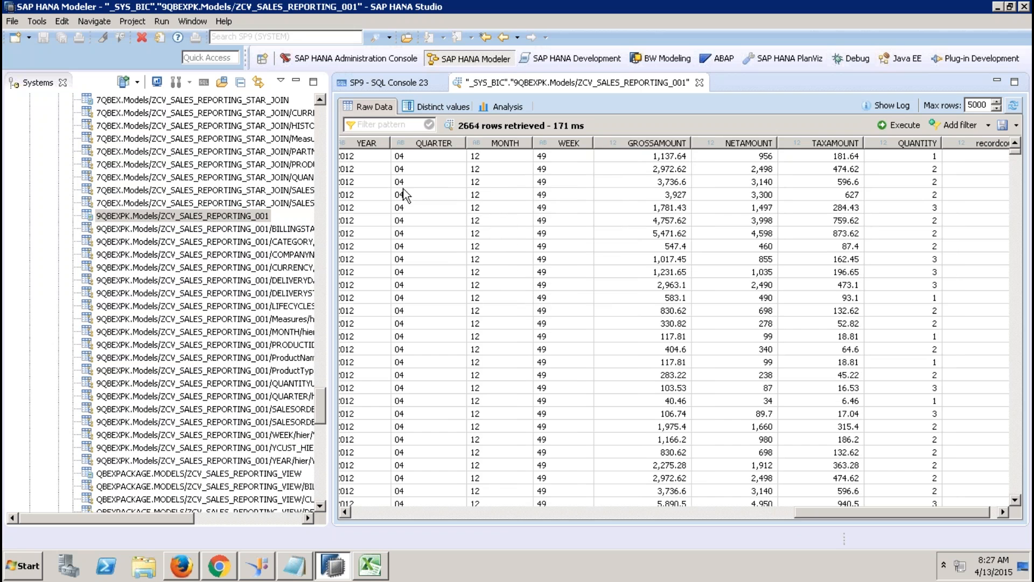
click(356, 83)
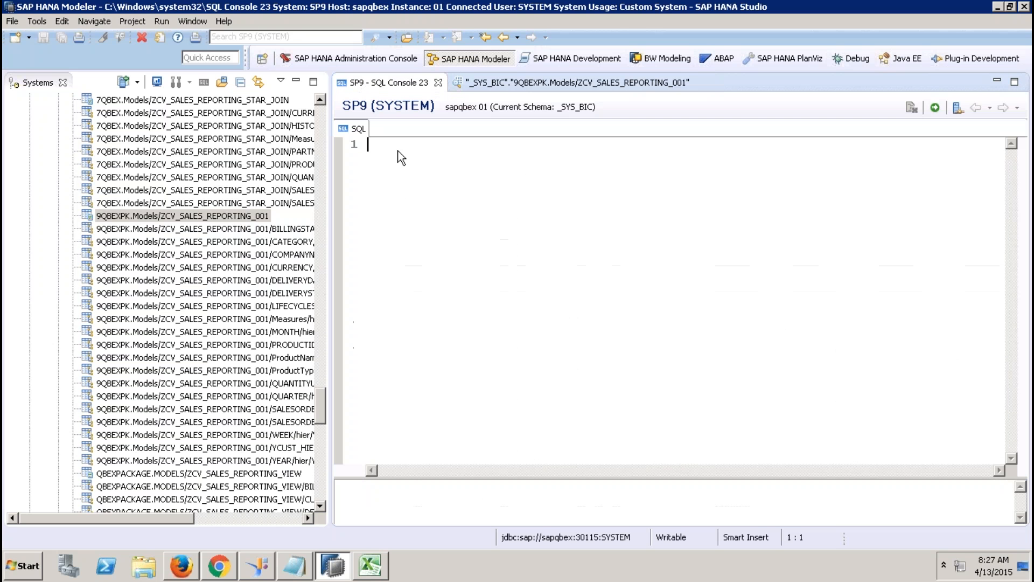
Step: Write SELECT "COMPANYNAME", "COUNTRY", SUM("NETAMOUNT"), checking column names in the data preview
key(Return)
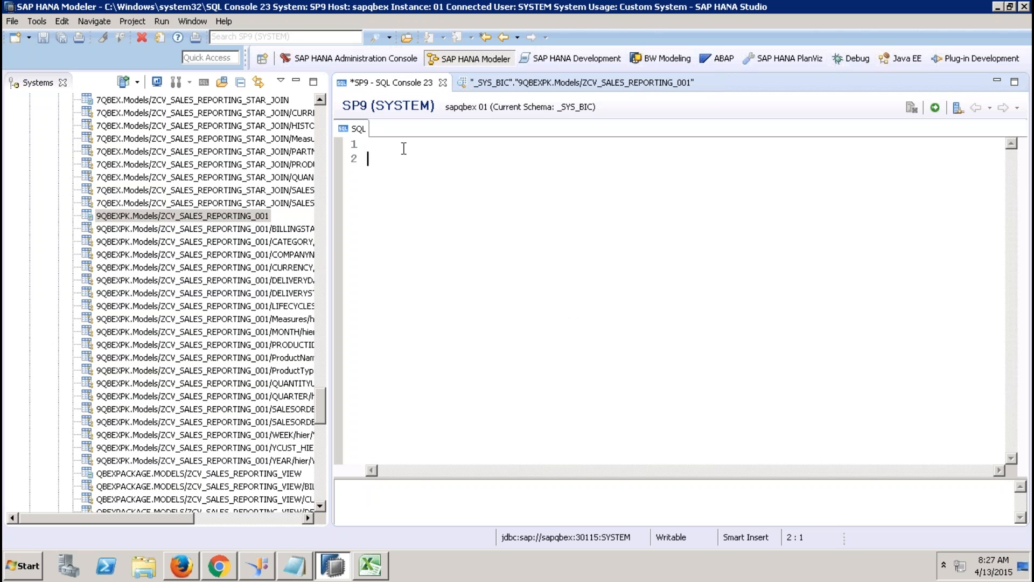
text(ELECT)
key(Home)
text(S)
text(")
click(499, 83)
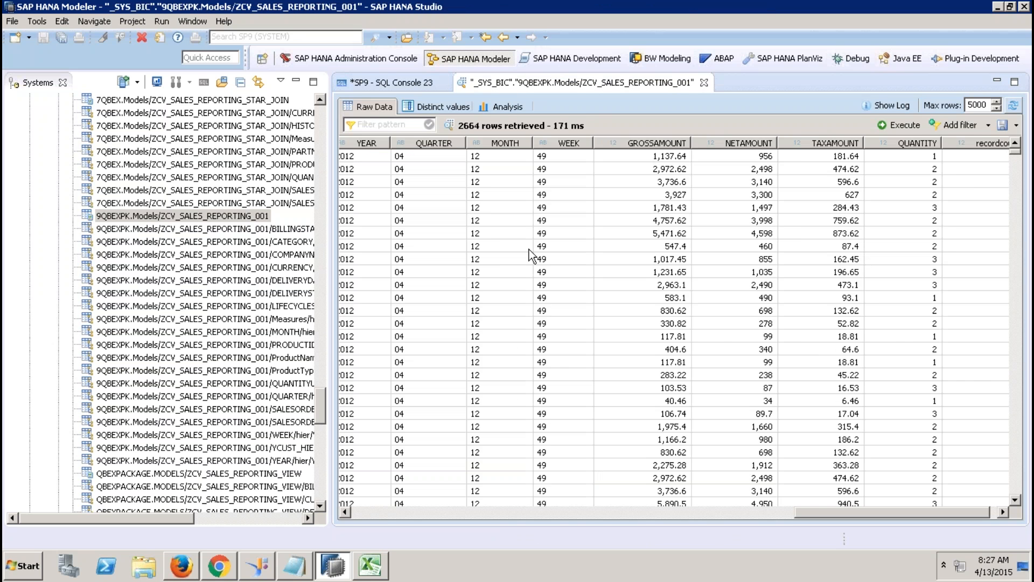
click(380, 508)
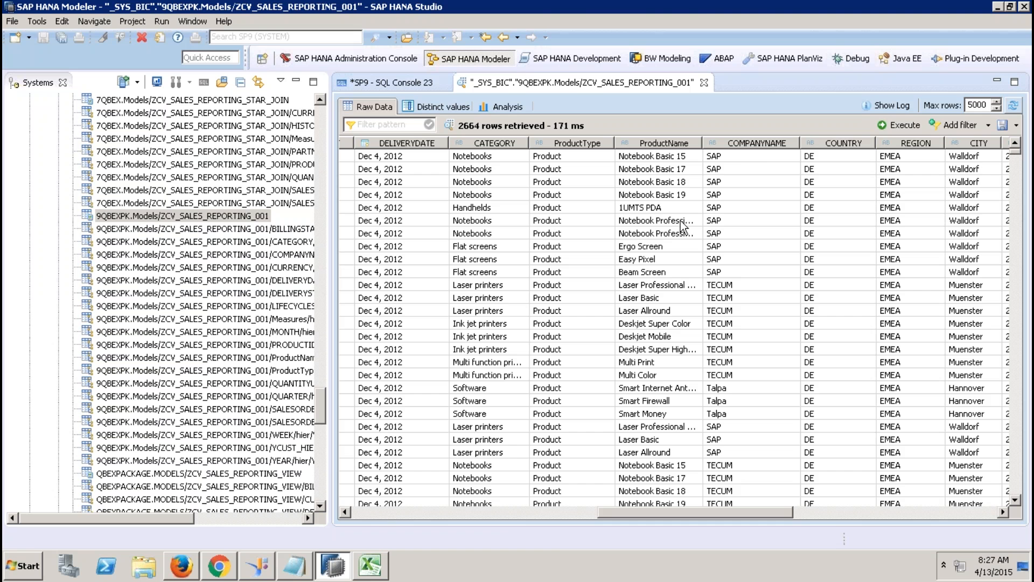
click(414, 83)
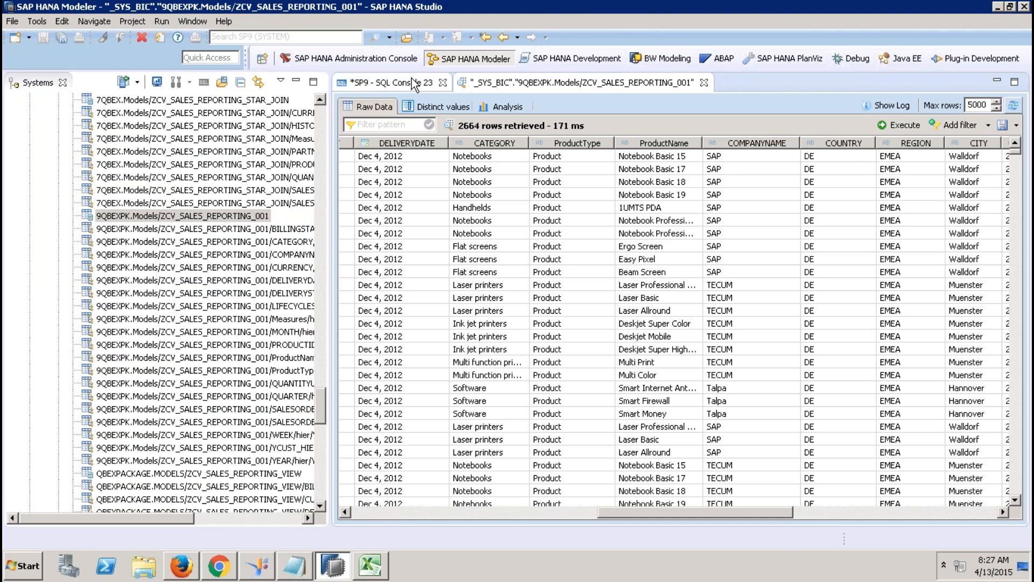
text(COM)
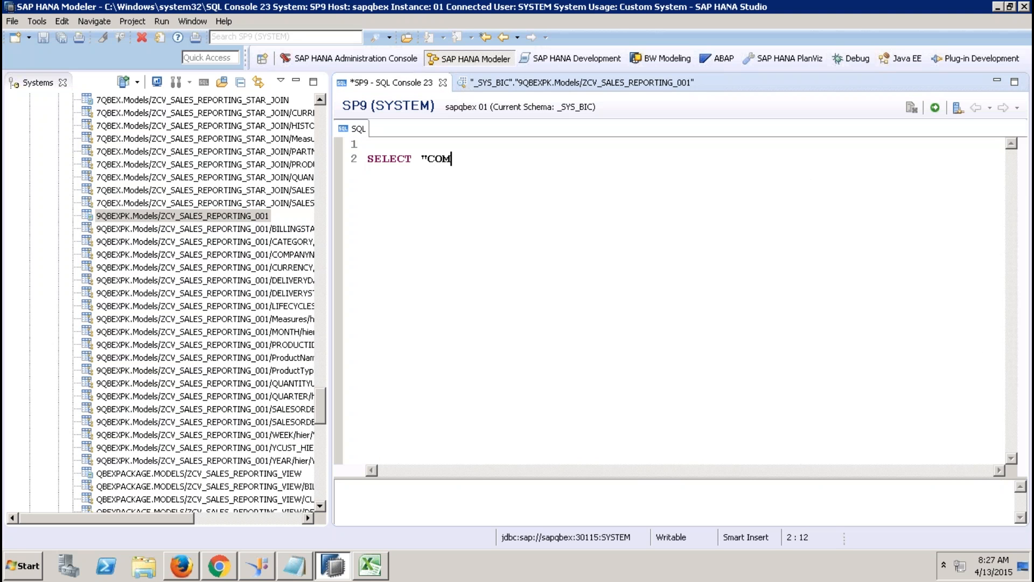
text(PANYNAME", )
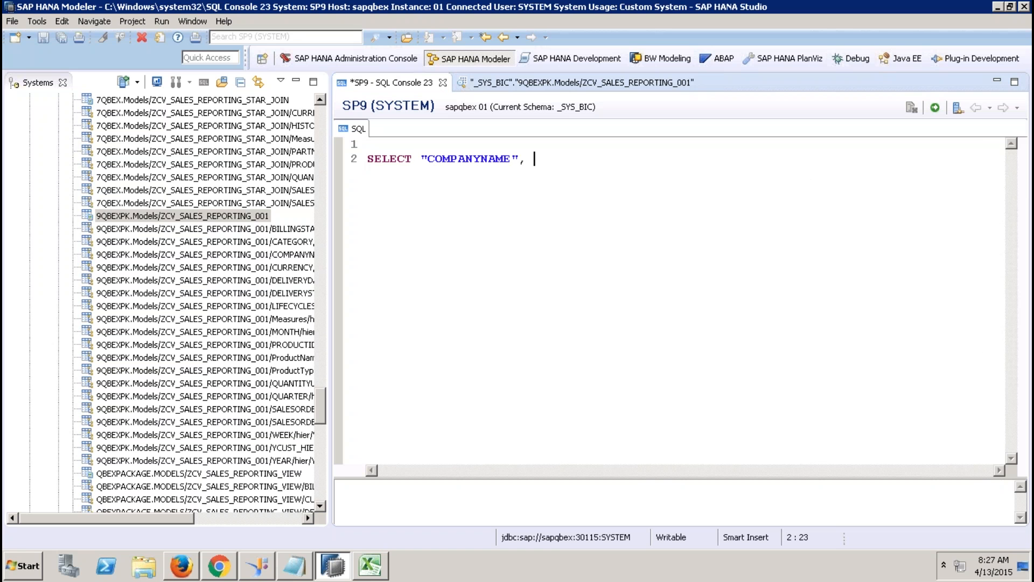
text(")
text(REGION")
key(BackSpace)
key(BackSpace)
key(BackSpace)
key(BackSpace)
key(BackSpace)
key(BackSpace)
key(BackSpace)
text(COUNTRY", )
text(")
key(BackSpace)
text(SUM("NE)
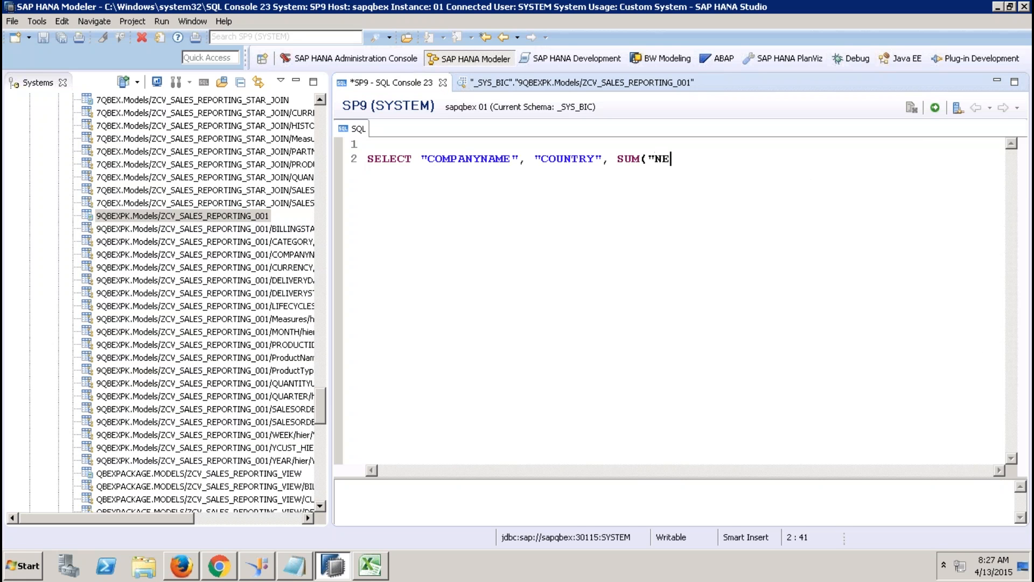
text(TAMOUNT"))
Step: Add FROM ZCV_SALES_REPORTING_001 and WHERE "YEAR" = '2012', then begin the GROUP BY line
key(Return)
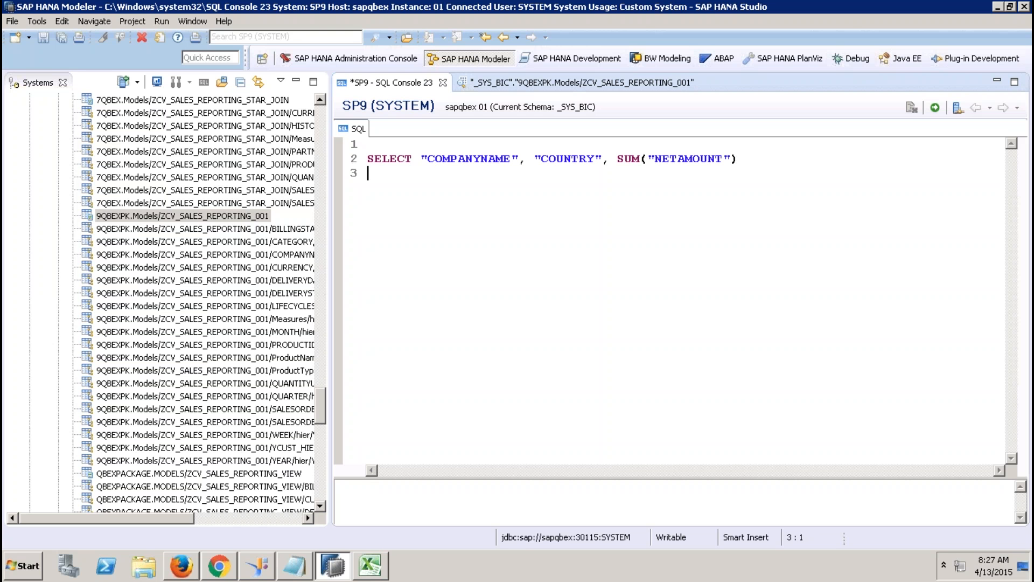
text(FROM)
drag(259, 216, 406, 173)
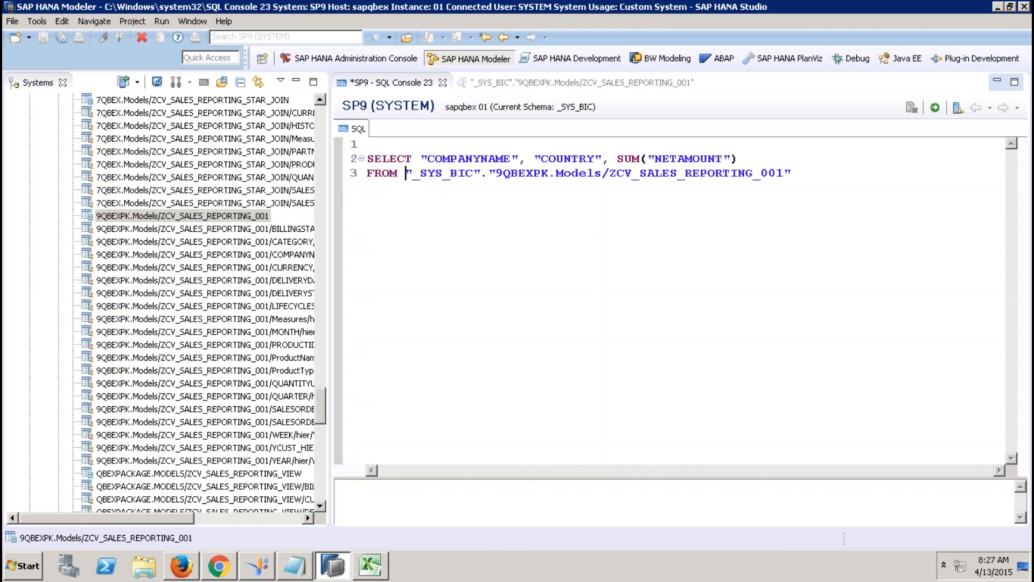
click(829, 175)
key(Return)
text(W)
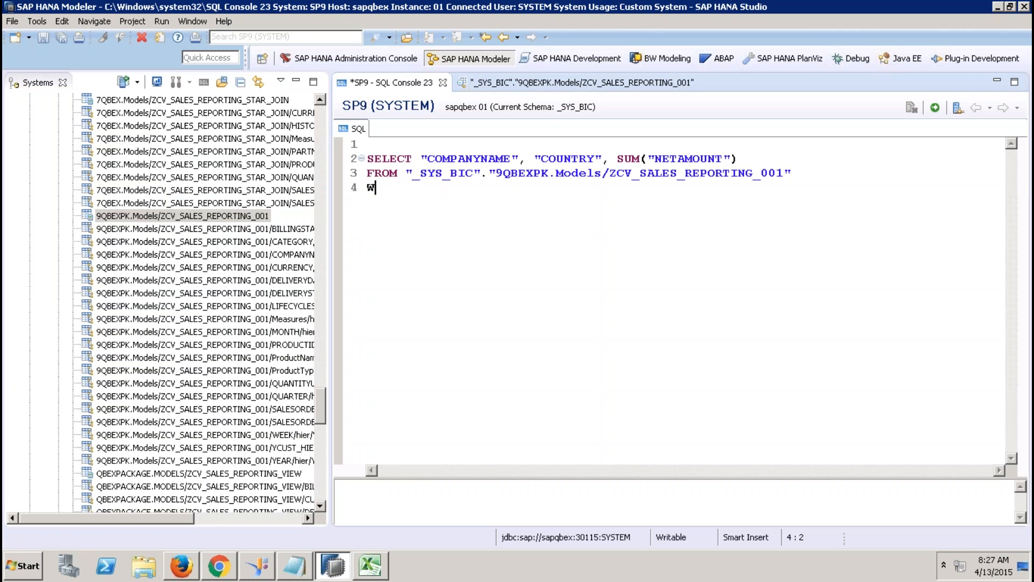
text(HERE "YEAR)
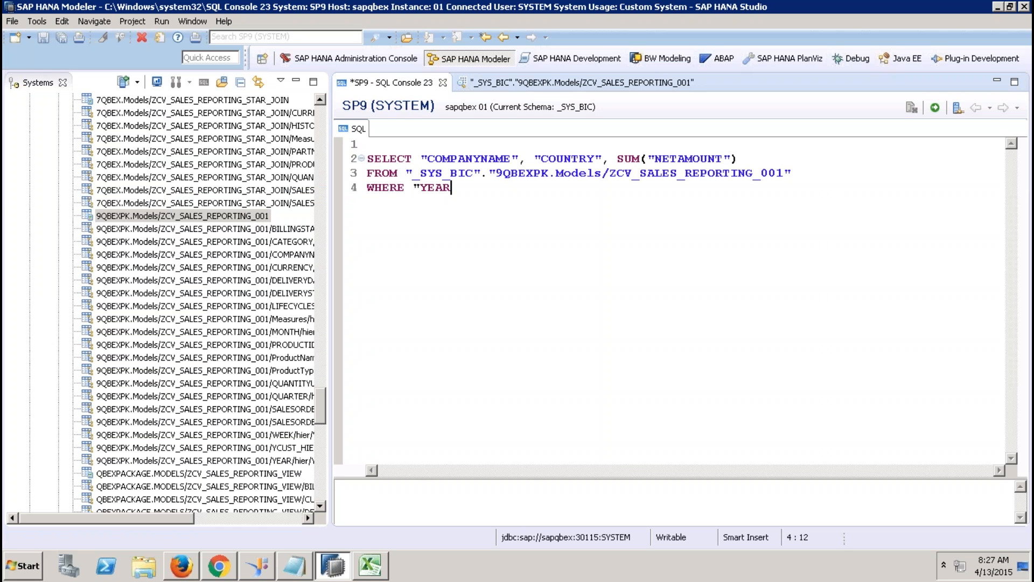
text(" = )
text(2012')
key(Left)
key(Left)
key(Right)
text(')
key(End)
key(Return)
text(GROU)
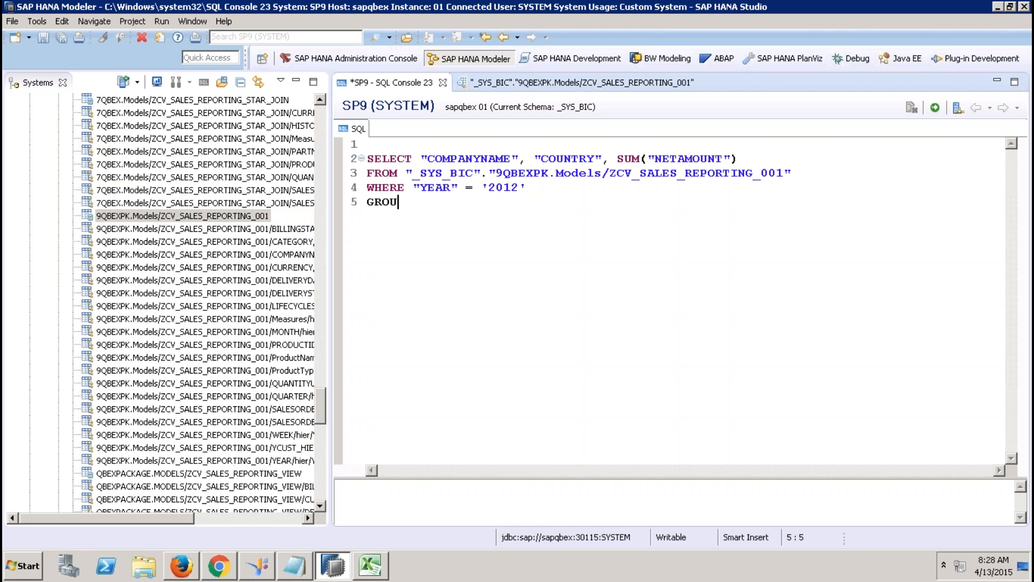
text(P BY)
Step: Undo a wrong paste after GROUP BY, restoring the GROUP BY keyword
drag(610, 158, 419, 158)
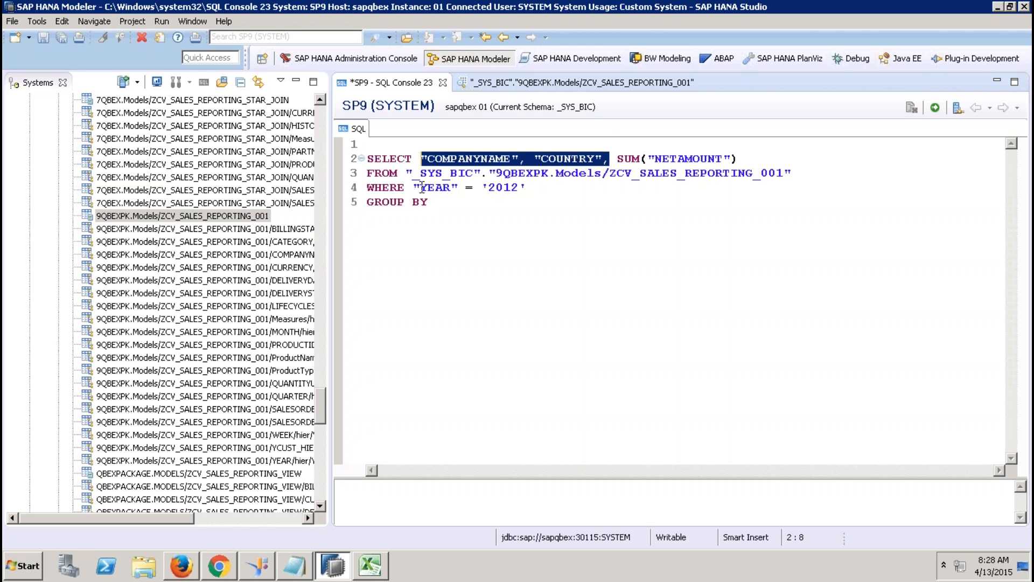
click(441, 202)
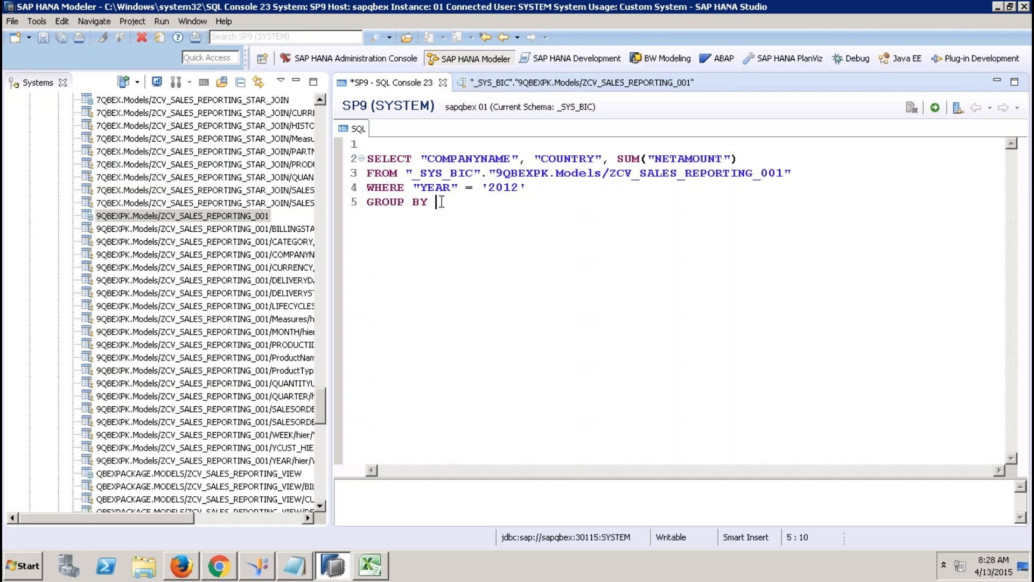
right_click(440, 201)
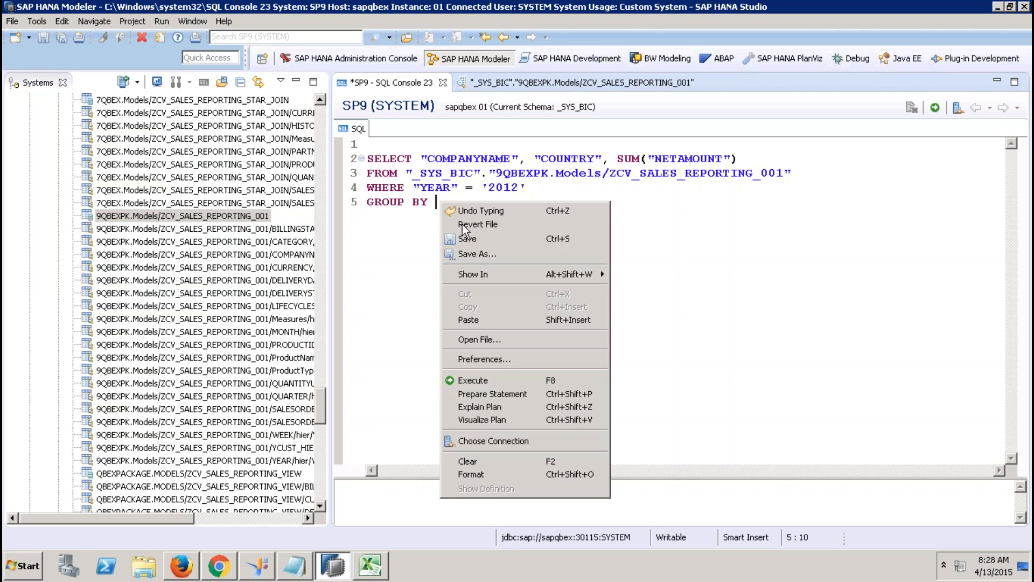
click(486, 319)
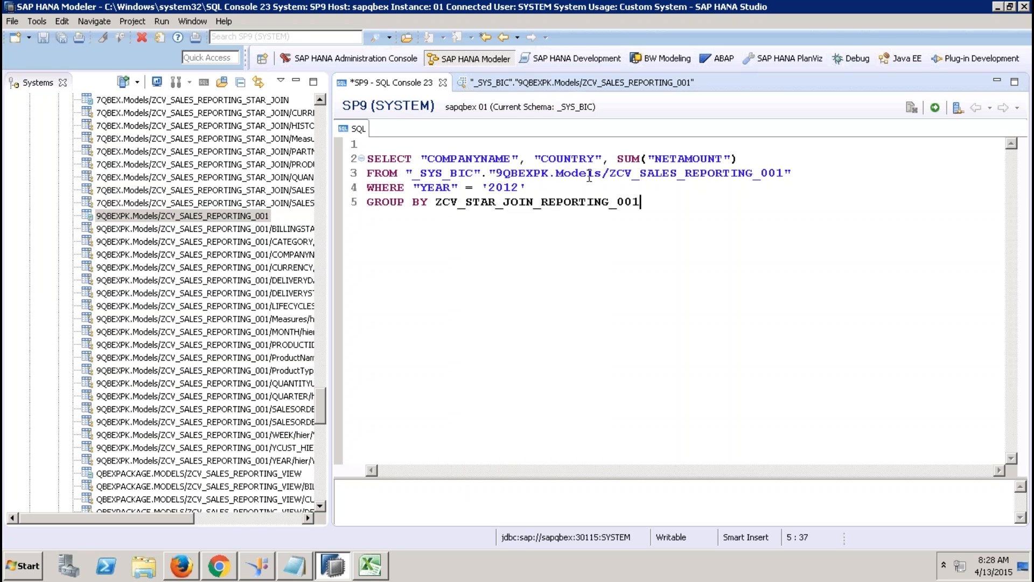
shift+click(347, 149)
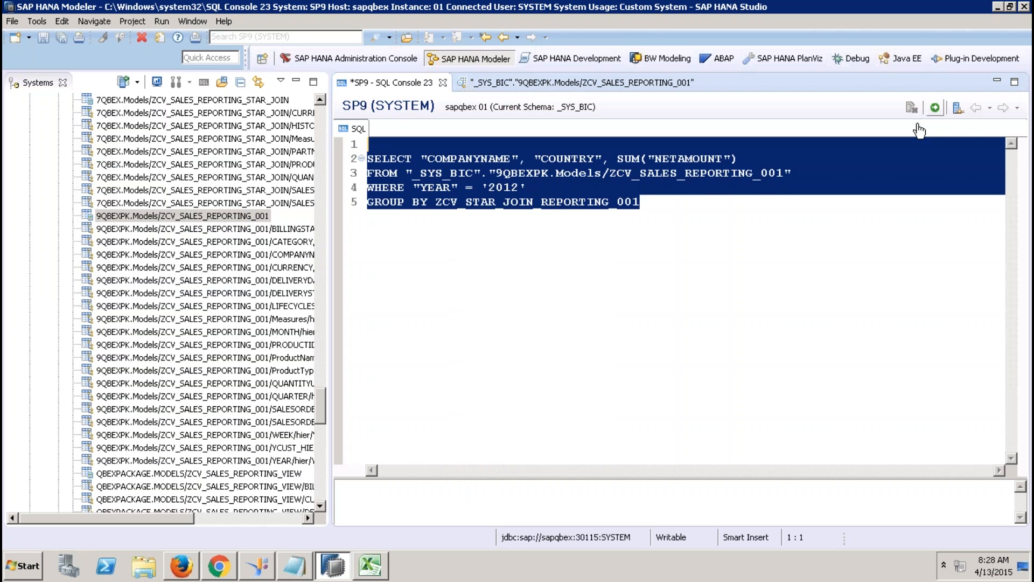
click(730, 218)
key(BackSpace)
key(BackSpace)
key(BackSpace)
key(BackSpace)
key(BackSpace)
key(BackSpace)
key(BackSpace)
key(BackSpace)
key(BackSpace)
key(BackSpace)
key(BackSpace)
key(BackSpace)
key(BackSpace)
key(BackSpace)
key(BackSpace)
key(BackSpace)
key(BackSpace)
key(BackSpace)
key(BackSpace)
key(BackSpace)
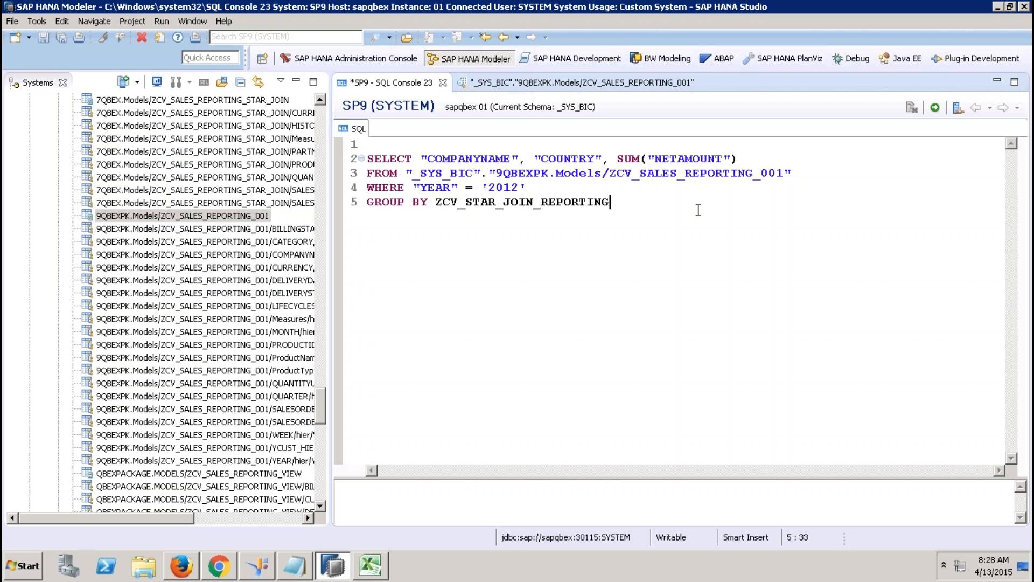
text(Y)
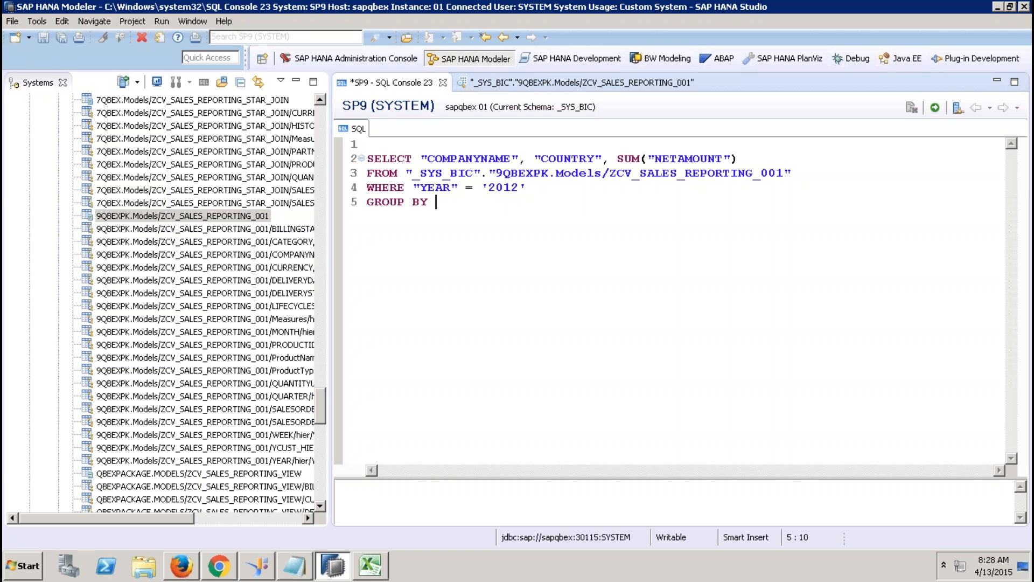
Step: Paste "COMPANYNAME", "COUNTRY" after GROUP BY and execute the query, returning 16 rows
drag(420, 158, 603, 156)
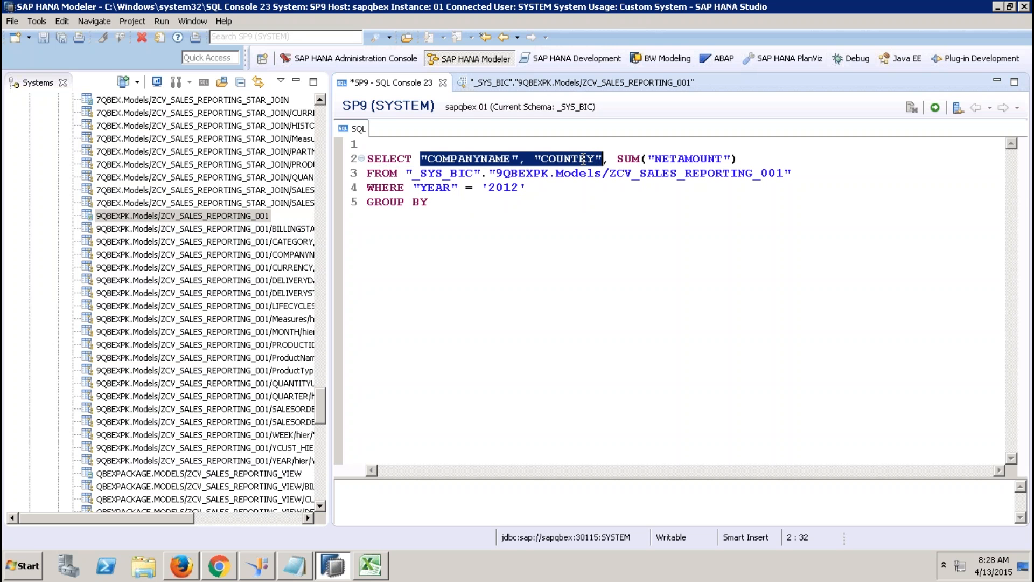
right_click(584, 159)
click(617, 265)
click(474, 205)
right_click(472, 204)
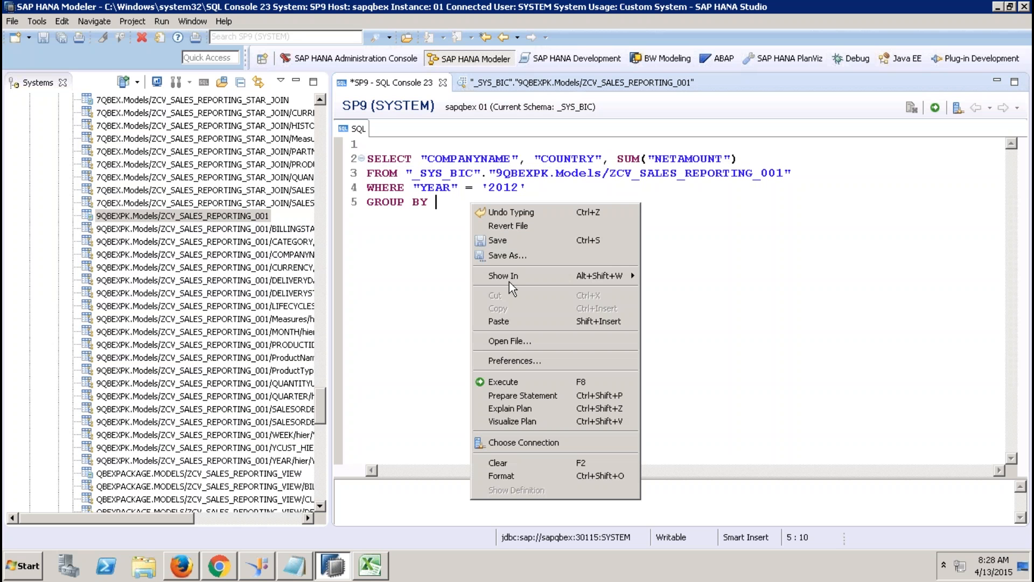
click(492, 322)
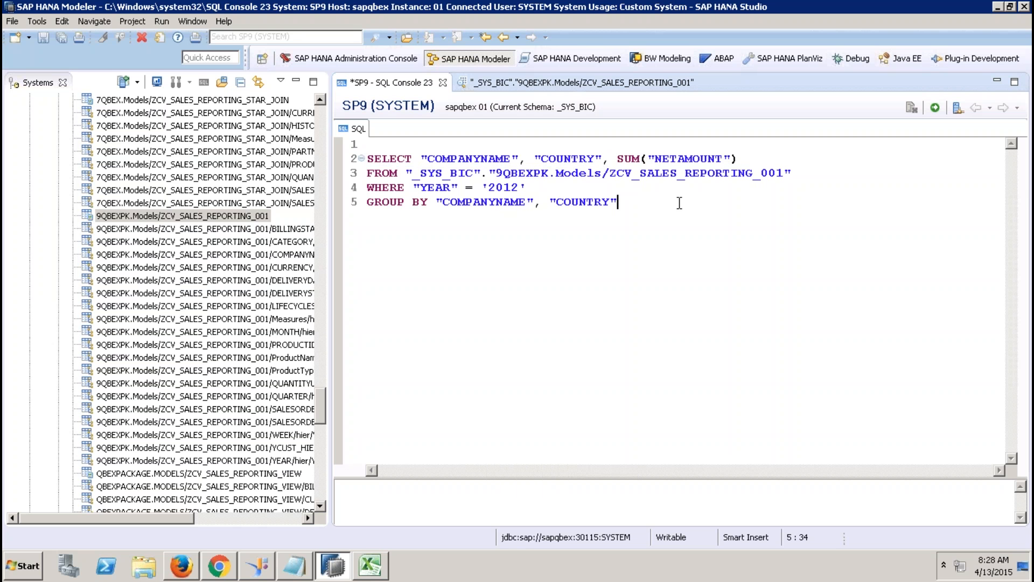
drag(678, 203, 356, 151)
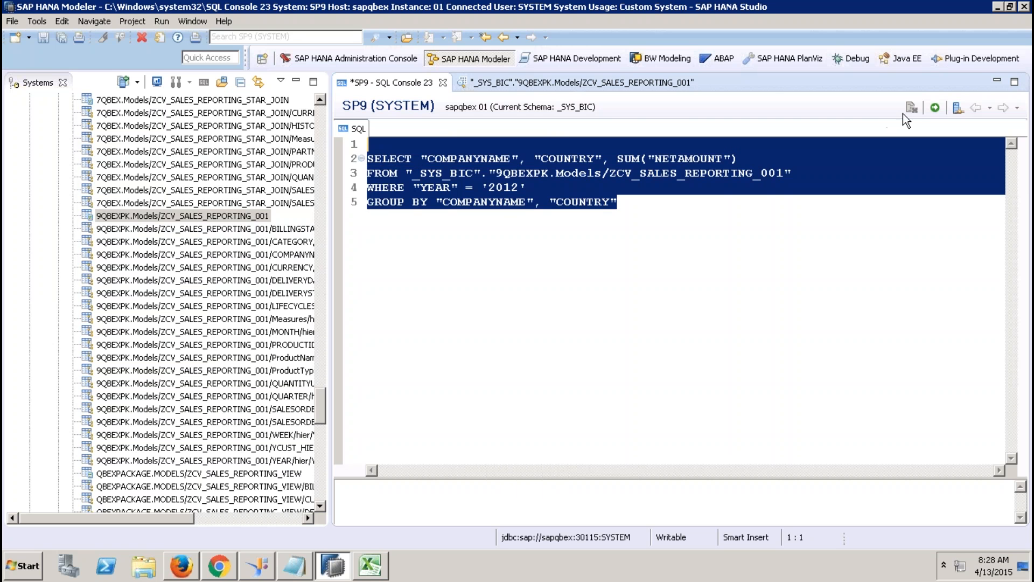
click(934, 108)
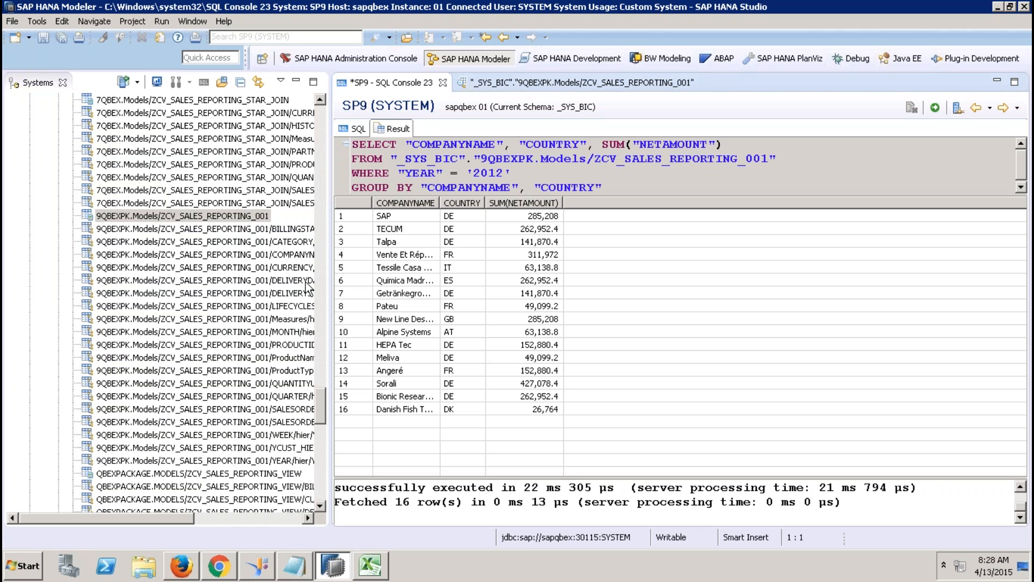
drag(320, 408, 321, 497)
Step: Create calculation view ZCV_SQL_001 of type SQL Script in the Calculation Views folder
right_click(152, 346)
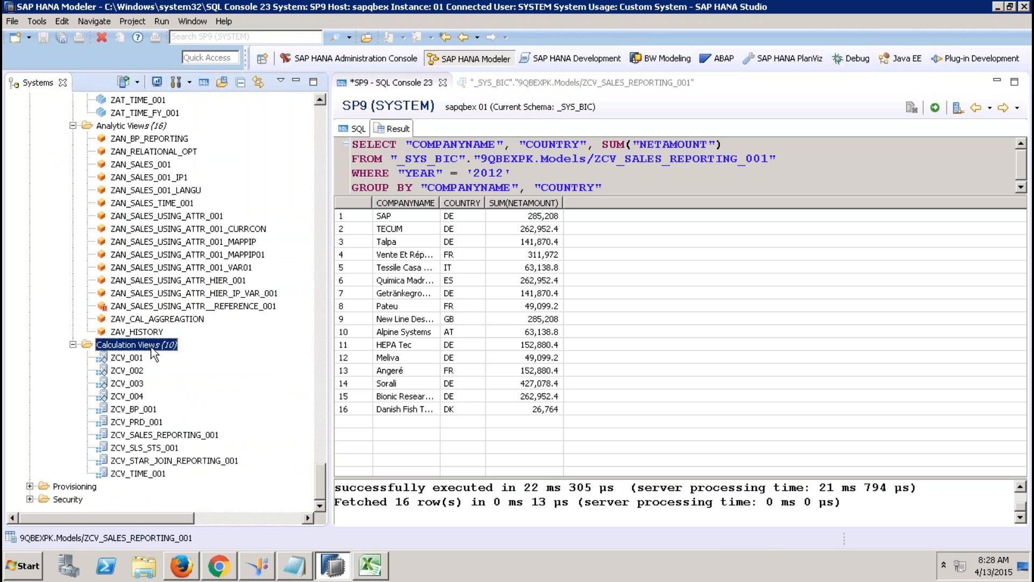
click(180, 374)
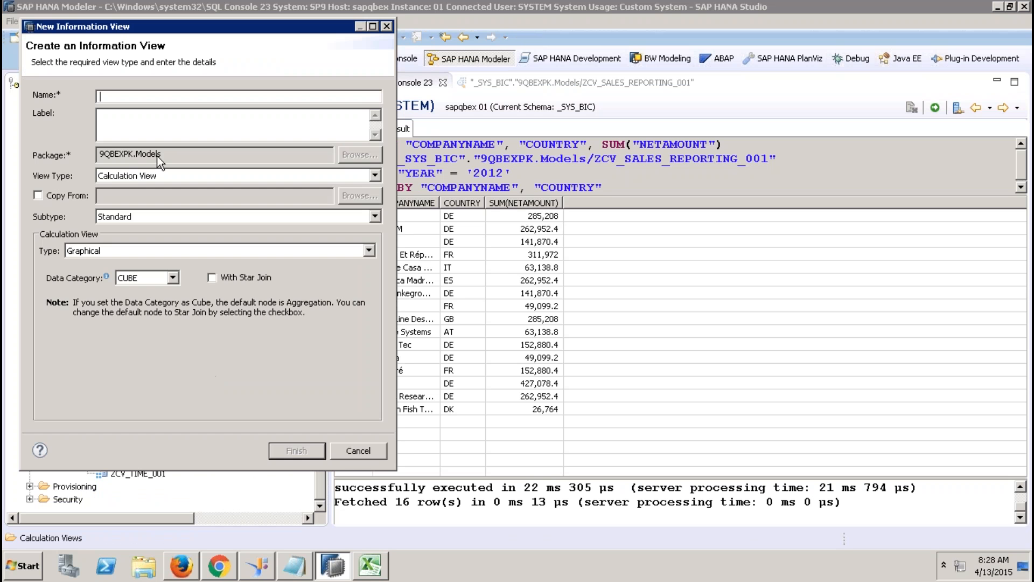
text(ZCV_SQL_001)
drag(130, 132, 99, 116)
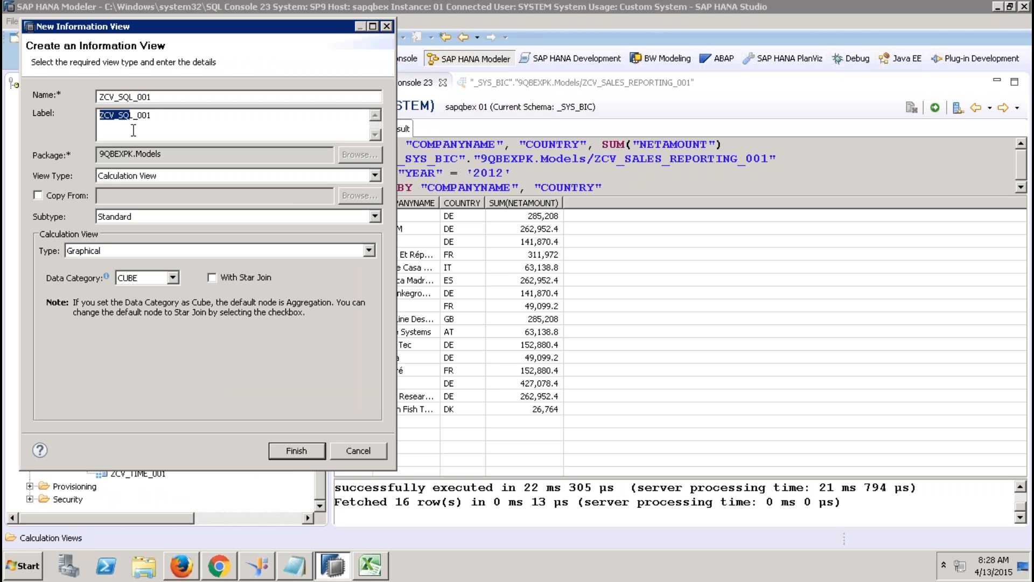
click(163, 256)
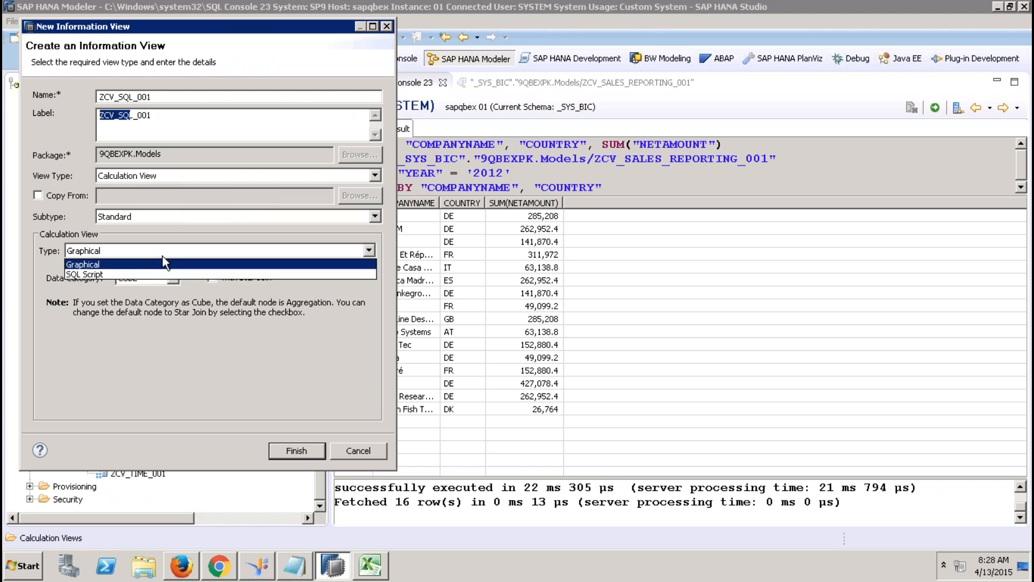
click(141, 275)
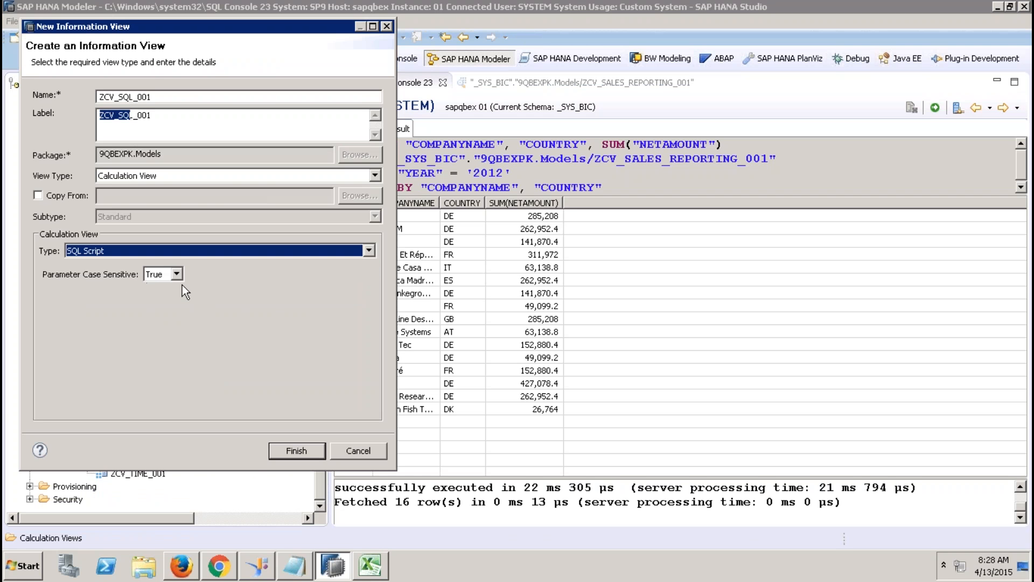
click(295, 451)
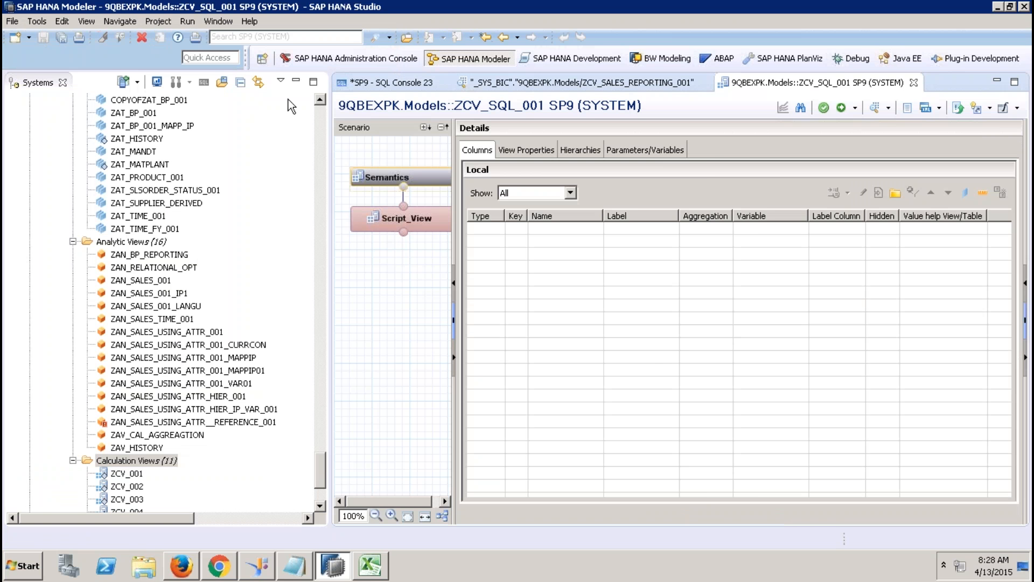
Step: Hide the Systems panel, open Script_View, and delete the '..' placeholder after var_out =
click(298, 81)
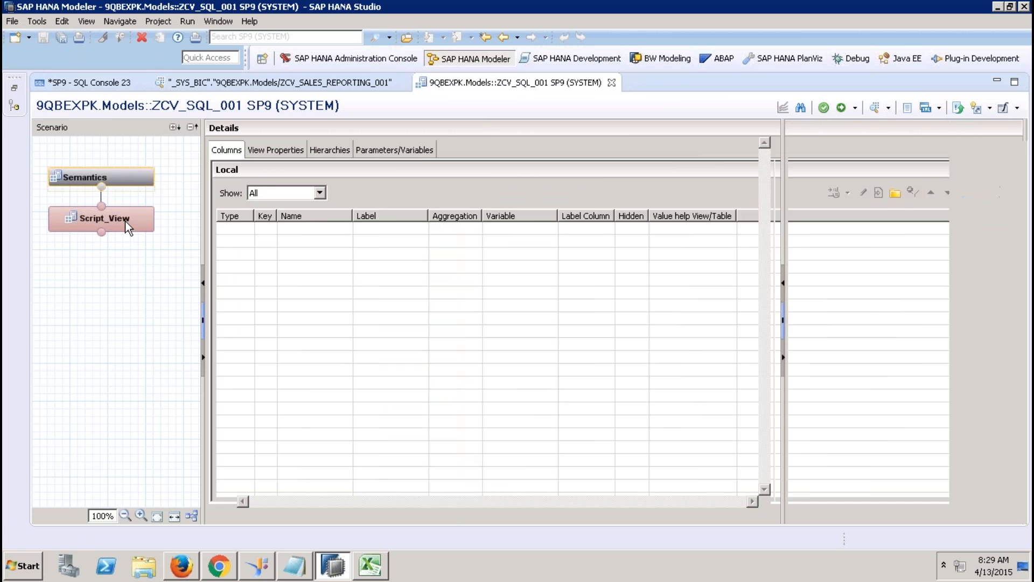
click(125, 220)
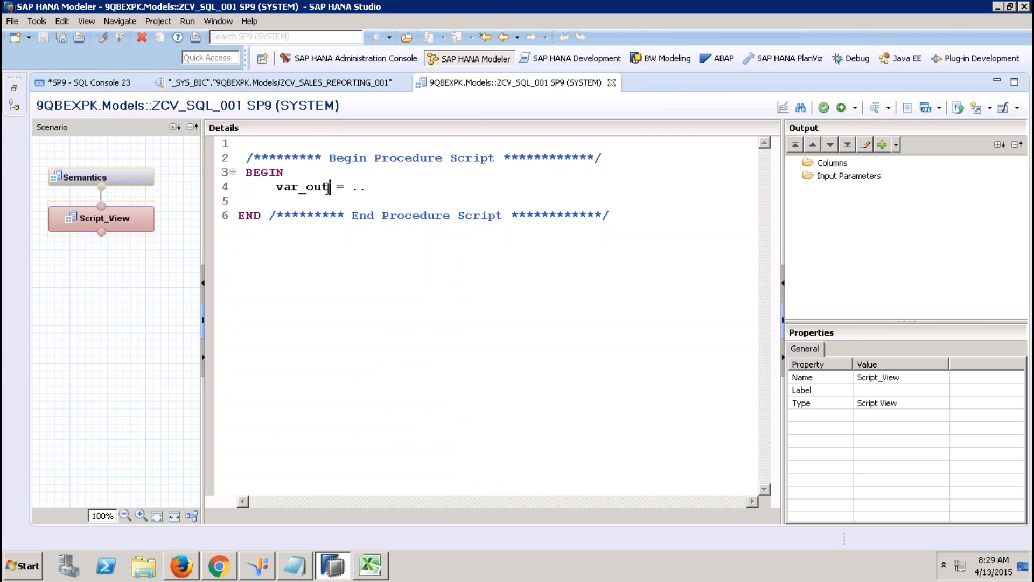
drag(329, 187, 277, 186)
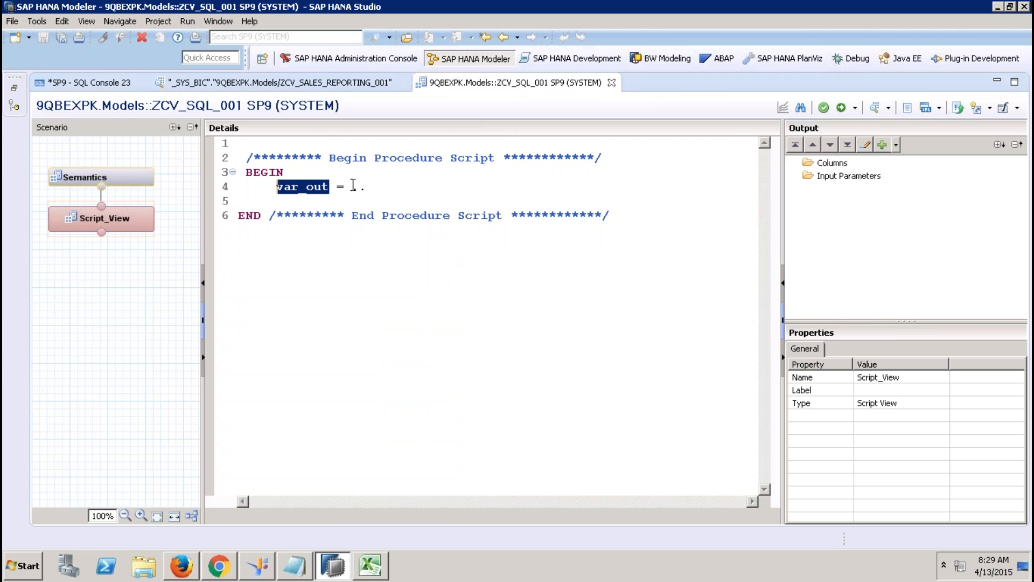
drag(352, 186, 374, 187)
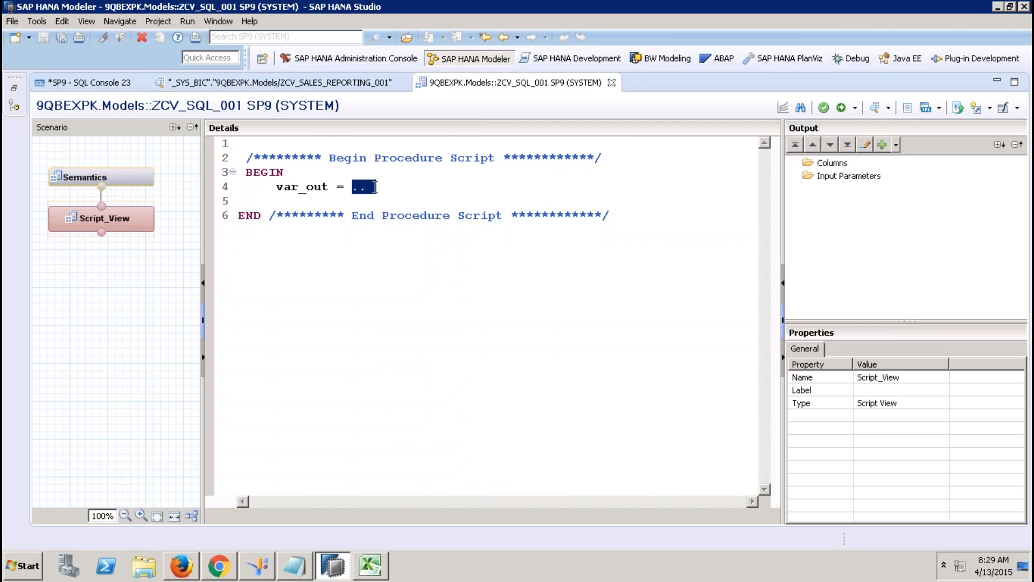
click(332, 187)
drag(331, 187, 279, 191)
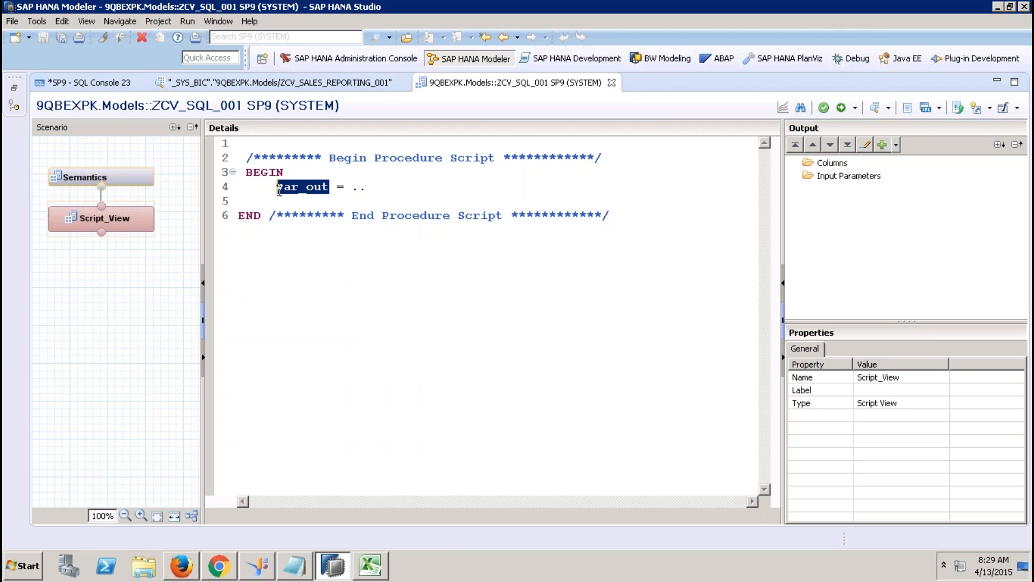
click(376, 187)
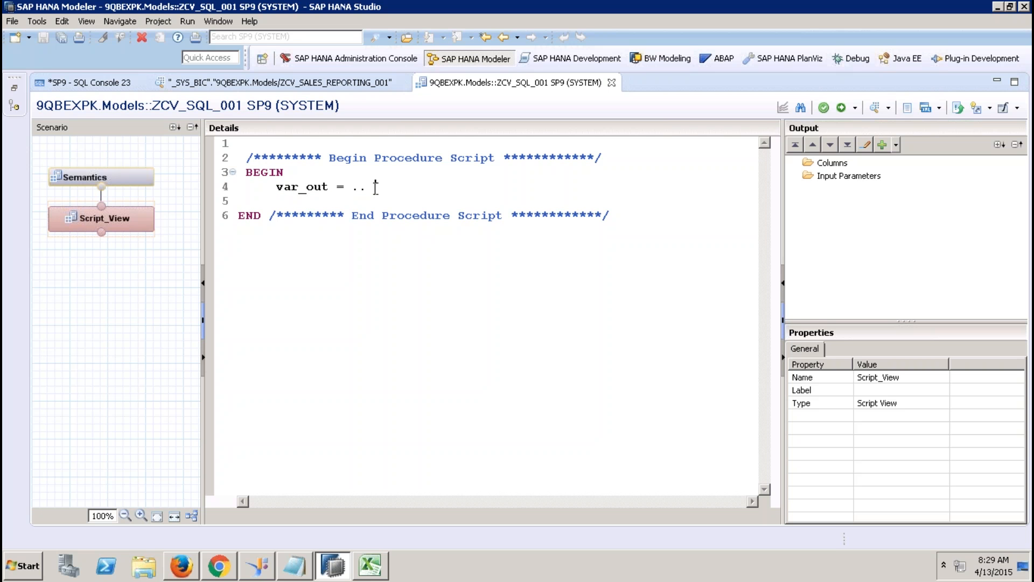
key(BackSpace)
key(BackSpace)
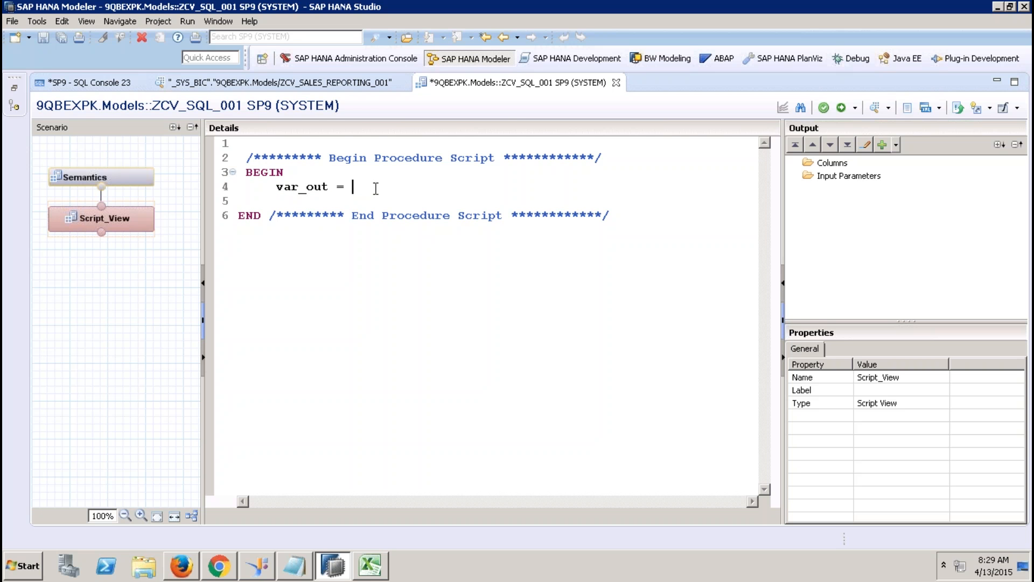
Step: Copy the query lines 2–5 from SQL Console 23 through the context menu
click(110, 83)
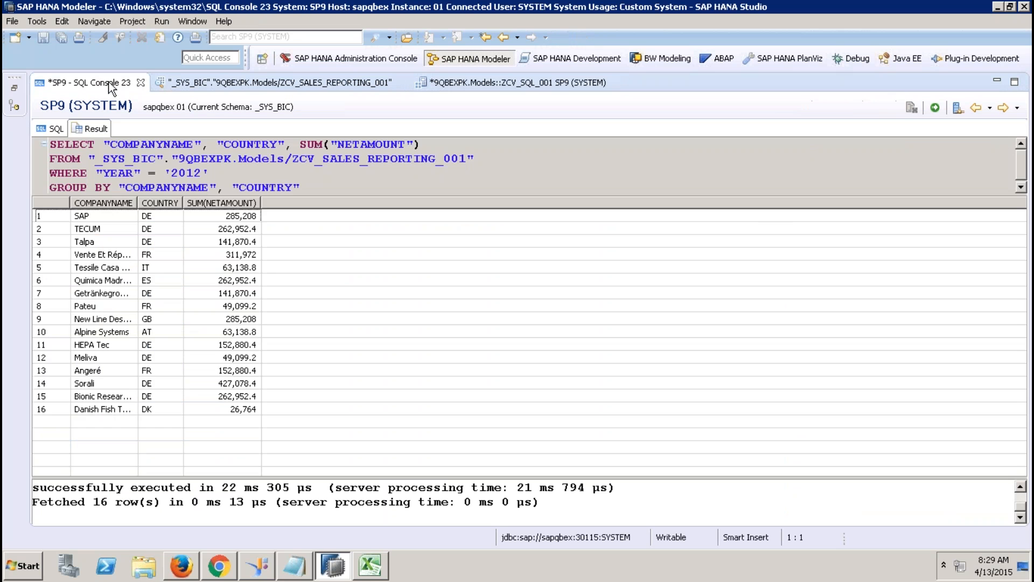
click(56, 128)
key(ctrl+a)
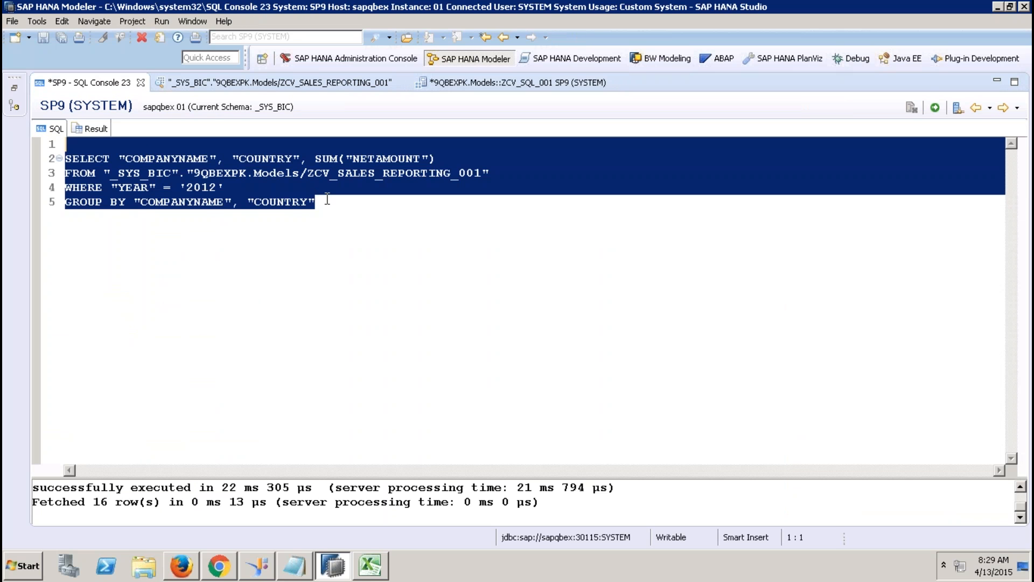
drag(327, 199, 58, 159)
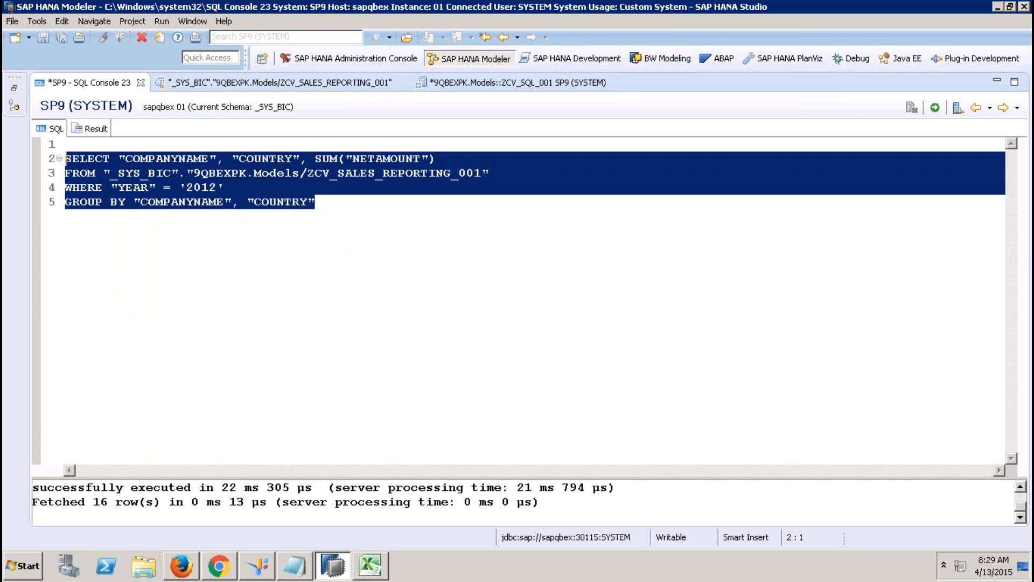
right_click(155, 193)
click(208, 295)
click(474, 82)
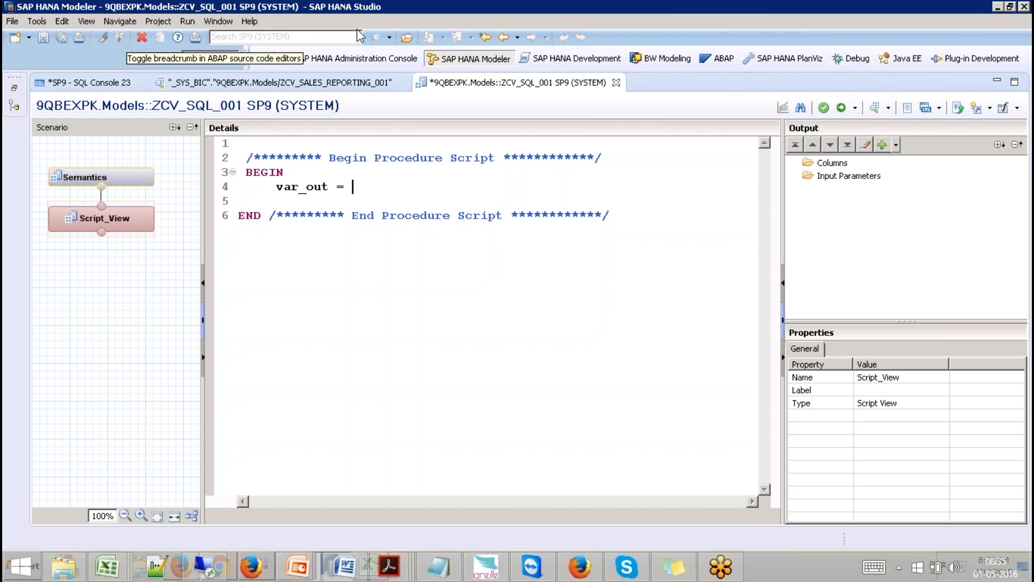
Step: Copy the query again with Edit > Copy and place the caret after var_out = in ZCV_SQL_001
click(63, 22)
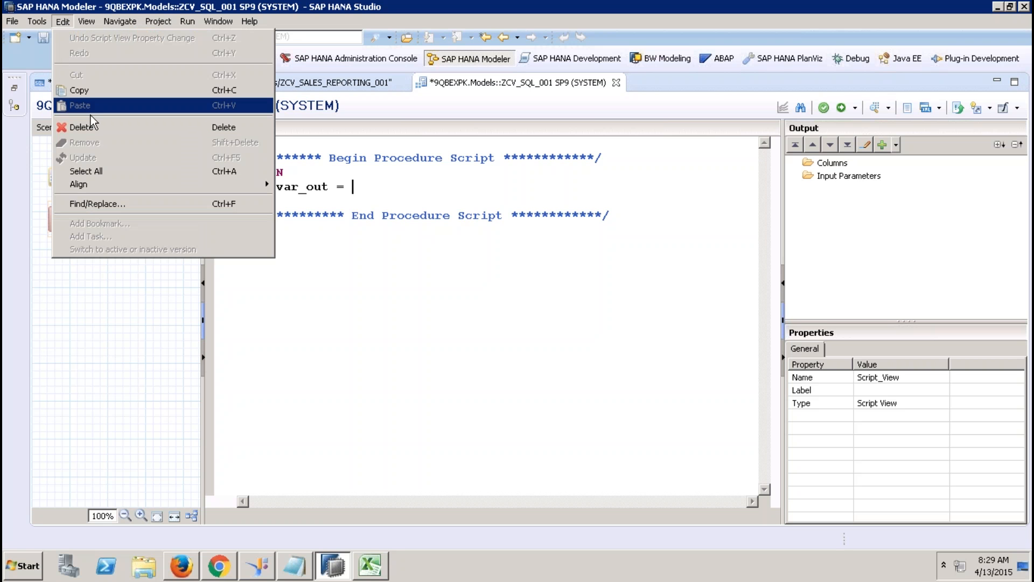
click(305, 219)
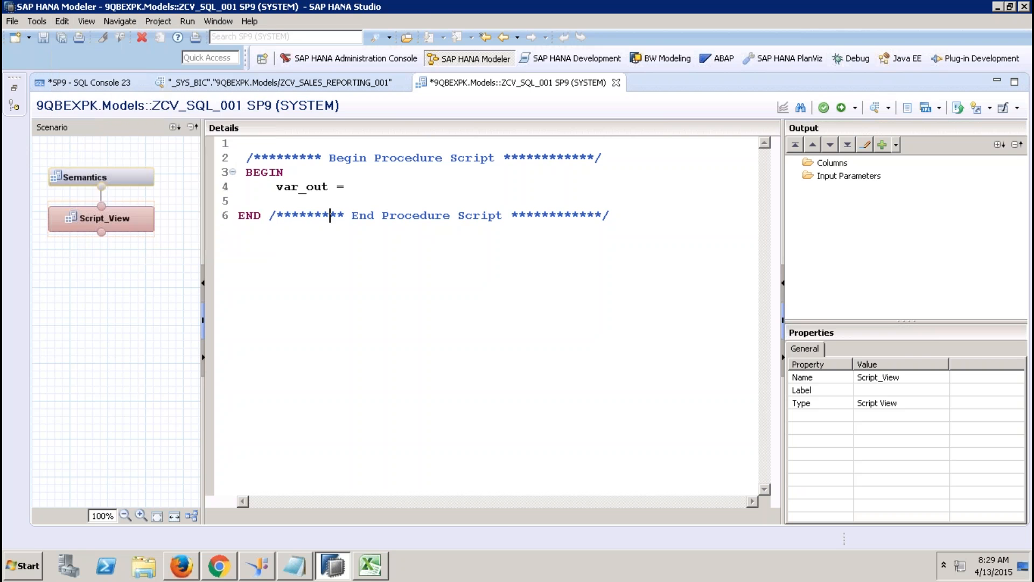
click(95, 84)
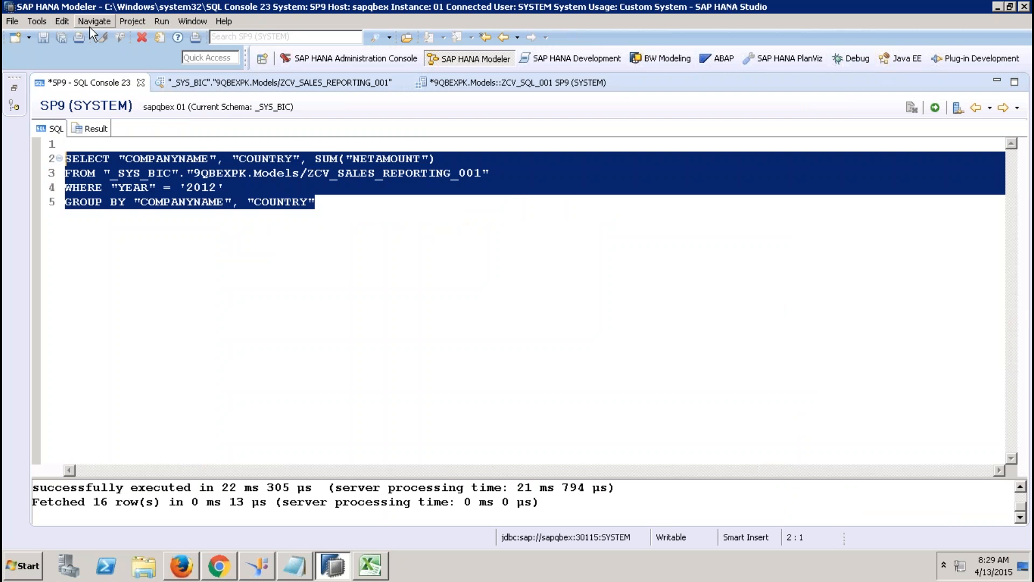
click(63, 21)
click(85, 88)
click(439, 84)
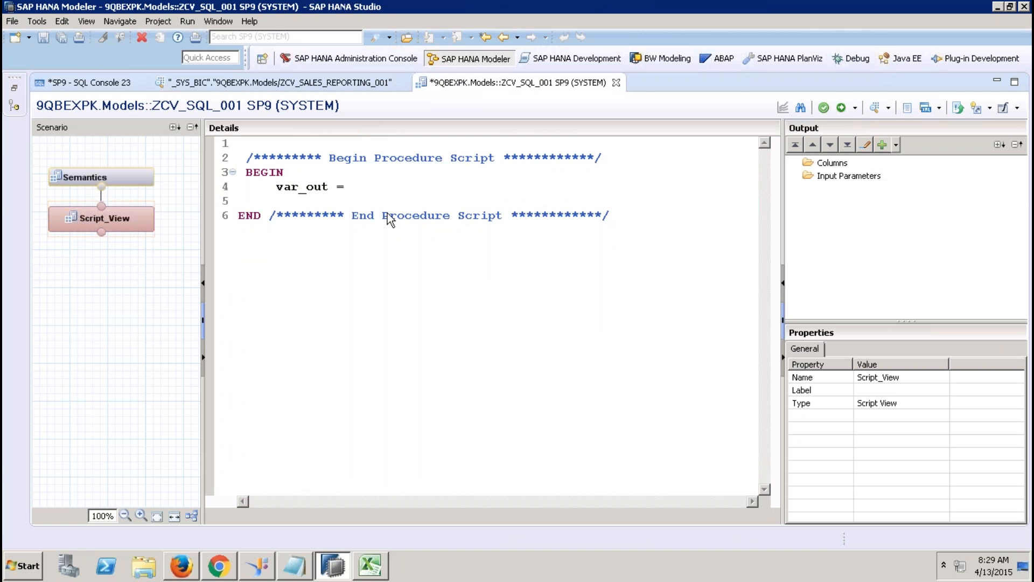
drag(378, 198, 377, 193)
click(370, 189)
click(63, 19)
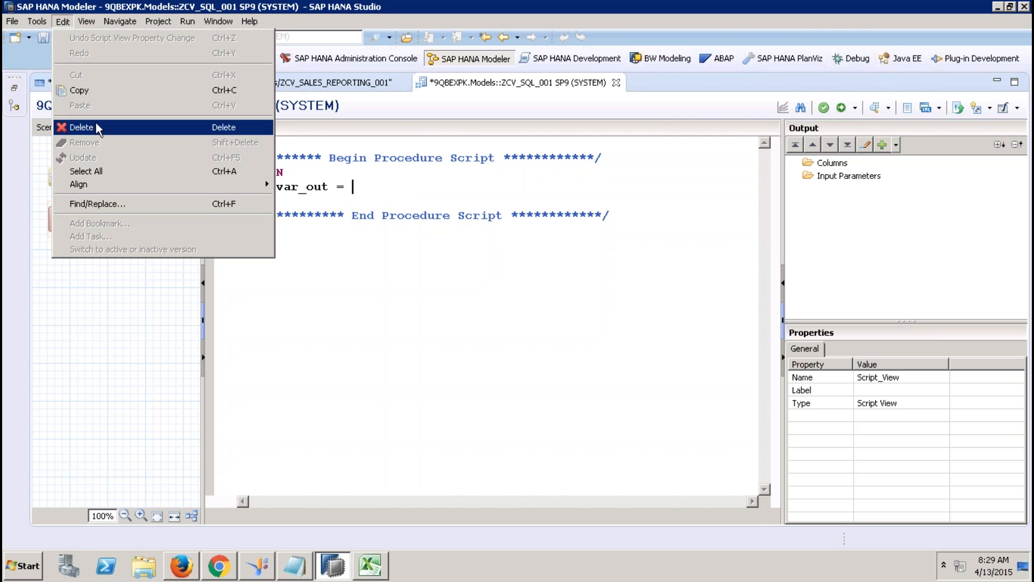
click(371, 186)
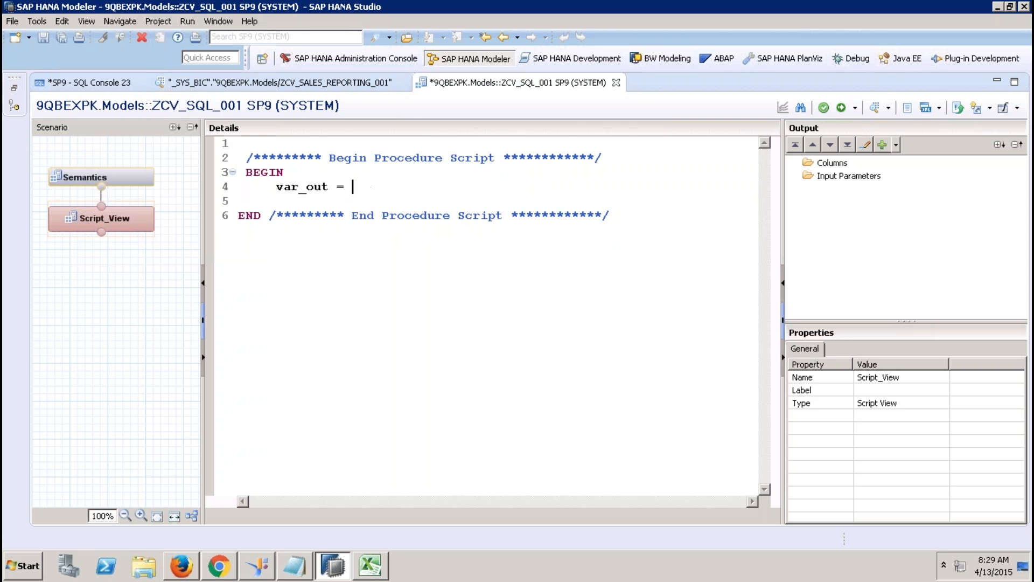
Step: Write SELECT "COMPANYNAME", "COUNTRY", SUM("GROSSSAMOUNT") AS "GROSSAMOUNT" FROM ZCV_SALES_REPORTING_001
text(SELECT "COMPANYNAME)
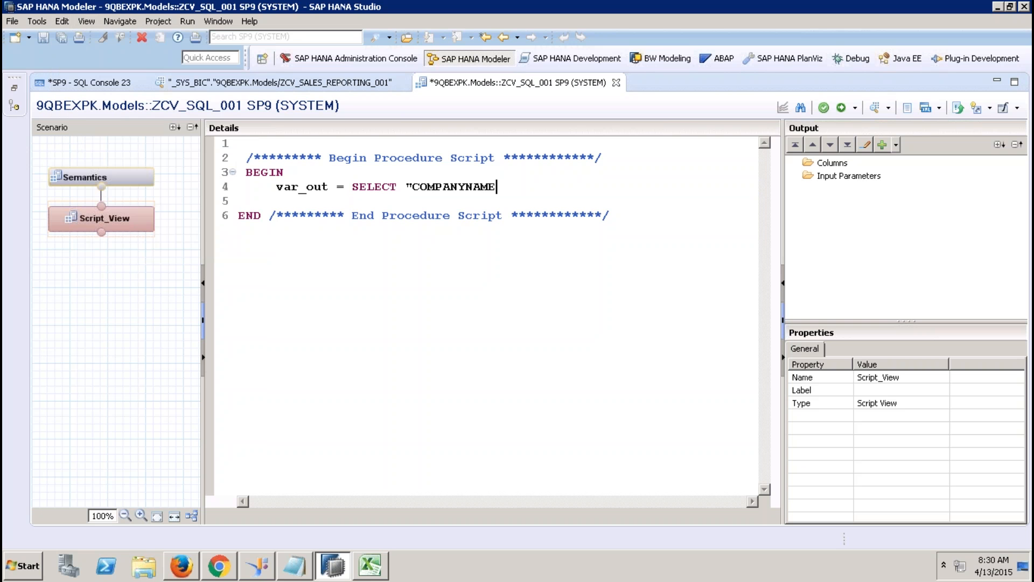
text(", ")
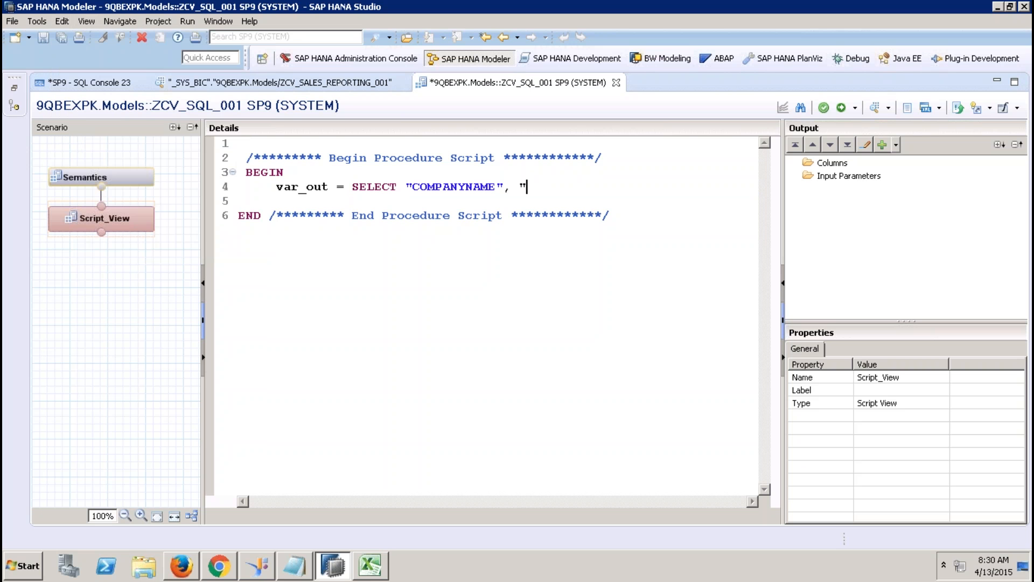
text(COUNTRY", SUM(")
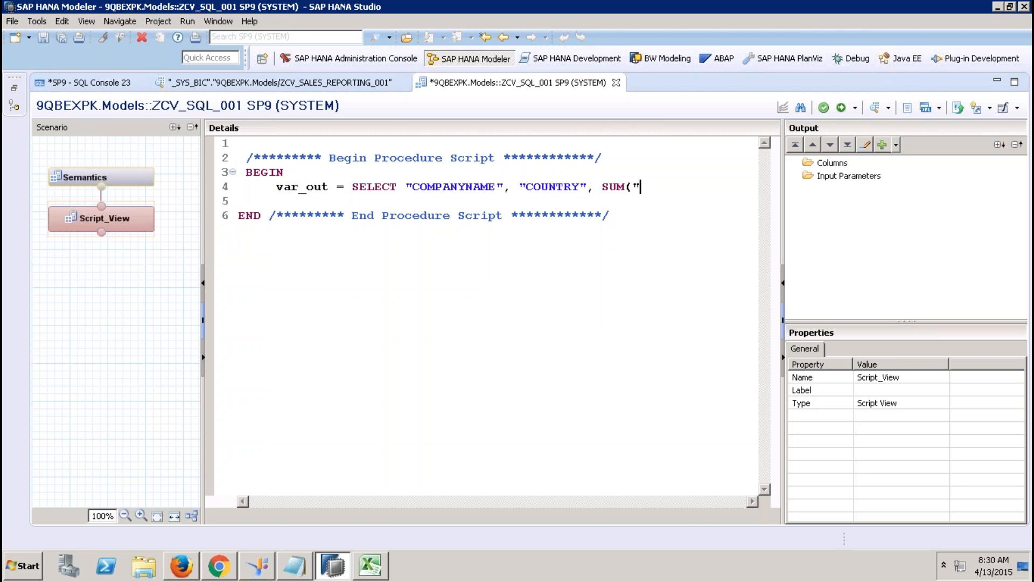
text(GROSSSAMOUNT")
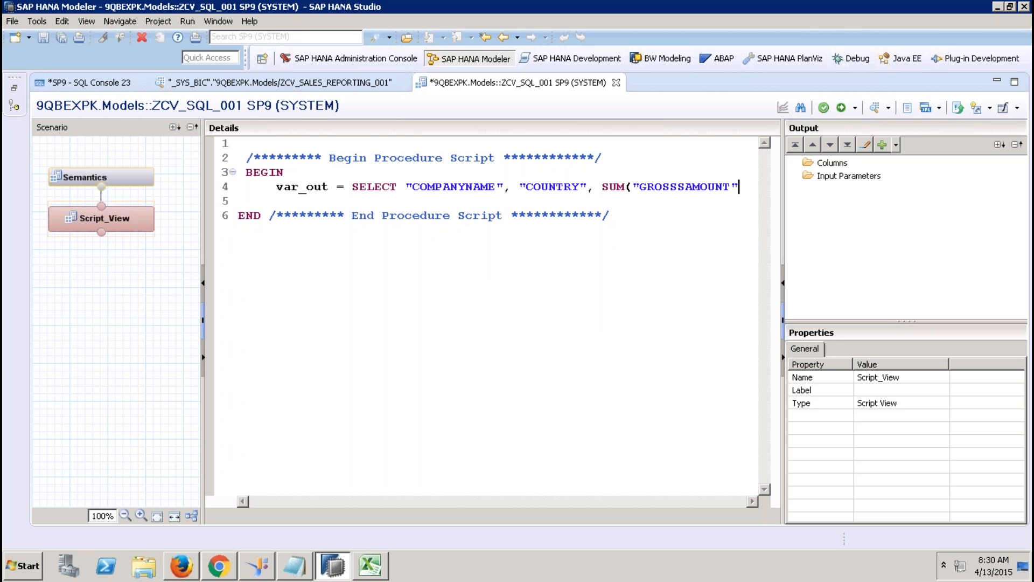
text() AS )
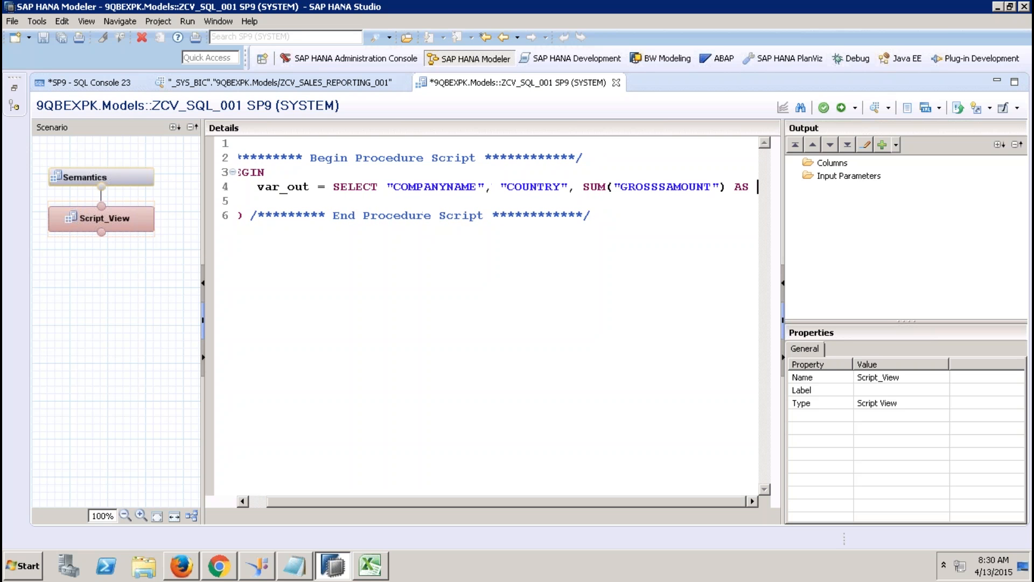
text("GROSS)
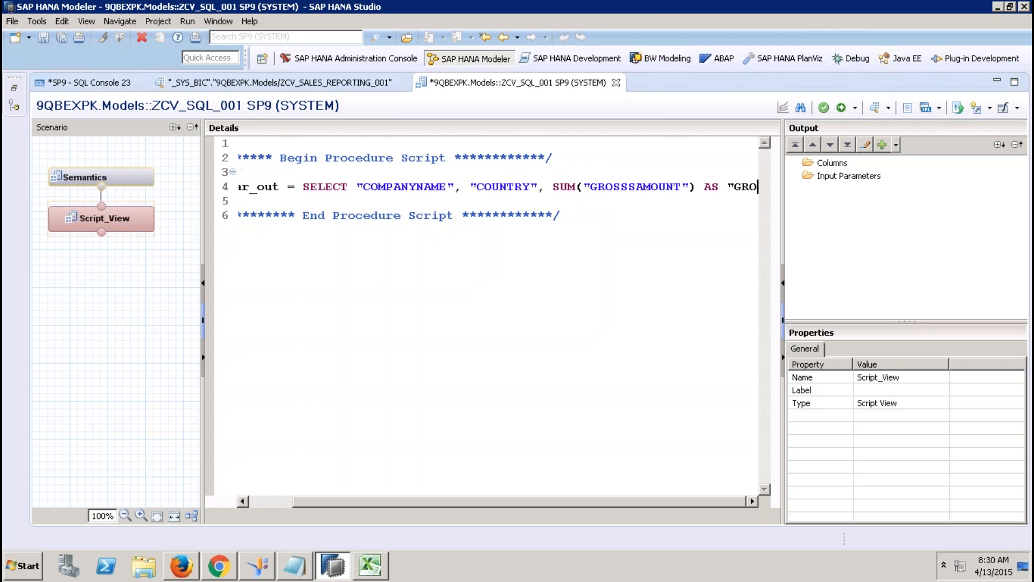
text(AMOUNT")
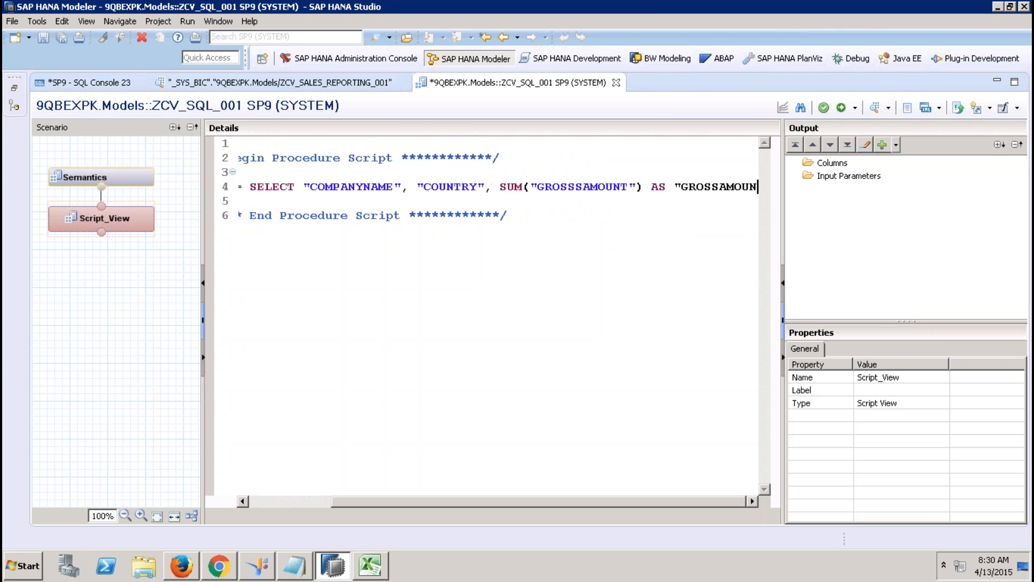
key(Return)
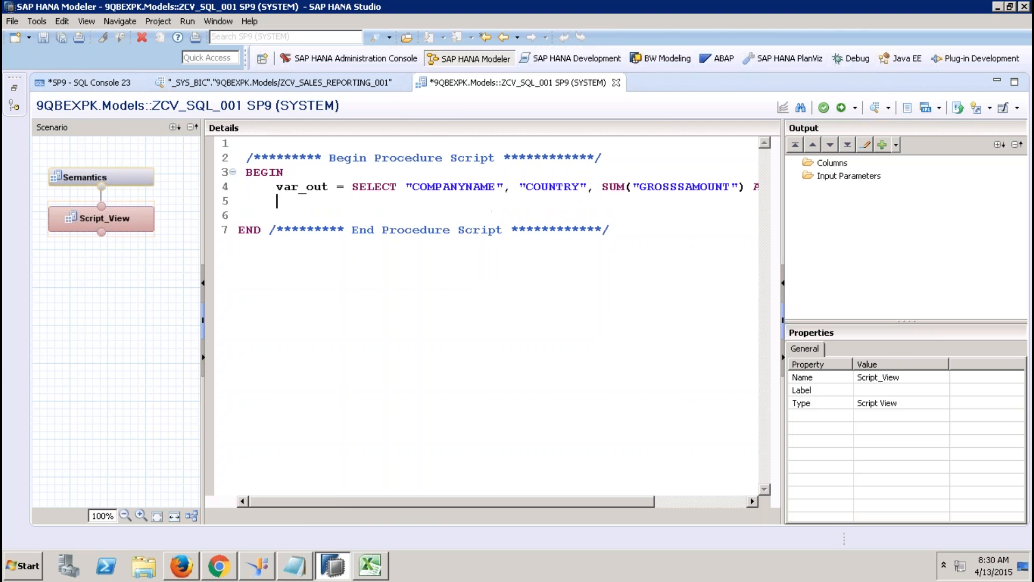
text(FROM)
click(13, 97)
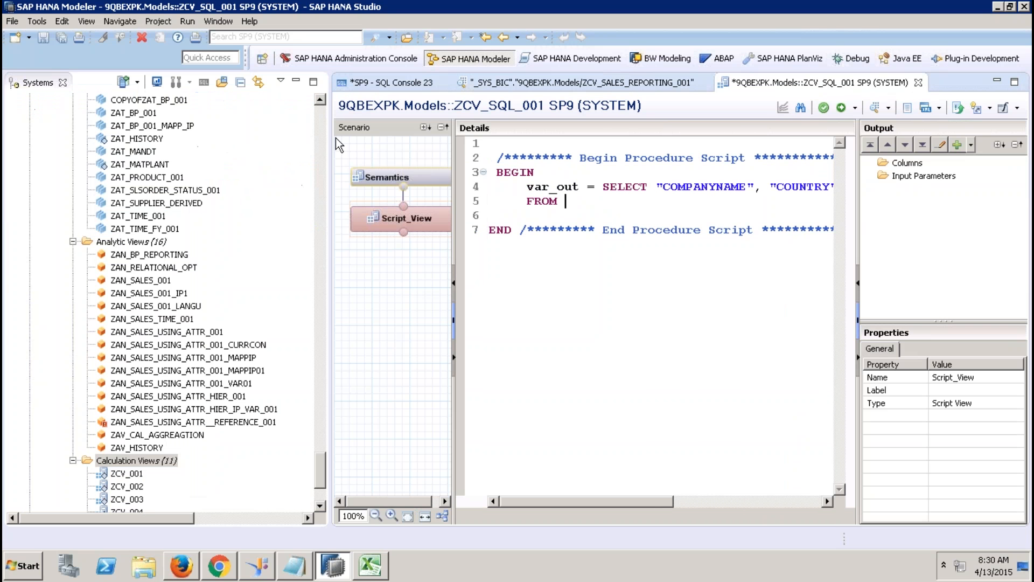
click(322, 130)
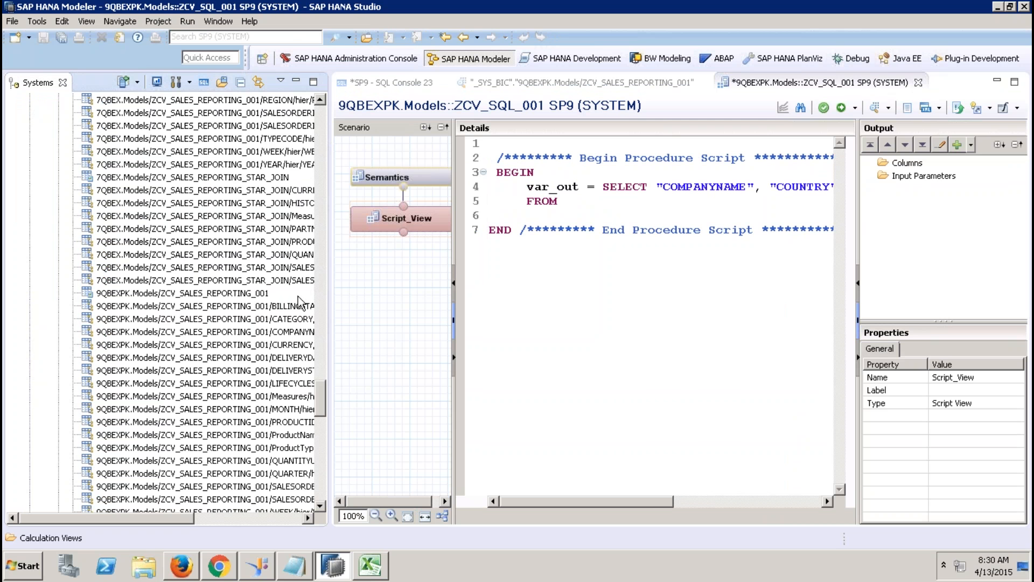
drag(253, 294, 604, 202)
click(296, 81)
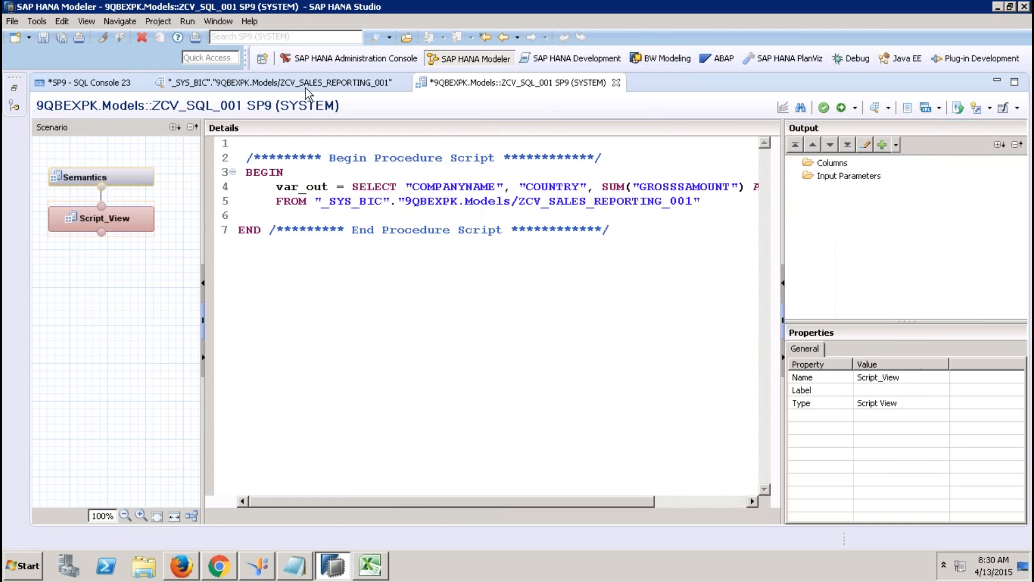
click(708, 202)
Step: Add WHERE "YEAR" = '2012' and GROUP BY "COMPANYNAME", "COUNTRY"; to complete the query
key(Return)
text(WHERE )
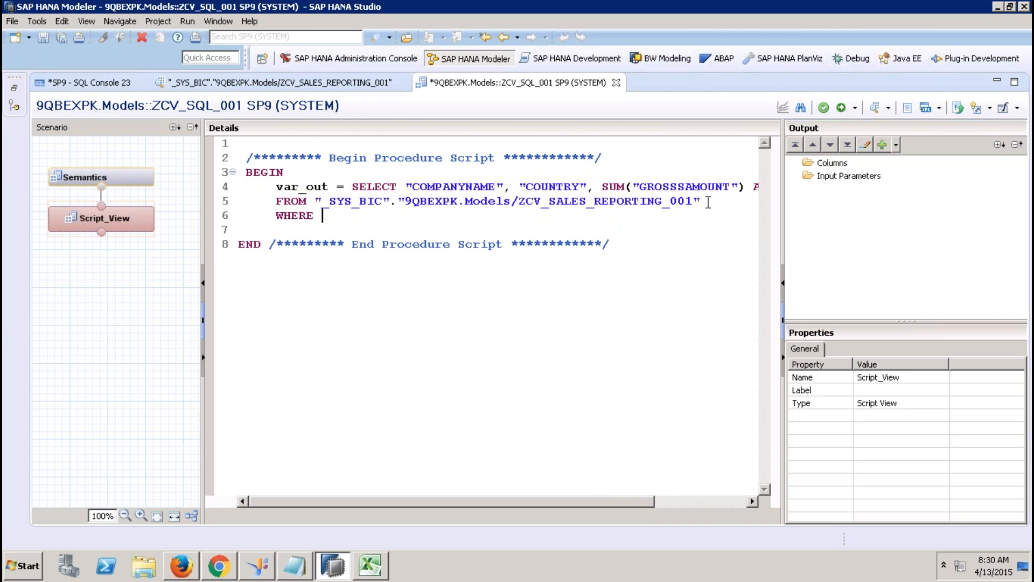
text("YEAR" = '2012')
key(Return)
text(GRIU)
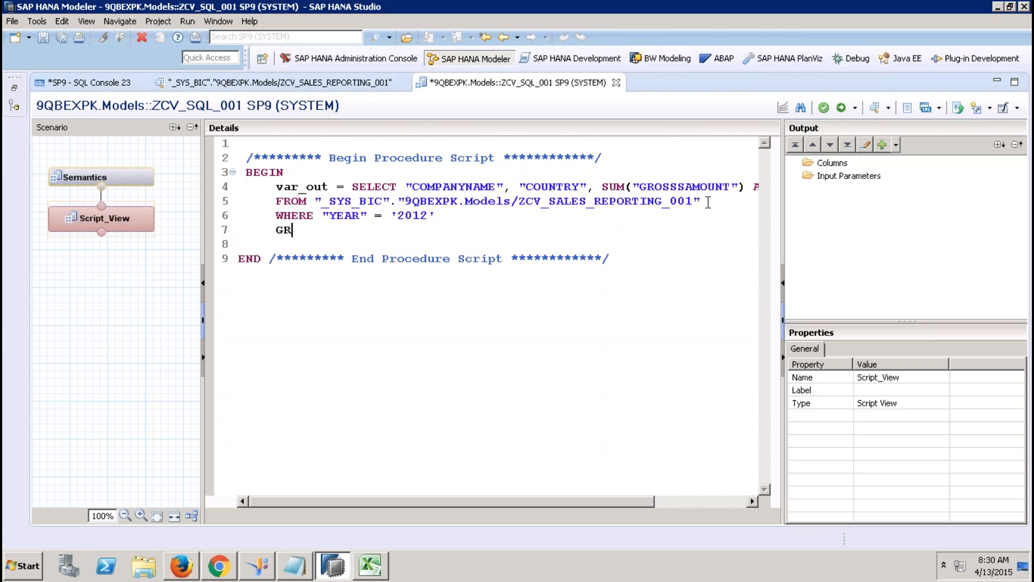
key(BackSpace)
key(BackSpace)
text(OUP BY "COMP)
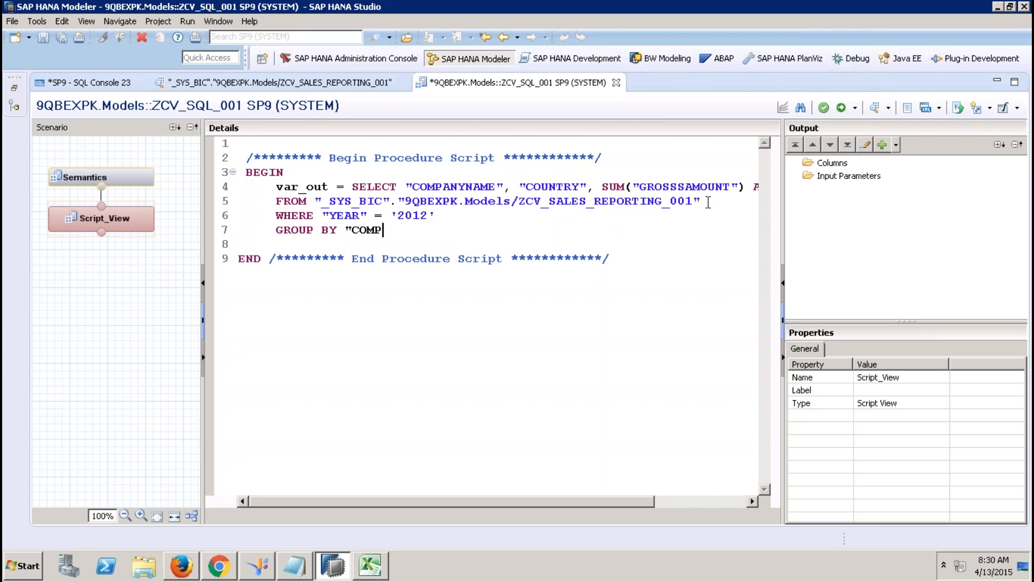
text(ANYNAME", ")
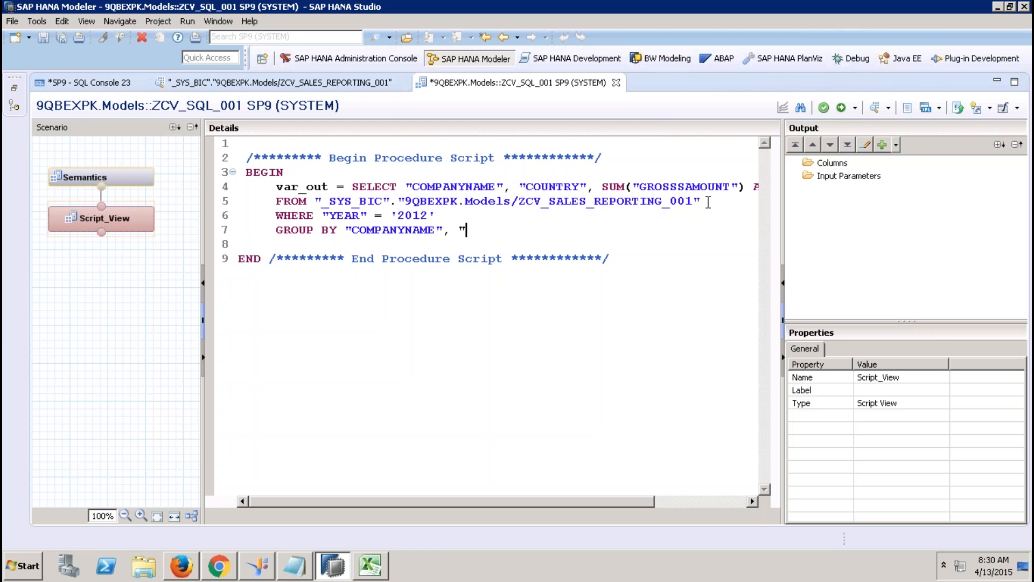
text(COUNTRY";)
drag(546, 233, 355, 186)
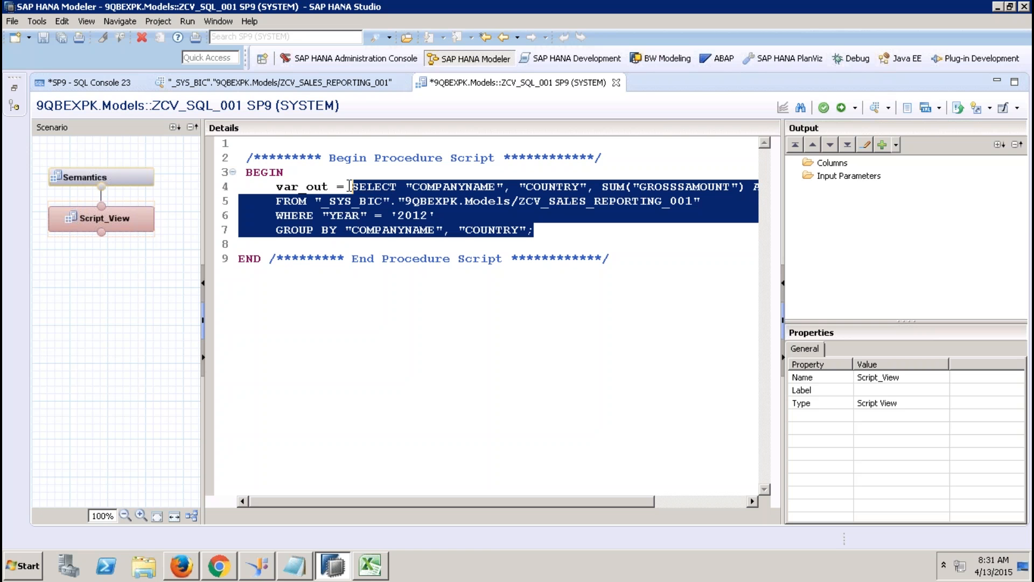
Step: Start creating output columns from the existing view 9QBEXPK.Models/ZCV_SALES_REPORTING_001
click(838, 165)
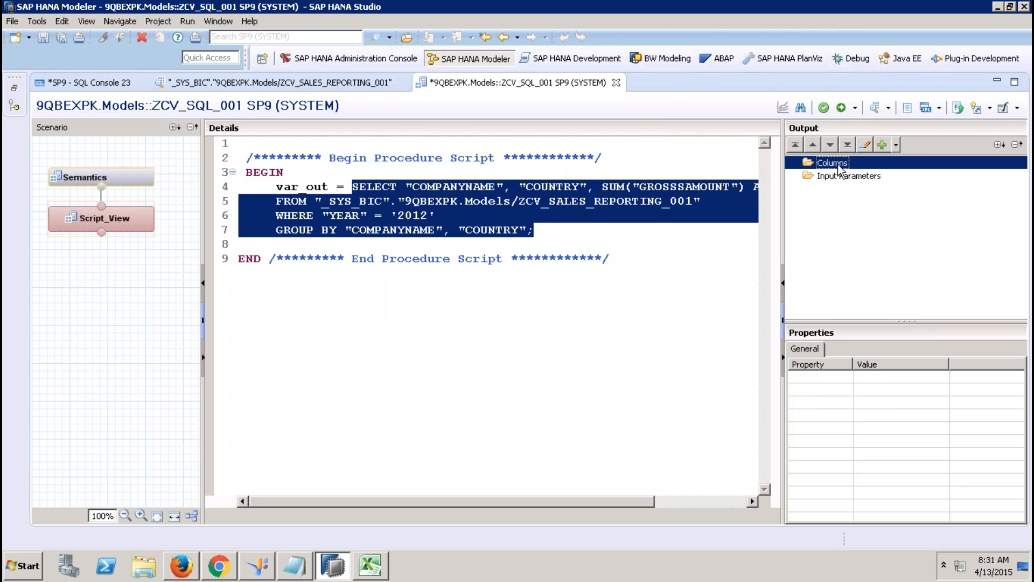
right_click(838, 165)
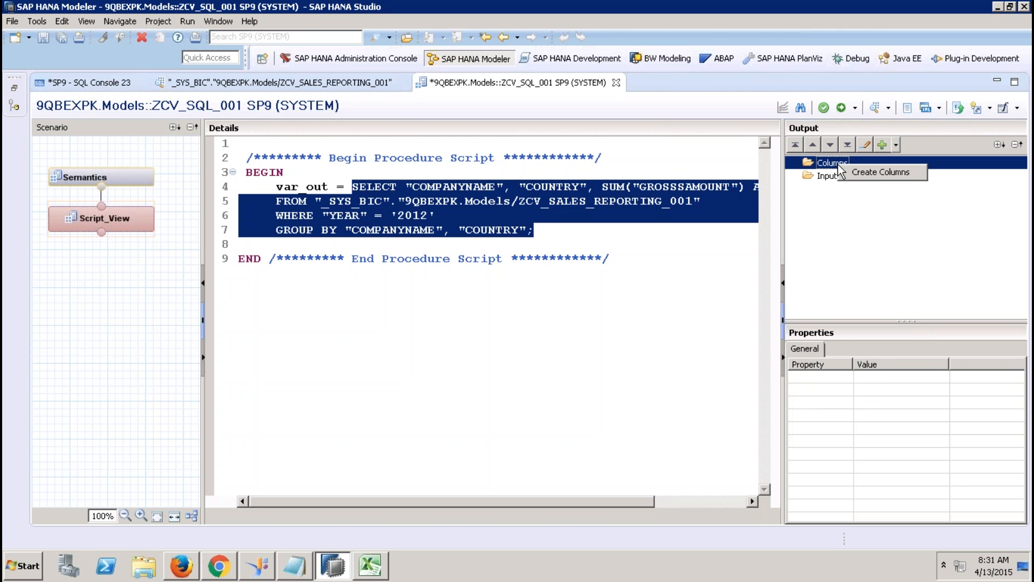
click(874, 181)
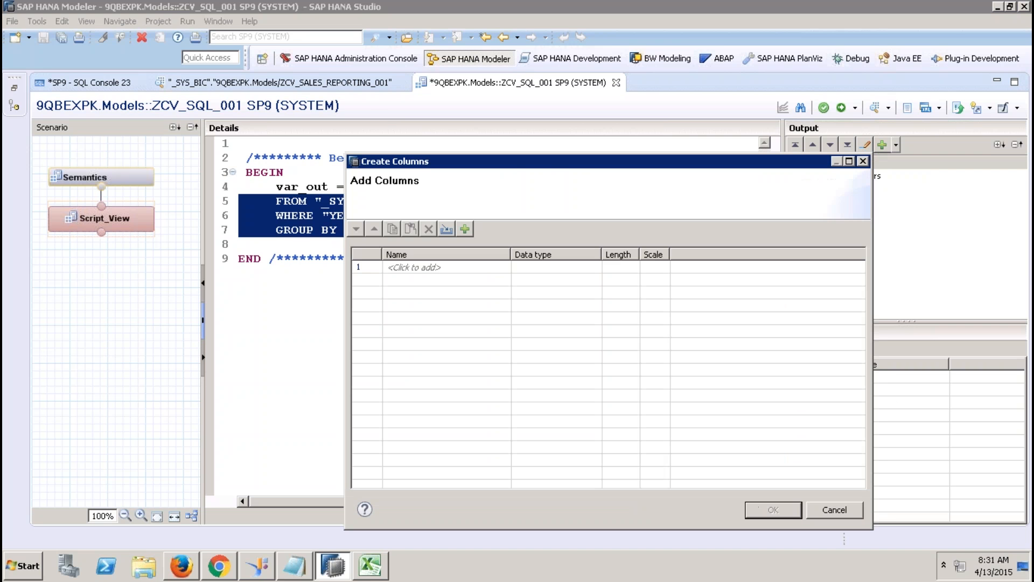
click(447, 230)
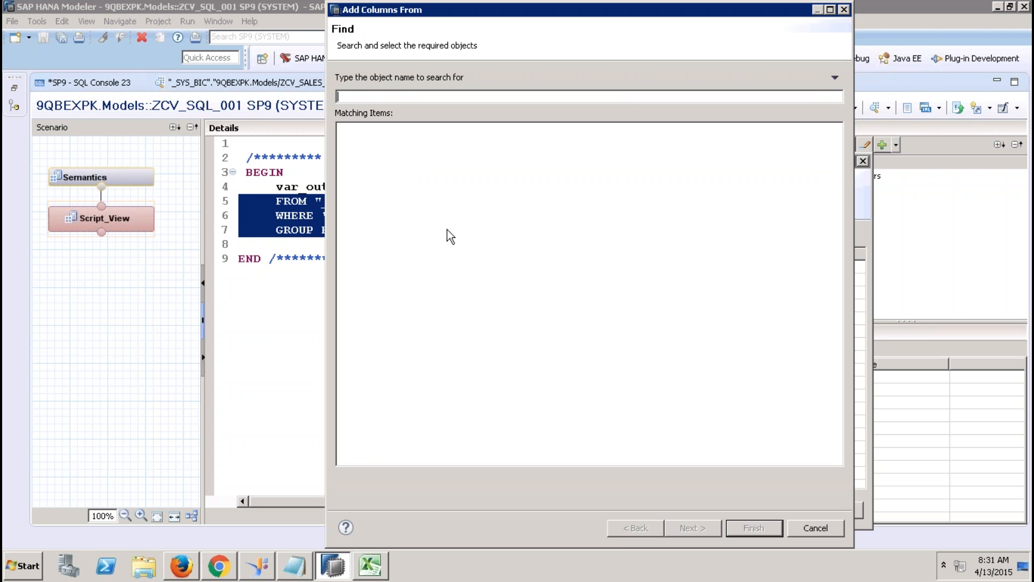
text(Z)
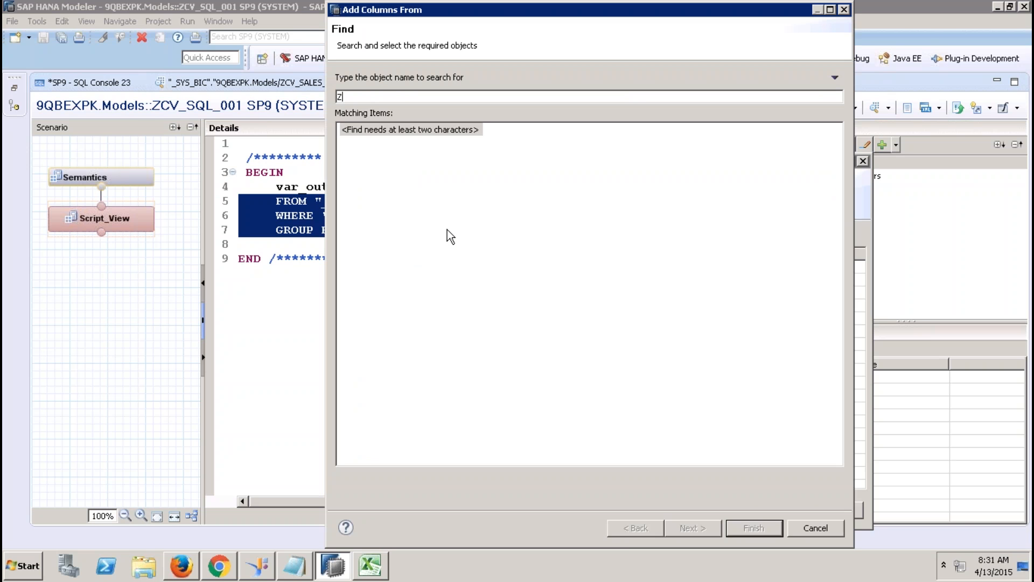
text(CV_SSALES)
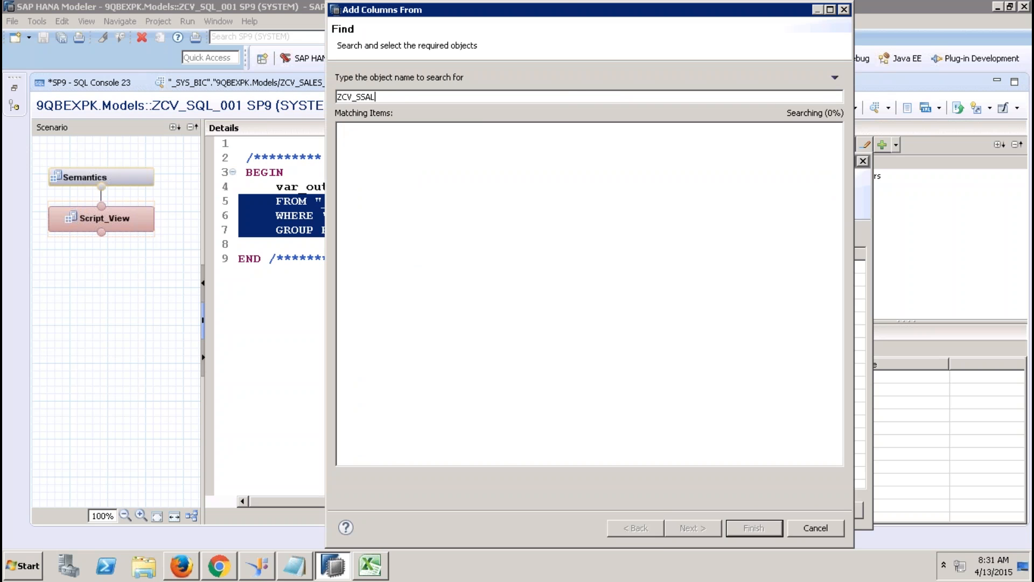
key(BackSpace)
key(BackSpace)
key(BackSpace)
key(BackSpace)
key(BackSpace)
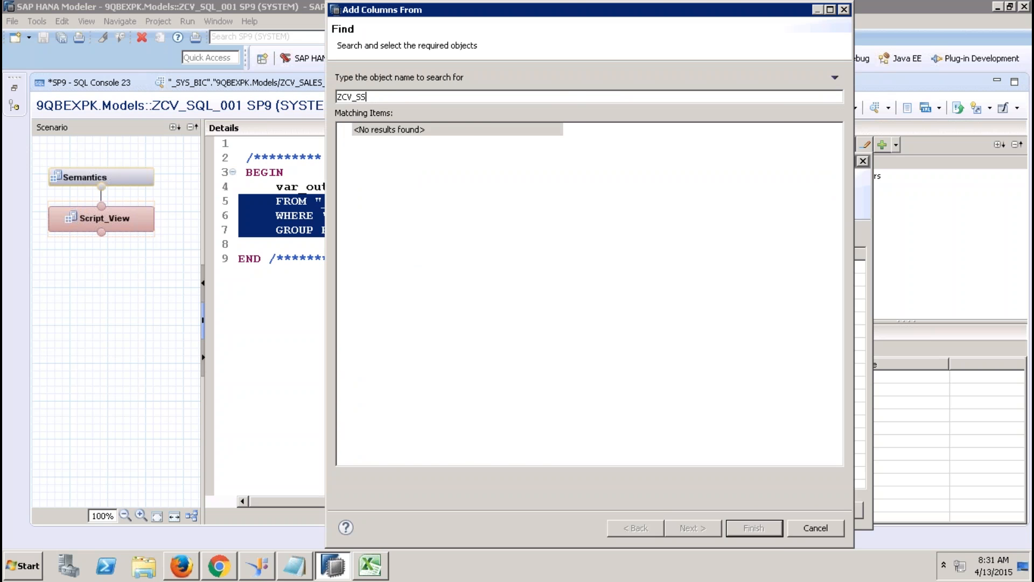
text(ALES_REPORT)
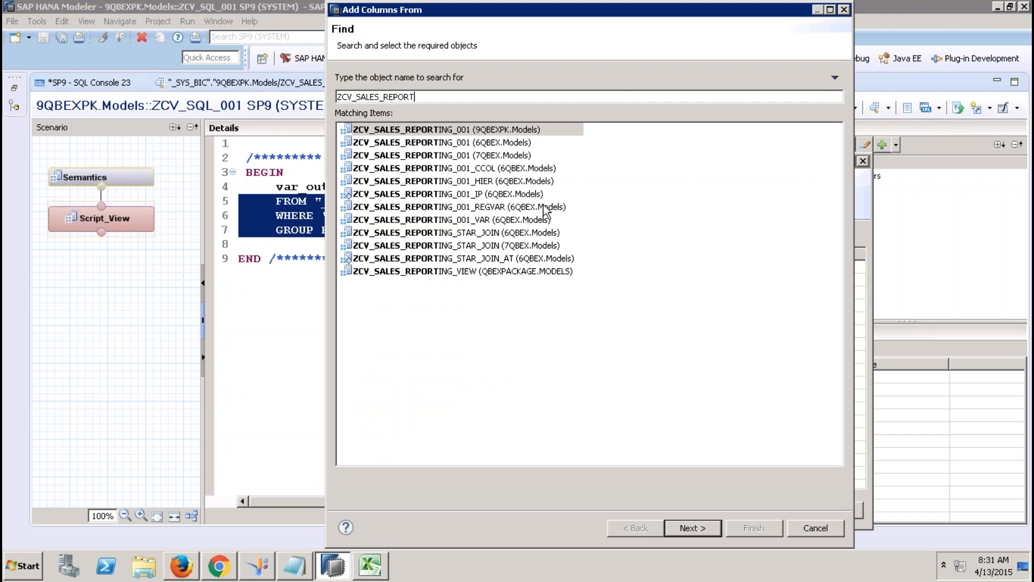
double_click(501, 131)
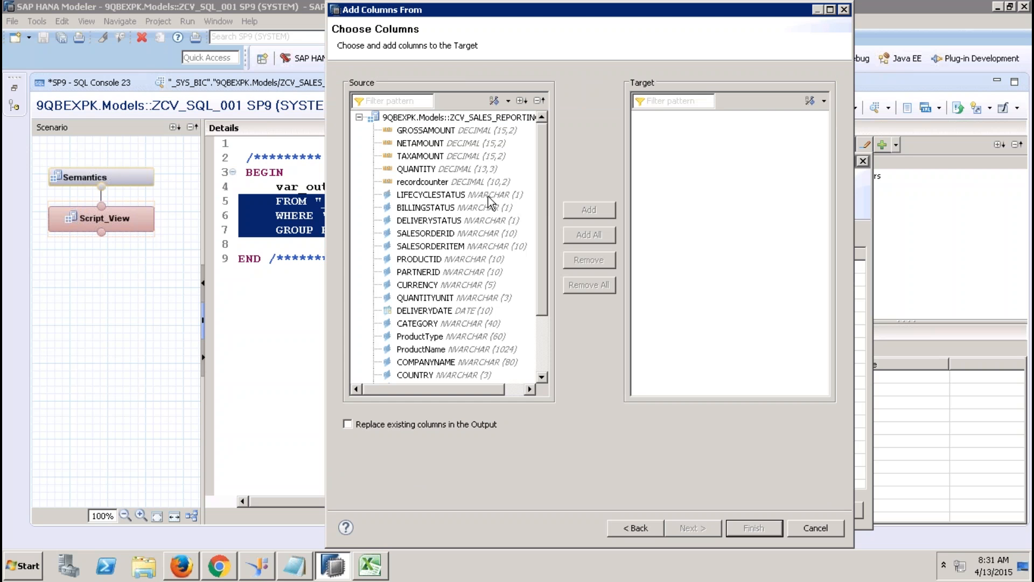
Step: Add COMPANYNAME, COUNTRY and GROSSAMOUNT as output columns, then review each one's properties
click(460, 362)
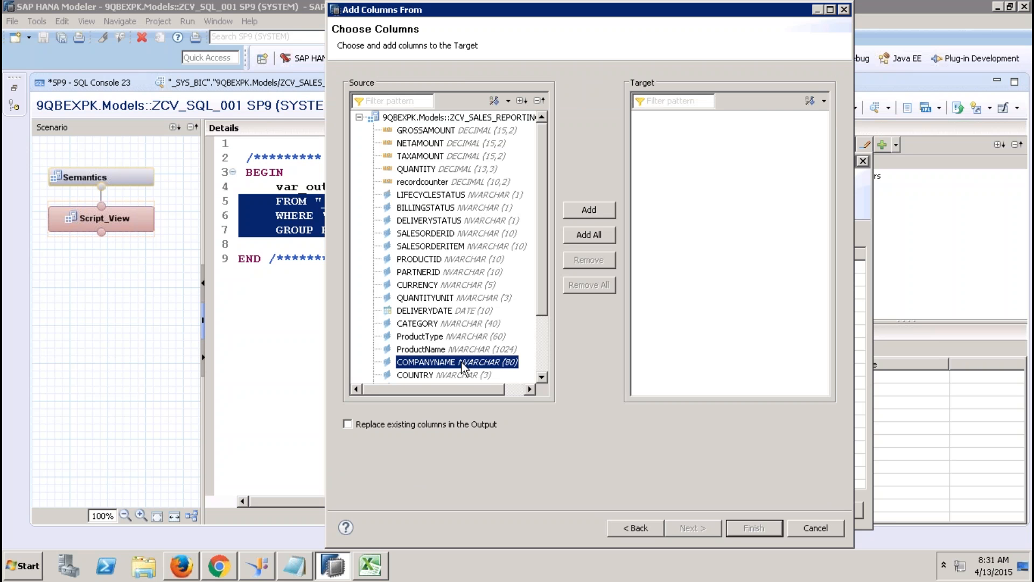
click(587, 211)
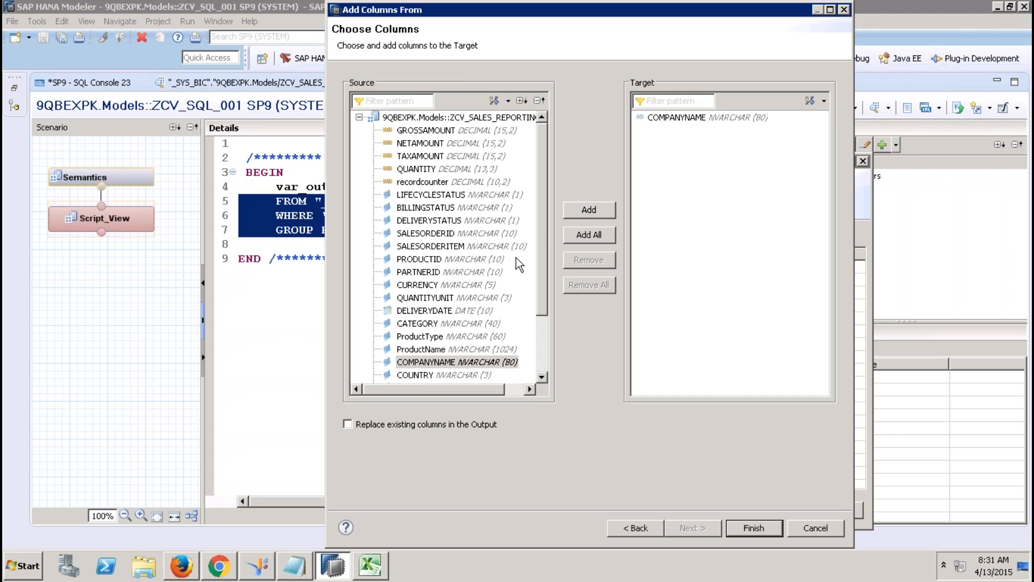
scroll(541, 318, down, 2)
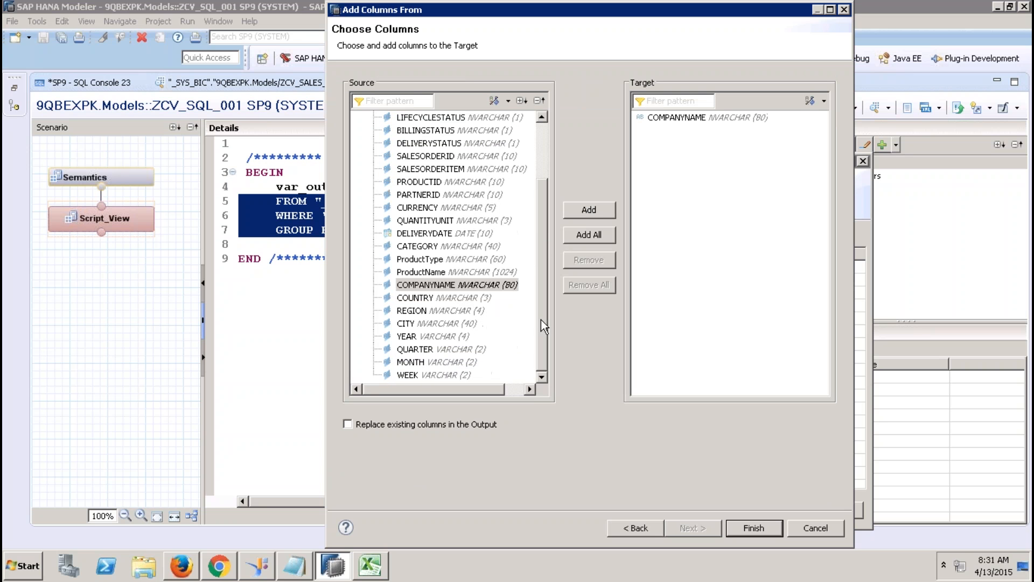
click(468, 297)
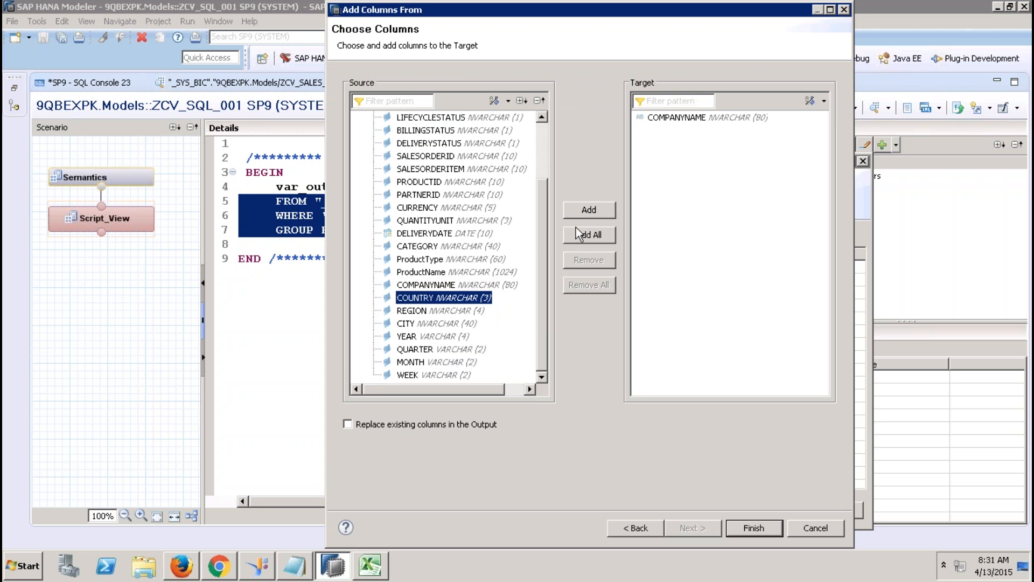
click(589, 214)
scroll(542, 160, up, 2)
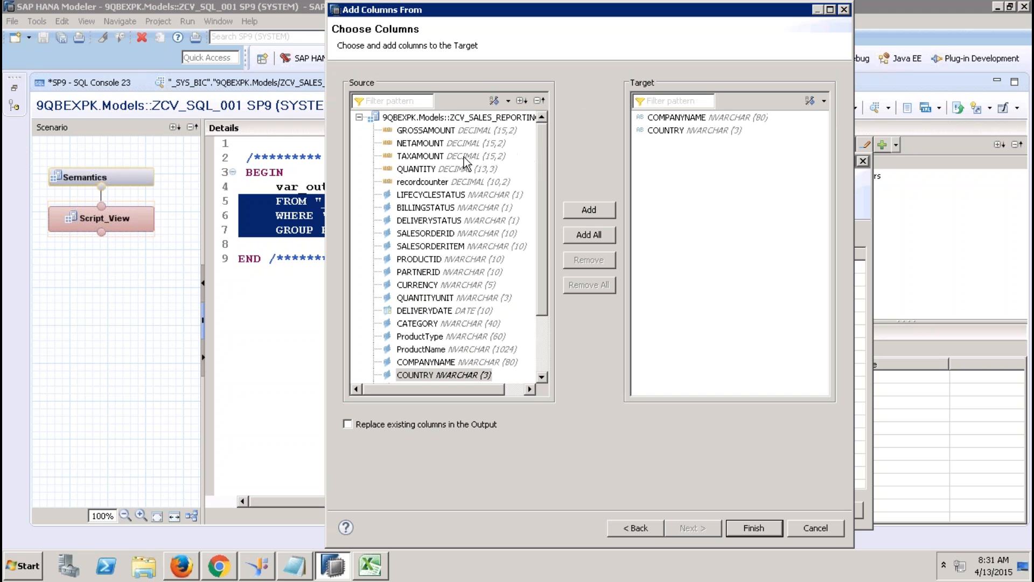
click(429, 129)
click(596, 210)
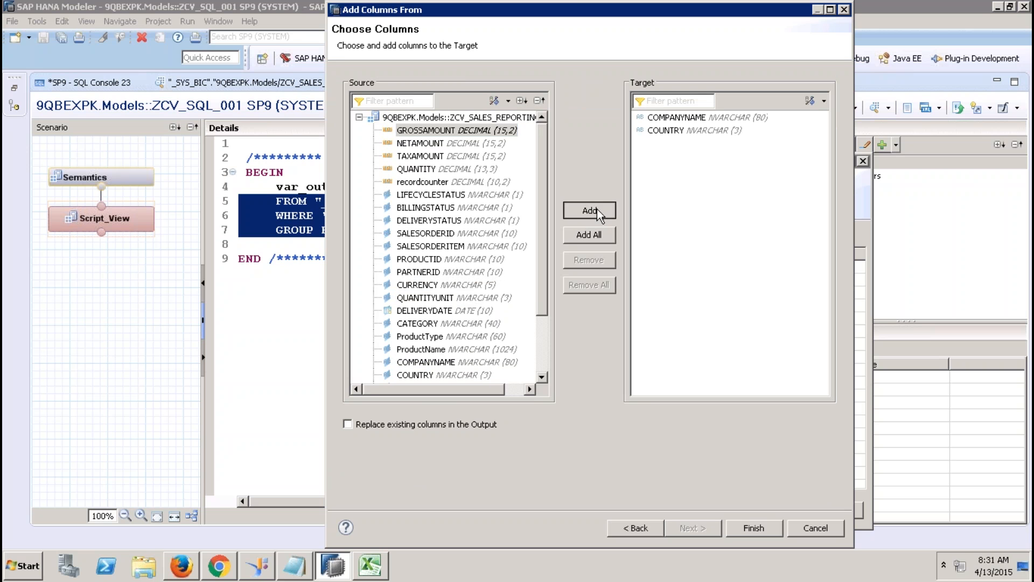
click(759, 529)
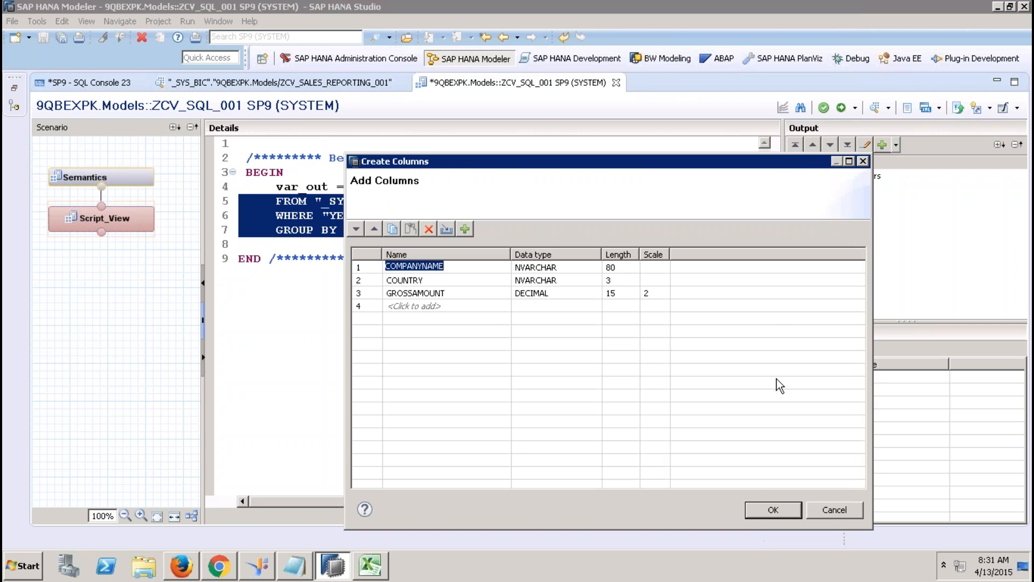
click(767, 513)
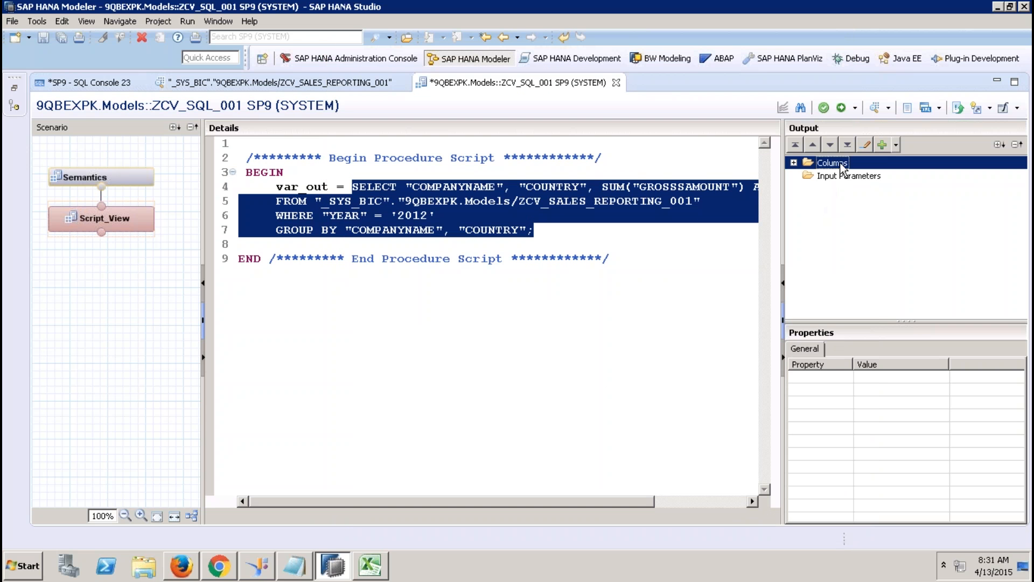
click(793, 163)
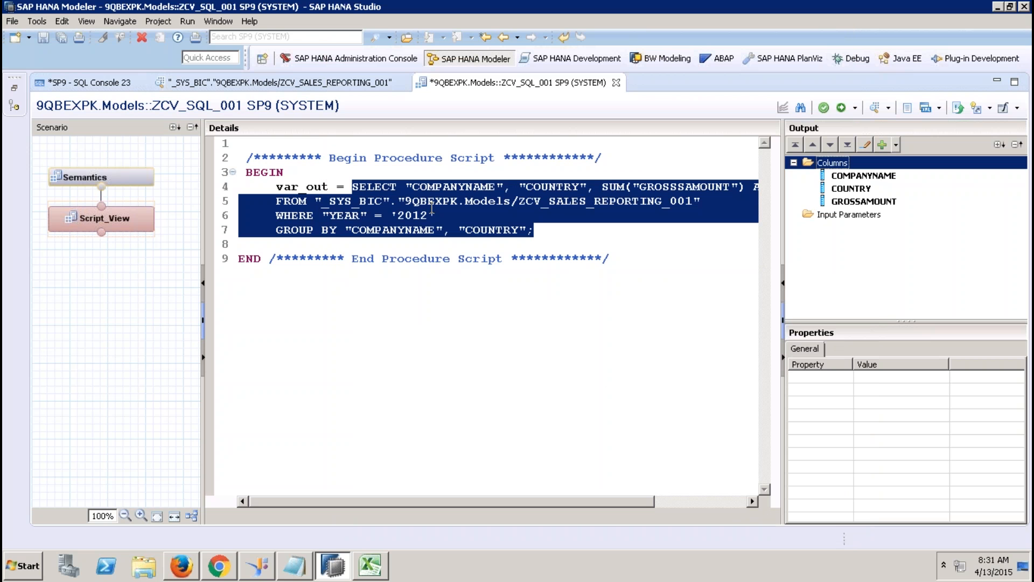
click(864, 175)
click(855, 192)
click(862, 201)
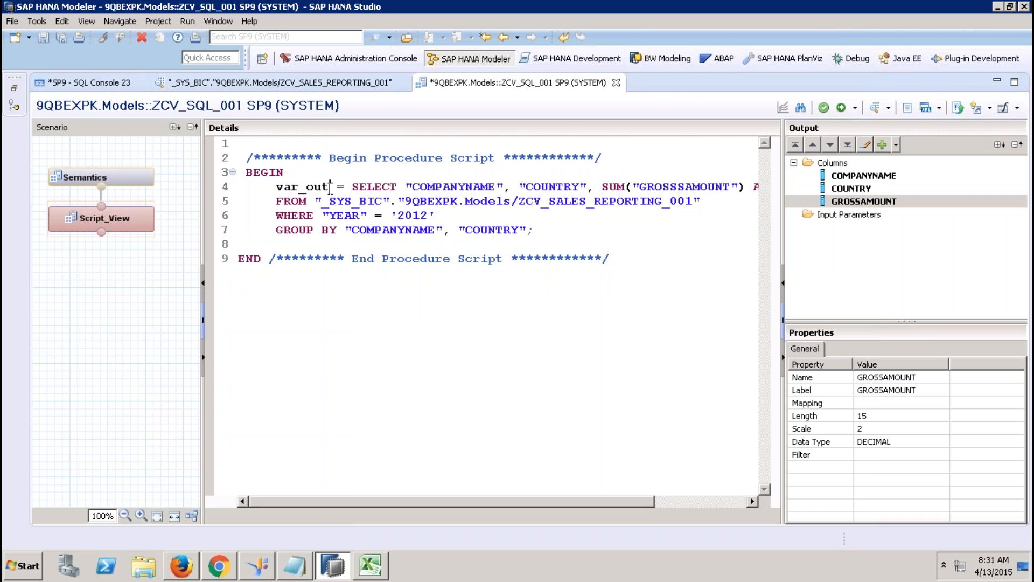
double_click(301, 187)
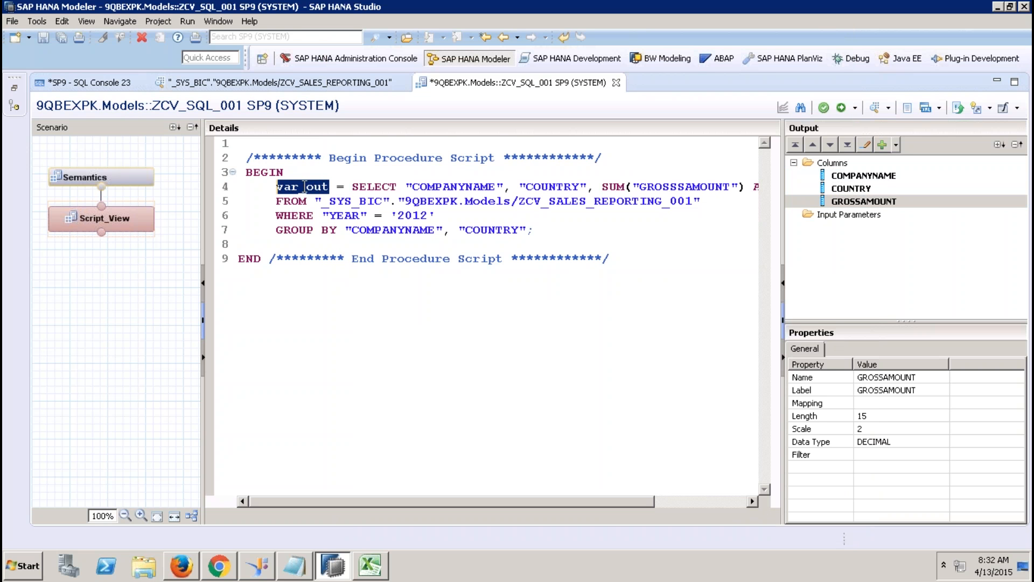
Step: Auto-assign attribute and measure types in Semantics, activate, and read the failed job's error
click(114, 179)
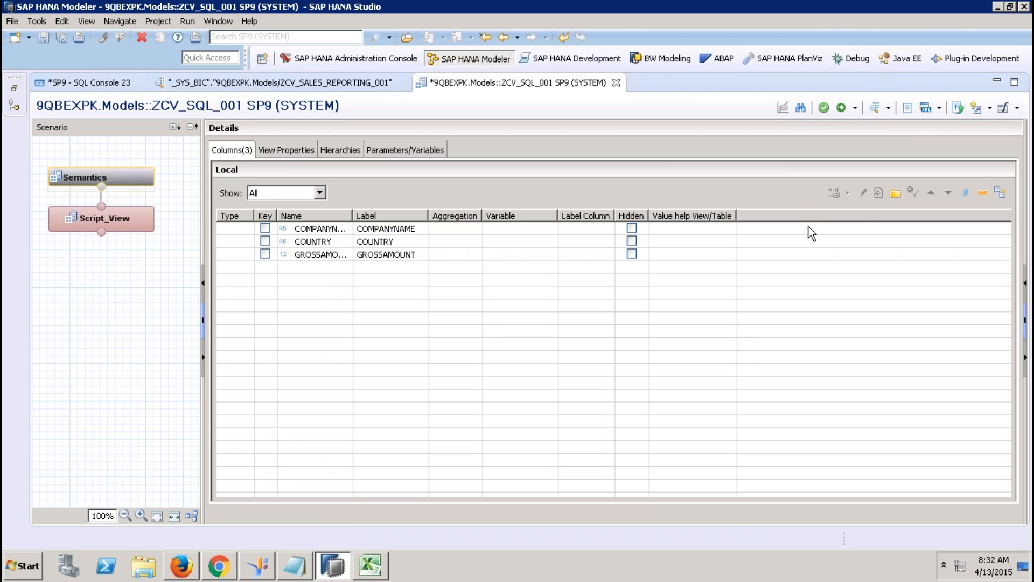
click(1000, 191)
click(841, 108)
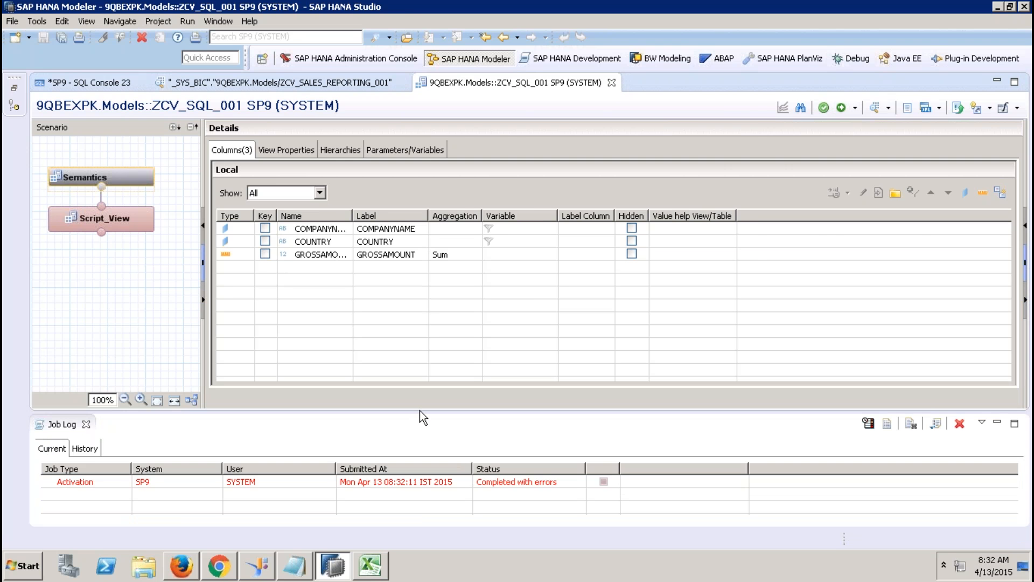
double_click(387, 479)
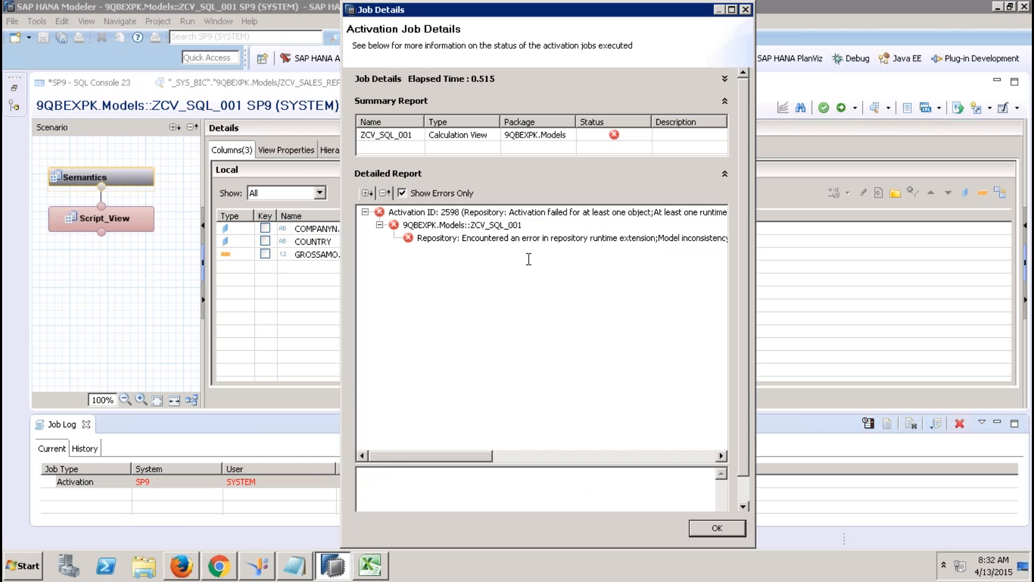
click(527, 242)
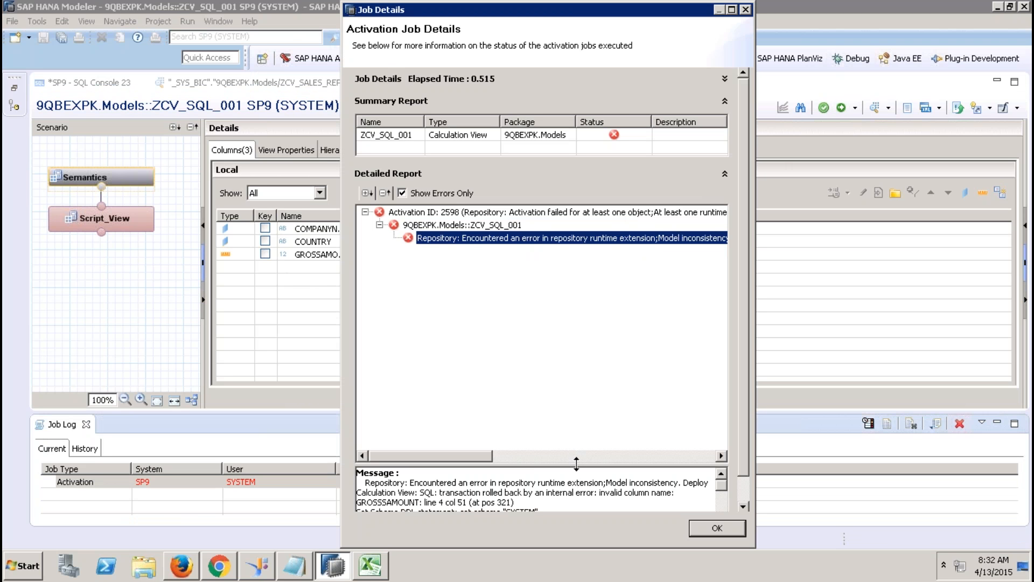
click(708, 527)
Step: Correct GROSSSAMOUNT to GROSSAMOUNT in the script, save and activate, then open Data Preview
click(110, 219)
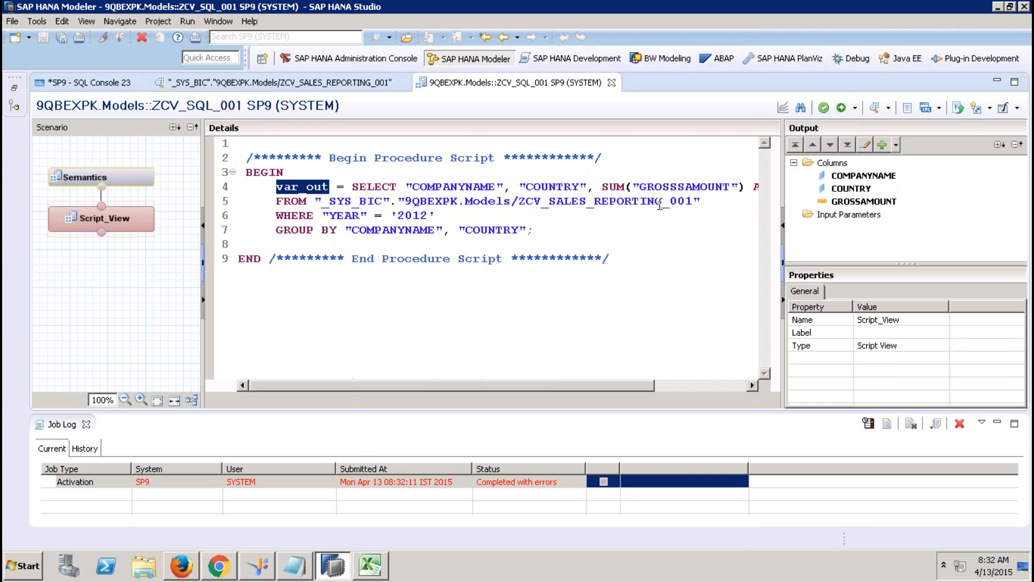
click(684, 187)
key(BackSpace)
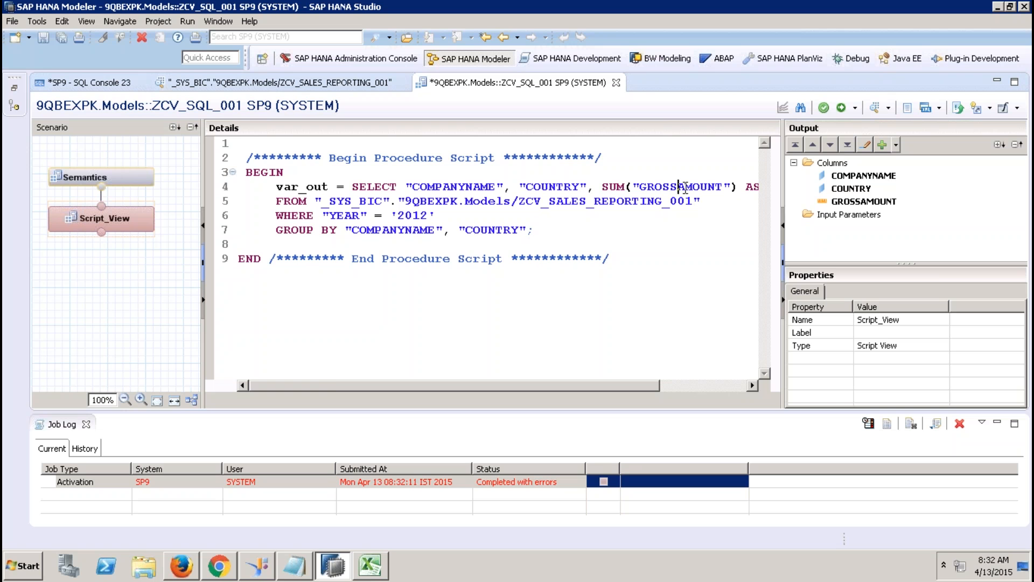
key(Right)
key(Right)
key(Right)
key(Right)
key(Right)
key(Right)
key(Right)
key(Right)
key(Right)
key(Right)
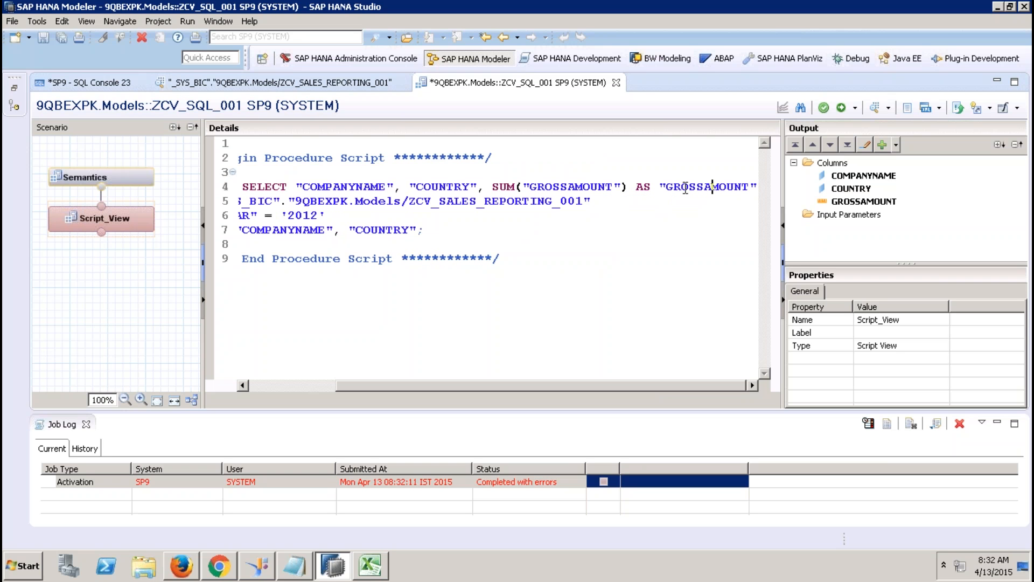
click(841, 108)
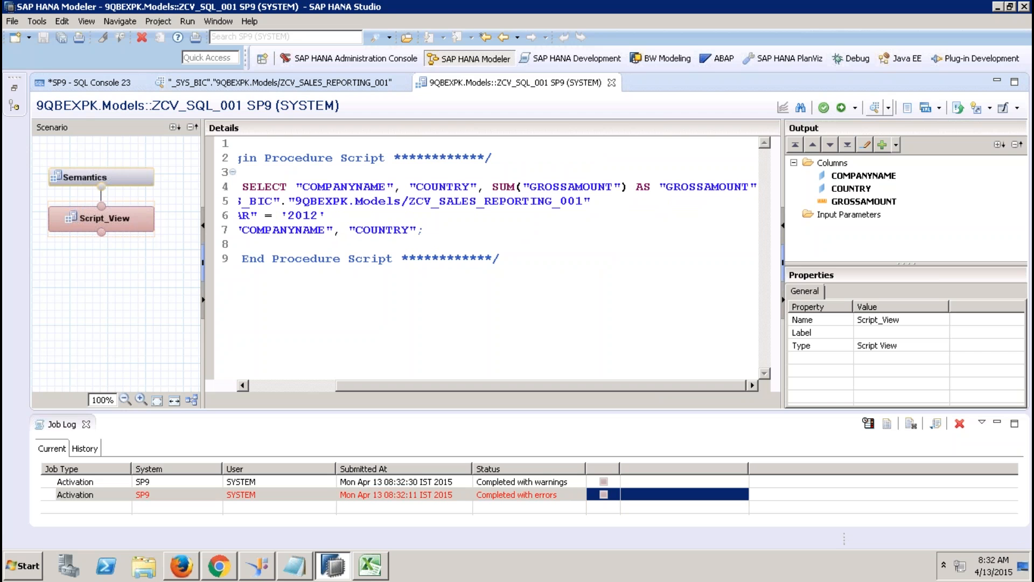
click(875, 110)
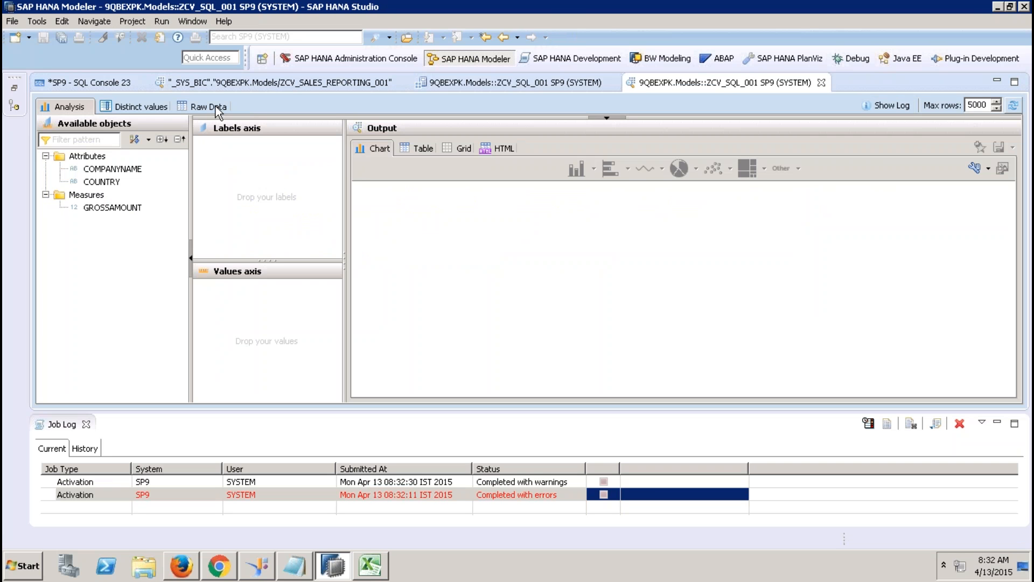
Step: Show the preview's raw data and compare its rows with SQL Console 23's query results
click(215, 106)
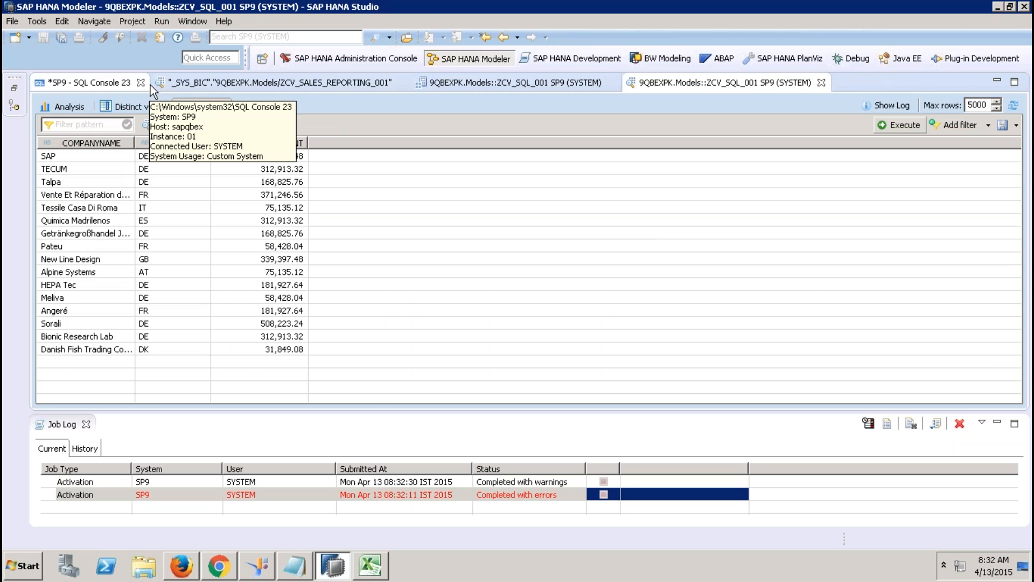
click(121, 82)
click(95, 128)
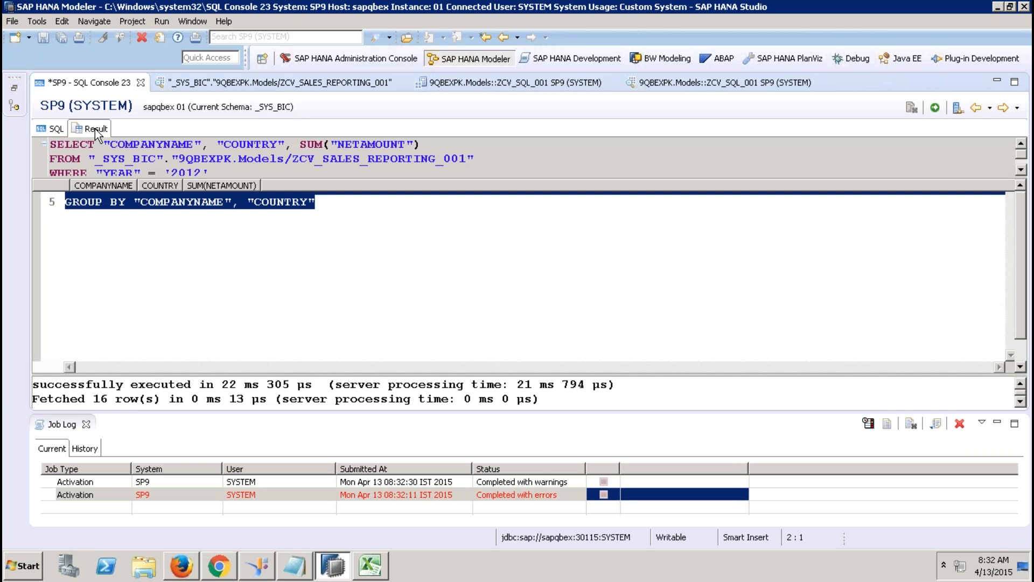
click(86, 424)
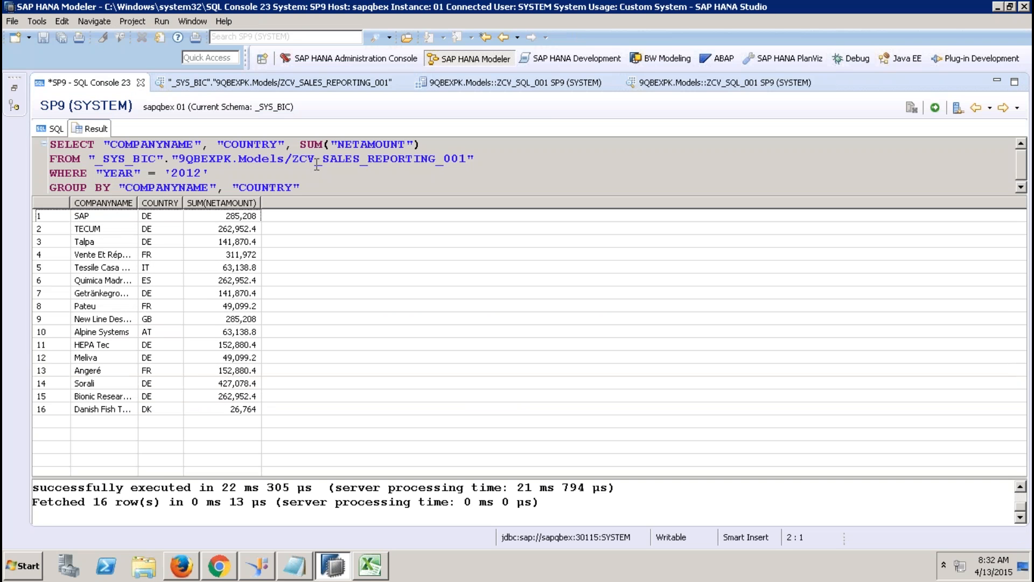
click(696, 82)
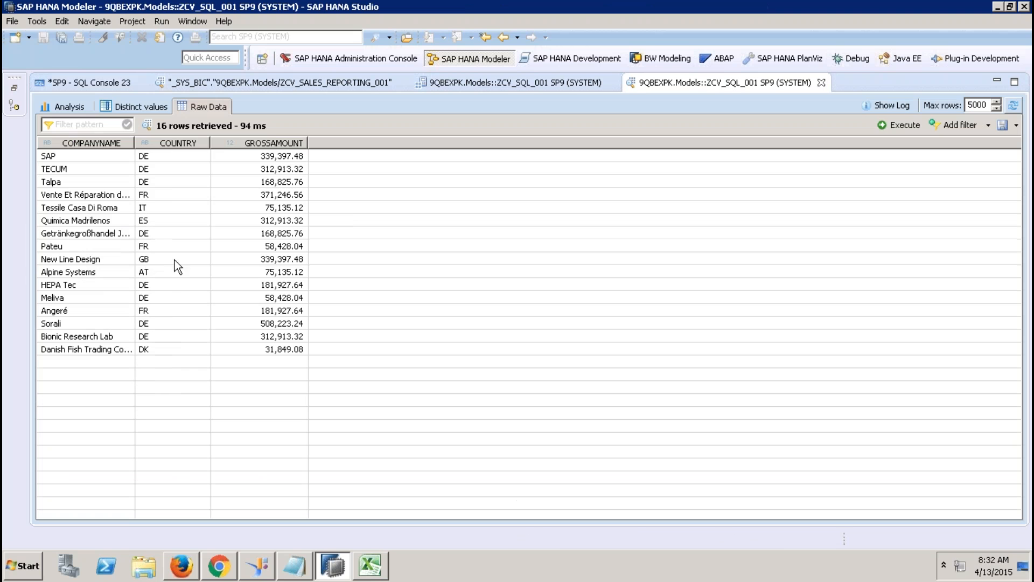
click(285, 159)
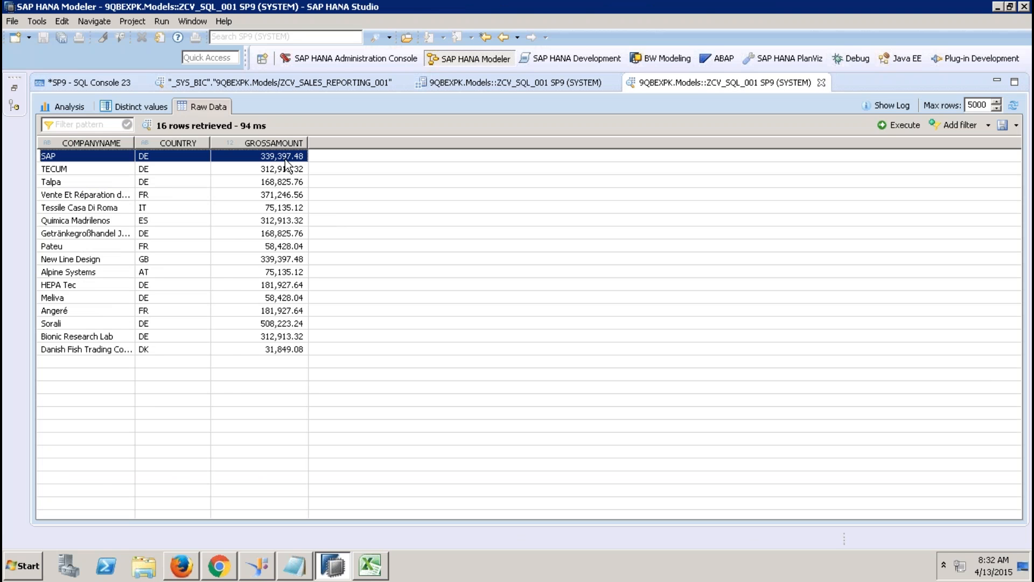
click(89, 81)
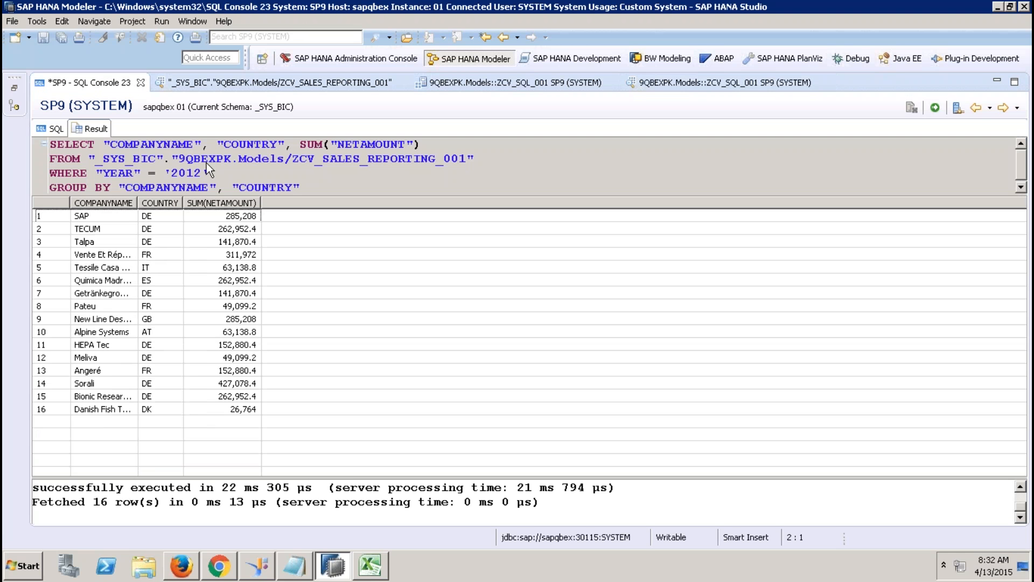
click(56, 130)
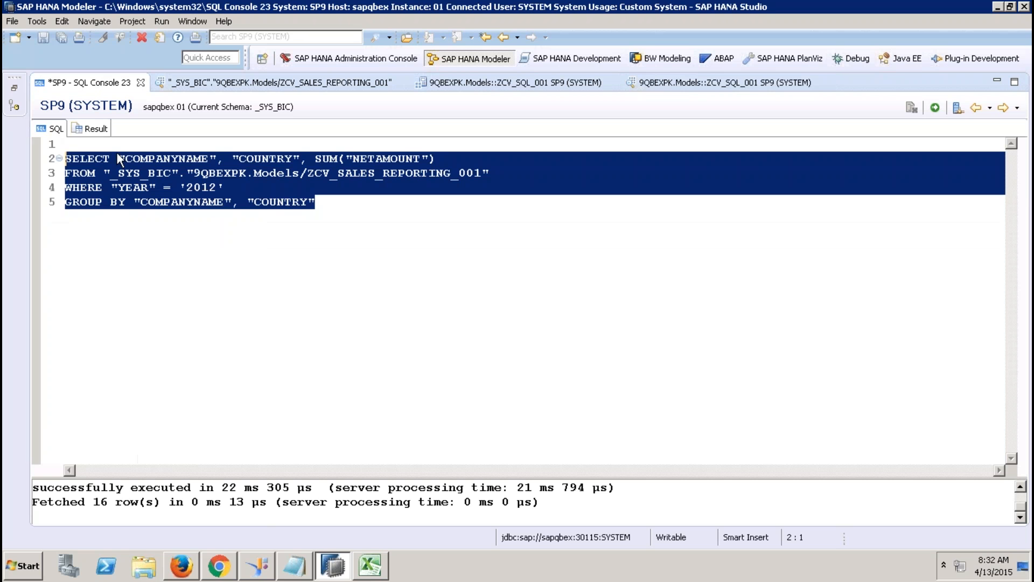
click(667, 87)
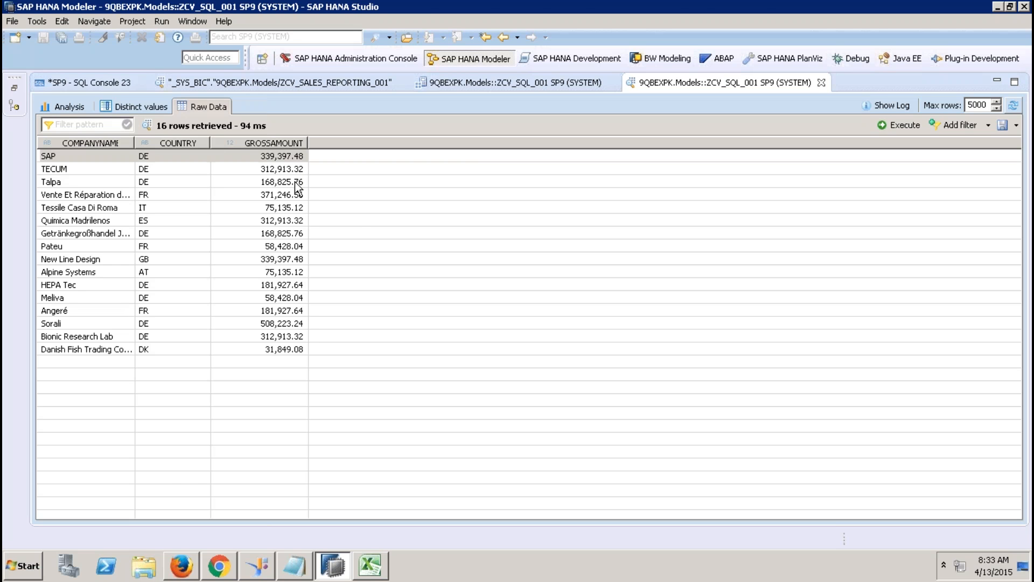
Step: Check the NETAMOUNT text in the console query, then widen COMPANYNAME to show full names
click(118, 82)
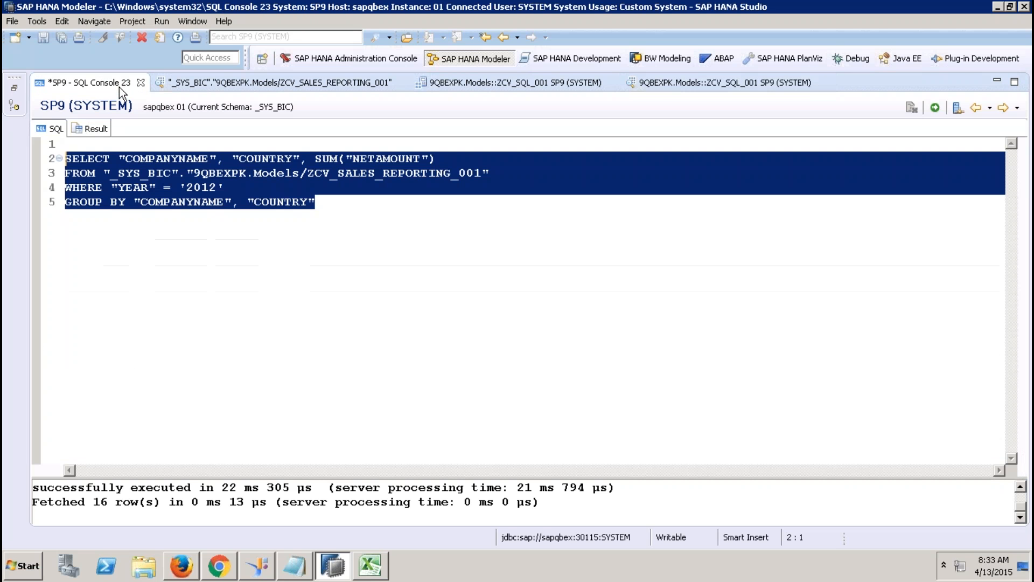
click(264, 188)
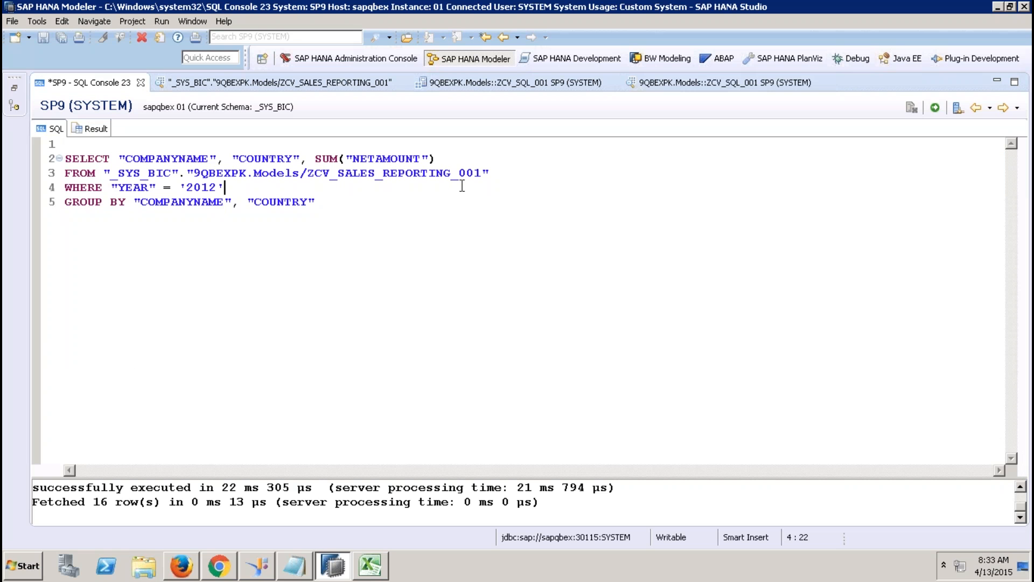
drag(376, 159, 356, 158)
click(675, 85)
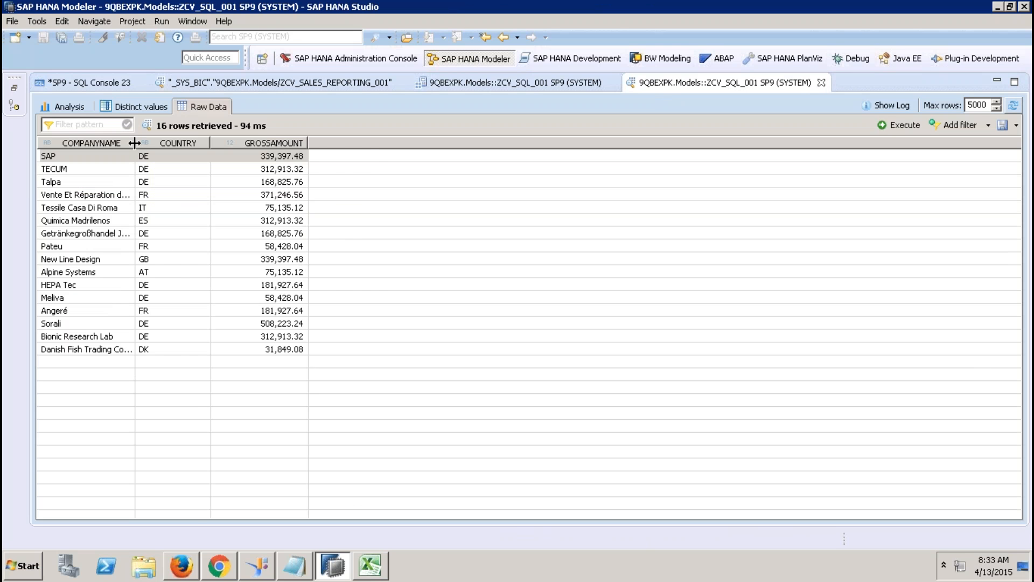
drag(134, 142, 197, 145)
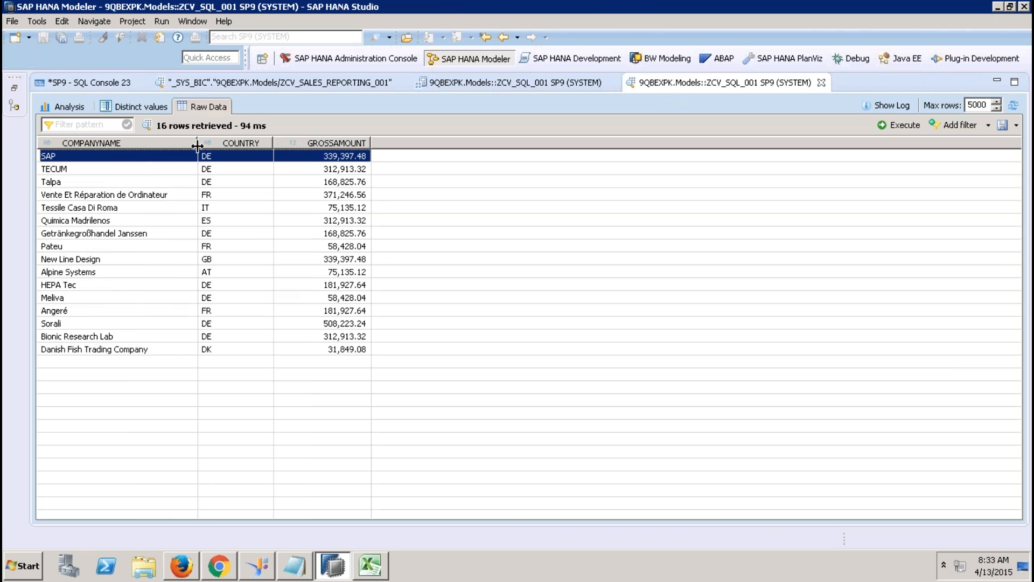
Step: In the ZCV_SQL_001 script, select var_out and inspect the COMPANYNAME, COUNTRY and GROSSAMOUNT output columns
click(499, 81)
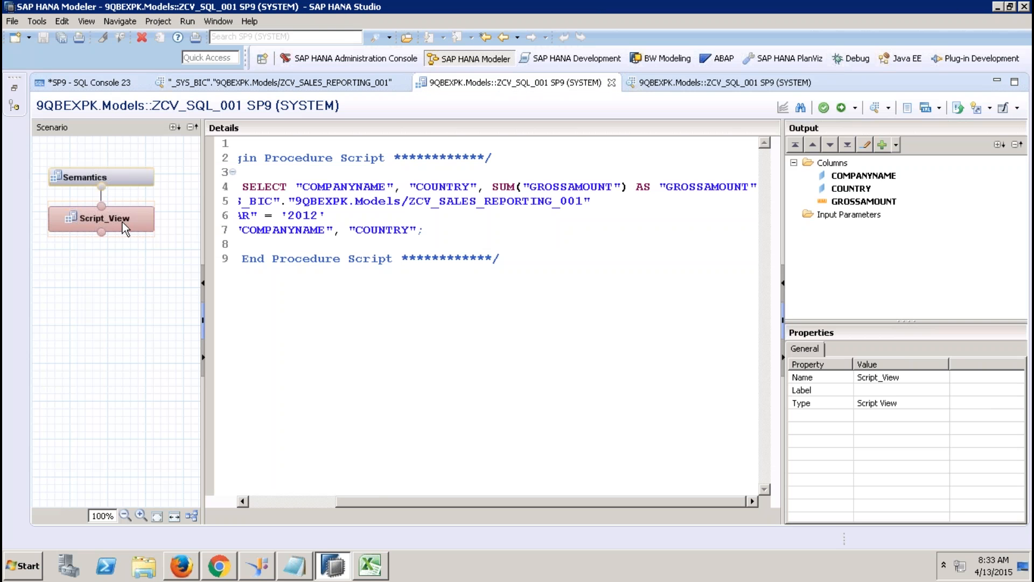
click(263, 501)
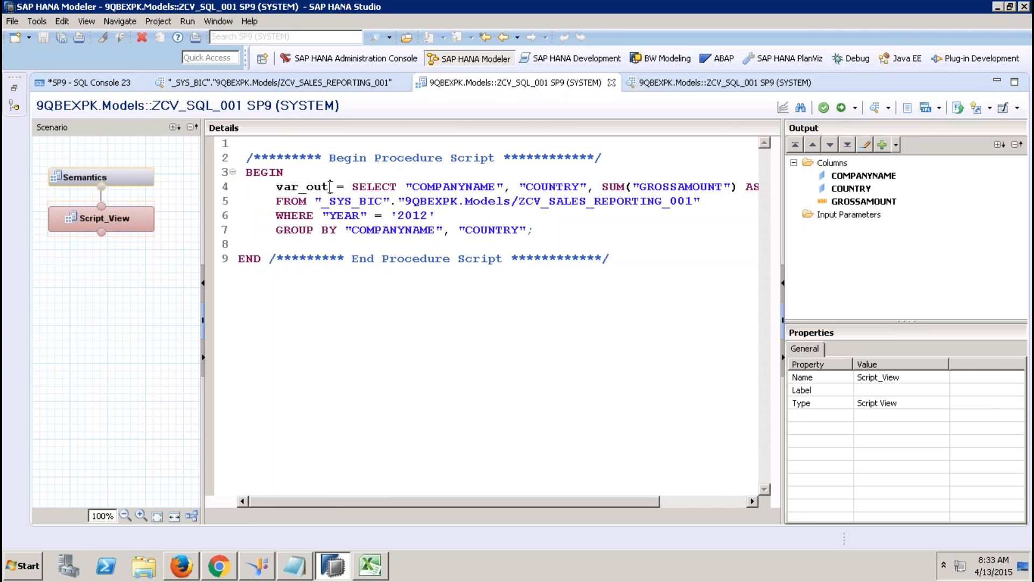
drag(330, 187, 279, 189)
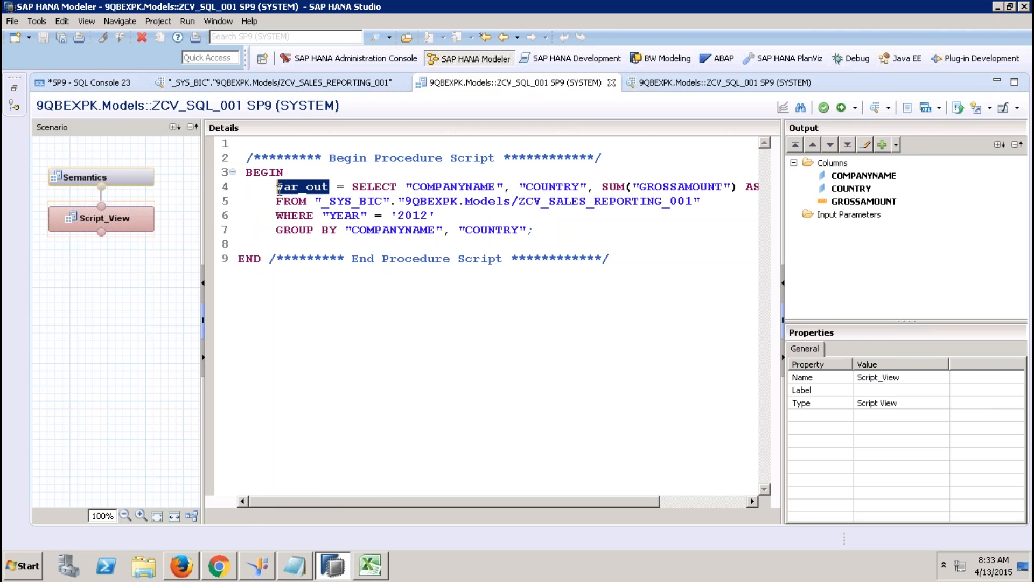
click(836, 164)
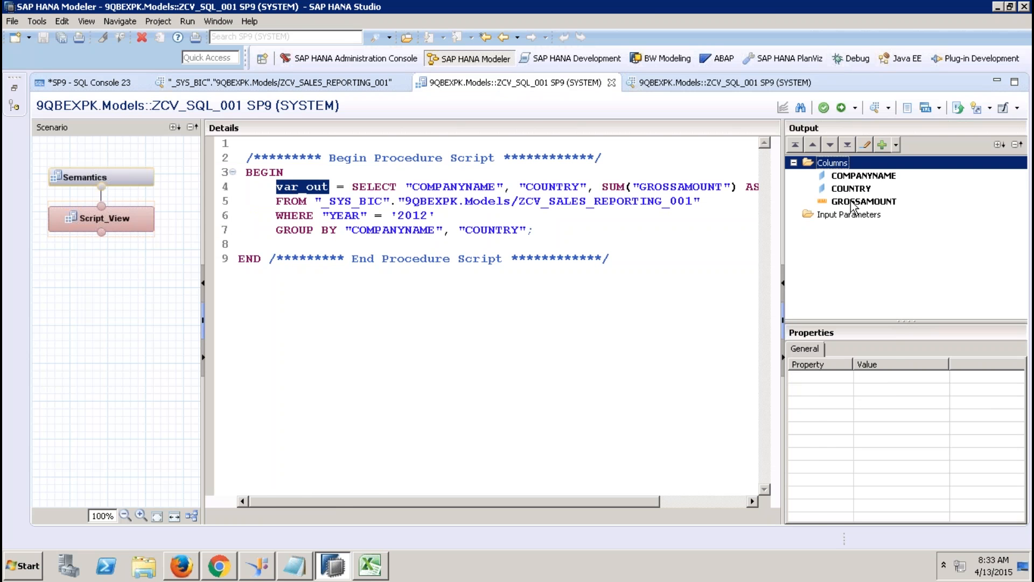
click(853, 176)
click(854, 188)
click(854, 203)
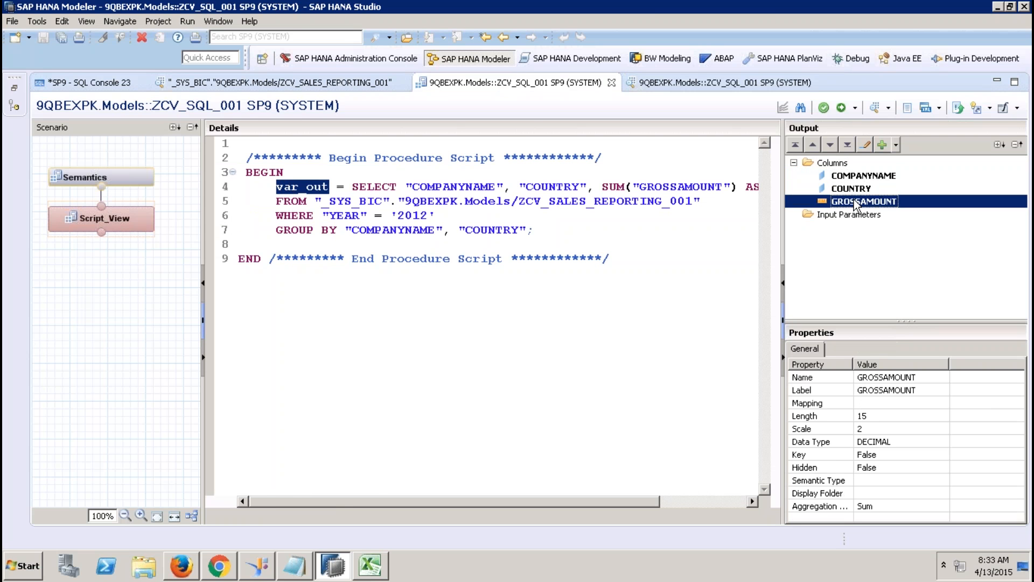
Step: Reselect var_out, check the Semantics column overview, and return to the Script_View editor
click(306, 188)
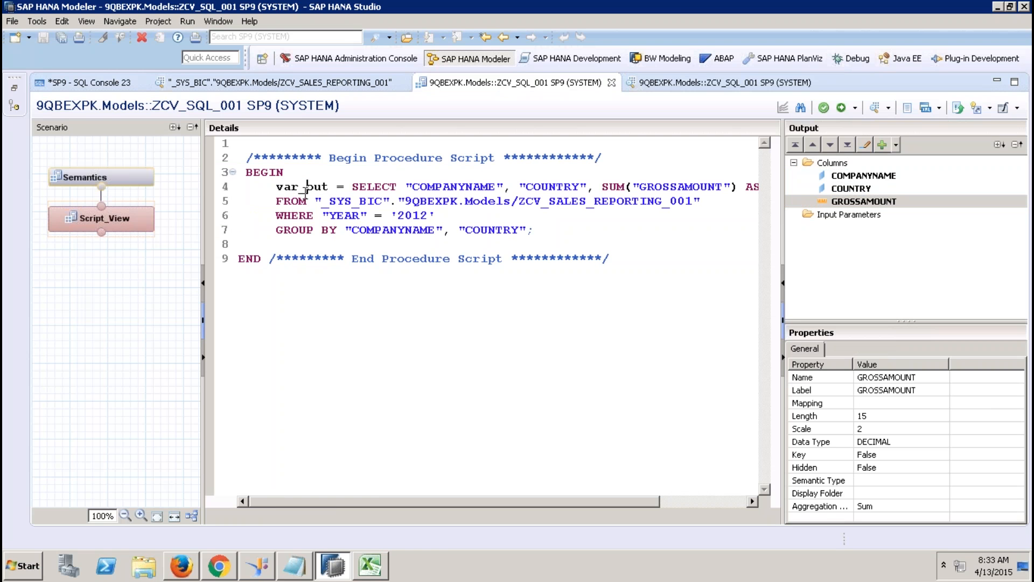
drag(329, 187, 287, 188)
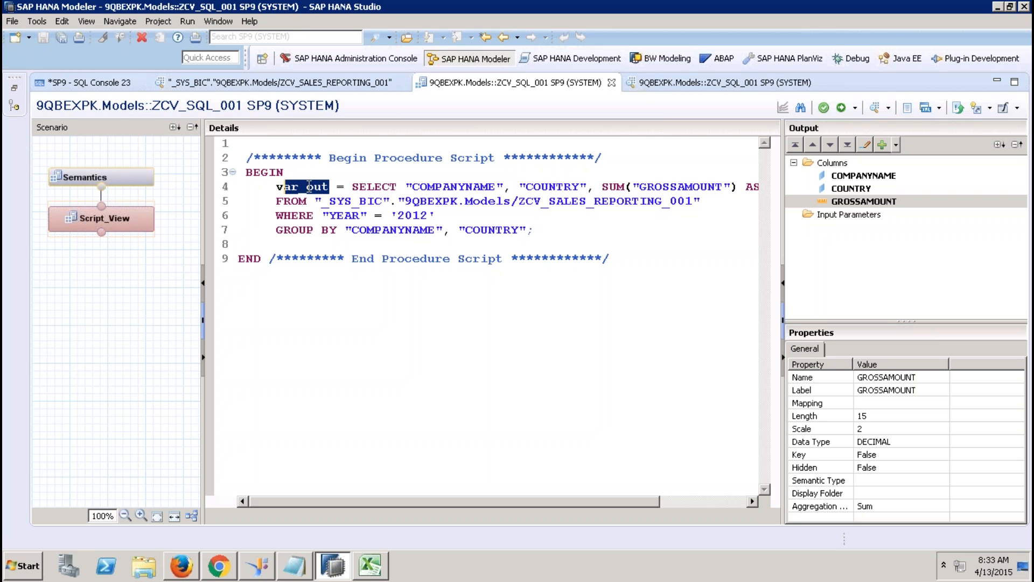
click(146, 180)
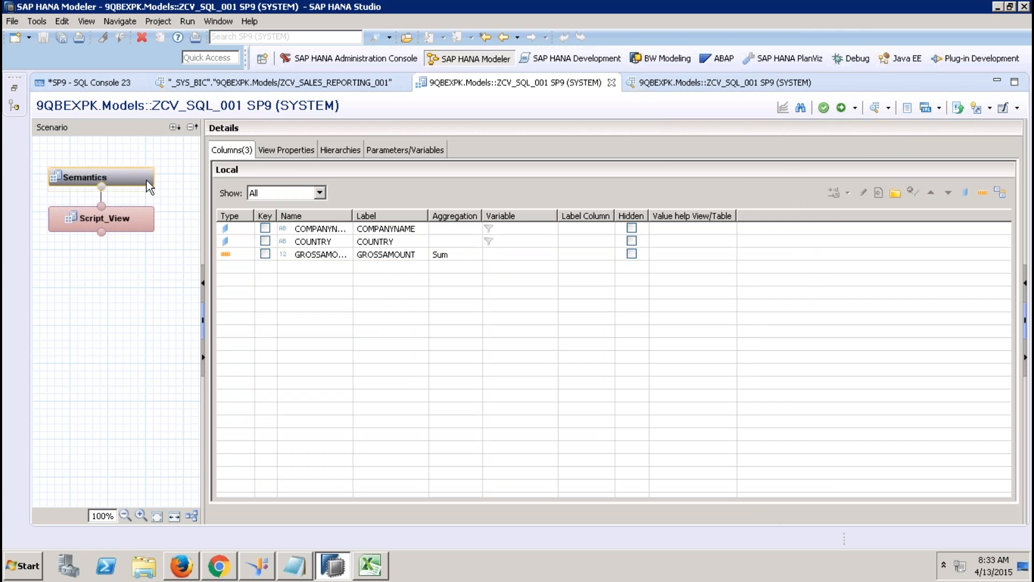
click(141, 221)
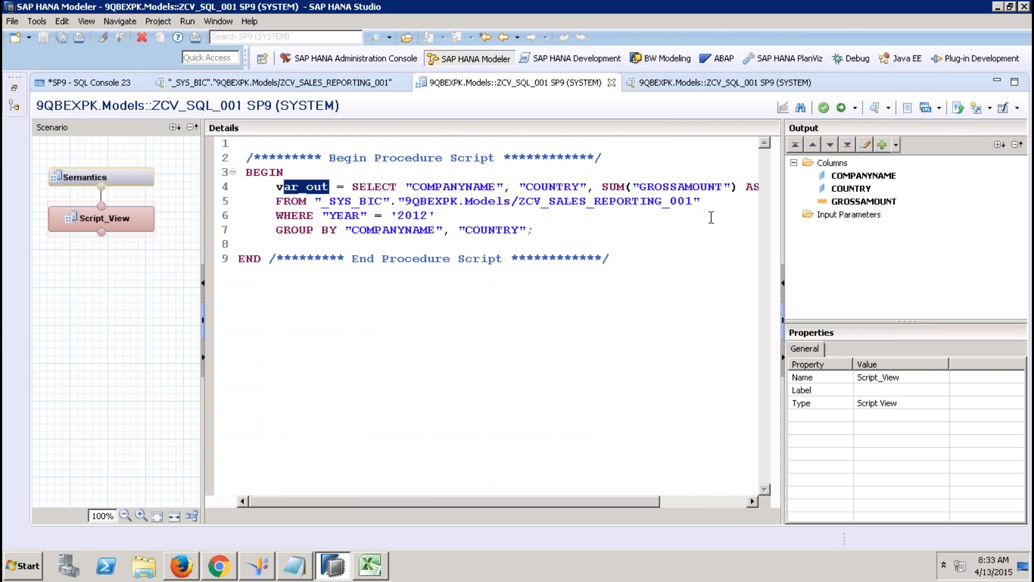
Step: Create input parameter IP_YEAR of type VARCHAR with length 4
click(855, 216)
right_click(855, 217)
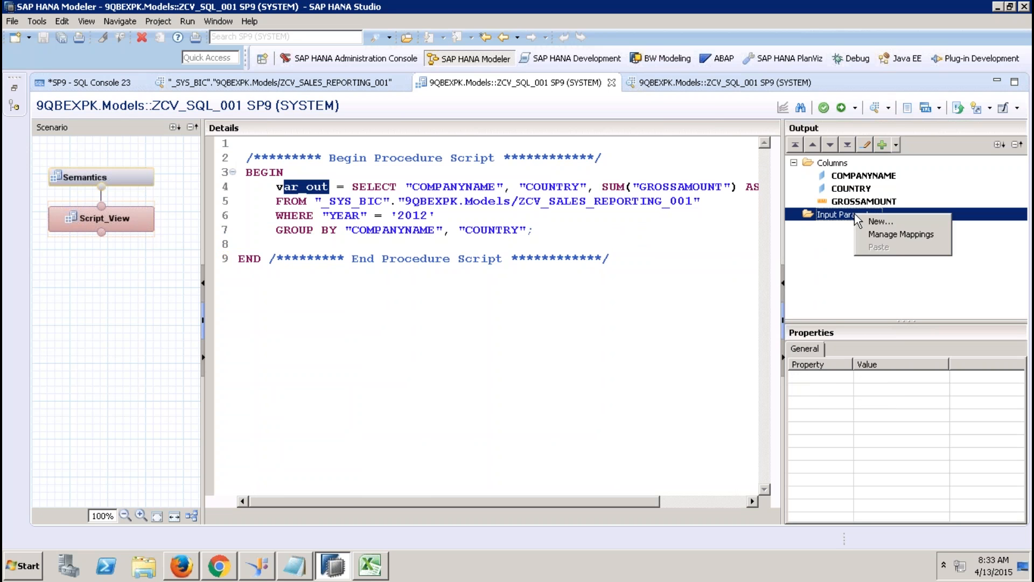
click(887, 226)
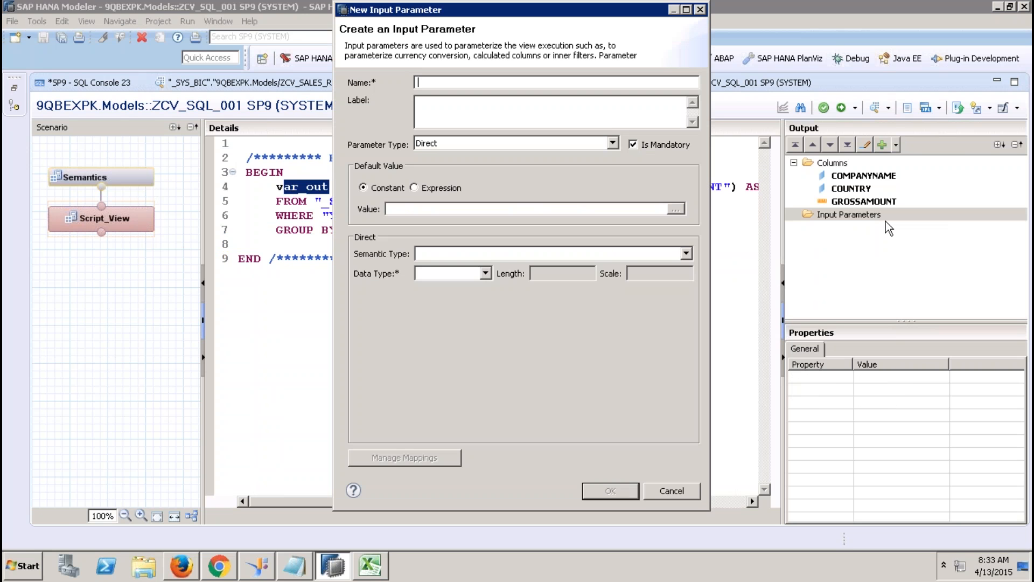
text(IP_YEAR)
key(Tab)
key(Tab)
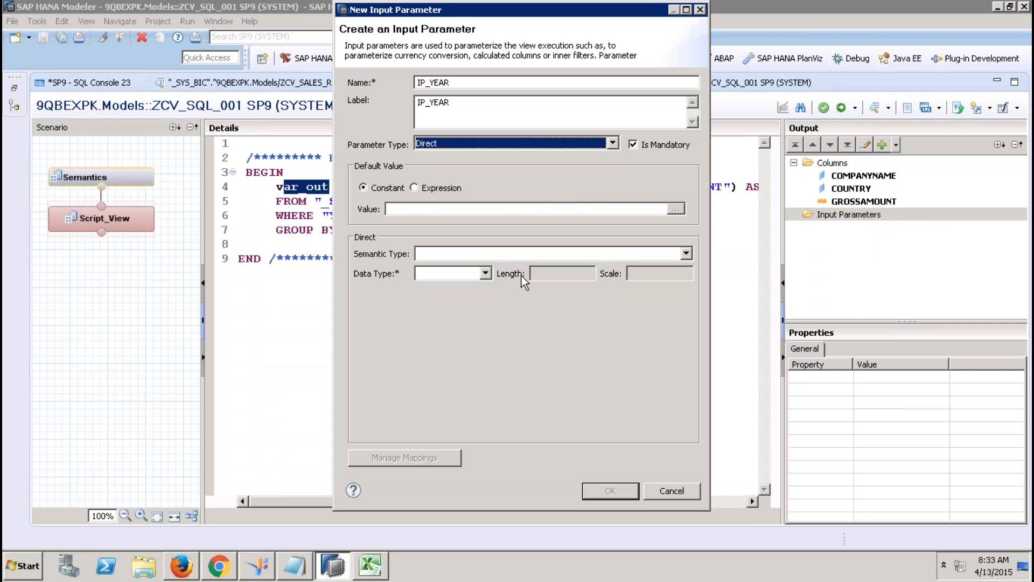
click(485, 274)
click(466, 288)
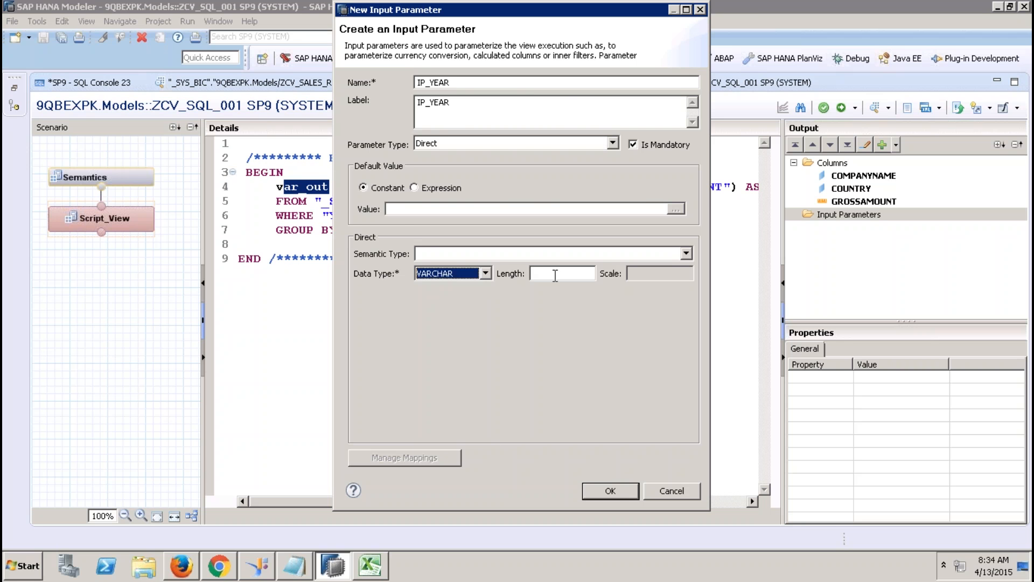
click(552, 273)
text(4)
click(610, 491)
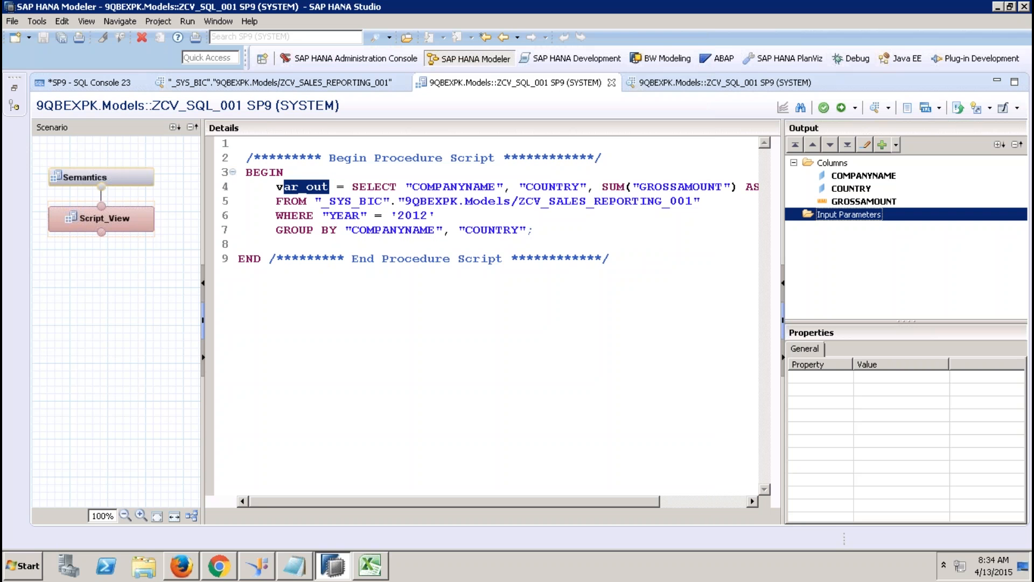
Step: Replace the hard-coded '2012' YEAR filter with :IP_YEAR and save and activate
click(442, 213)
key(BackSpace)
key(BackSpace)
key(BackSpace)
key(BackSpace)
key(BackSpace)
key(BackSpace)
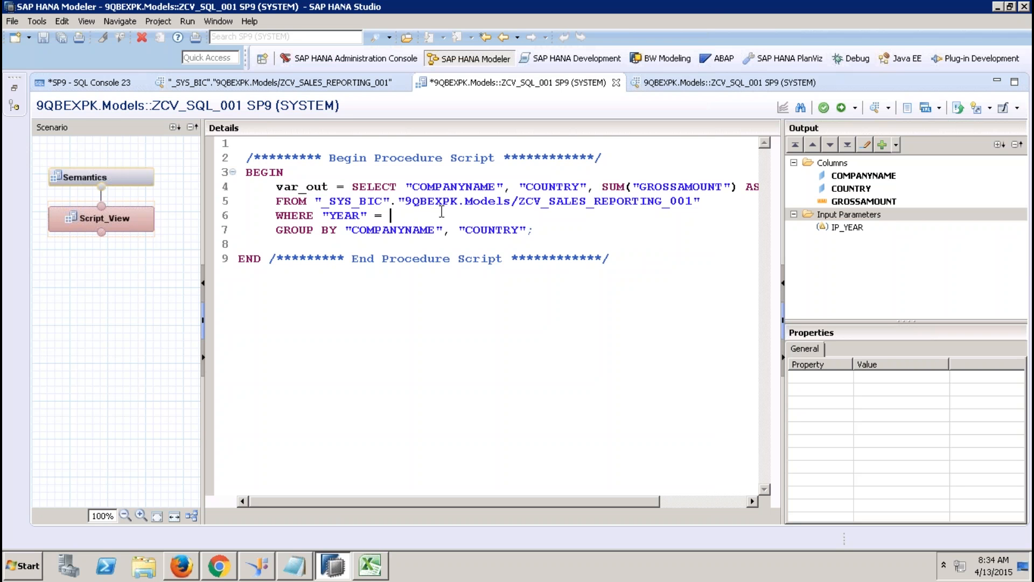
text(:IP_YEAR)
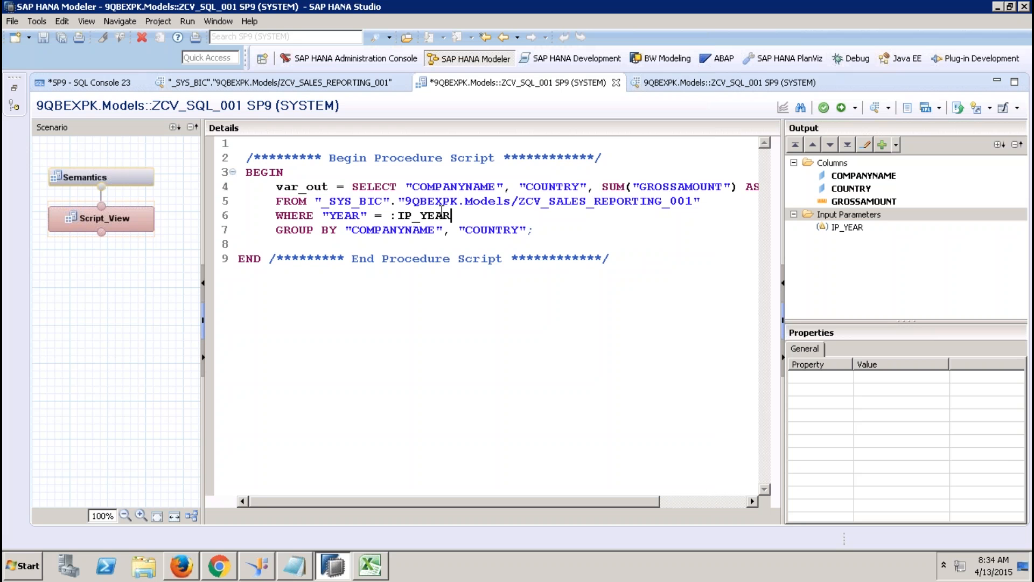
click(840, 108)
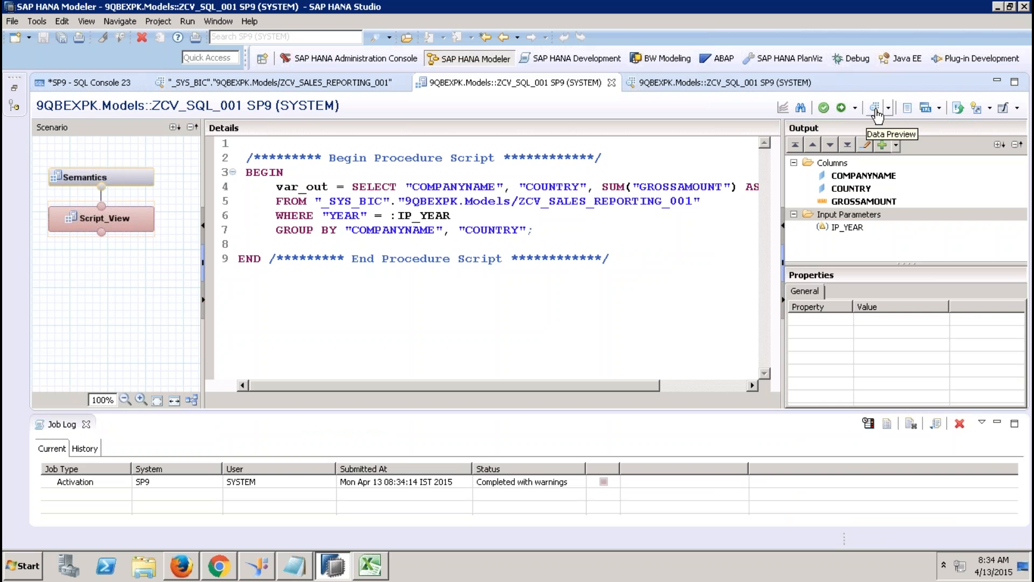
Step: Preview the view's raw data with IP_YEAR 2012, then close the preview
click(873, 111)
click(522, 200)
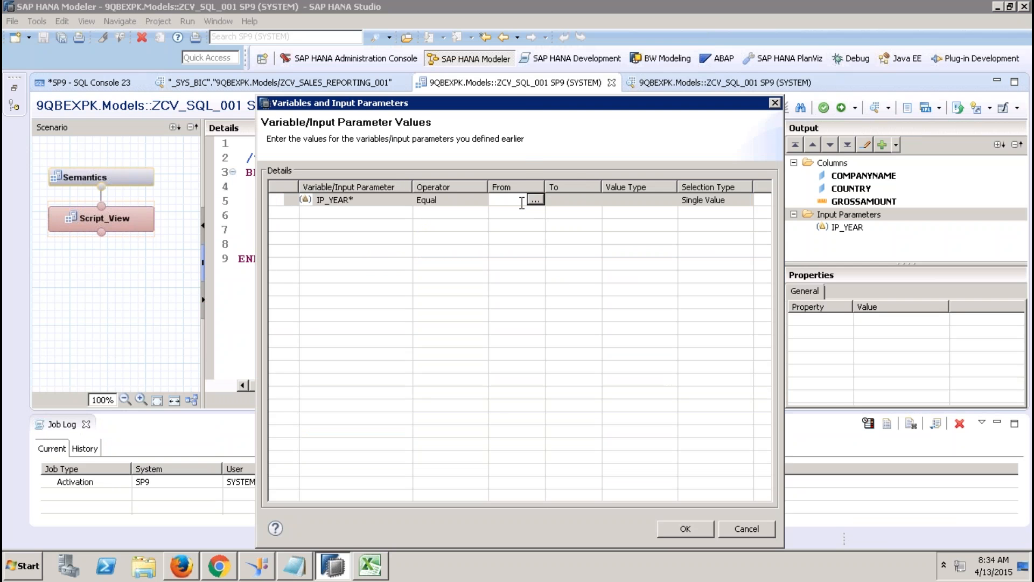
text(2012)
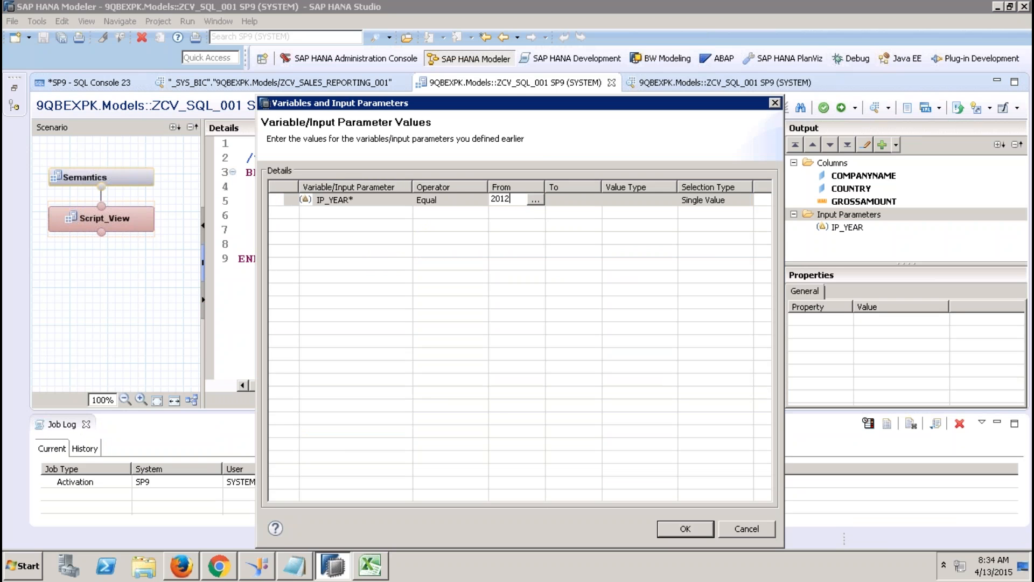
click(684, 529)
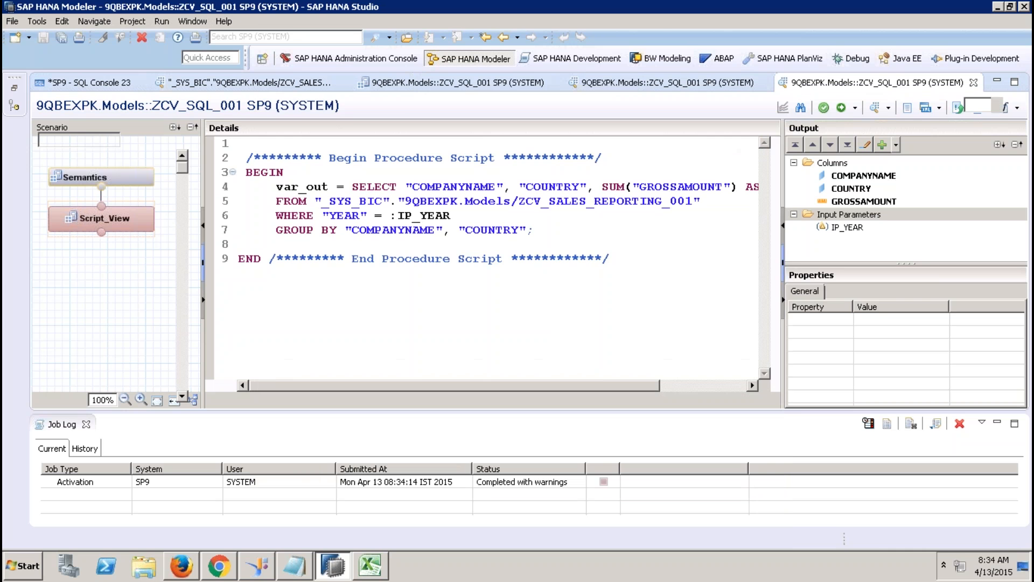
click(199, 108)
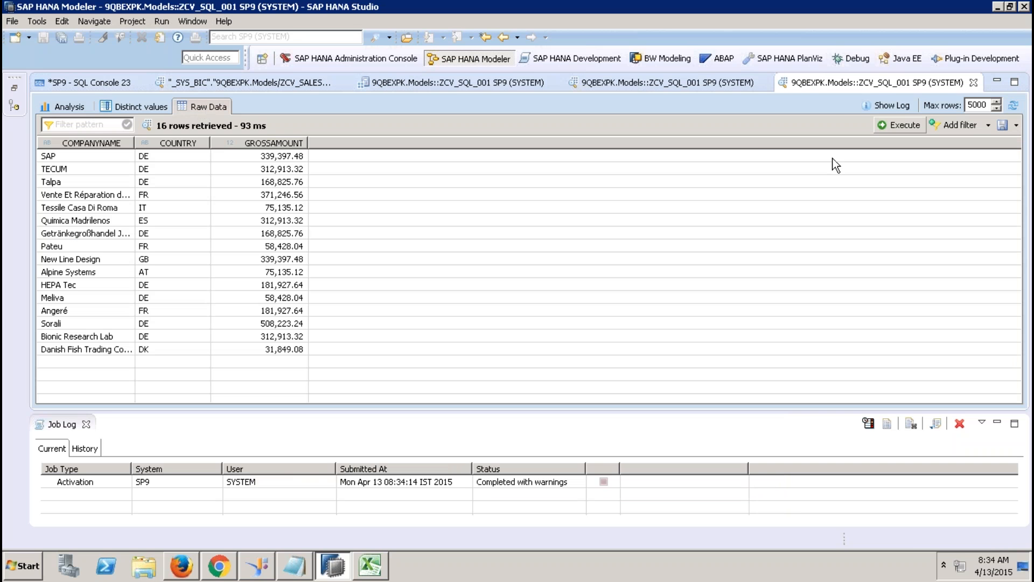
click(974, 82)
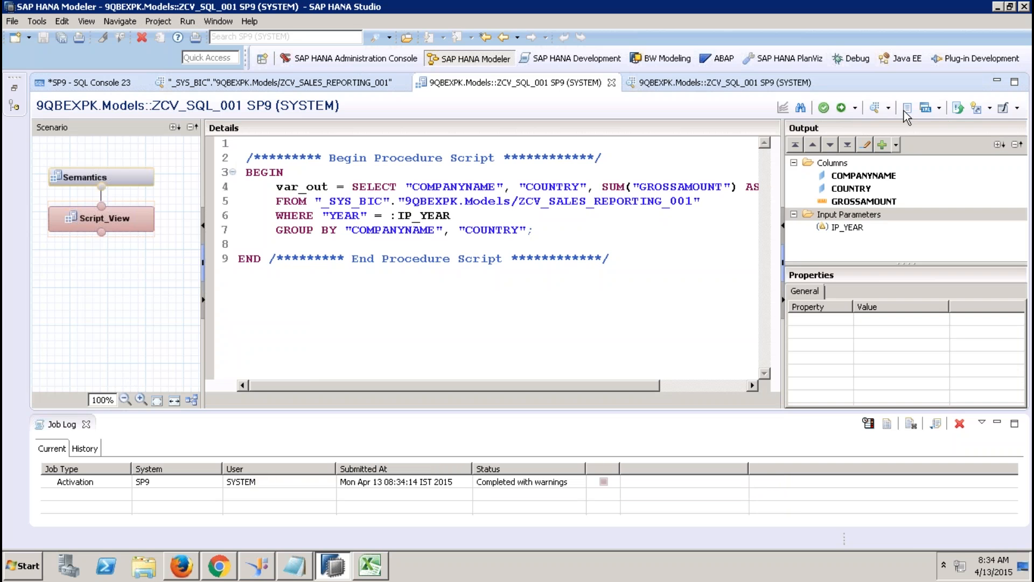
Step: Preview the raw data with IP_YEAR 2013, then close the preview and the Job Log
click(874, 108)
click(501, 200)
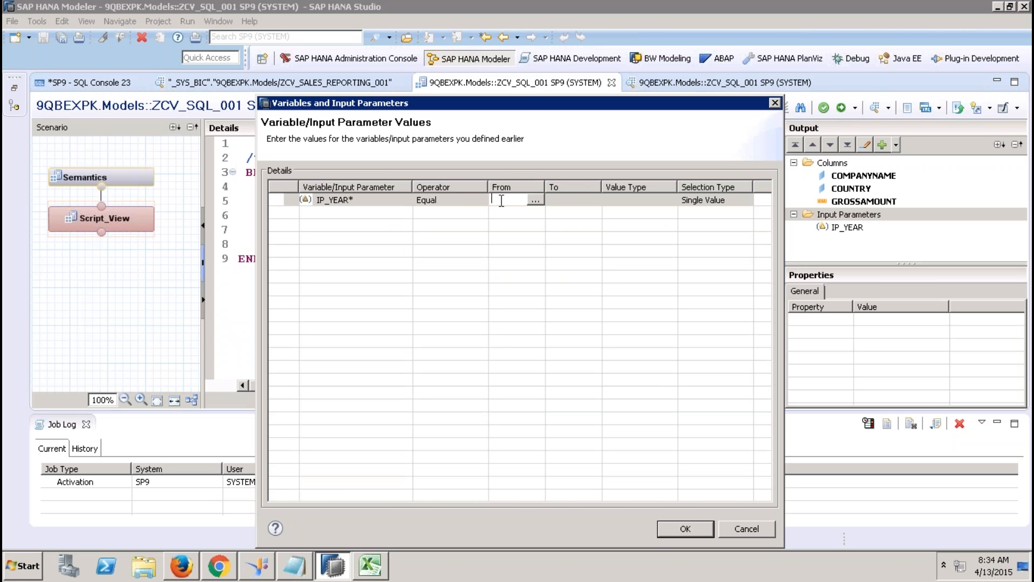
text(2013)
click(584, 206)
click(684, 528)
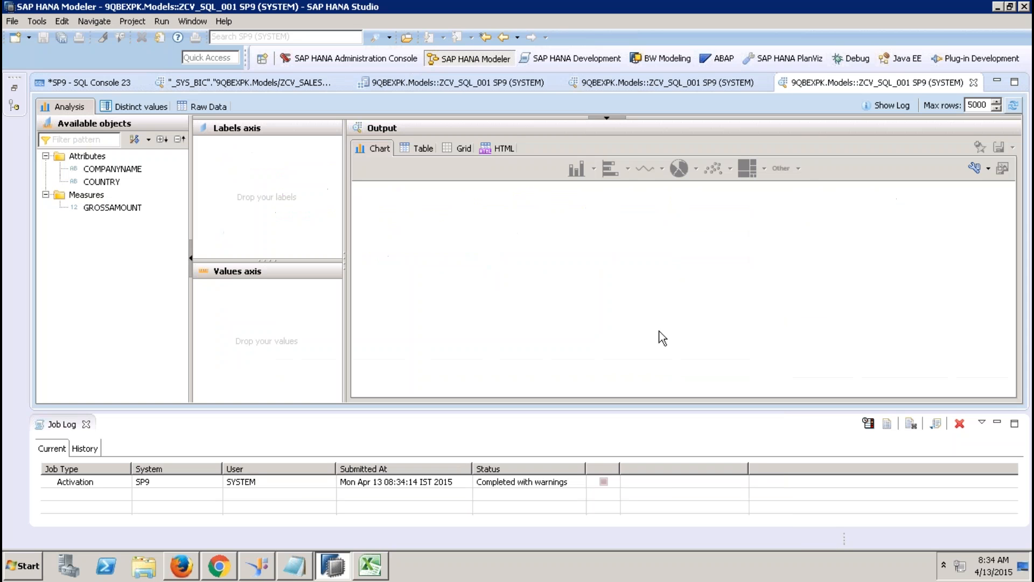
click(204, 106)
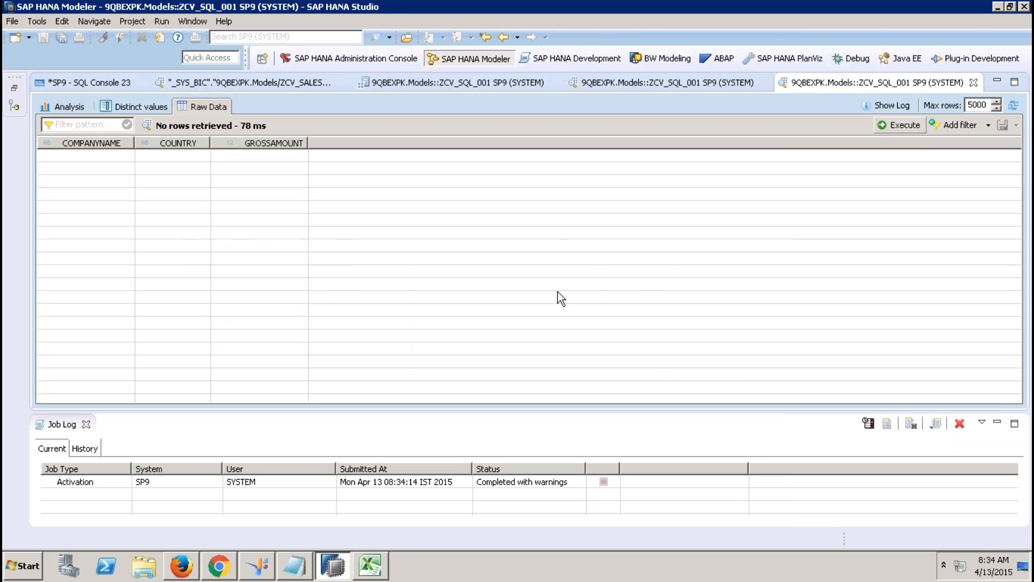
click(973, 83)
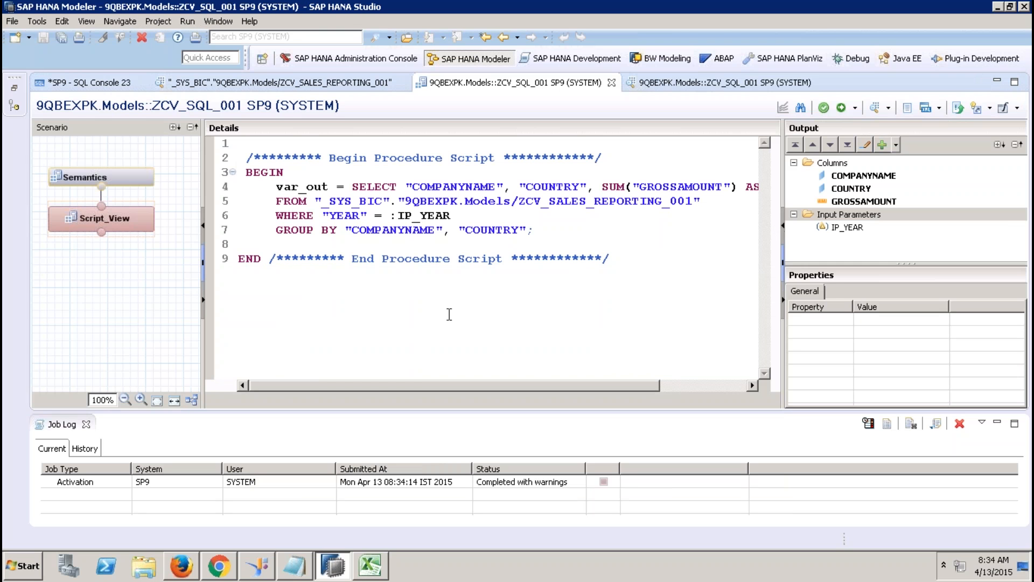
click(86, 424)
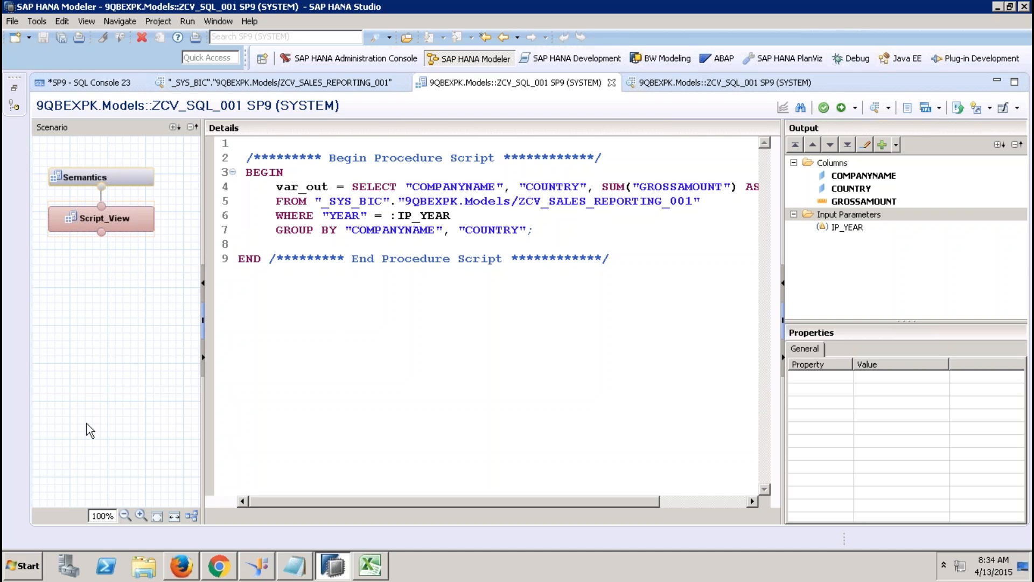
Step: Reformat the SELECT so "COUNTRY" and the SUM expression each sit on their own indented lines
click(518, 184)
key(Return)
key(Tab)
key(Tab)
key(Tab)
key(Tab)
key(Tab)
key(Tab)
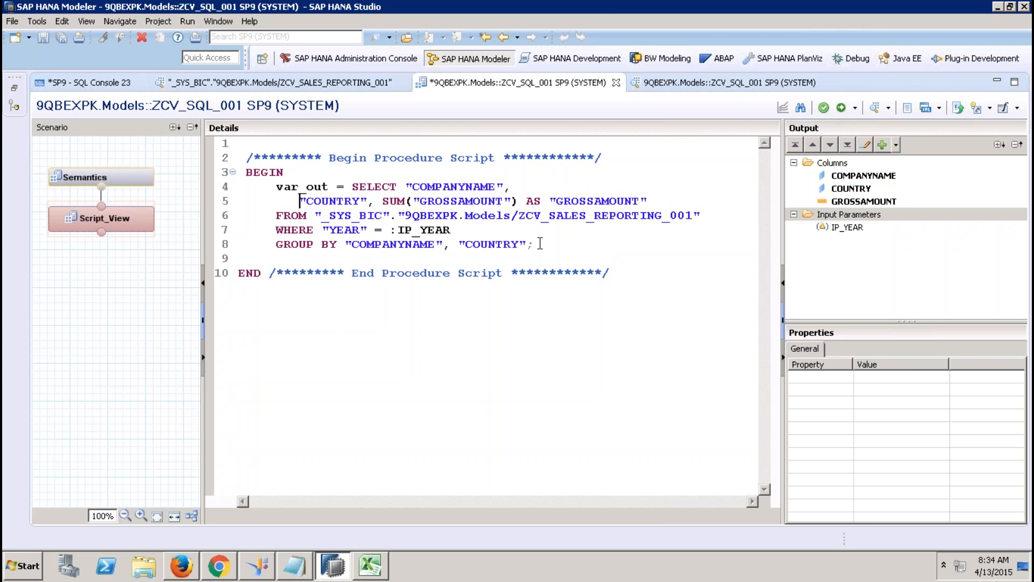
key(BackSpace)
key(BackSpace)
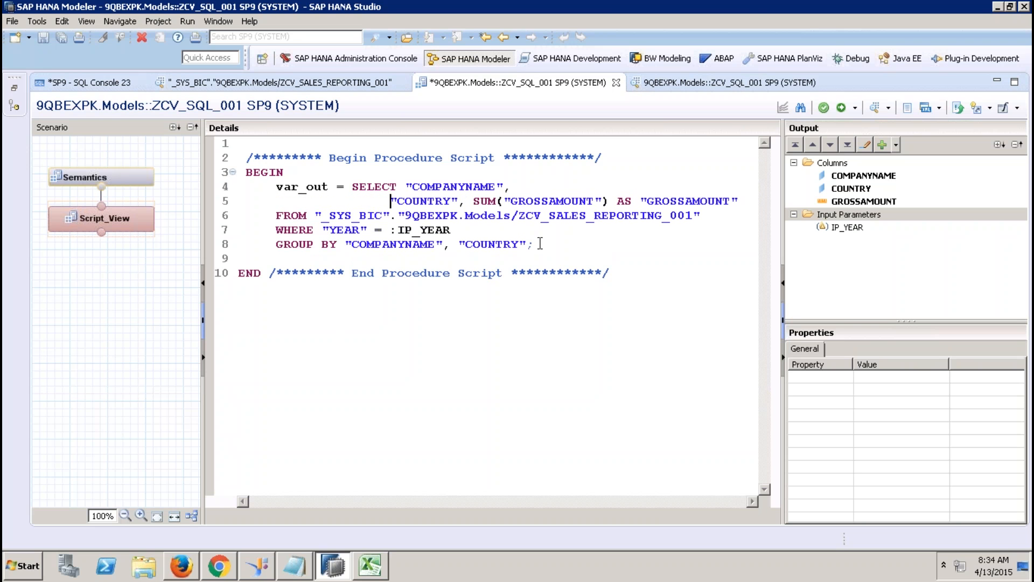
click(489, 203)
key(Return)
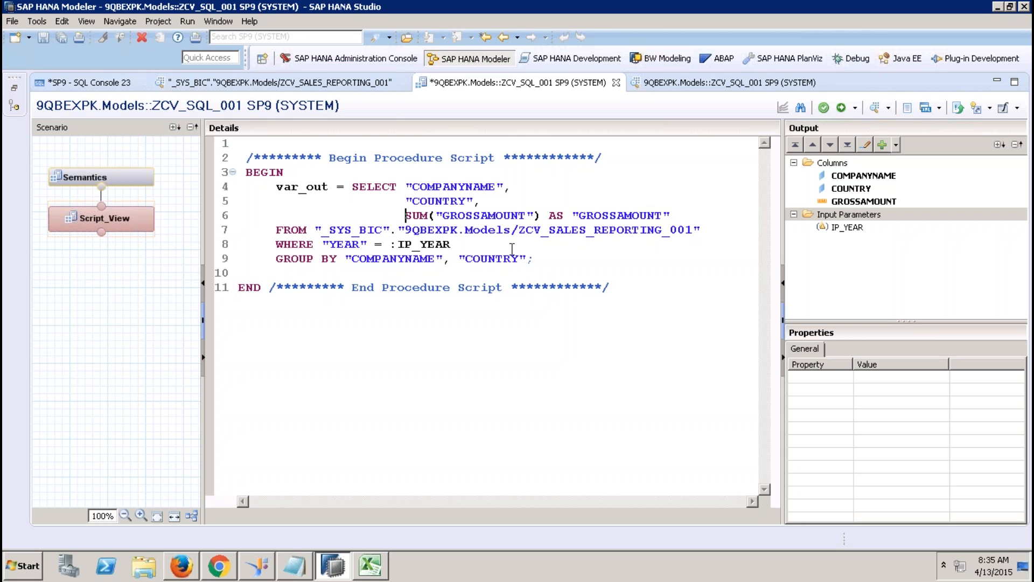
Step: Delete the AS "GROSSAMOUNT" alias from line 6 and activate the view
click(330, 185)
drag(330, 185, 277, 187)
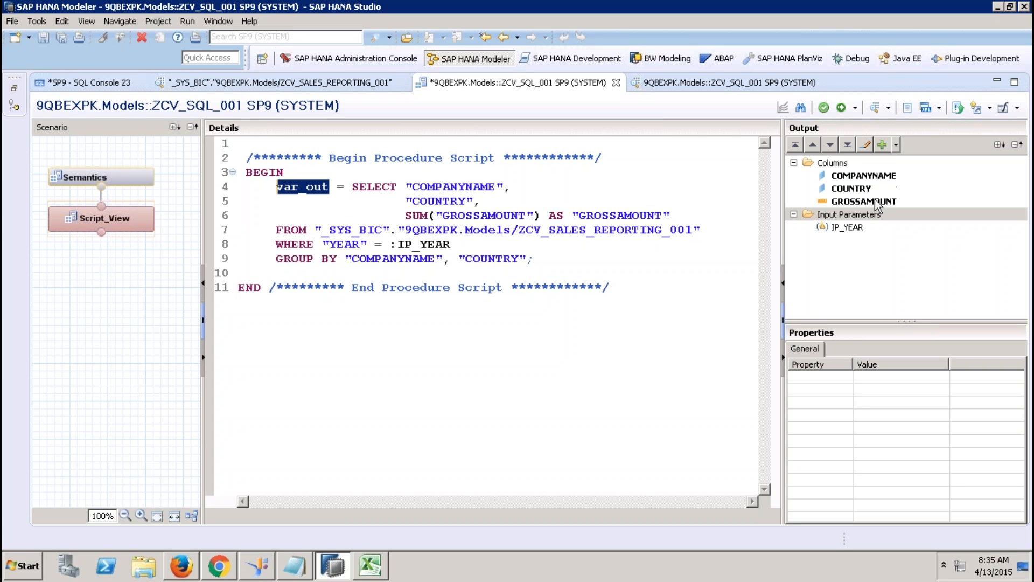
drag(673, 216, 547, 215)
key(Delete)
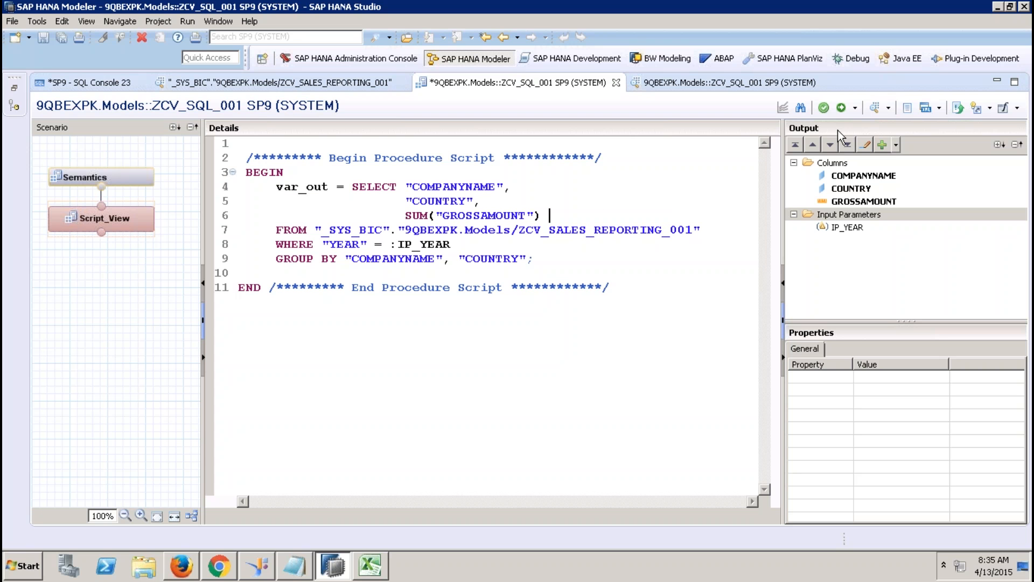
click(842, 108)
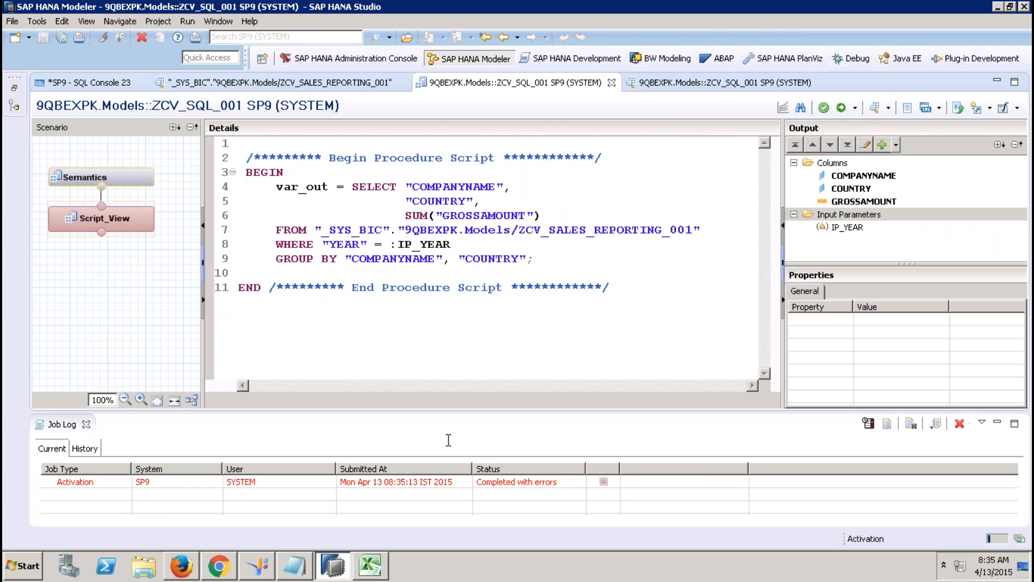
double_click(531, 482)
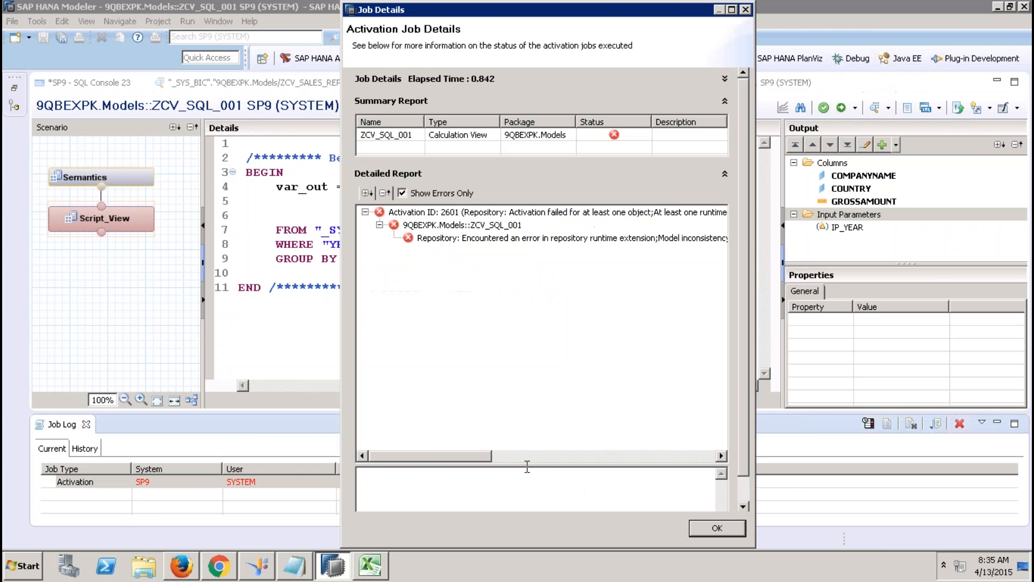
click(559, 238)
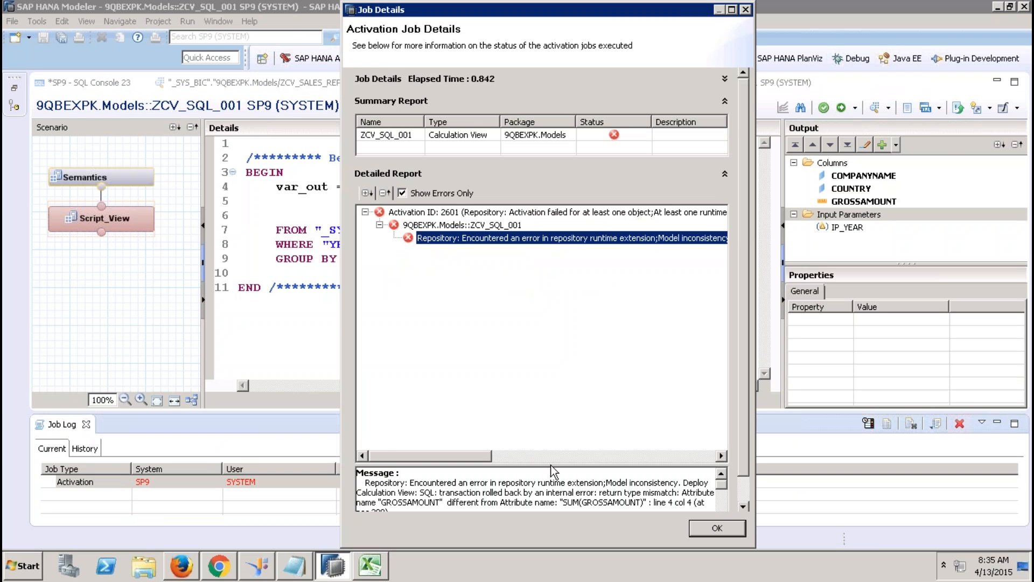
drag(554, 464, 533, 291)
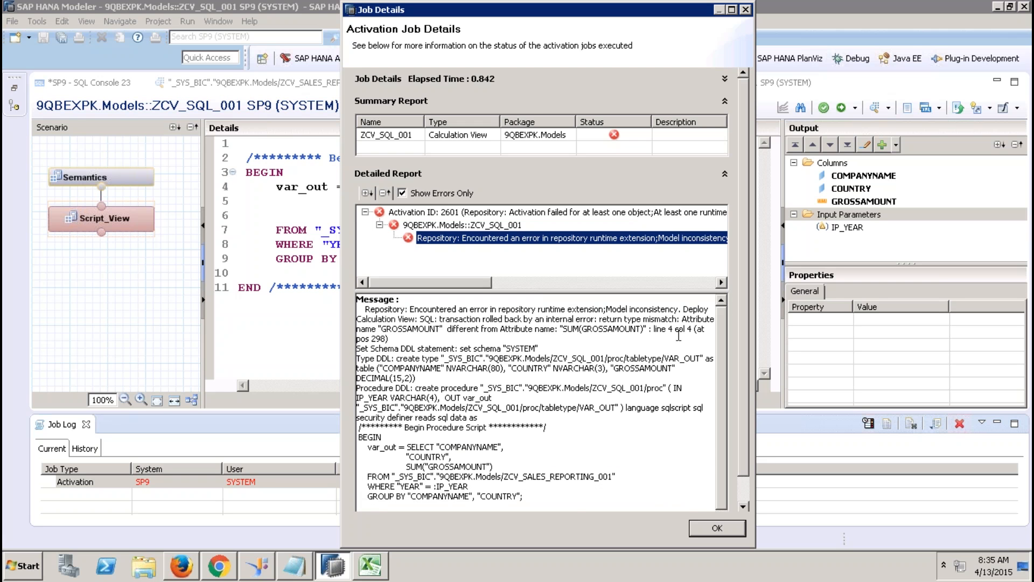
drag(602, 318, 643, 319)
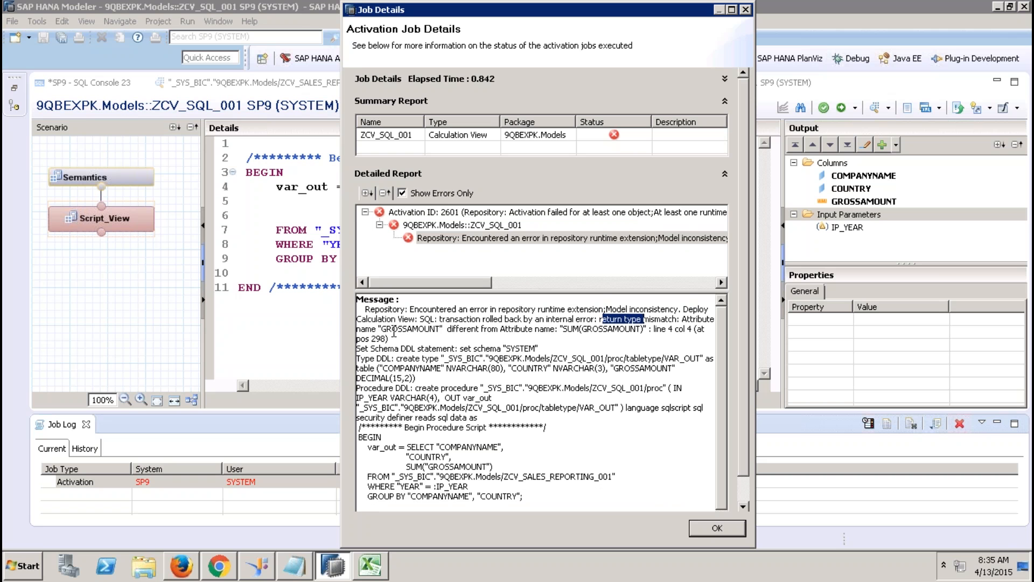
drag(383, 329, 439, 329)
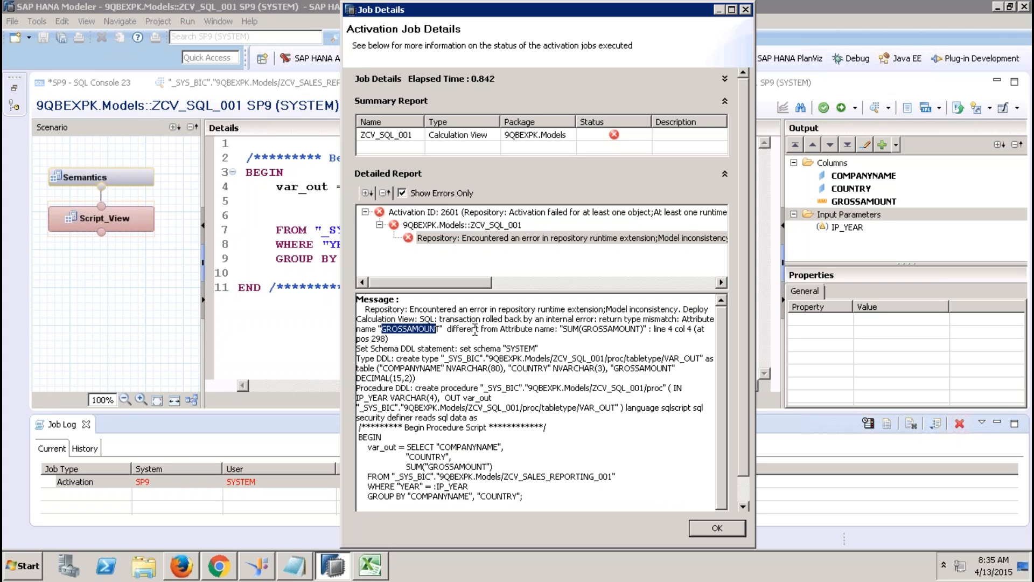
drag(564, 329, 645, 330)
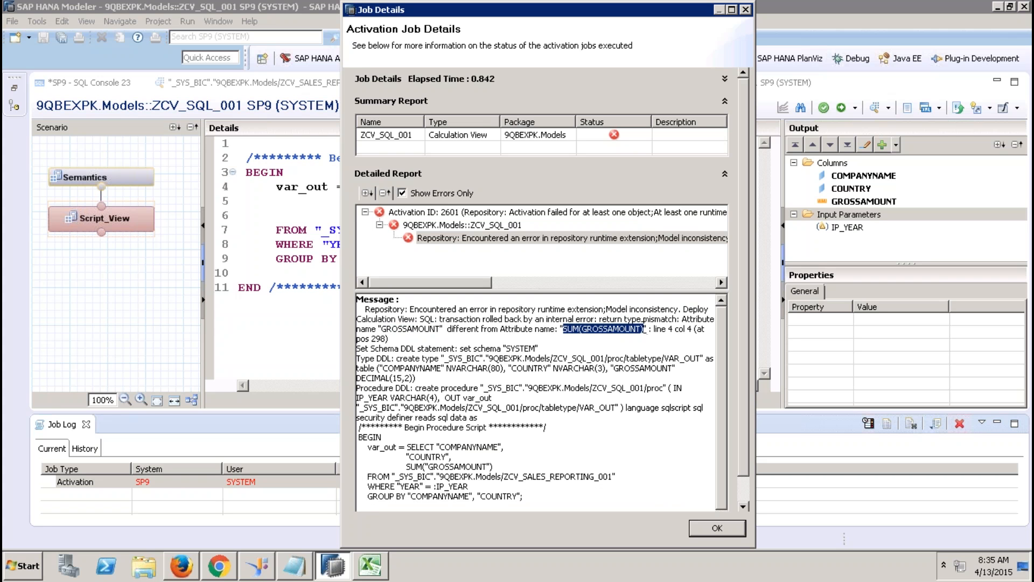
click(708, 528)
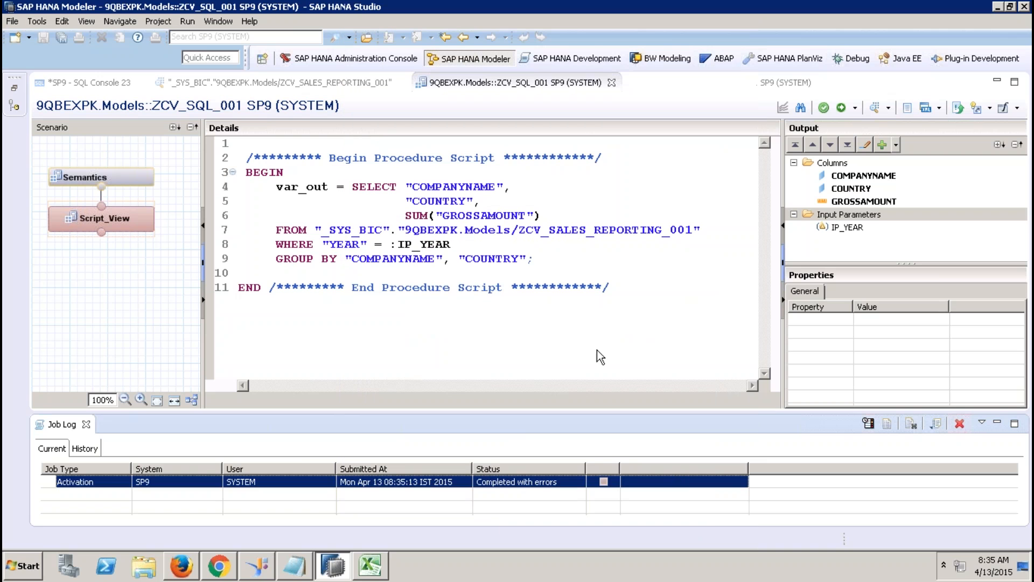
Step: Append an AS "GROSSSAMOUNT" alias after SUM("GROSSAMOUNT") on line 6 and activate
click(546, 215)
text(AS)
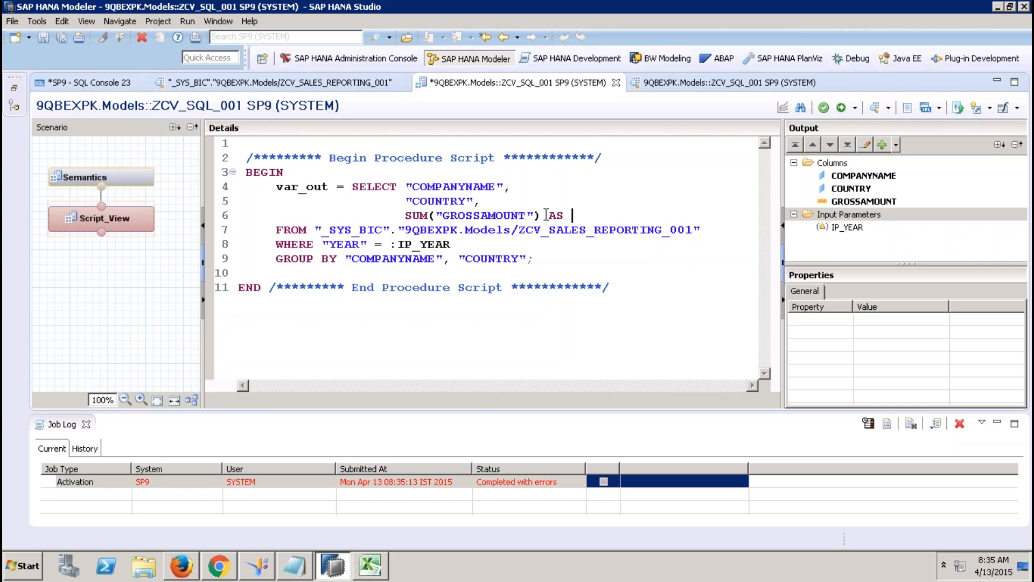
text( "GRASS)
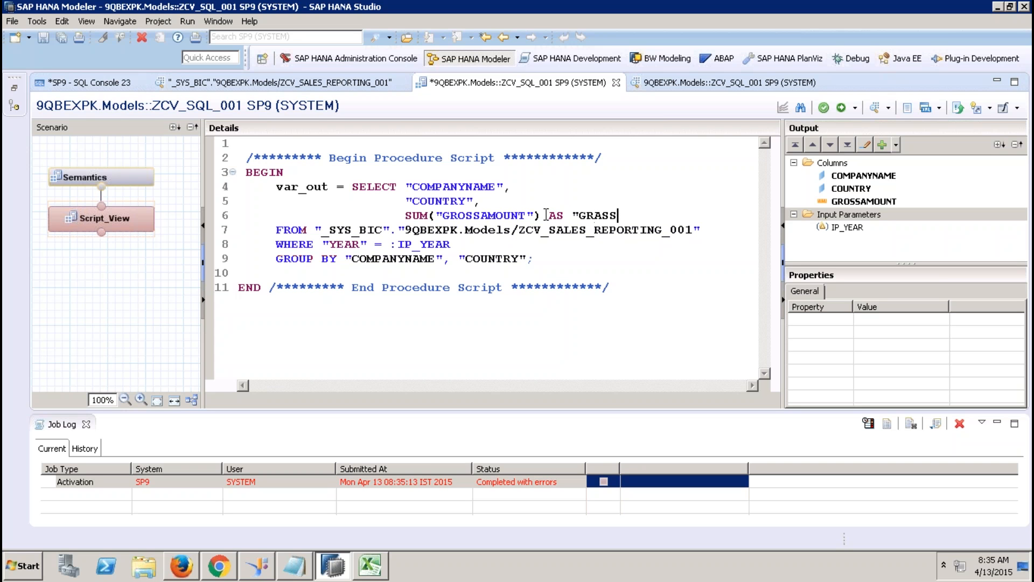
key(BackSpace)
key(BackSpace)
key(BackSpace)
text(OSSSAMOUNT")
key(Return)
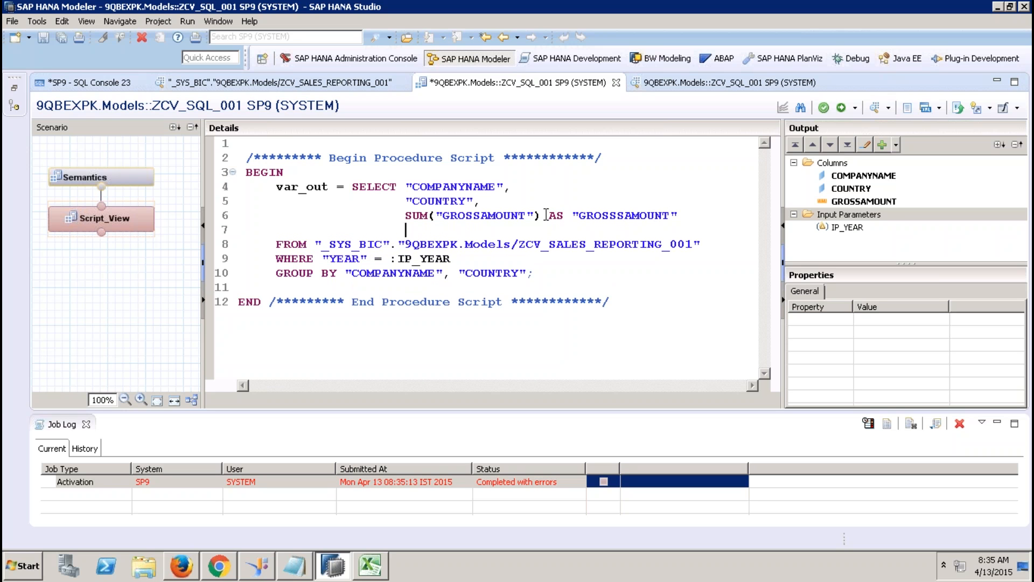
key(BackSpace)
key(BackSpace)
key(BackSpace)
key(BackSpace)
key(BackSpace)
key(BackSpace)
key(BackSpace)
key(BackSpace)
key(BackSpace)
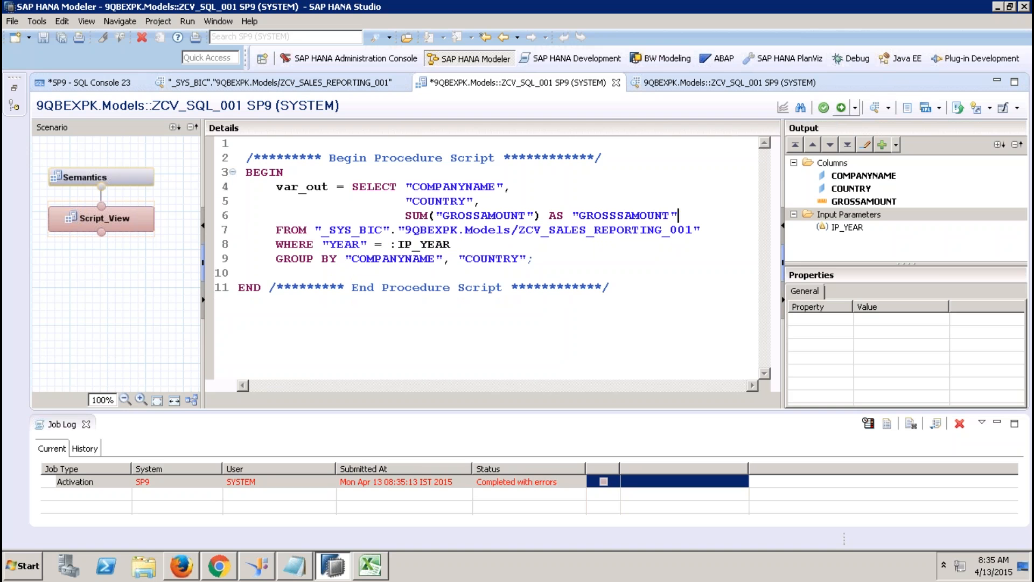
click(841, 108)
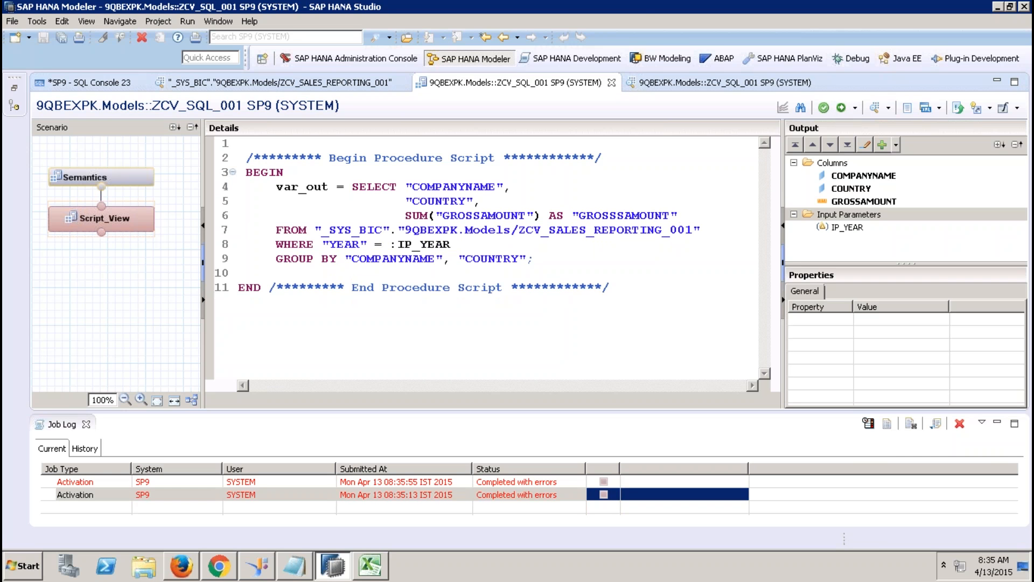
Step: Fix the alias to "GROSSAMOUNT" and reactivate the view
click(619, 215)
key(Delete)
click(841, 107)
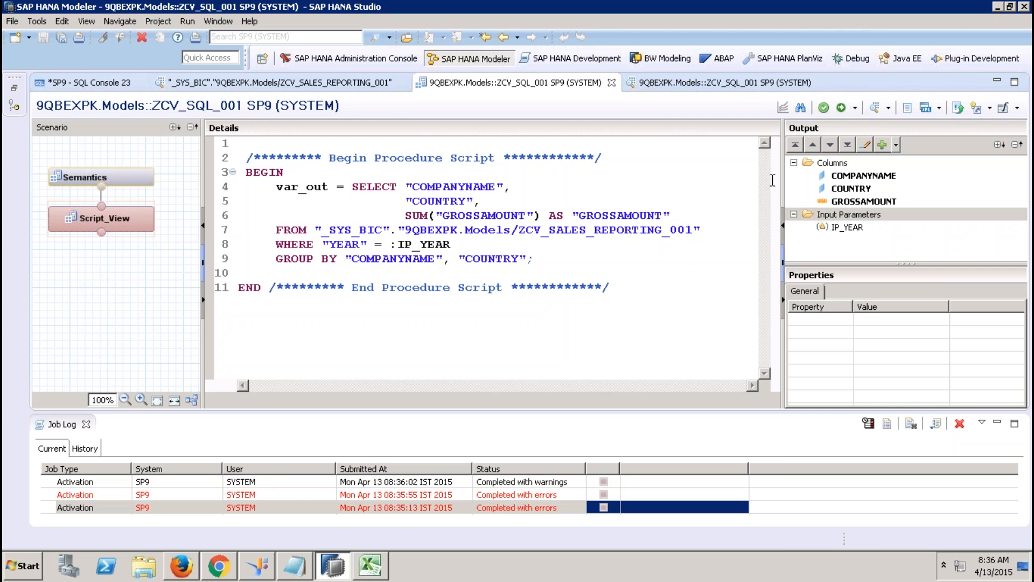
Step: Run the data preview with IP_YEAR 2012, then close the Job Log, extra preview and view editor
click(874, 108)
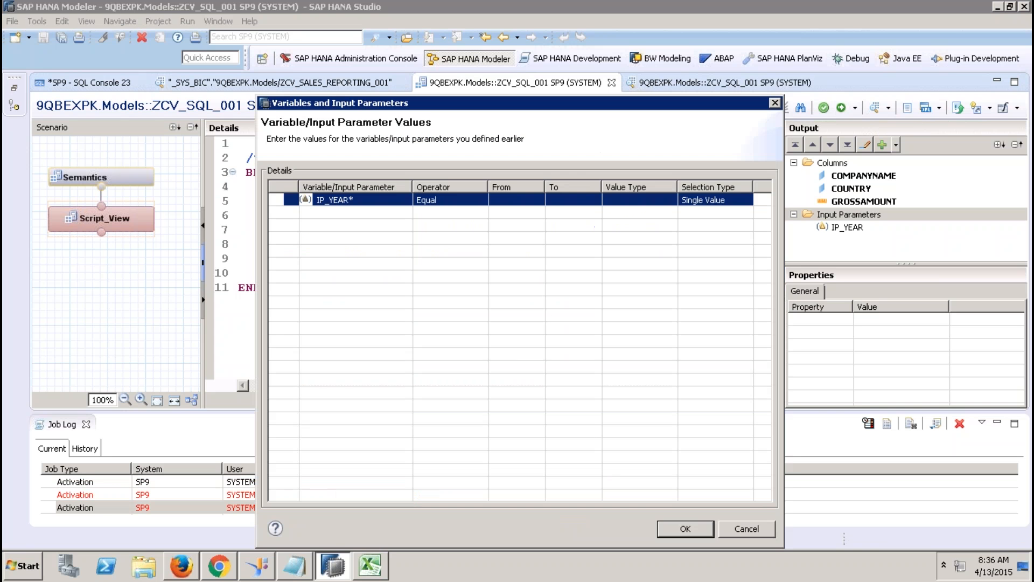
click(503, 200)
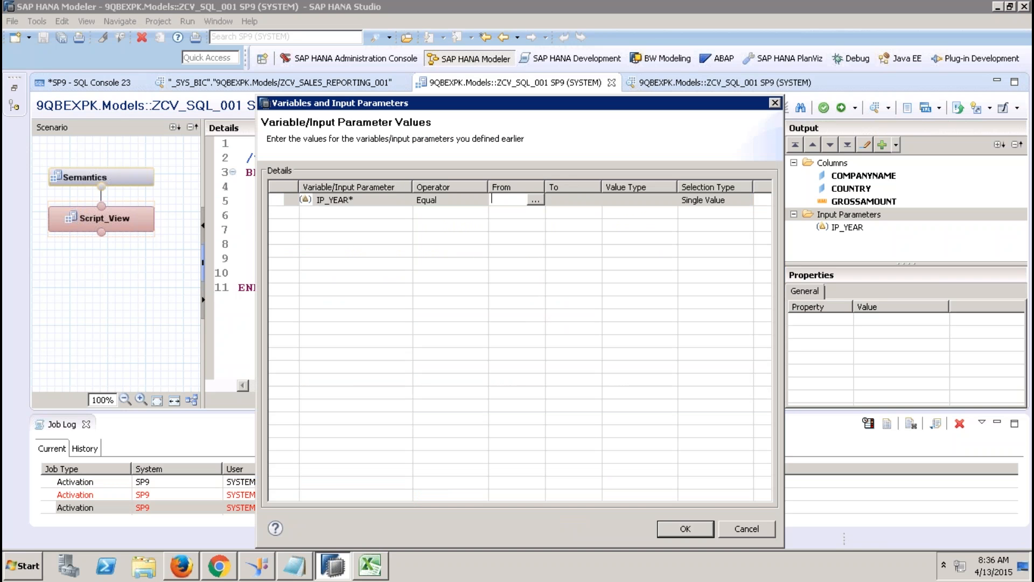
text(2012)
click(673, 529)
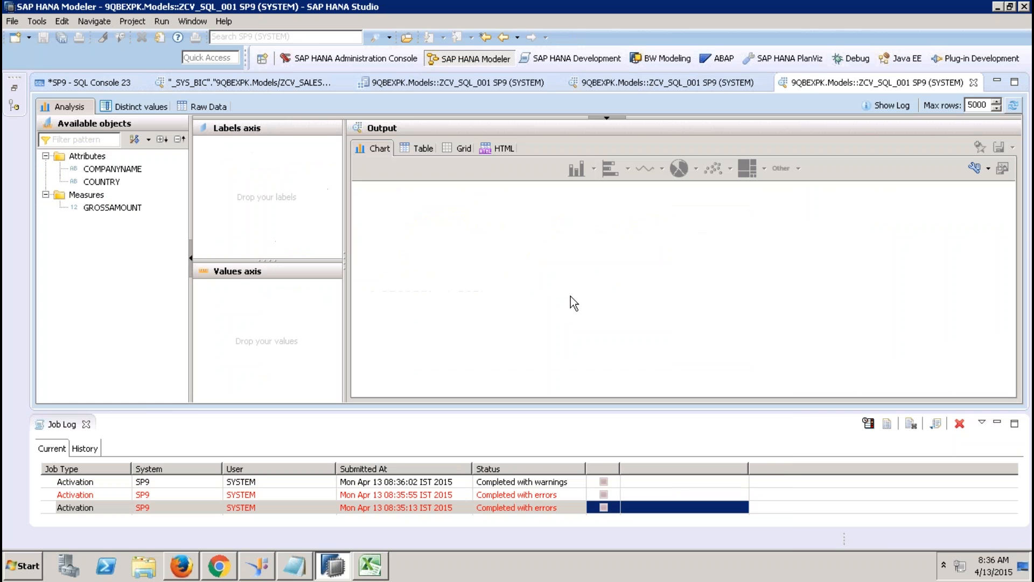
click(86, 424)
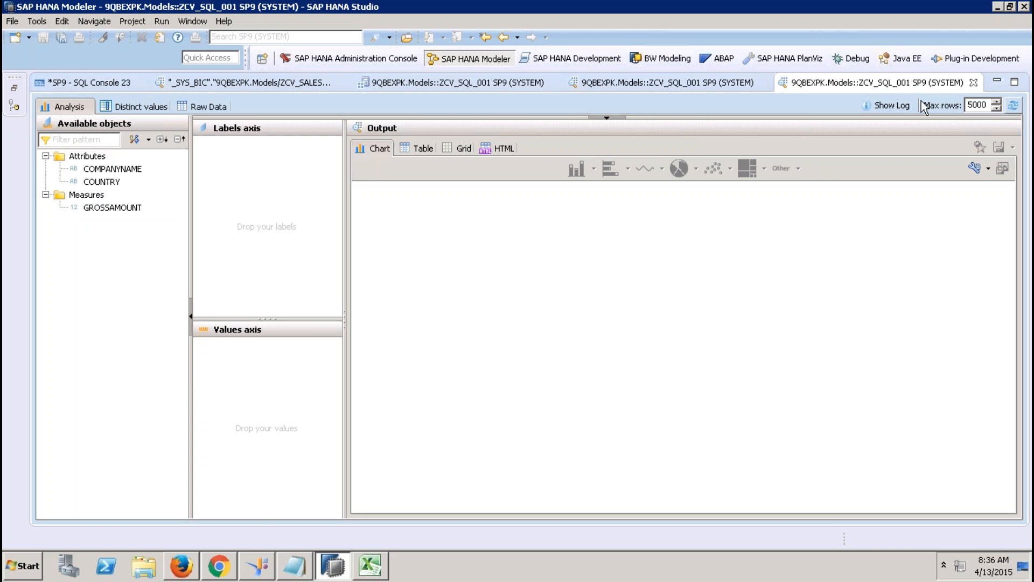
click(973, 82)
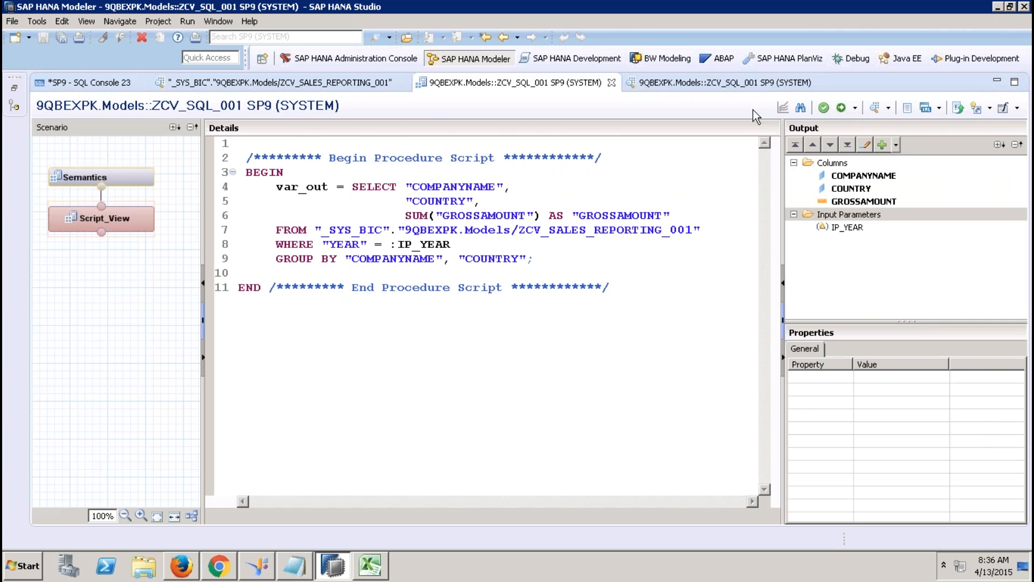
click(612, 83)
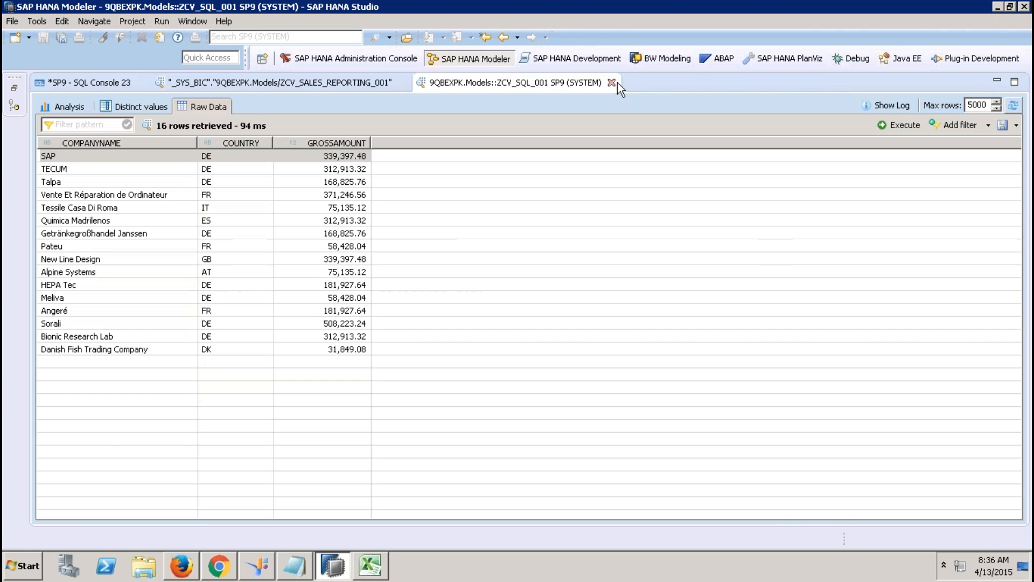
Step: Close the data preview, ZCV_SALES_REPORTING_001 and SQL Console 23 without saving the console
click(612, 82)
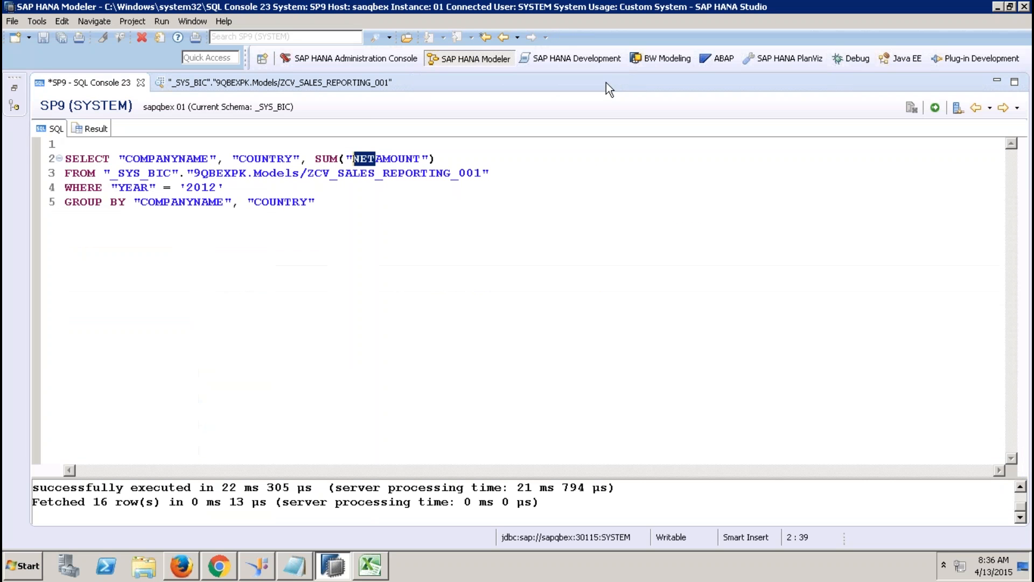
click(400, 83)
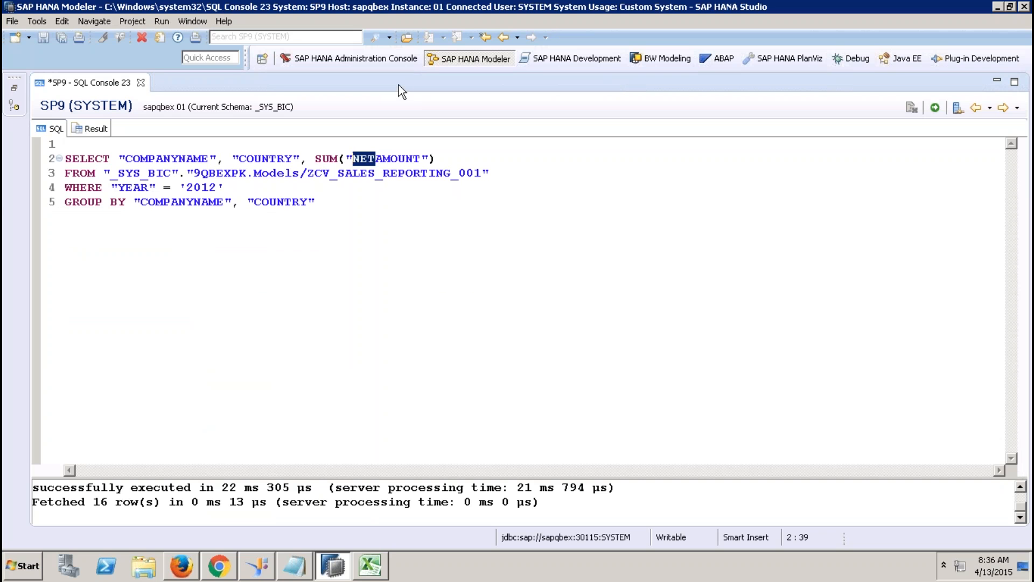
click(142, 85)
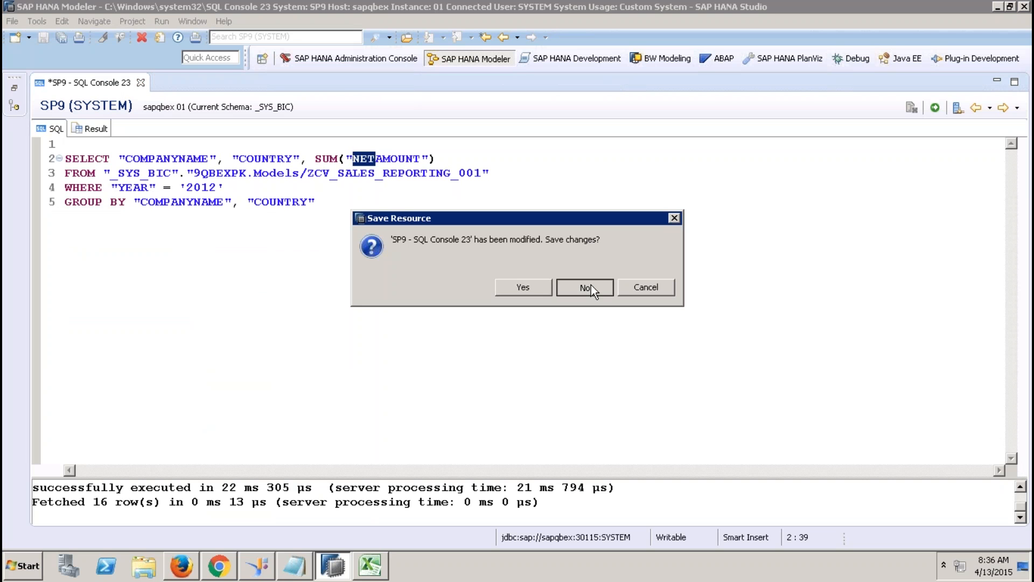
click(590, 287)
Step: Reopen ZCV_SQL_001 from the Systems tree, show its Script_View script, and hide the tree
click(14, 88)
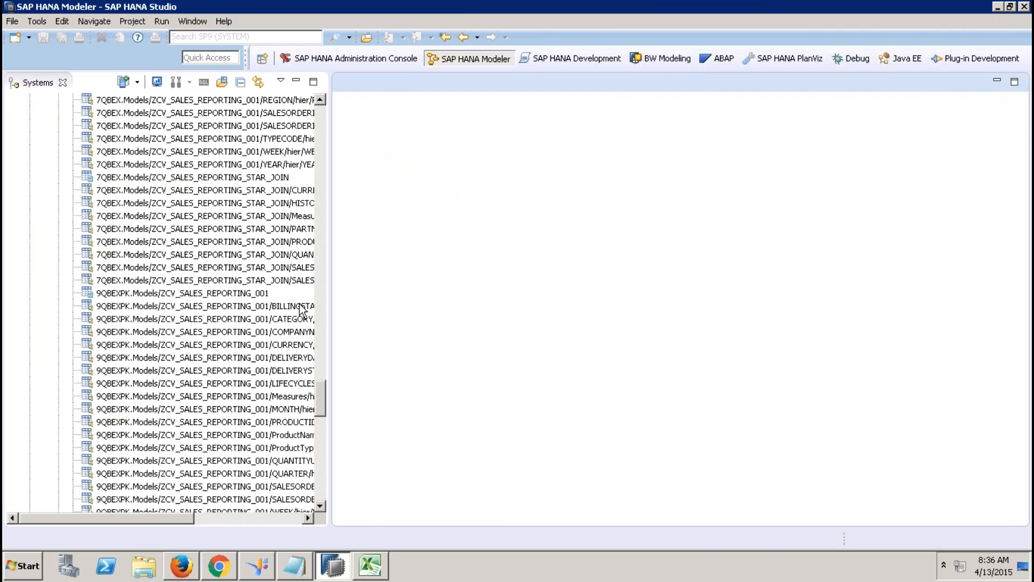
drag(322, 390, 318, 495)
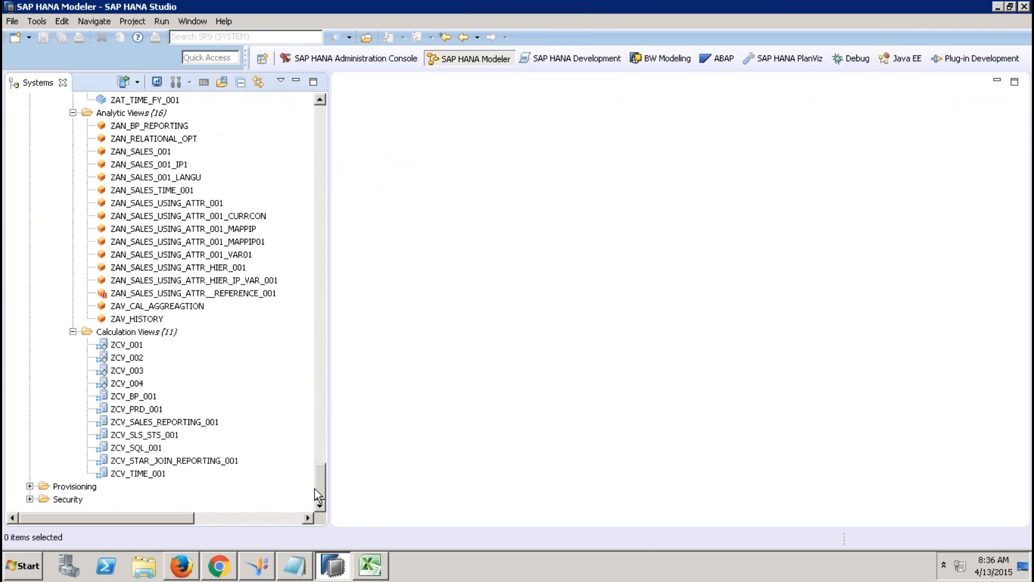
double_click(146, 449)
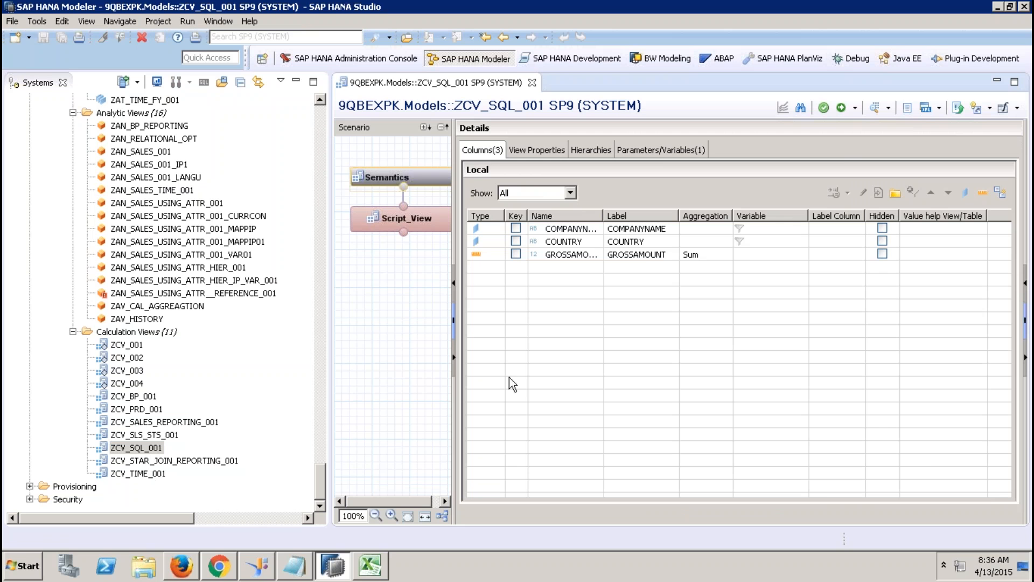
click(417, 225)
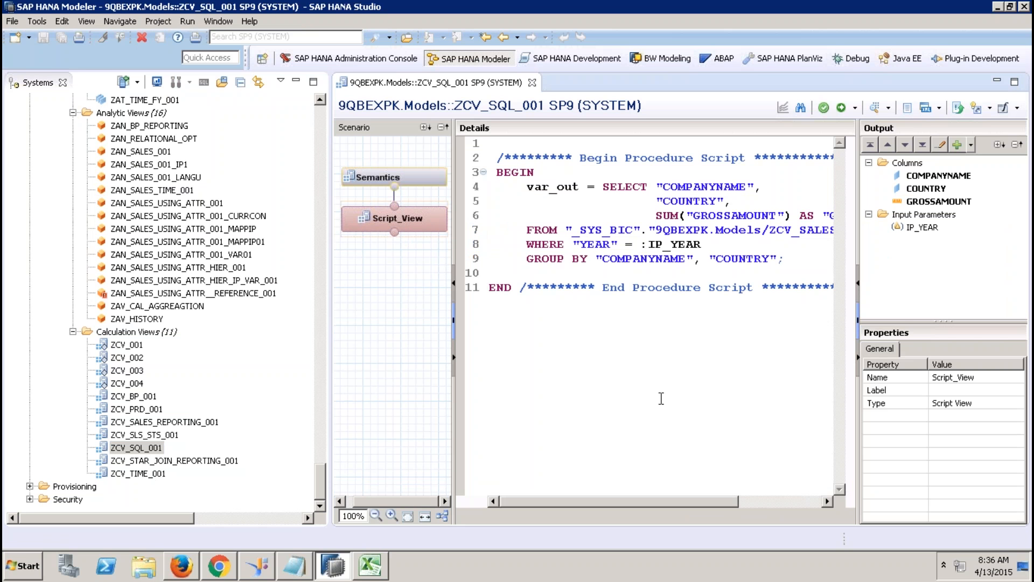
click(291, 82)
click(295, 83)
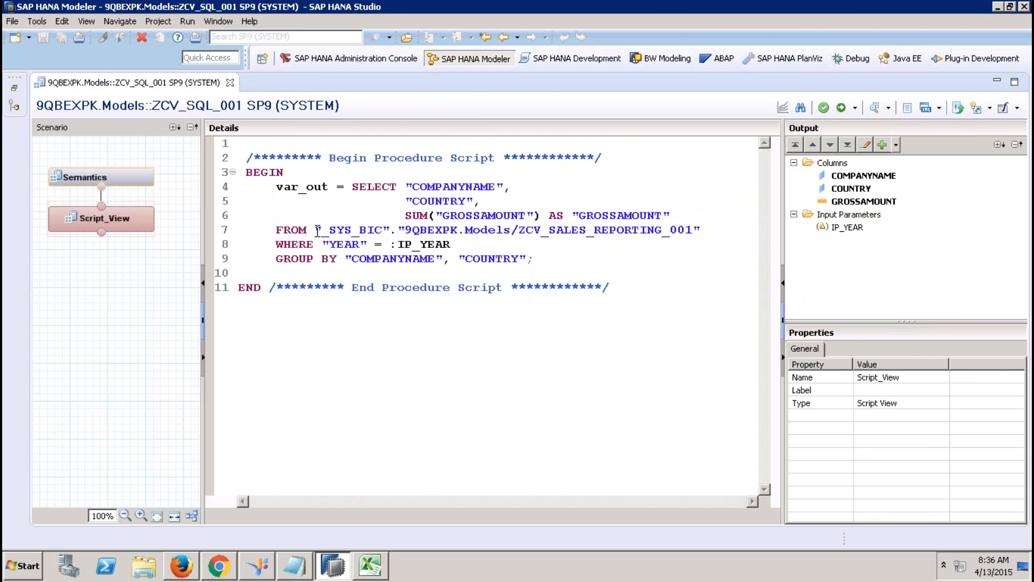
Step: Select the FROM source on line 7 and open the editor's Save As dropdown
drag(316, 229, 705, 230)
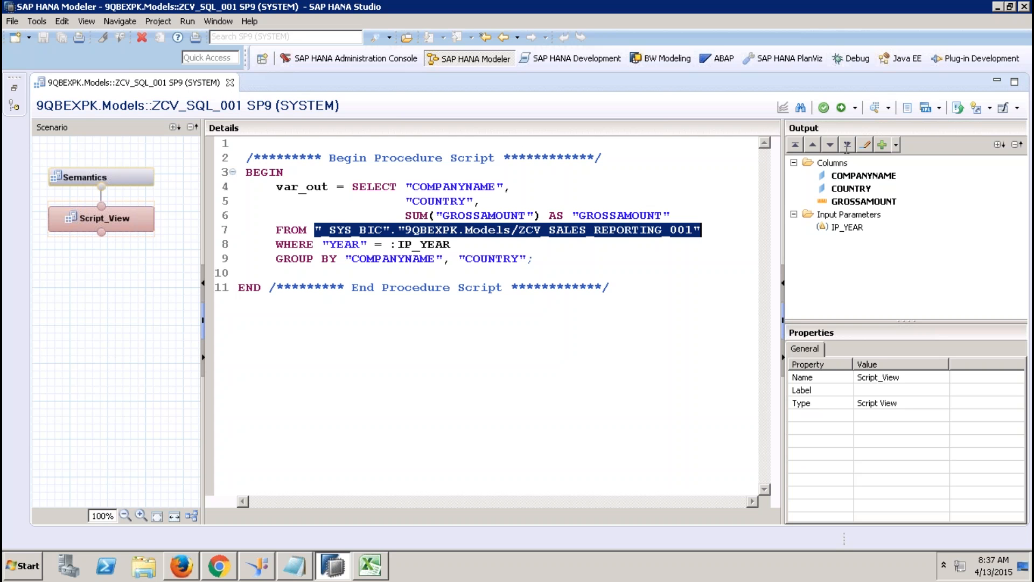
click(1017, 109)
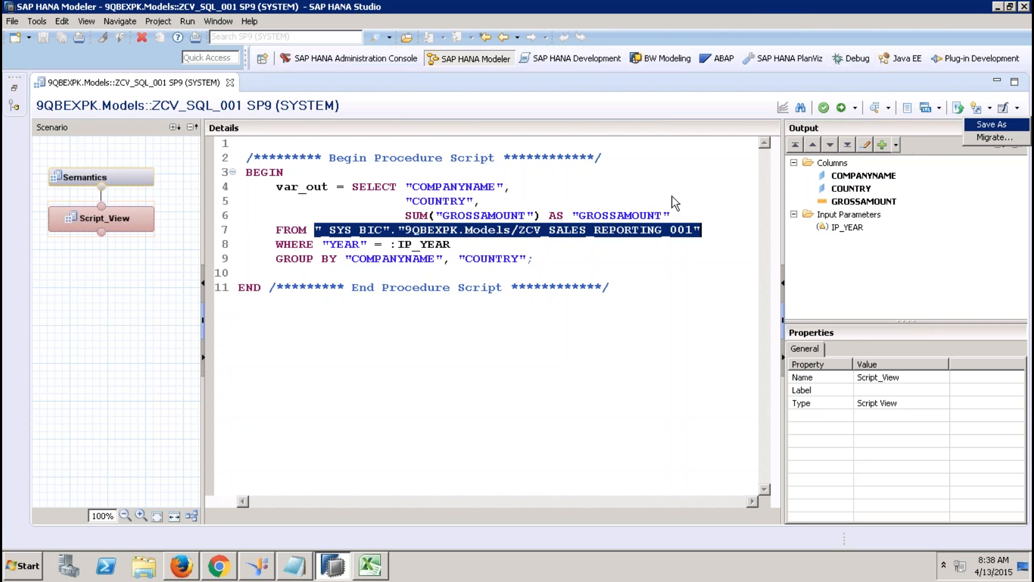
Step: Select the whole procedure script and restore the Systems tree, scrolled to the SP9 root
drag(651, 190, 632, 215)
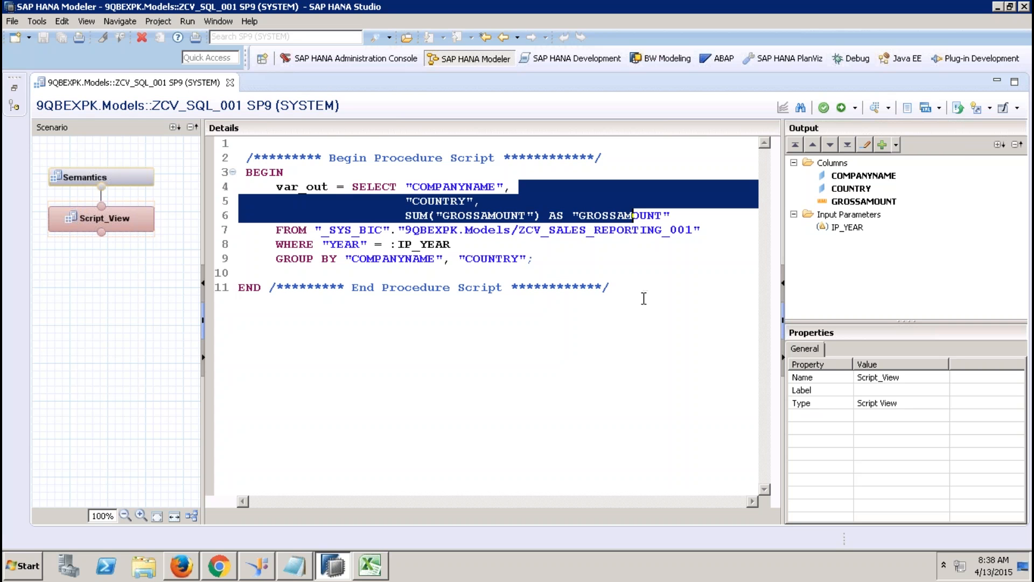
drag(644, 298, 227, 150)
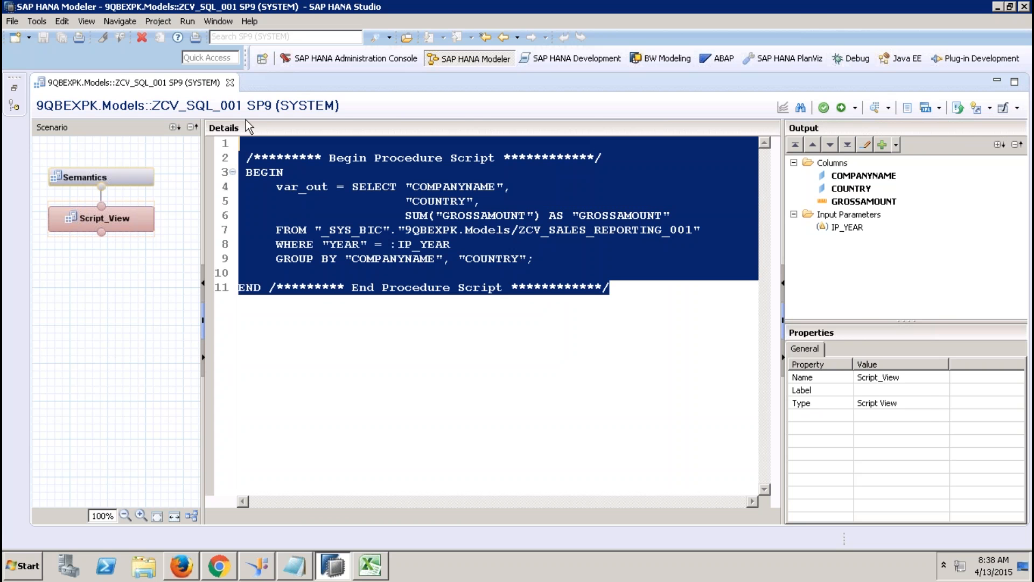
click(14, 87)
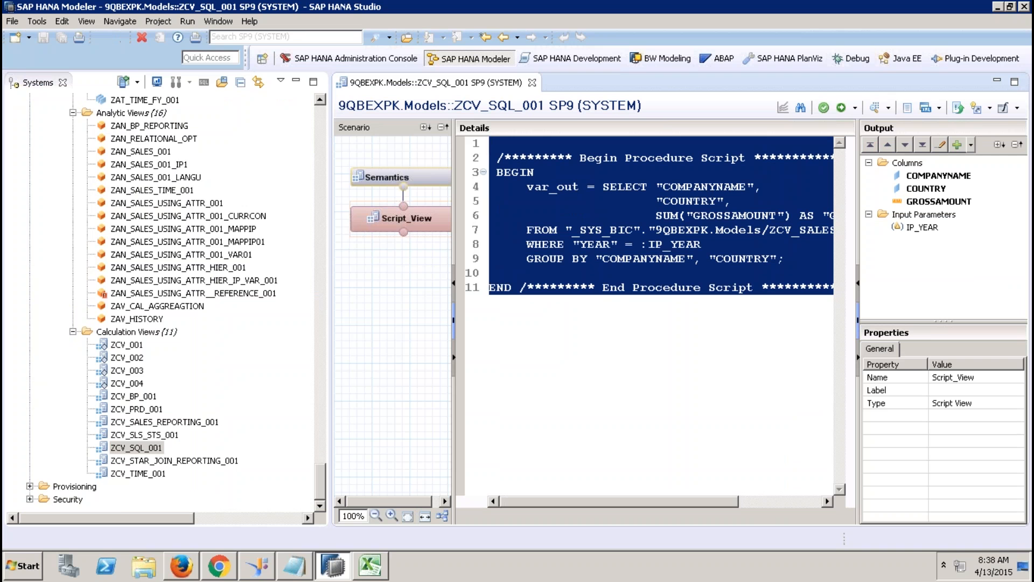
drag(320, 481, 320, 121)
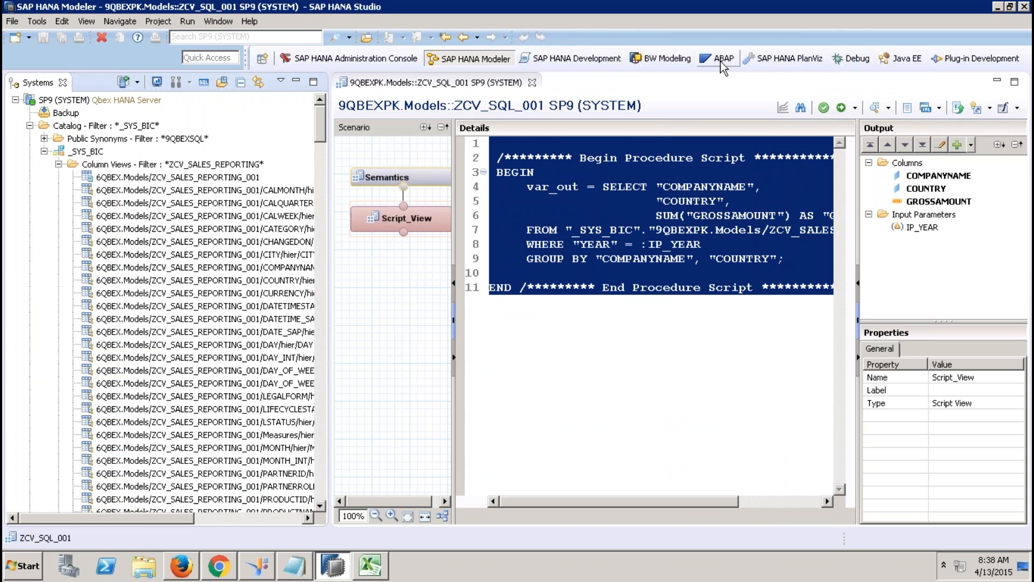
Step: In the SAP HANA Development perspective, start a new SAP HANA XS Project
click(591, 61)
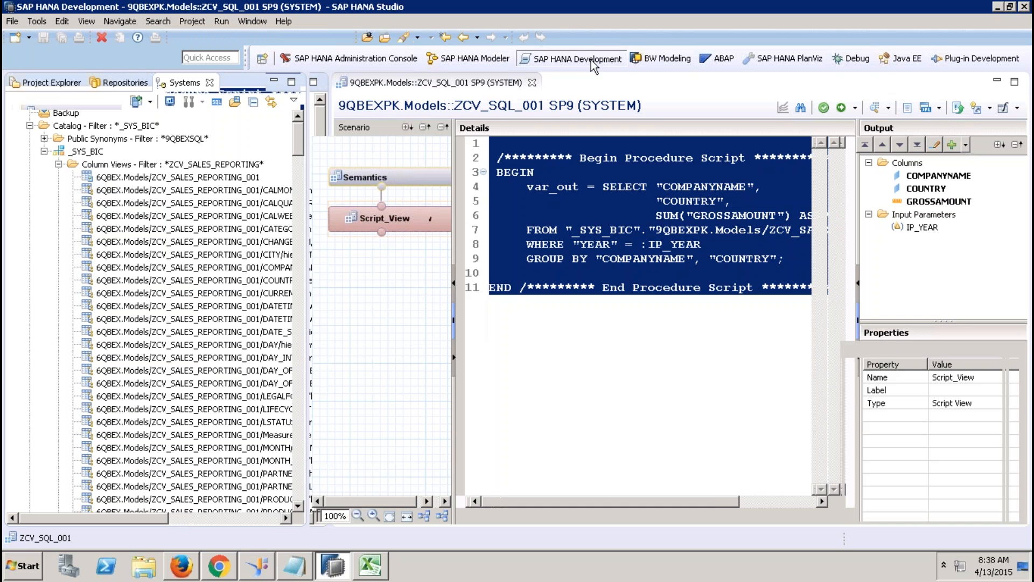
click(57, 82)
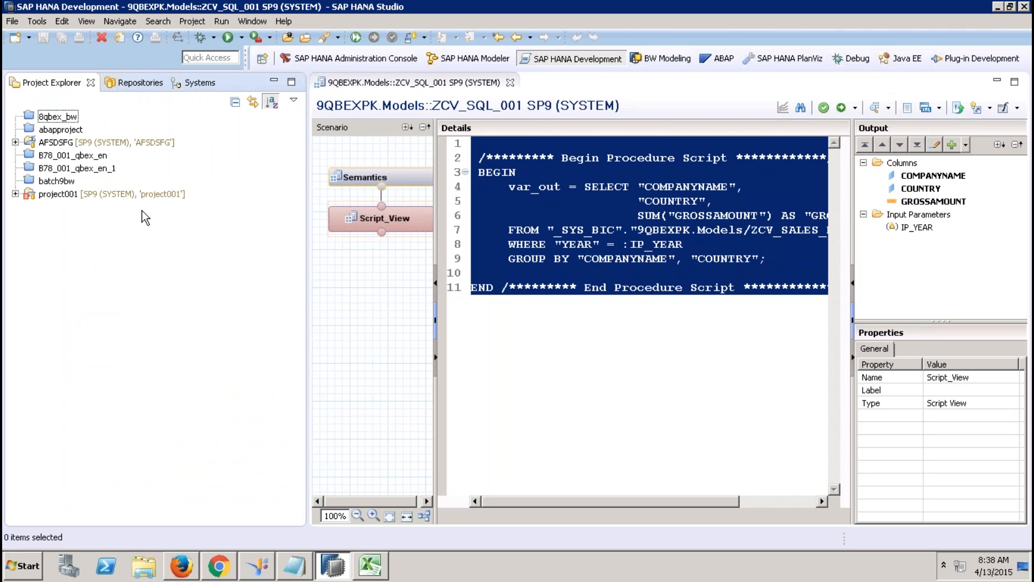
click(28, 36)
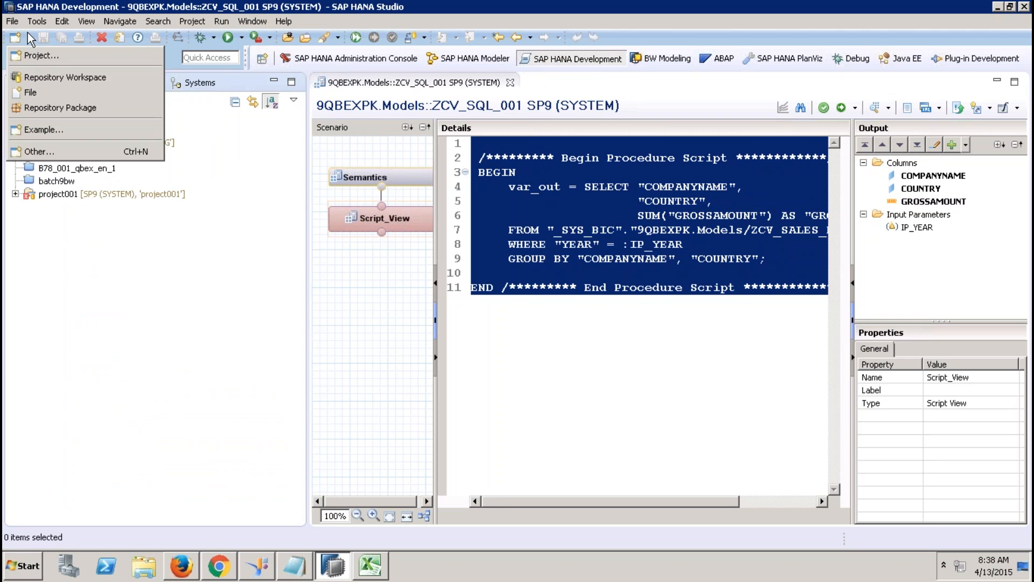
click(43, 56)
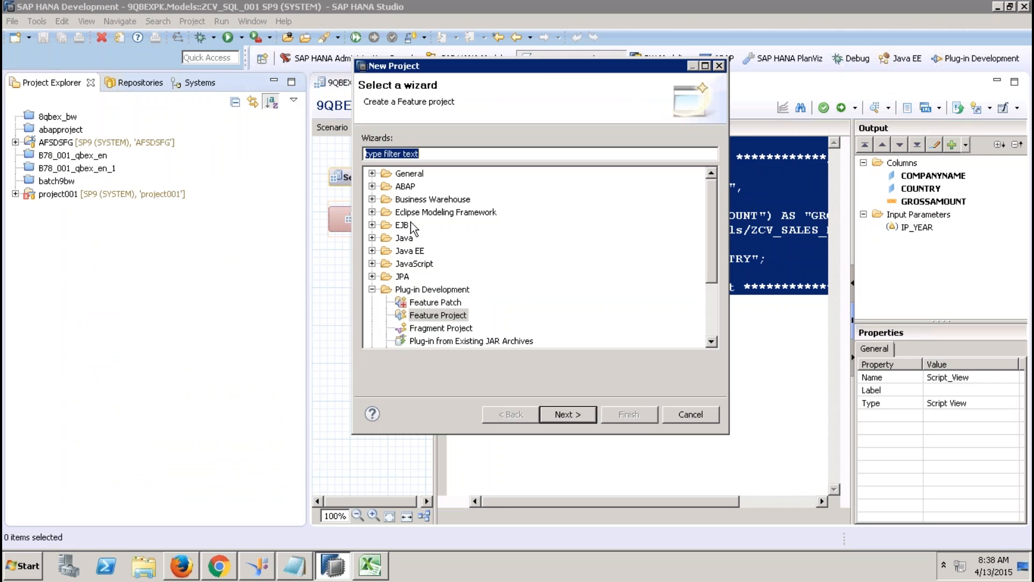
click(371, 289)
click(371, 302)
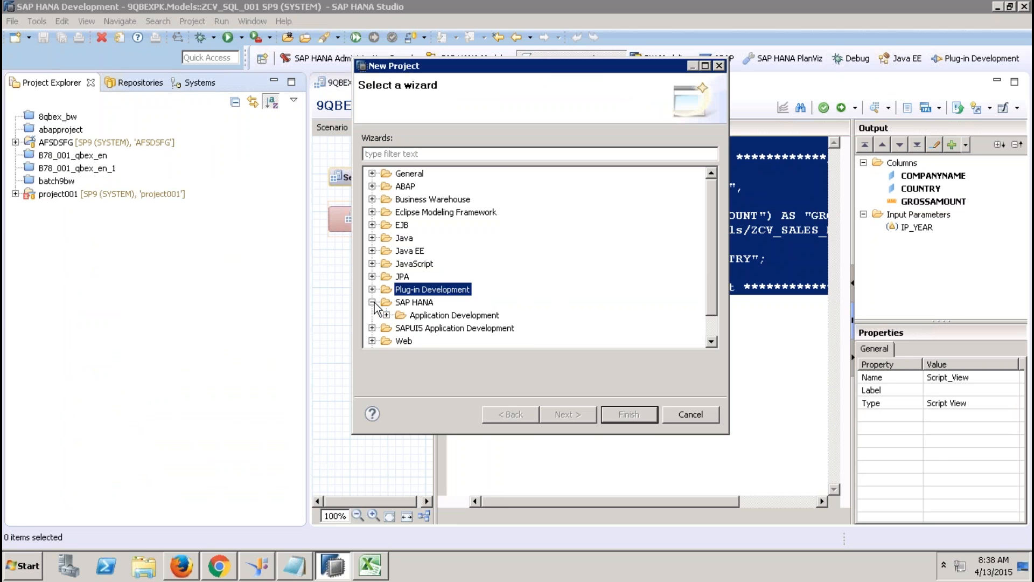
click(386, 315)
click(438, 327)
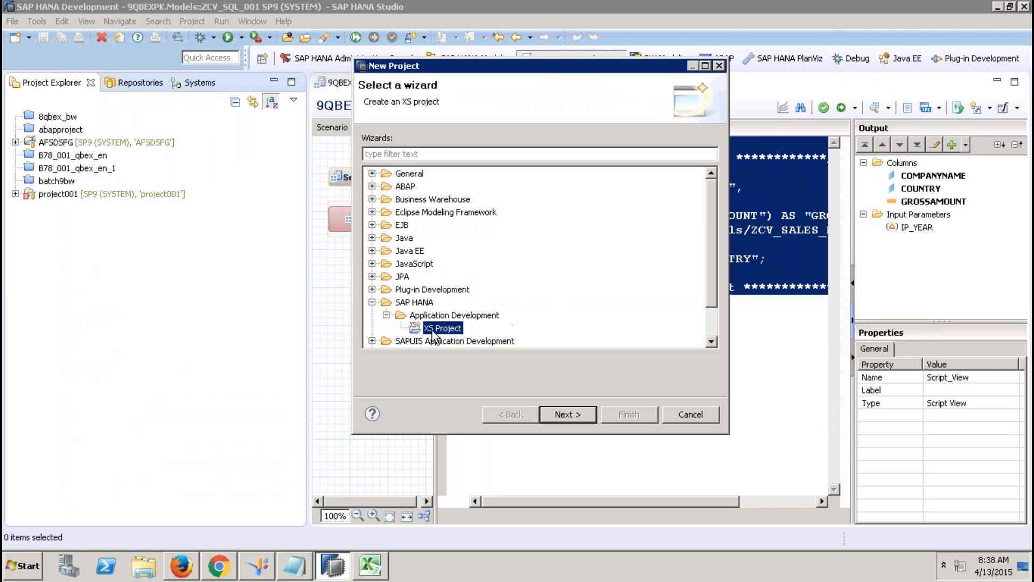
click(577, 414)
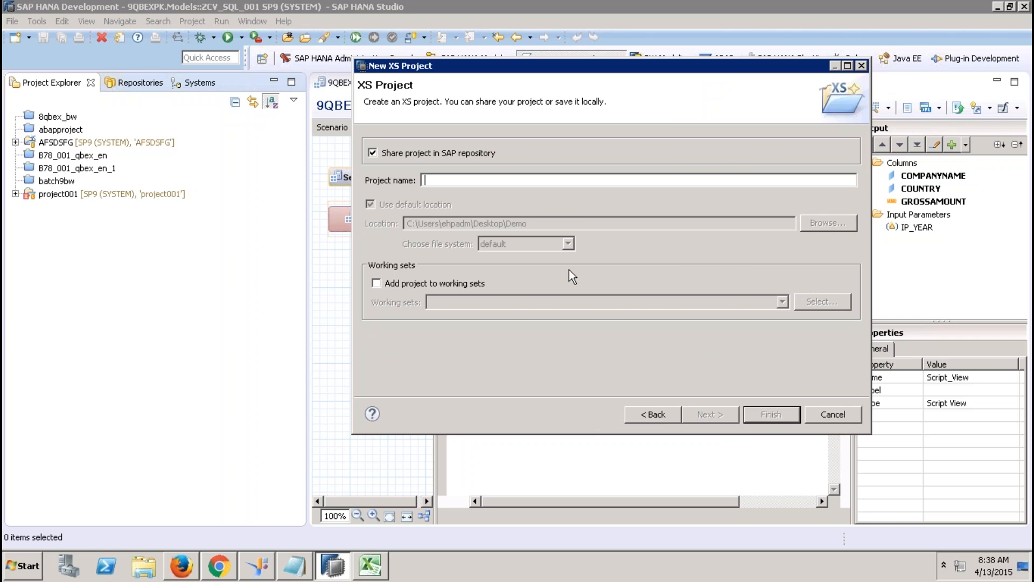
Step: Name the XS project CONVERTSQL, unshared, with a non-default location, and open Windows Explorer
text(CONVERTSQL)
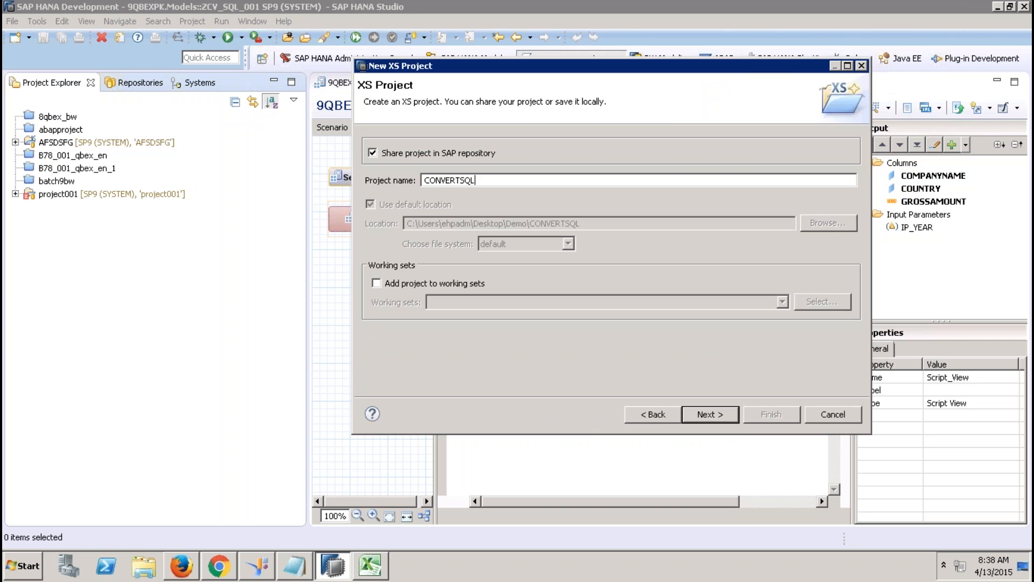
click(473, 156)
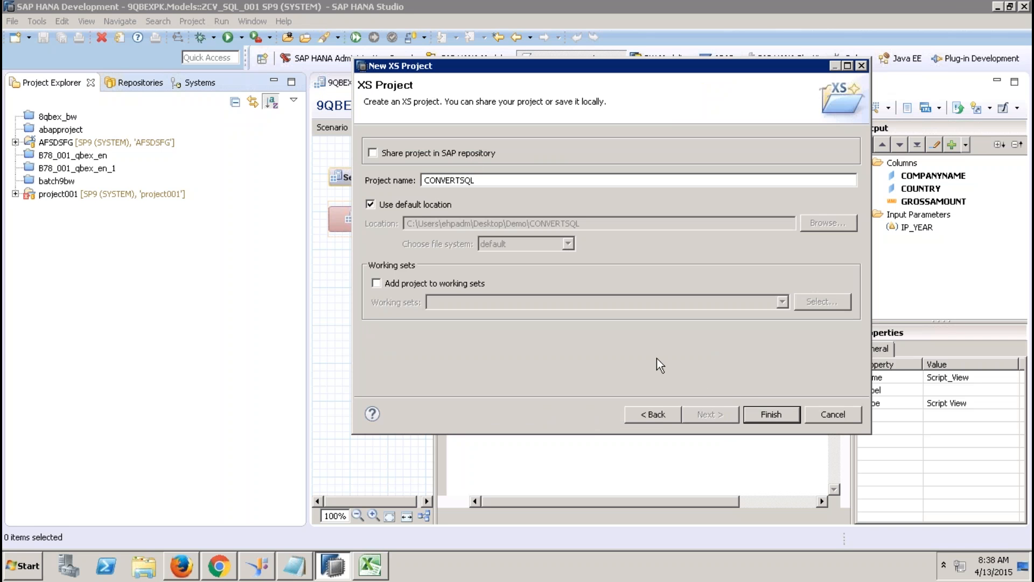
click(421, 205)
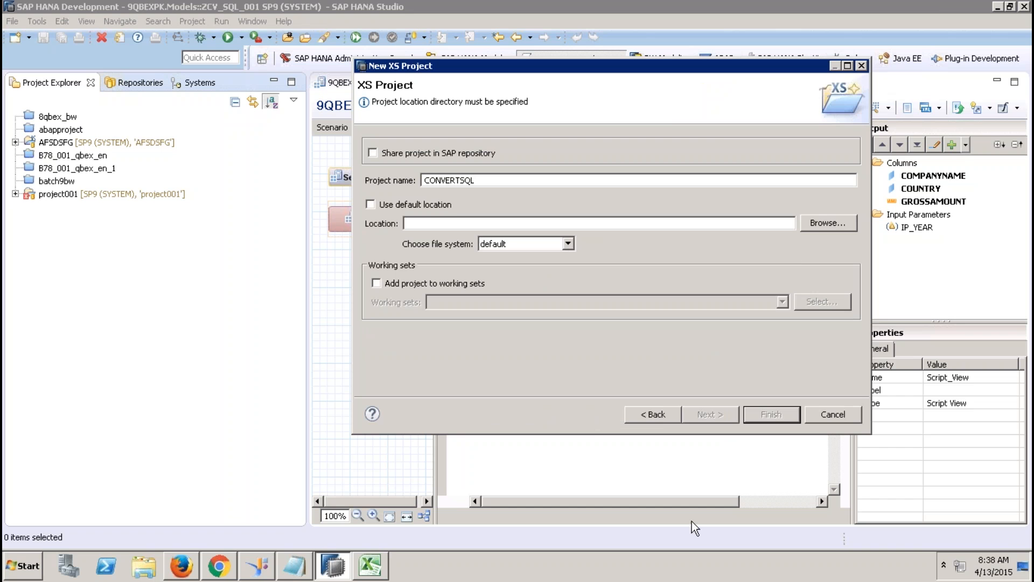
click(143, 566)
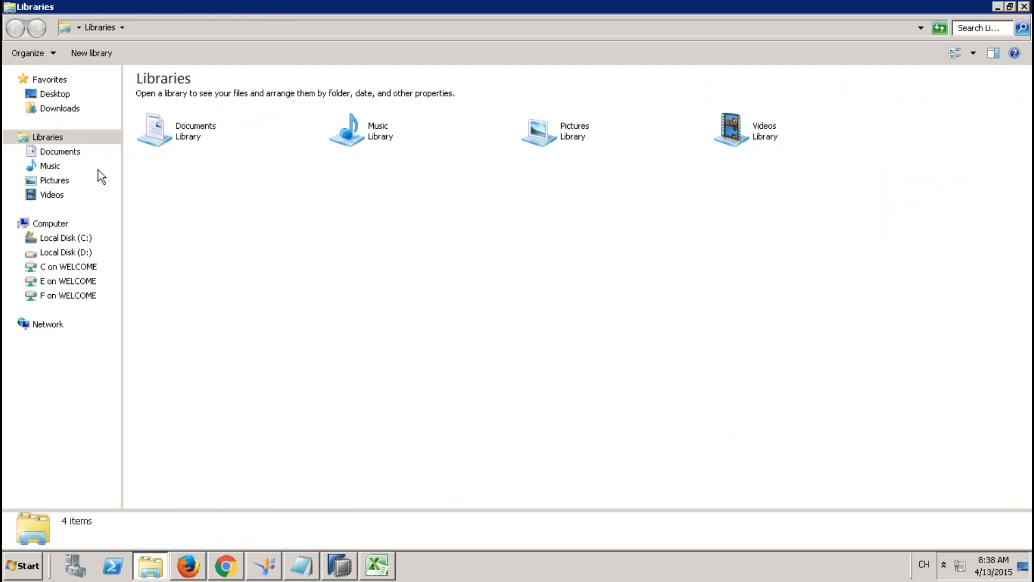
Step: Create a new folder named CONVERTSQL on the Desktop in Windows Explorer
click(56, 96)
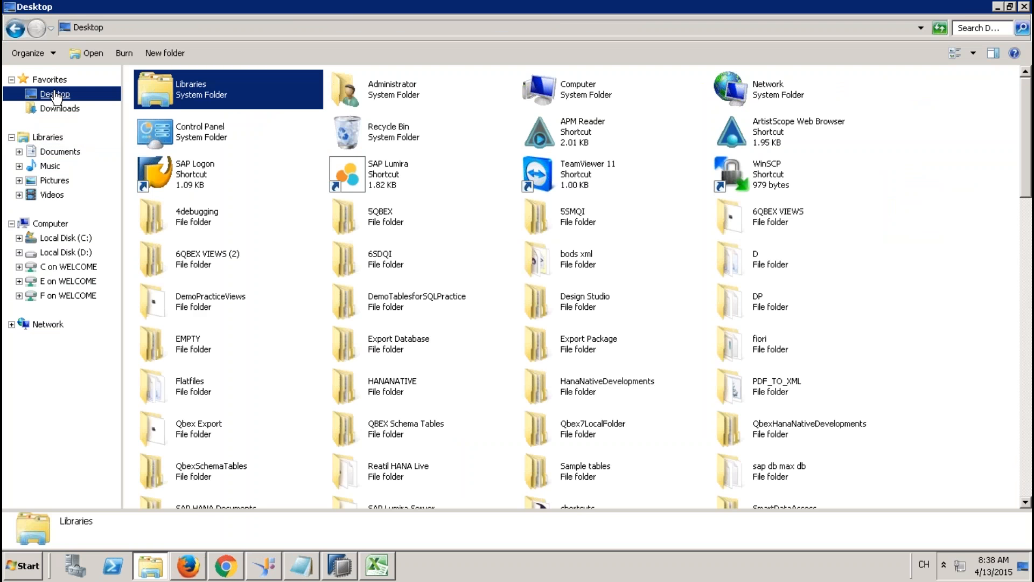
right_click(295, 212)
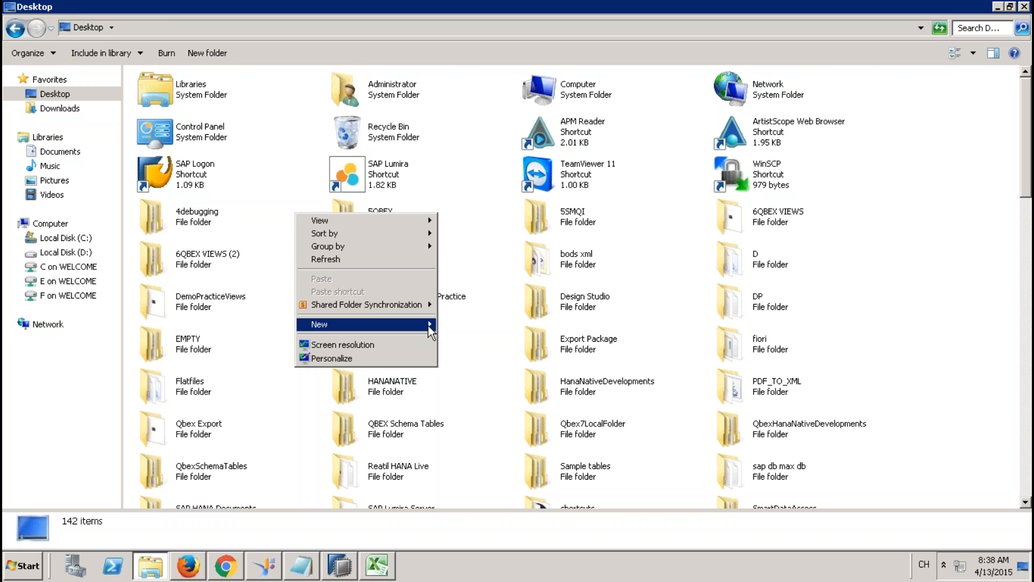
mouse_move(428, 325)
click(474, 321)
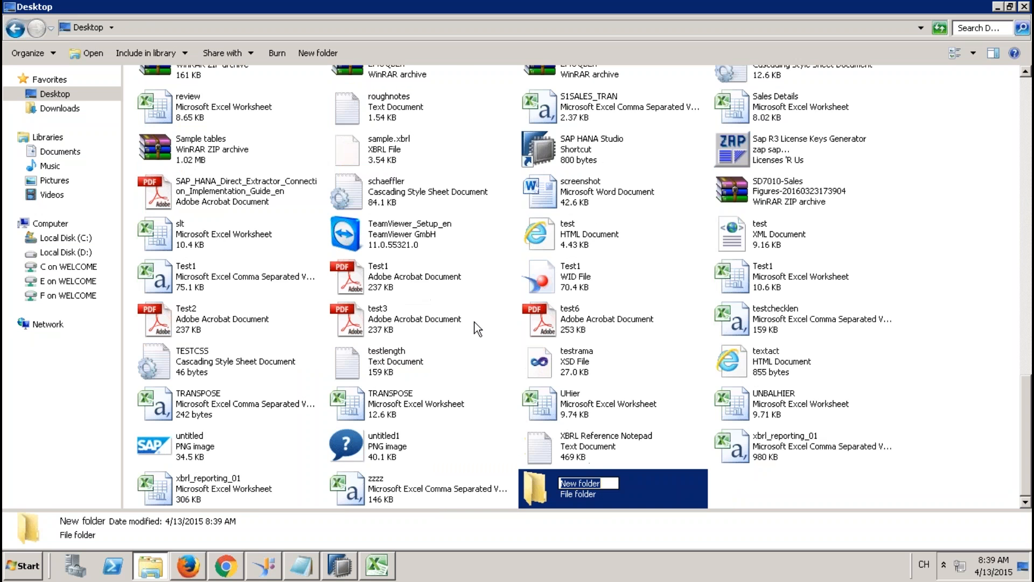
text(CONVERTSQL)
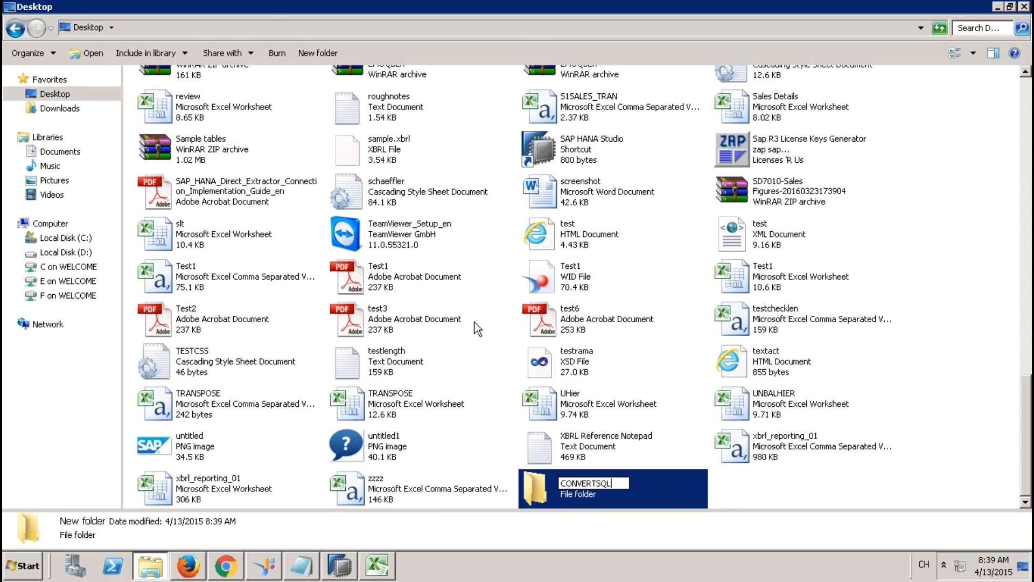
key(Return)
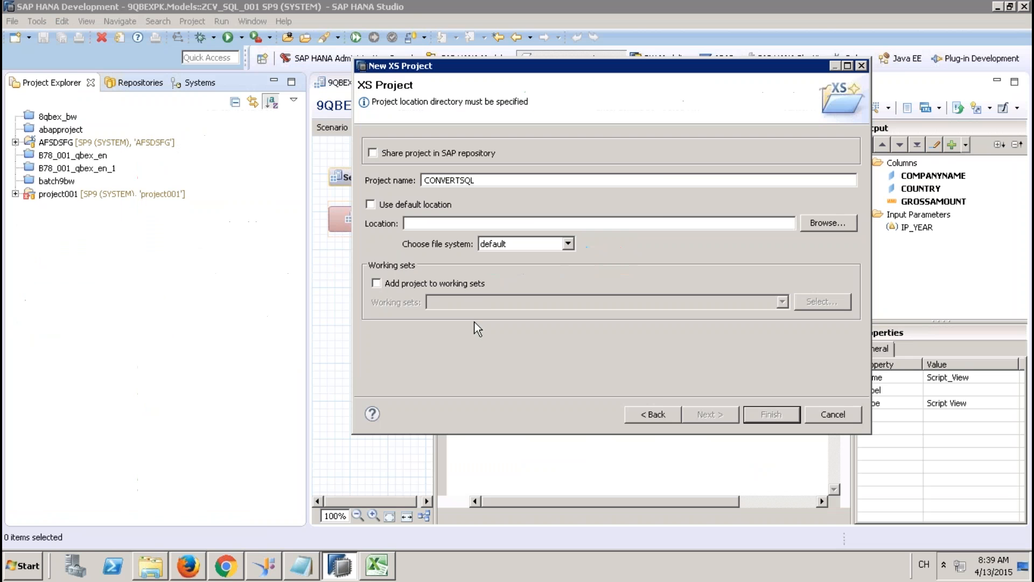
Step: Create the CONVERTSQL XS project with Desktop\CONVERTSQL as its location
click(828, 223)
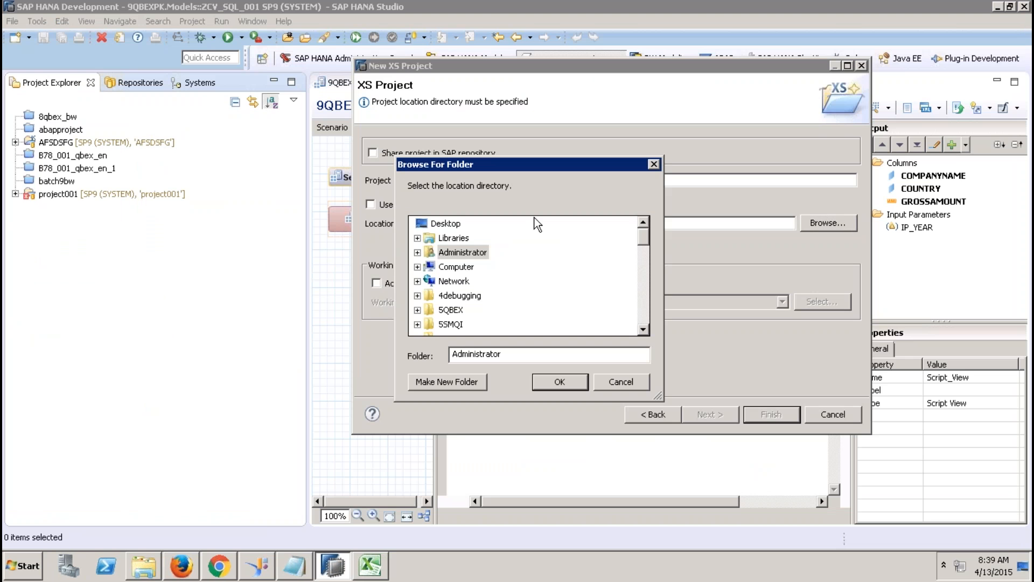
click(445, 223)
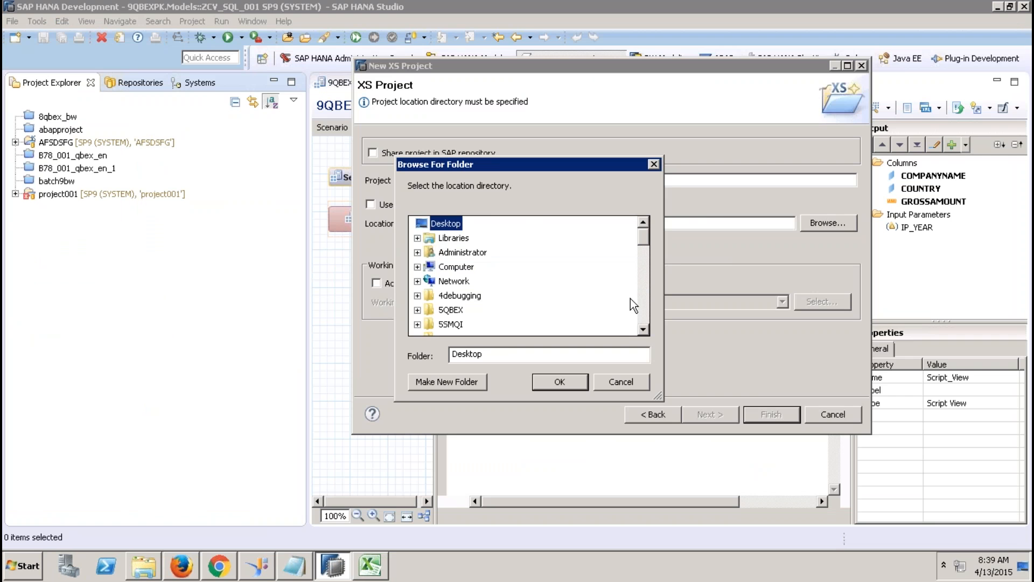
click(642, 308)
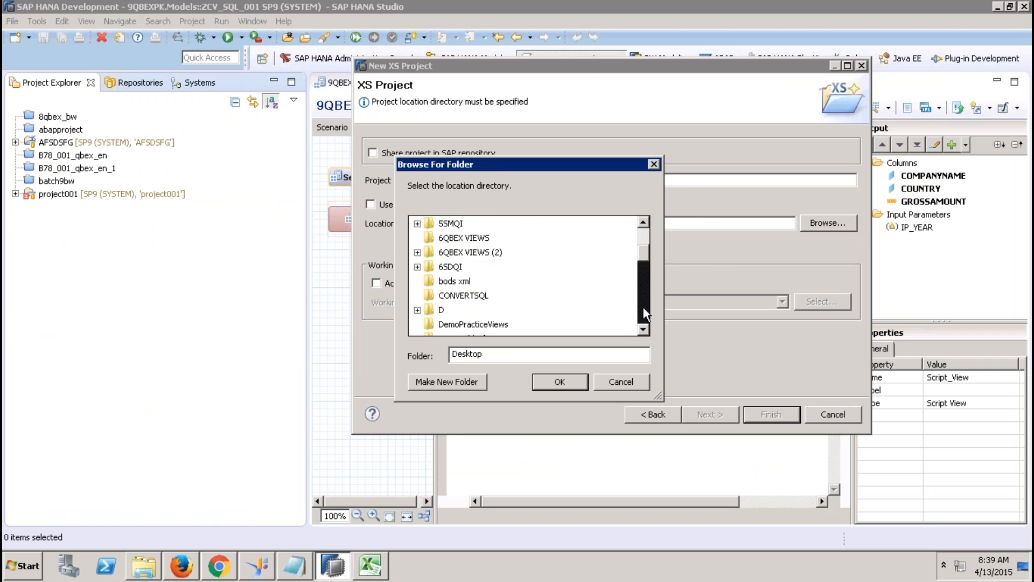
click(463, 295)
click(580, 383)
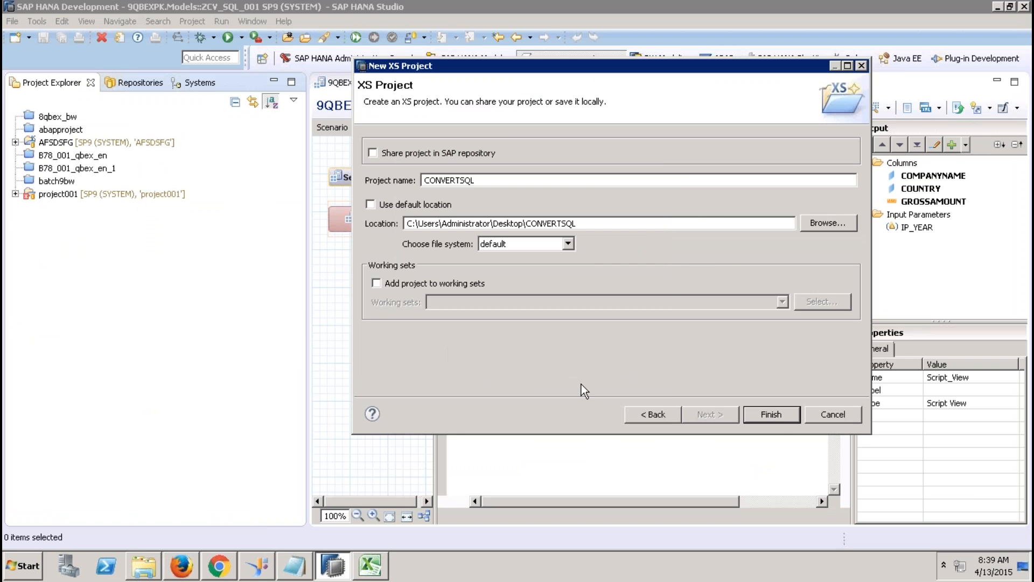
click(780, 415)
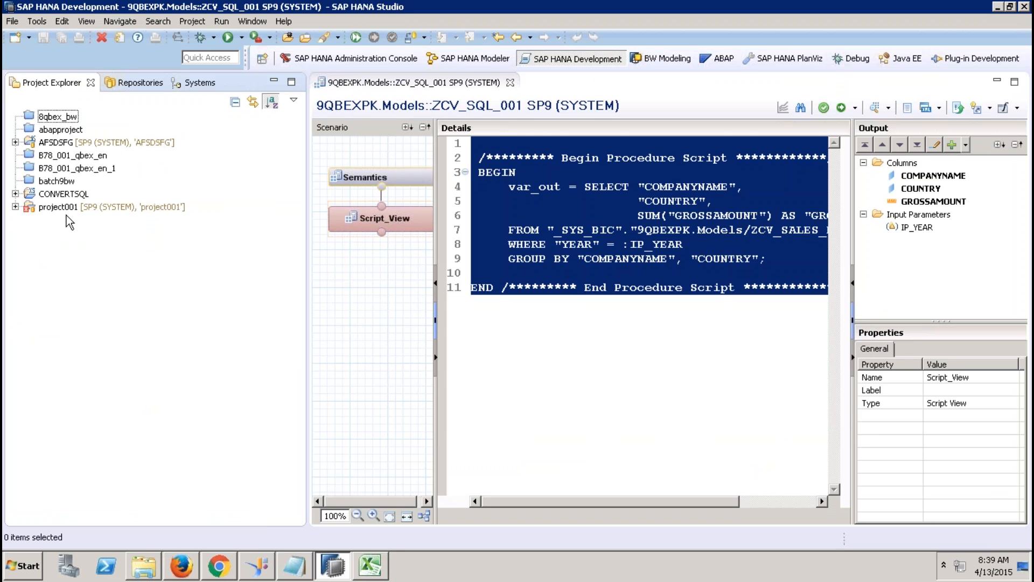
Step: Share the CONVERTSQL project to the SP9 (SYSTEM) repository via Team > Share Project
click(67, 198)
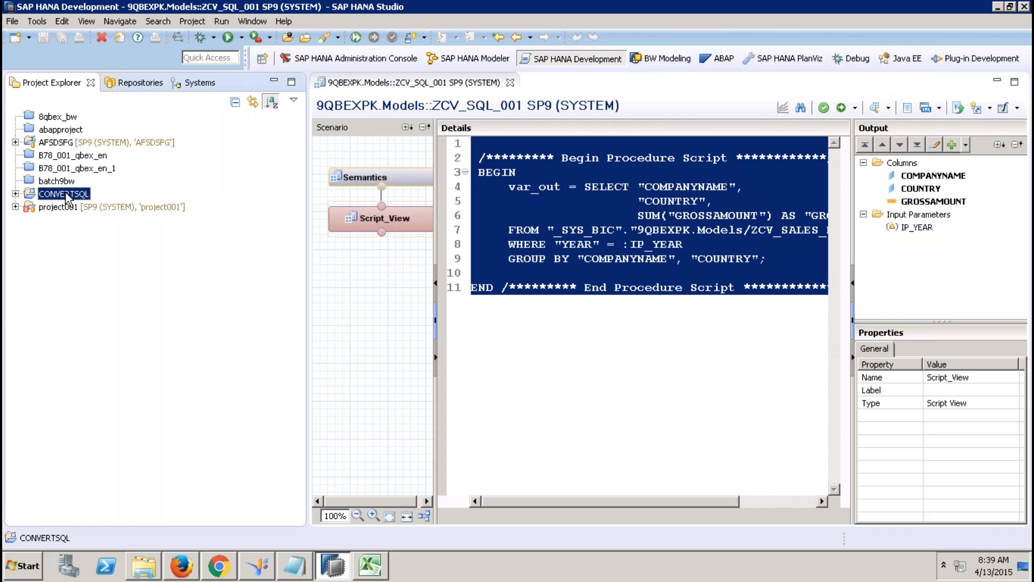
right_click(67, 198)
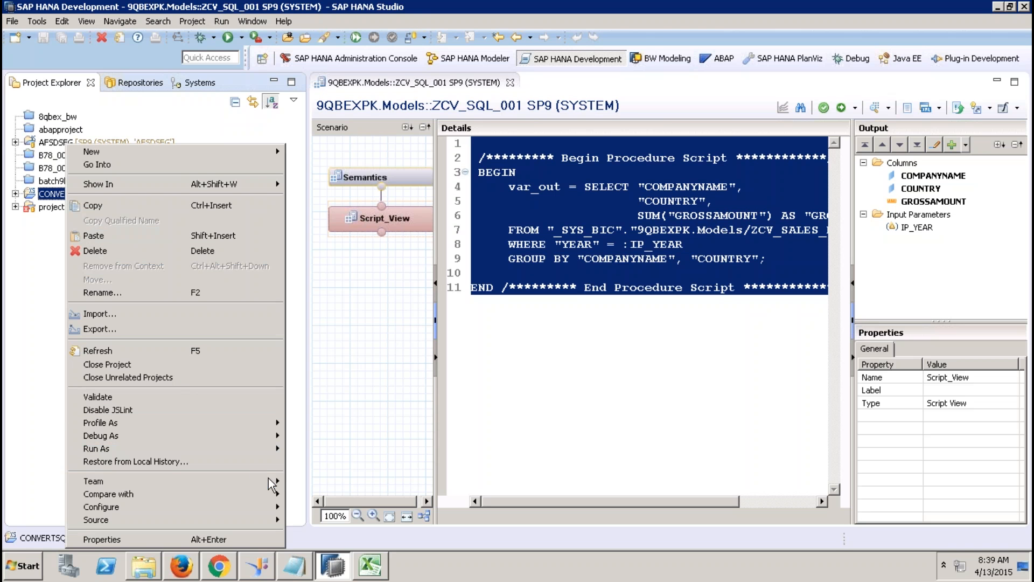
mouse_move(264, 481)
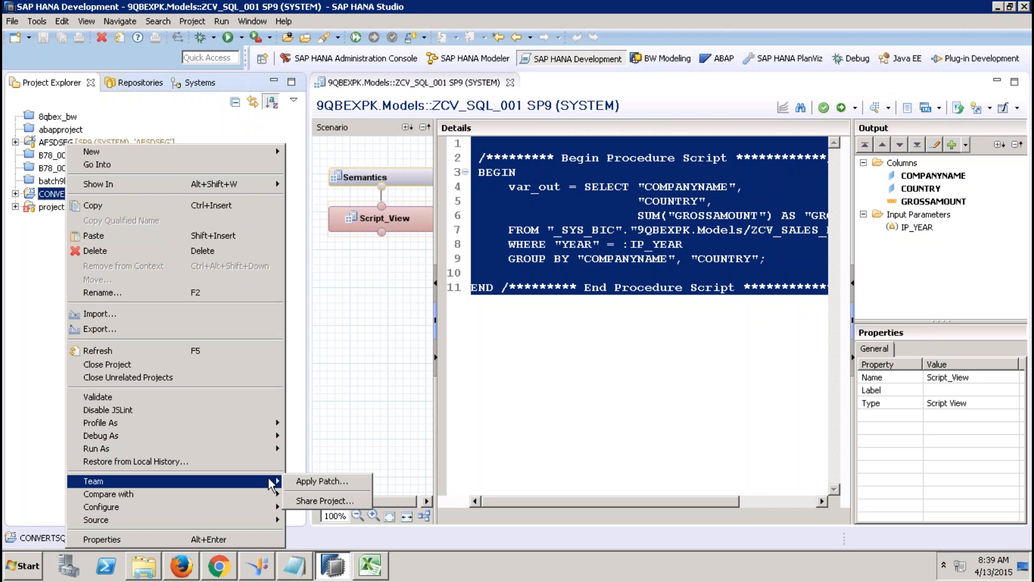
click(339, 499)
click(521, 360)
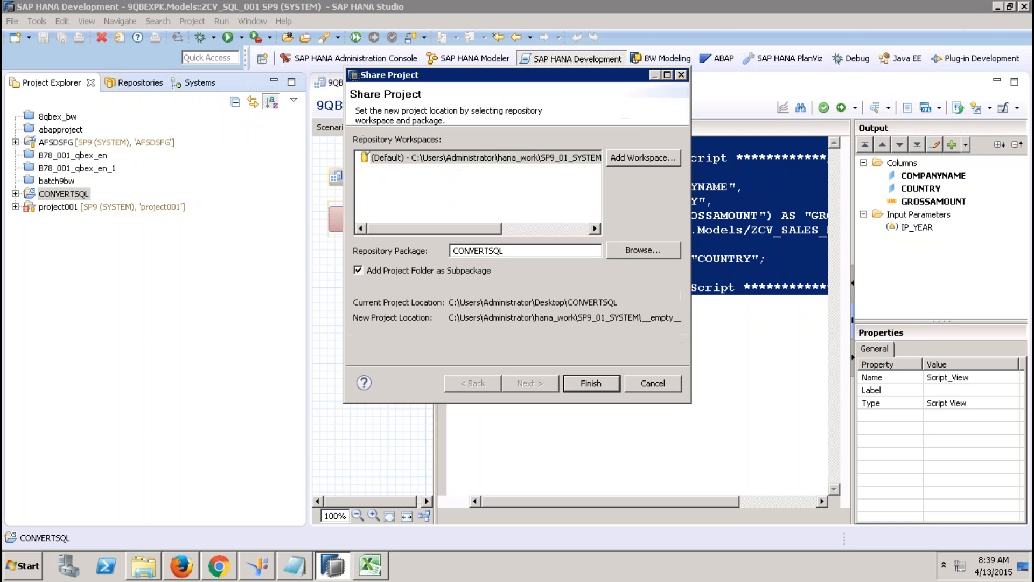
click(591, 384)
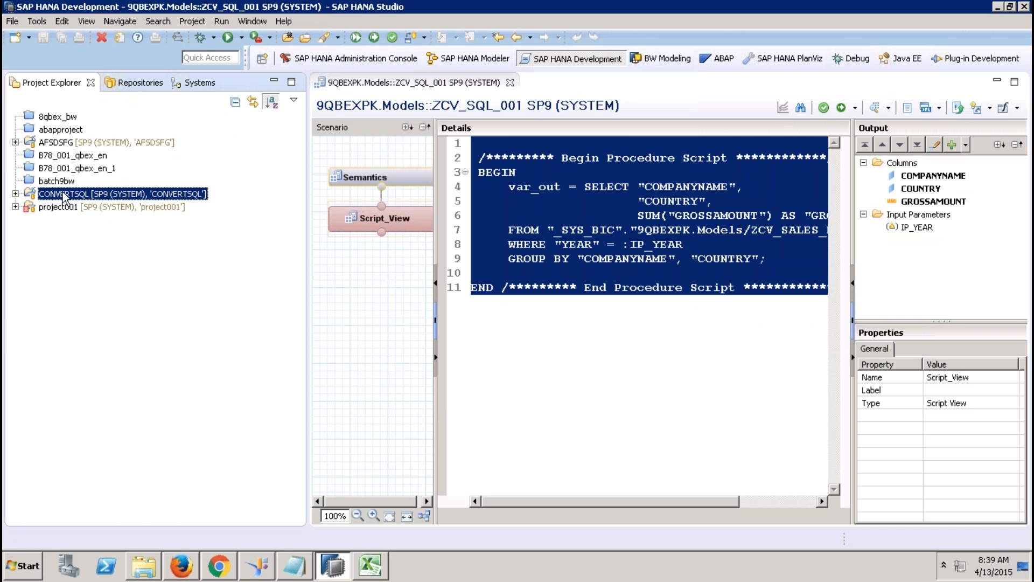
Step: Expand CONVERTSQL's SAP HANA System Library repository content down to the 9QBEXPK package
click(15, 193)
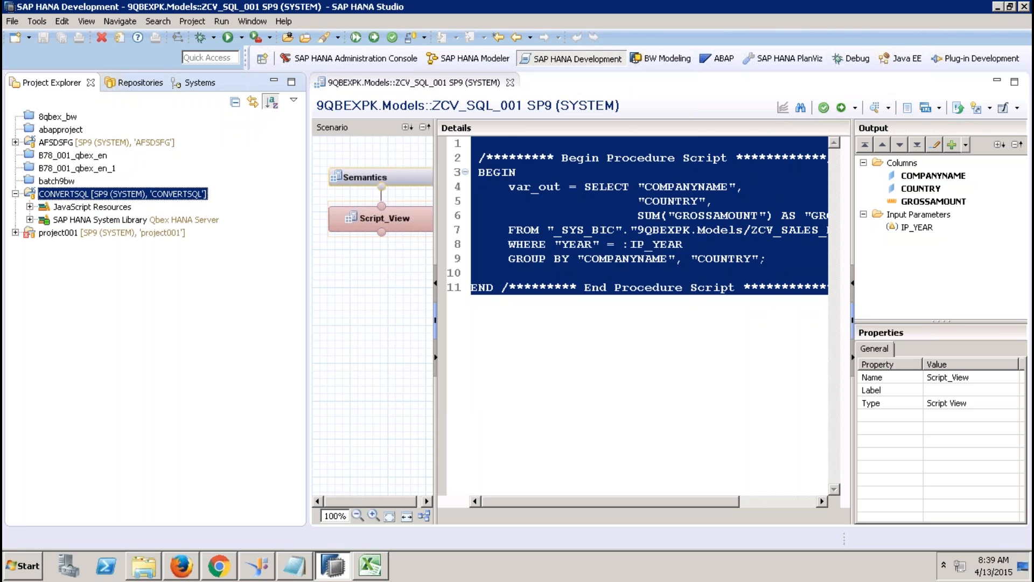
click(107, 220)
click(30, 219)
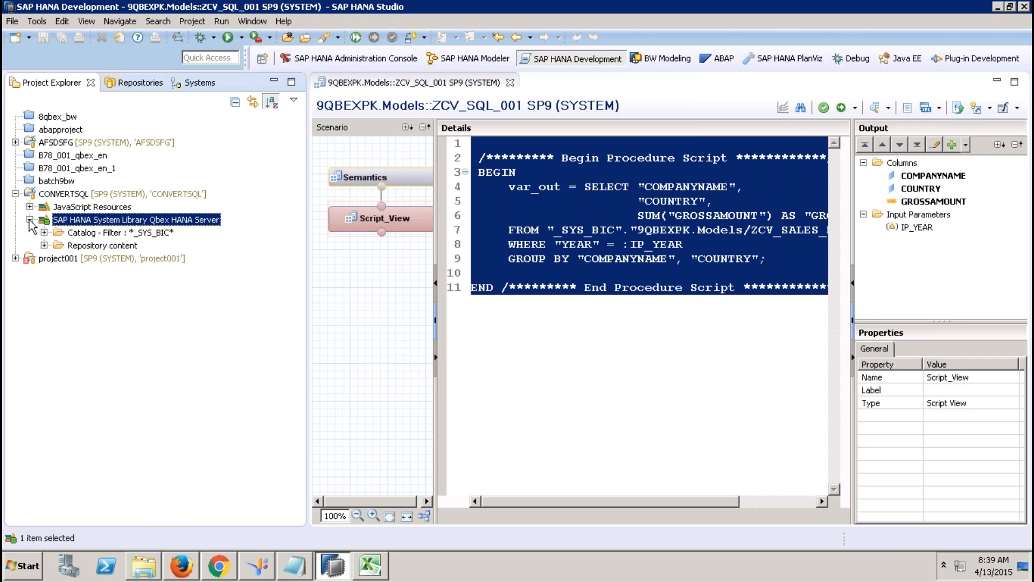
click(44, 245)
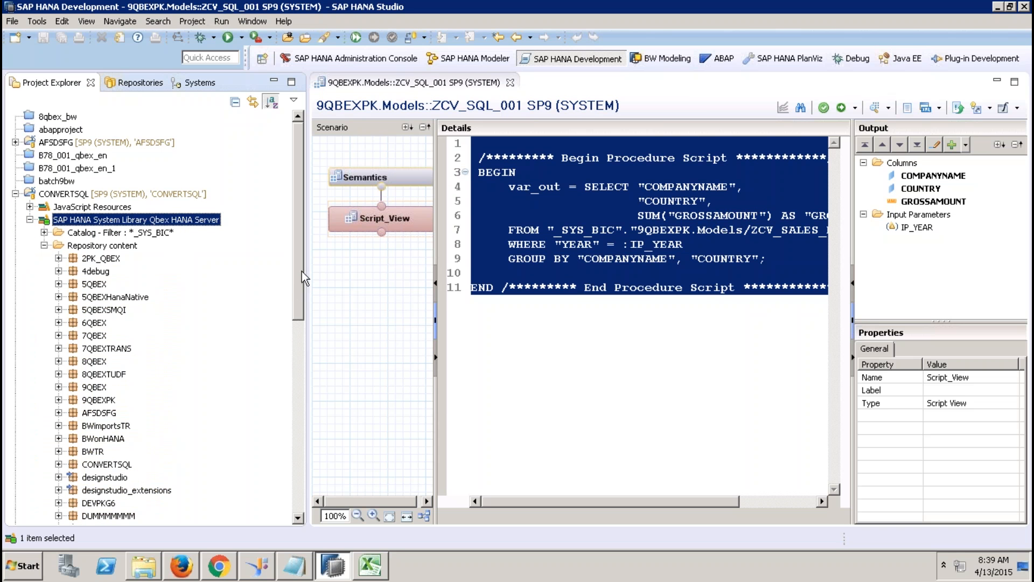
drag(300, 270, 287, 410)
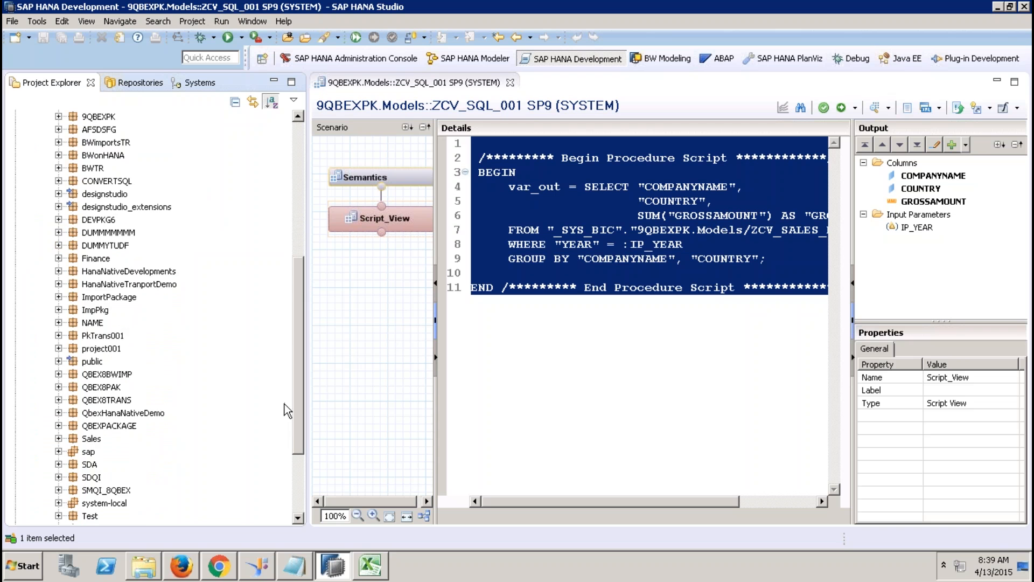
scroll(283, 402, up, 4)
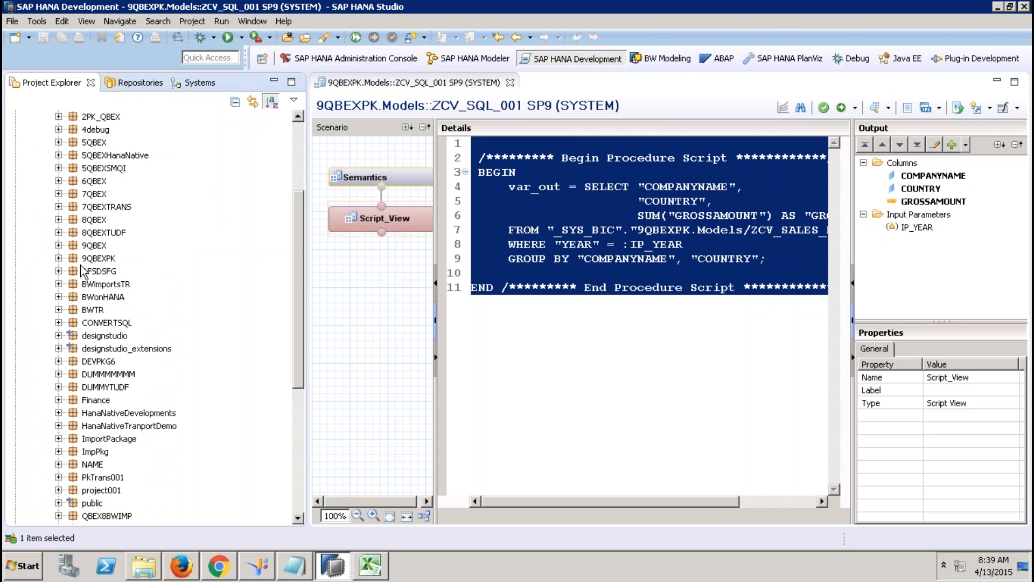
click(58, 259)
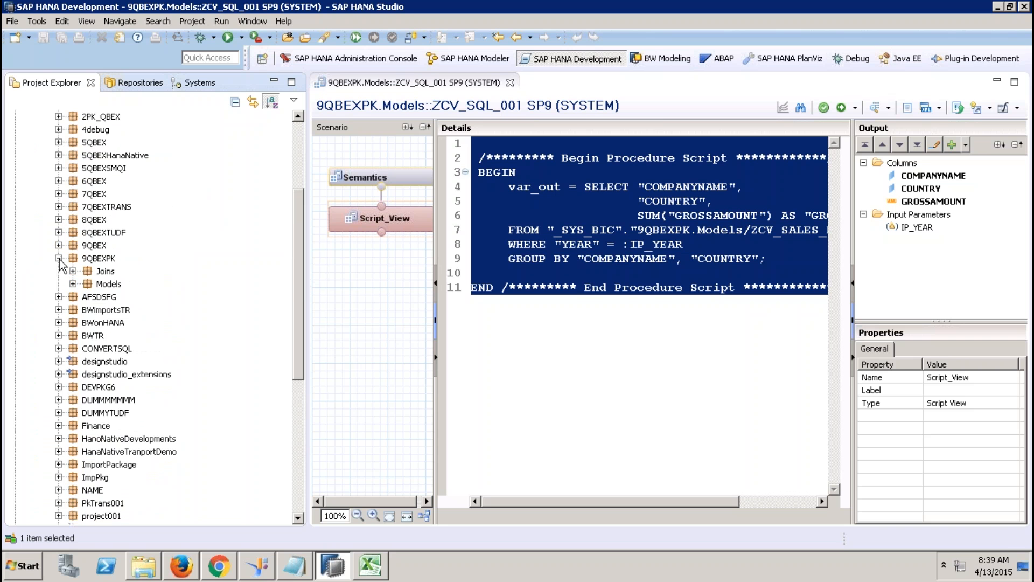
Step: Close the script editor and open ZCV_SQL_001.calculationview from 9QBEXPK Models
click(510, 83)
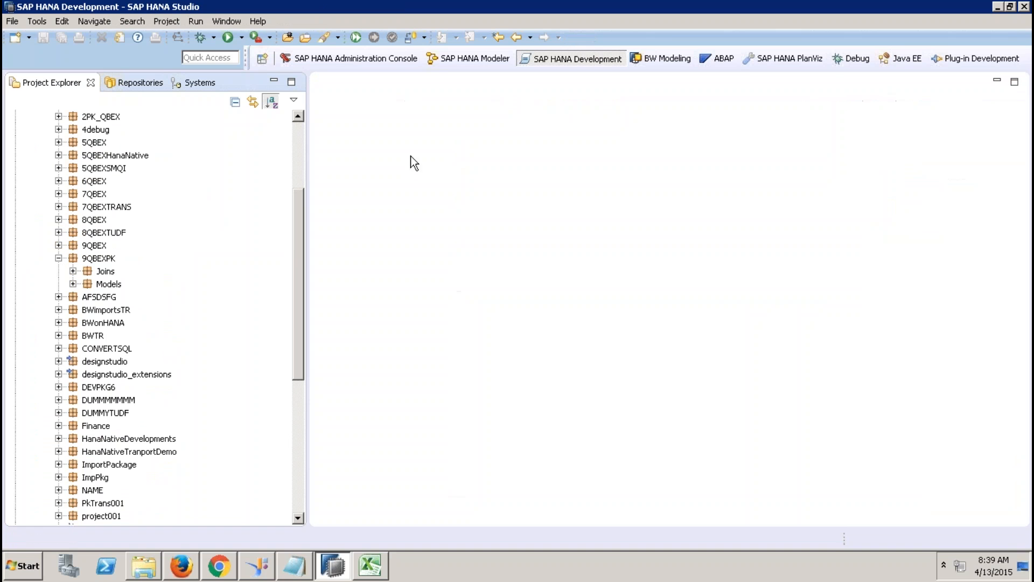
click(72, 284)
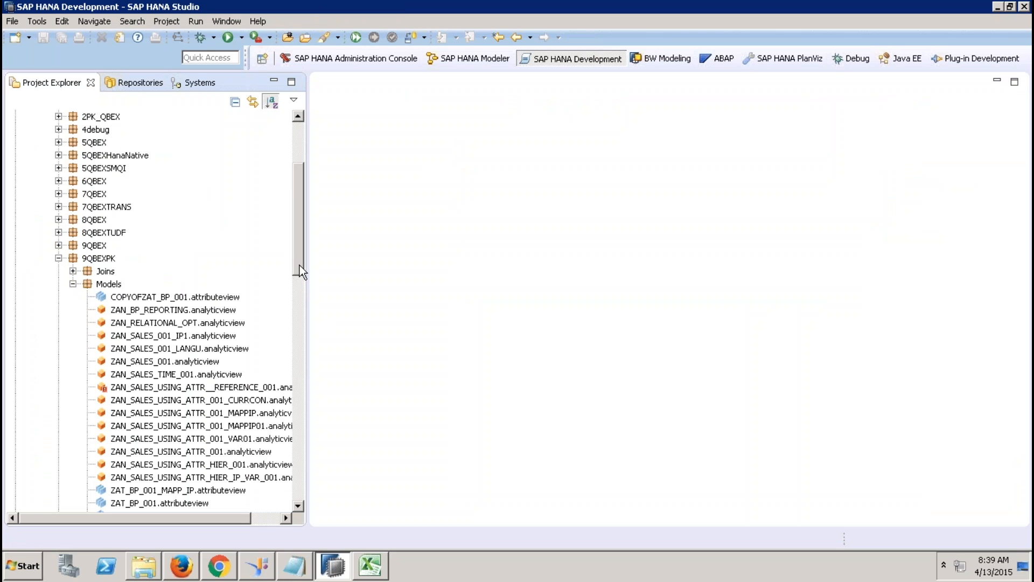
drag(299, 258, 293, 372)
double_click(175, 361)
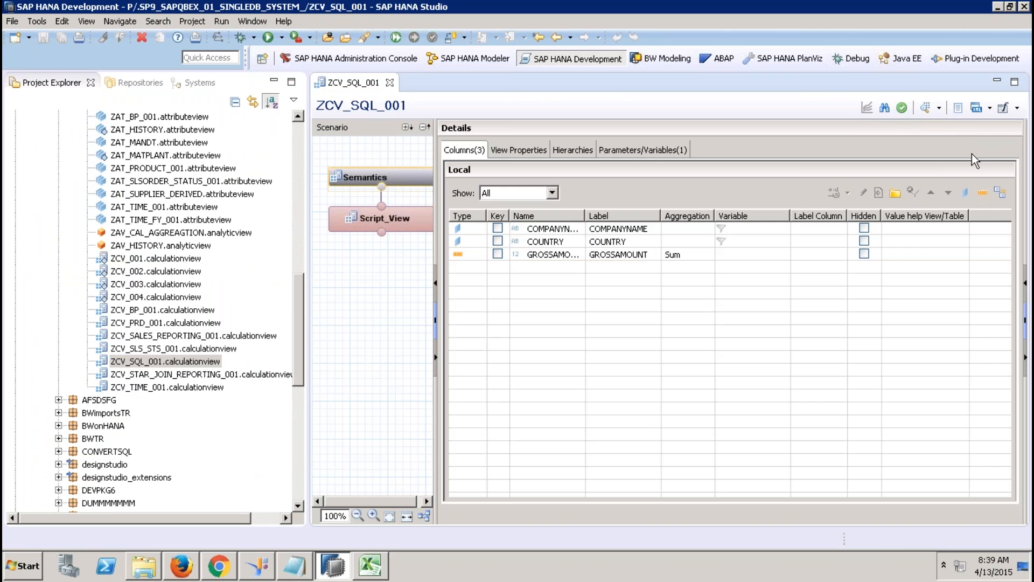
Step: Save ZCV_SQL_001 as a graphical calculation view, renaming it ZCV_SQL_GRAPHICAL_001 without the COPY_1_ prefix
click(1017, 107)
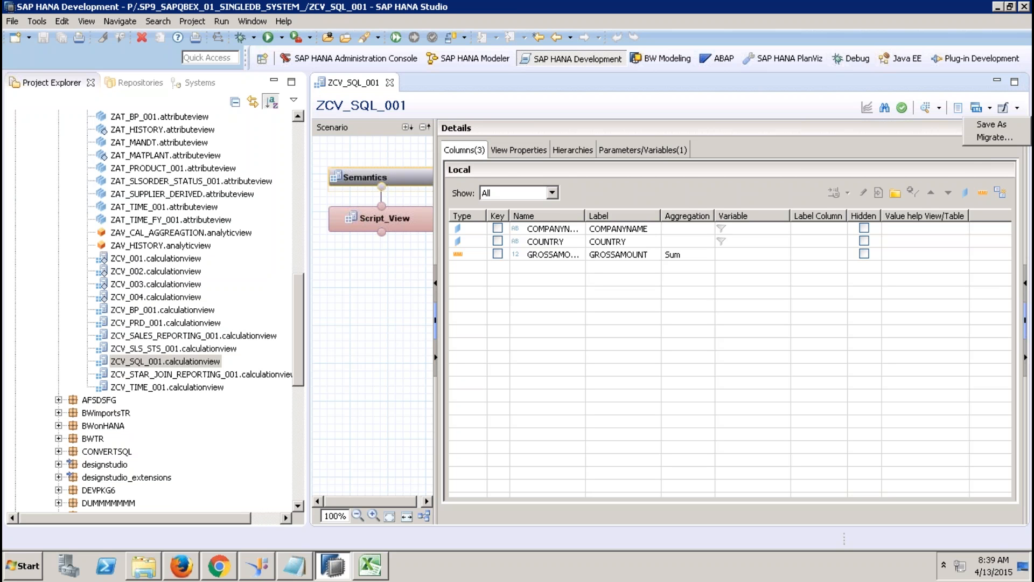
click(991, 124)
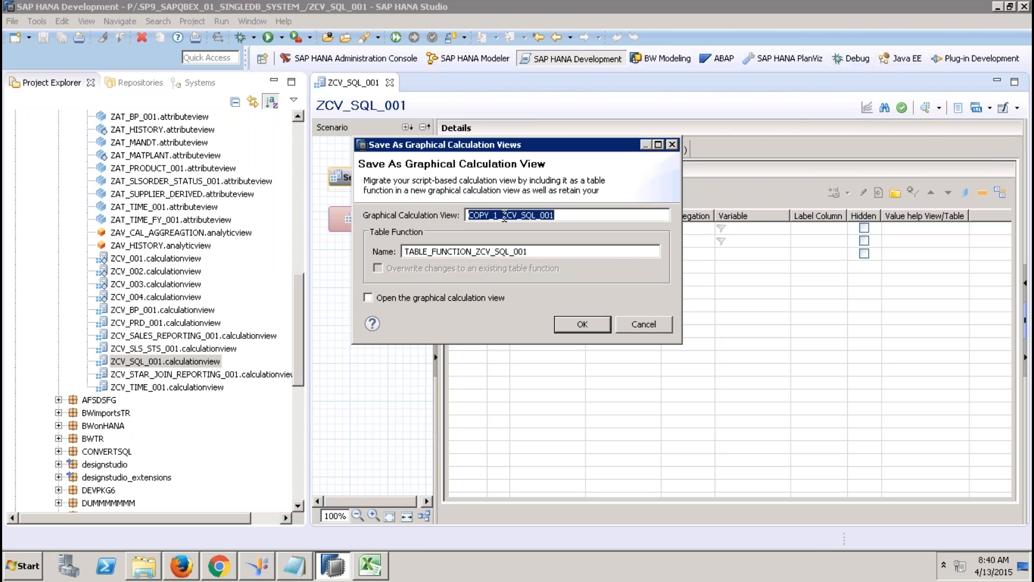
drag(504, 215, 444, 210)
key(BackSpace)
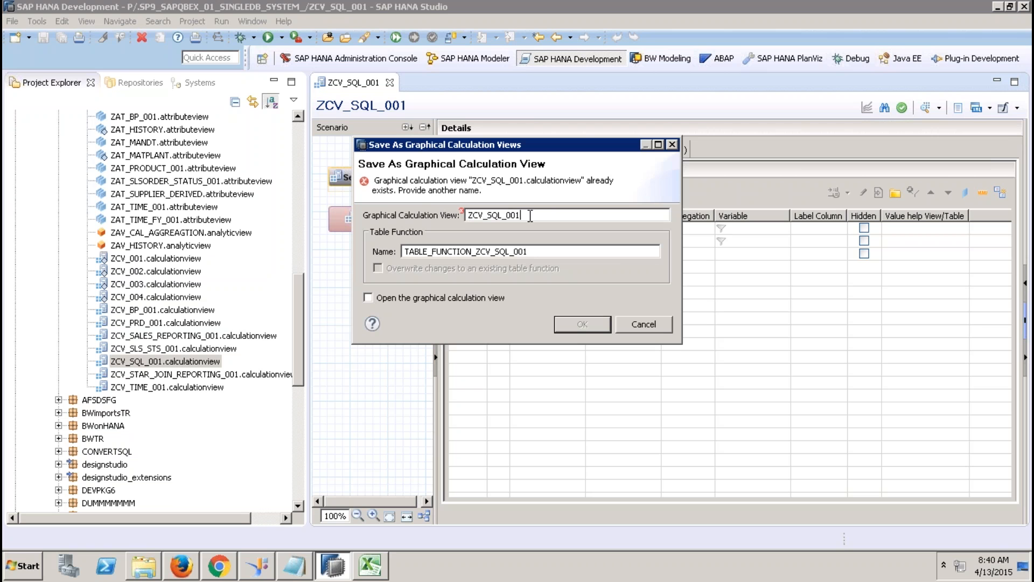
text(GRAPHIC)
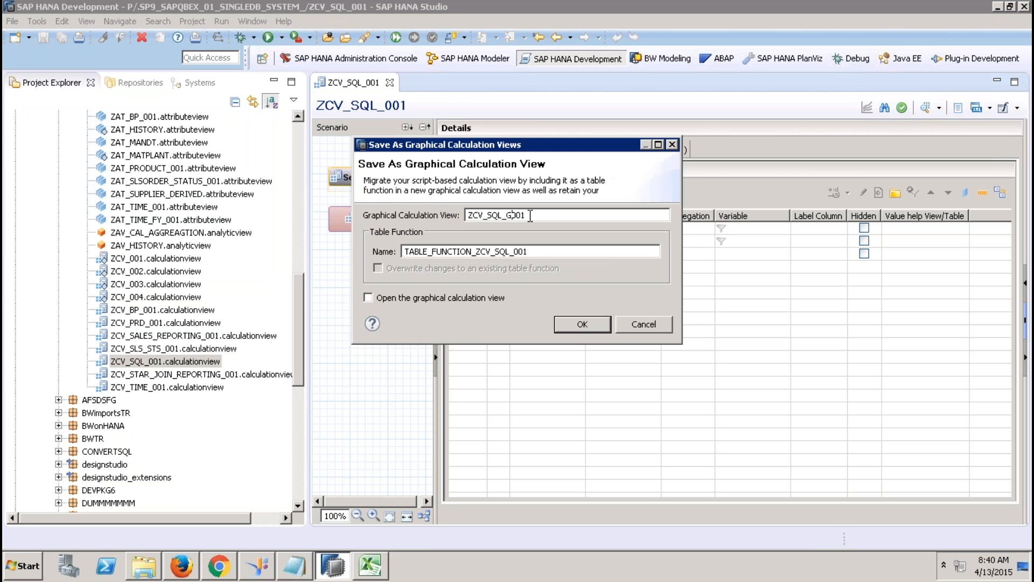
text(AL_)
Step: Review the table function name and confirm the graphical calculation view conversion
click(541, 250)
drag(497, 248, 442, 250)
click(407, 251)
click(573, 325)
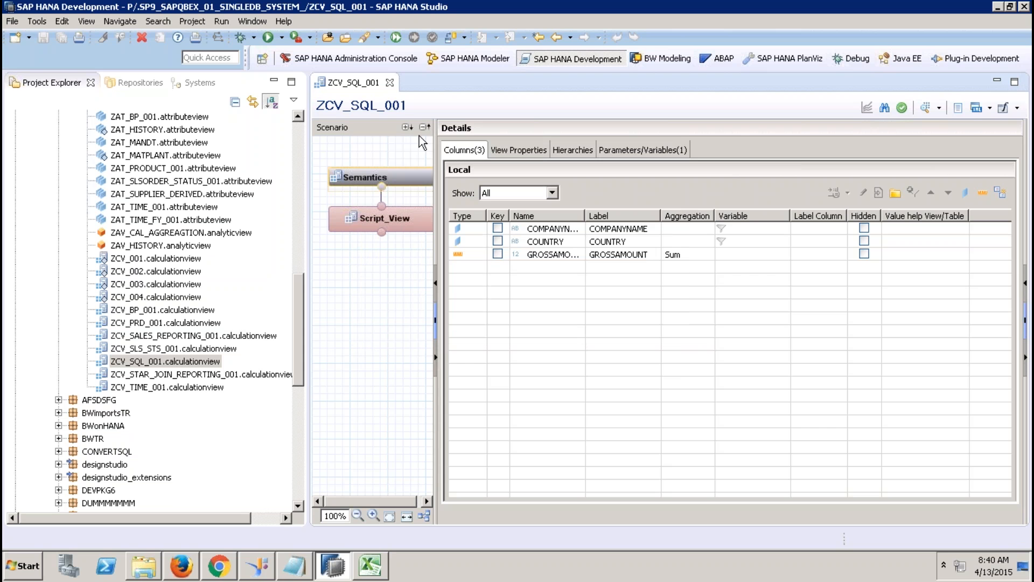
Step: Close the ZCV_SQL_001 editor and refresh the Models folder to list TABLE_FUNCTION_ZCV_SQL_001
click(389, 82)
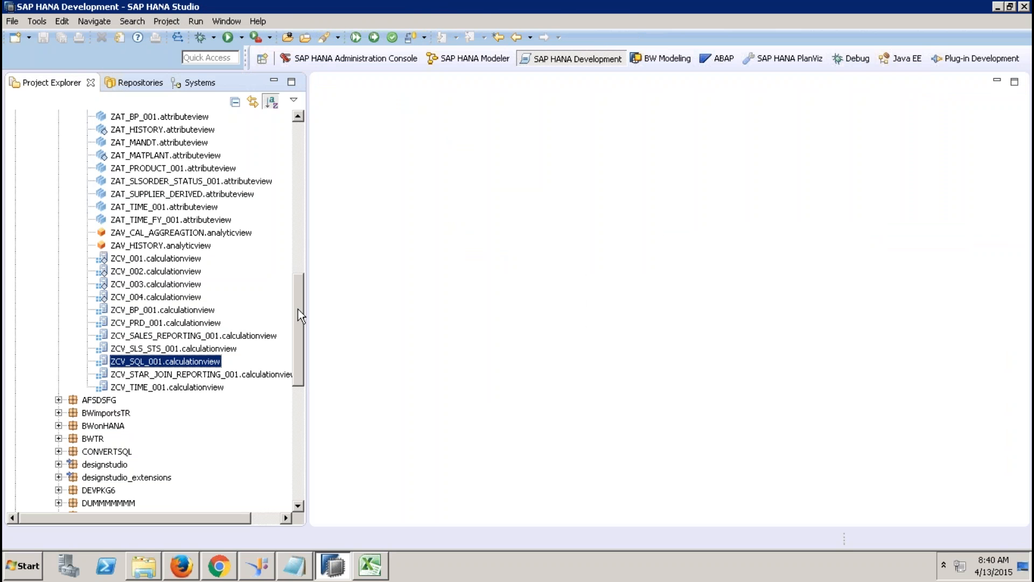
drag(297, 287, 249, 212)
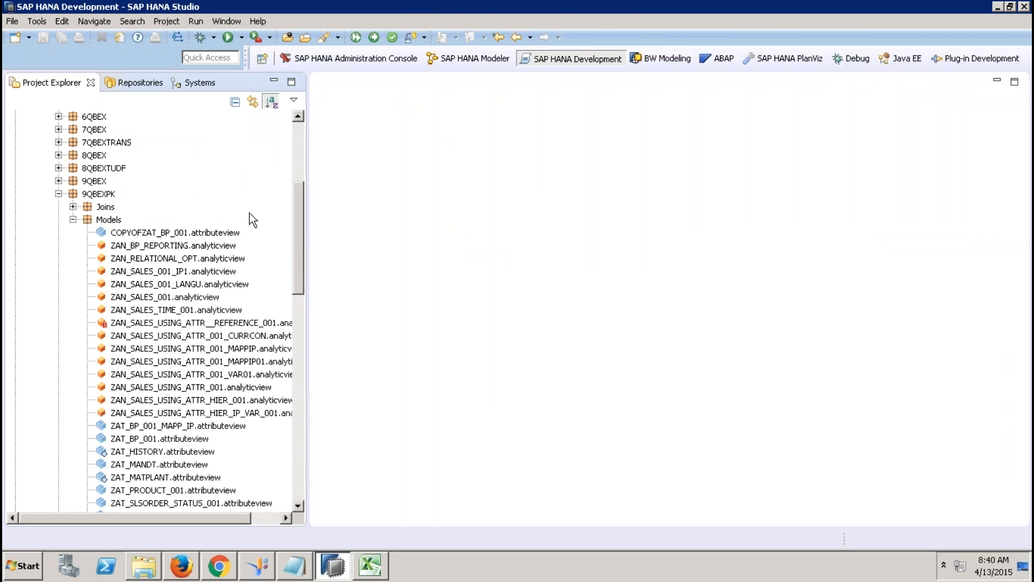
right_click(109, 220)
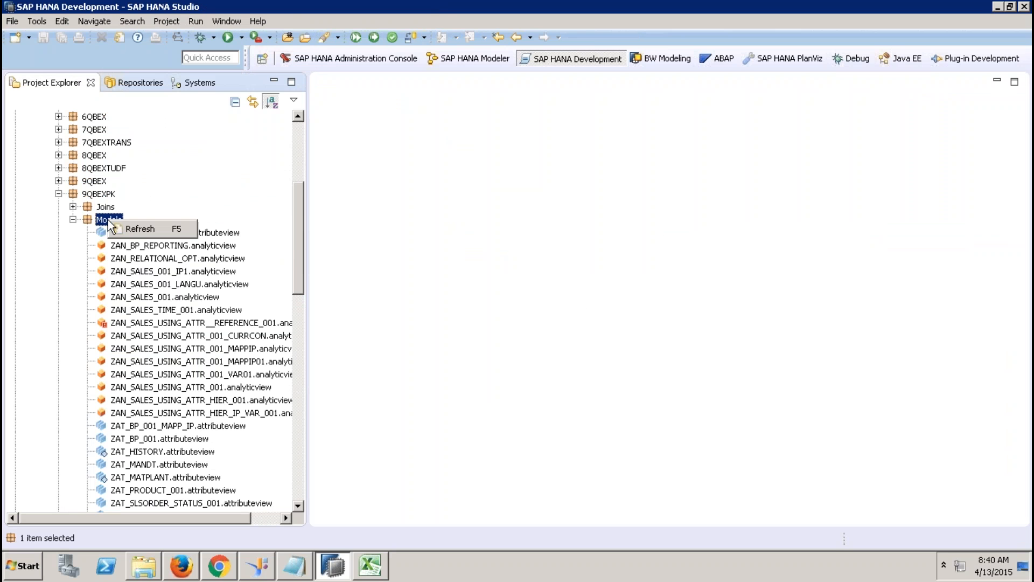
click(144, 229)
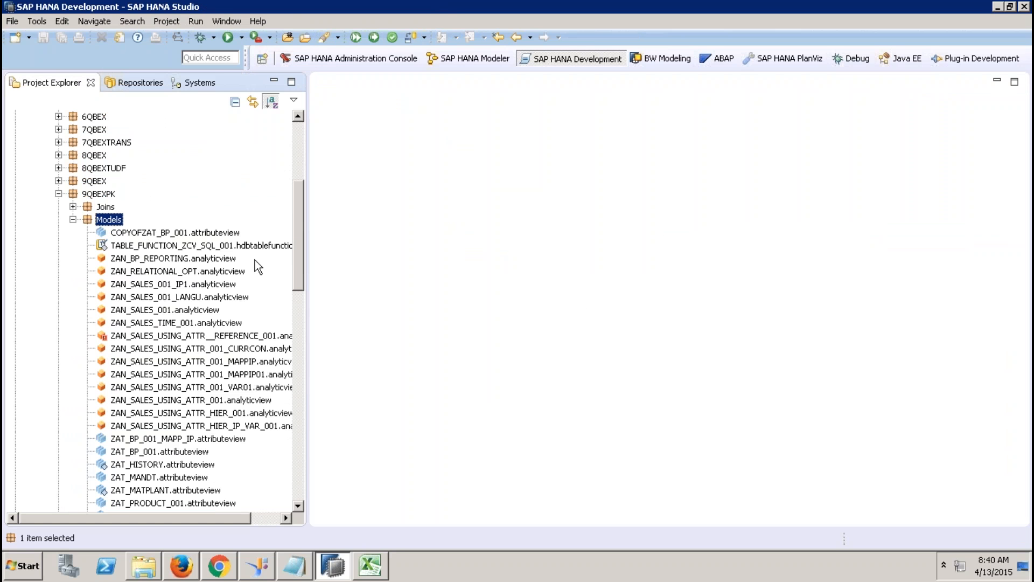
Step: Open TABLE_FUNCTION_ZCV_SQL_001 and review its SELECT statement on lines 9–14 and var_out
double_click(198, 248)
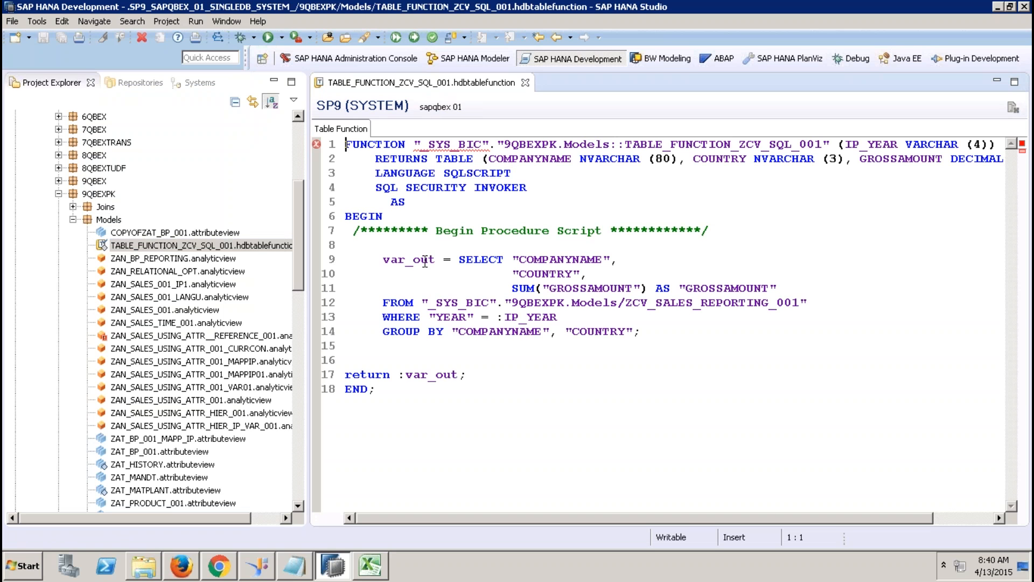
drag(384, 260, 627, 331)
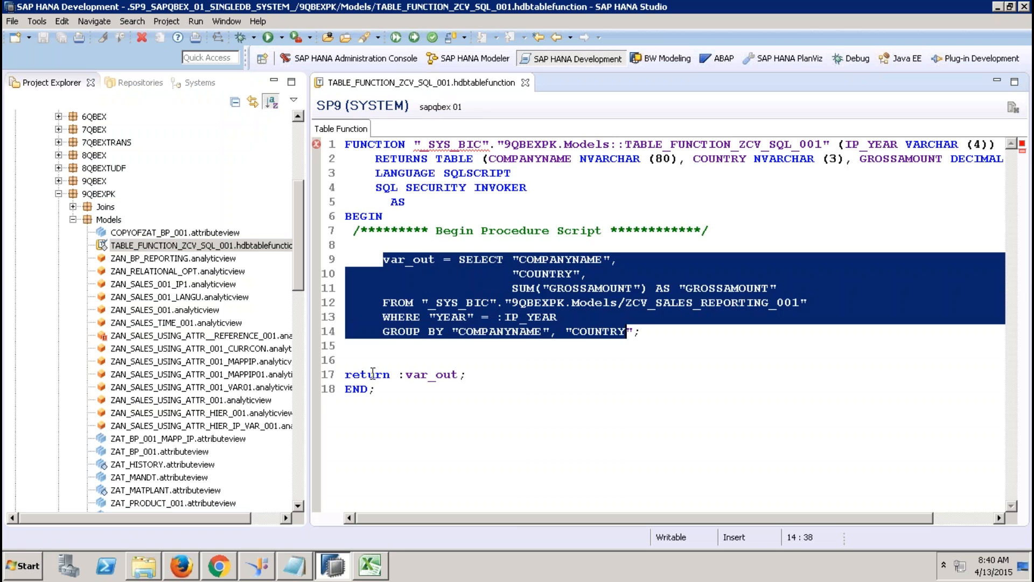
click(373, 373)
click(414, 374)
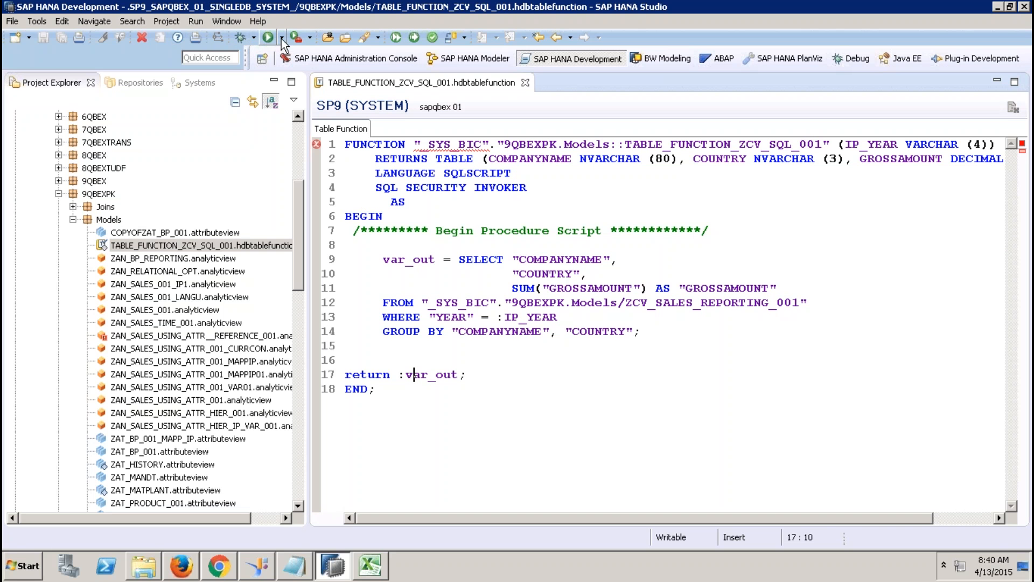
right_click(169, 246)
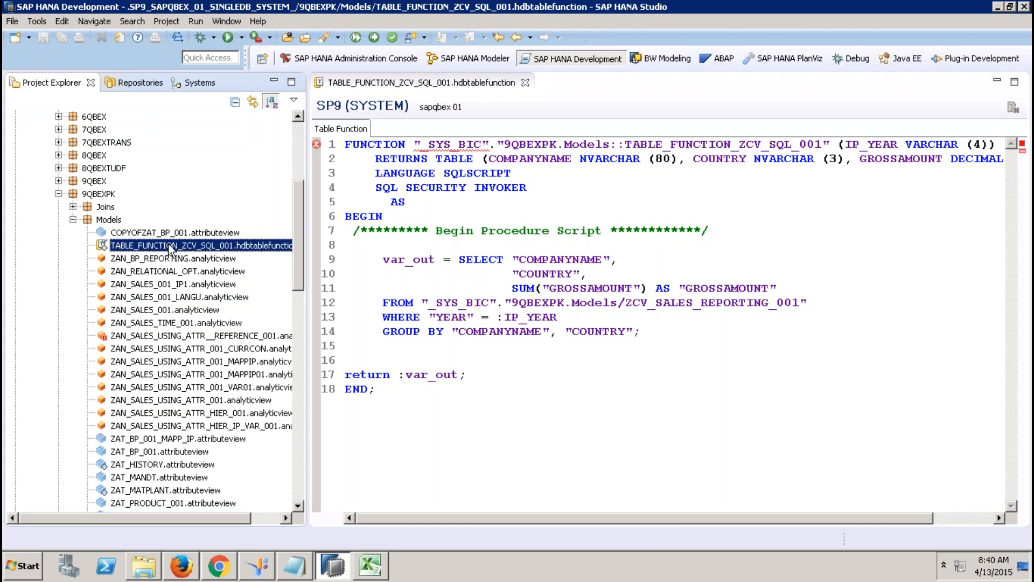
click(359, 277)
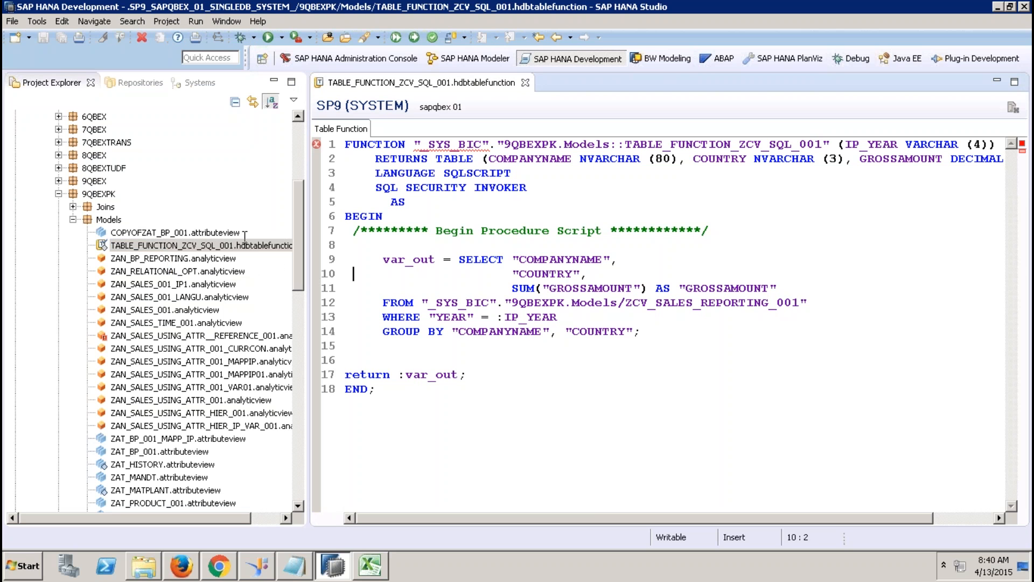
click(202, 244)
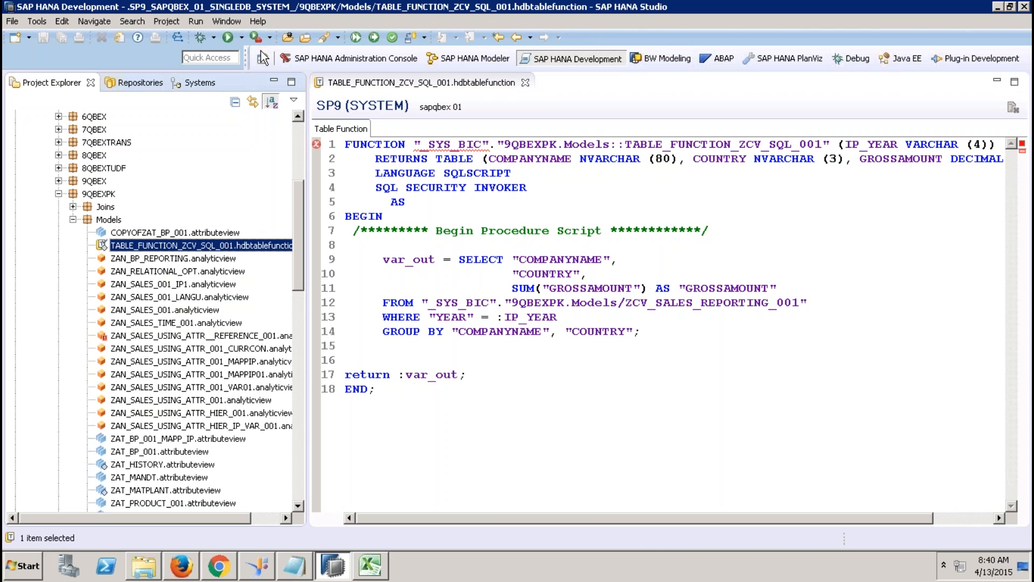
Step: Check the _SYS_BIC error on line 1, activate TABLE_FUNCTION_ZCV_SQL_001, and close its editor
click(376, 38)
mouse_move(476, 143)
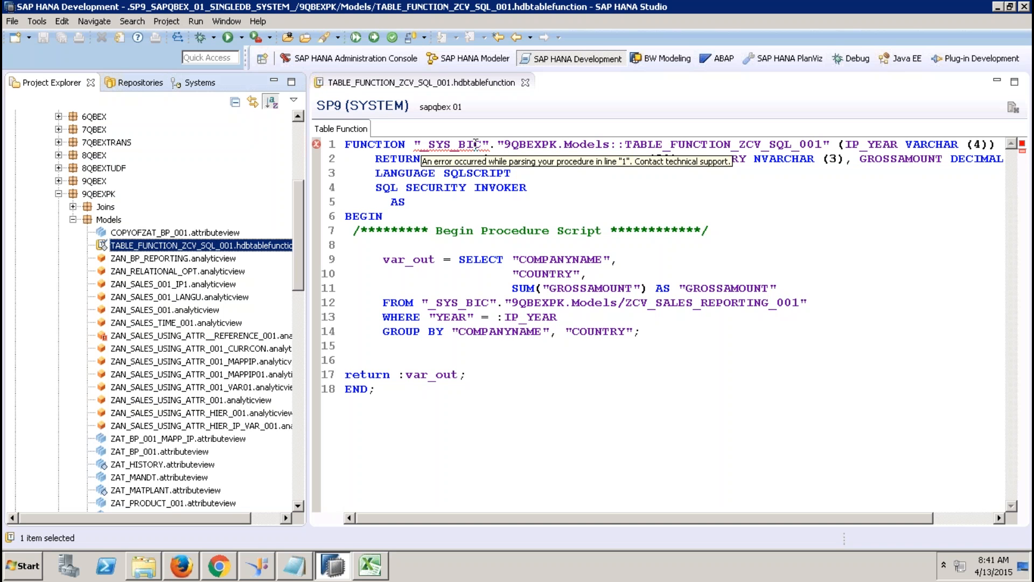
click(437, 145)
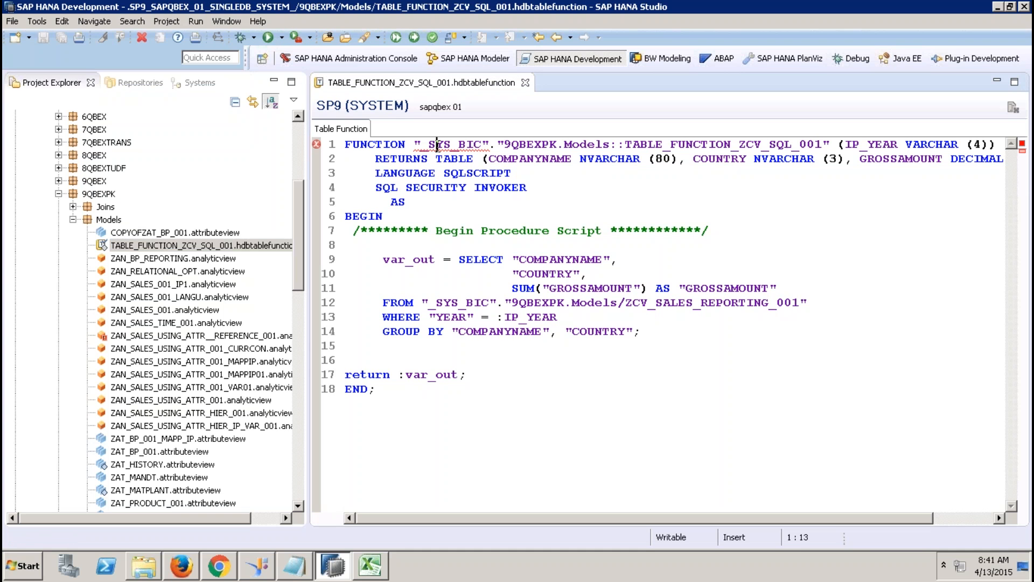
click(470, 146)
drag(489, 146, 416, 144)
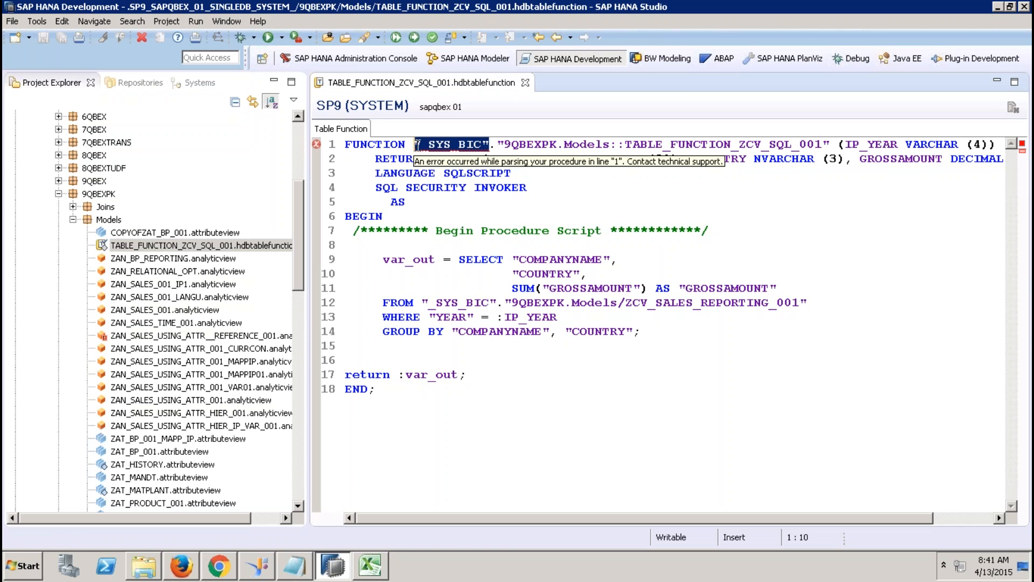
click(414, 37)
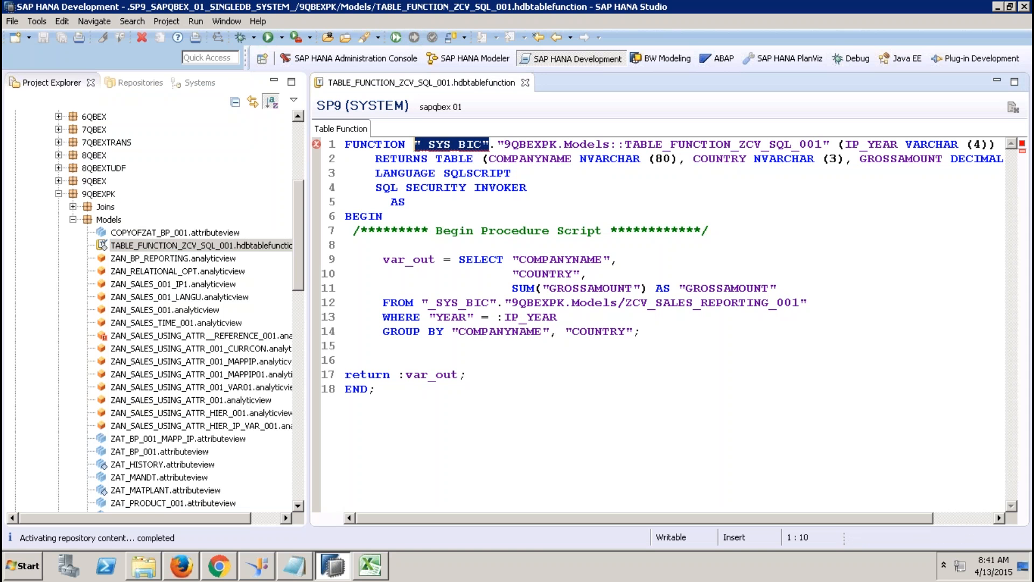
click(525, 82)
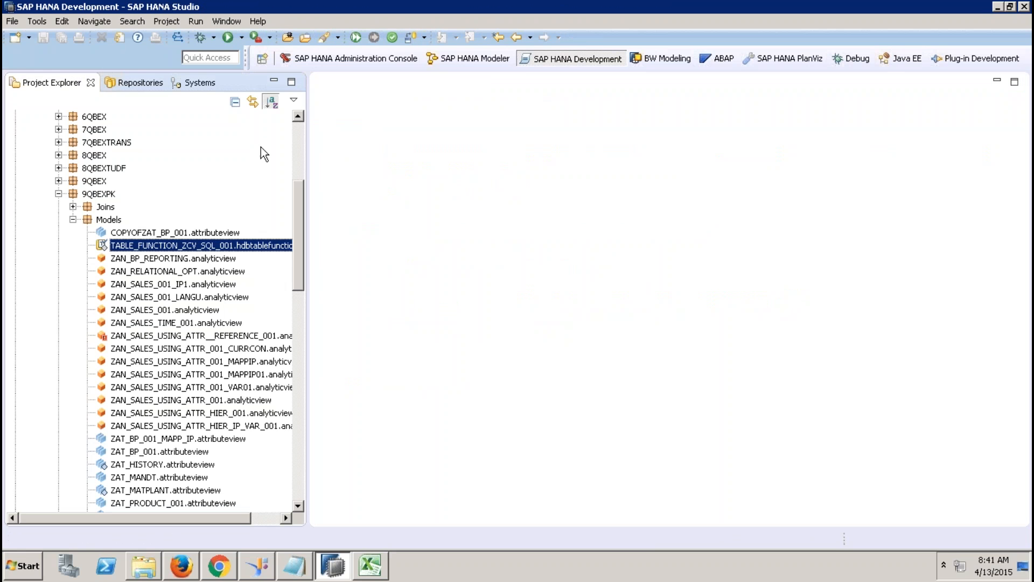
Step: Refresh Models, activate ZCV_SQL_GRAPHICAL_001, close it, and switch to the SAP HANA Modeler perspective
right_click(107, 222)
click(136, 230)
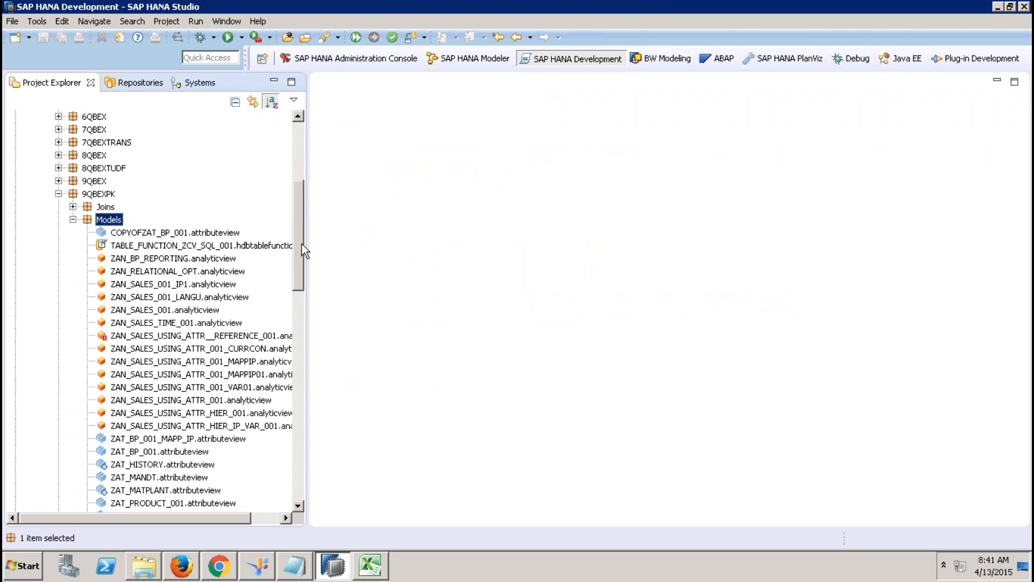
drag(302, 244, 299, 324)
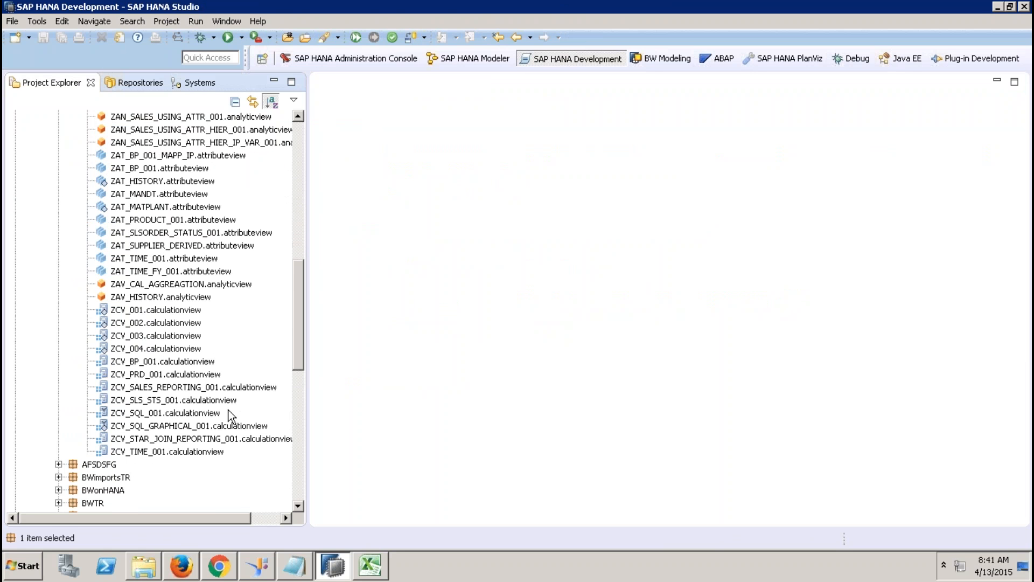
double_click(199, 426)
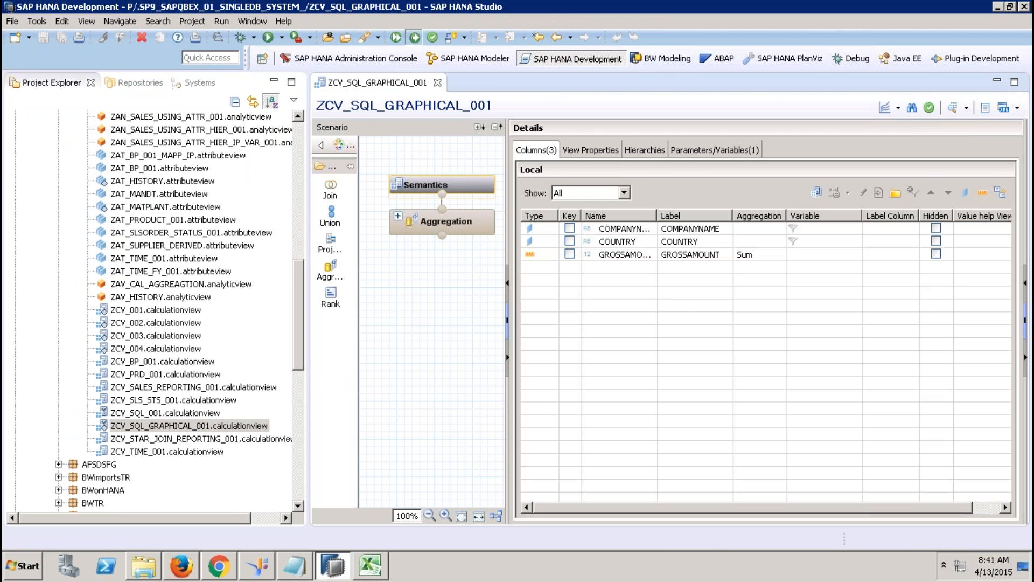
click(411, 40)
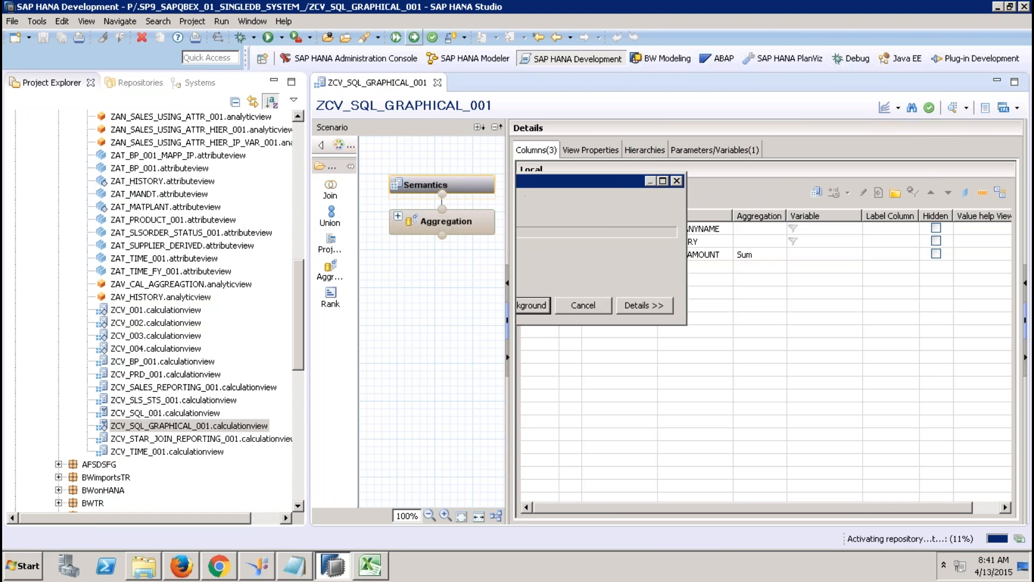
click(438, 82)
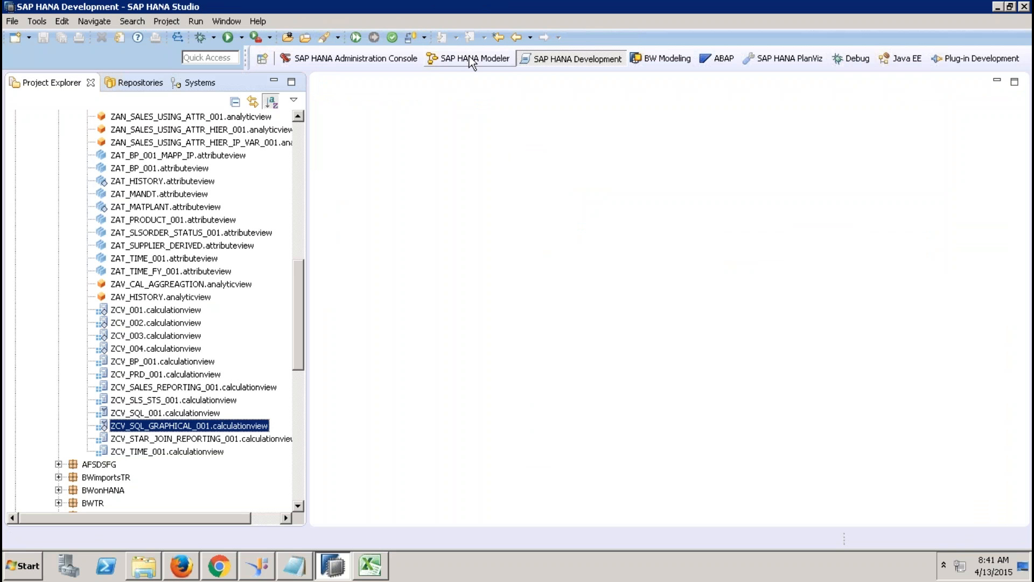
click(471, 57)
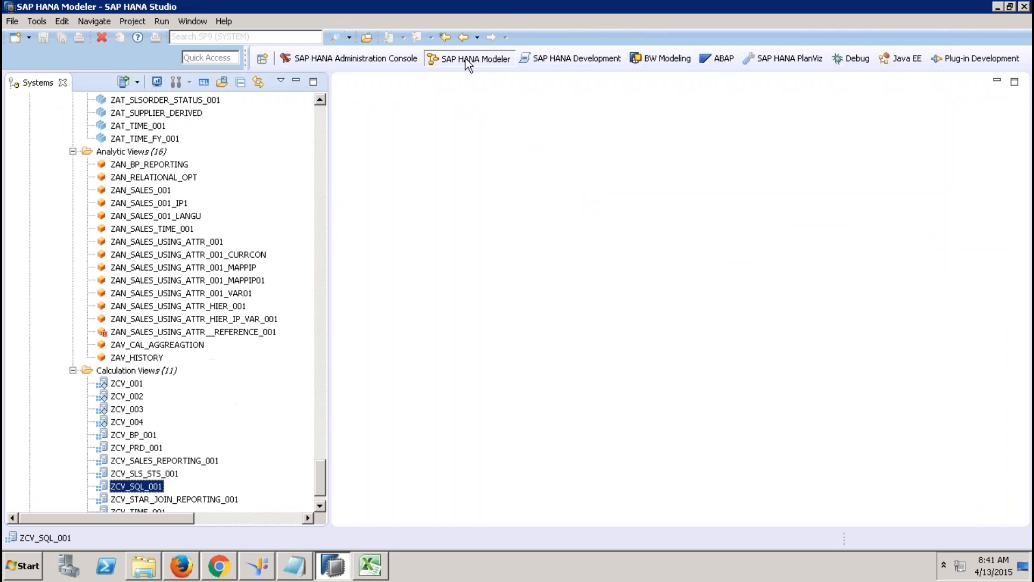
Step: Refresh the Calculation Views folder so it lists 12 views
click(141, 374)
right_click(141, 374)
click(178, 441)
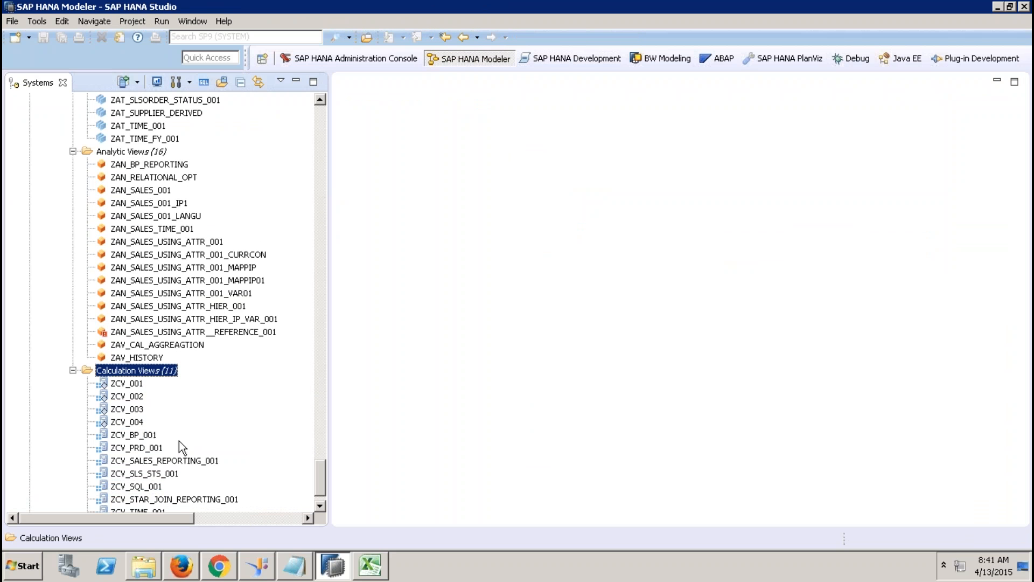
drag(321, 467, 321, 490)
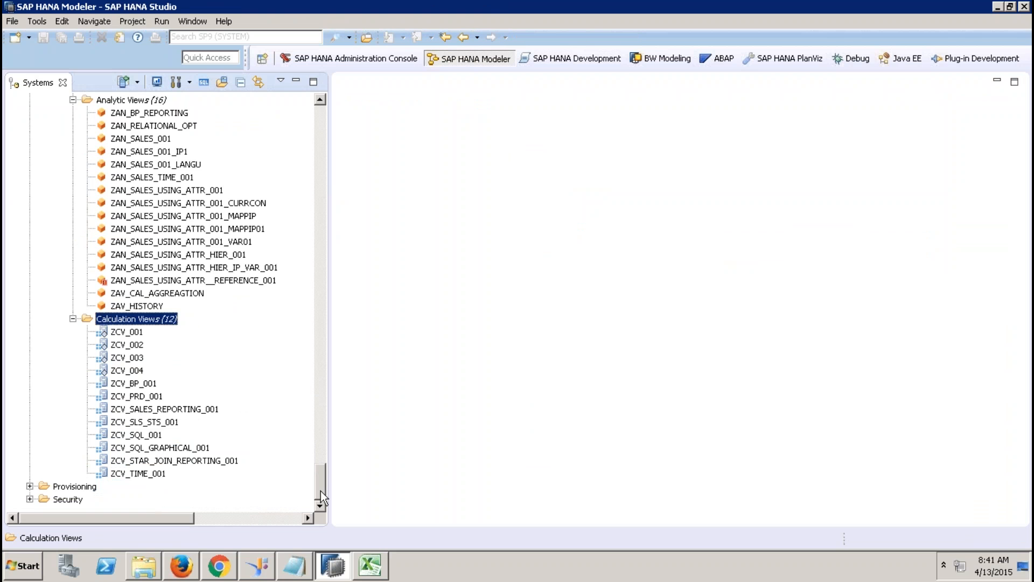
Step: Open ZCV_SQL_GRAPHICAL_001 maximized and inspect its Aggregation node's table function input
double_click(145, 448)
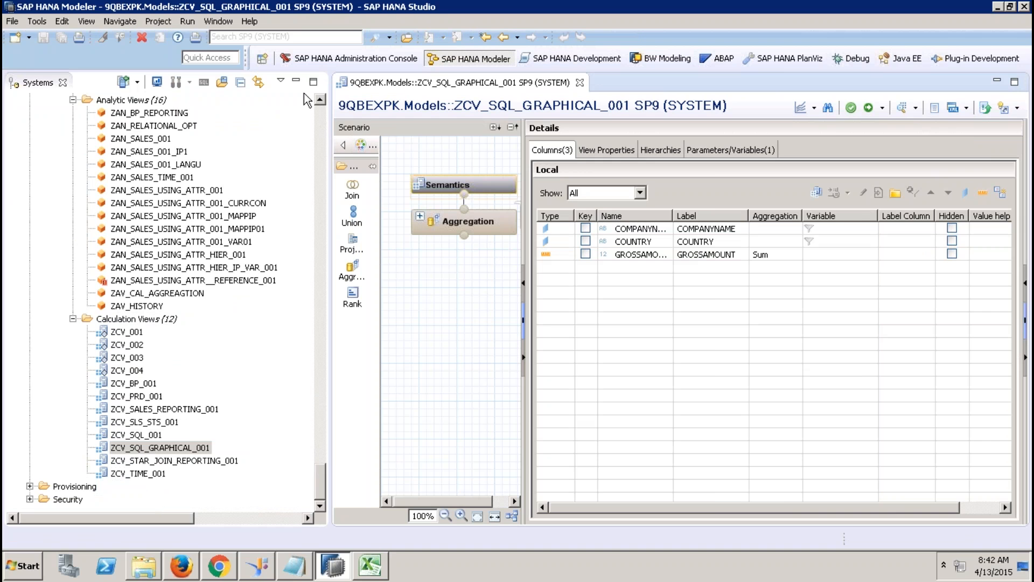
click(295, 81)
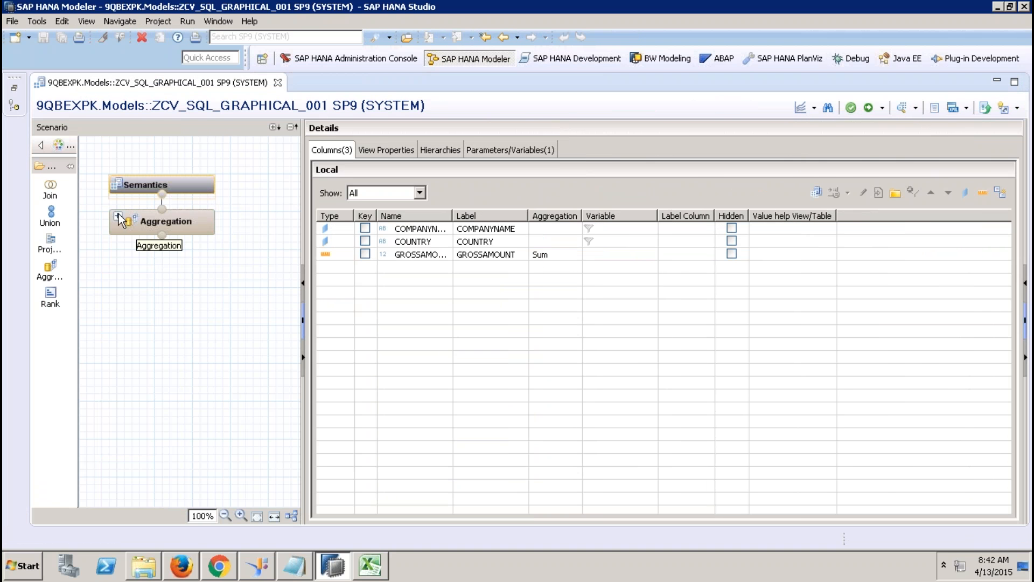
click(118, 216)
click(187, 235)
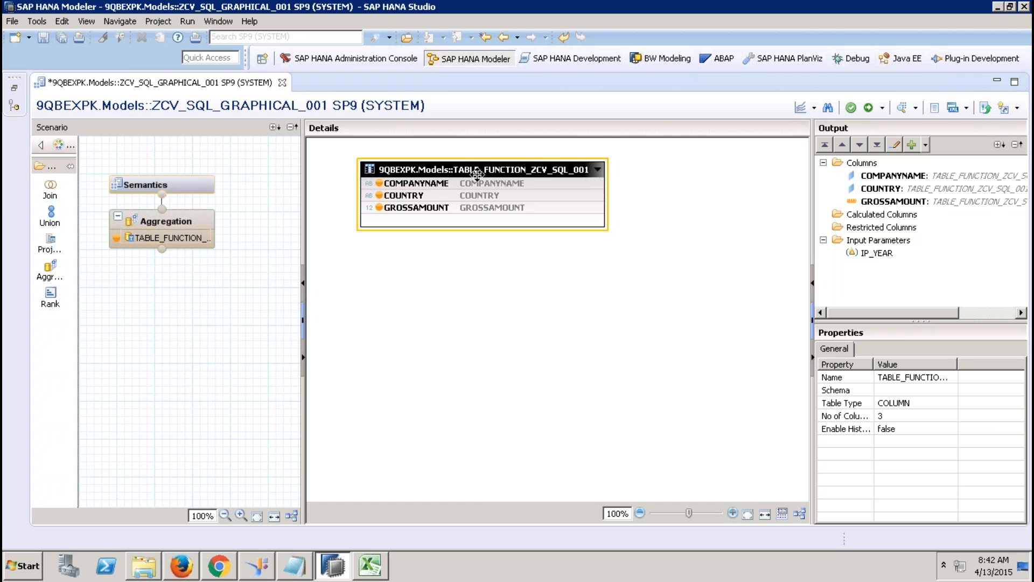
click(13, 91)
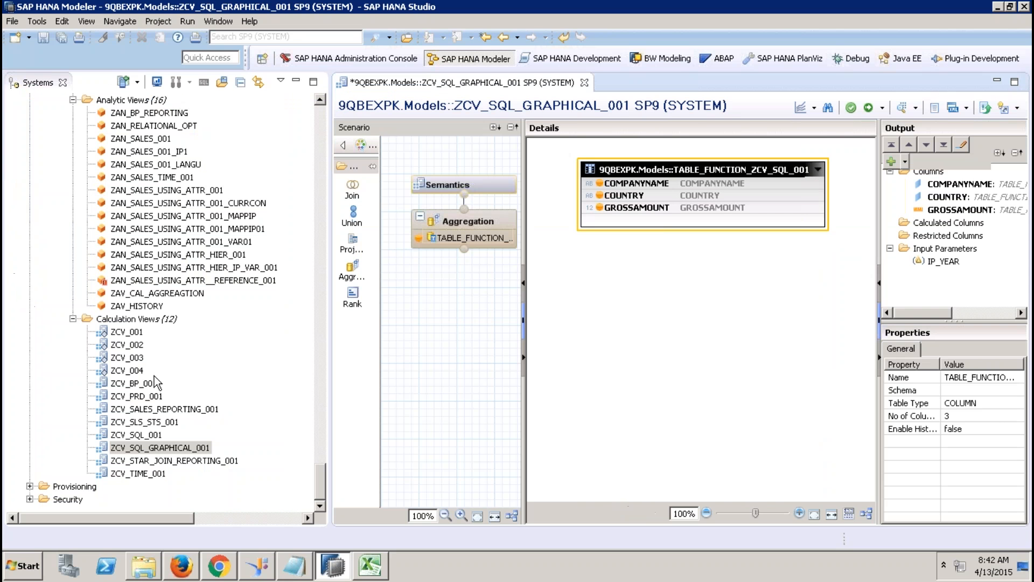
Step: Open ZCV_SQL_001 maximized, then switch back to ZCV_SQL_GRAPHICAL_001
double_click(134, 435)
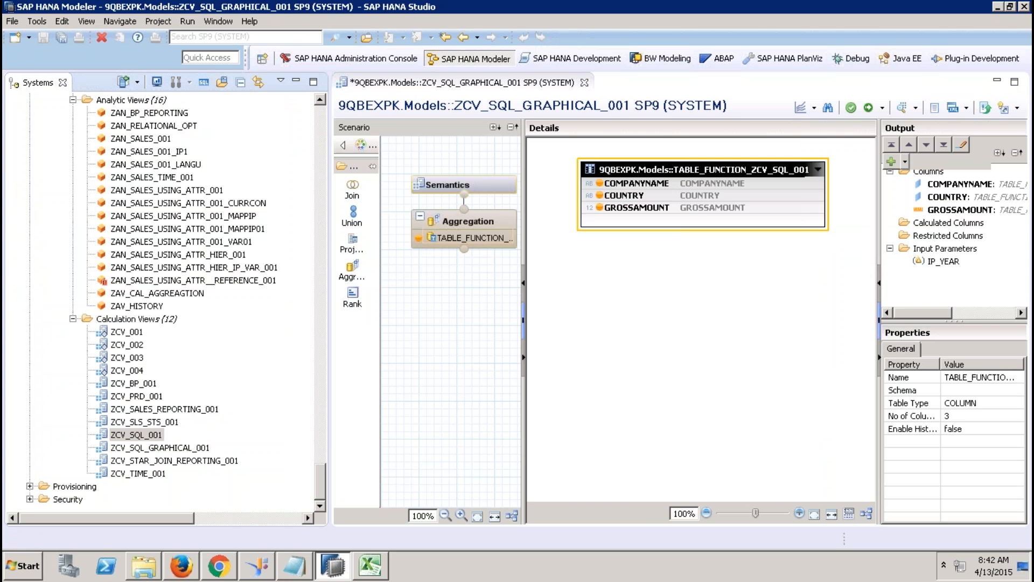
click(297, 82)
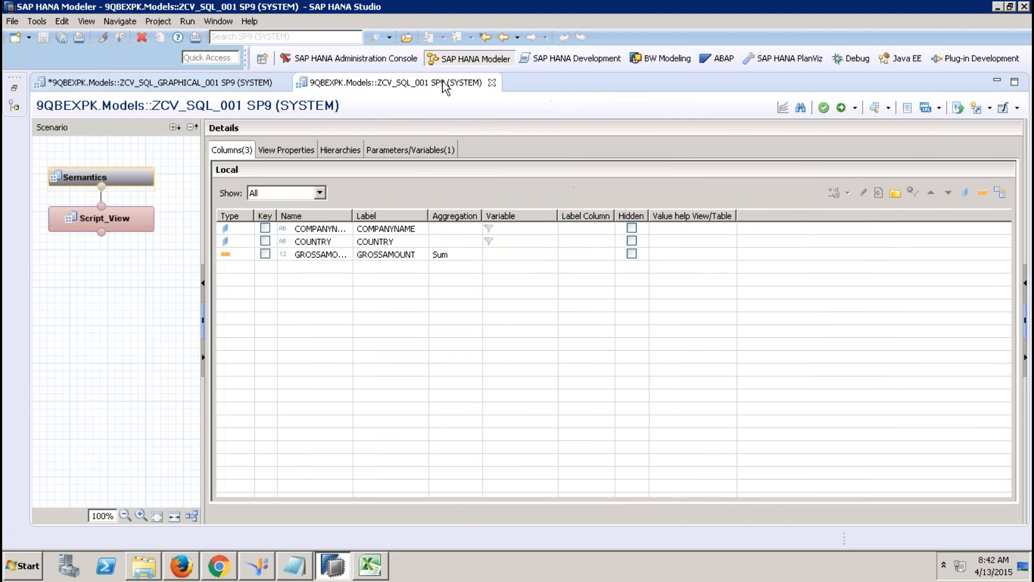
click(171, 84)
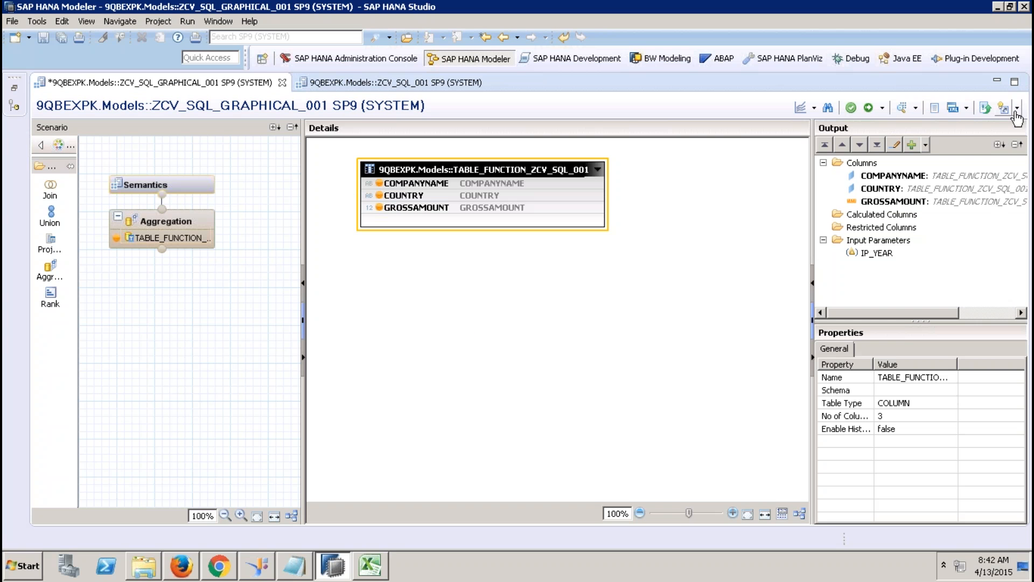
Step: Check the Migrate option for script-based view ZCV_SQL_001, then cancel without migrating
click(688, 185)
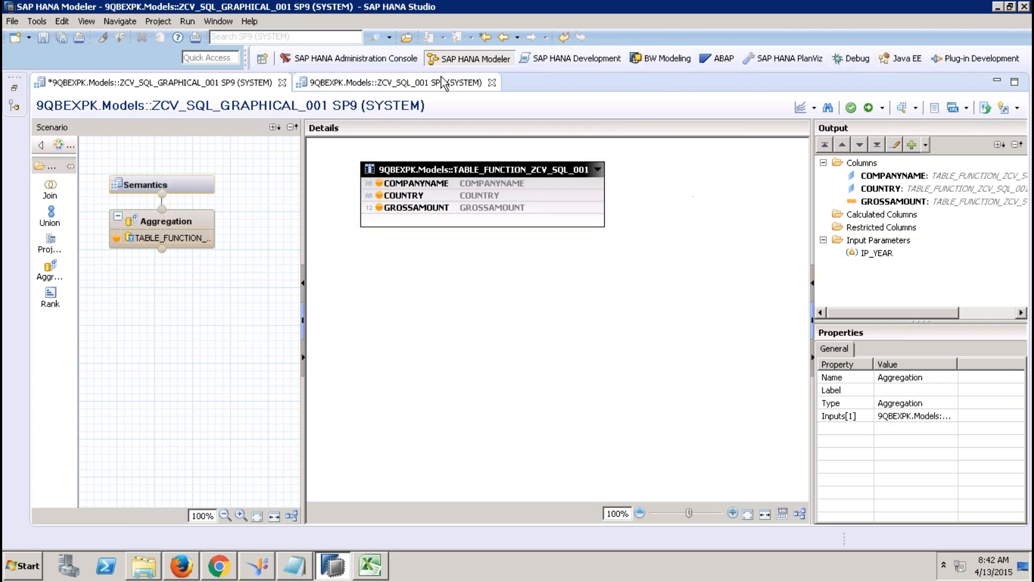
click(441, 82)
click(1016, 108)
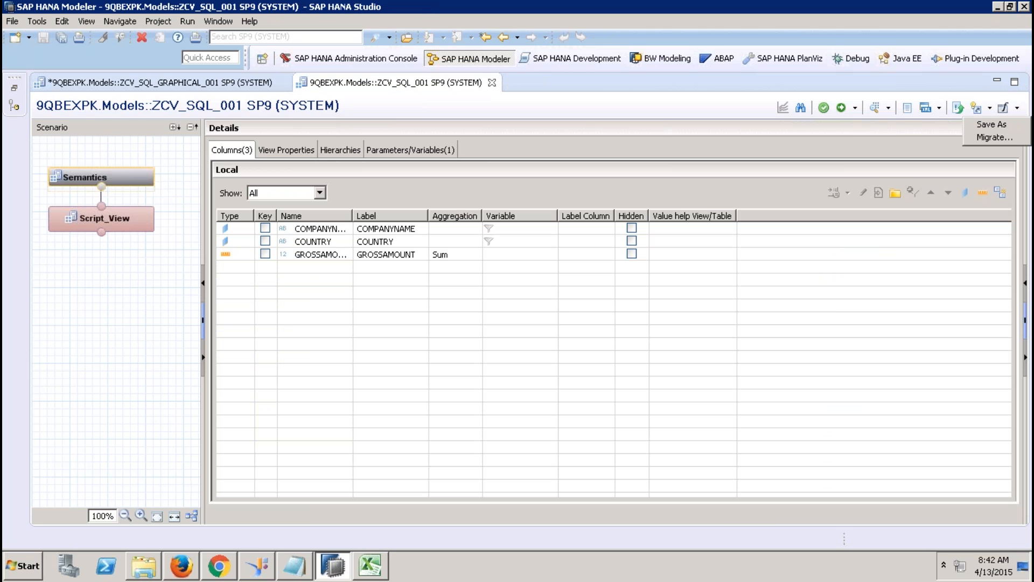
click(994, 138)
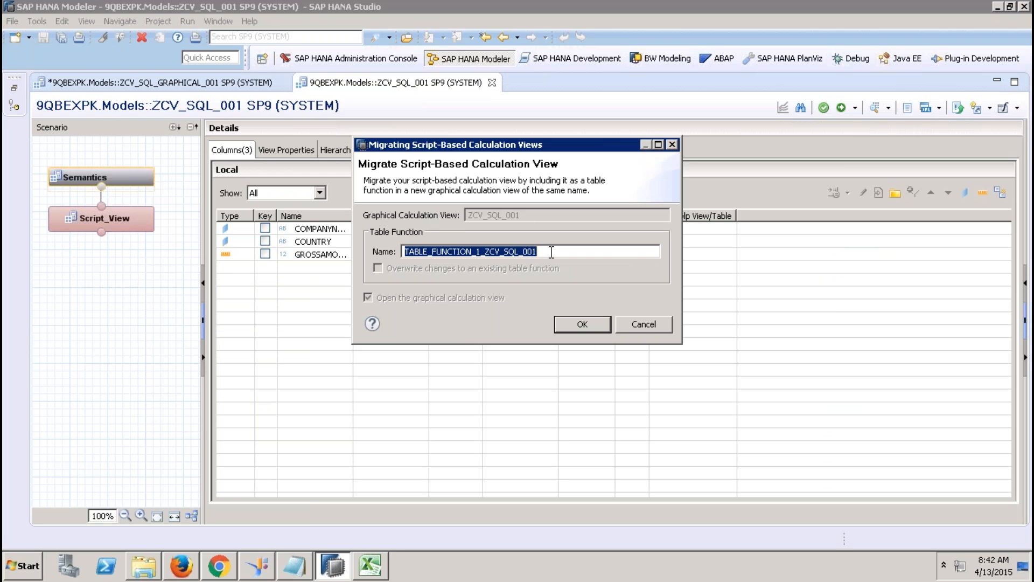
click(644, 325)
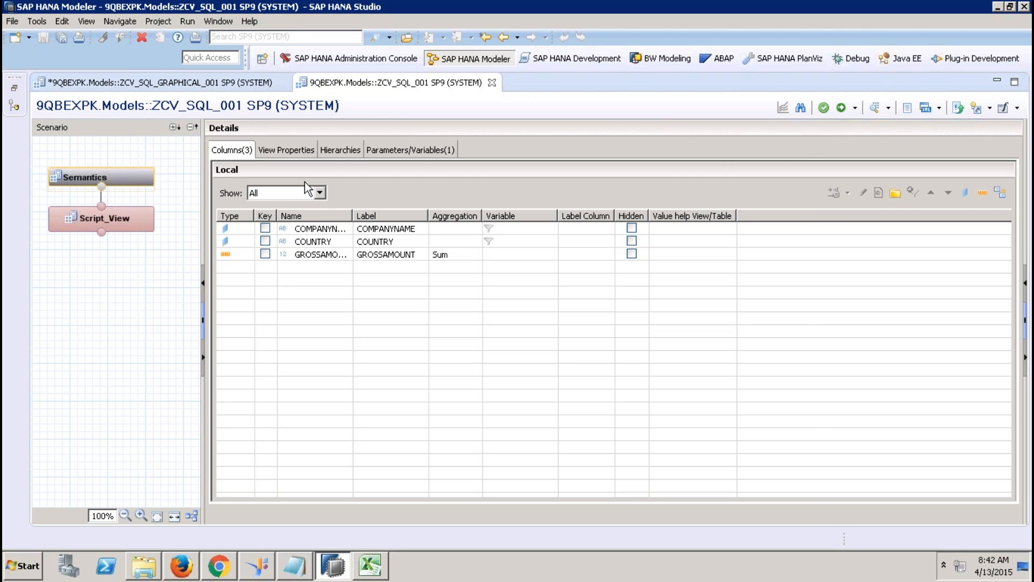
Step: Show ZCV_SQL_GRAPHICAL_001's semantics columns with the content tree restored beside it
click(213, 82)
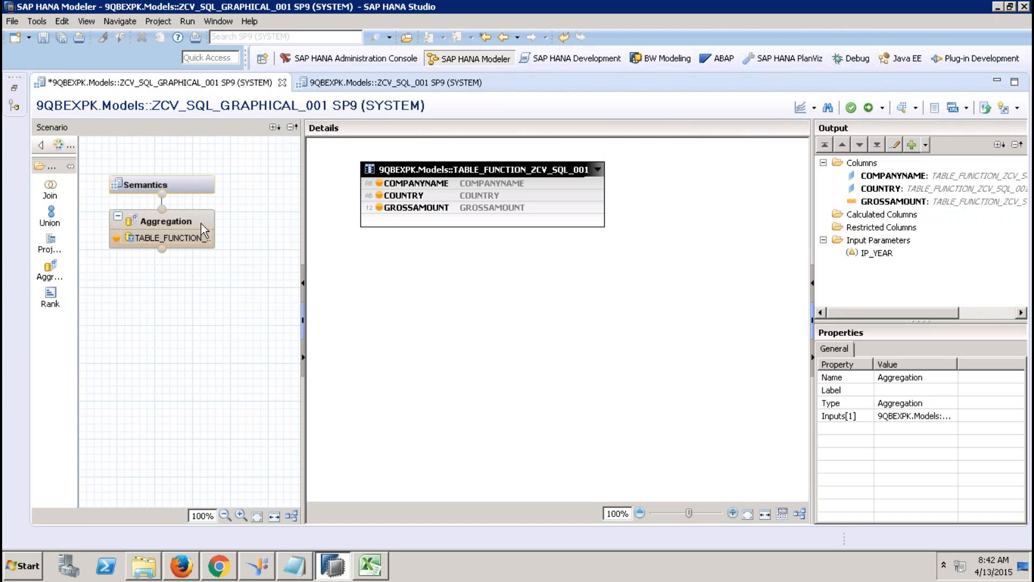
click(189, 181)
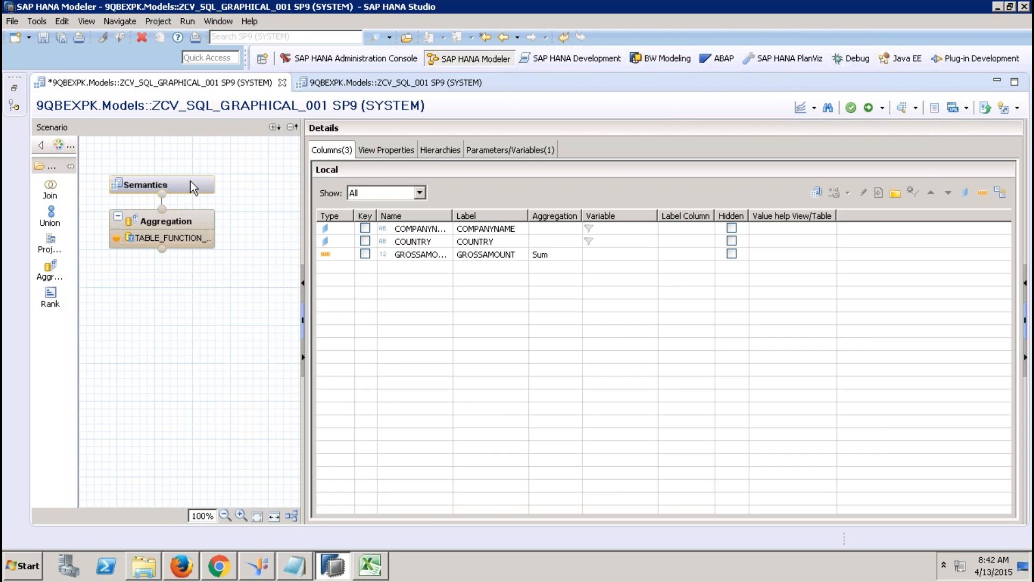
click(14, 88)
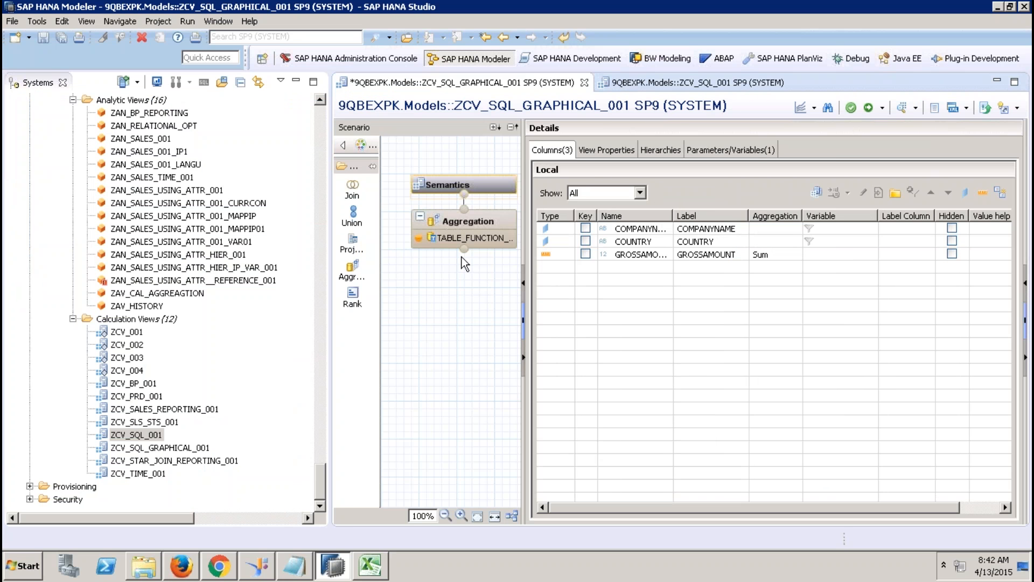
Step: Create a new calculation view named ZCV_REUSE_SQL_GRAPH in the Calculation Views folder
right_click(156, 318)
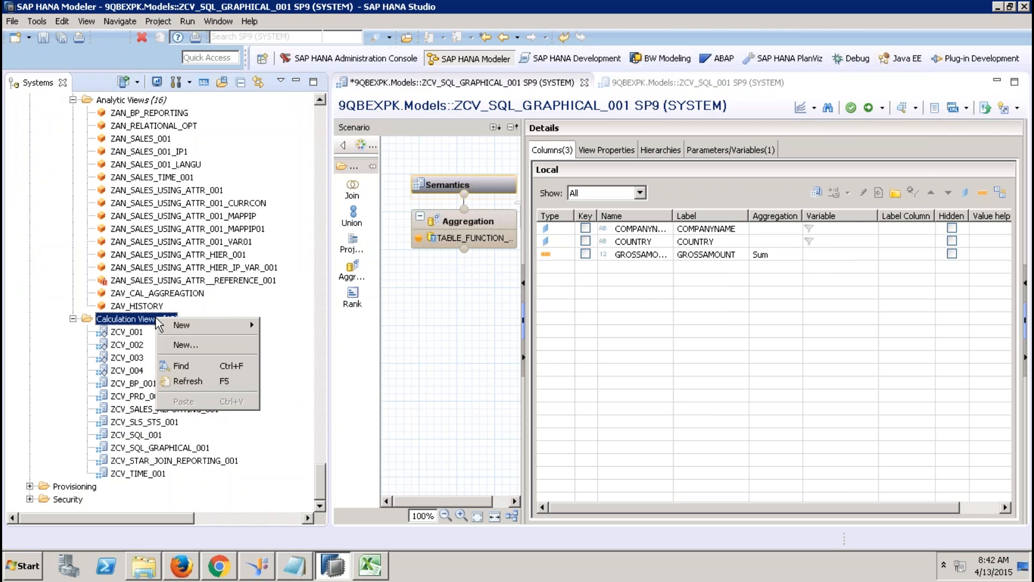
click(206, 343)
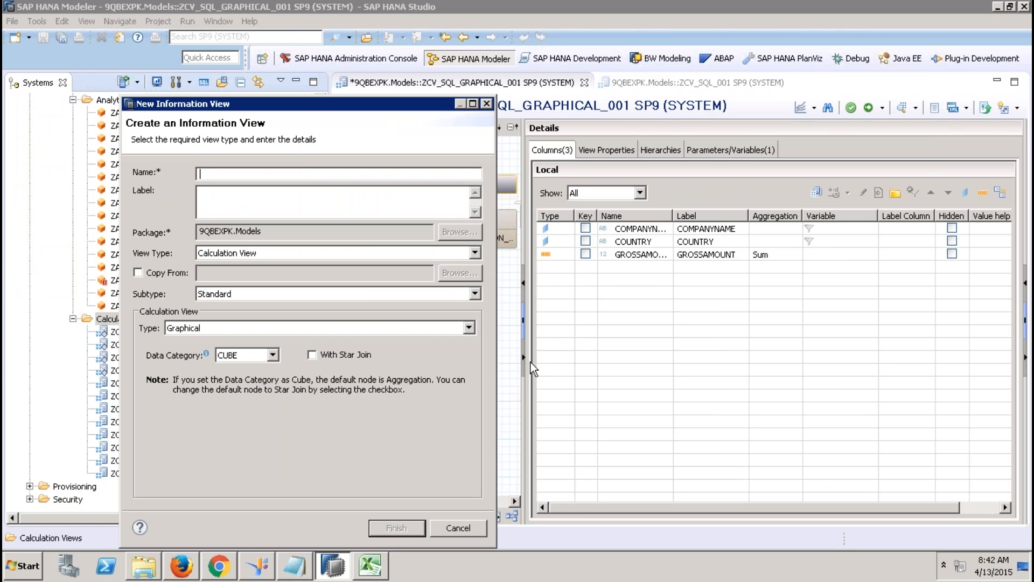
text(ZCV_REUSE_SQL_GRA)
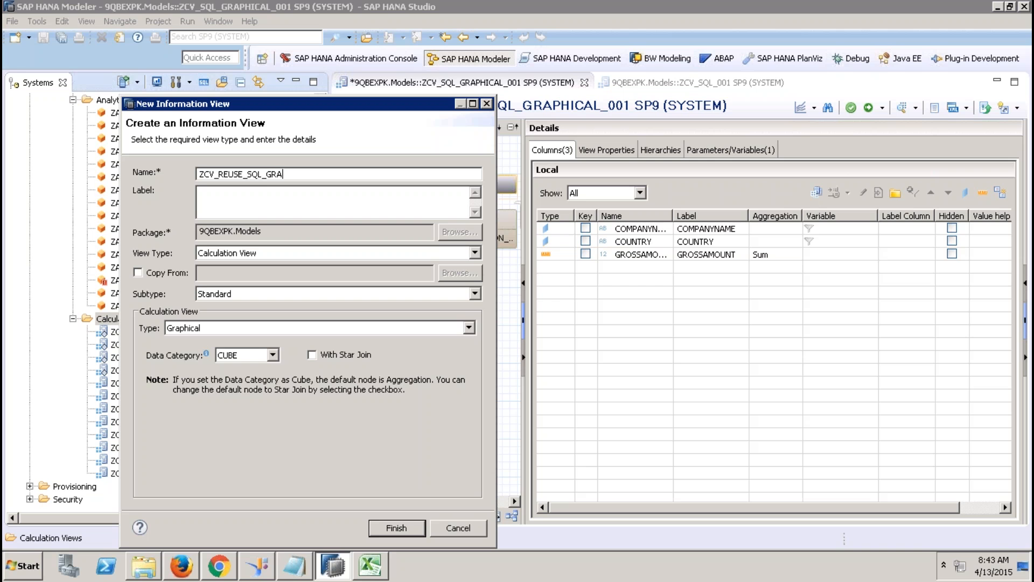
text(PH)
key(Return)
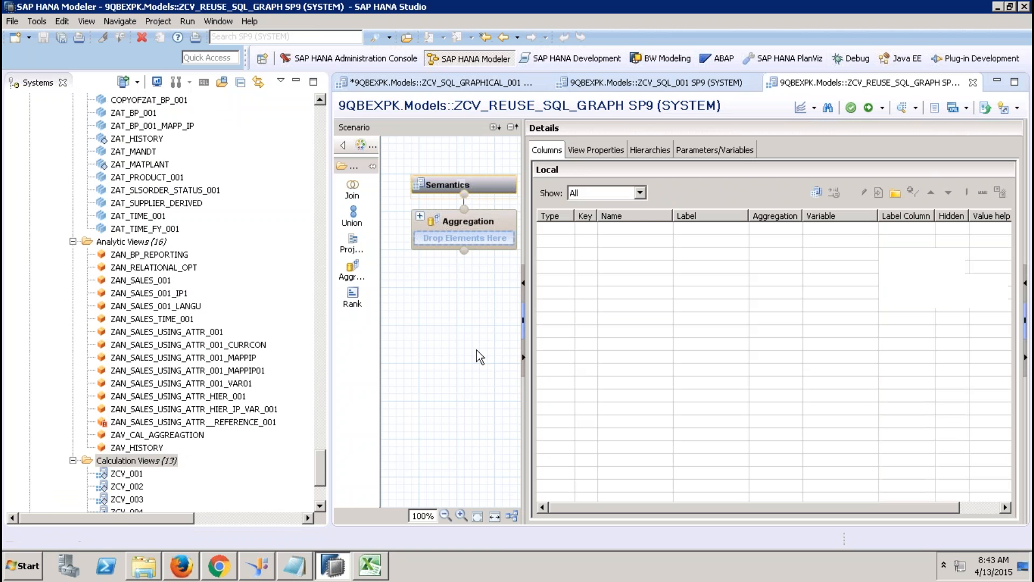
Step: Drag ZCV_SQL_GRAPHICAL_001 from the content tree onto the Aggregation node as its input
drag(315, 467, 315, 492)
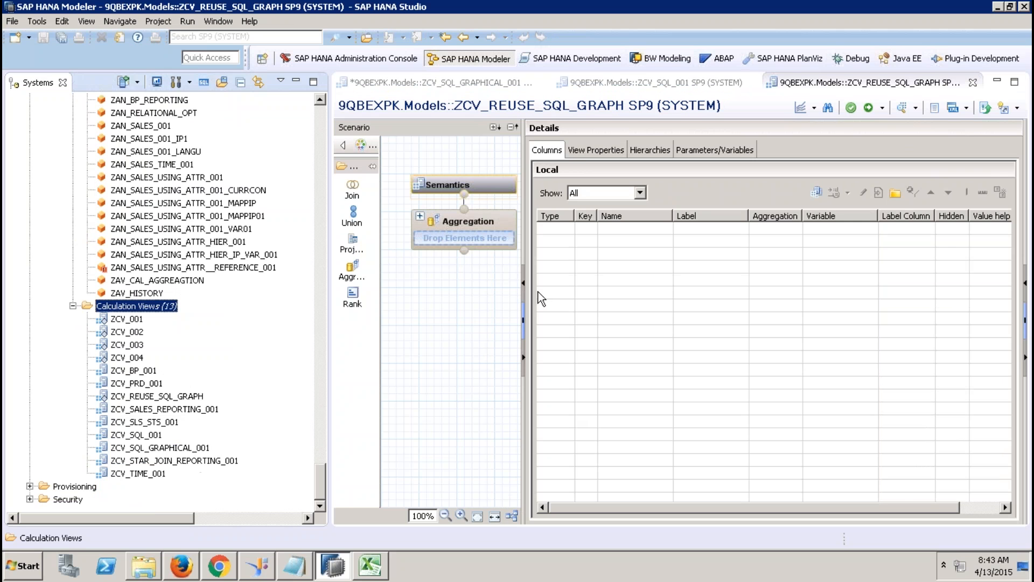
click(184, 450)
drag(183, 451, 491, 233)
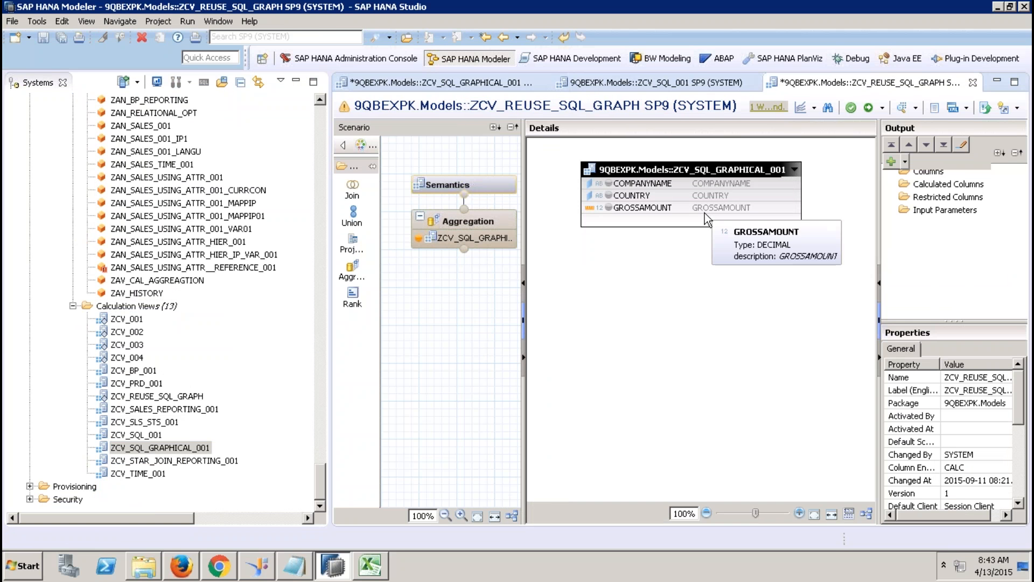
Step: Add GROSSAMOUNT to the output as an aggregated measure
click(654, 184)
click(658, 208)
right_click(658, 207)
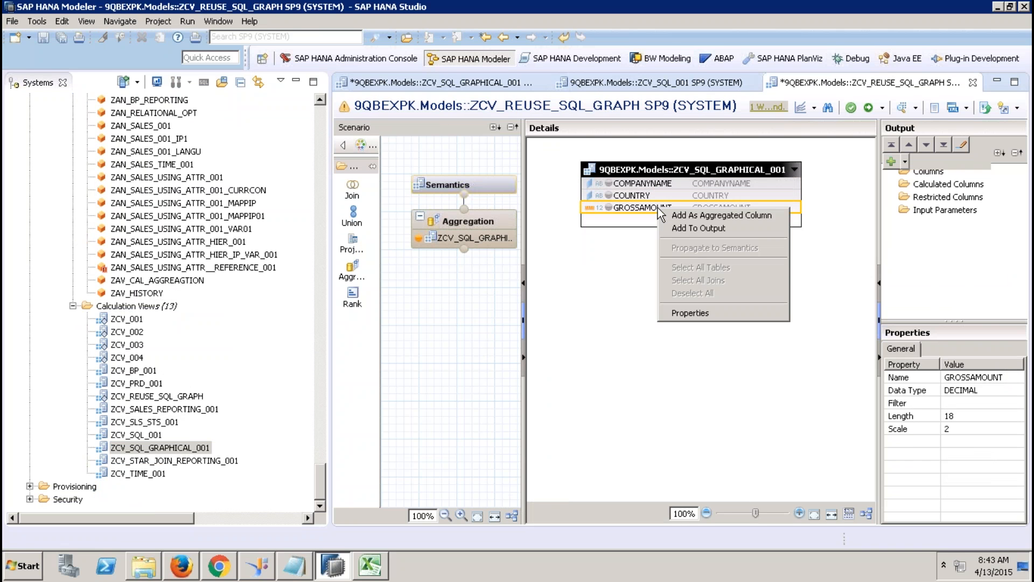
click(700, 215)
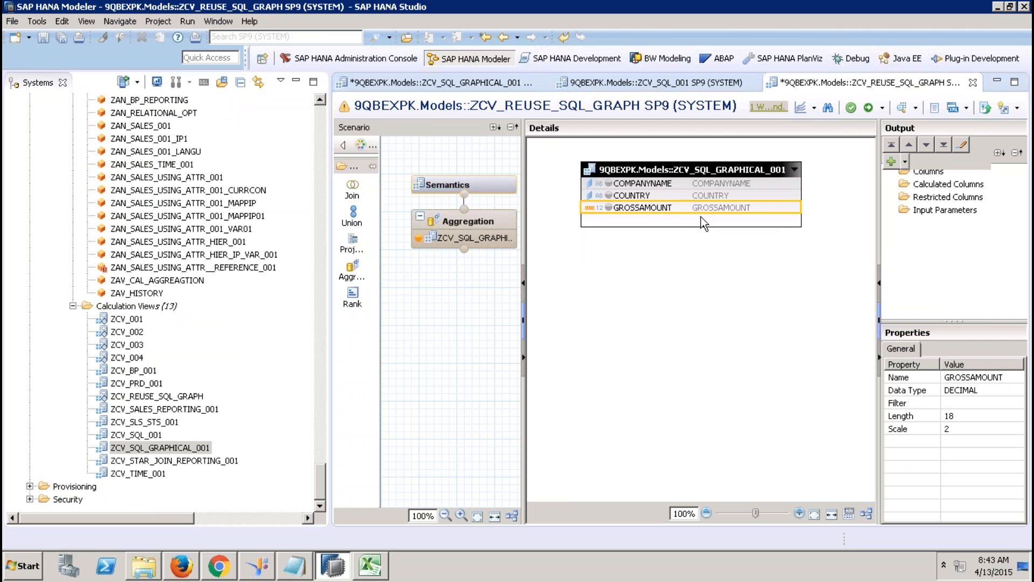
Step: Add COMPANYNAME and COUNTRY to the output, then save and activate the view
click(664, 185)
ctrl+click(658, 195)
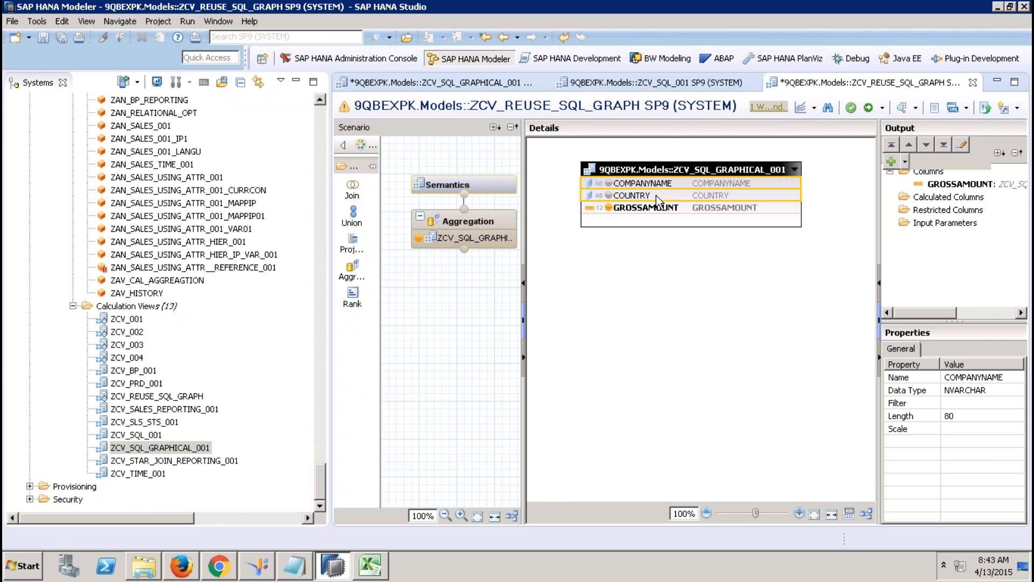
right_click(657, 196)
click(696, 216)
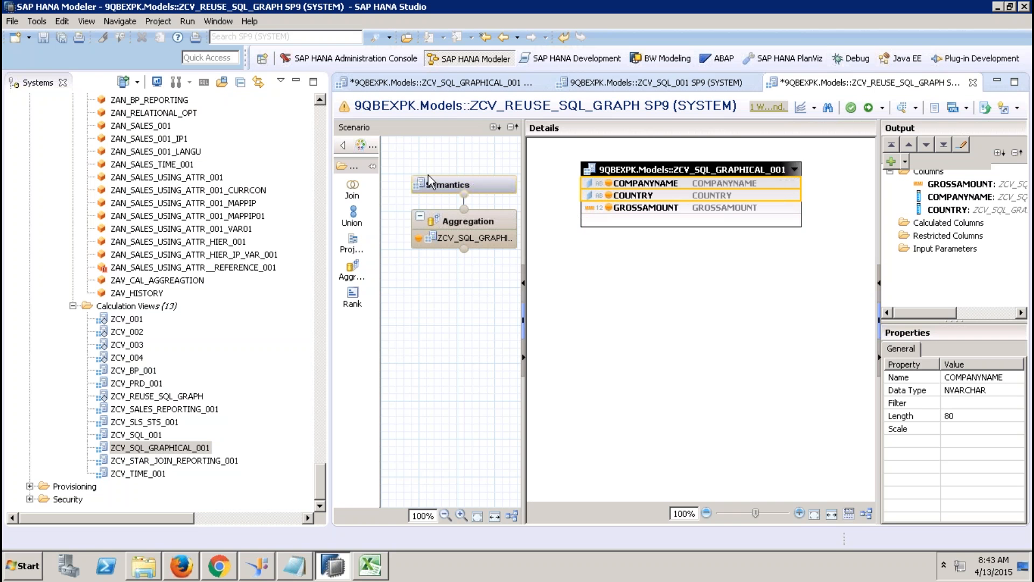
click(485, 182)
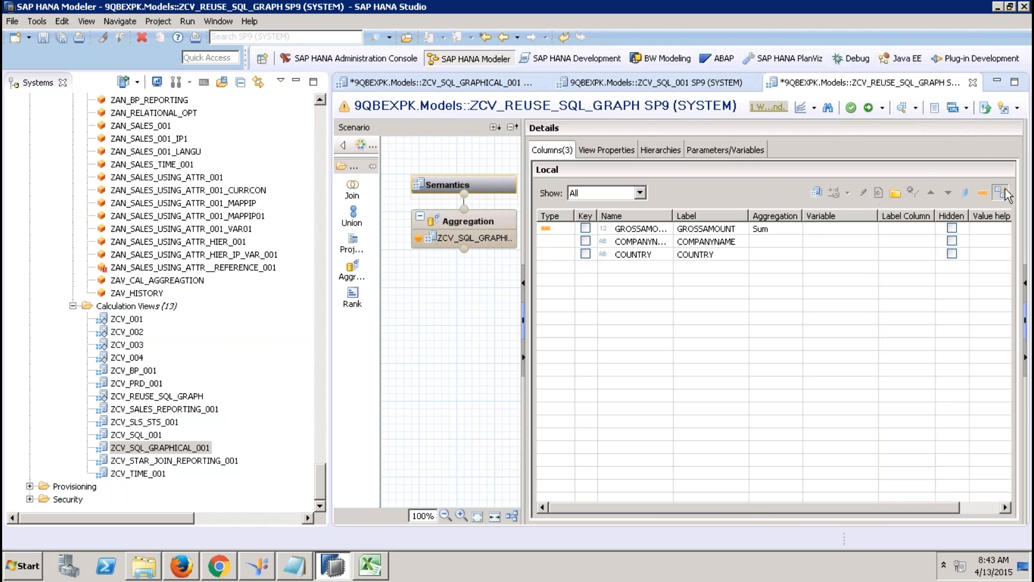
click(868, 107)
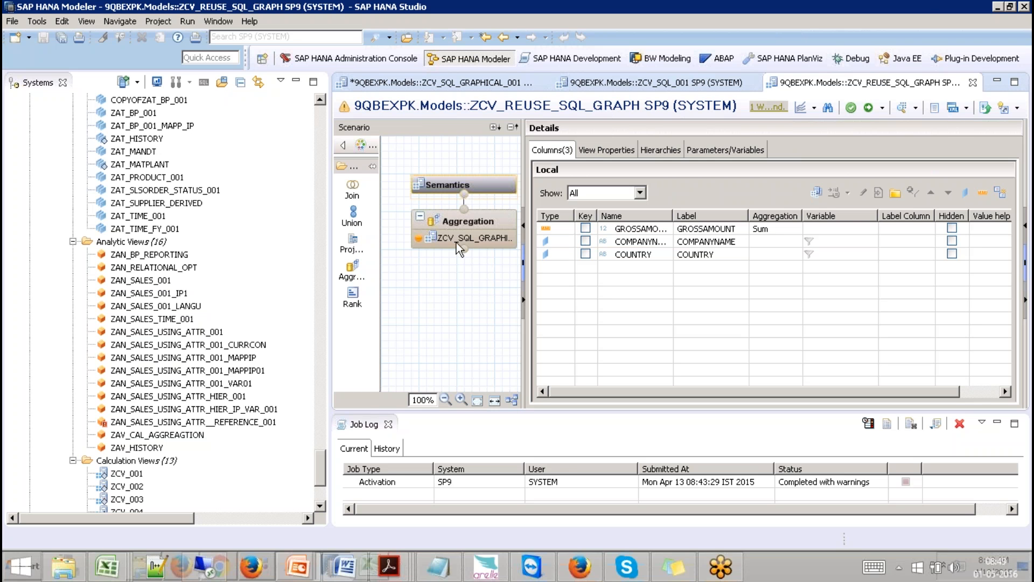
click(443, 84)
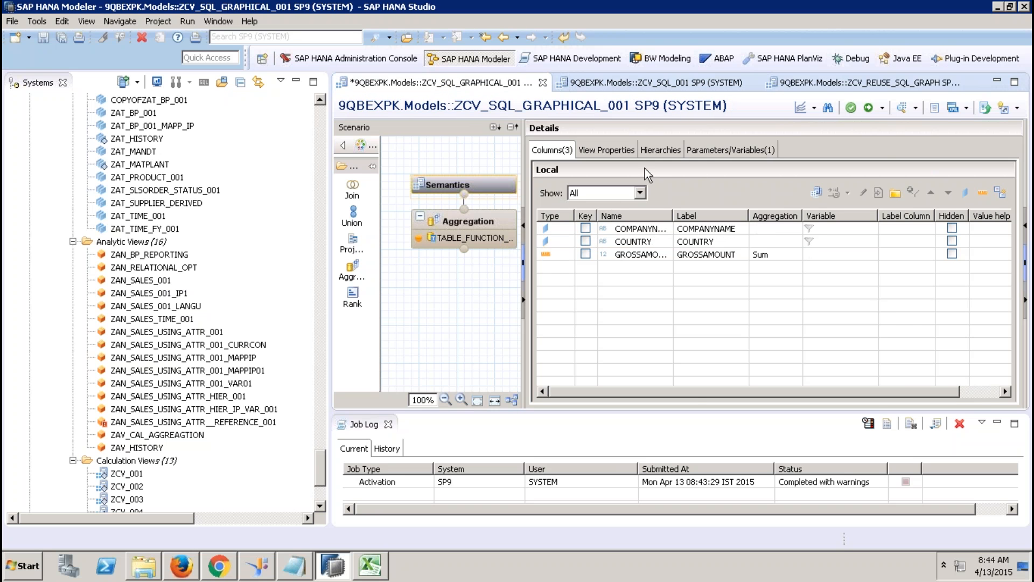
Step: Remove the ZCV_SQL_GRAPHICAL_001 source node from ZCV_REUSE_SQL_GRAPH's aggregation
click(794, 88)
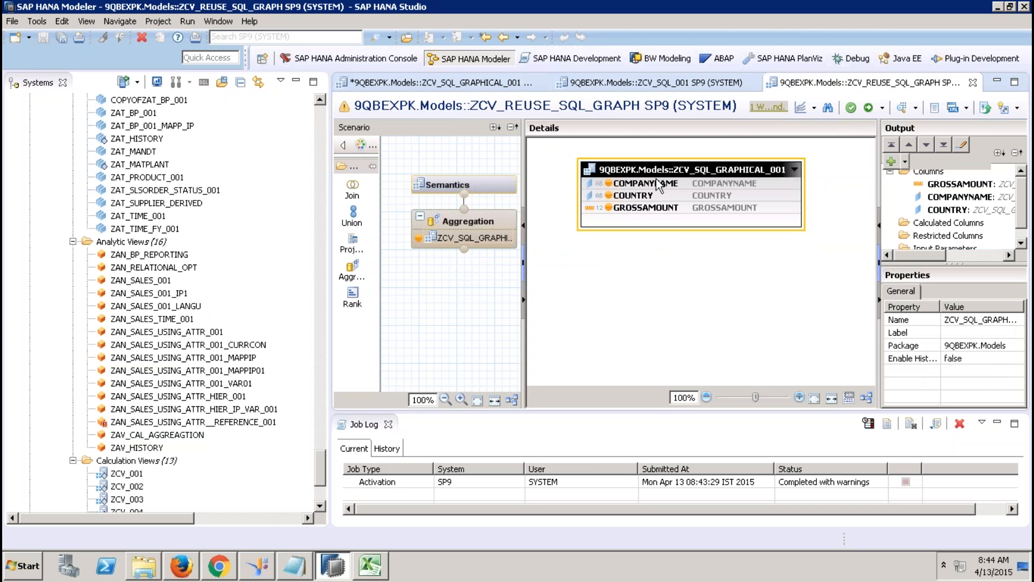
key(Delete)
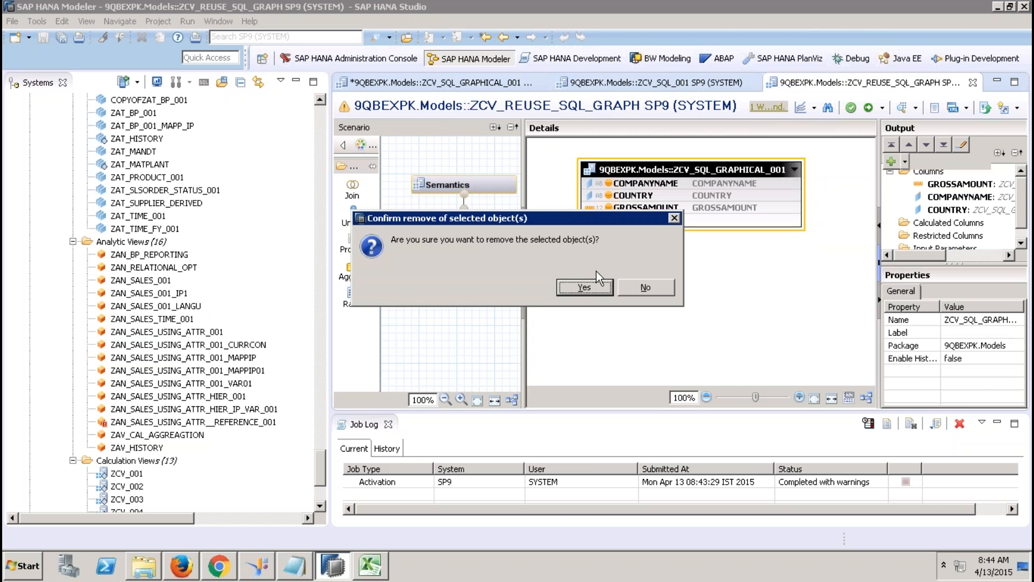
click(584, 289)
Step: Add TABLE_FUNCTION_ZCV_SQL_001 as the aggregation's source, found by searching TABLE_FUNC
right_click(583, 286)
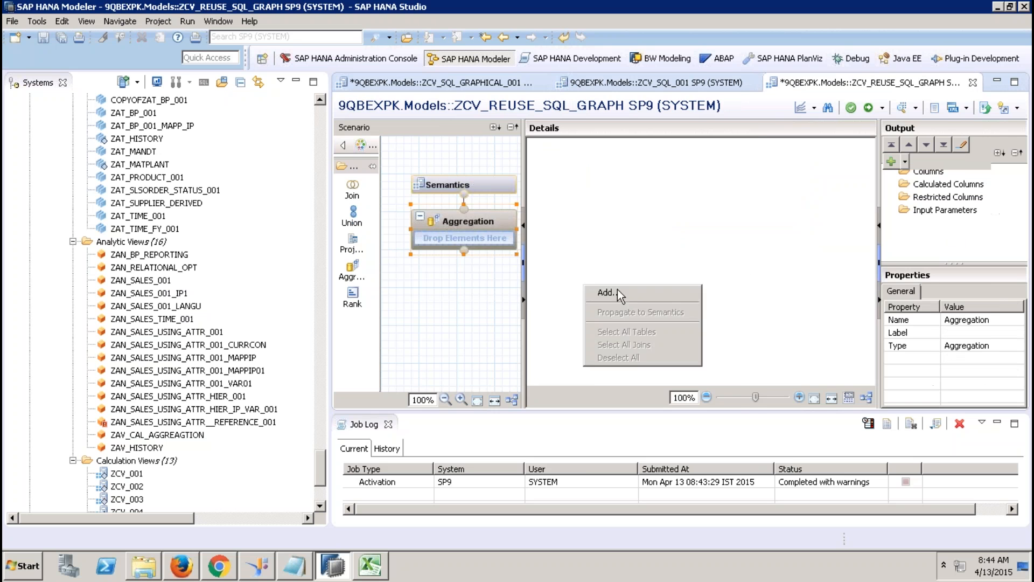
click(617, 289)
text(T)
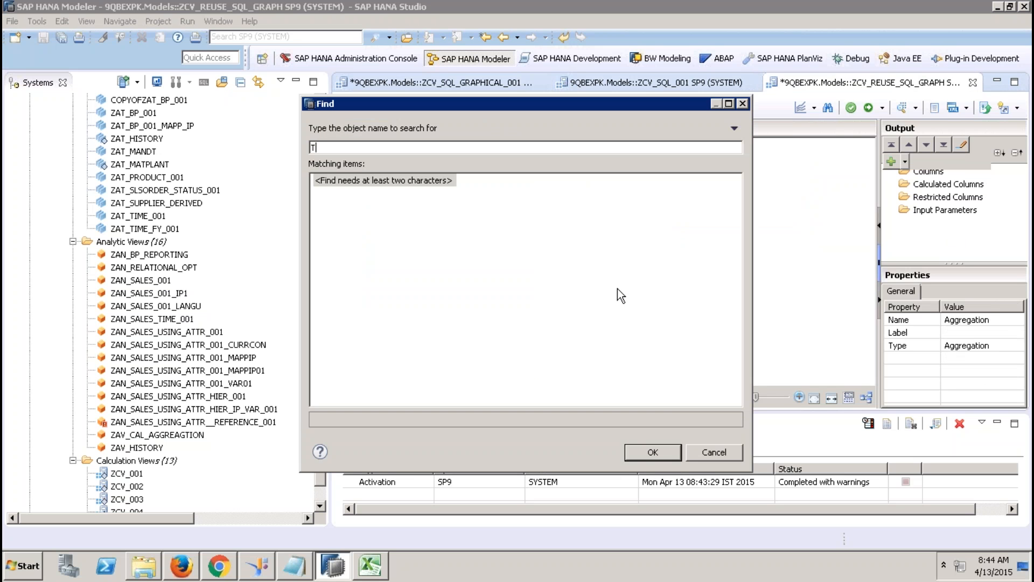
text(ABLE)
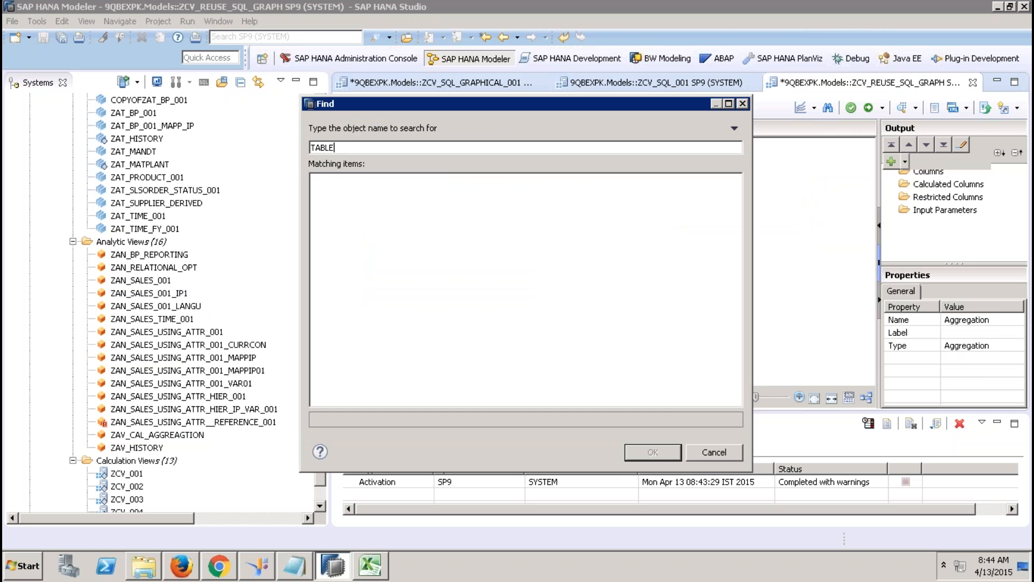
text(_FUNC)
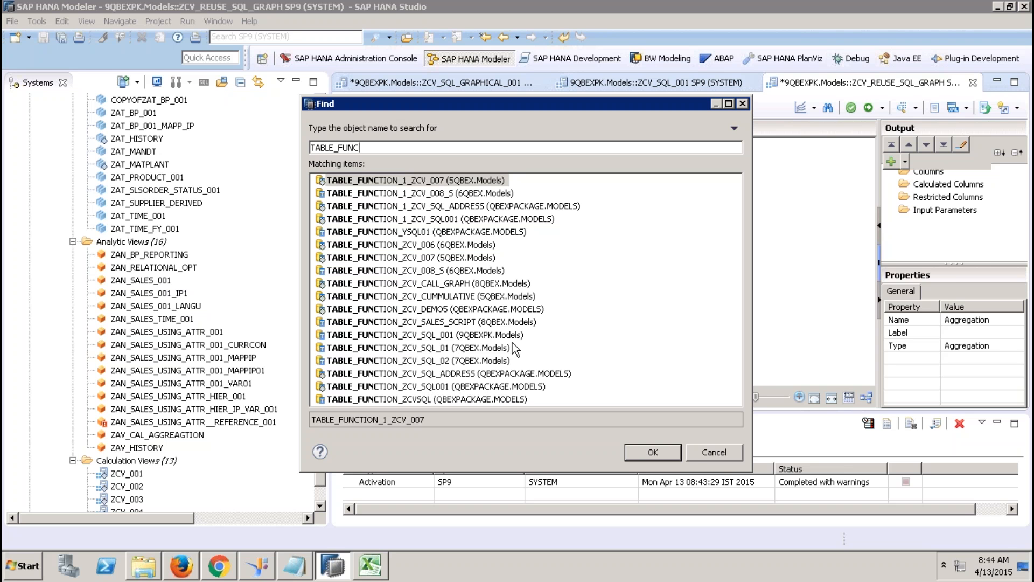
click(492, 336)
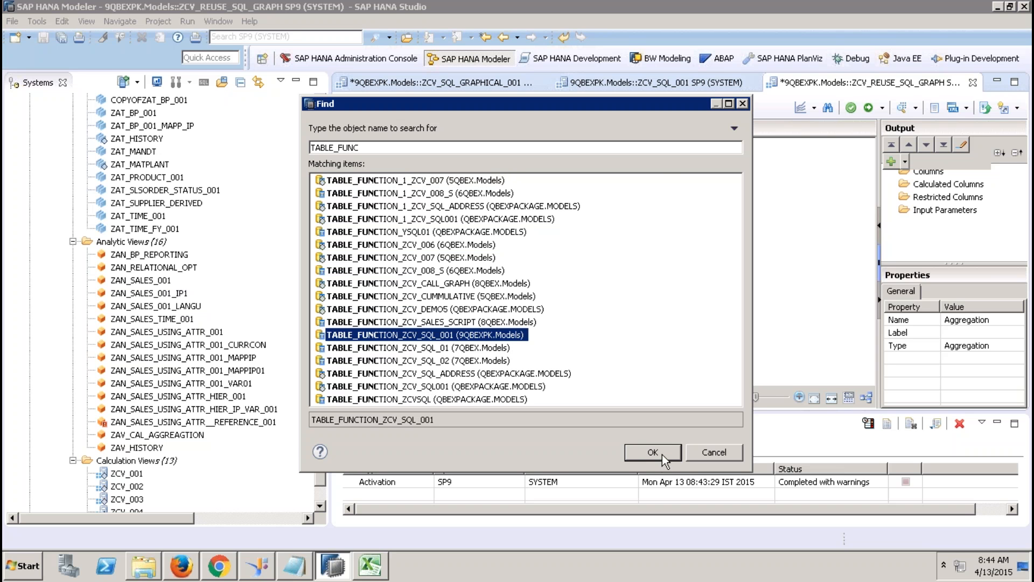
click(654, 453)
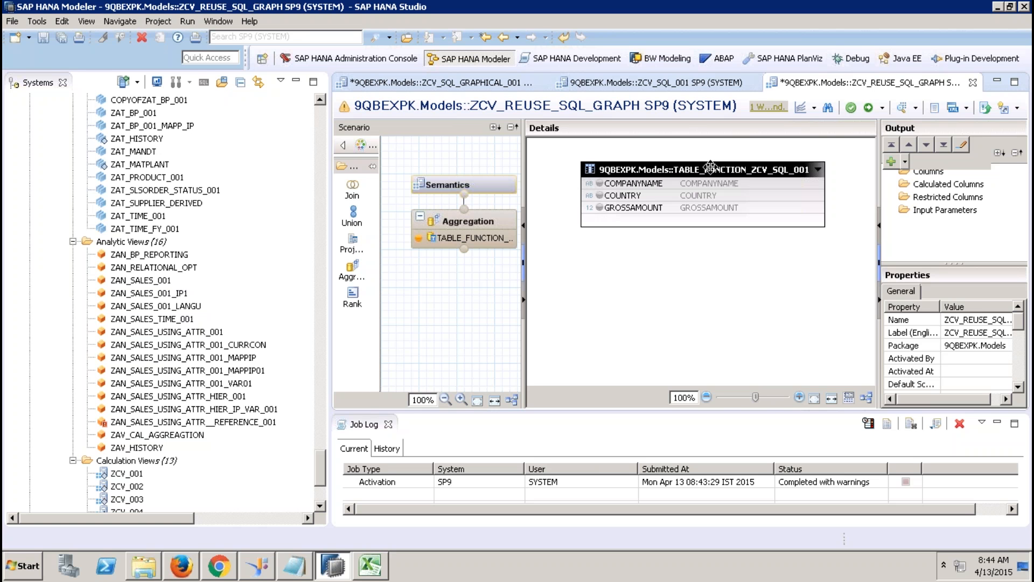
Step: After a first activation attempt, add the table function's GROSSAMOUNT as an aggregated column
click(868, 108)
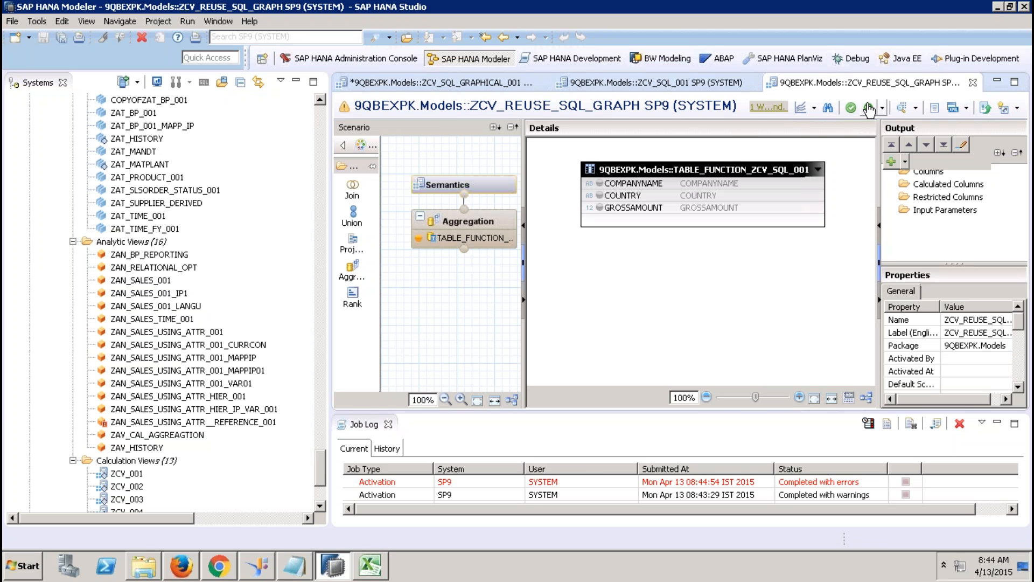
right_click(705, 210)
click(736, 214)
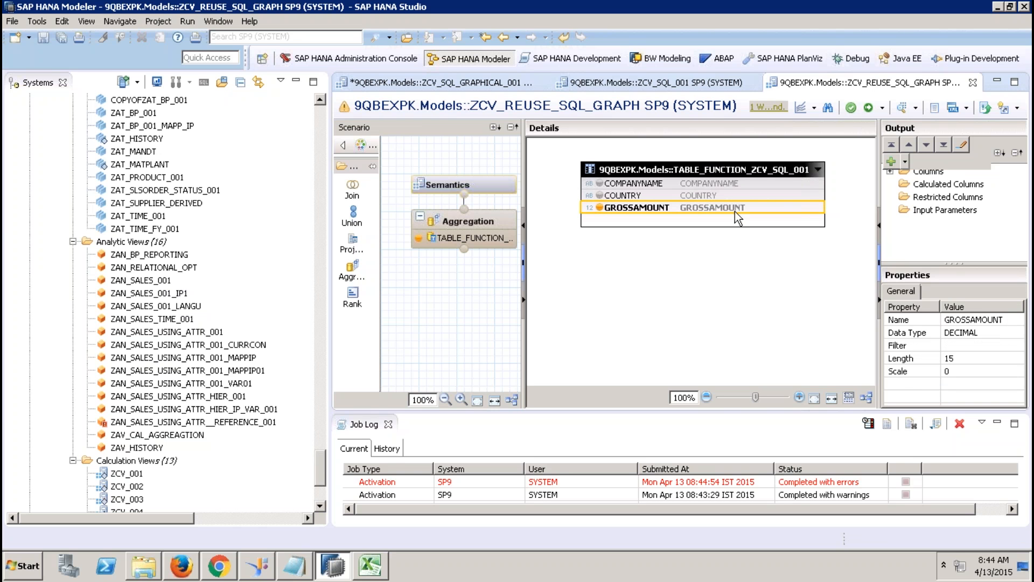
Step: Add COMPANYNAME and COUNTRY to the output and reactivate the view
click(684, 182)
ctrl+click(690, 195)
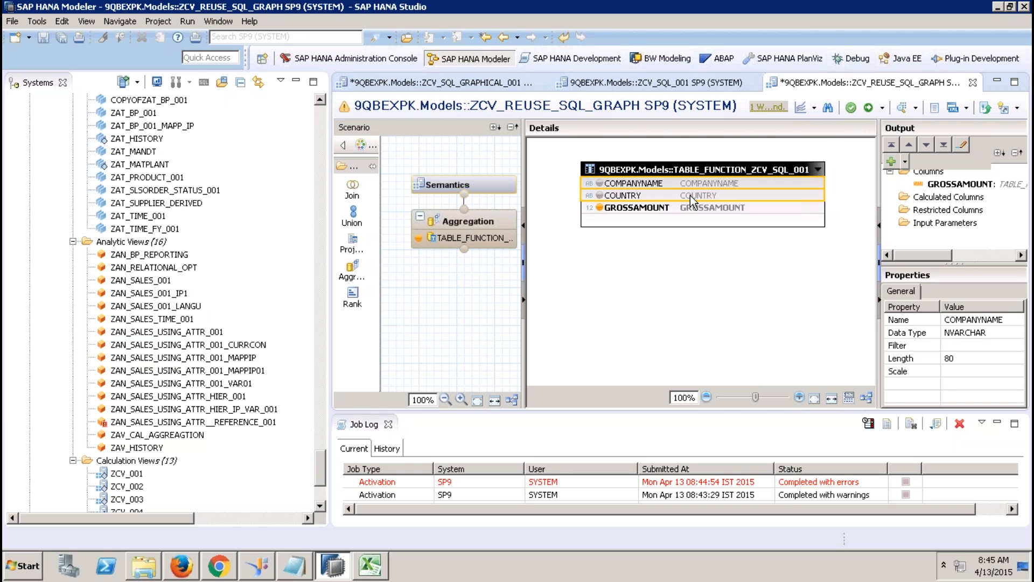
right_click(689, 195)
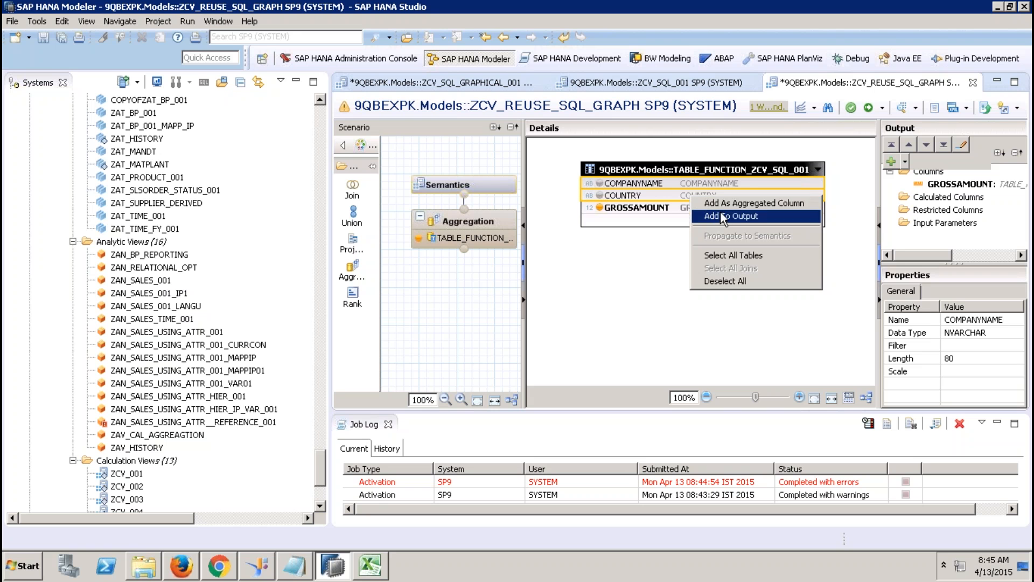
click(722, 214)
click(487, 185)
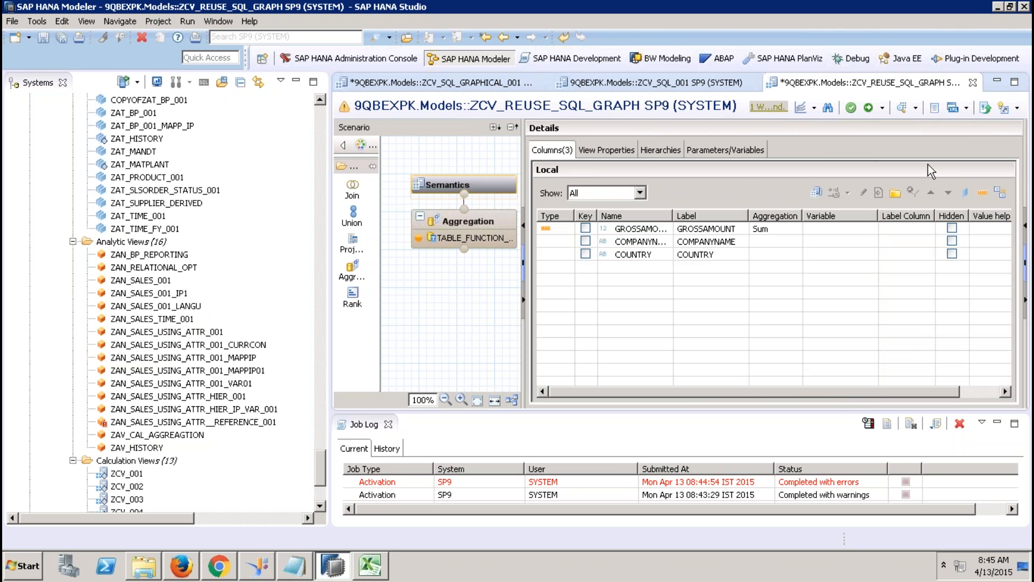
click(869, 108)
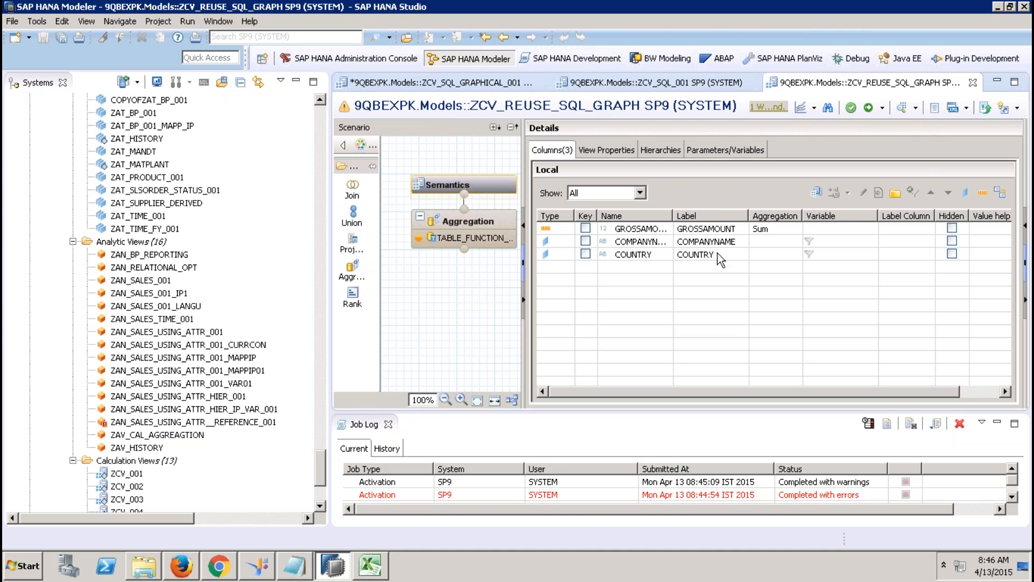
Step: Filter the catalog's Column Views folder by the name ZCV_SQL_001
click(647, 88)
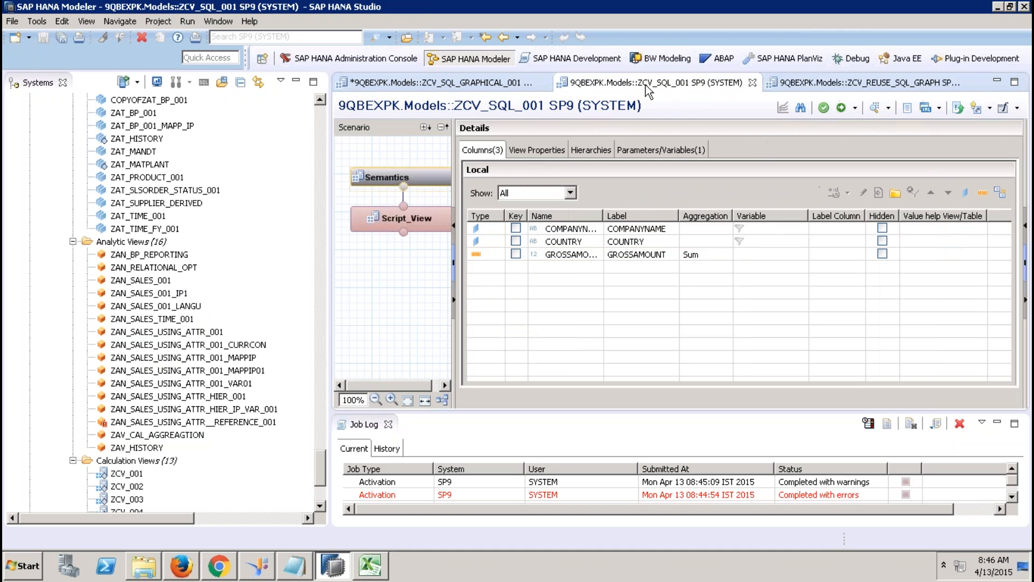
click(319, 129)
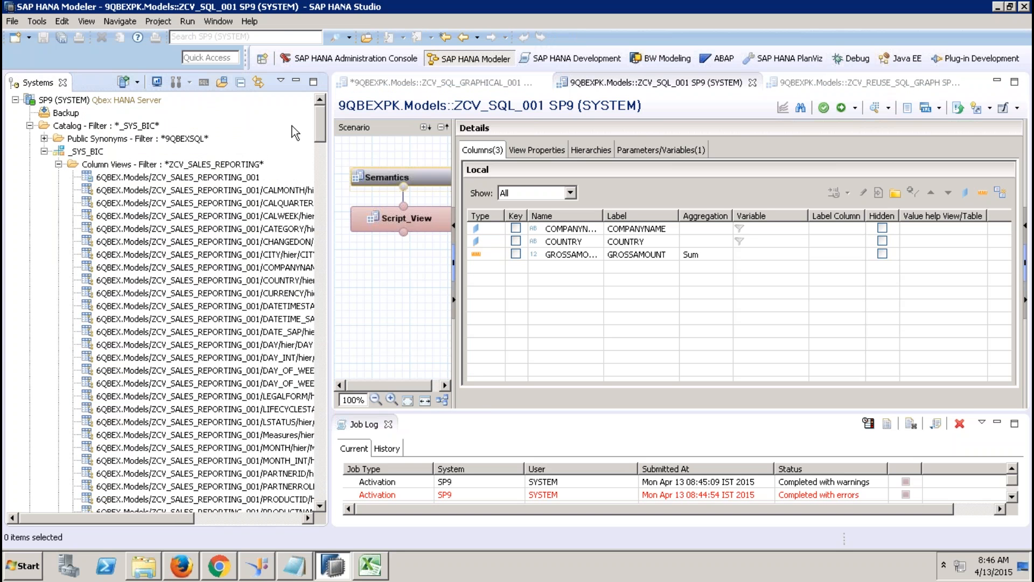
click(195, 167)
right_click(195, 167)
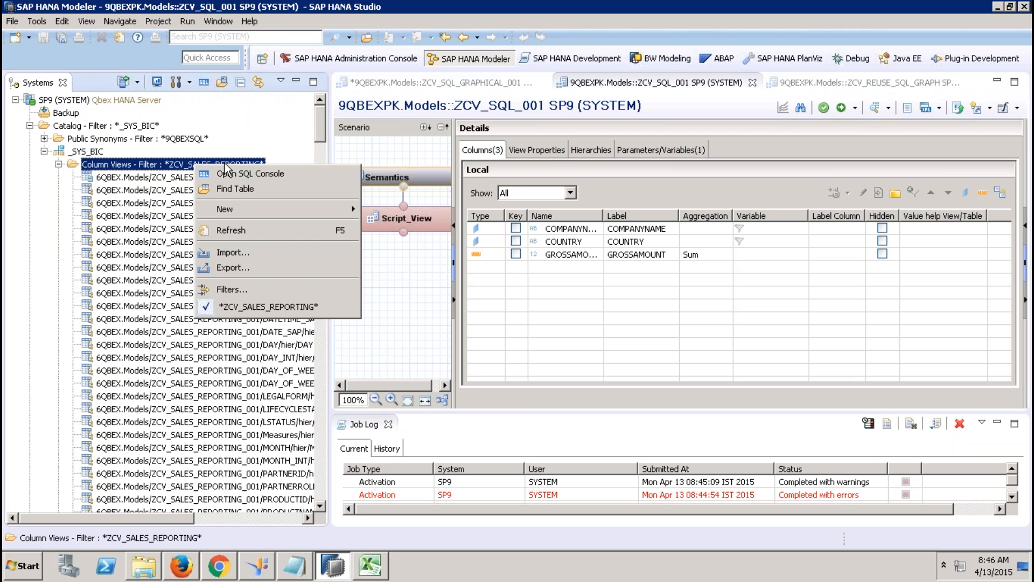
click(232, 291)
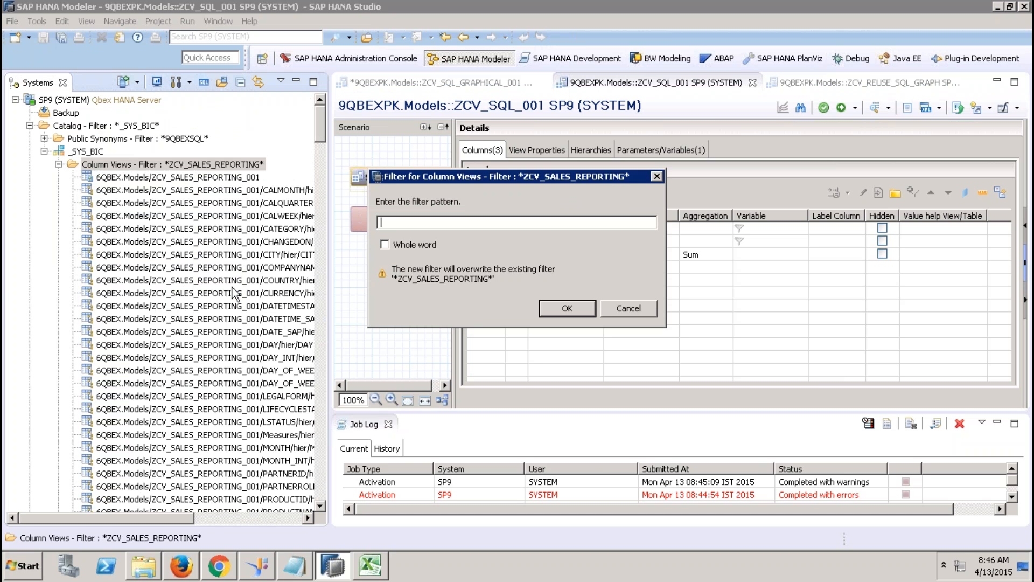
text(ZCV_SQL_001)
key(Return)
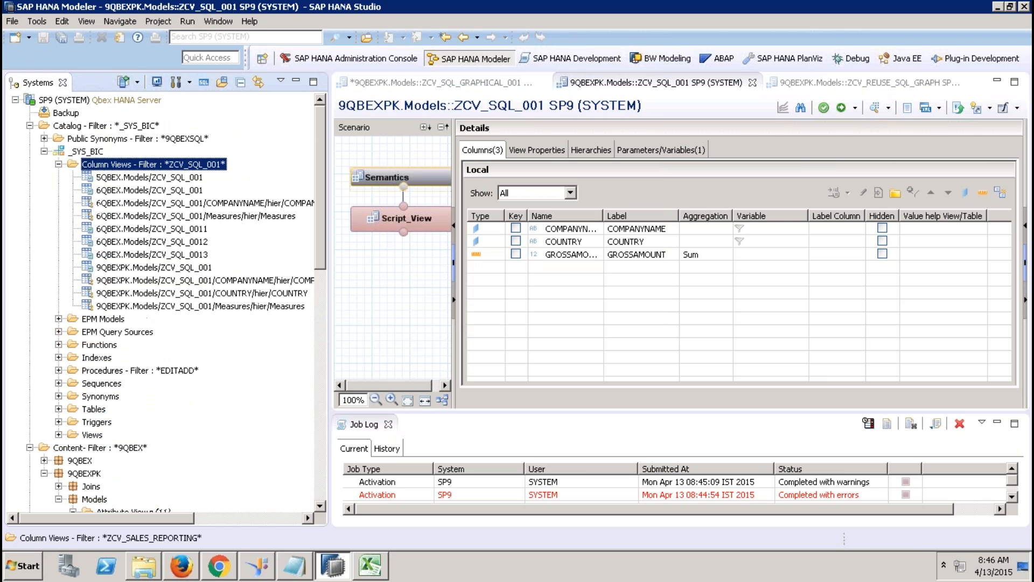
Step: Preview 9QBEXPK.Models/ZCV_SQL_001's data, note the missing IP_YEAR error, and dismiss it
click(168, 267)
right_click(168, 270)
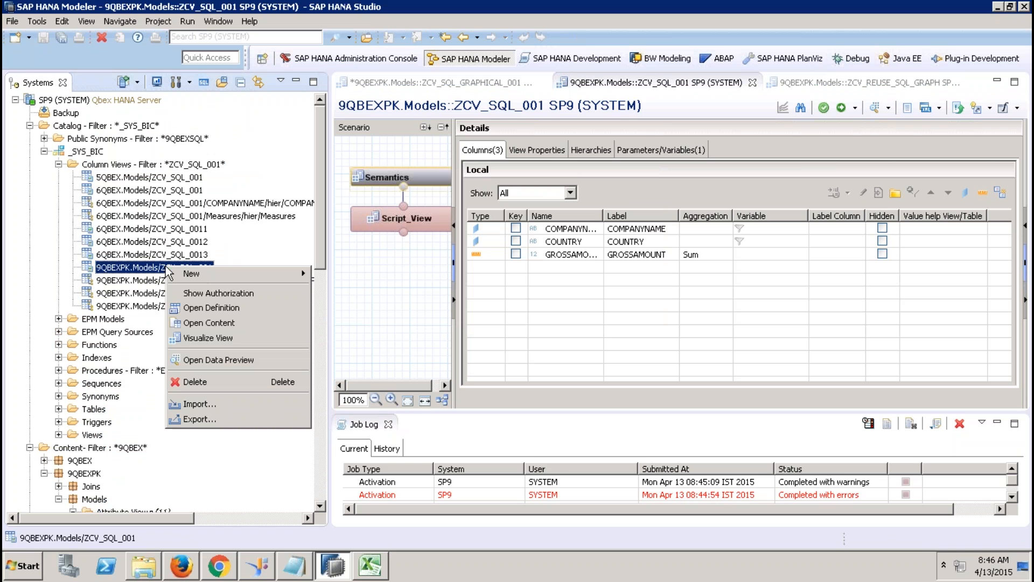
click(222, 356)
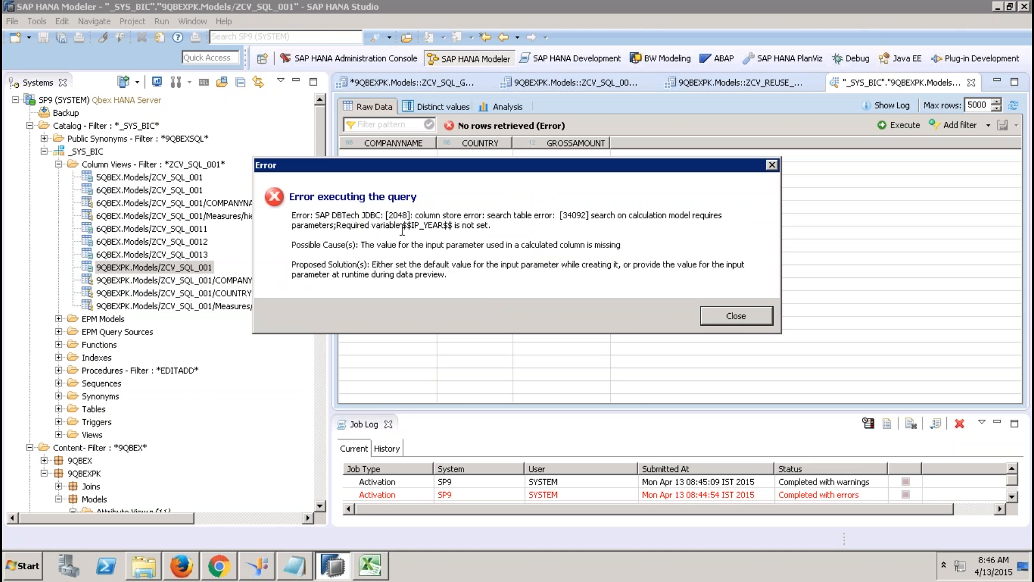
drag(402, 226, 455, 226)
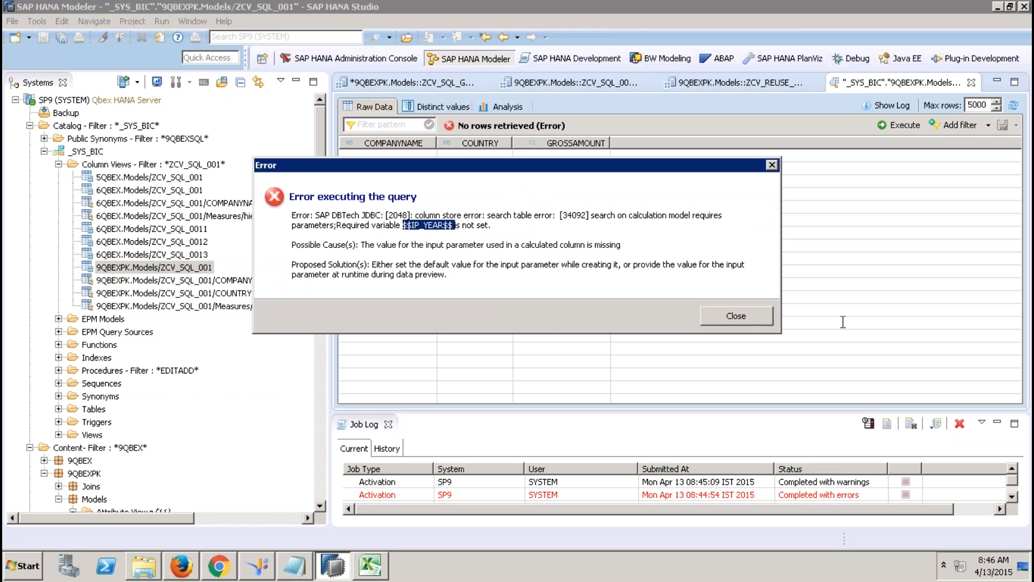
click(751, 315)
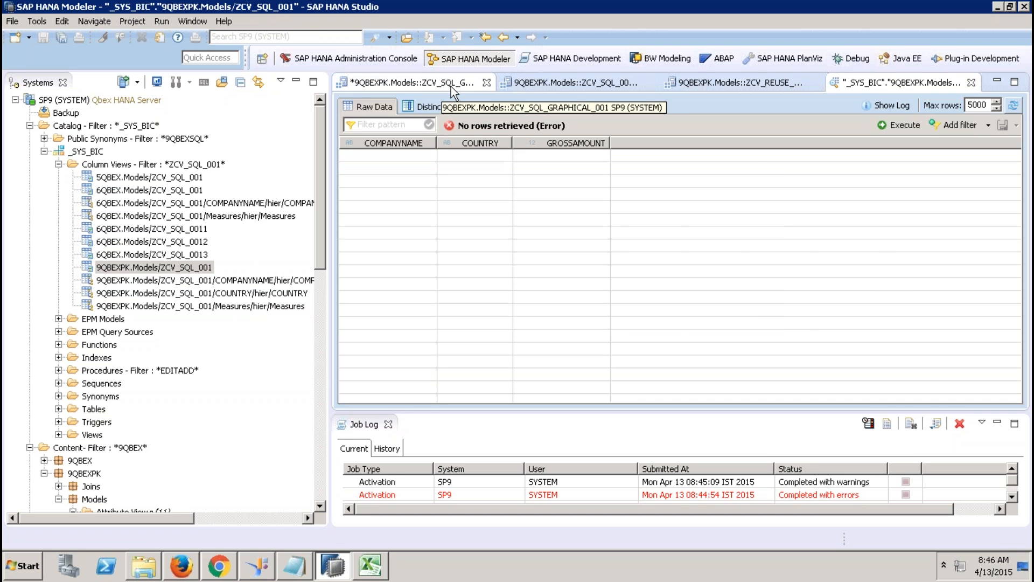
Step: Delete TABLE_FUNCTION_ZCV_SQL_001 from ZCV_REUSE_SQL_GRAPH's Aggregation node
click(525, 84)
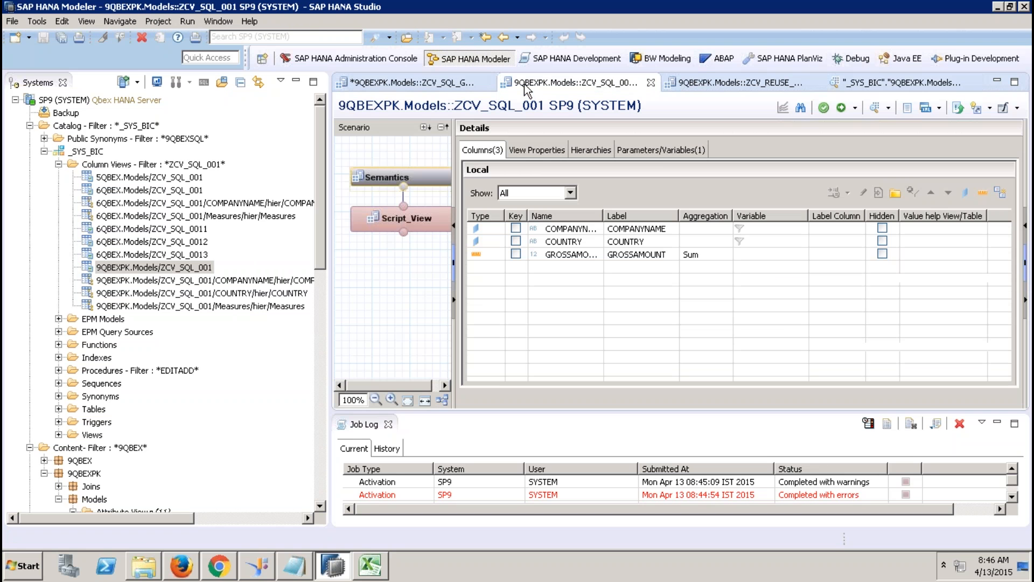
click(727, 86)
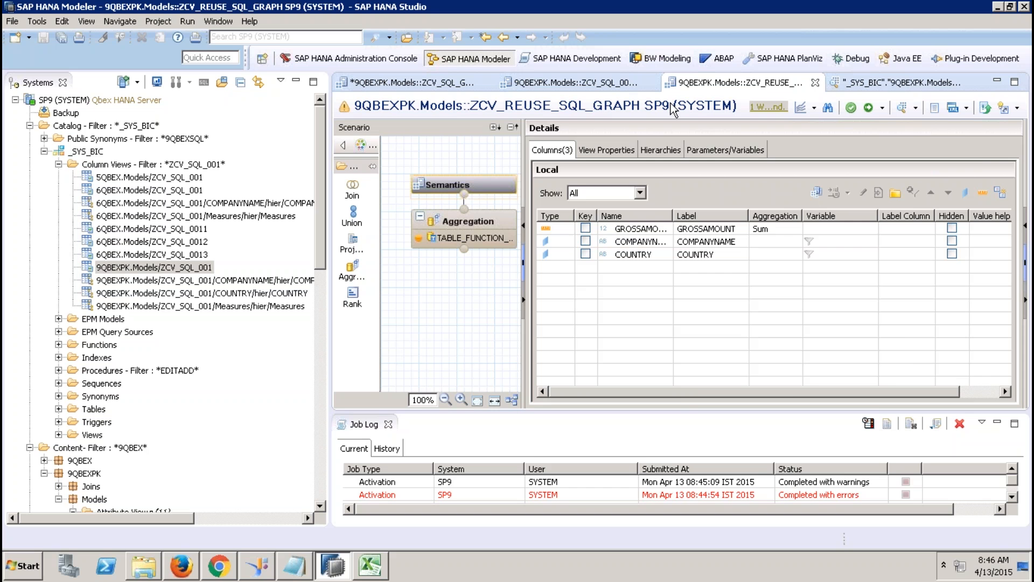
click(496, 219)
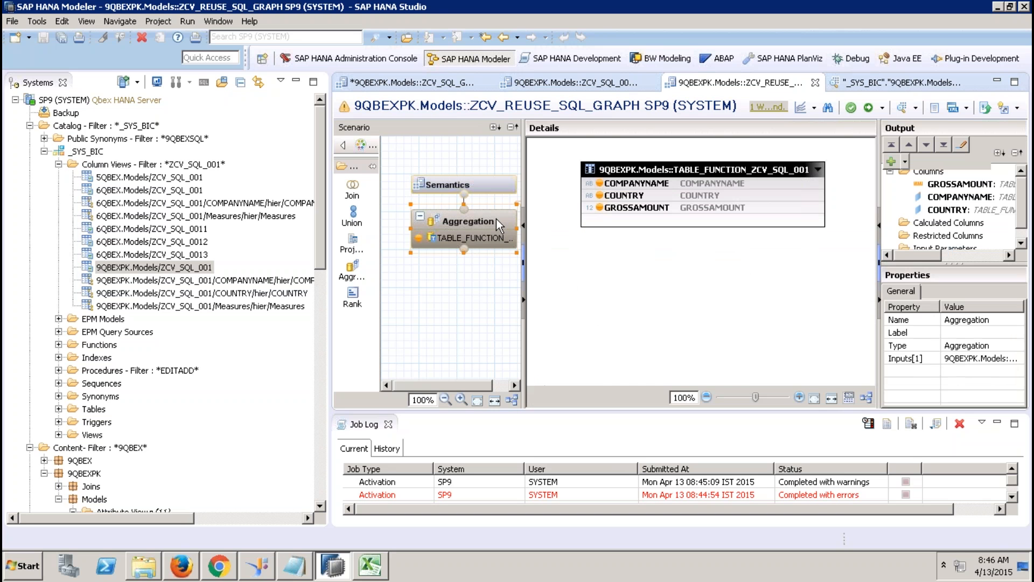
right_click(637, 291)
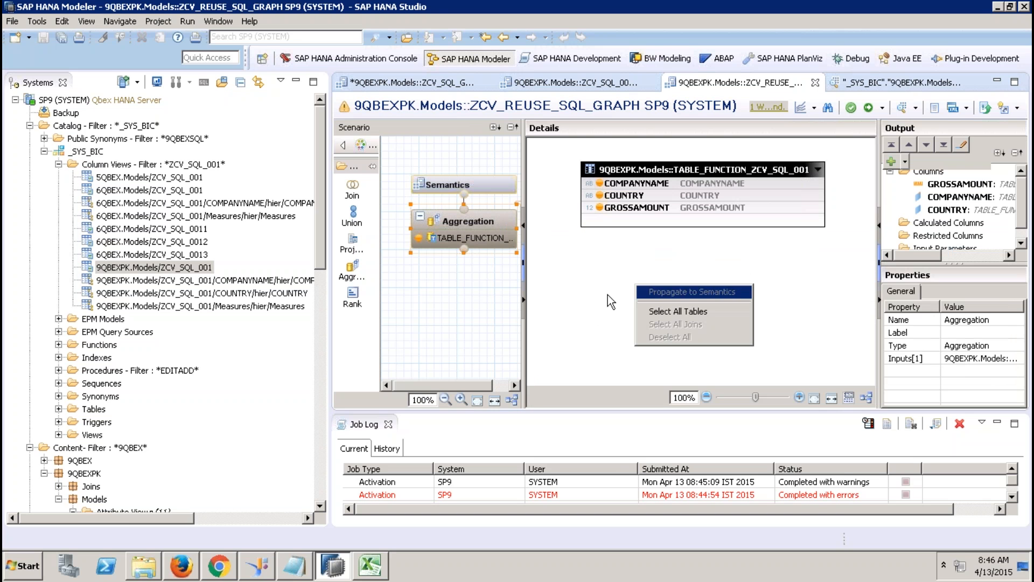
click(579, 263)
click(622, 170)
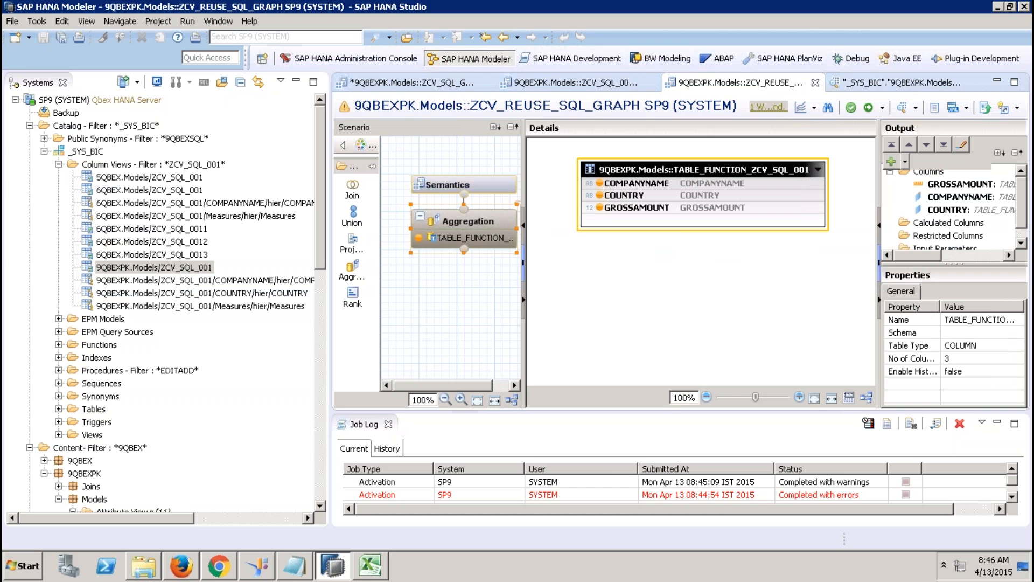
key(Delete)
click(606, 289)
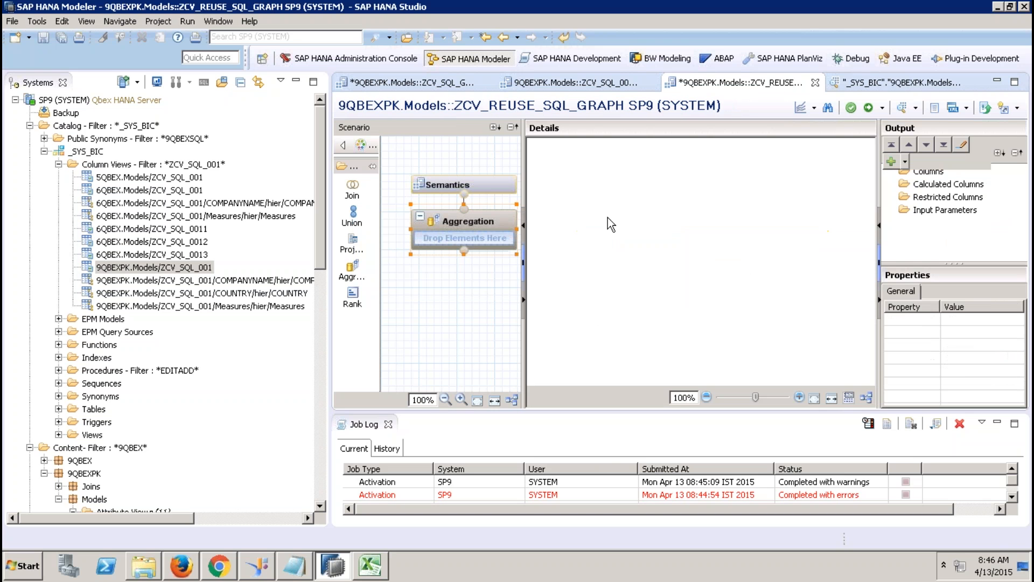
Step: Drag the ZCV_SQL_001 column view into the aggregation and add GROSSAMOUNT as aggregated output
right_click(608, 218)
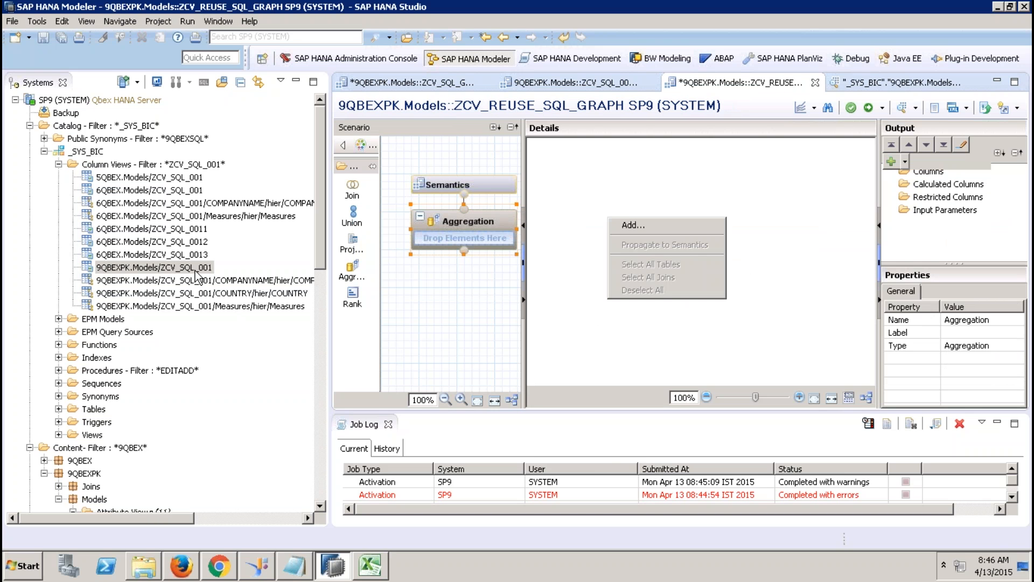
drag(197, 273, 449, 246)
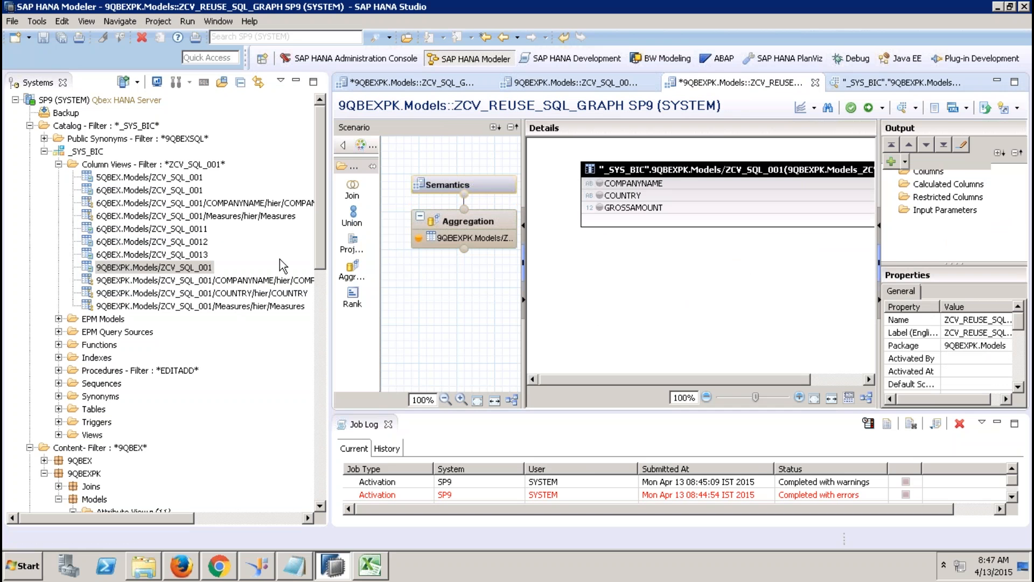
right_click(634, 211)
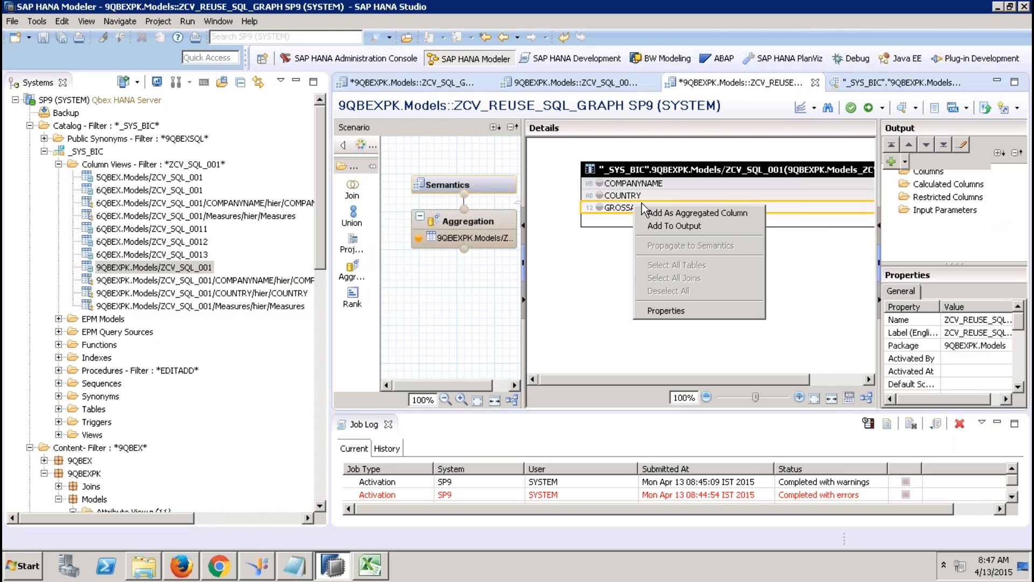
click(697, 226)
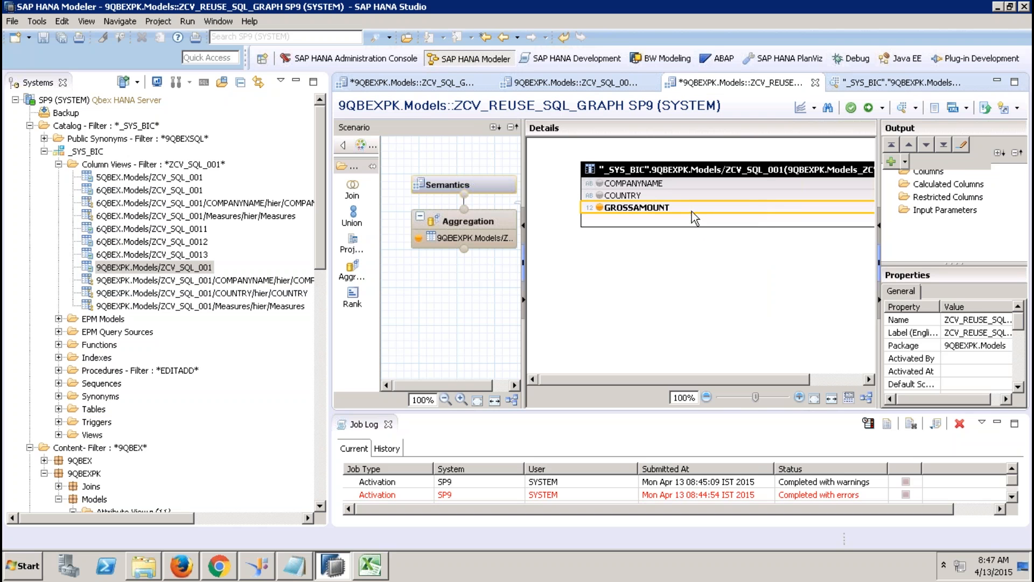
Step: Add COMPANYNAME and COUNTRY to the output, check Semantics, and activate the view
click(662, 184)
ctrl+click(658, 198)
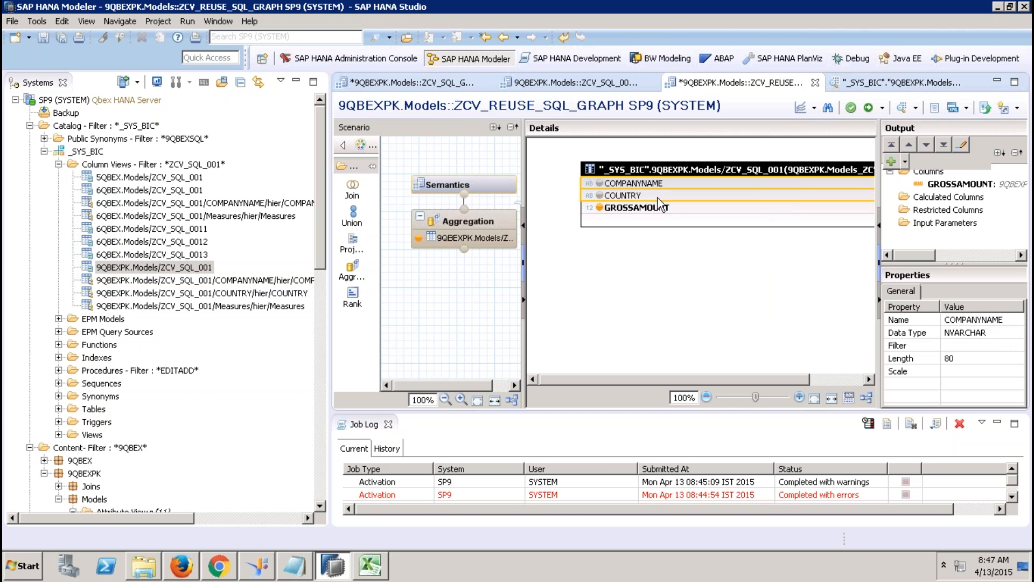
right_click(658, 198)
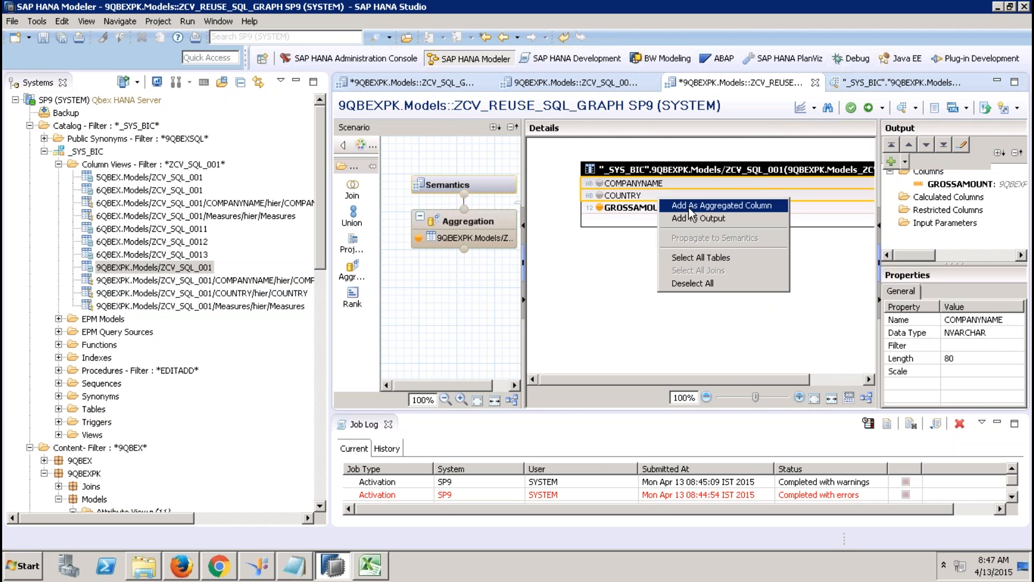
click(699, 219)
click(496, 182)
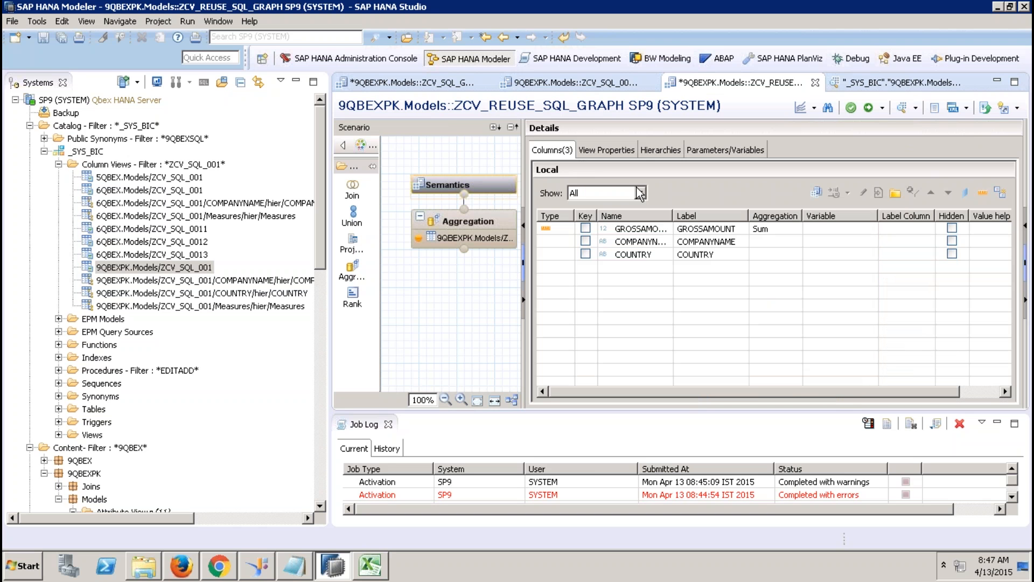
click(868, 107)
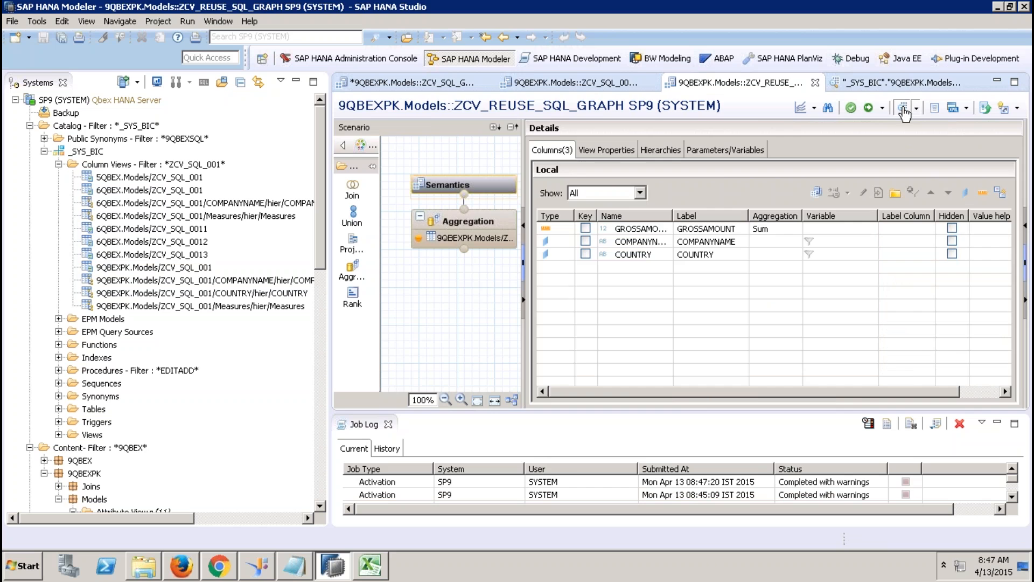
Step: Preview ZCV_REUSE_SQL_GRAPH's raw data, find no rows, and close the preview
click(903, 109)
click(509, 106)
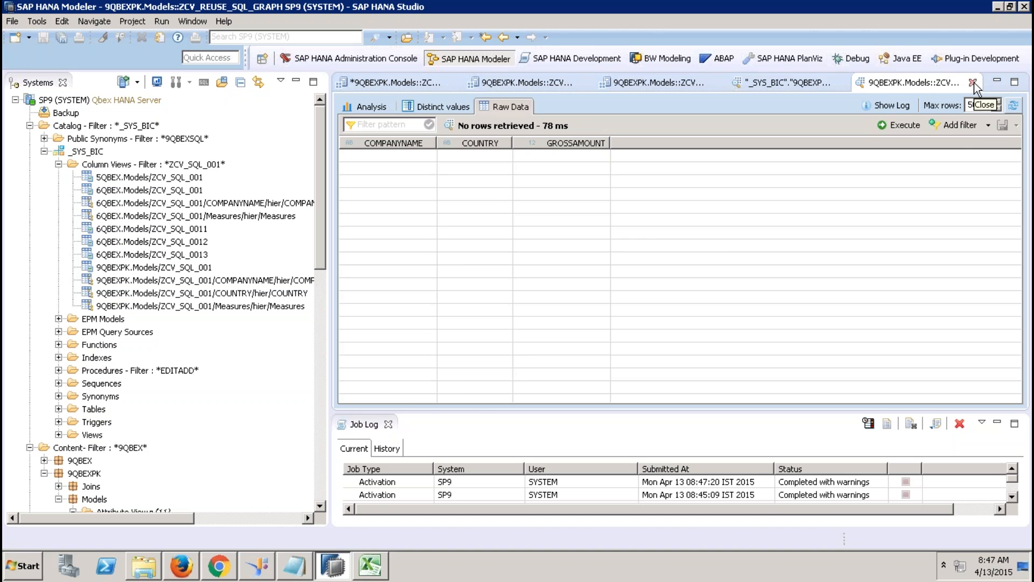
click(973, 82)
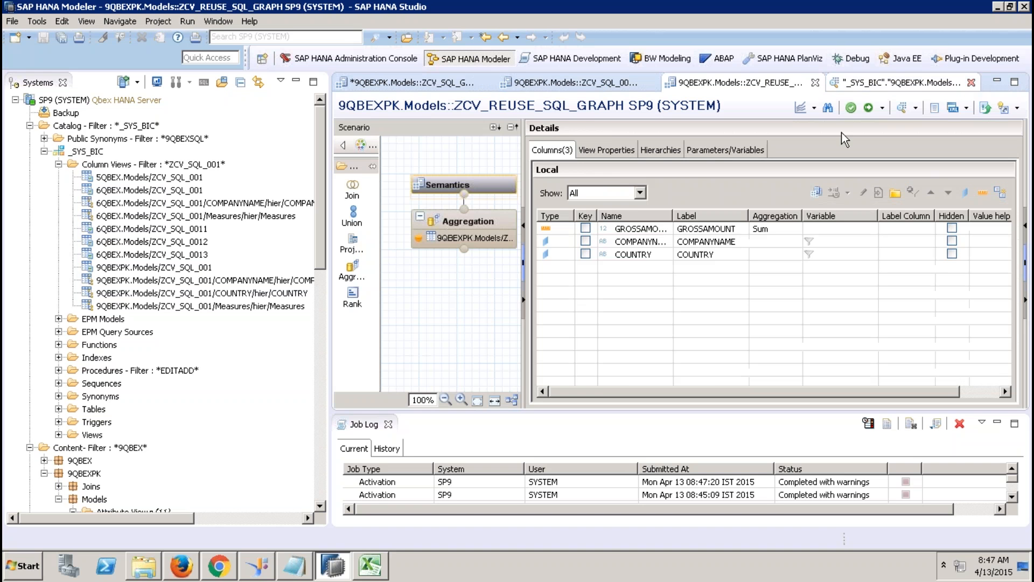
Step: Create input parameter IP_YEAR with data type VARCHAR and length 4
click(720, 150)
click(971, 170)
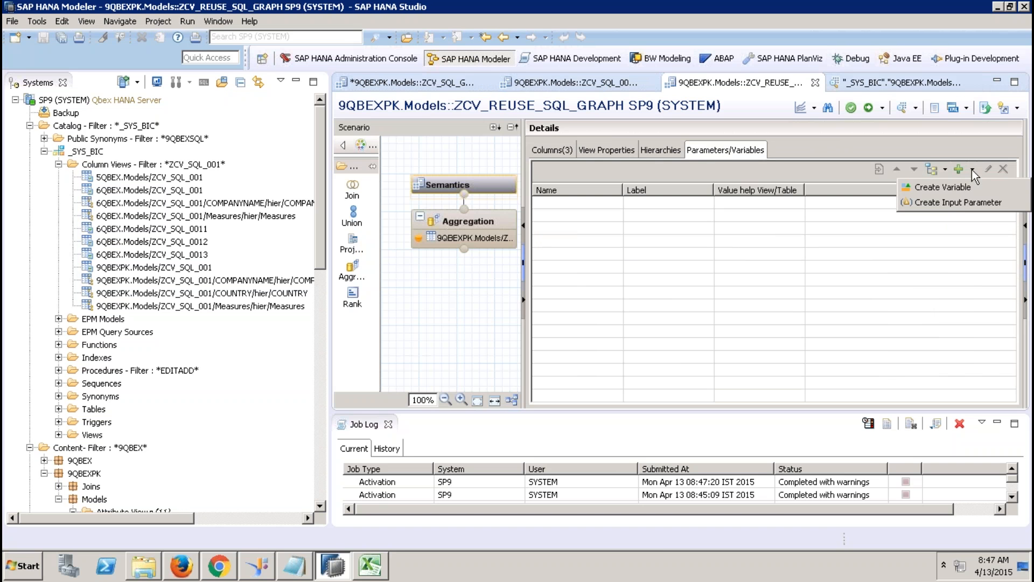
click(961, 199)
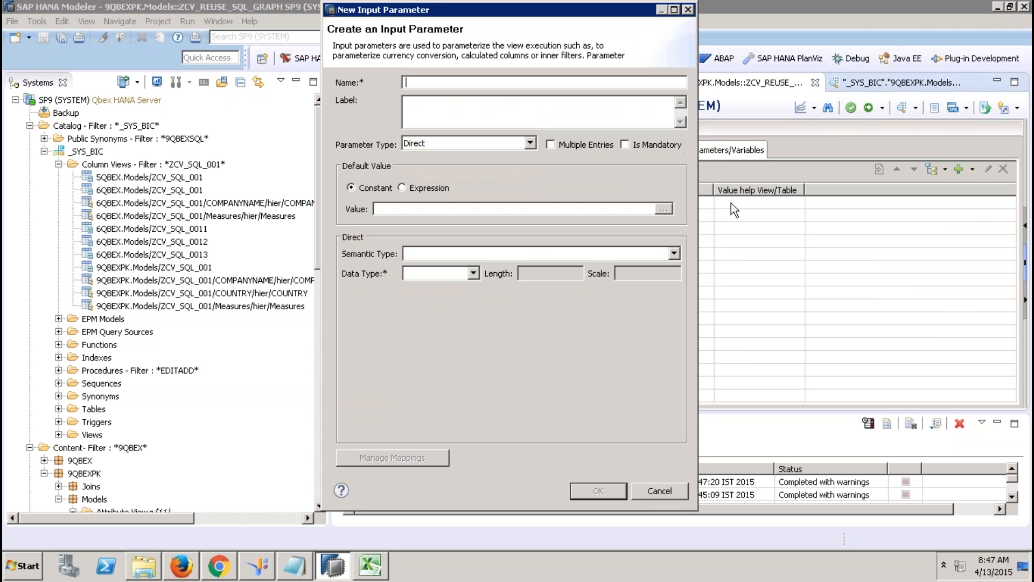
text(IP_YERAR)
key(BackSpace)
key(BackSpace)
text(AR)
key(Tab)
click(473, 273)
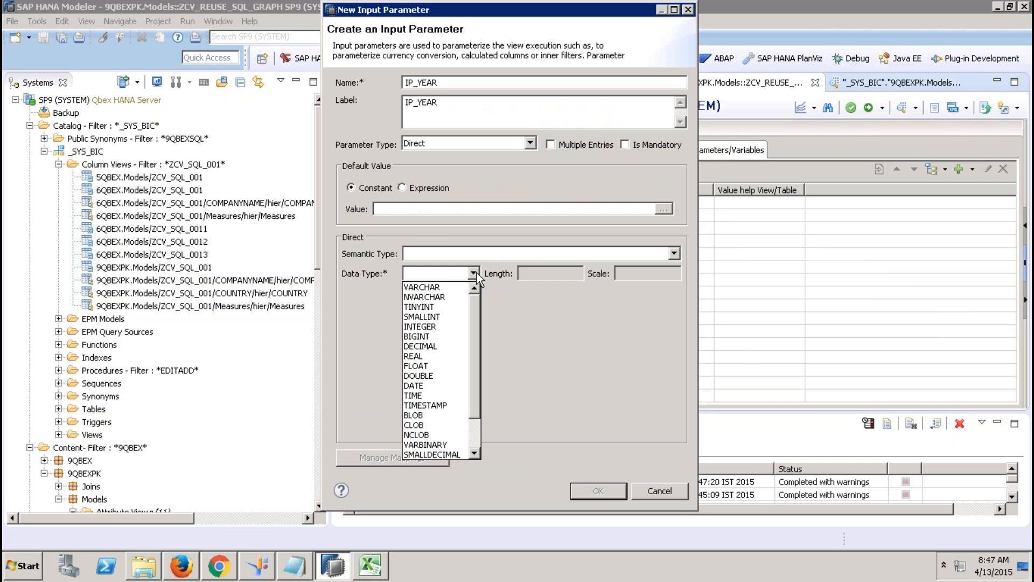
click(452, 286)
click(536, 273)
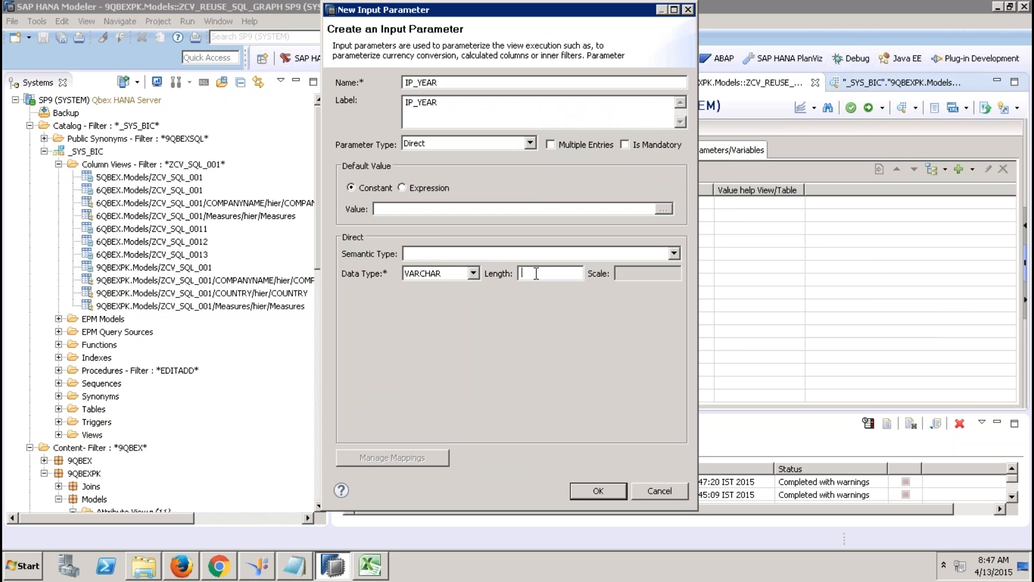
text(4)
click(598, 490)
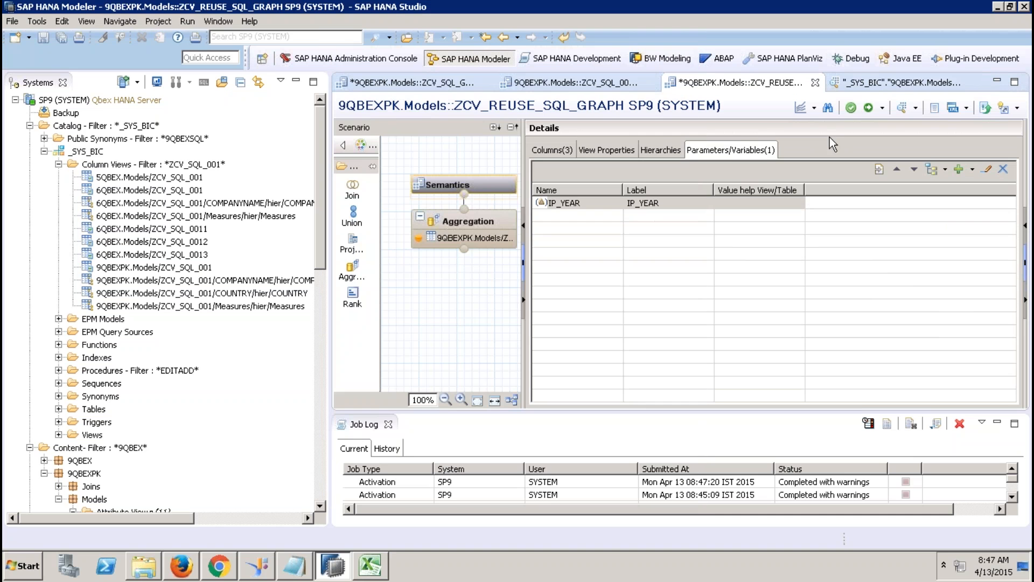
Step: Reactivate ZCV_REUSE_SQL_GRAPH, preview raw data showing no rows, close it, and select Aggregation
click(867, 110)
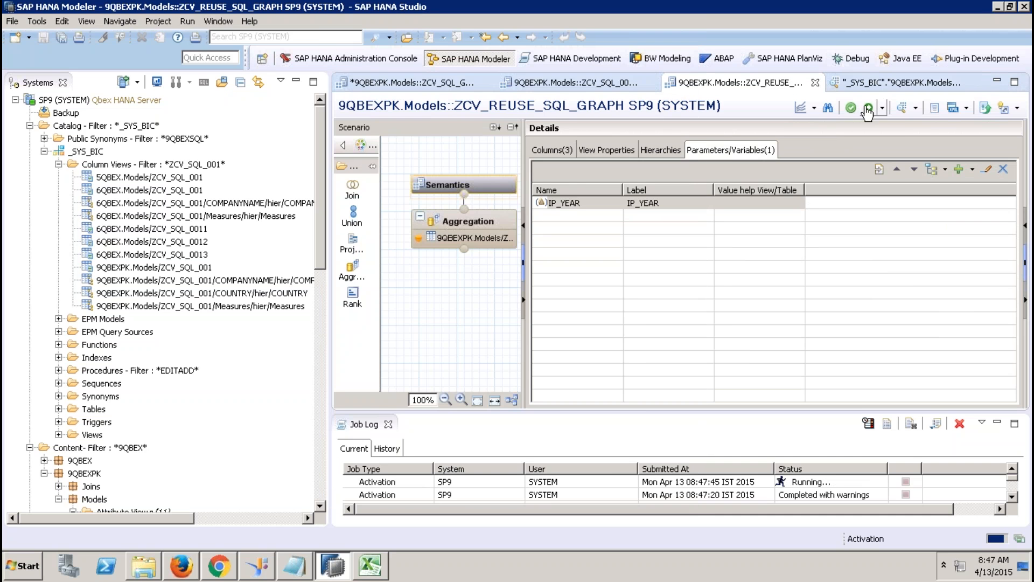
click(903, 108)
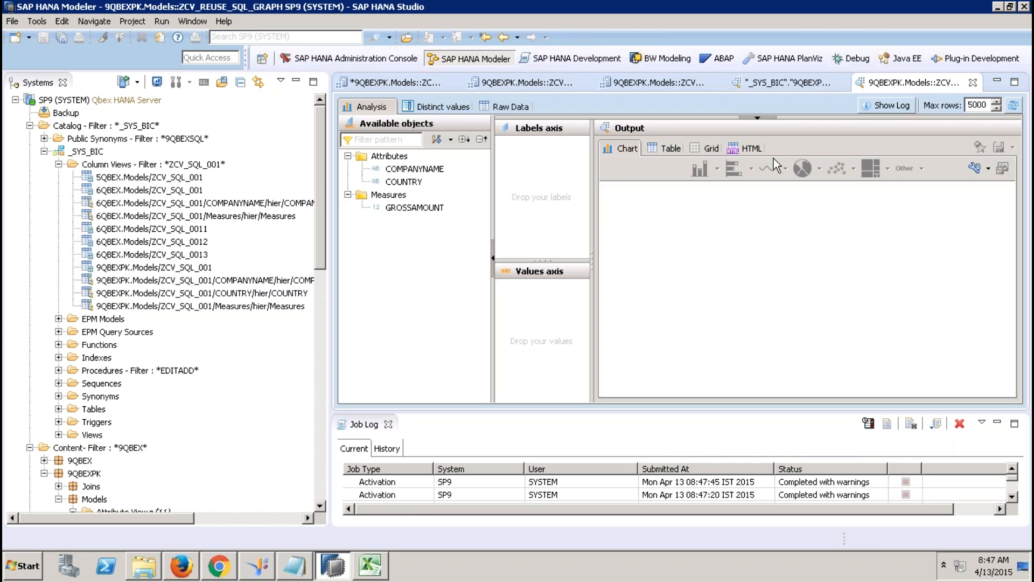
click(509, 106)
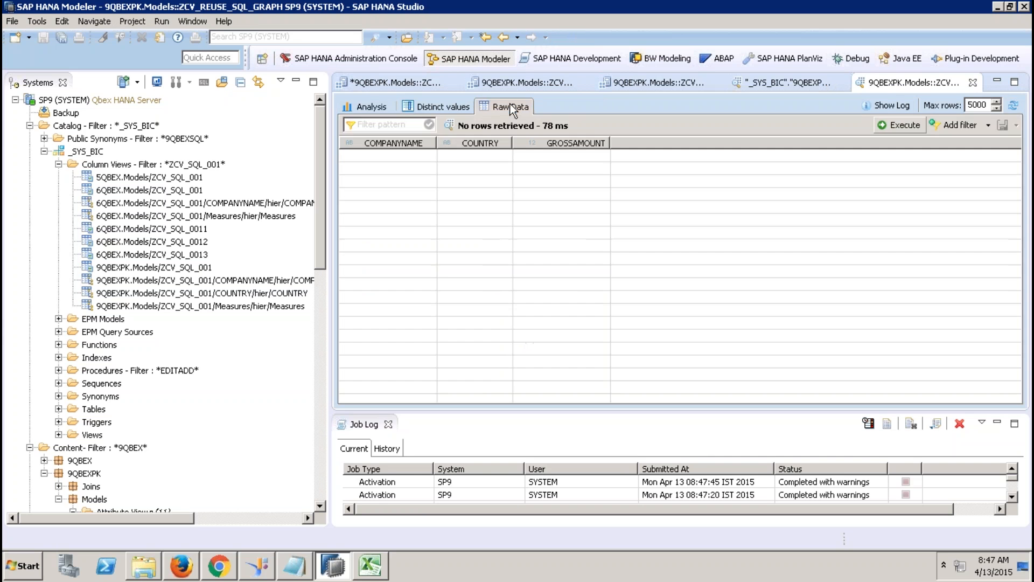
click(972, 82)
click(488, 222)
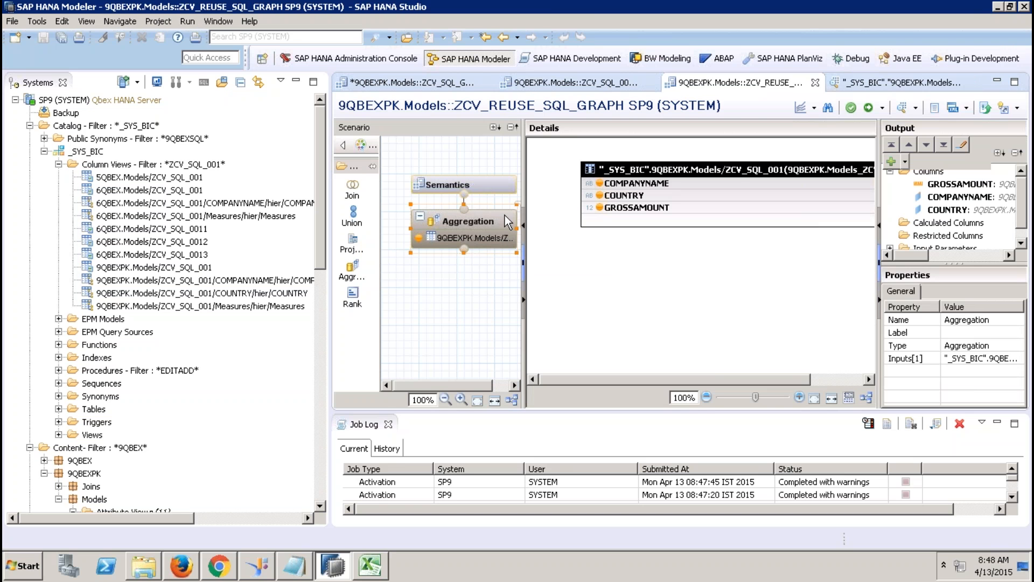
Step: Preview ZCV_SQL_GRAPHICAL_001's raw data for IP_YEAR 2012 (16 rows), then return to ZCV_REUSE_SQL_GRAPH
click(428, 82)
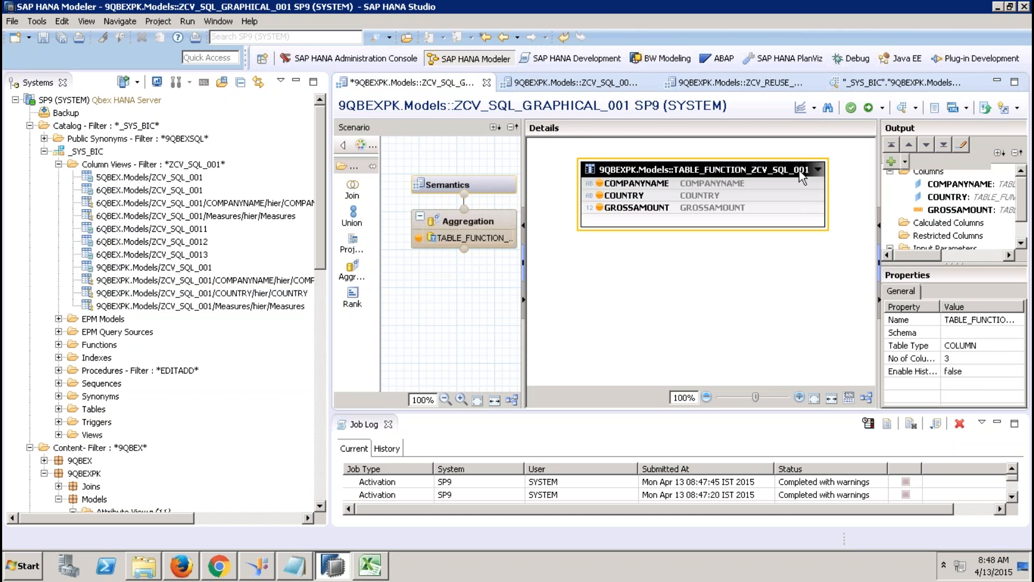
click(902, 107)
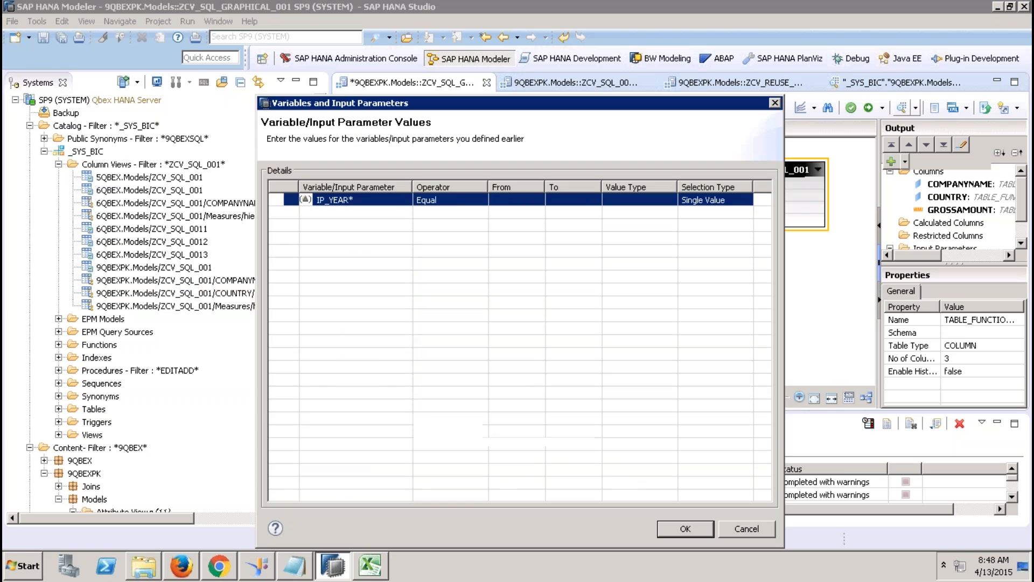
click(509, 201)
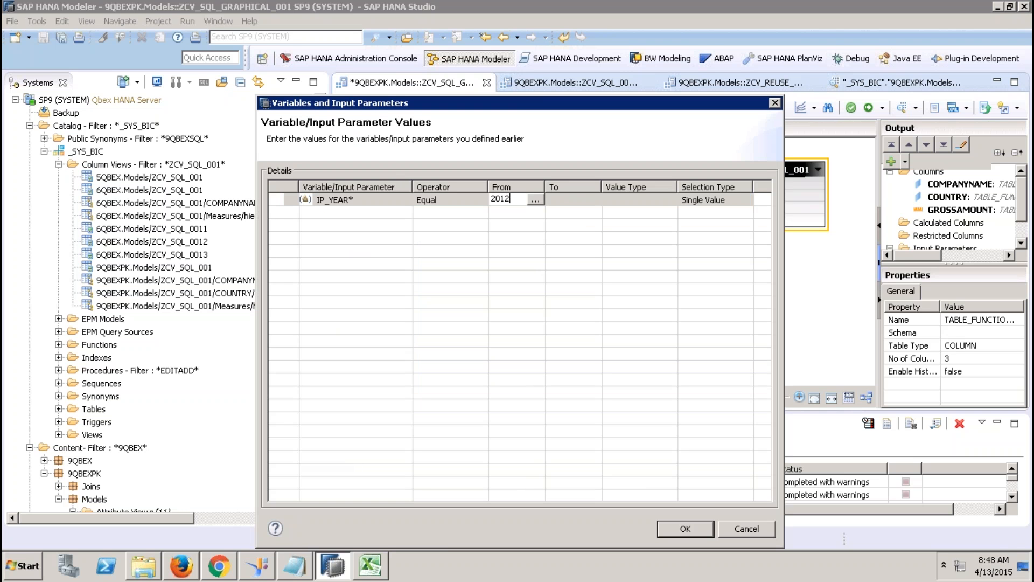
key(Tab)
click(680, 530)
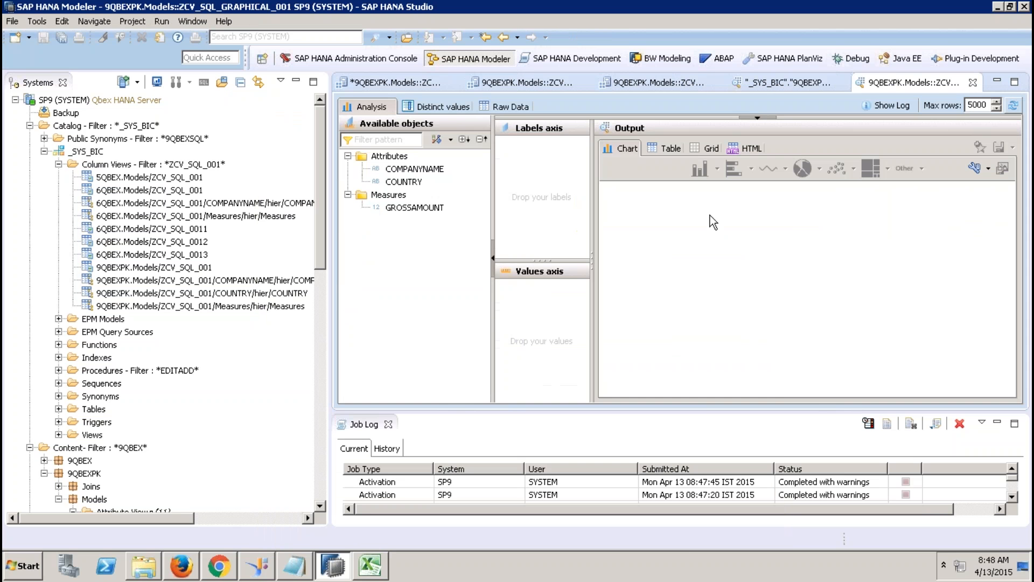
click(521, 108)
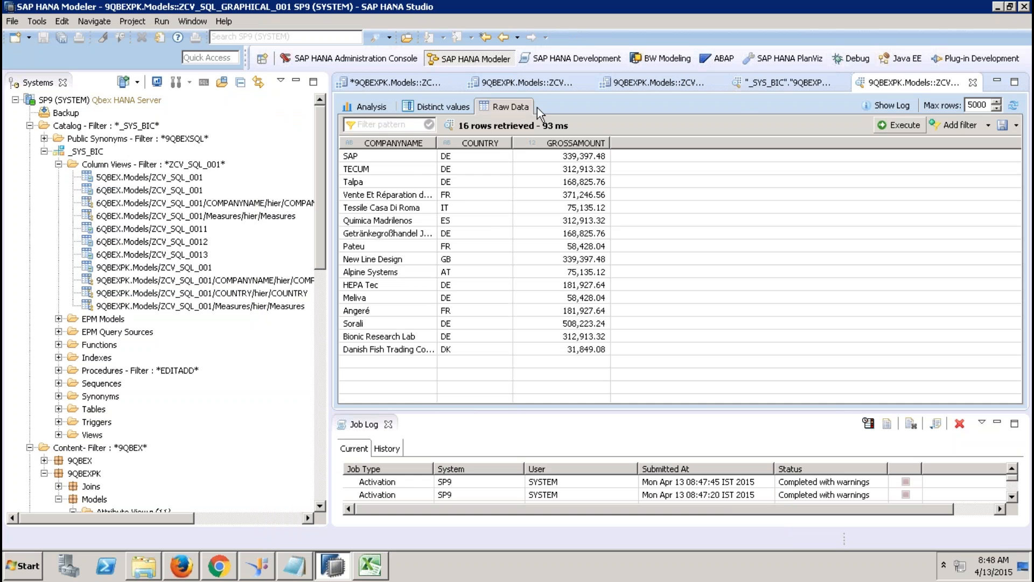
click(686, 82)
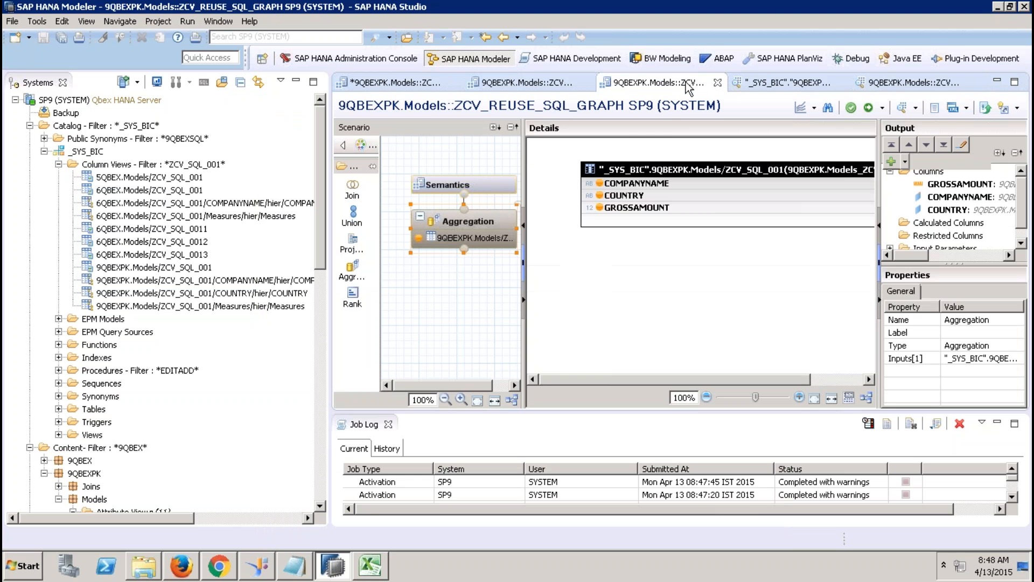
Step: Check ZCV_REUSE_SQL_GRAPH's Semantics properties, close the Job Log, and show ZCV_SQL_001's View Properties
click(502, 182)
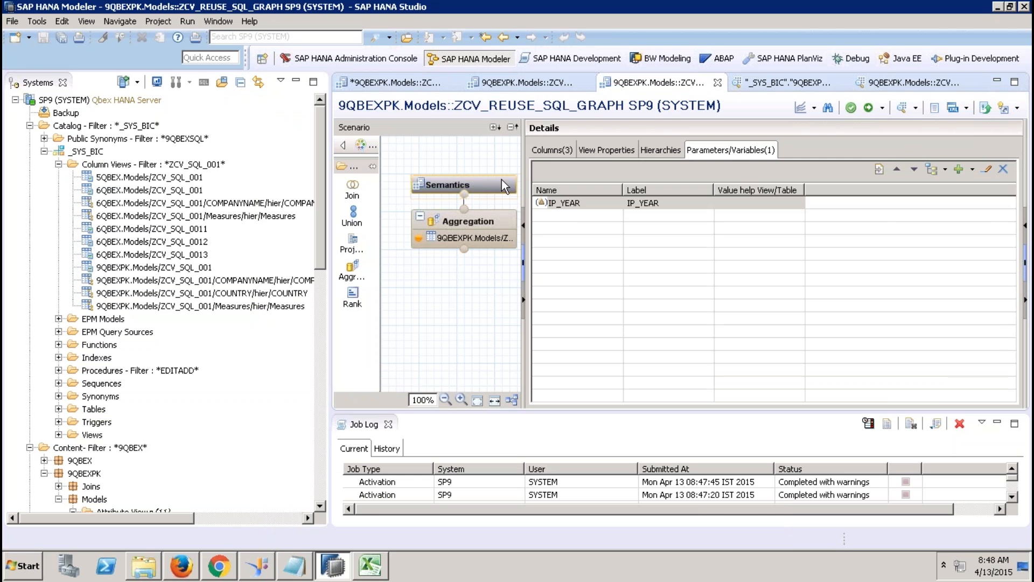
click(608, 150)
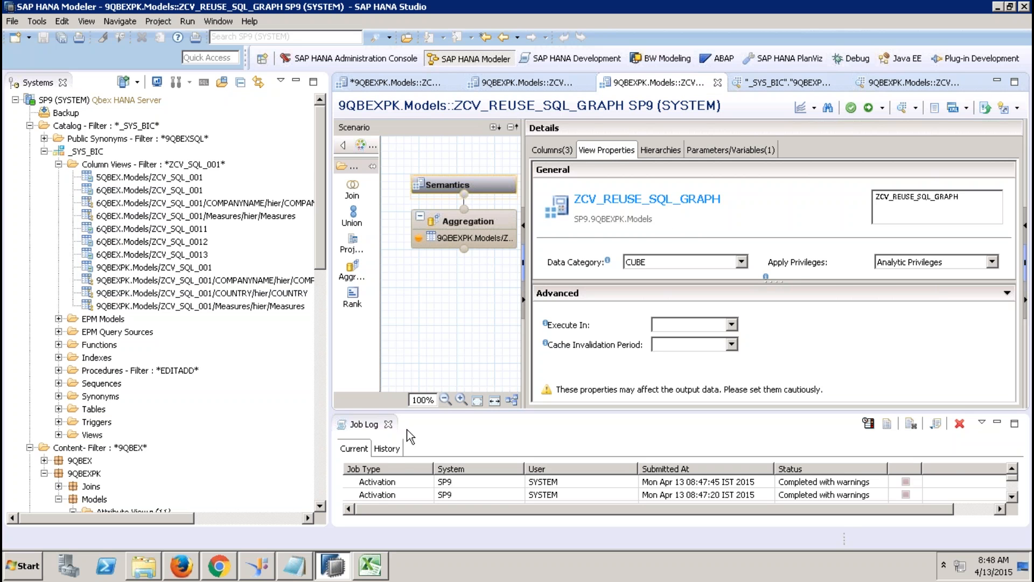
click(388, 424)
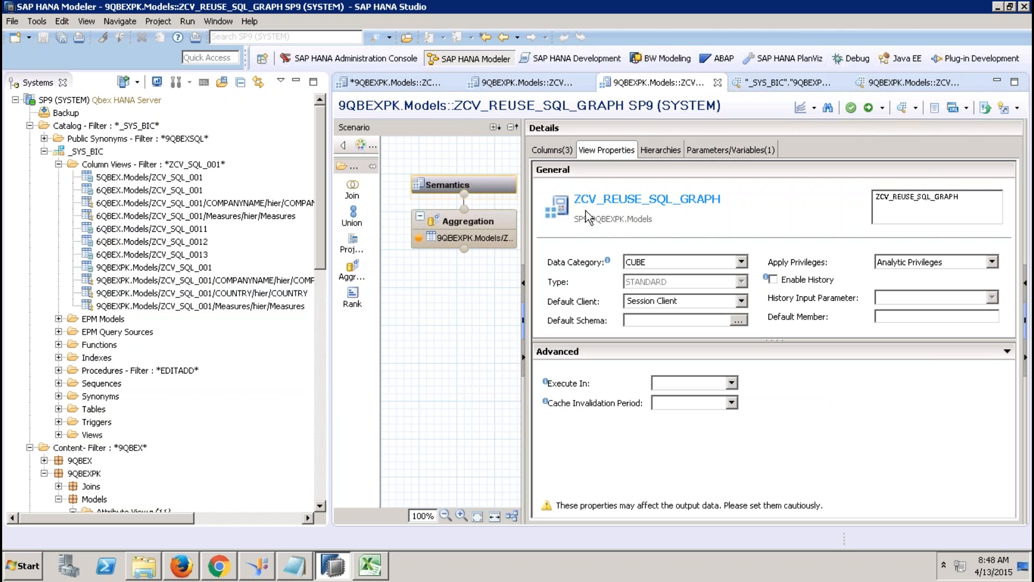
click(560, 87)
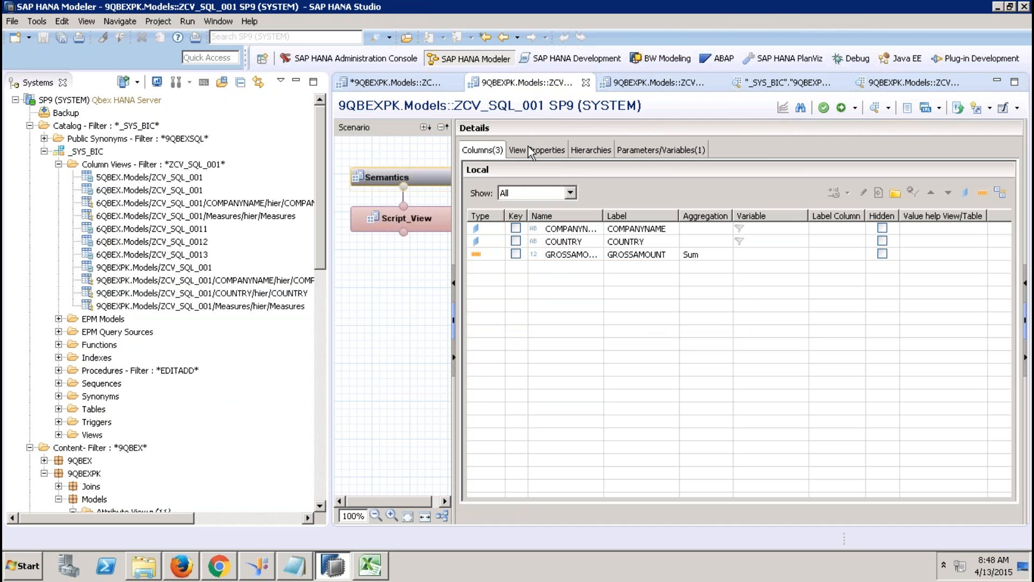
click(528, 148)
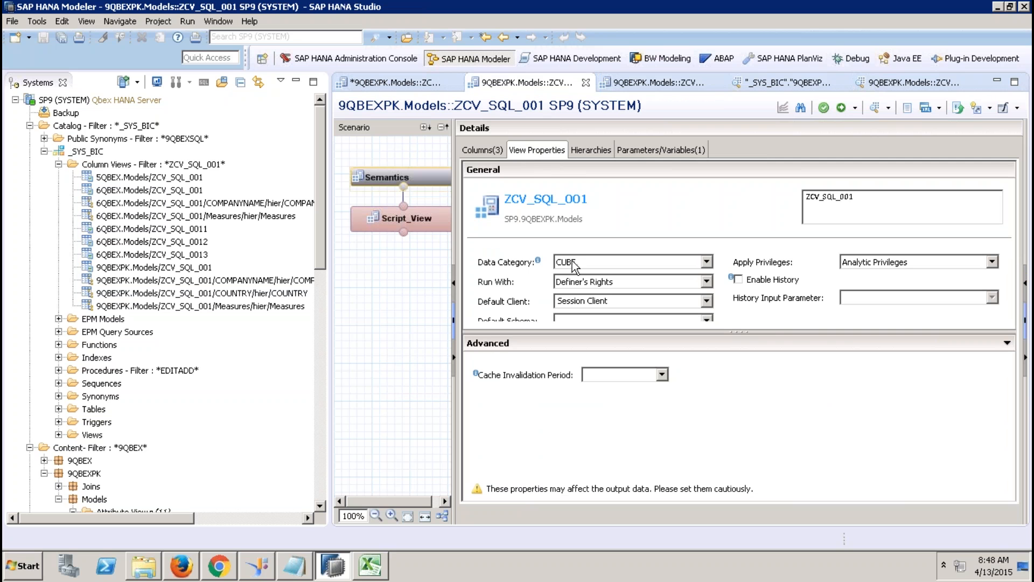
Step: Close Book2 without saving and create a new blank workbook in Excel
click(371, 565)
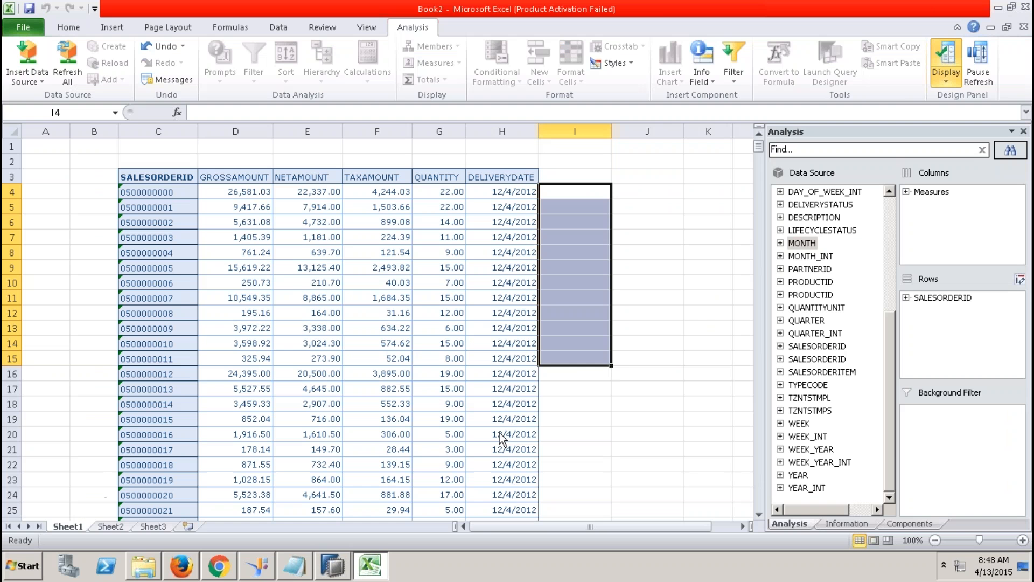
click(1023, 27)
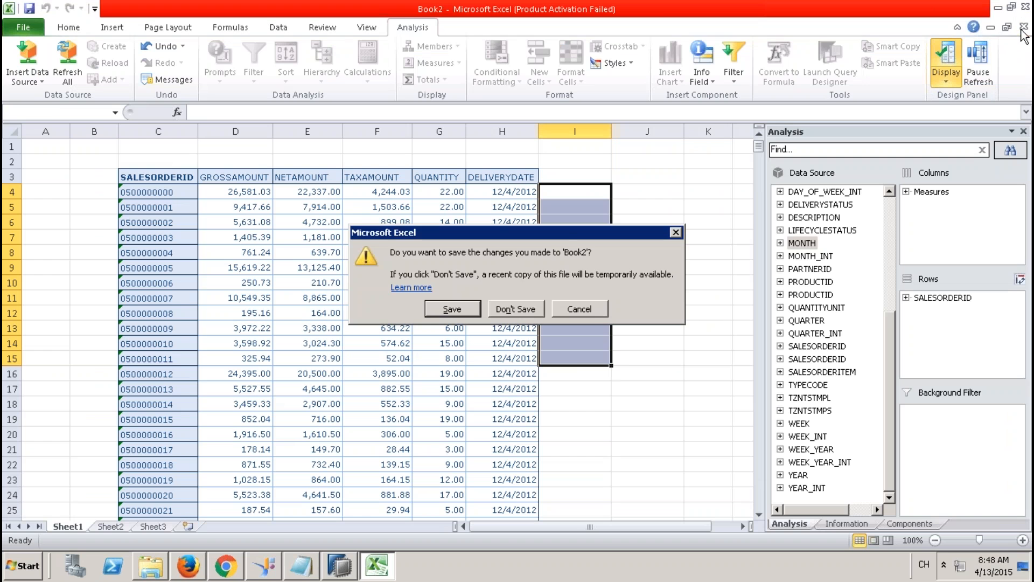
click(533, 310)
click(12, 27)
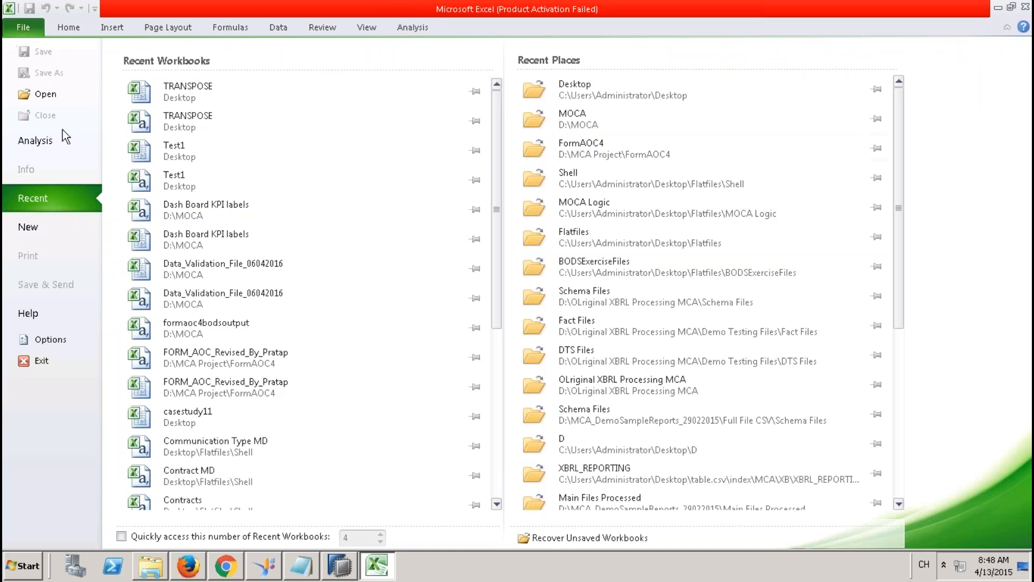
click(54, 226)
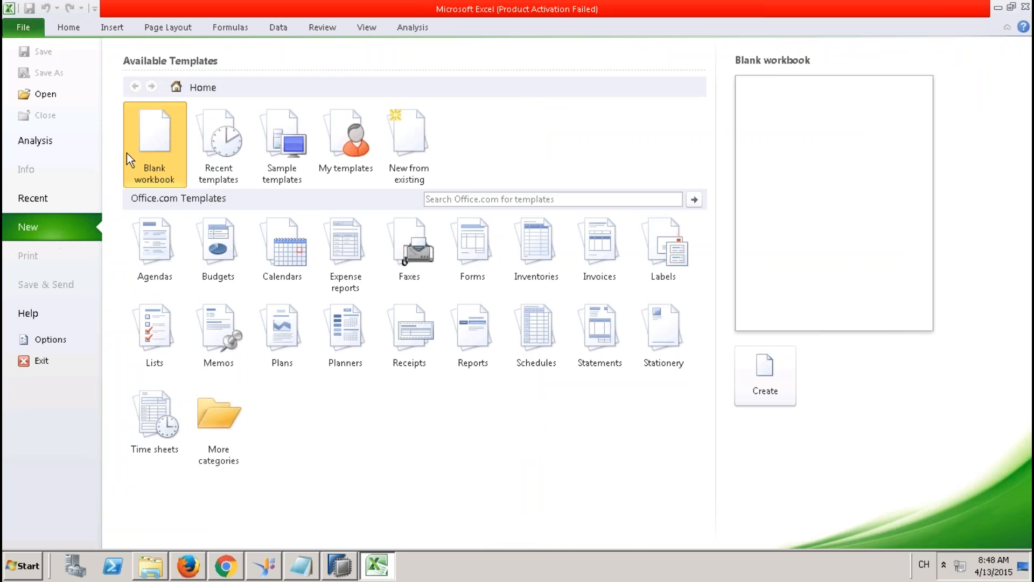
double_click(173, 140)
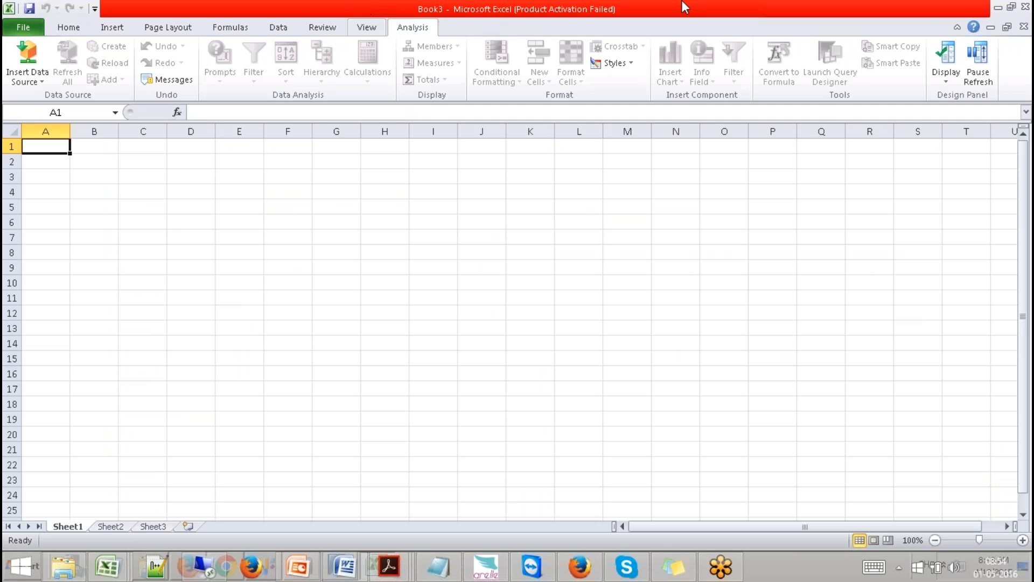
Step: Try picking an Analysis data source by refreshing Models, then close Excel unsaved after the 401 error
click(26, 79)
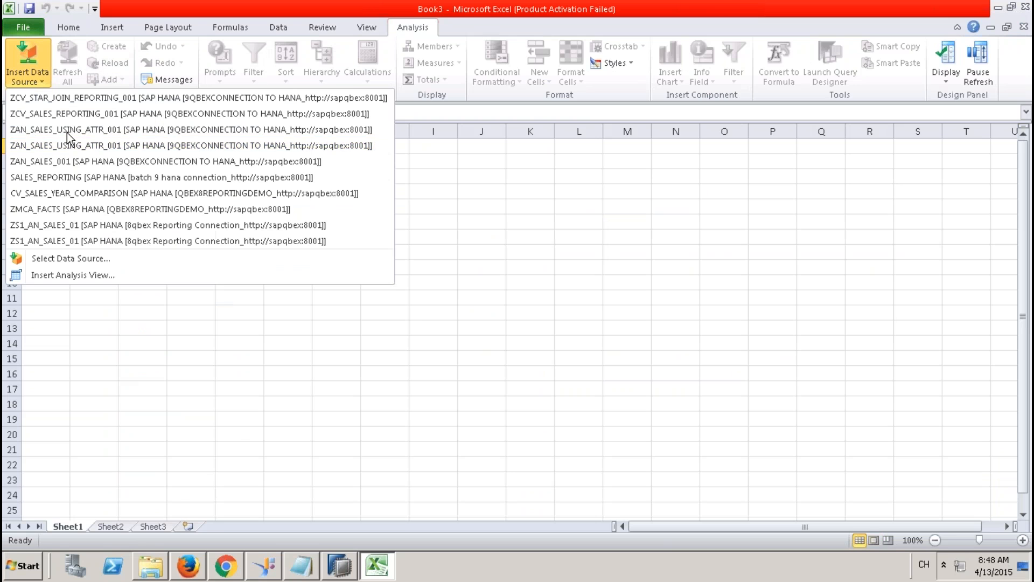
click(86, 258)
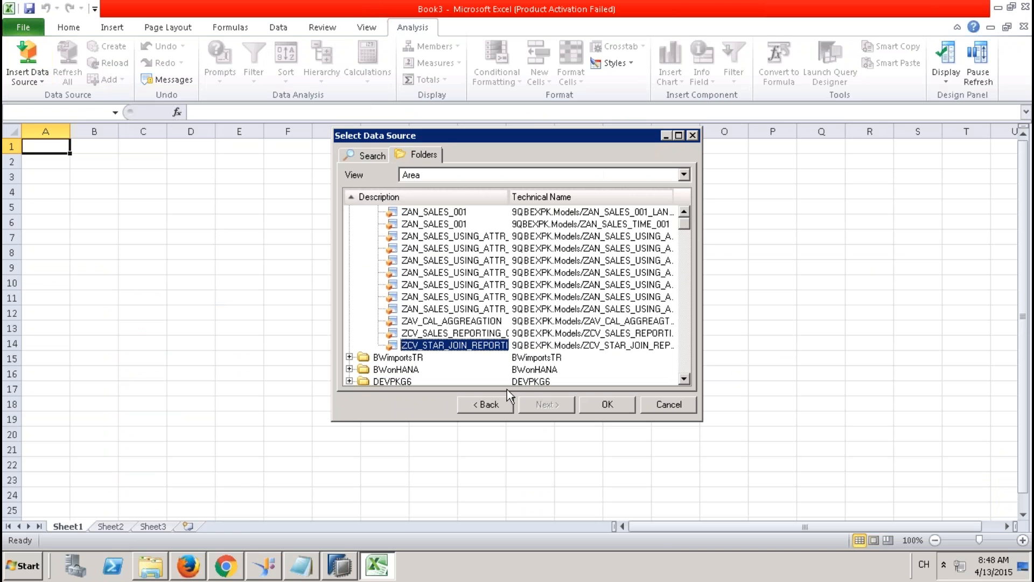
click(684, 212)
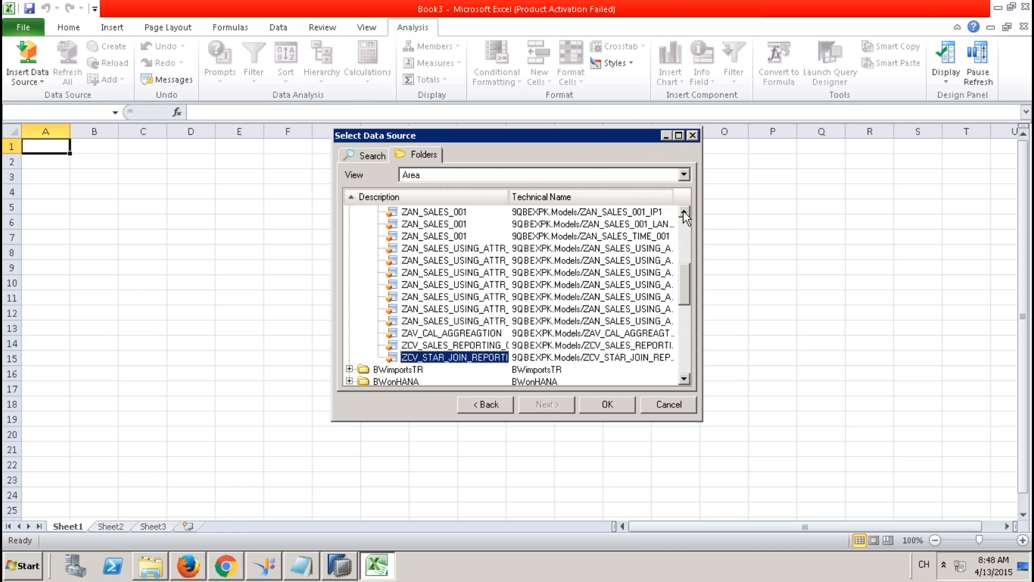
scroll(622, 235, up, 4)
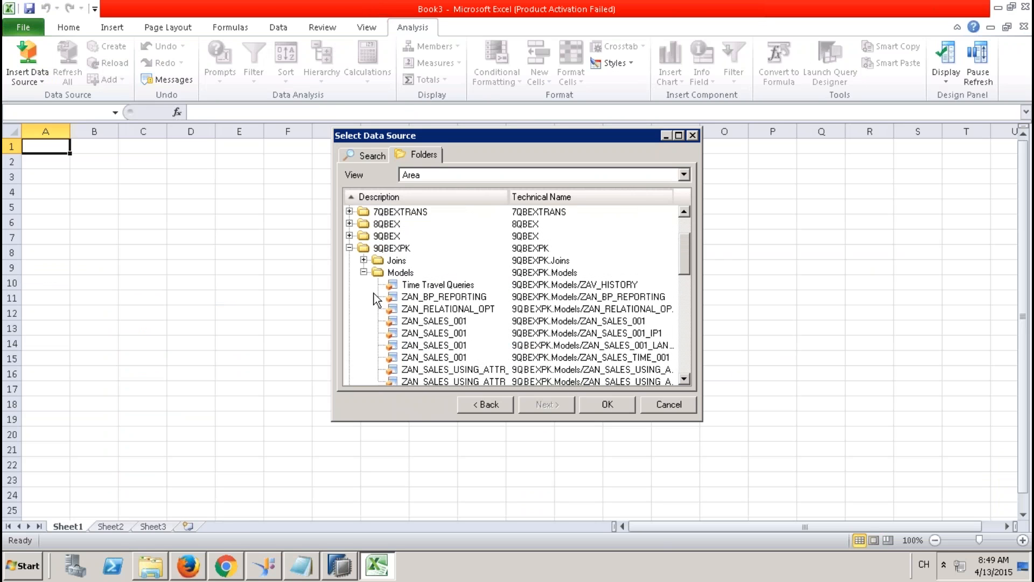
right_click(399, 271)
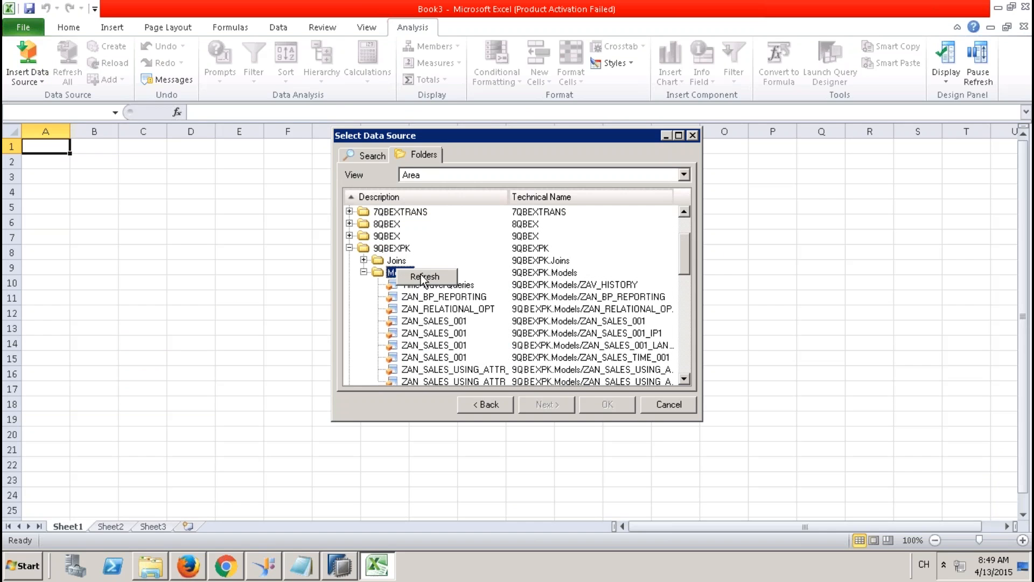
click(424, 277)
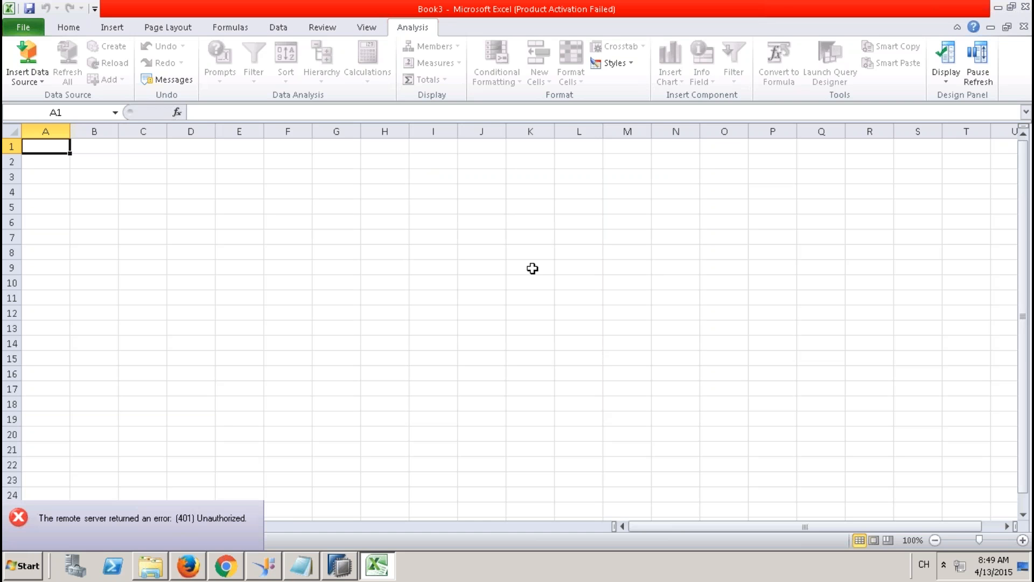
click(1025, 6)
click(532, 298)
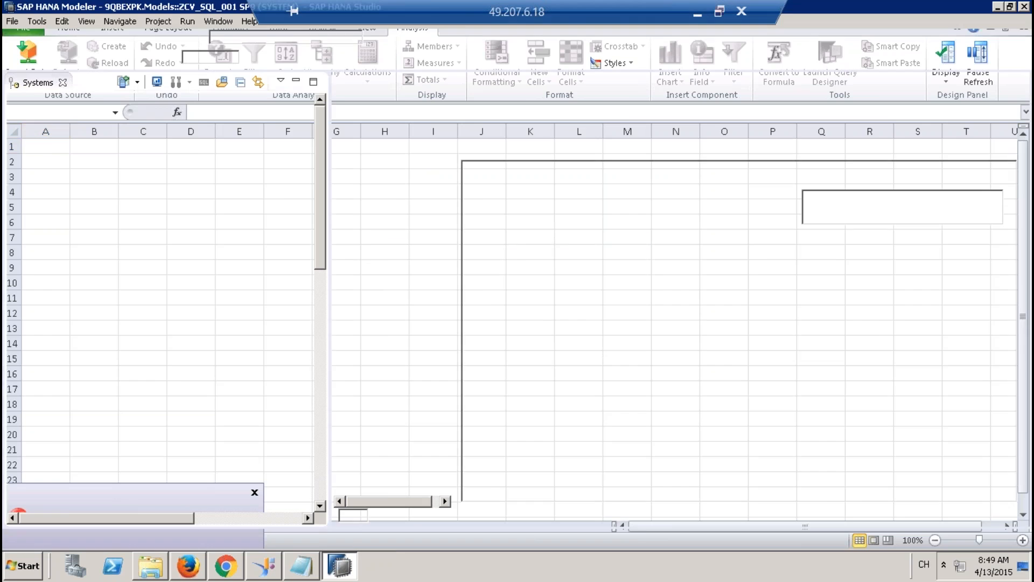
Step: Launch Analysis for Microsoft Excel from Start > SAP Business Intelligence > SAP BusinessObjects Analysis
click(22, 565)
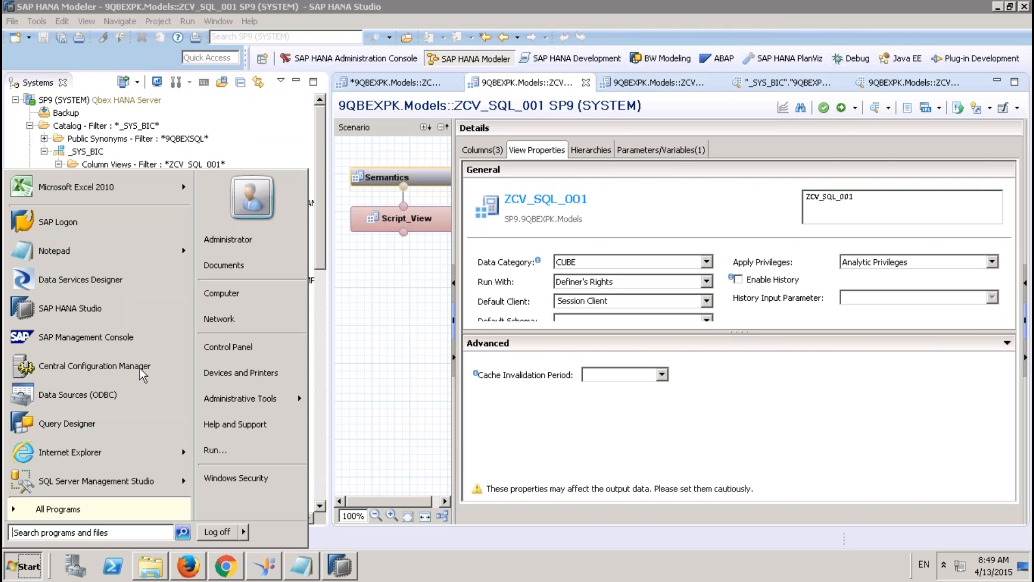
click(89, 507)
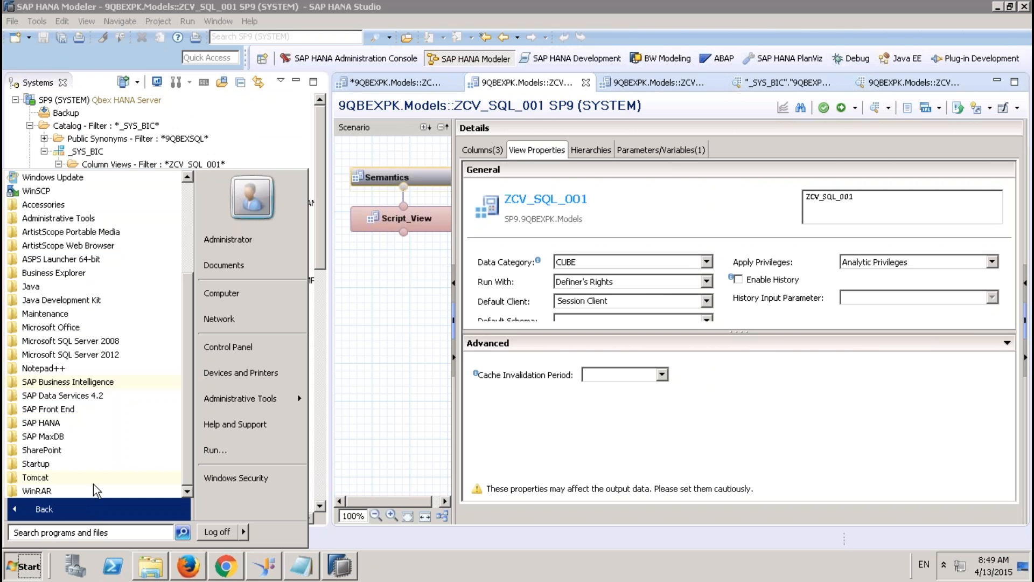
click(86, 382)
click(119, 396)
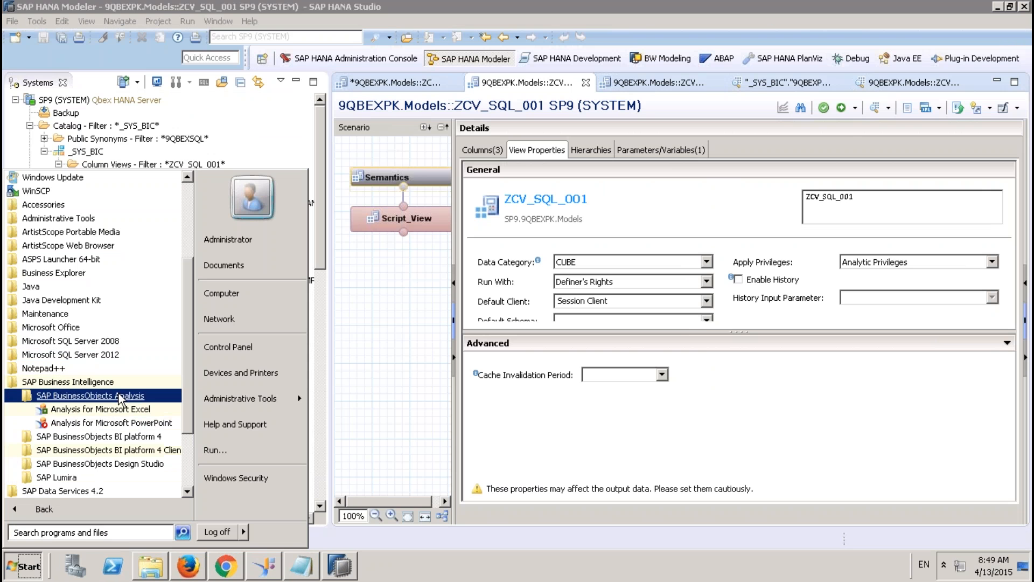
click(108, 409)
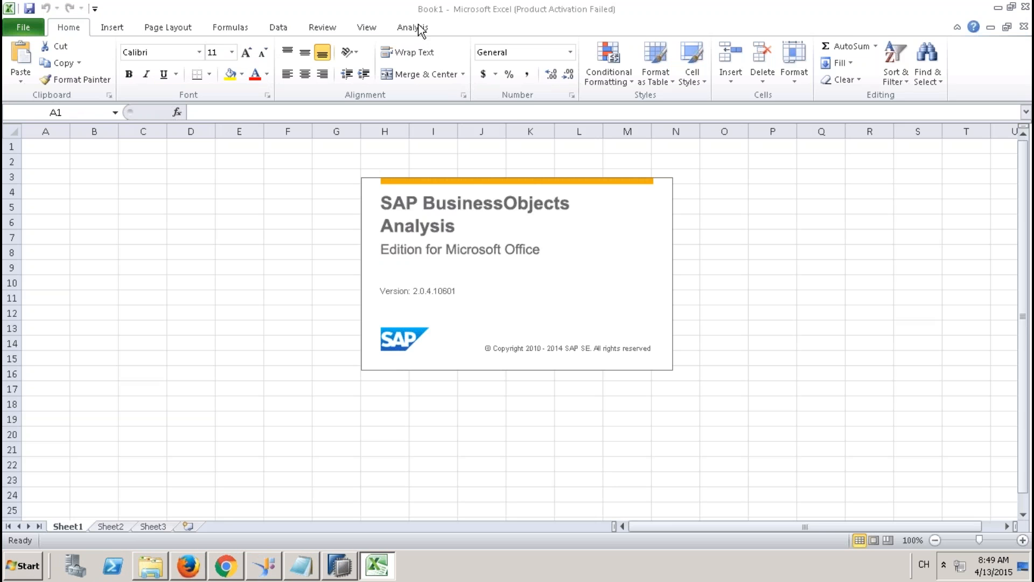
Step: Dismiss the Office activation notice, select cell C5, and open Select Data Source
click(417, 27)
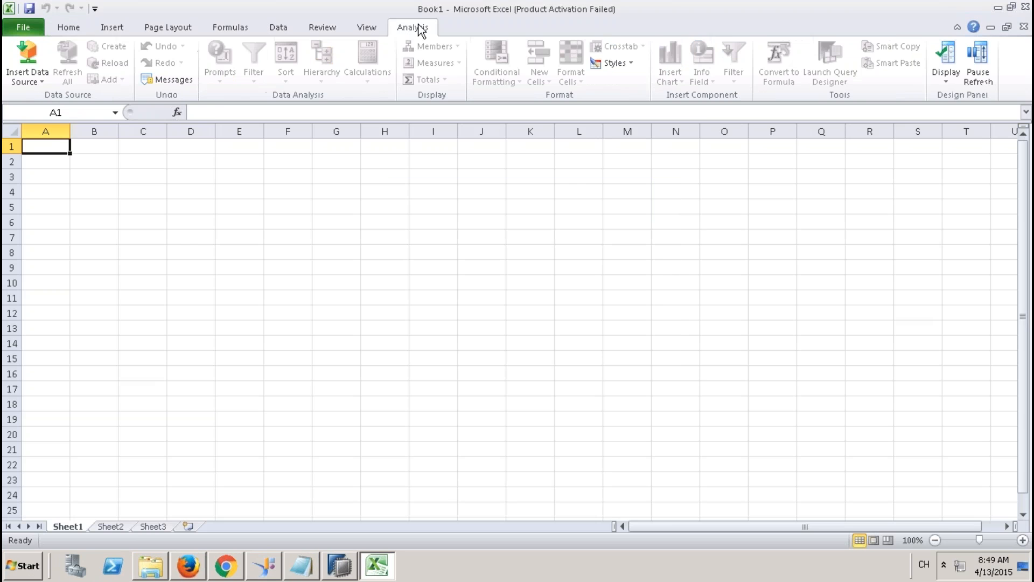
click(28, 78)
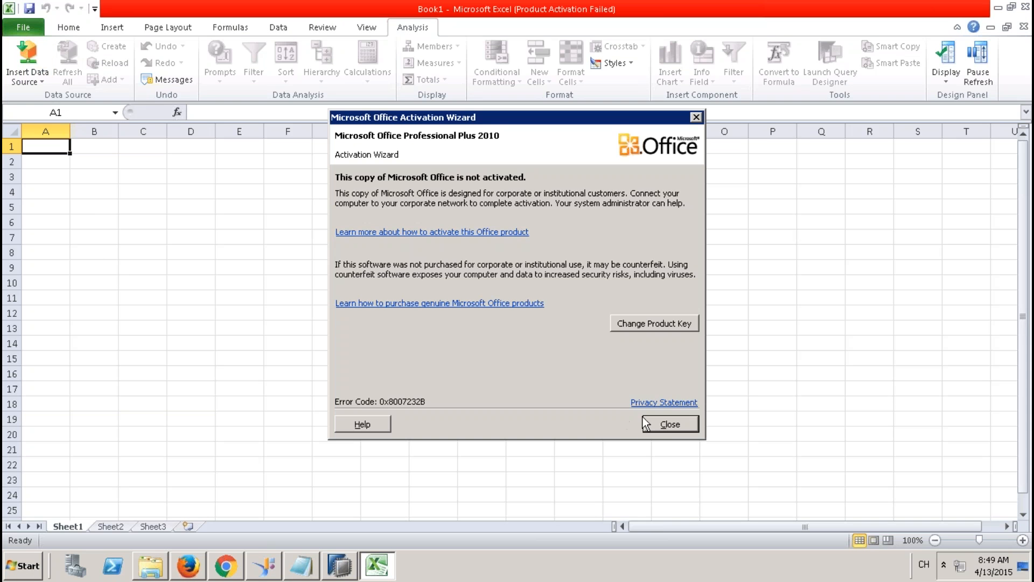
click(672, 423)
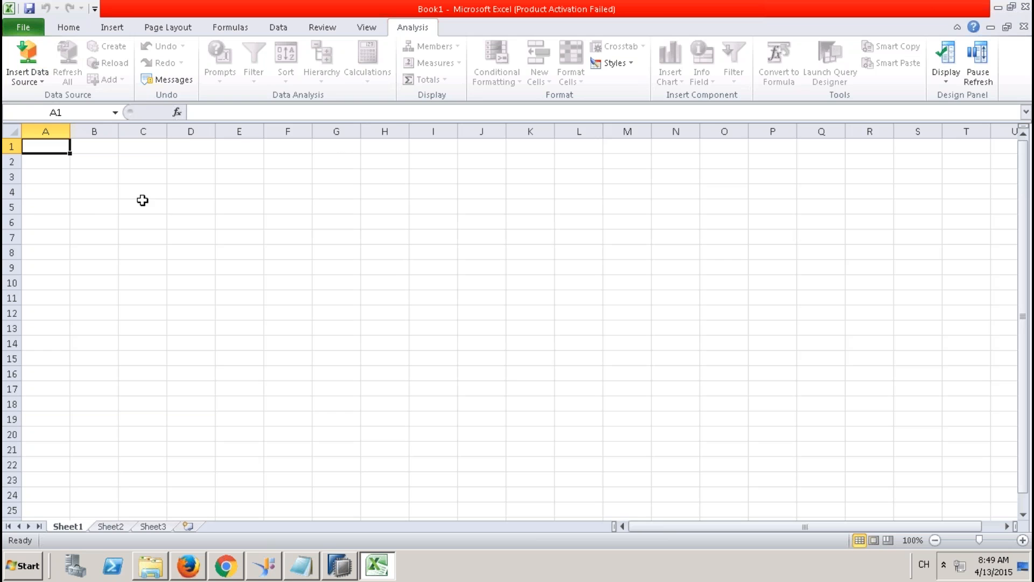
click(143, 203)
click(36, 84)
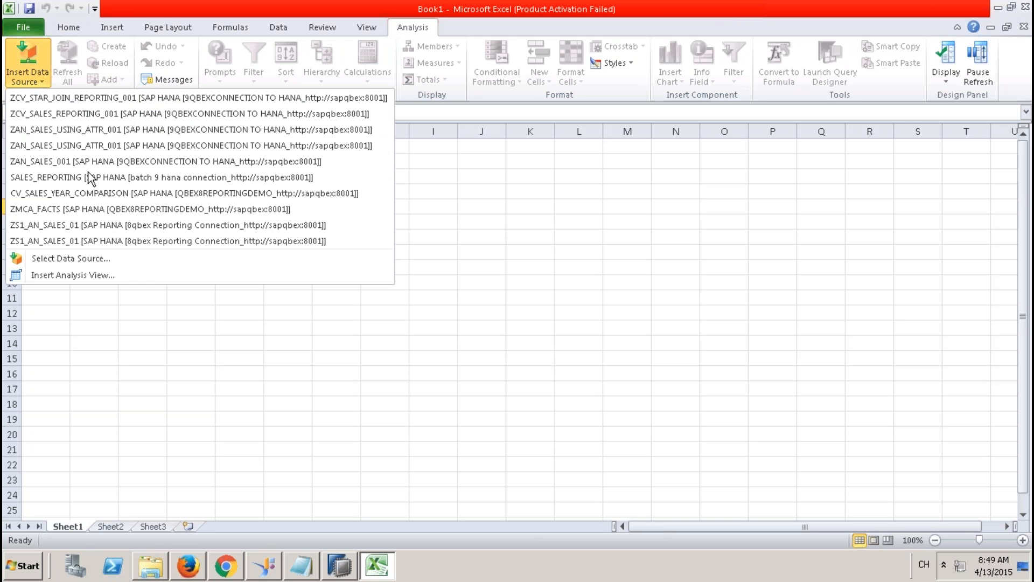
click(88, 260)
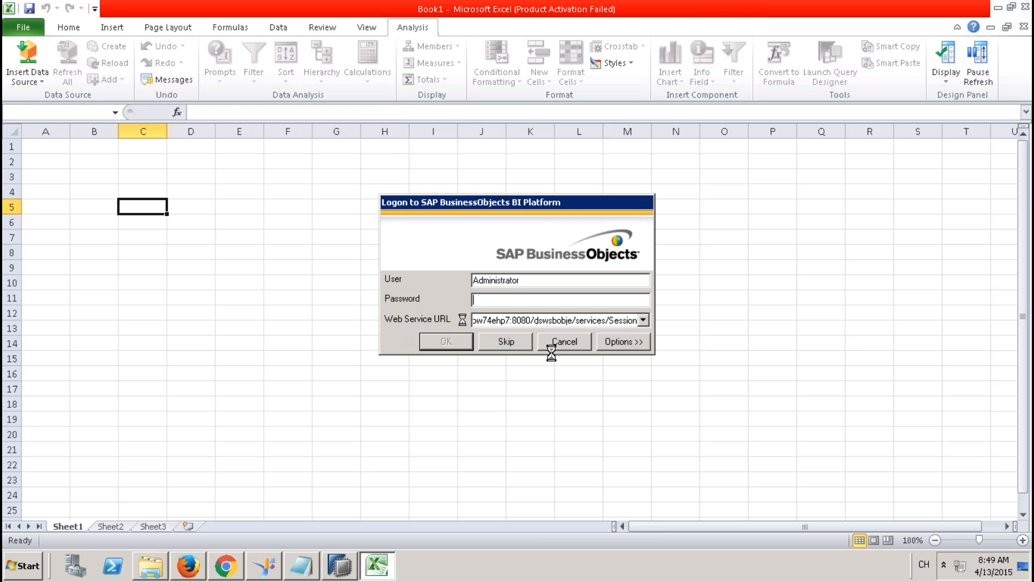
Step: Skip the BI platform logon and log on to 9QBEXCONNECTION TO HANA with the account password
click(509, 341)
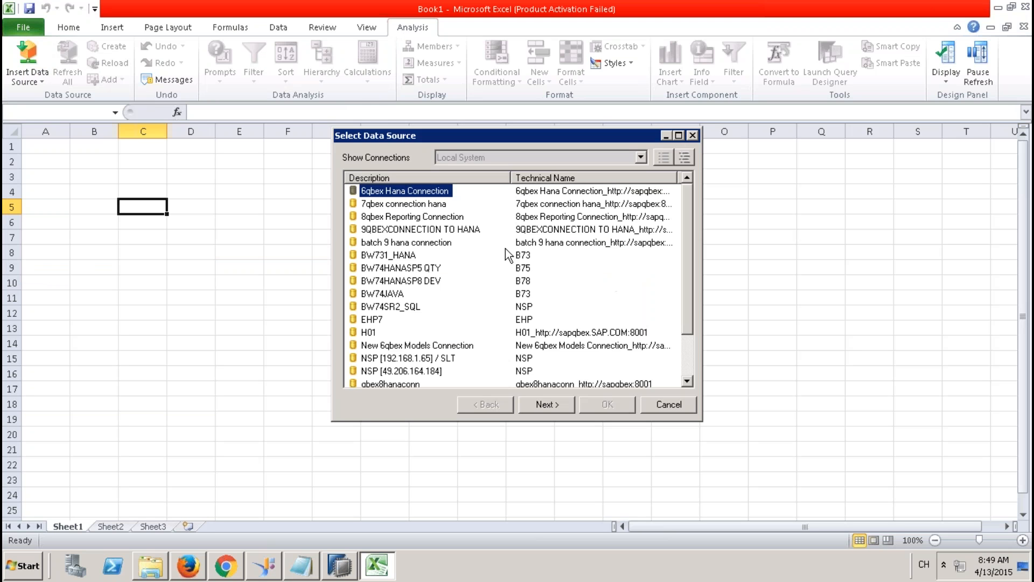
click(398, 230)
double_click(398, 230)
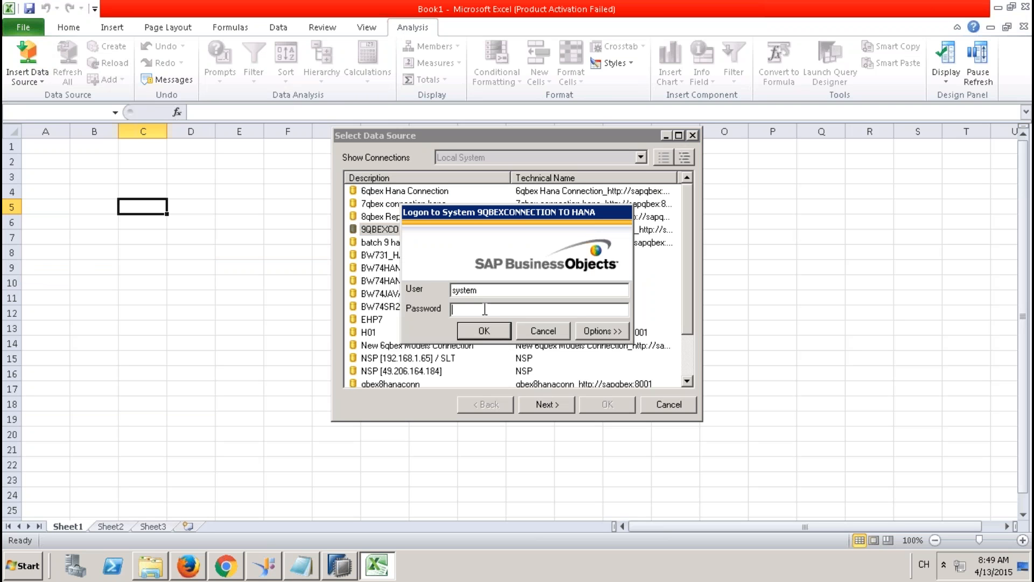
text(******)
key(Return)
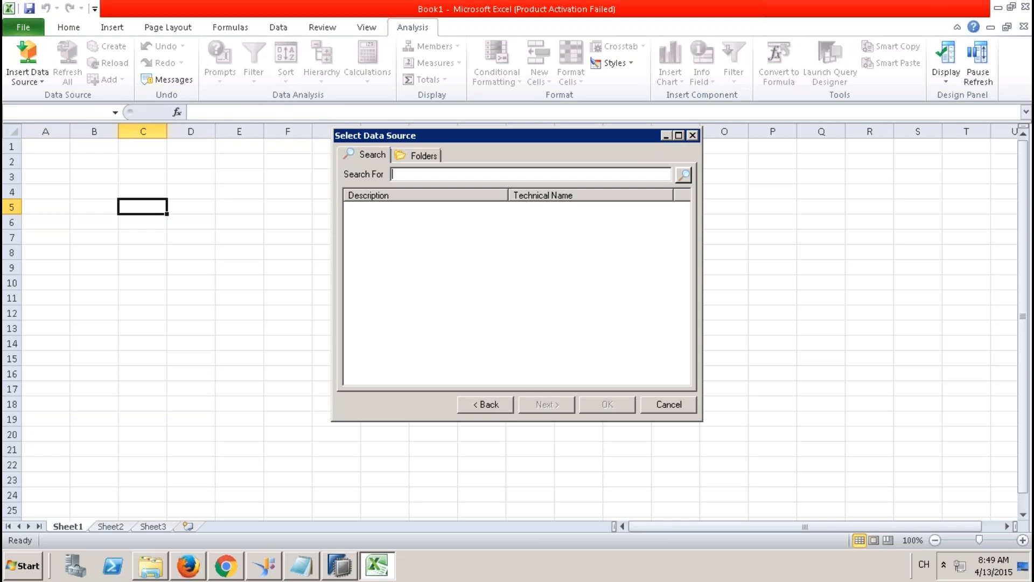
Step: Browse folders to 9QBEXPK > Models and select ZCV_SQL_001 as the data source
click(436, 156)
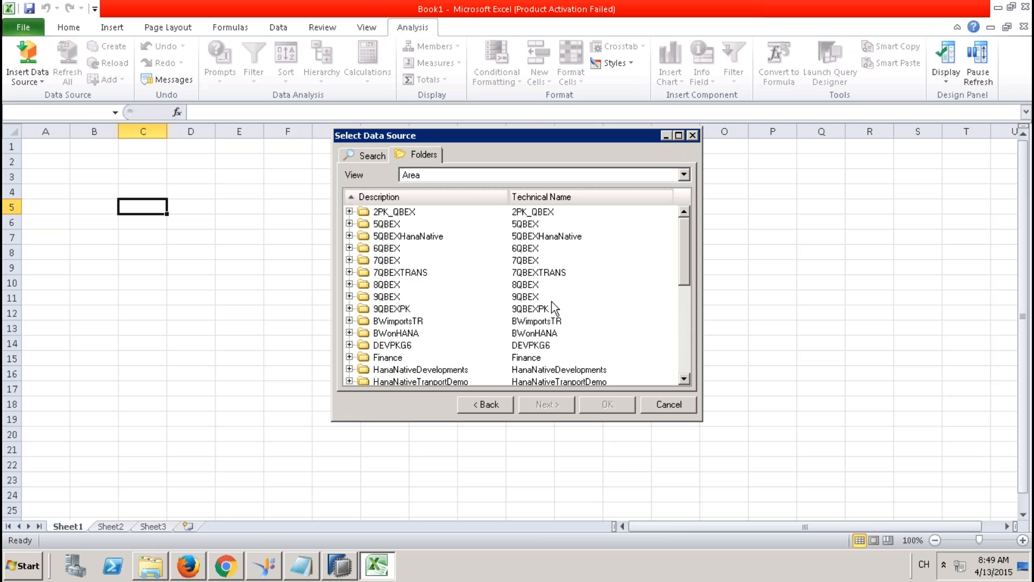
click(349, 308)
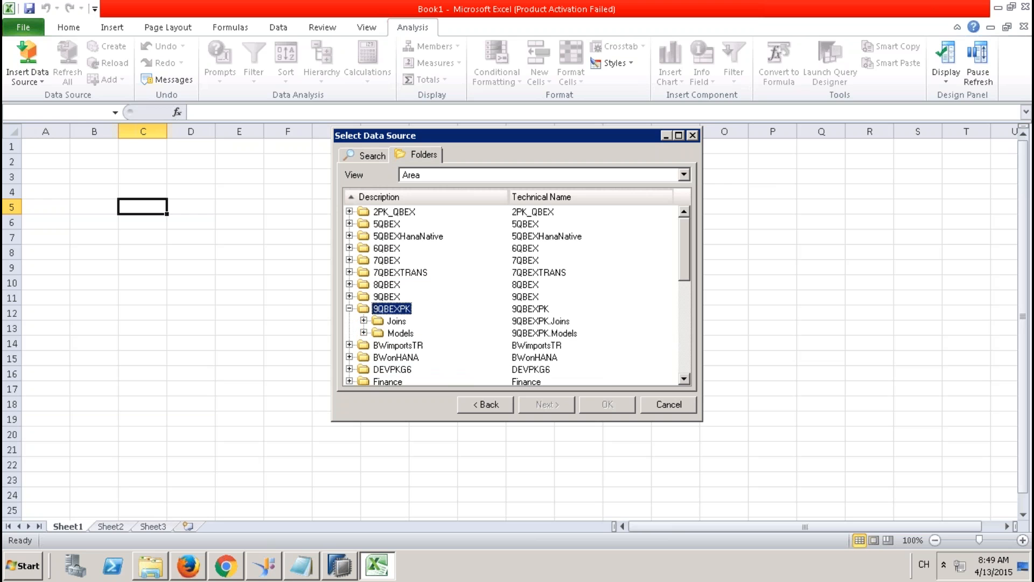
click(363, 334)
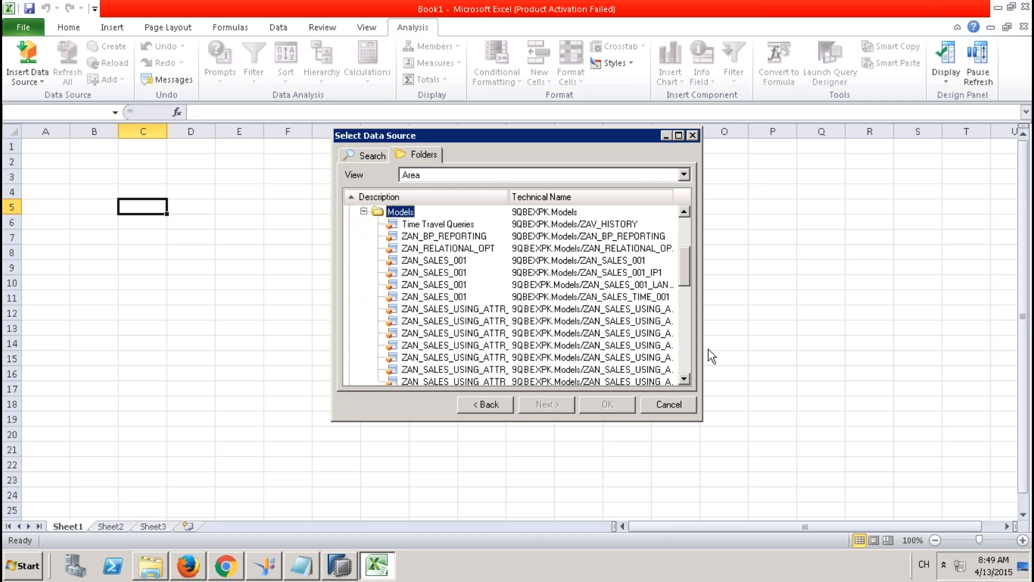
scroll(685, 356, down, 2)
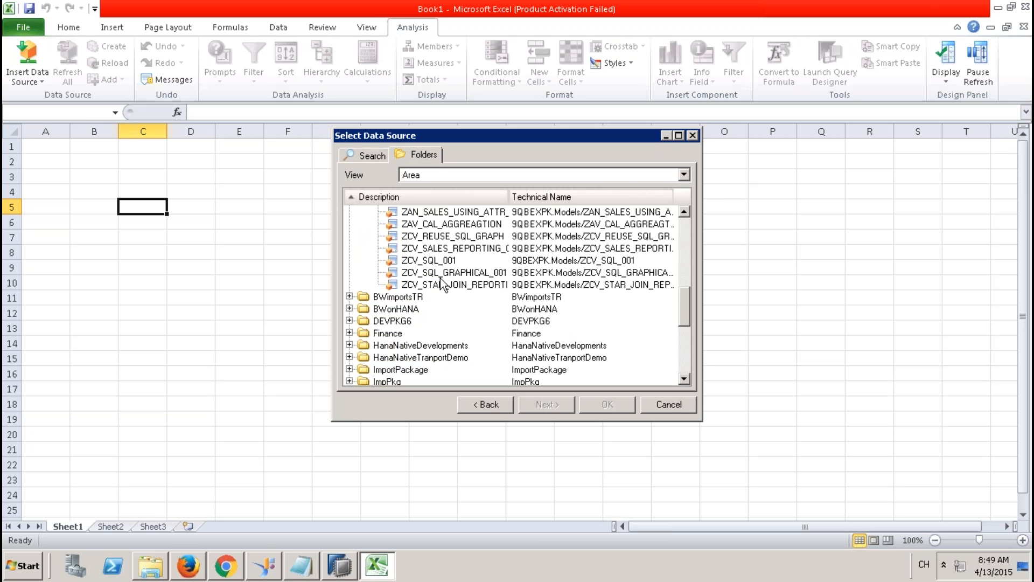
click(430, 261)
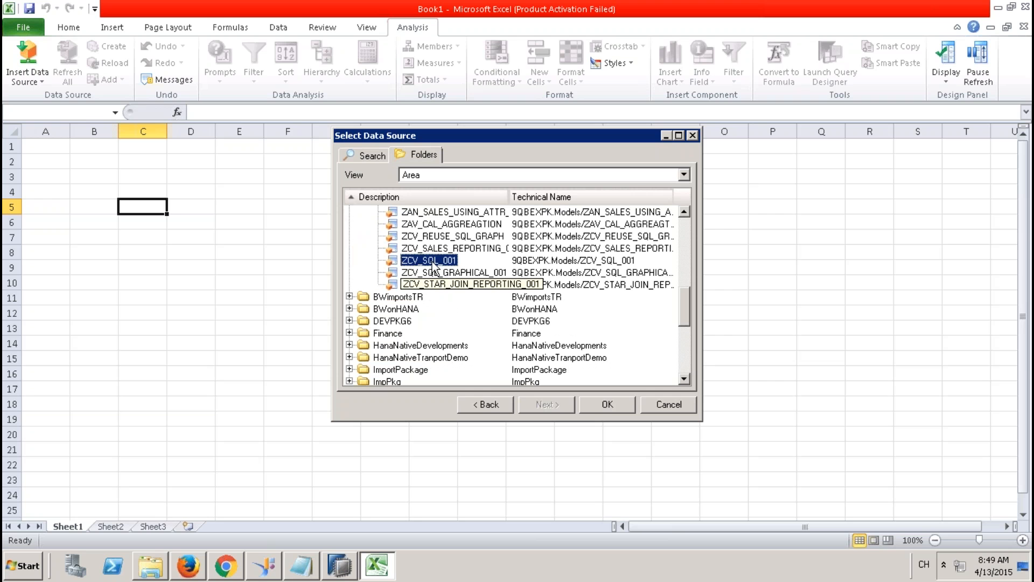
click(607, 406)
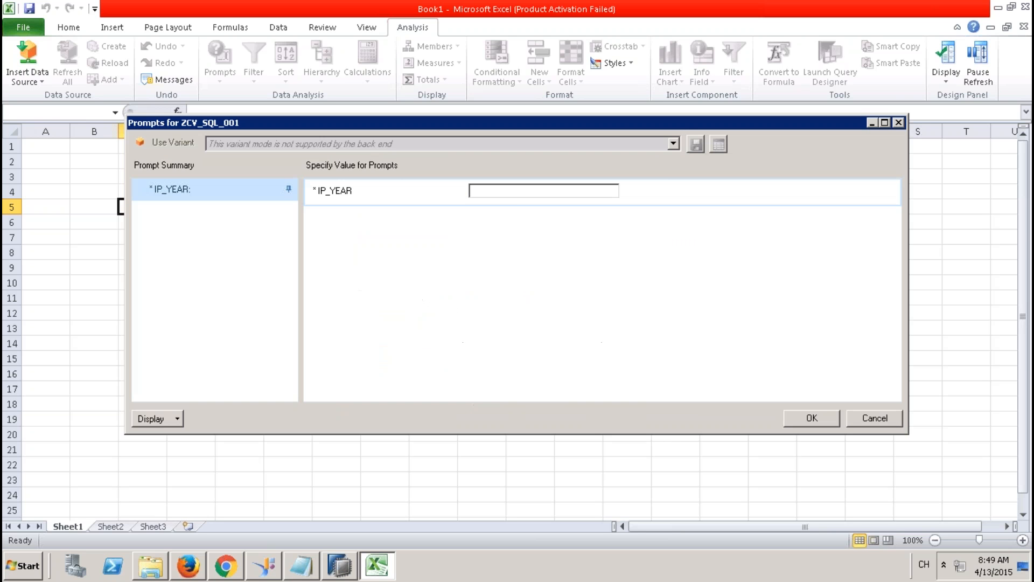
Step: Enter 2012 for the IP_YEAR prompt and load the data
click(513, 192)
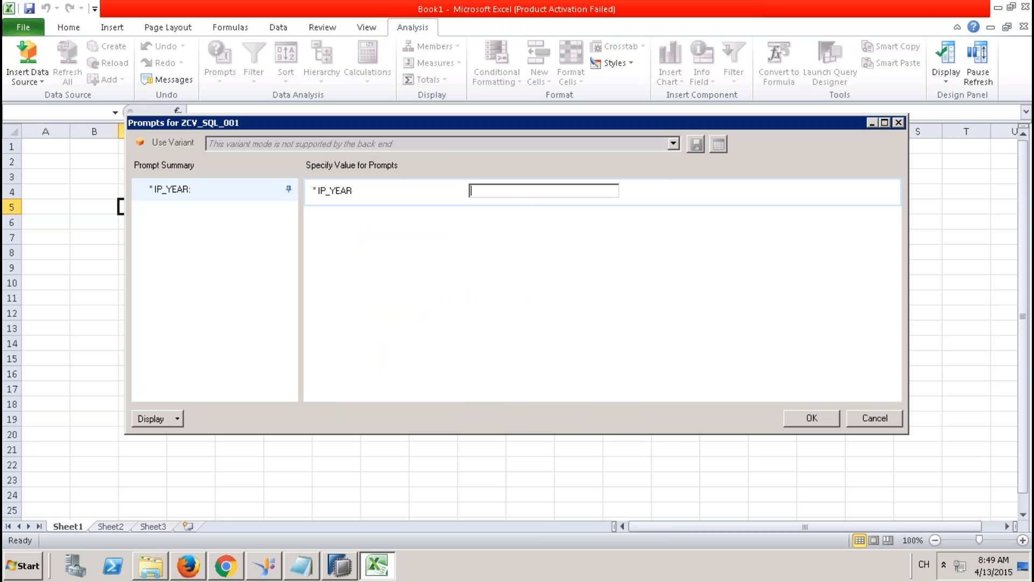
text(2012)
click(821, 416)
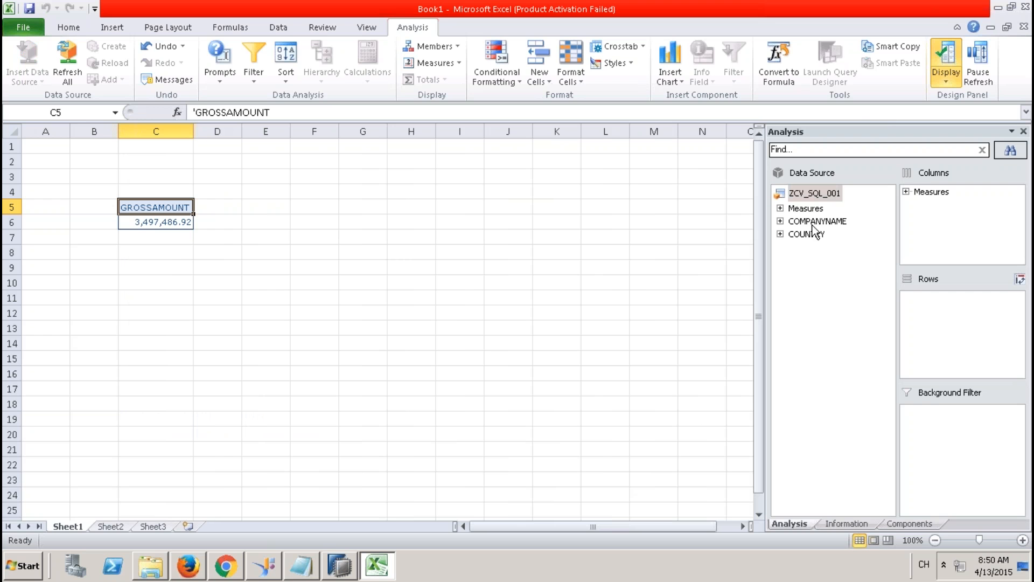
Step: Put COUNTRY above COMPANYNAME in Rows so GROSSAMOUNT shows per-country Result subtotals, e.g. DE 2,051,454.56
drag(813, 236, 916, 315)
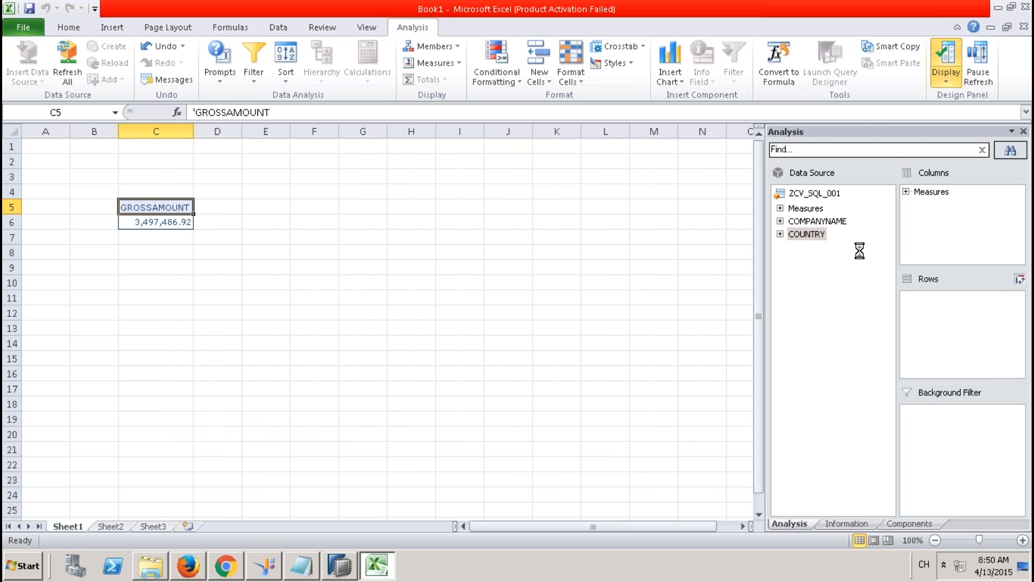
drag(832, 226, 921, 302)
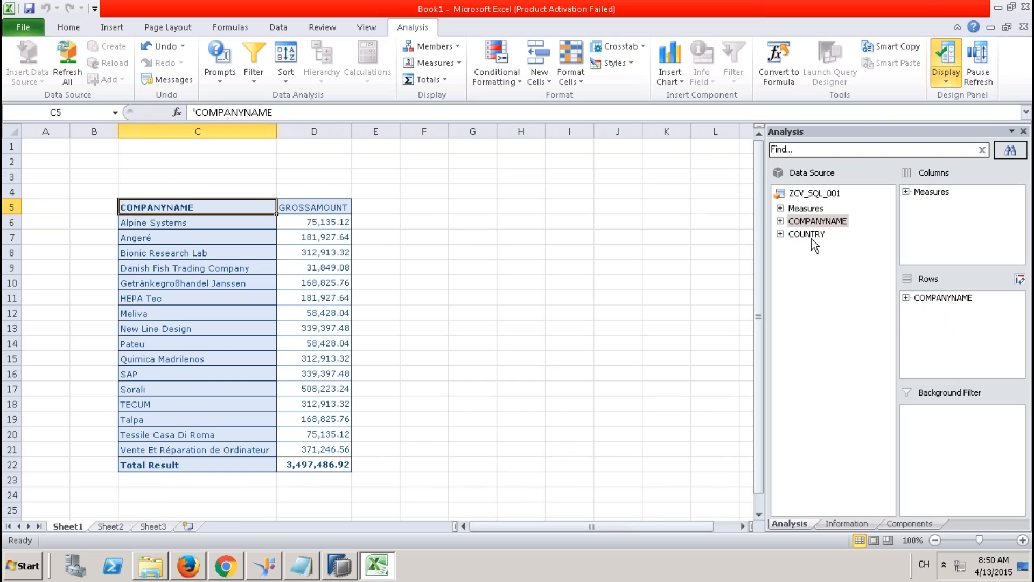
drag(814, 237, 947, 303)
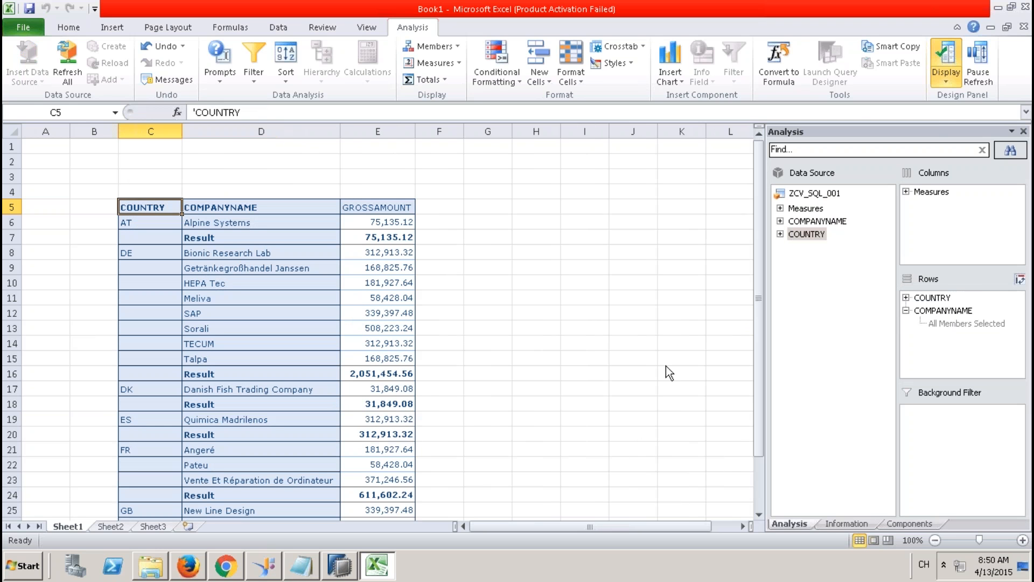
click(506, 282)
click(259, 233)
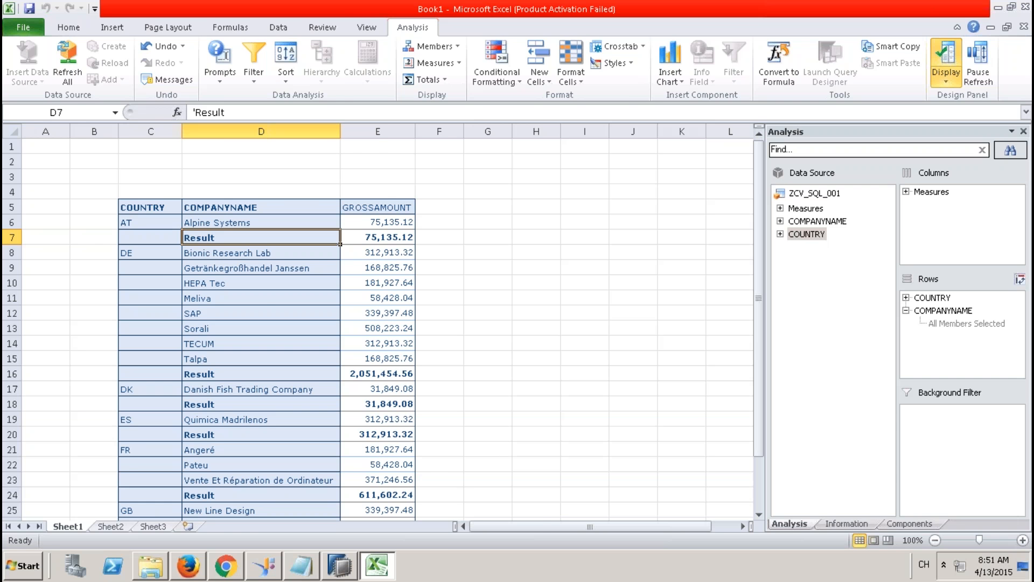
Step: In HANA Studio, clear ZCV_SQL_001's data category and activate it
click(339, 565)
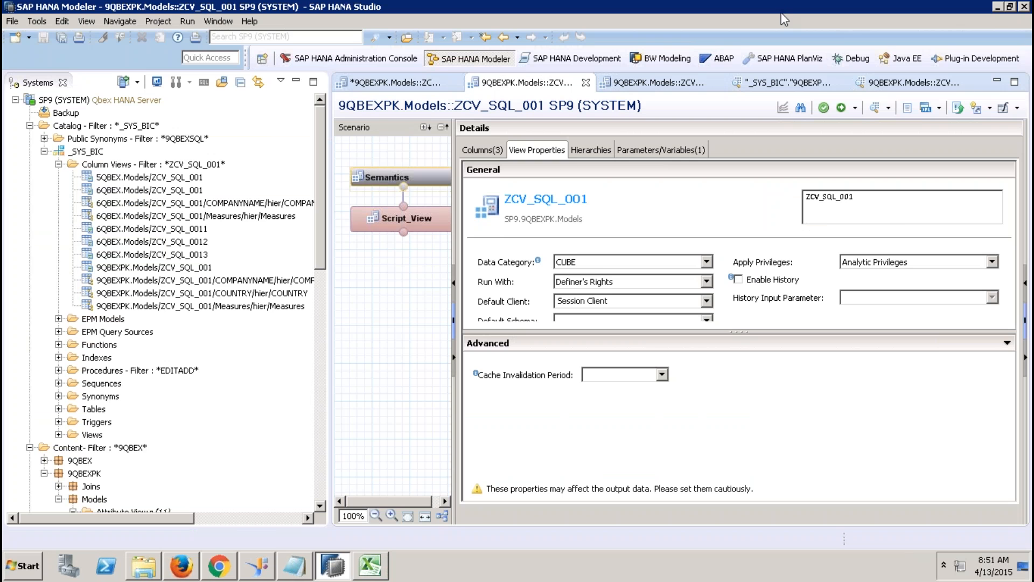
click(594, 263)
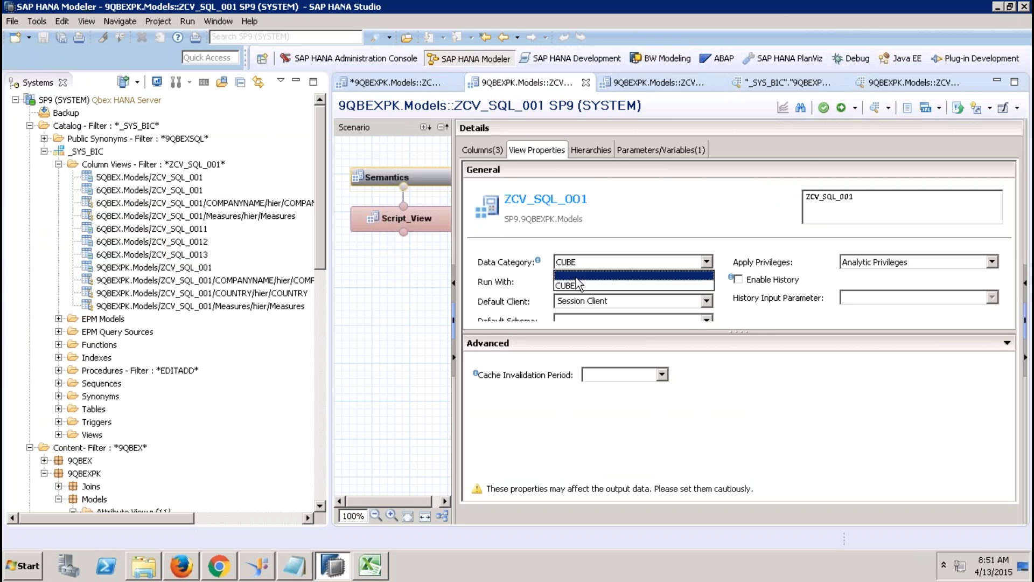
click(579, 280)
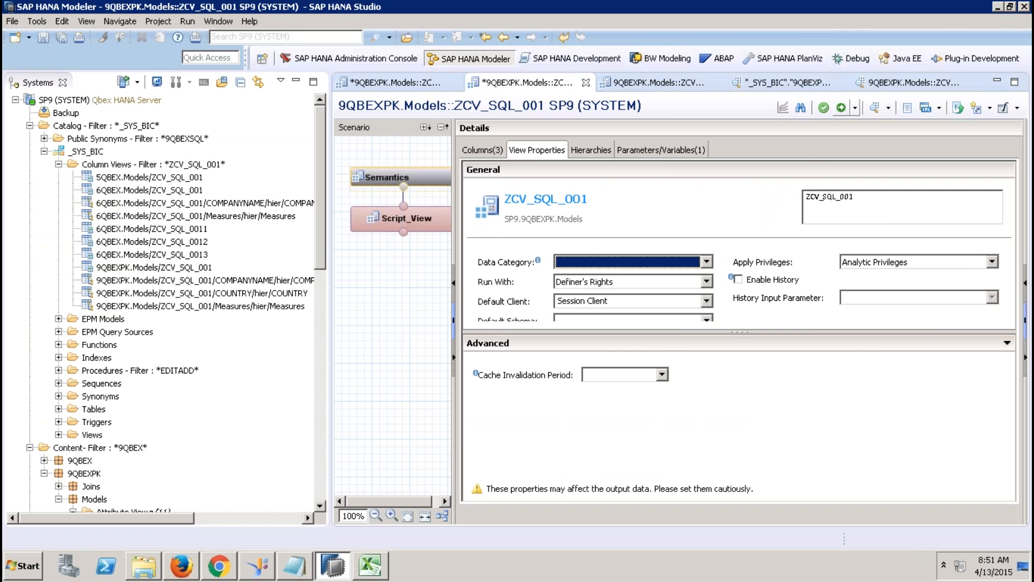
click(842, 109)
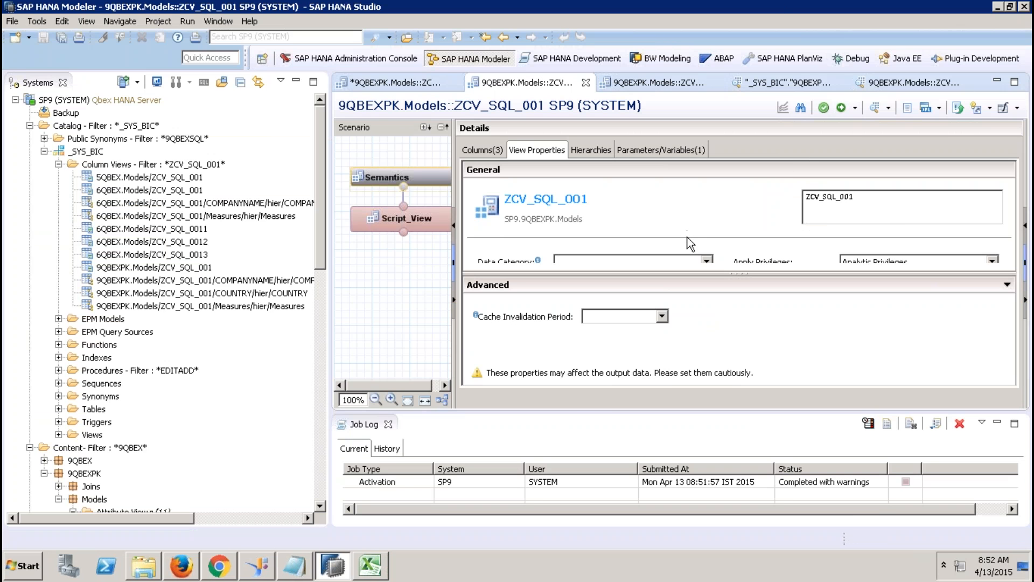
Step: Set the data category back to CUBE and activate ZCV_SQL_001 again
click(682, 256)
click(647, 284)
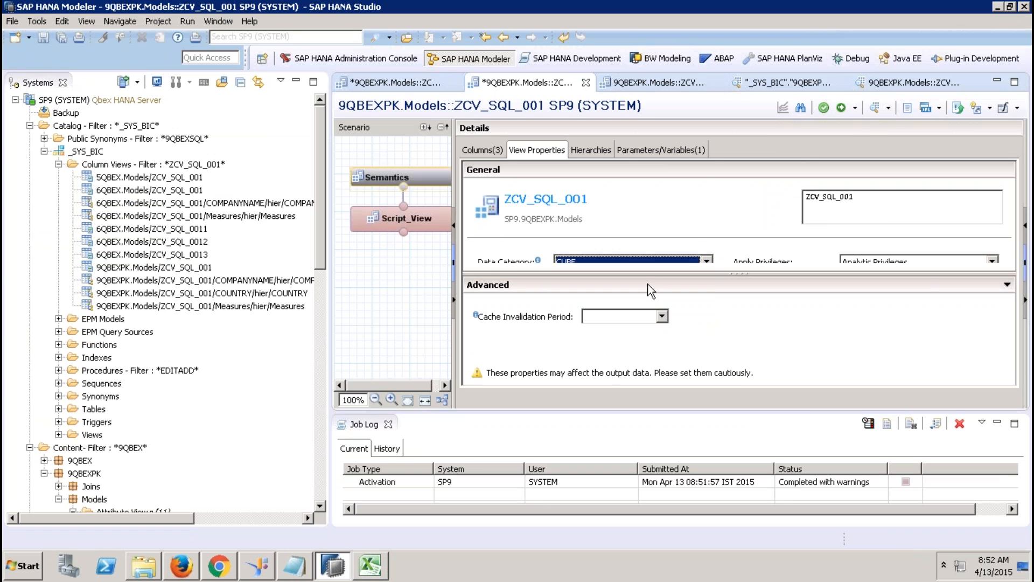
click(841, 108)
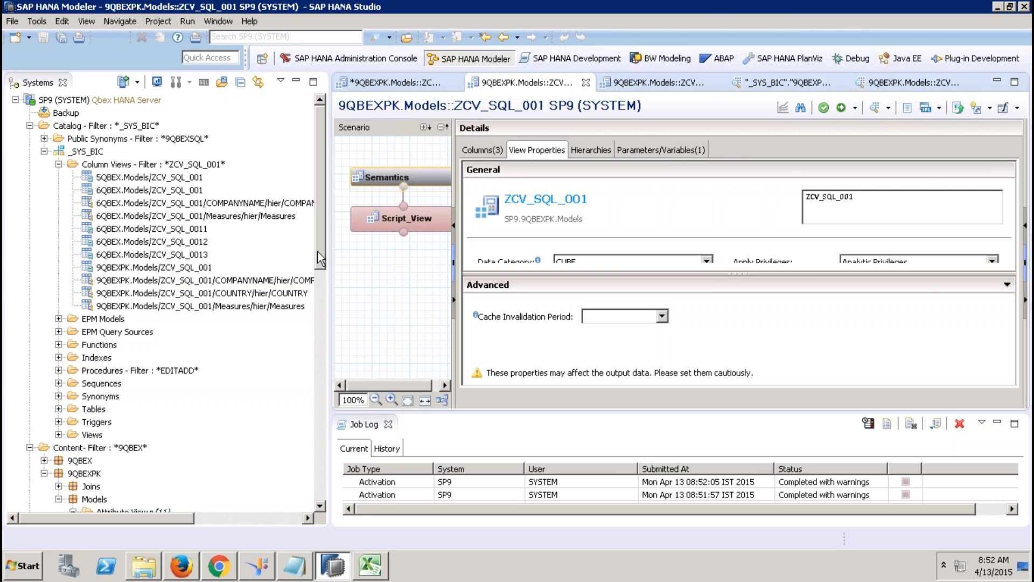
drag(319, 294, 316, 431)
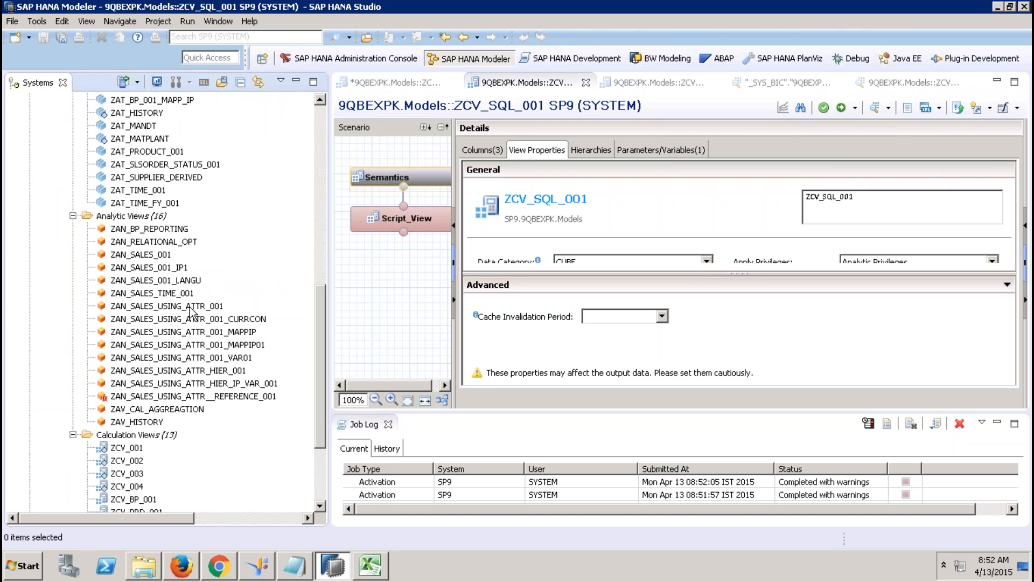
Step: Cancel a started delete of ZAT_MATPLANT, then open and activate it, which fails with errors
click(144, 141)
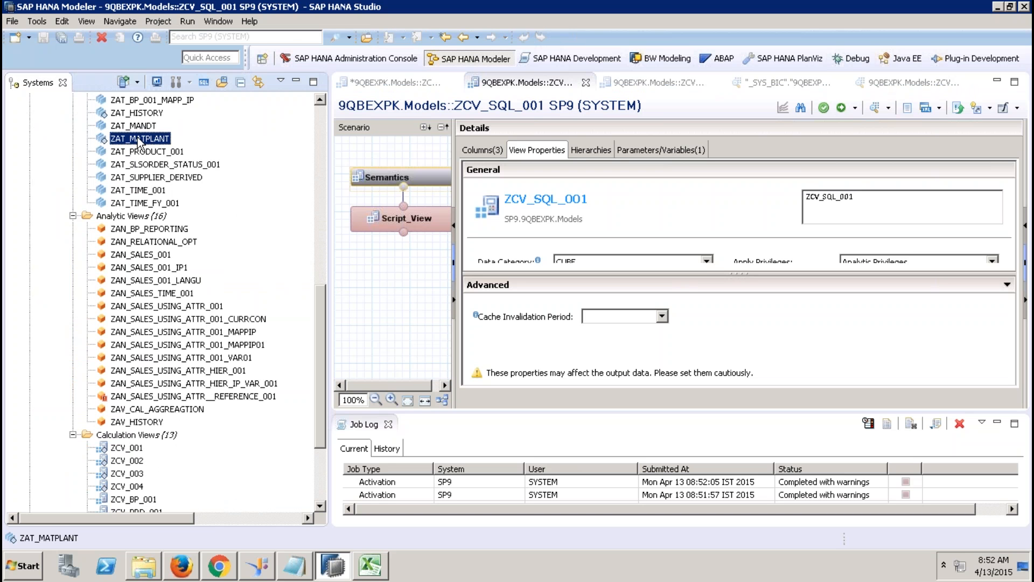
right_click(137, 139)
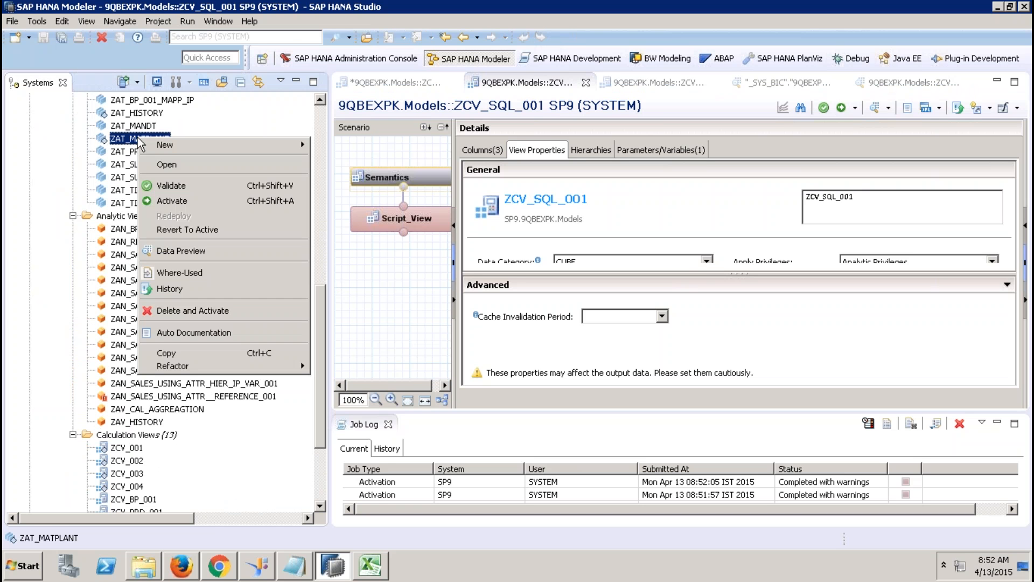
click(215, 312)
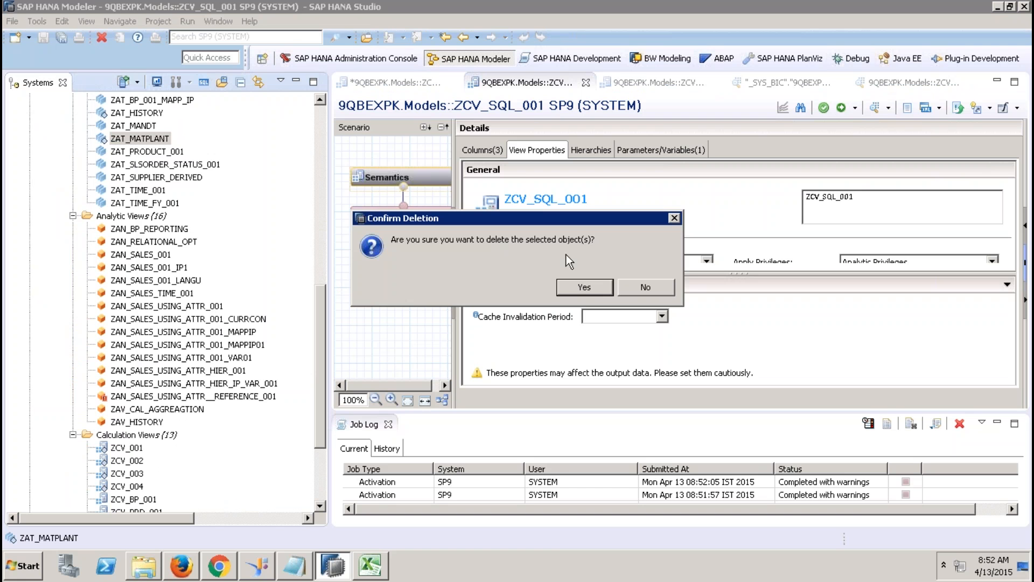
click(644, 286)
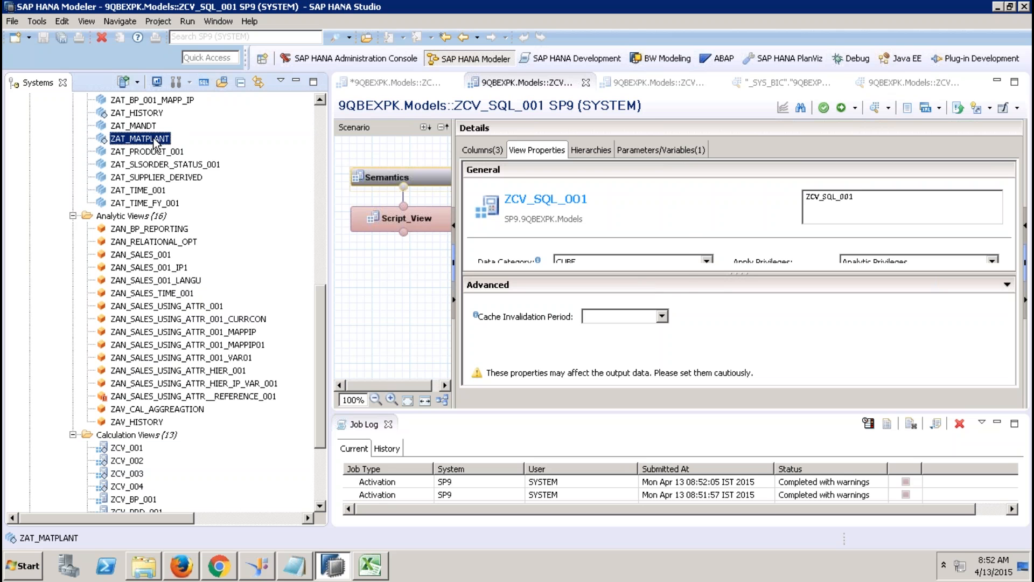
double_click(140, 138)
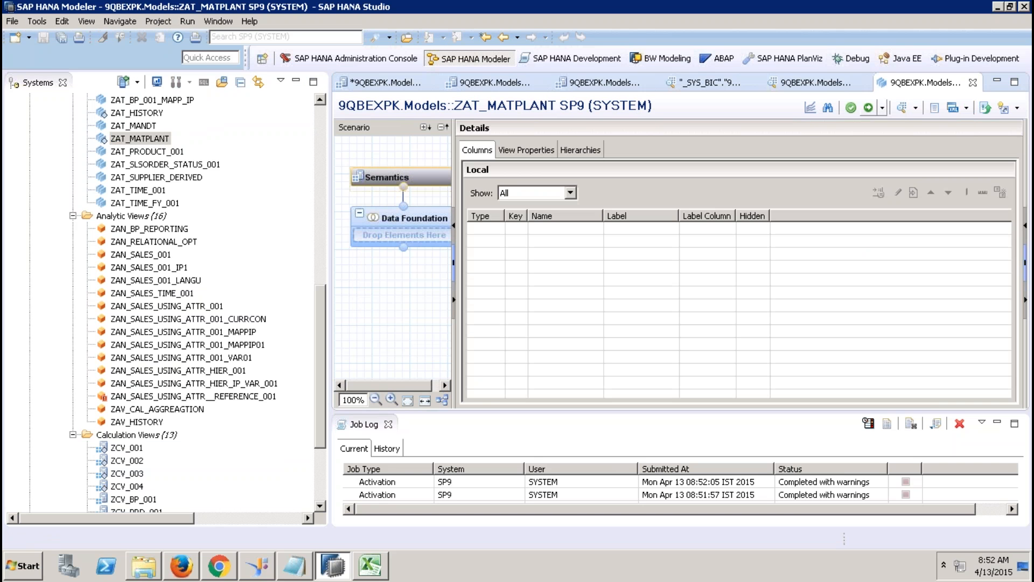
click(867, 107)
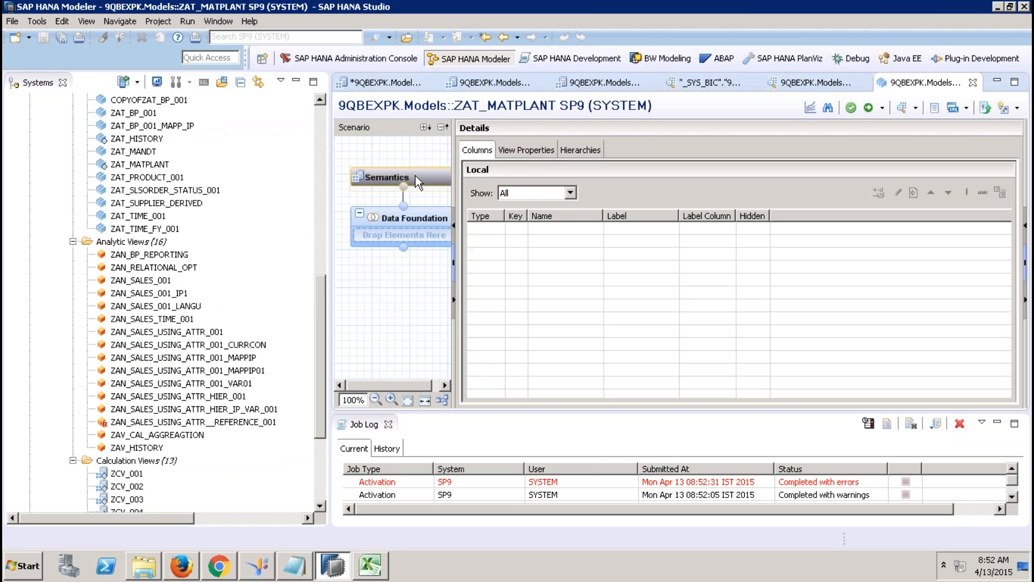
Step: Delete the ZAT_HISTORY attribute view with Delete and Activate, confirming with Yes
right_click(150, 140)
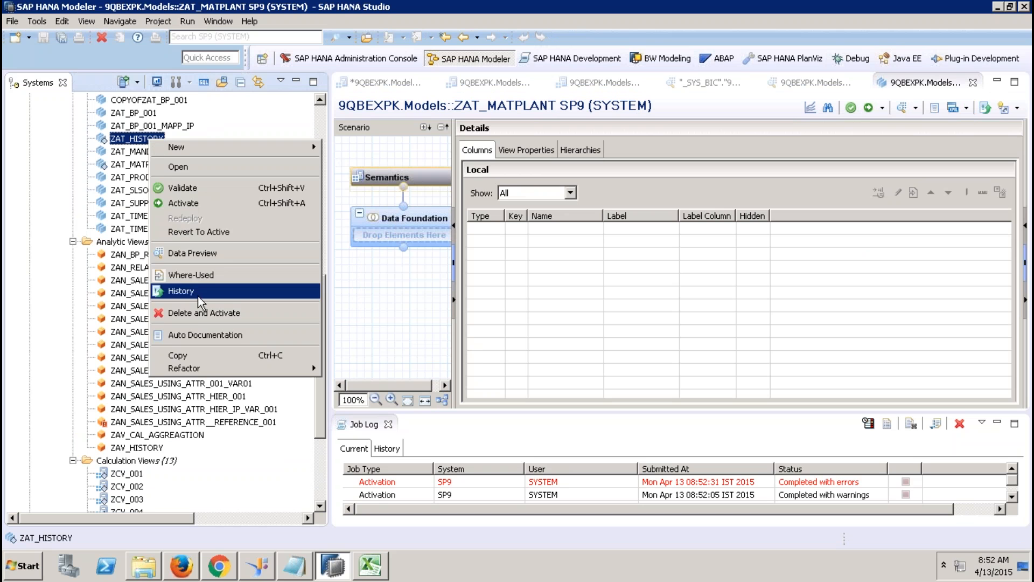
click(196, 318)
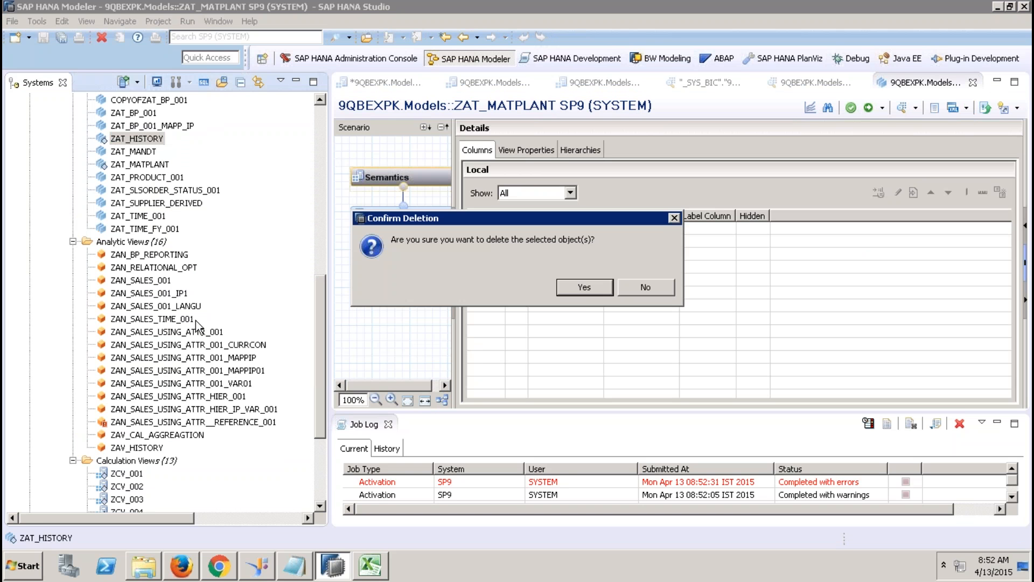
click(580, 291)
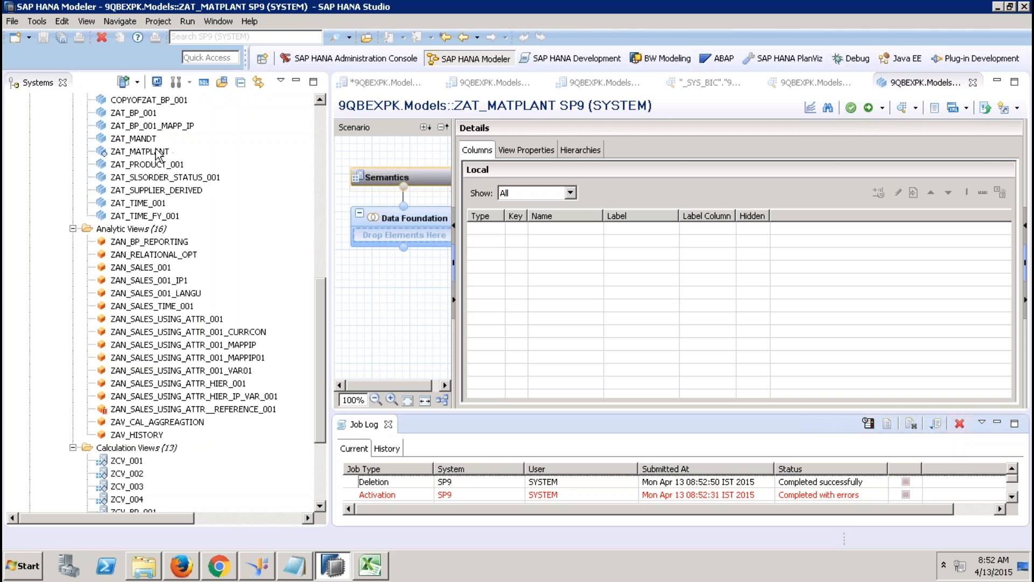
Step: Open the ZAT_MATPLANT context menu and dismiss it without choosing an action
right_click(156, 152)
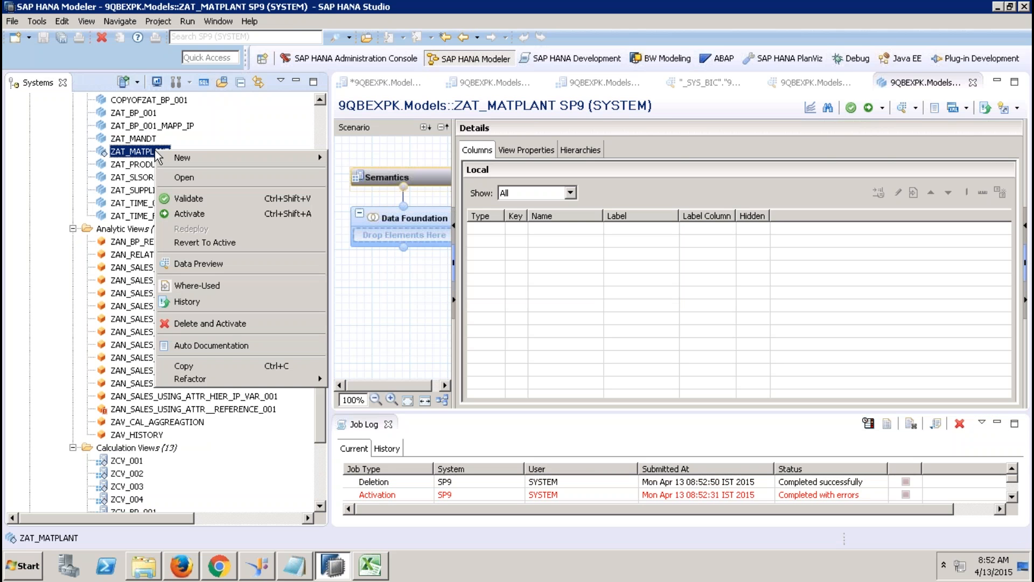
click(229, 108)
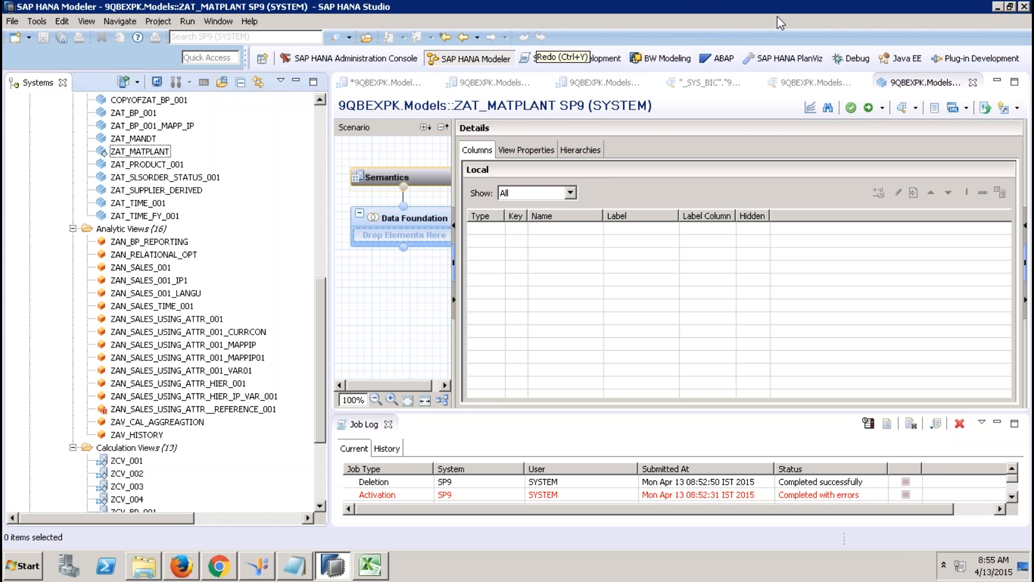
Step: Return to the ZCV_SQL_001 editor and validate the calculation view
click(381, 77)
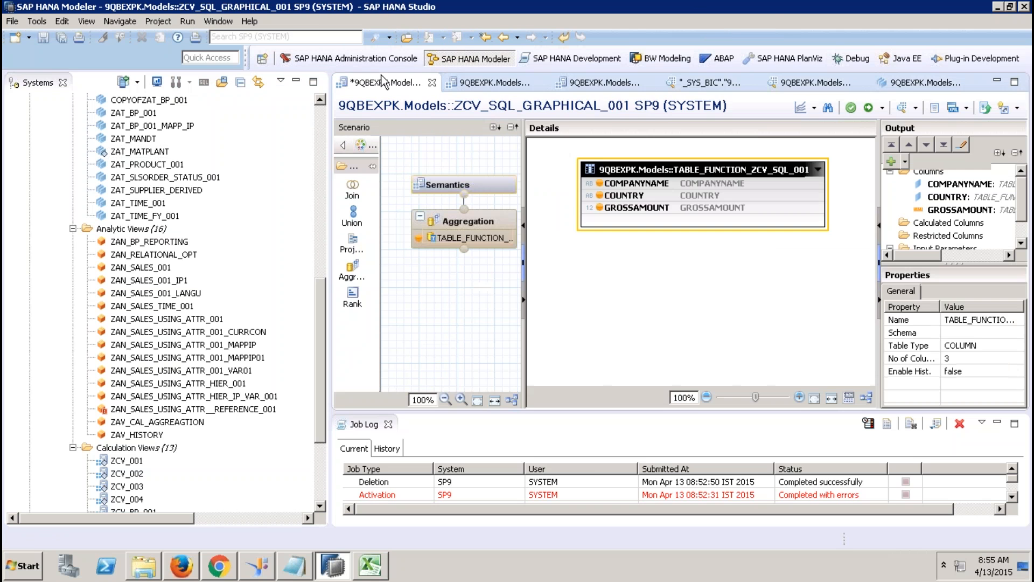
click(513, 86)
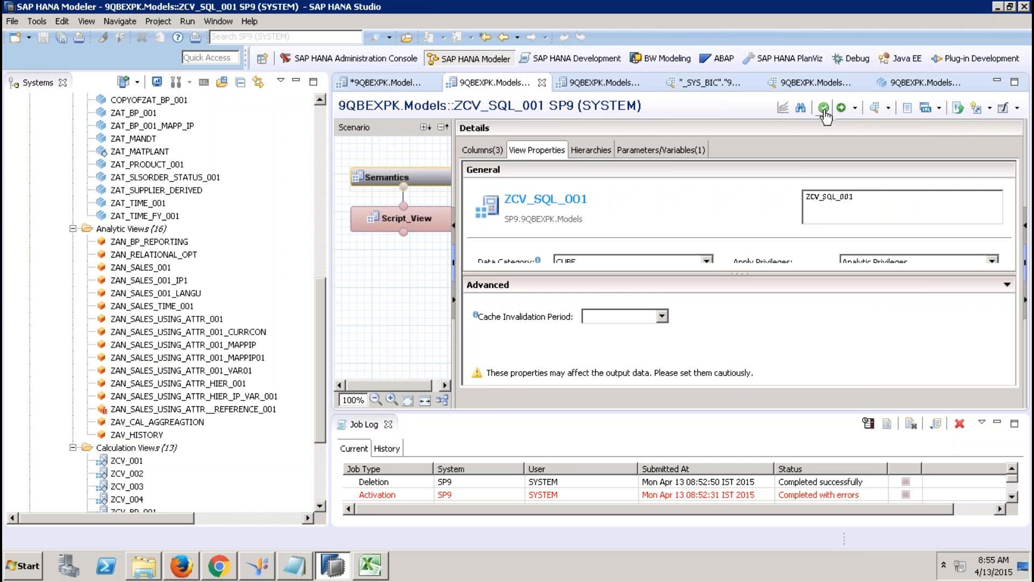
click(825, 111)
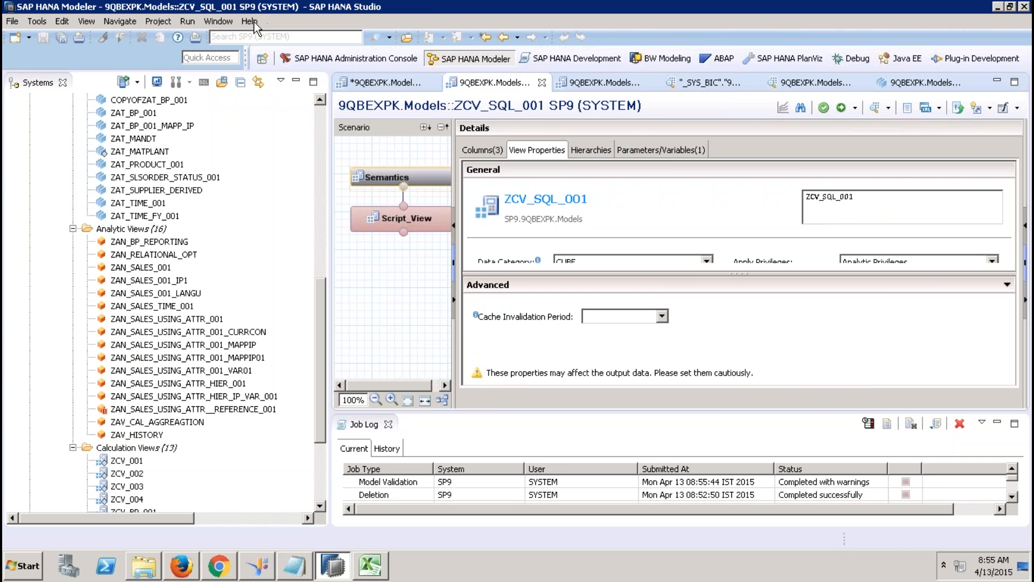
Step: Uncheck all rules under Preferences > Validation Rules, then validate ZCV_SQL_001 again
click(221, 25)
click(235, 203)
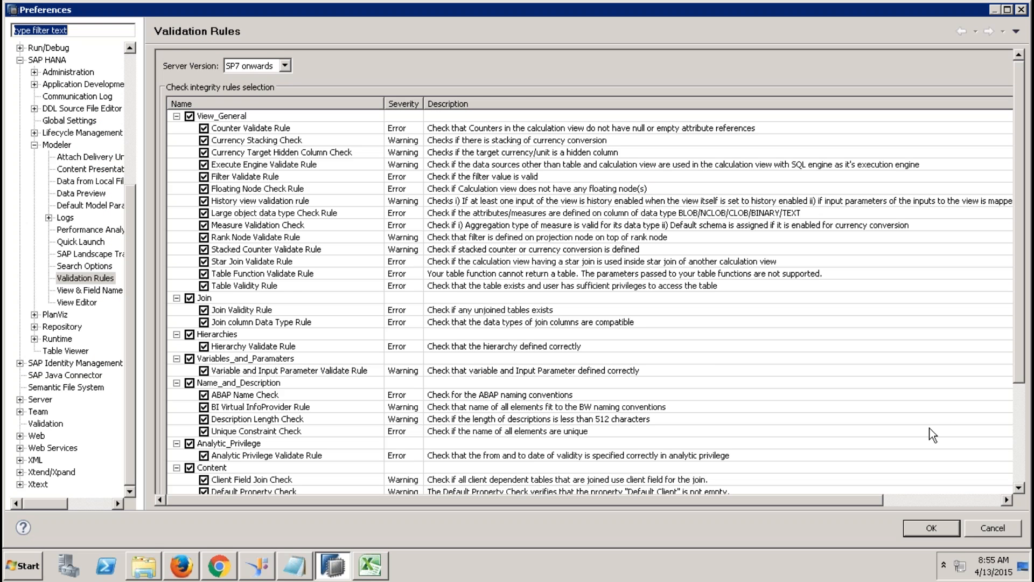
scroll(1011, 464, down, 5)
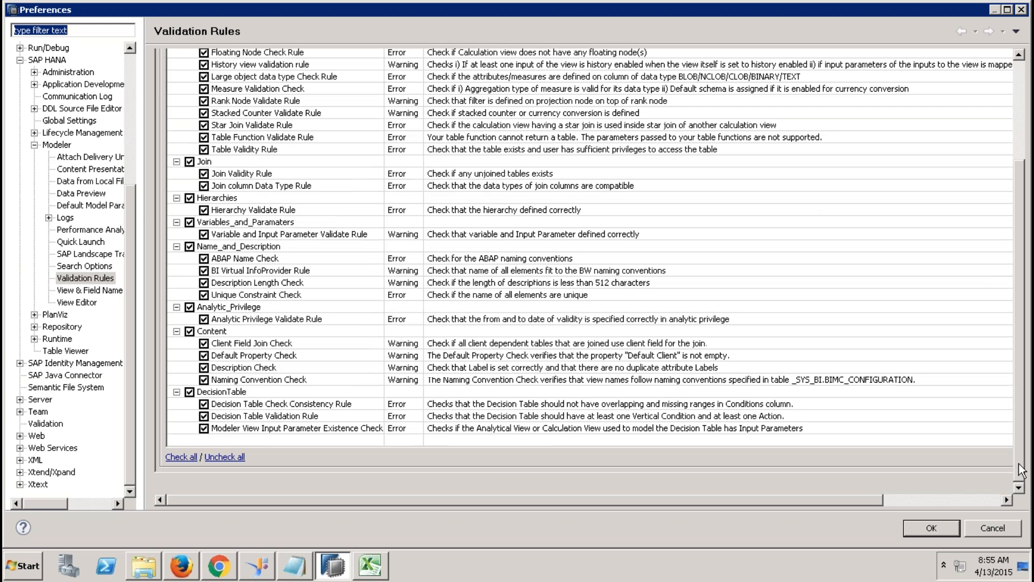
click(225, 457)
click(928, 525)
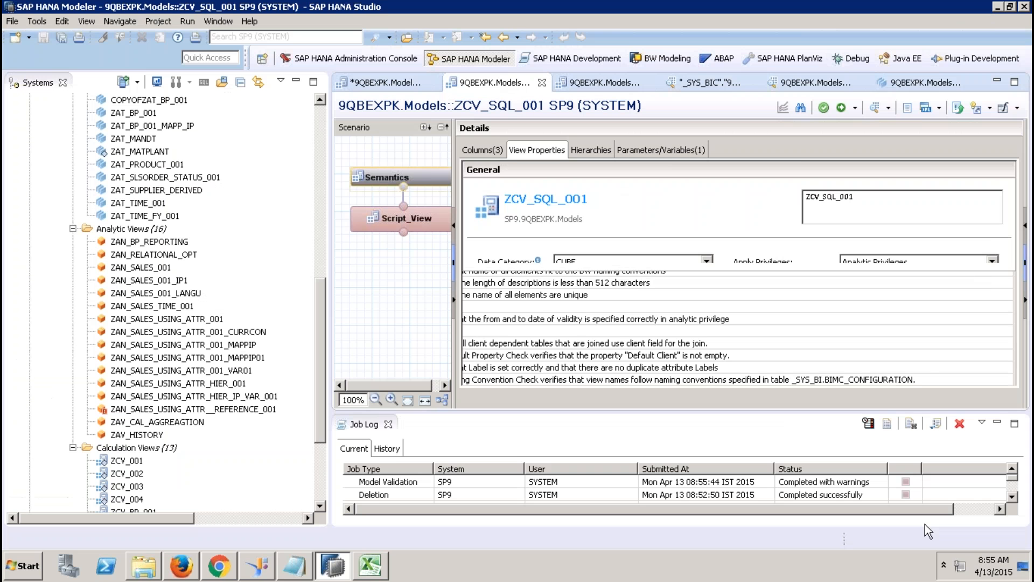
click(823, 107)
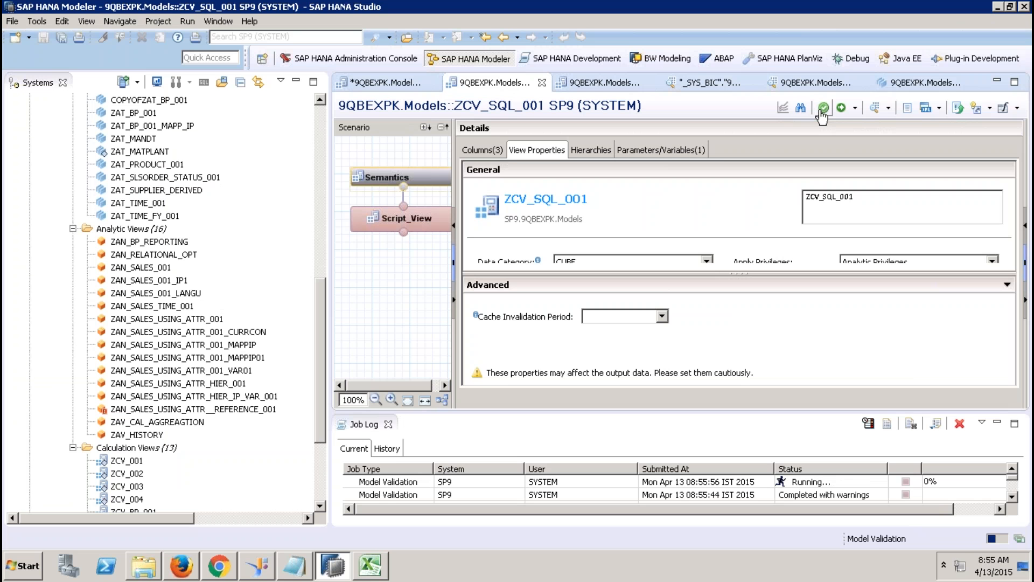
double_click(823, 481)
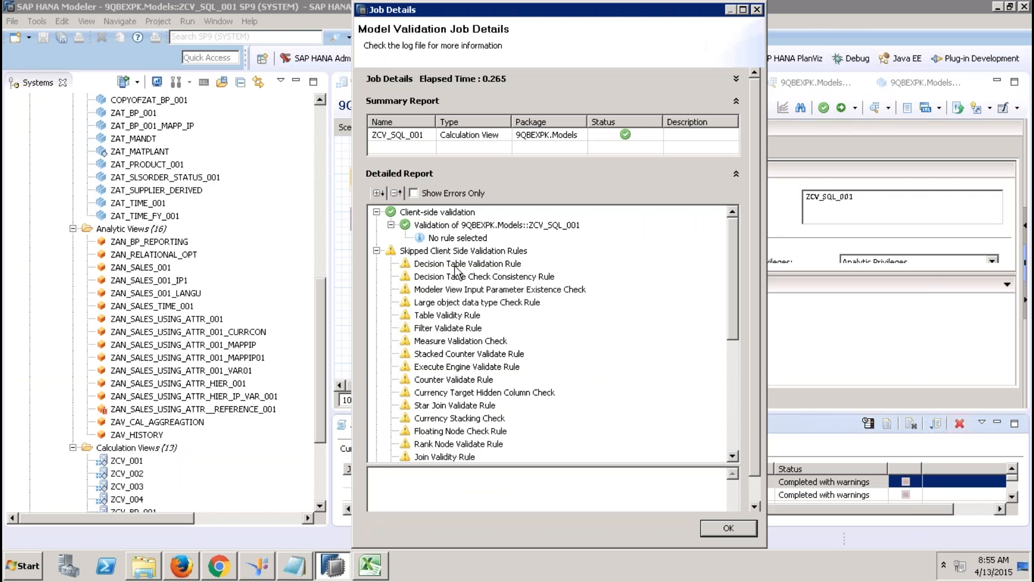
click(420, 253)
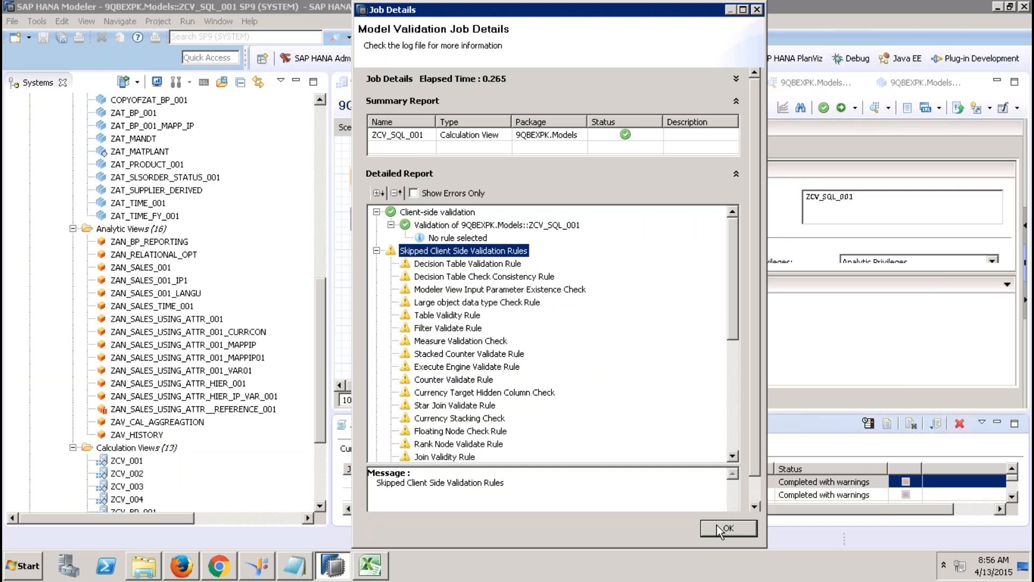
click(377, 250)
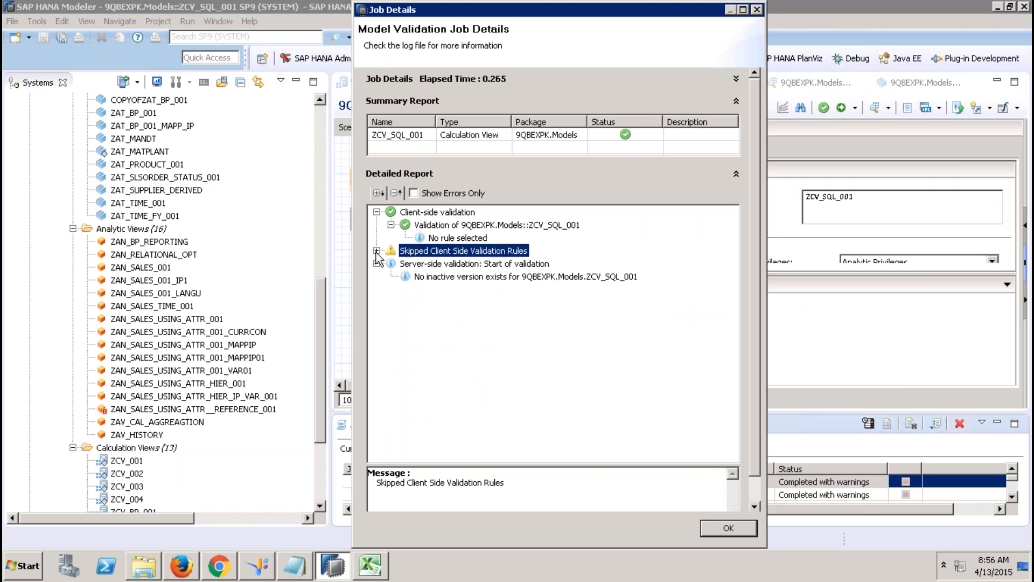
click(717, 527)
click(218, 21)
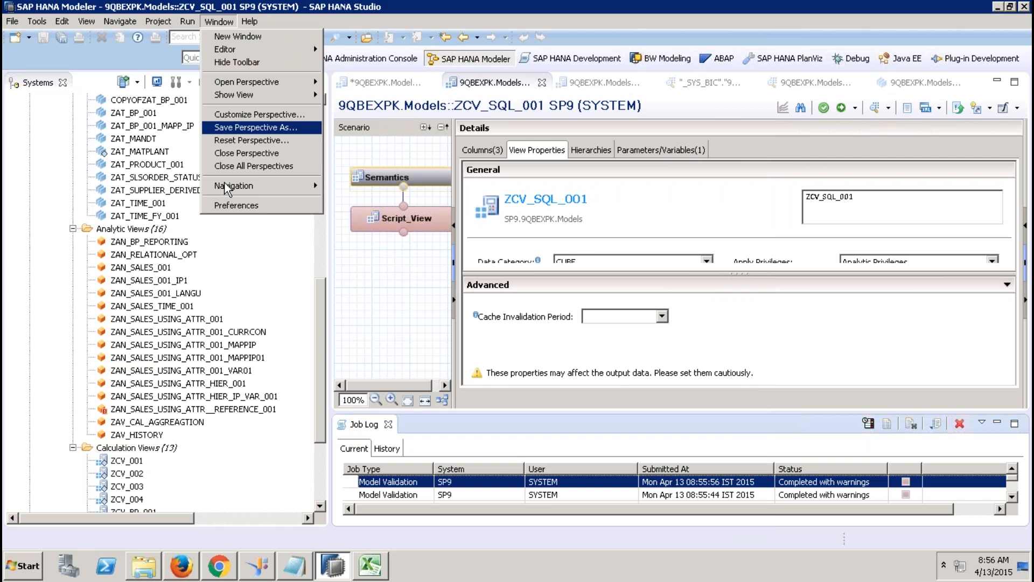
Step: Re-enable all rules under Preferences > SAP HANA > Modeler > Validation Rules with Check all, and save
click(233, 203)
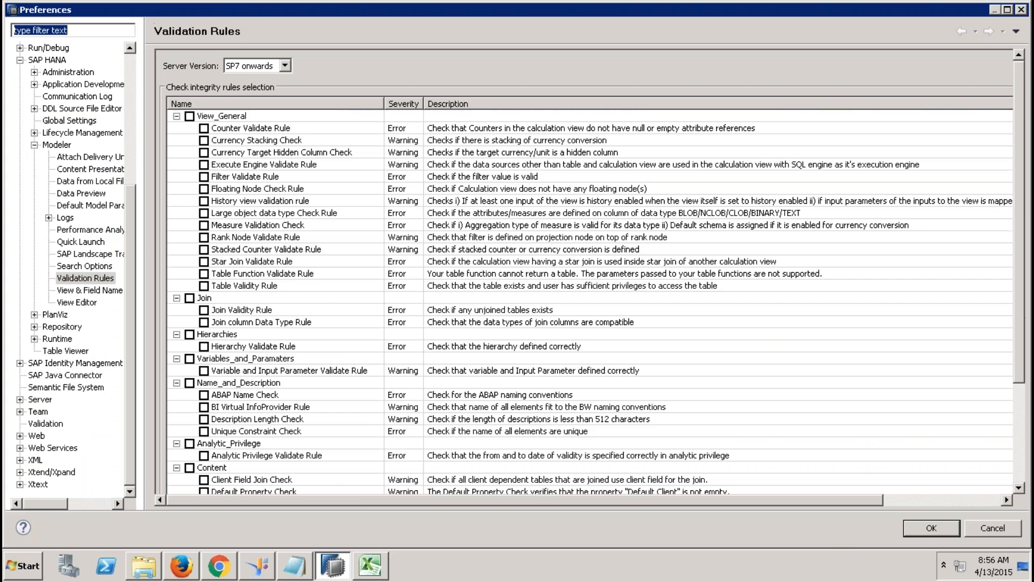
click(34, 145)
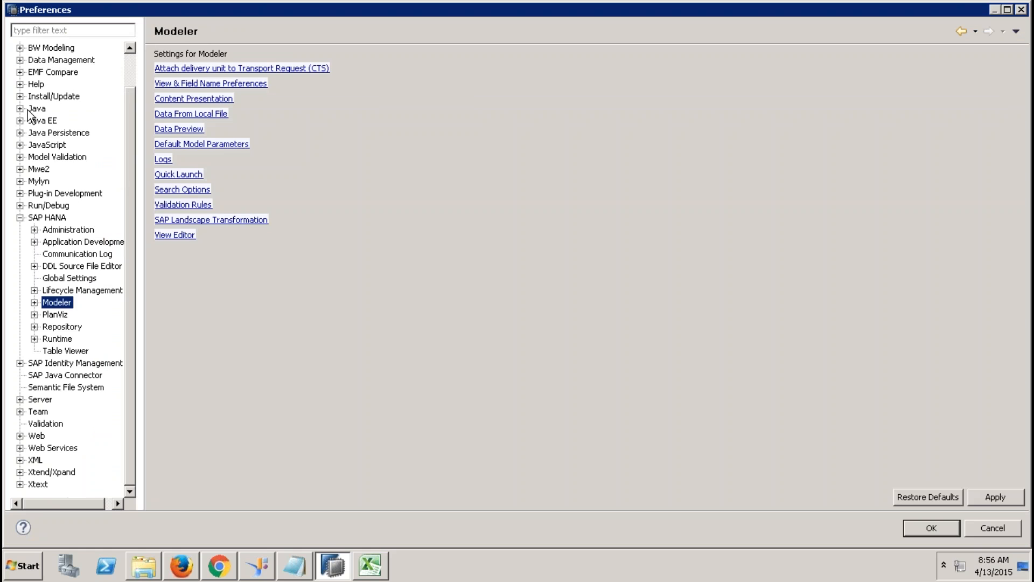
click(20, 218)
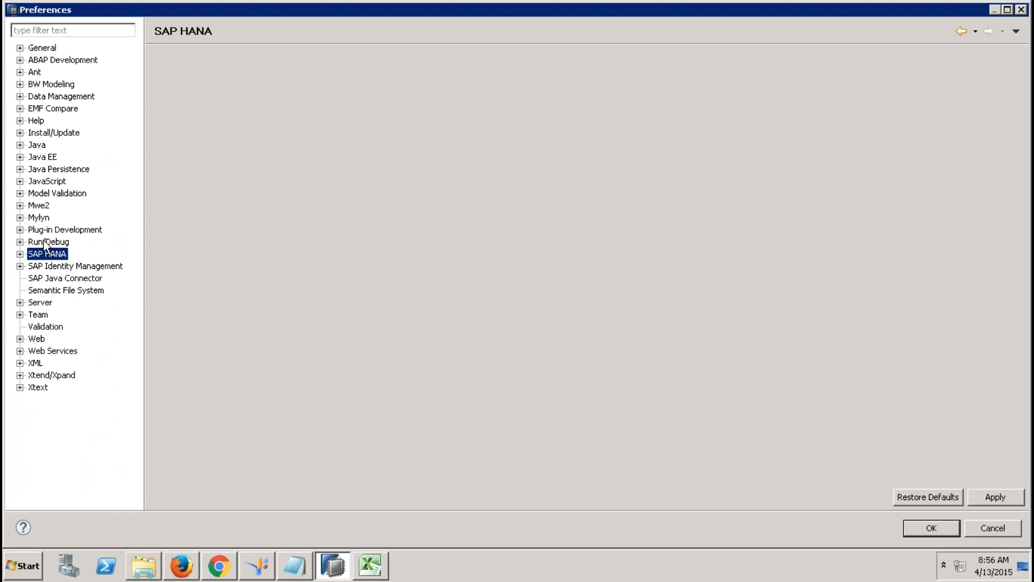
double_click(34, 255)
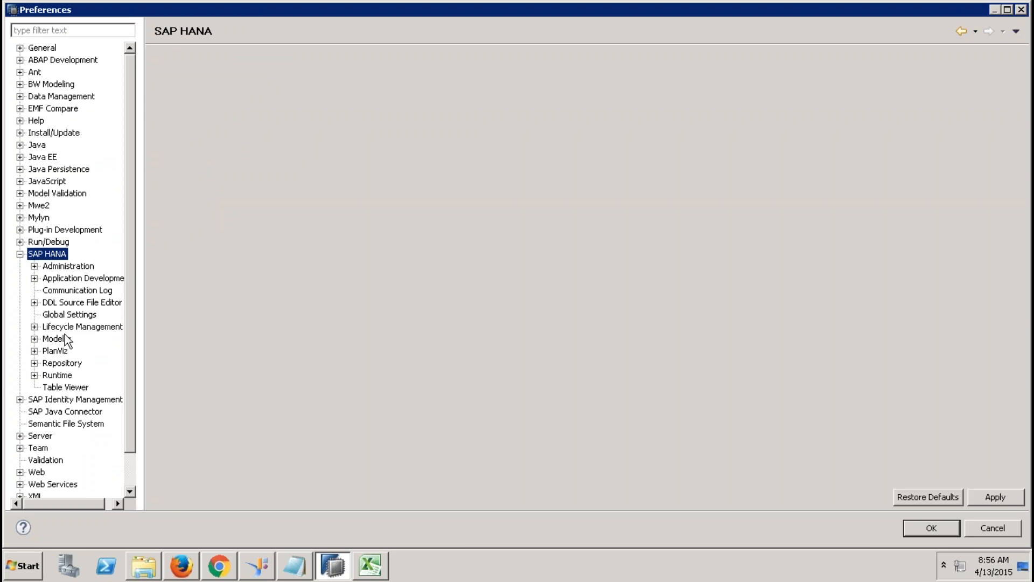
click(60, 340)
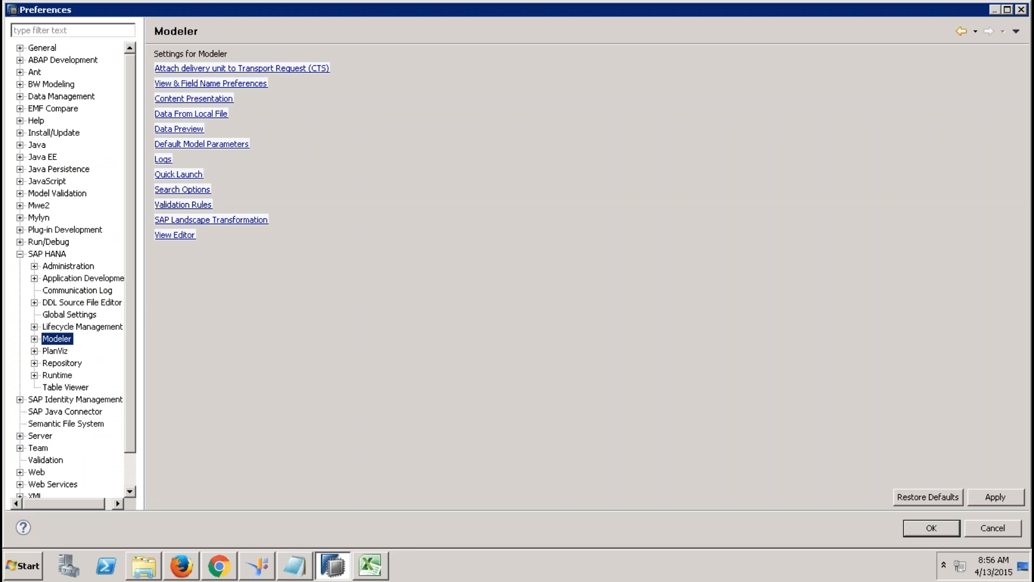
click(183, 205)
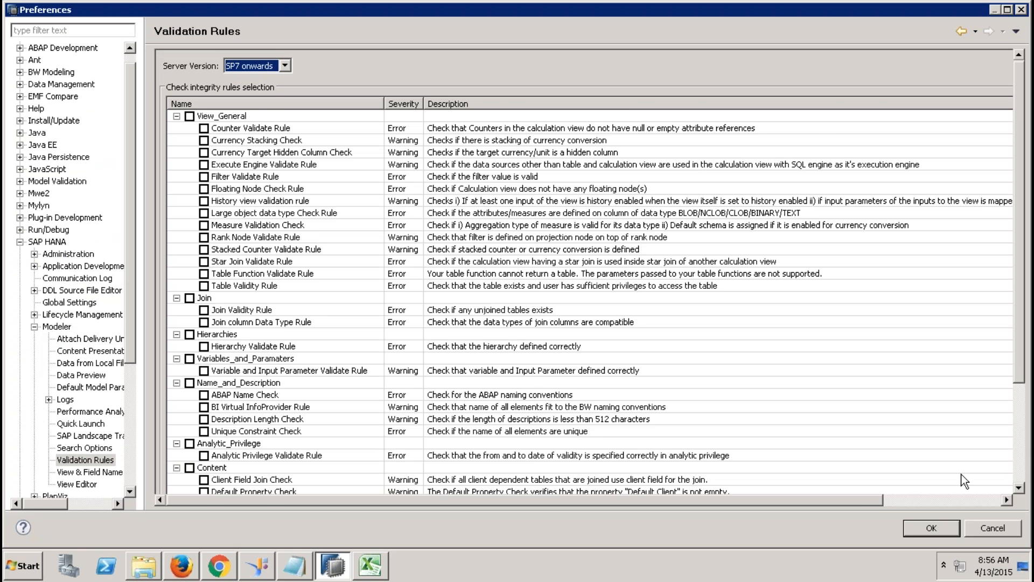
click(1020, 458)
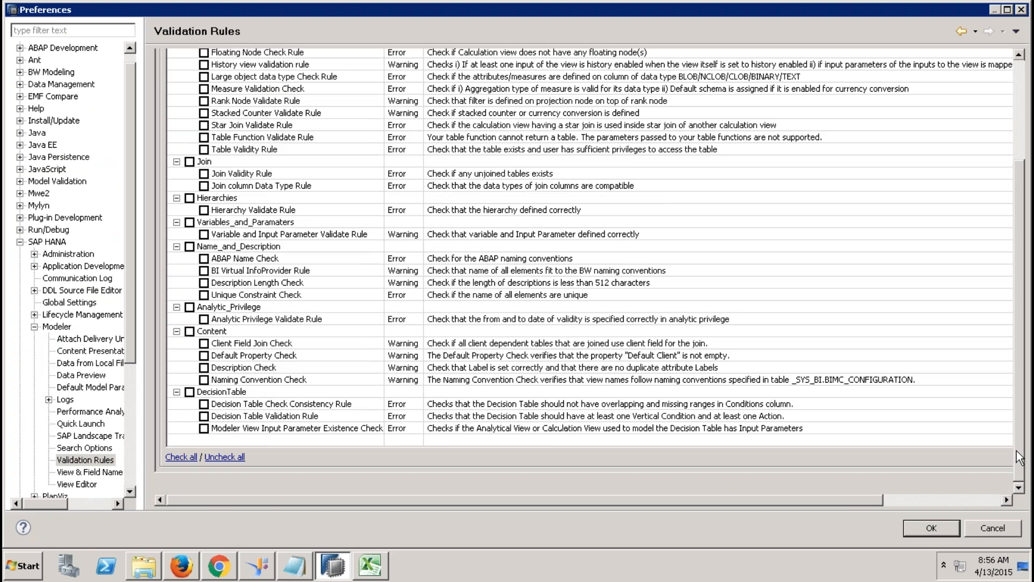
click(181, 457)
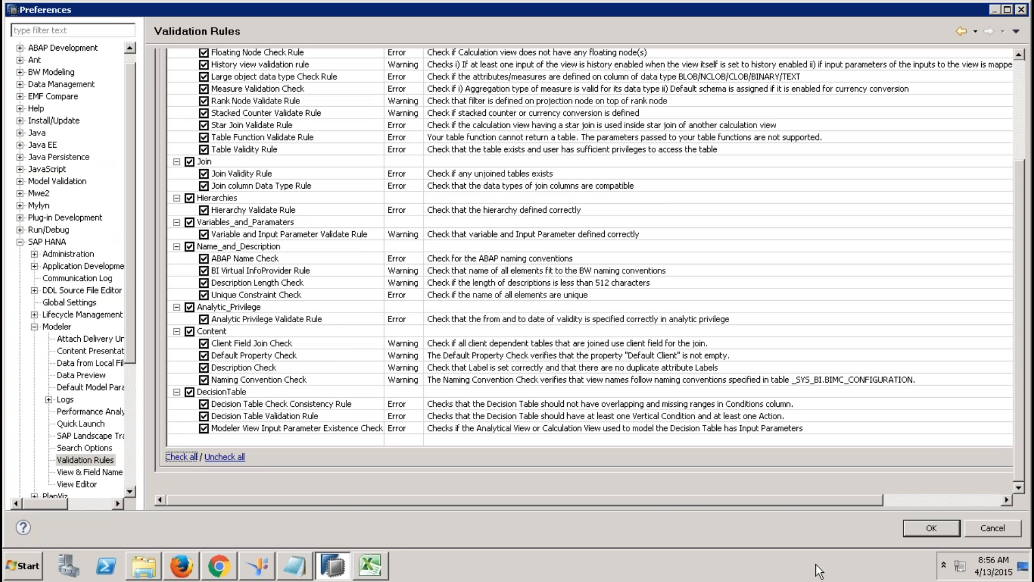
click(929, 529)
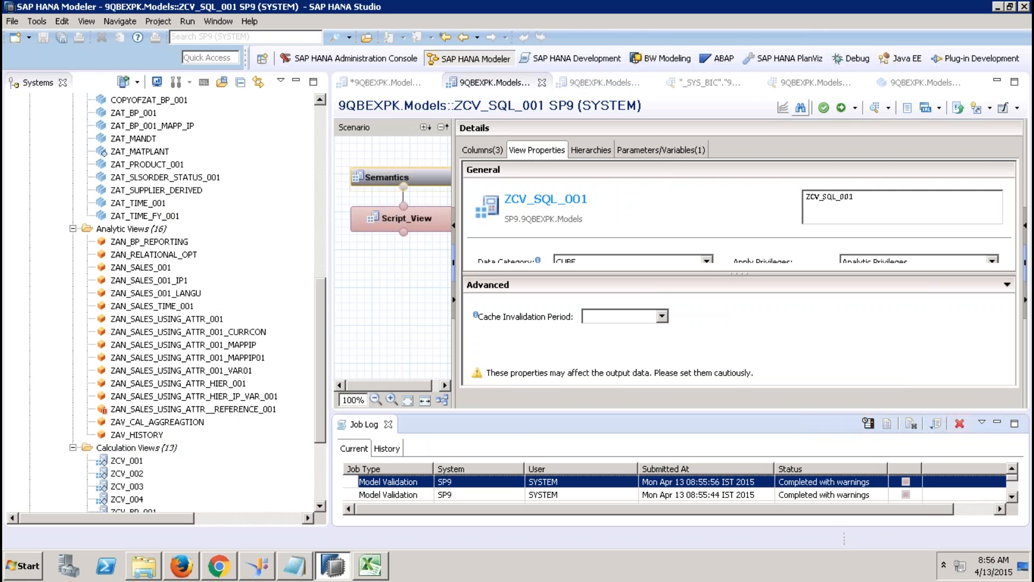
Step: Revalidate ZCV_SQL_001 and review the new job's Description Check warnings about labels matching names
click(832, 108)
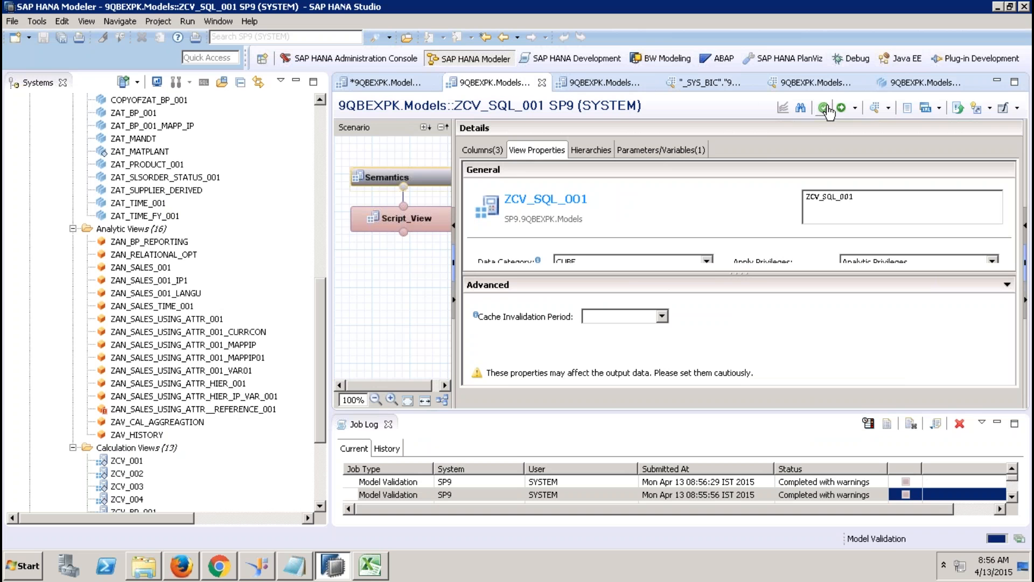
double_click(845, 483)
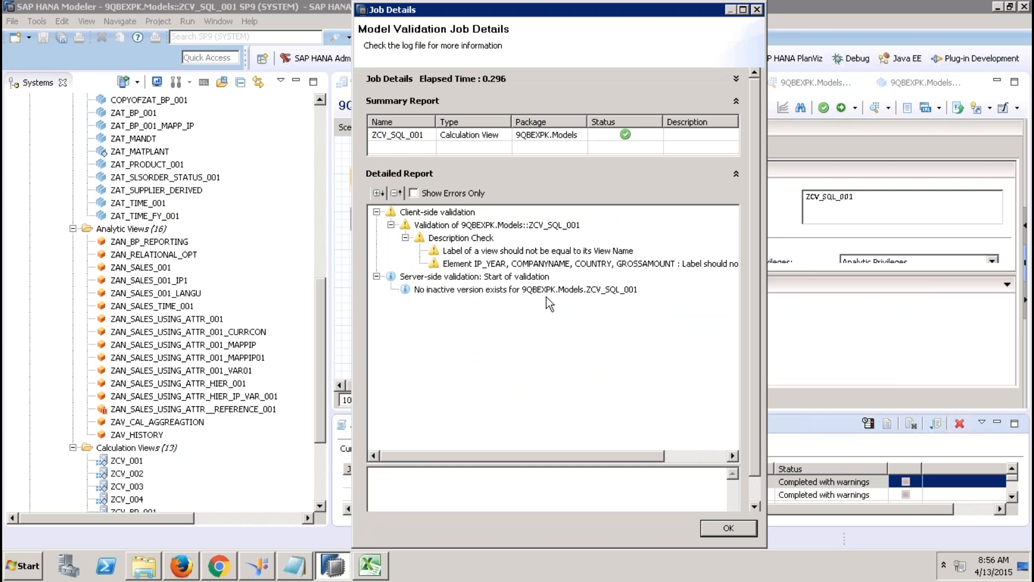
click(466, 226)
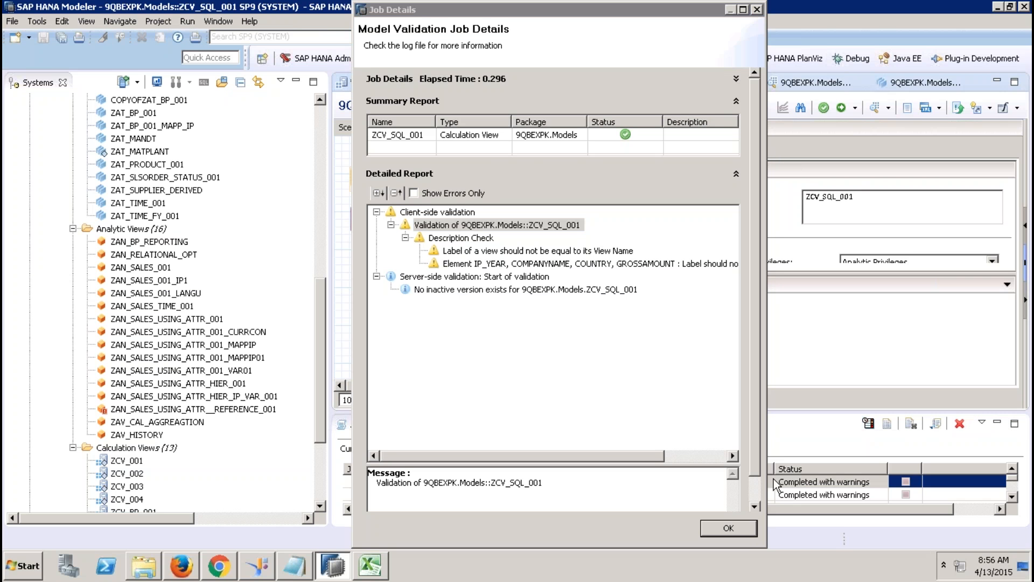
click(743, 528)
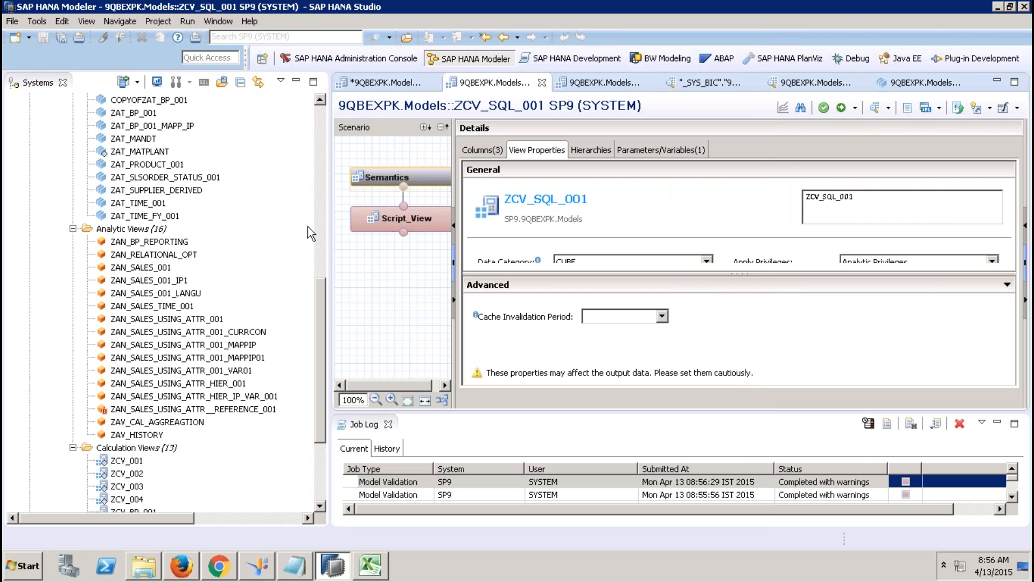
Step: Start a SAP HANA Content 'Data from Local File' import targeting the SP9 system
click(386, 81)
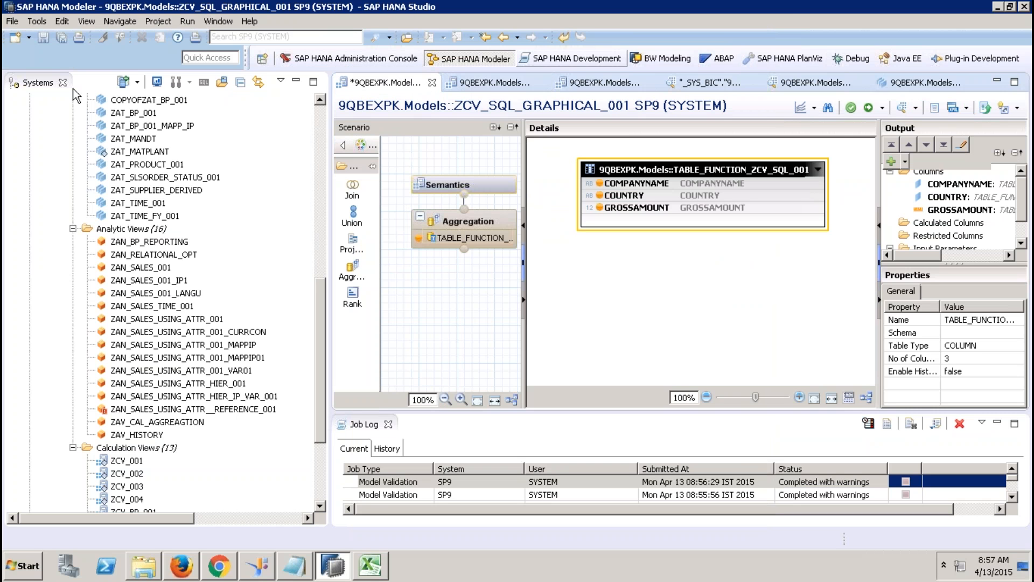
click(325, 136)
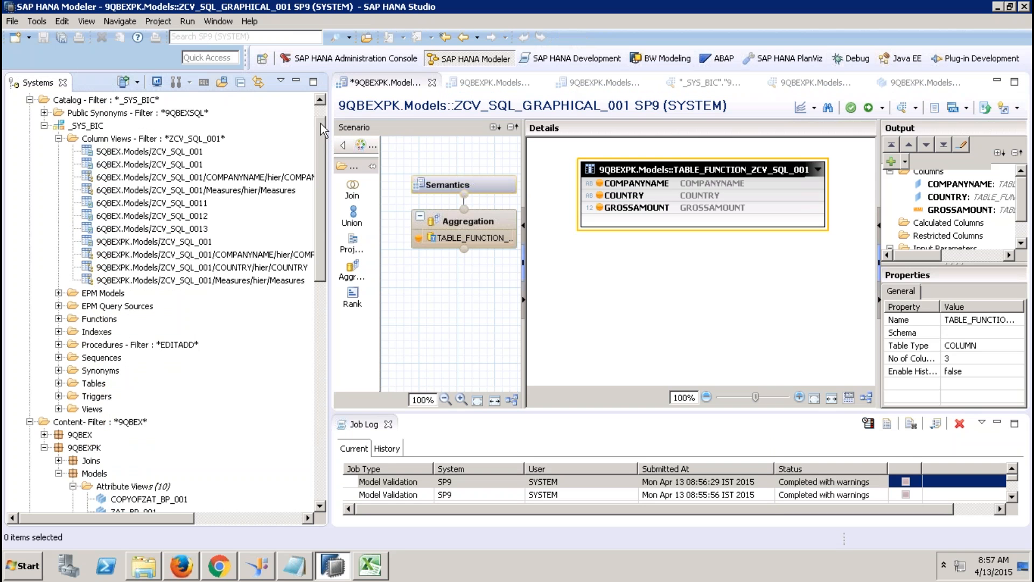
click(321, 111)
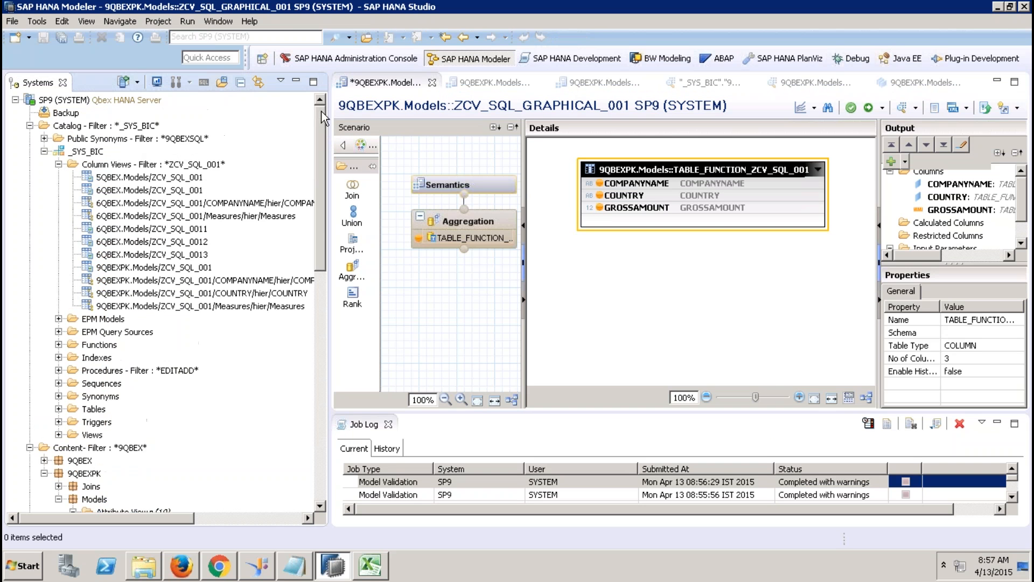
click(13, 22)
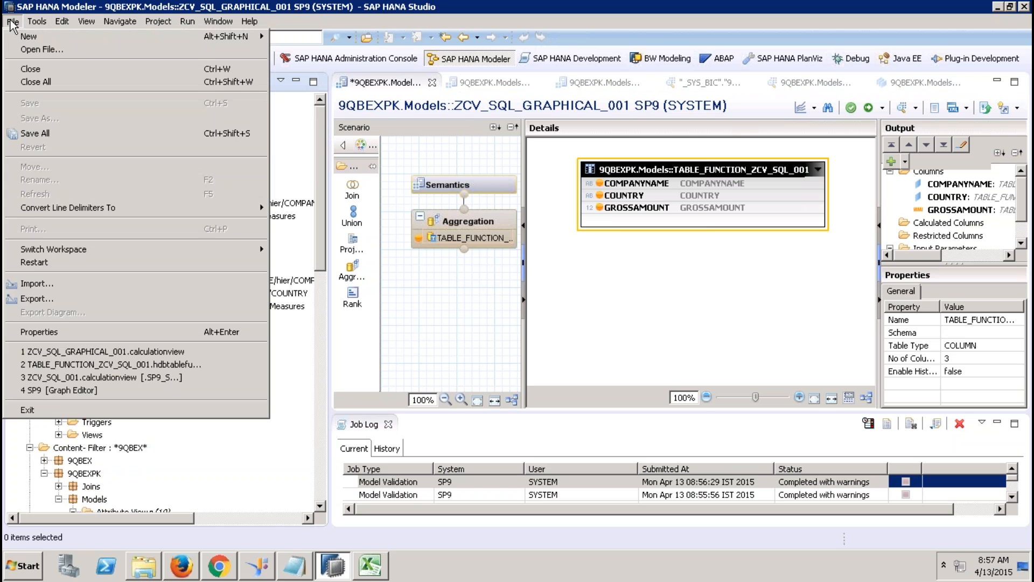
click(37, 283)
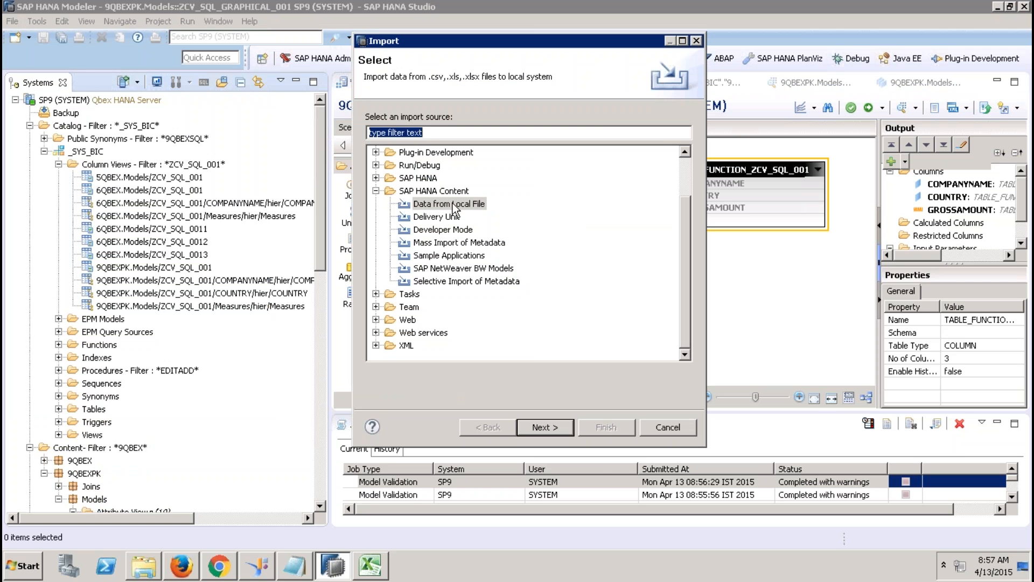
click(376, 191)
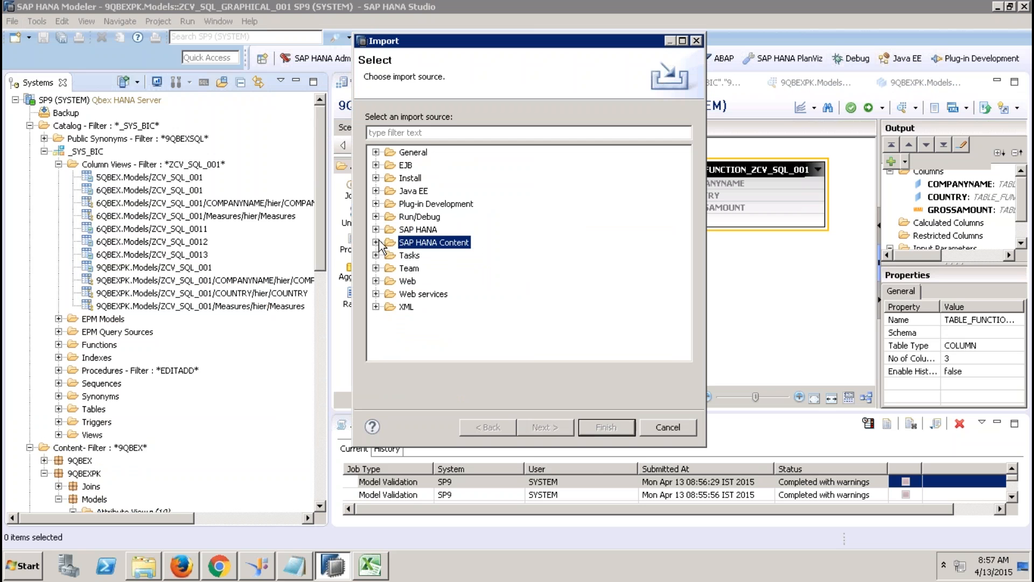
click(376, 243)
click(421, 257)
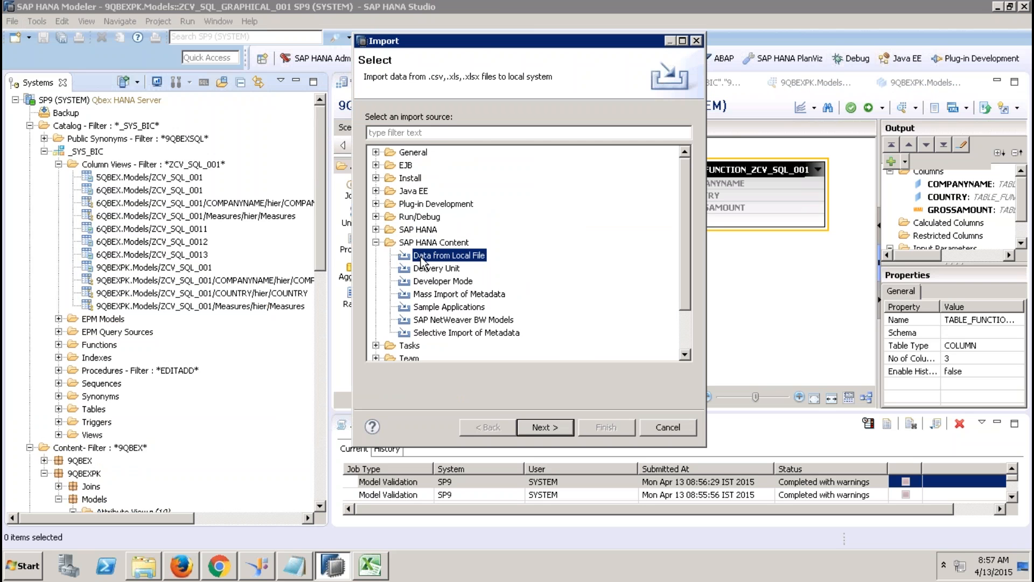
click(545, 423)
click(485, 141)
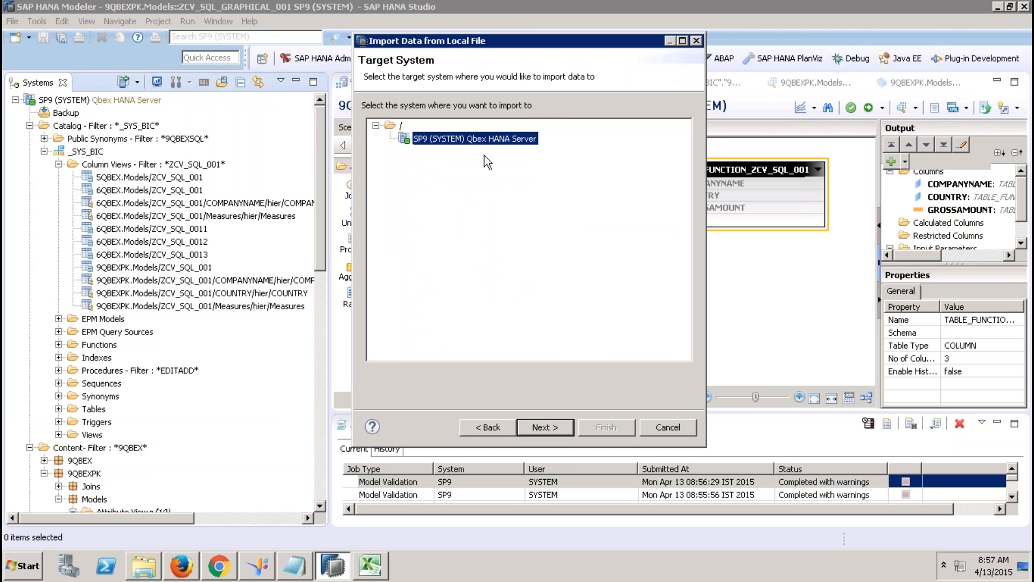
click(532, 429)
Step: Select D:\MOCA\formaoc4bodsoutput.csv as the source file
click(670, 102)
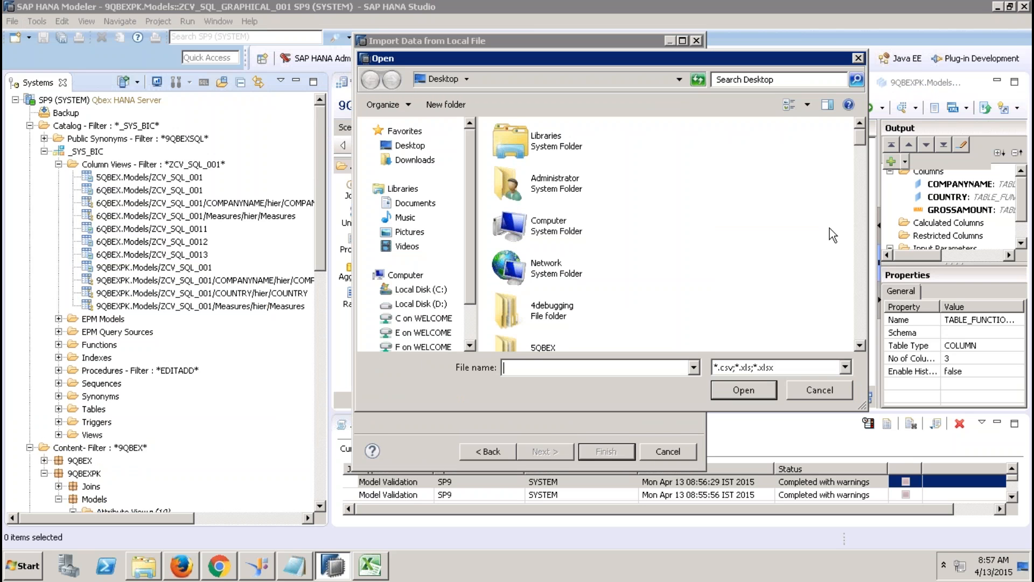
click(861, 224)
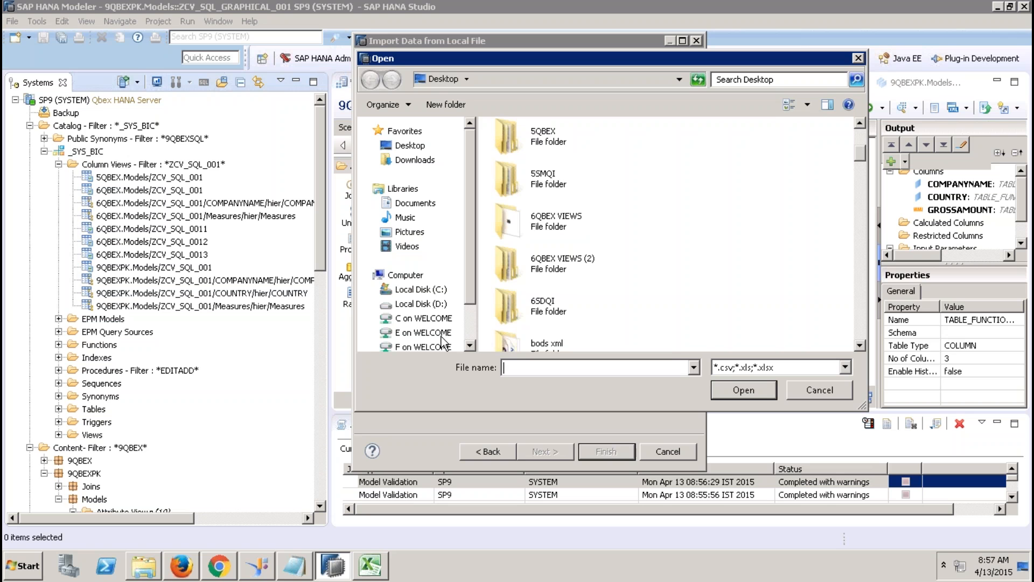
click(422, 305)
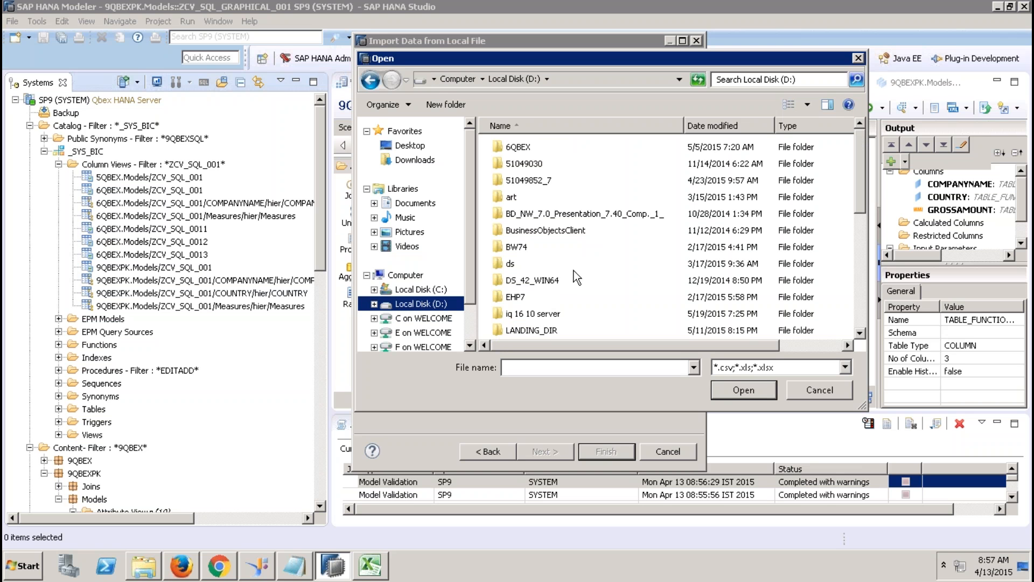
click(857, 280)
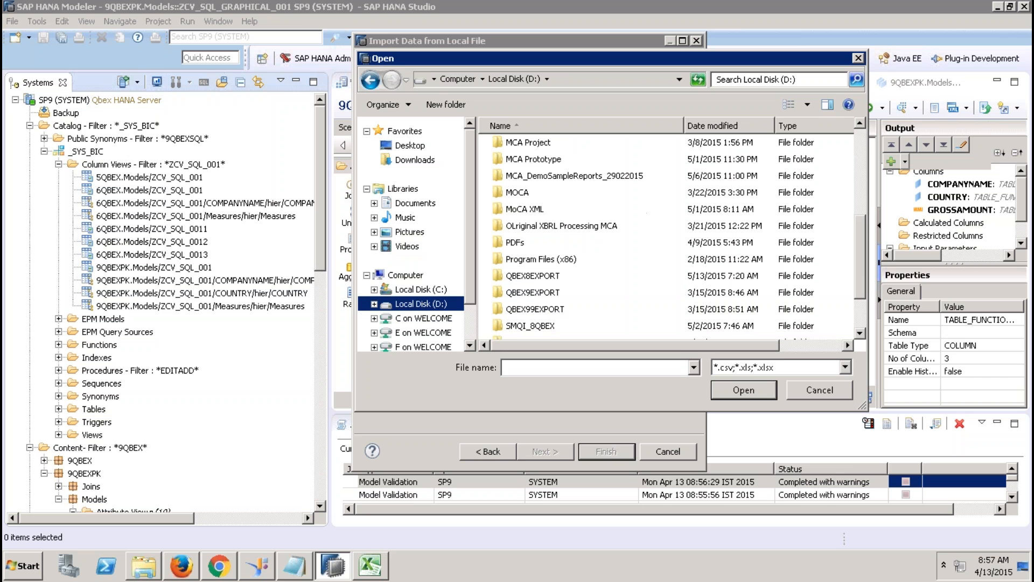
double_click(522, 192)
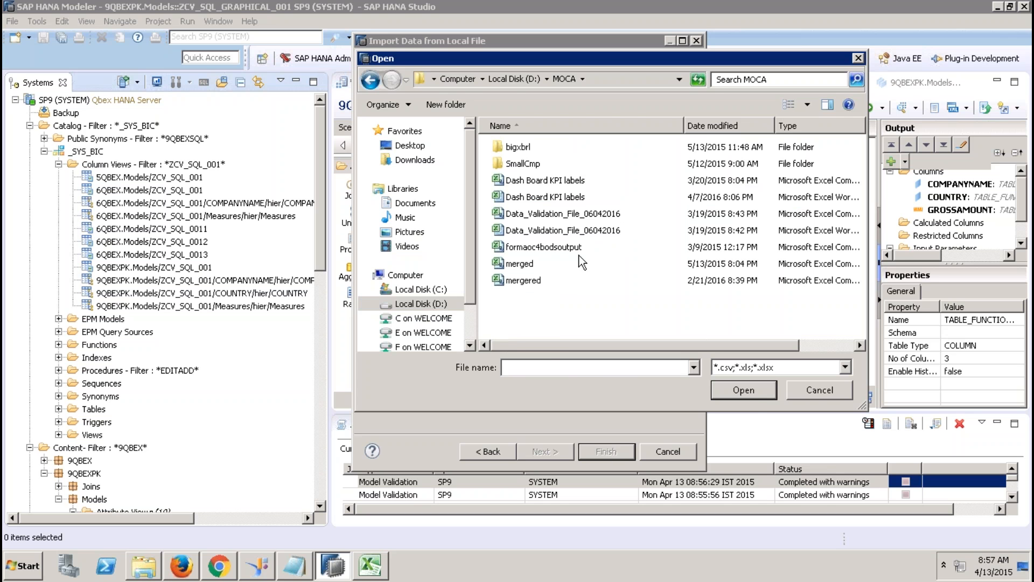
double_click(561, 248)
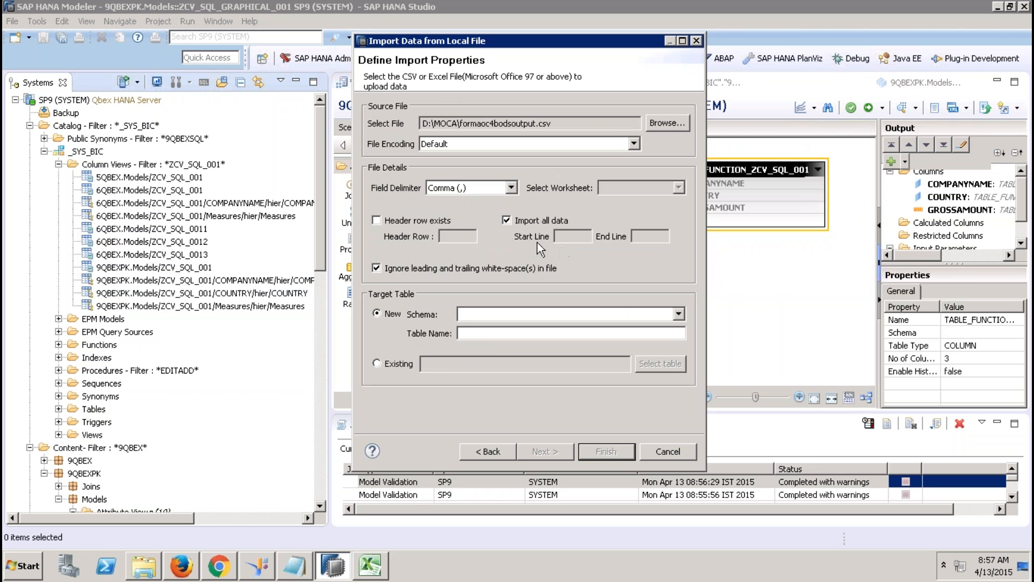
Step: Mark the header row, choose schema XBRLMCA and name the new table table1
click(375, 220)
click(473, 314)
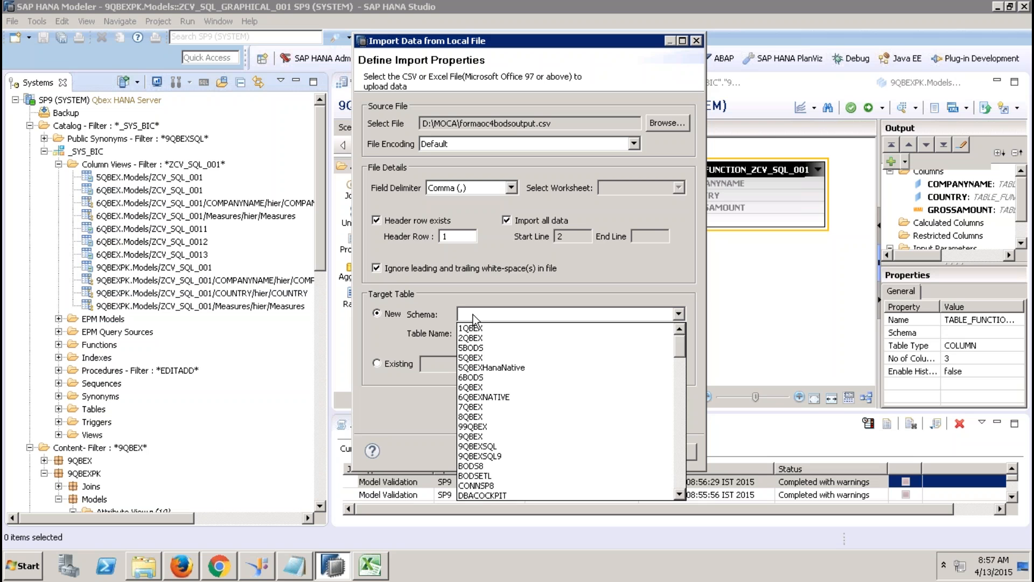
key(x)
click(490, 357)
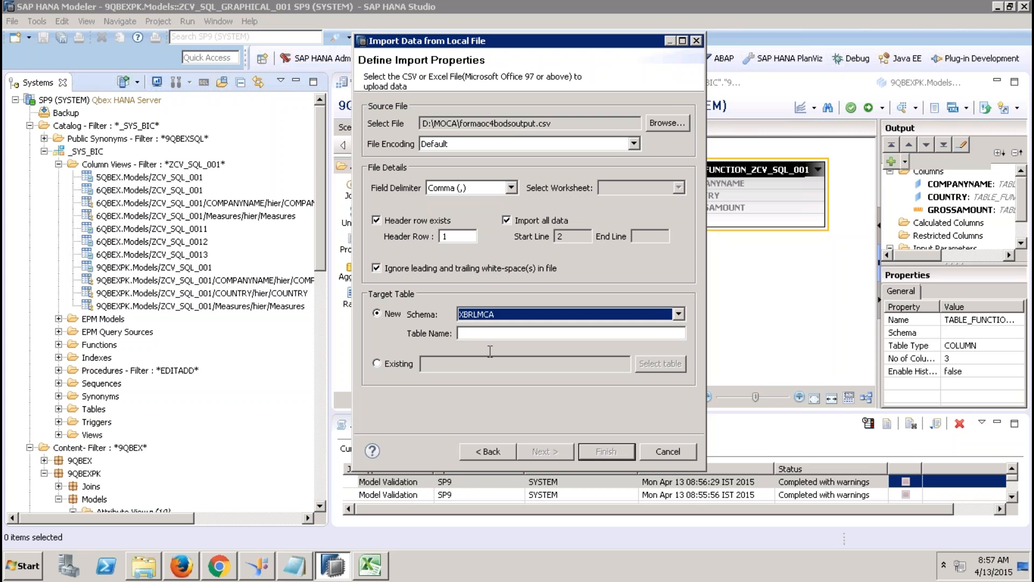
key(Tab)
text(t)
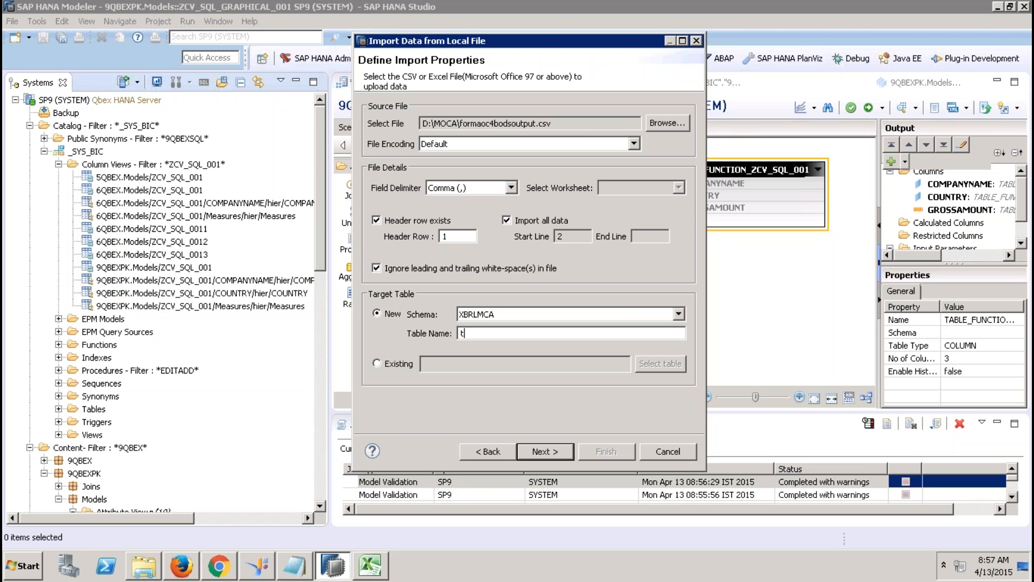
text(able1)
Step: Accept the column mappings and summary and finish the import
click(545, 452)
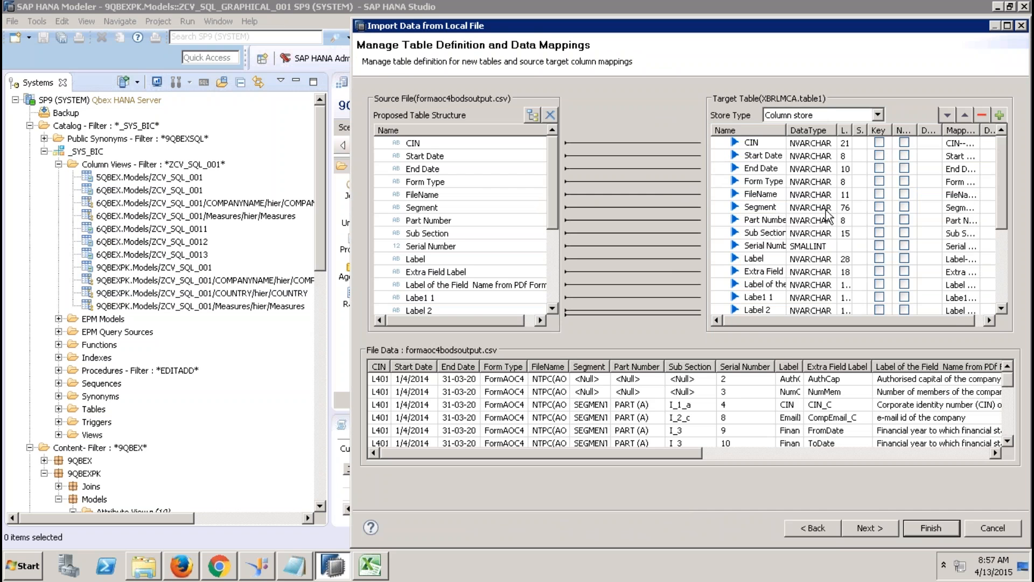
click(859, 531)
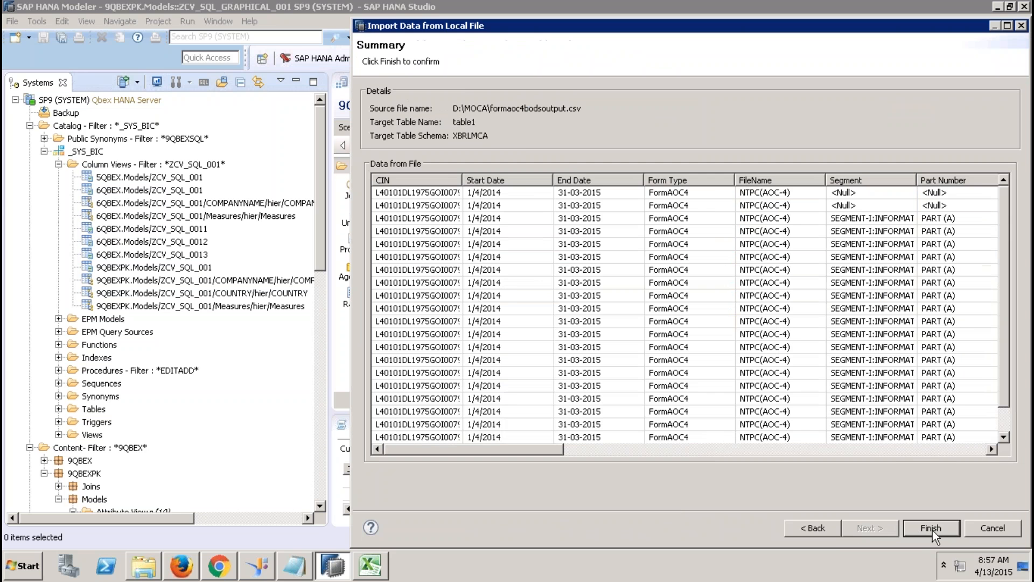
click(931, 528)
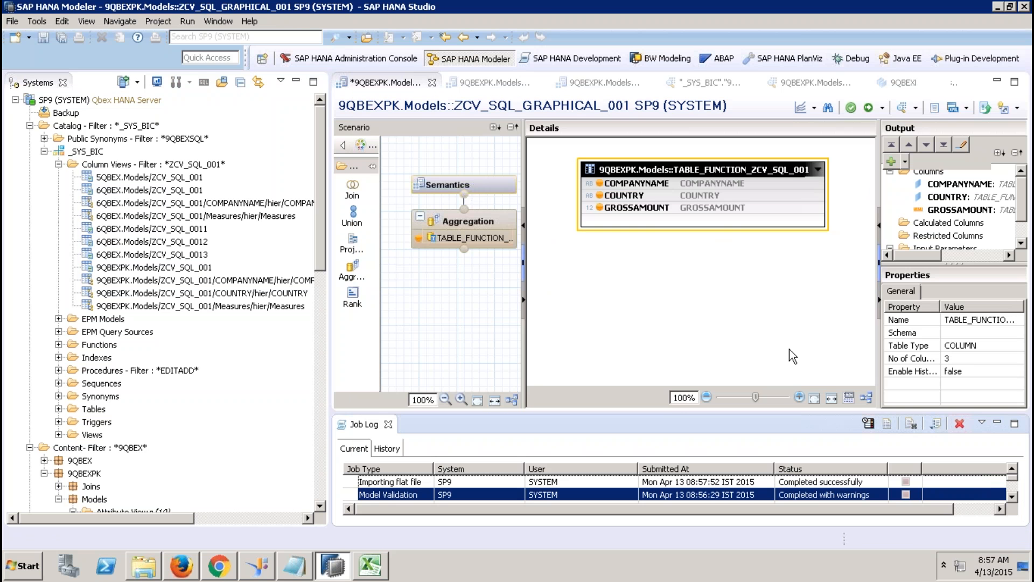
Step: Filter the Catalog to show only the XBRLMCA schema
click(76, 127)
right_click(77, 130)
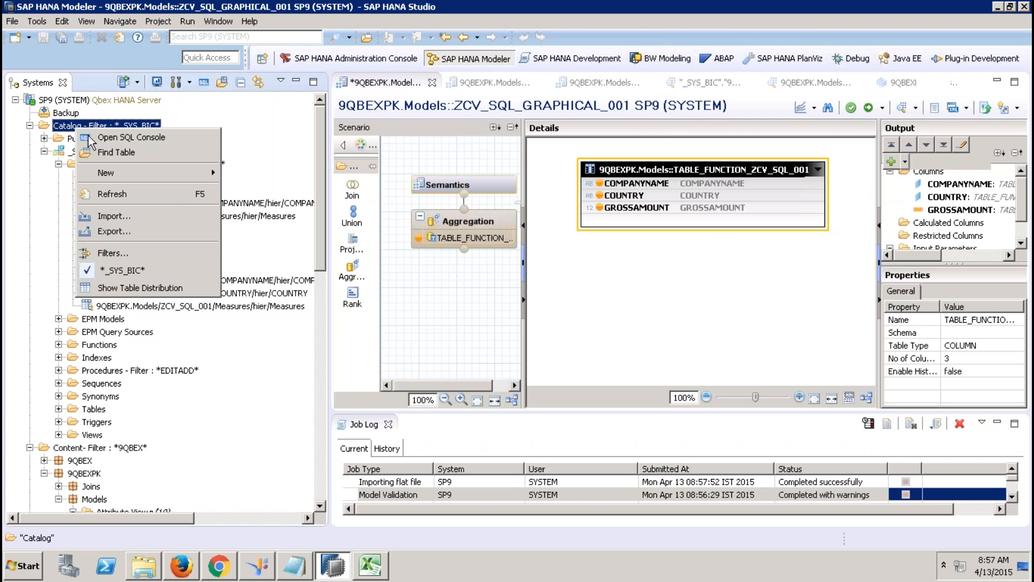
click(116, 253)
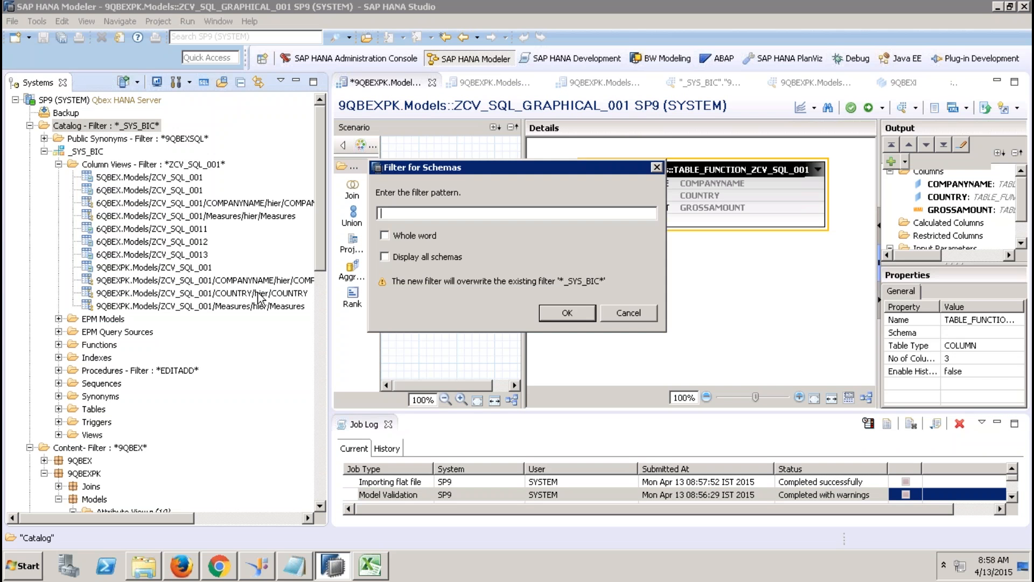
text(XBRLMCA)
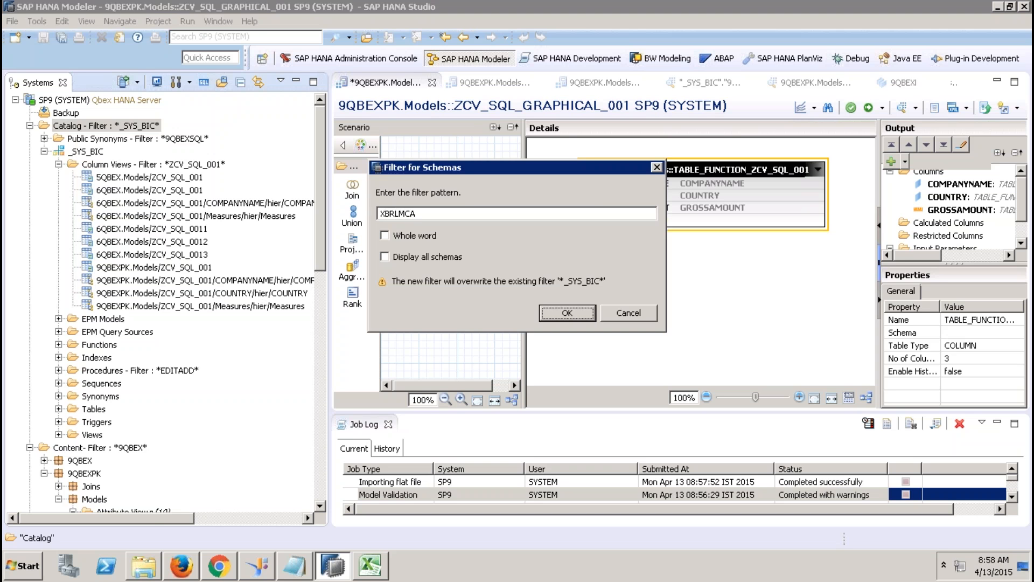
key(Return)
Step: Open the content of XBRLMCA.table1 to preview the imported rows
click(44, 152)
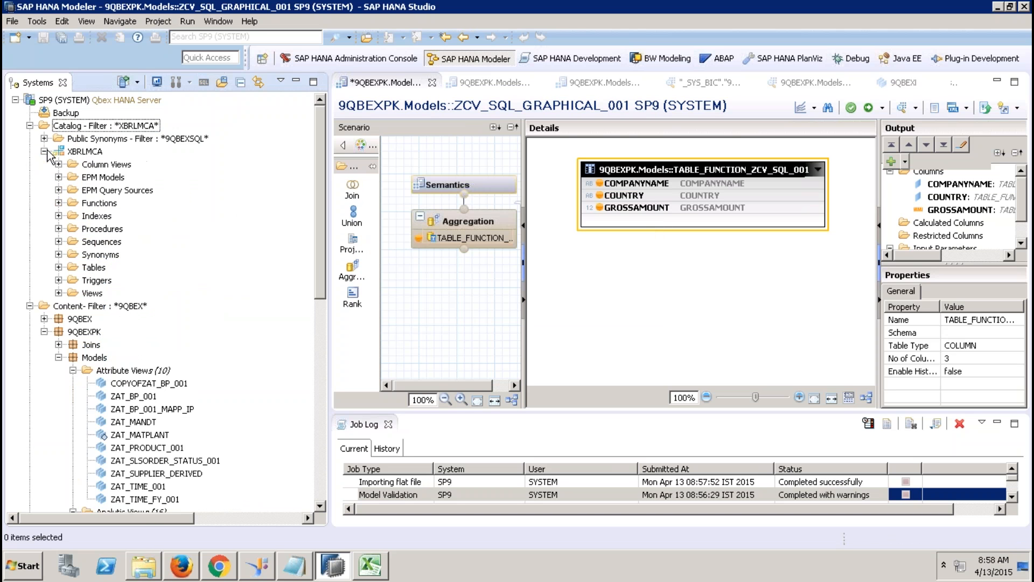
click(58, 268)
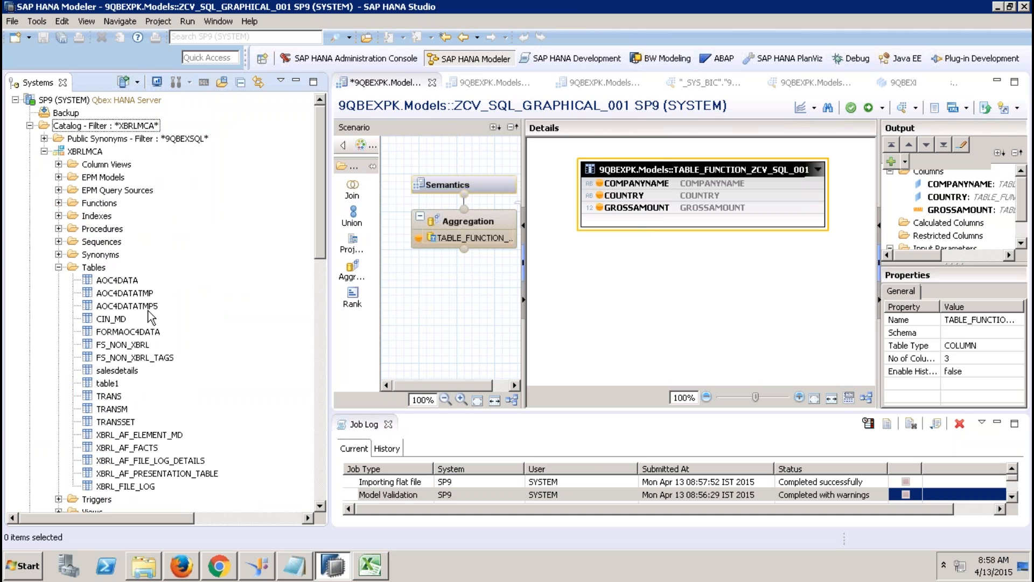
right_click(112, 382)
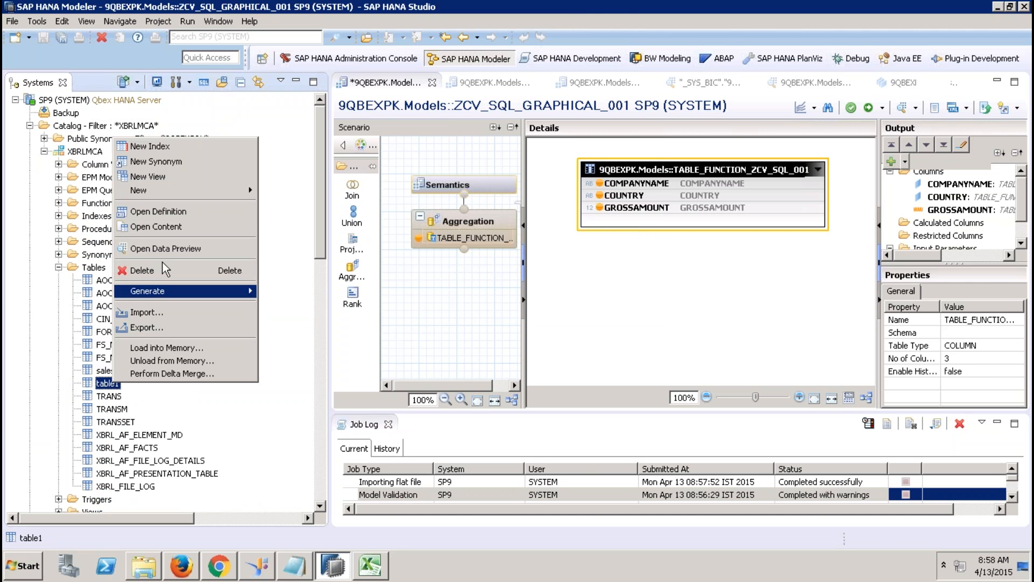
click(161, 226)
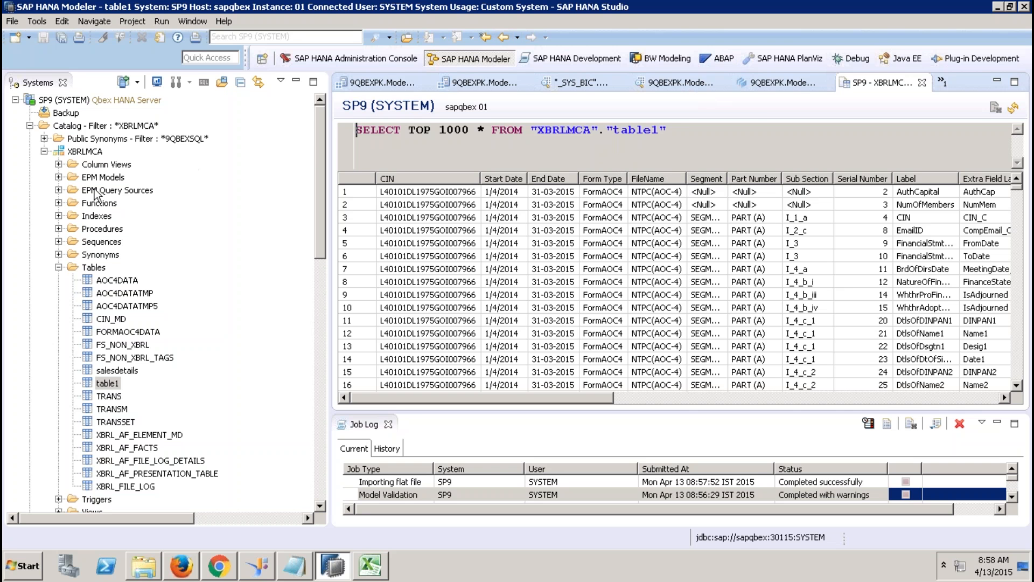
Step: Collapse the Tables list and expand the EPM Query Sources and EPM Models folders
click(59, 267)
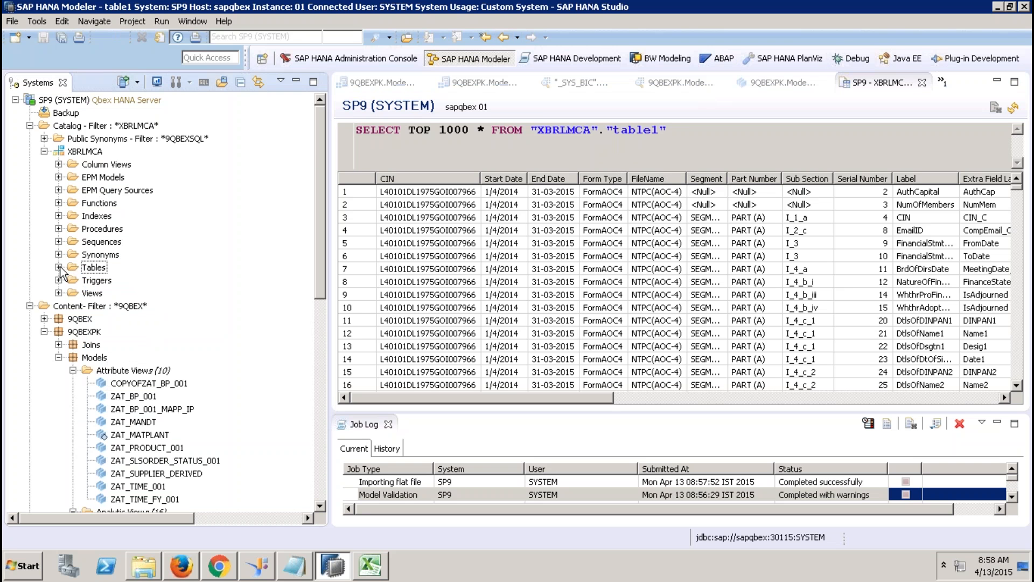
click(96, 190)
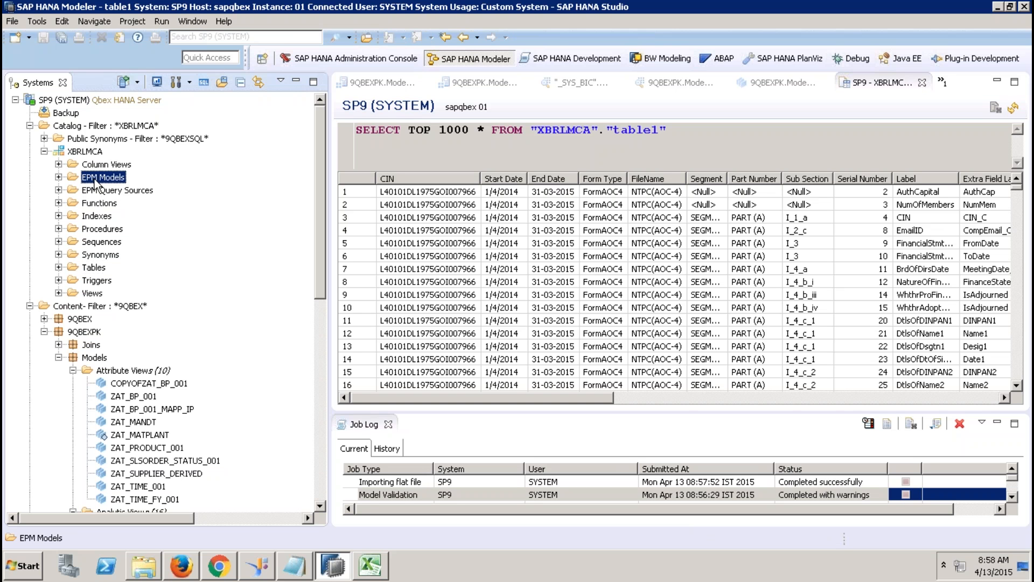
click(107, 176)
click(119, 192)
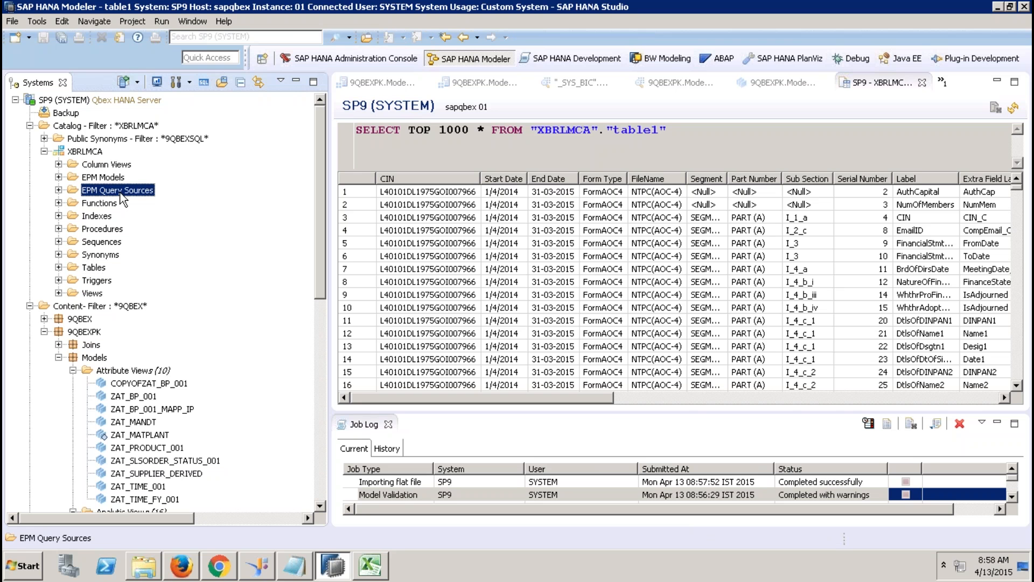
click(59, 189)
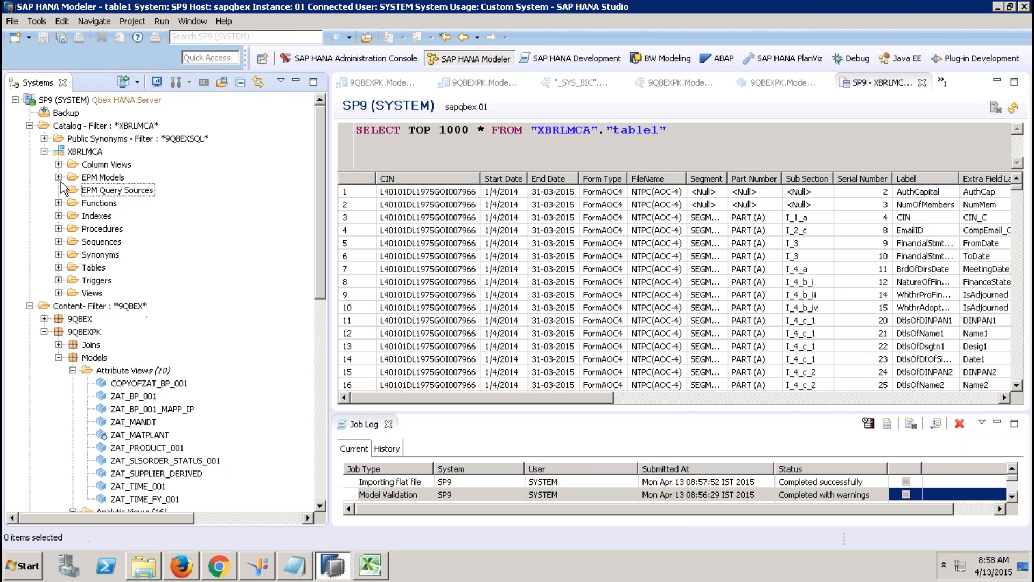
click(59, 177)
click(107, 178)
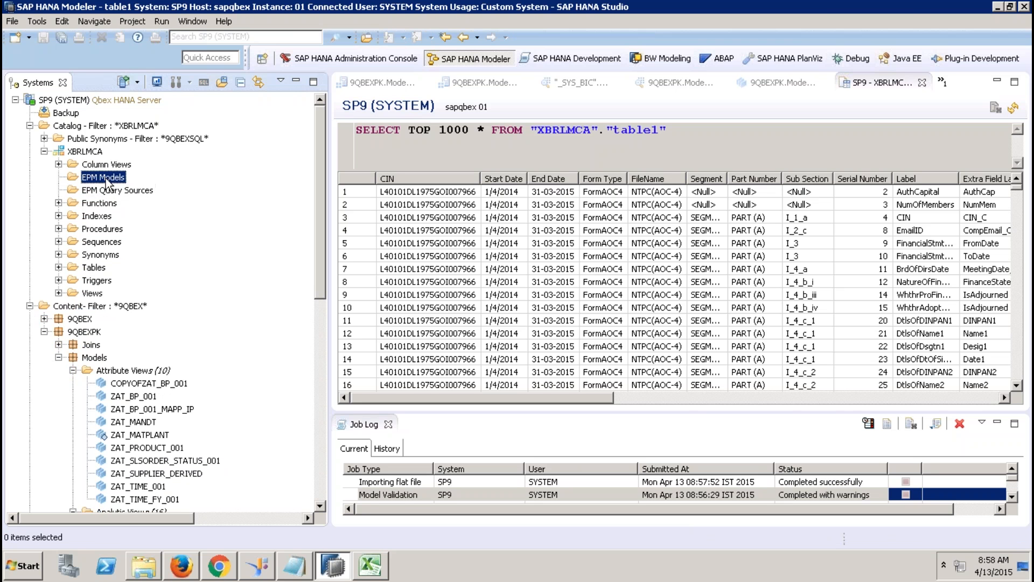
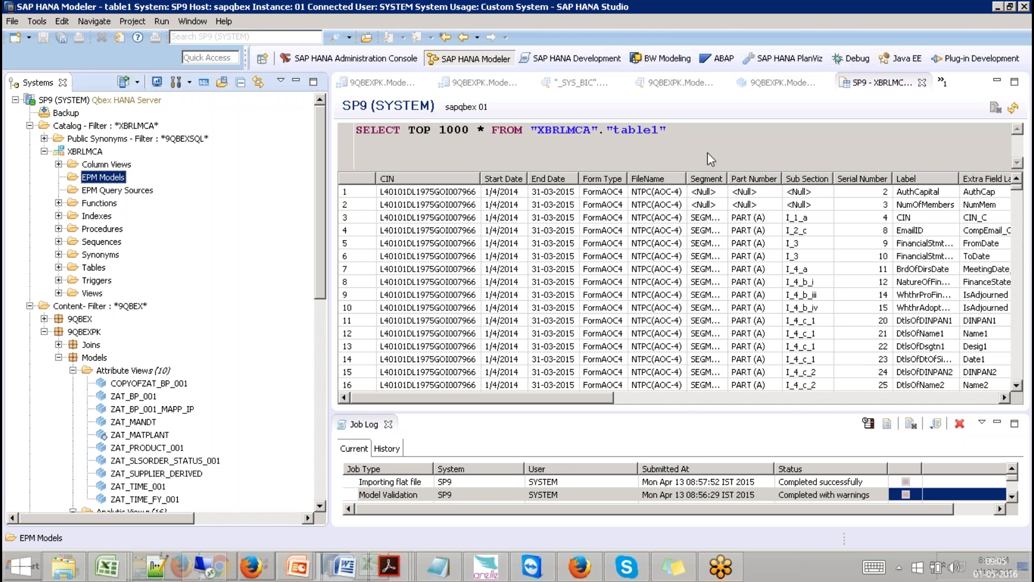
Step: Open the ZAN_BP_REPORTING analytic view's star join and close the Job Log
click(809, 150)
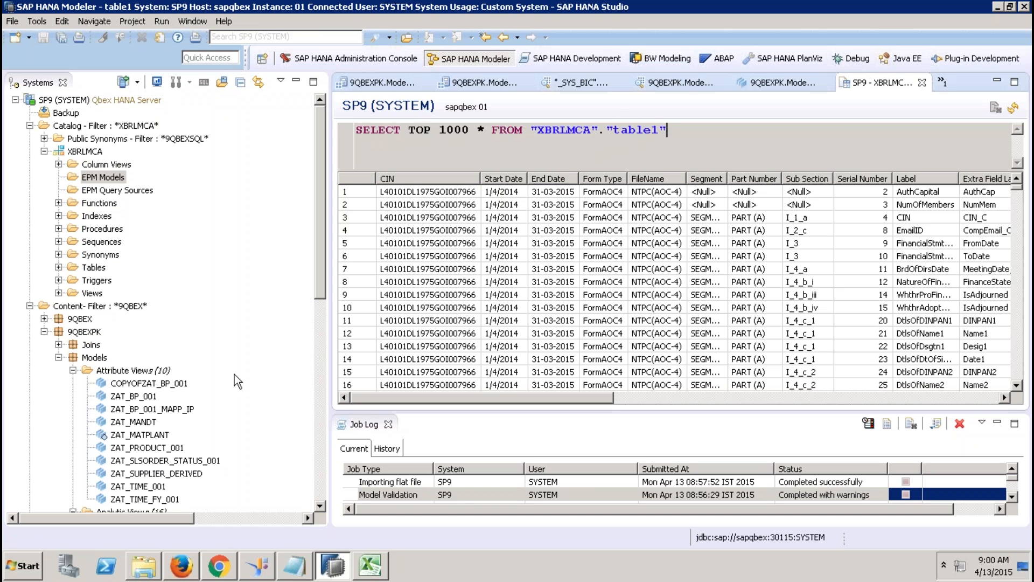
drag(321, 290, 322, 407)
double_click(173, 306)
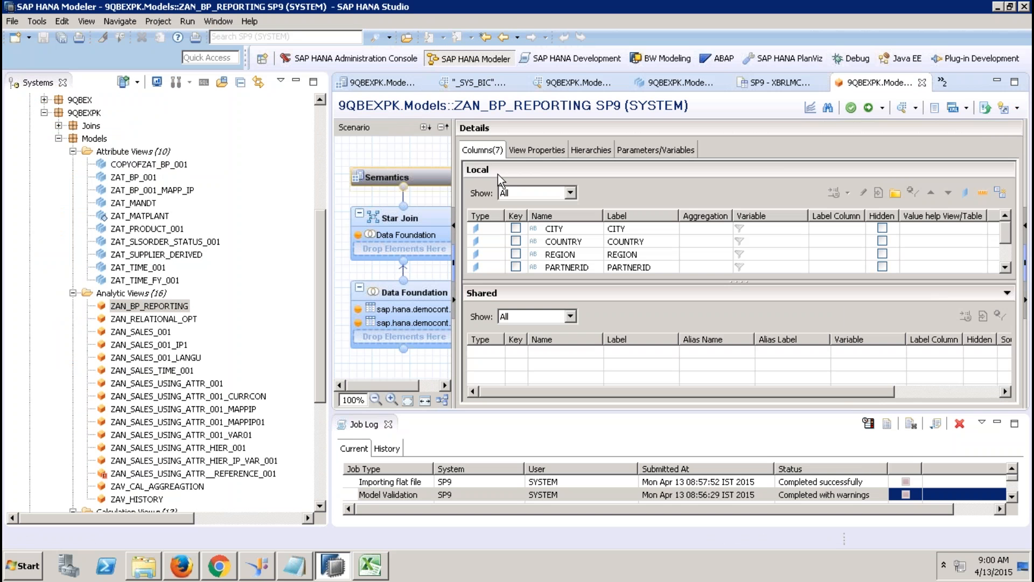
click(409, 226)
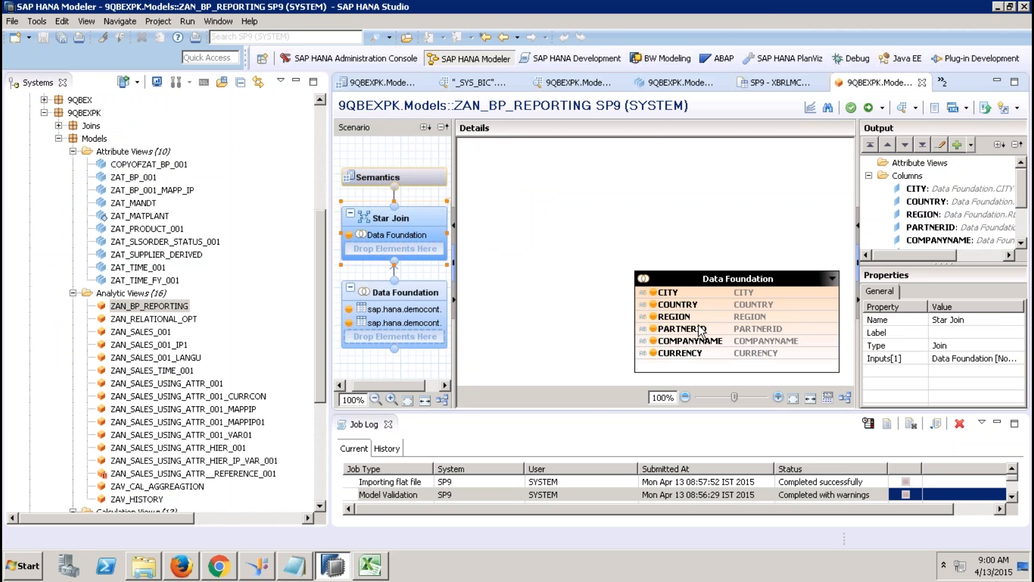
click(389, 424)
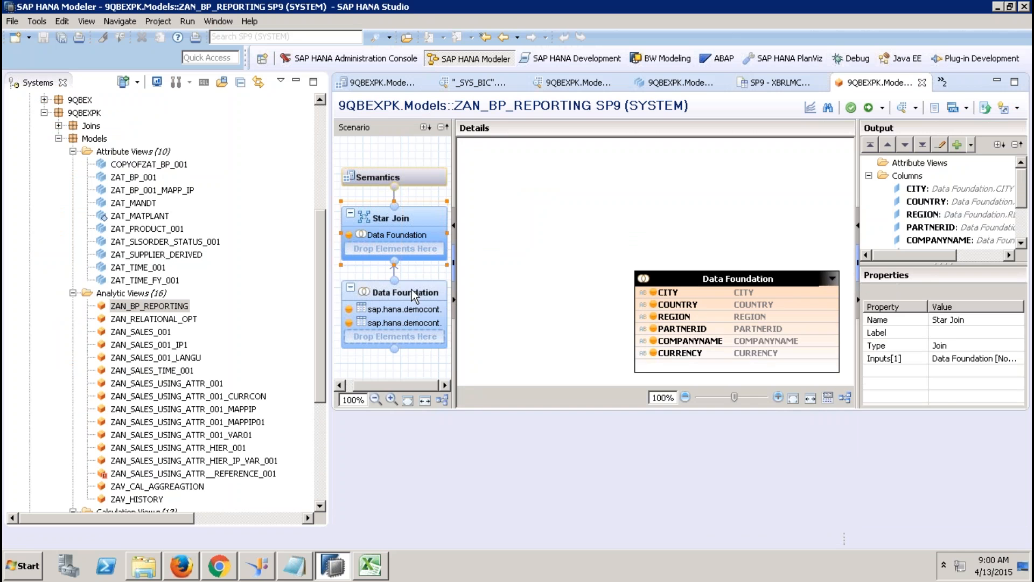
Step: Inspect the data foundation's two joined democontent tables and its CITY to CURRENCY output columns
click(411, 290)
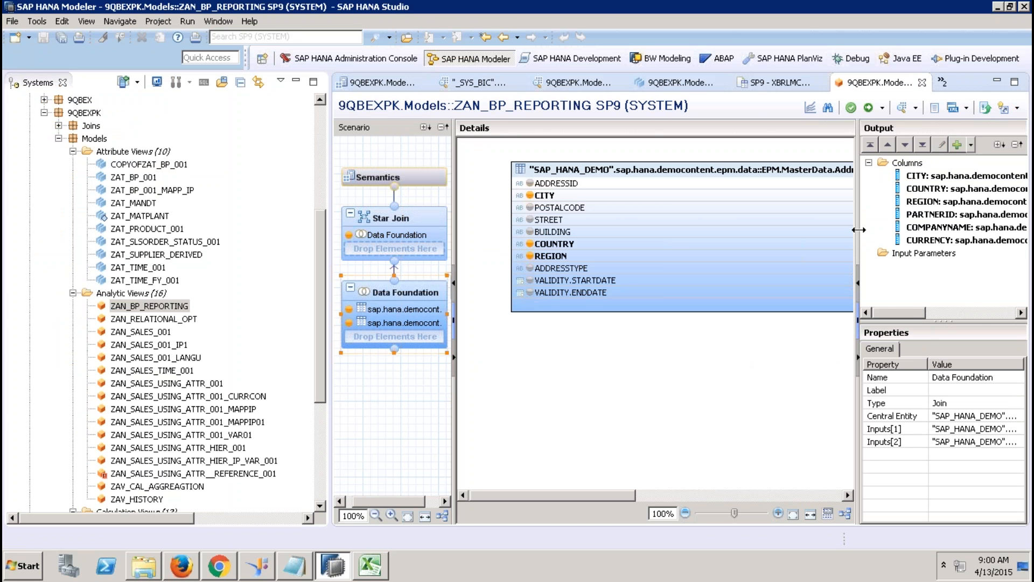
drag(858, 230, 564, 247)
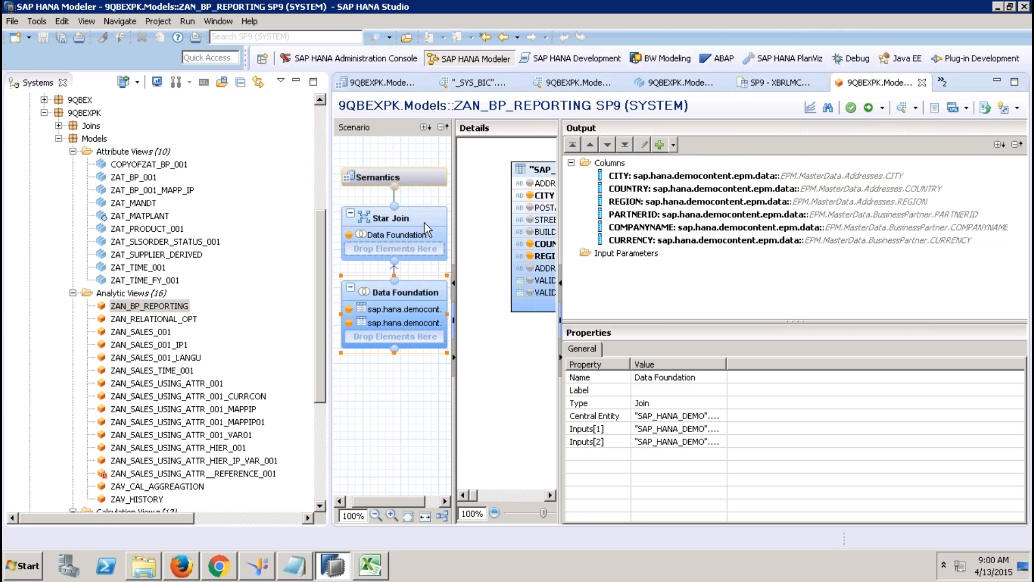
click(322, 278)
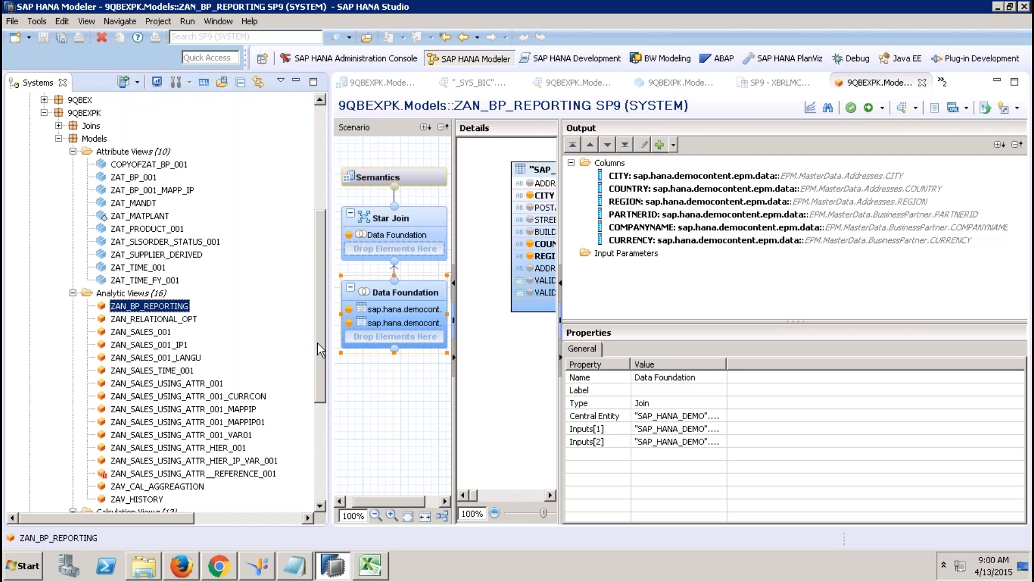
drag(318, 343, 316, 370)
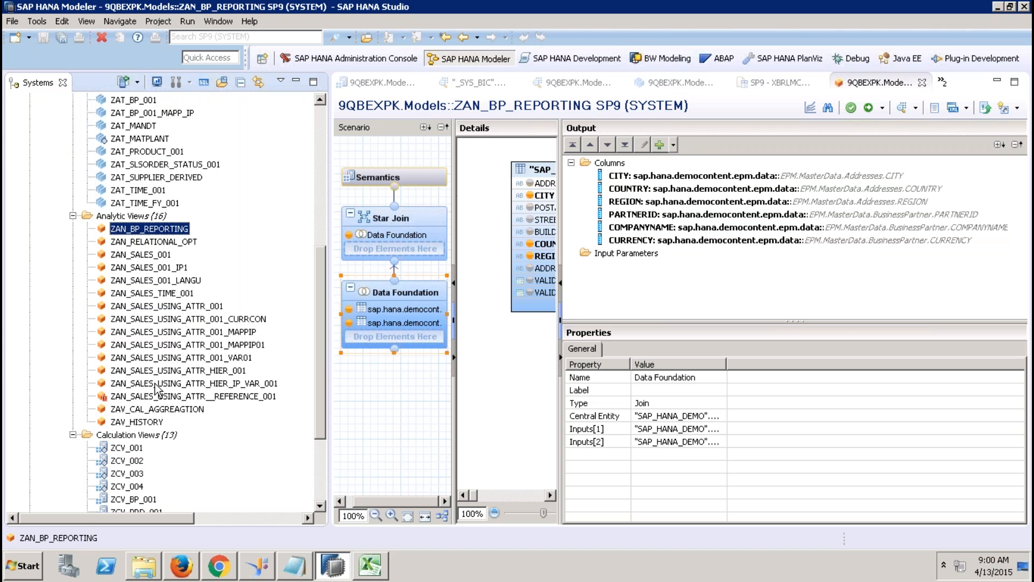
Step: Open ZAN_SALES_USING_ATTR__REFERENCE_001 and activate it, confirming the redeploy
double_click(130, 397)
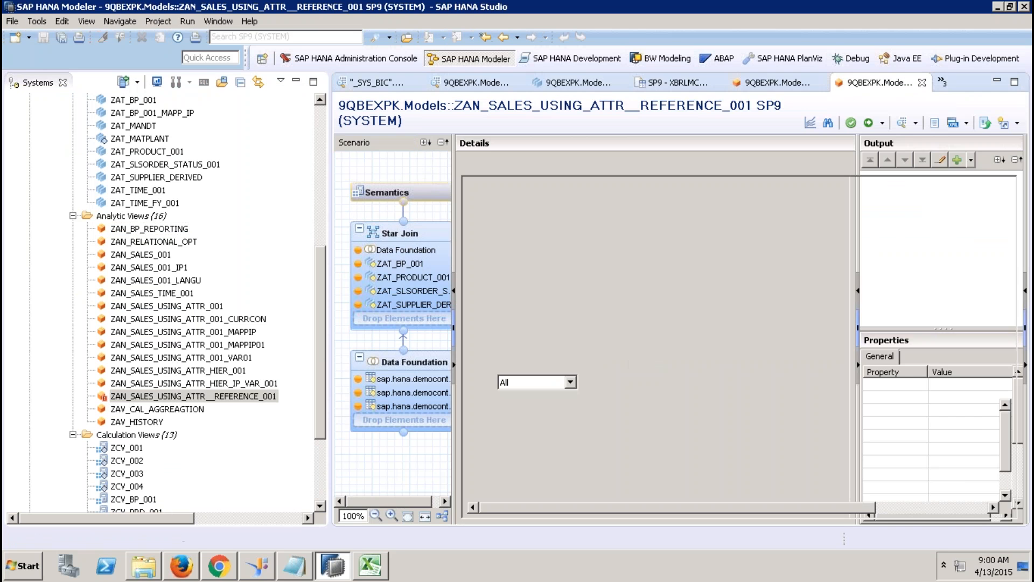
click(868, 123)
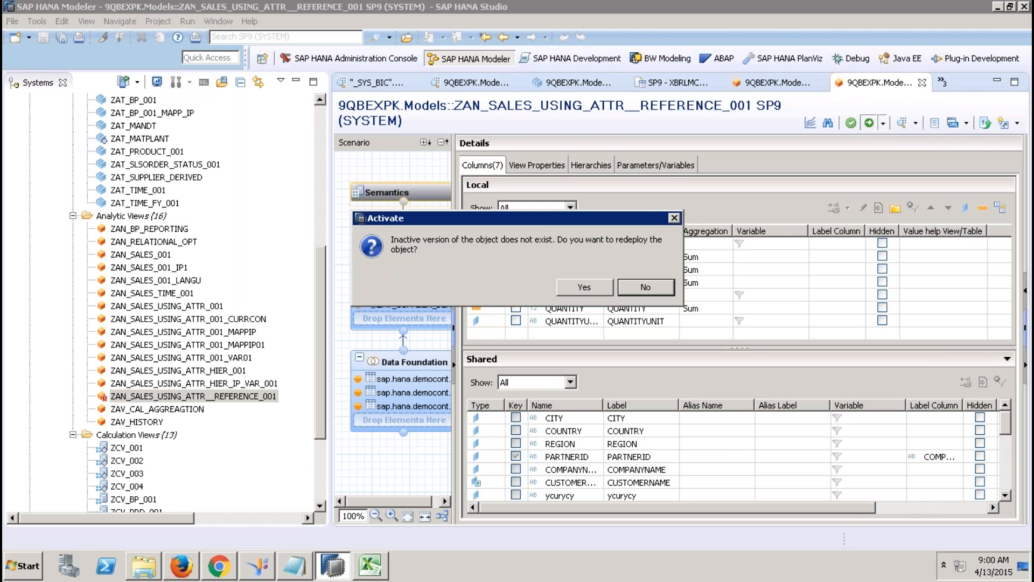
click(597, 286)
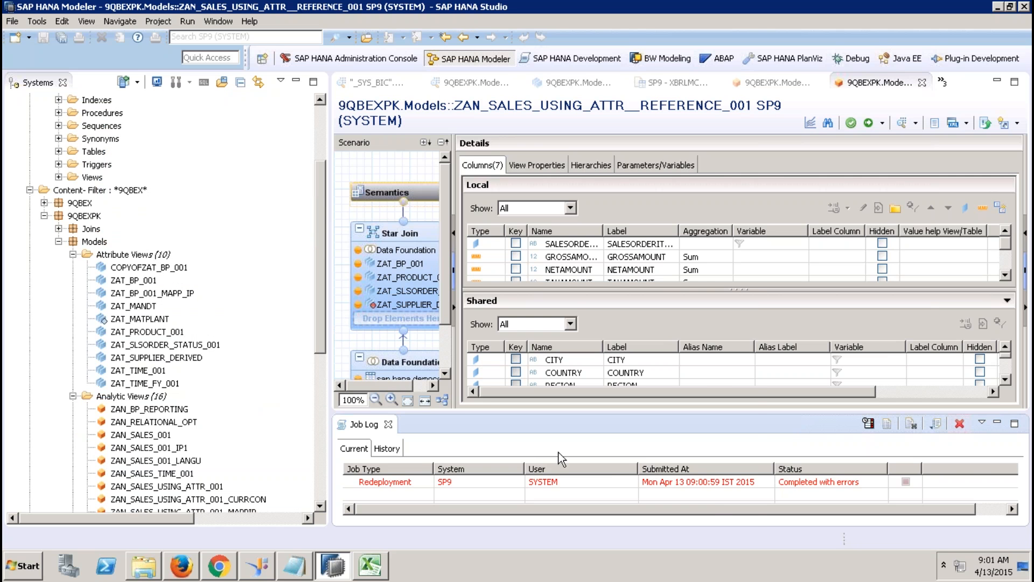
Step: Read the failed job's error: alias ycurycy clashes between ZAT_SUPPLIER_DERIVED and ZAT_BP_001
click(629, 481)
double_click(631, 483)
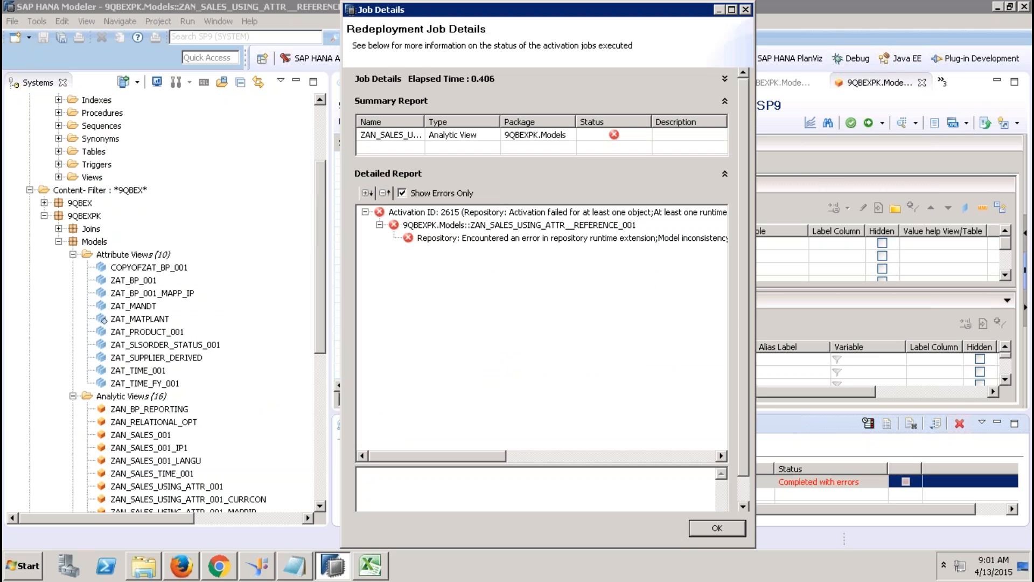
click(579, 237)
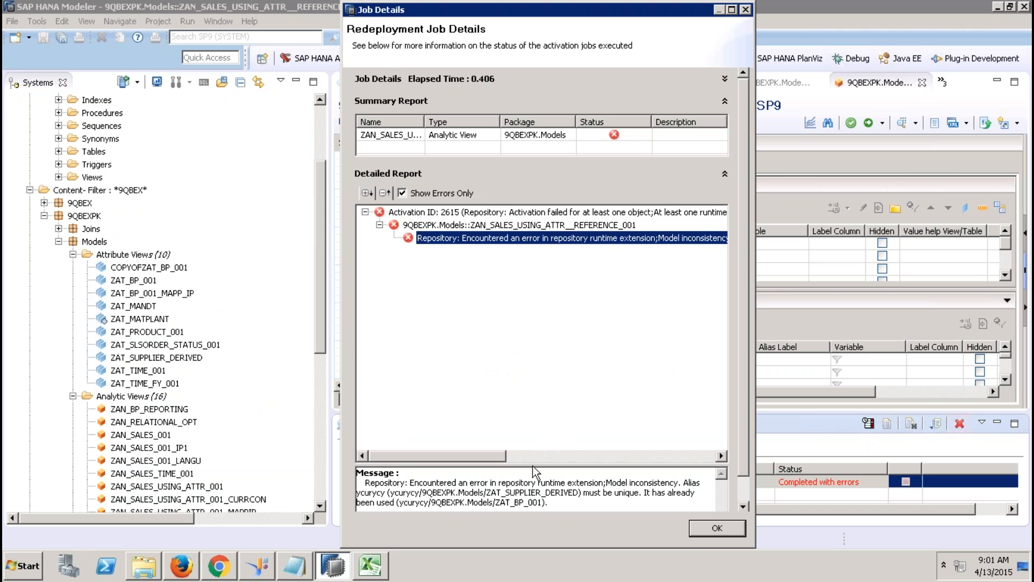
drag(532, 464, 513, 313)
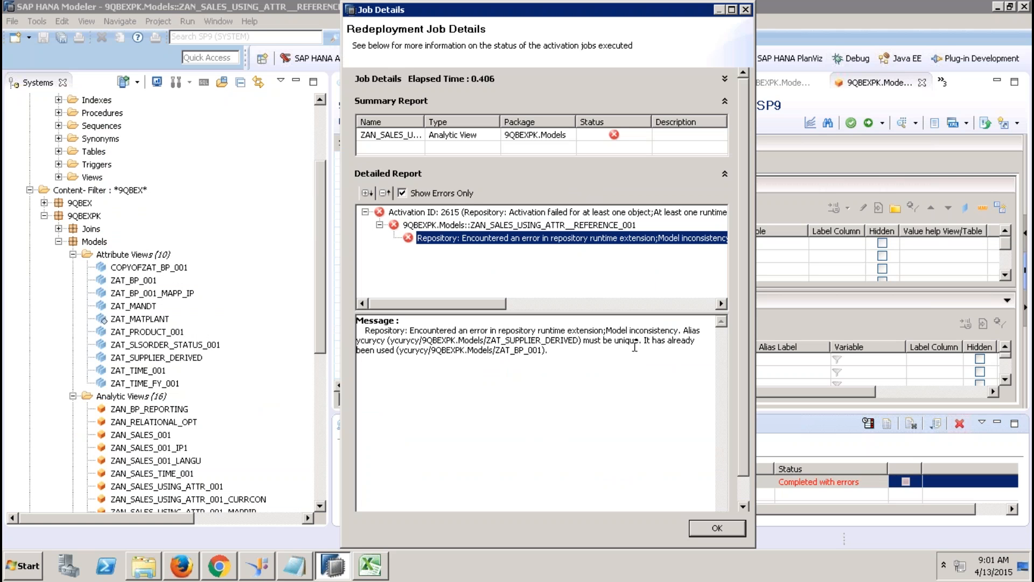
click(702, 531)
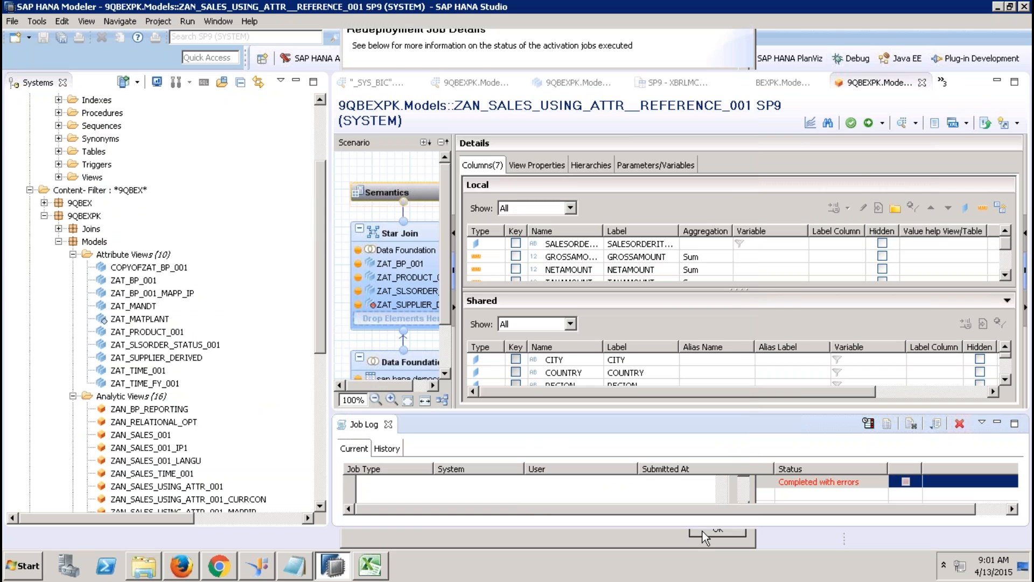
click(401, 241)
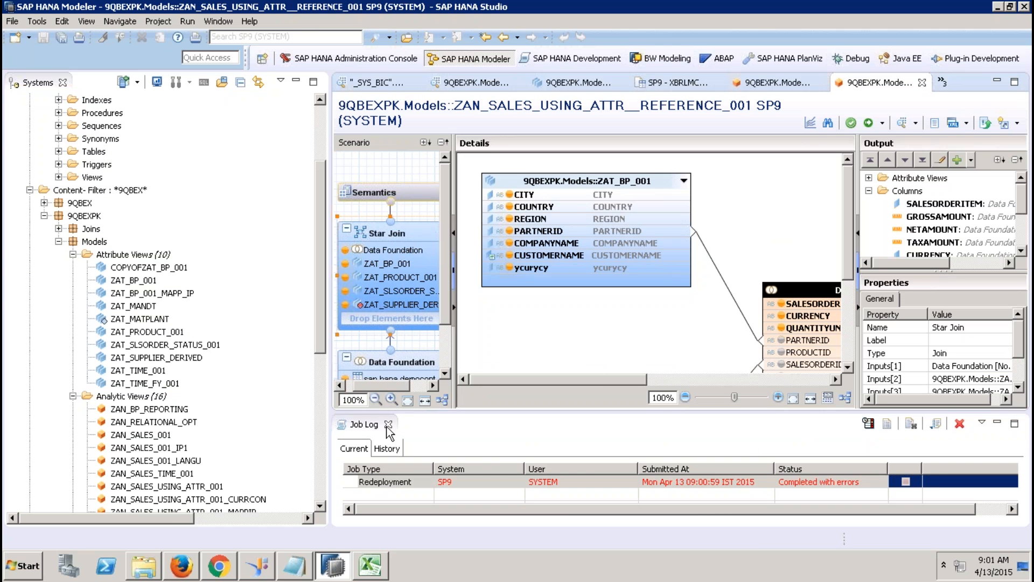
click(388, 424)
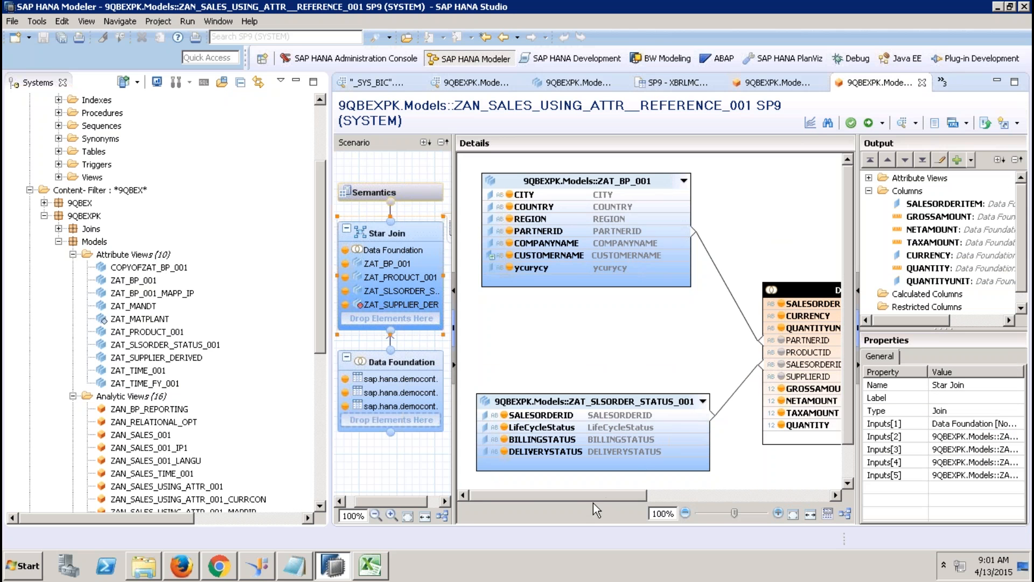
drag(593, 493, 776, 473)
click(847, 464)
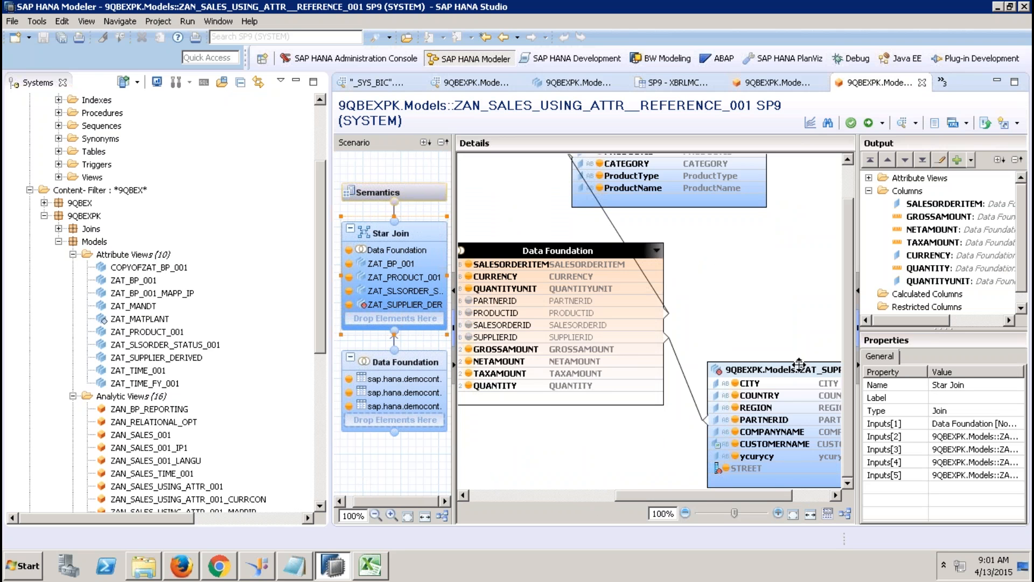
click(770, 470)
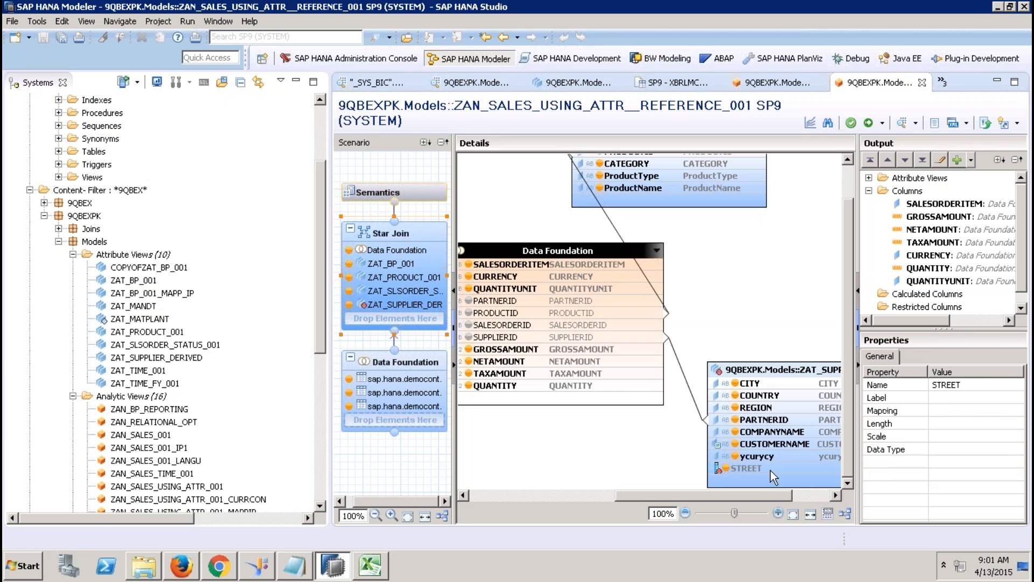
click(868, 179)
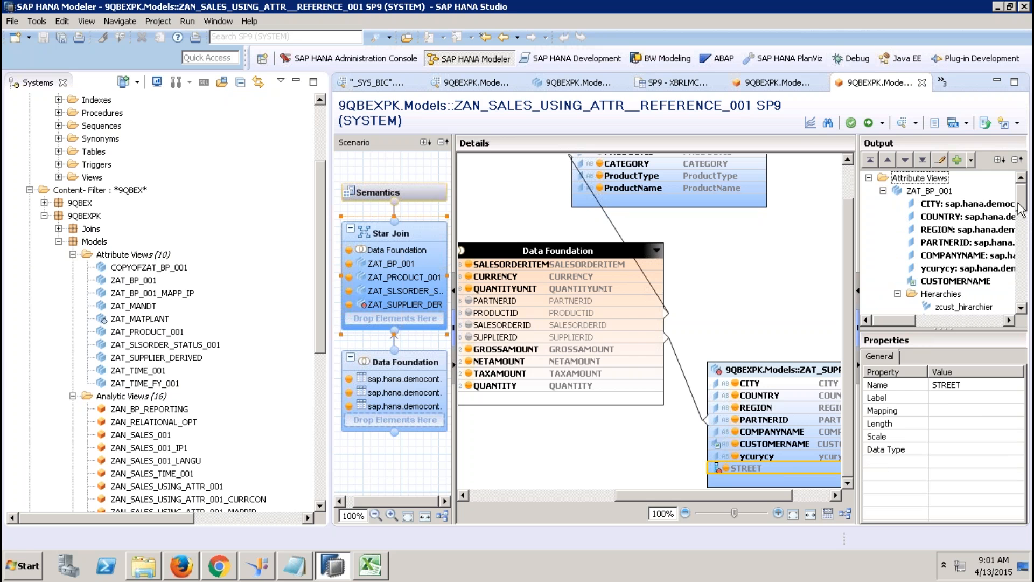
scroll(1020, 217, down, 1)
drag(1020, 213, 1022, 206)
click(785, 457)
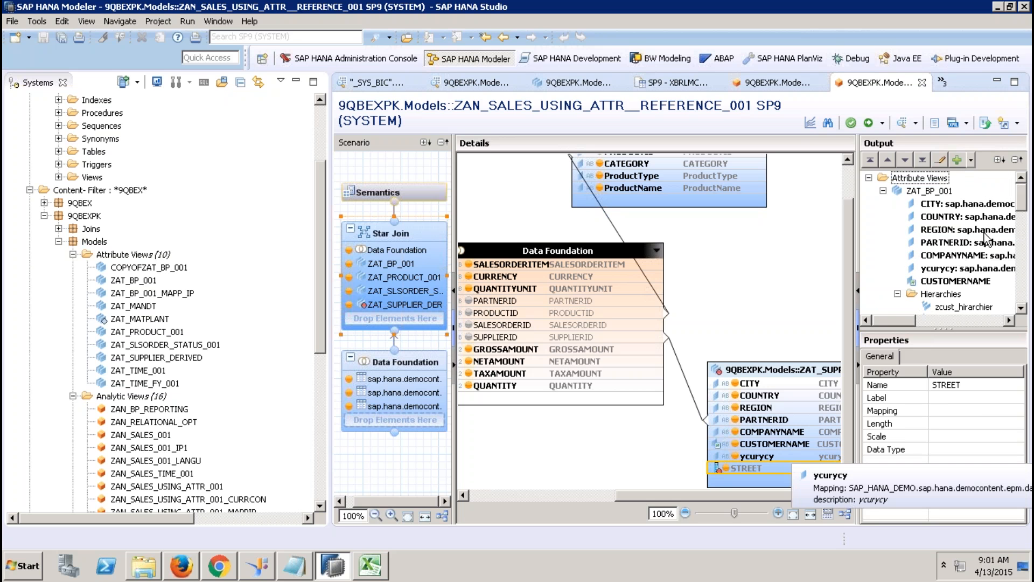
click(956, 269)
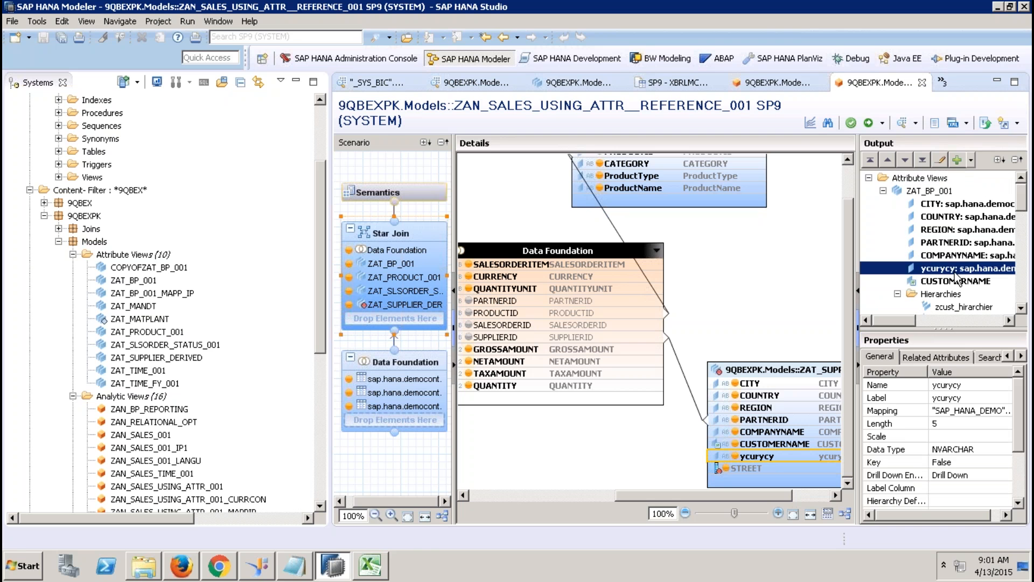
click(977, 387)
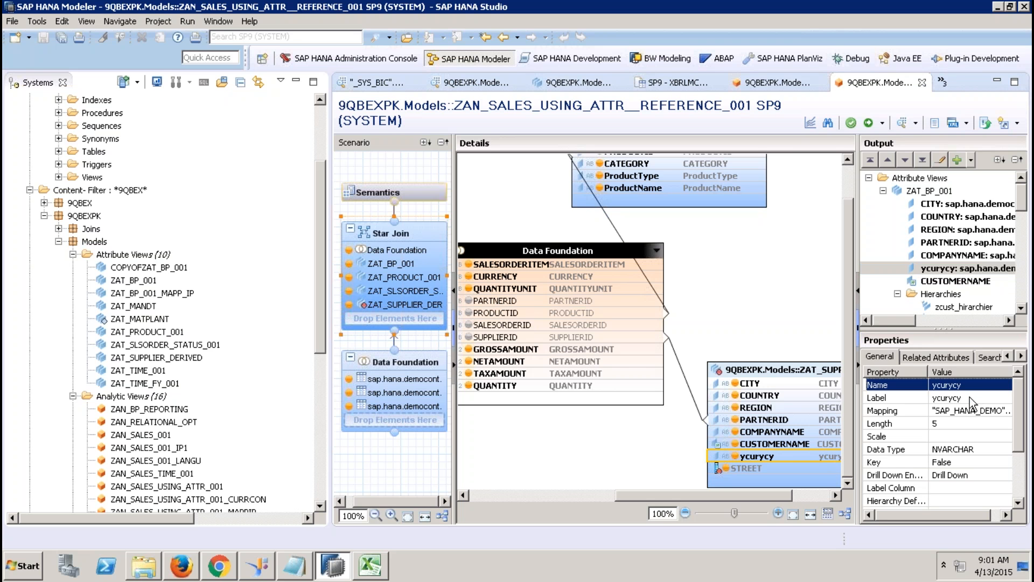
click(971, 399)
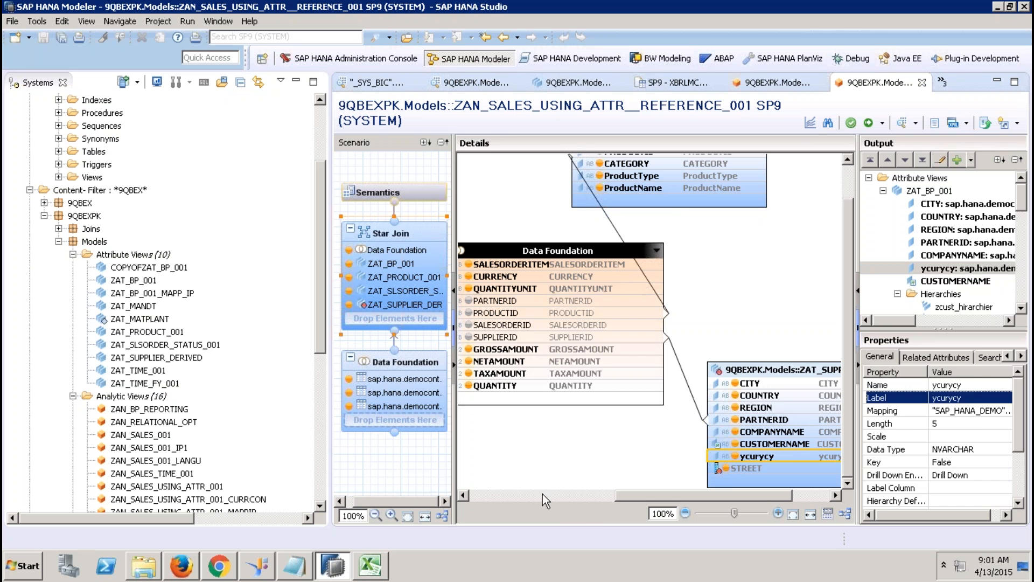
click(793, 370)
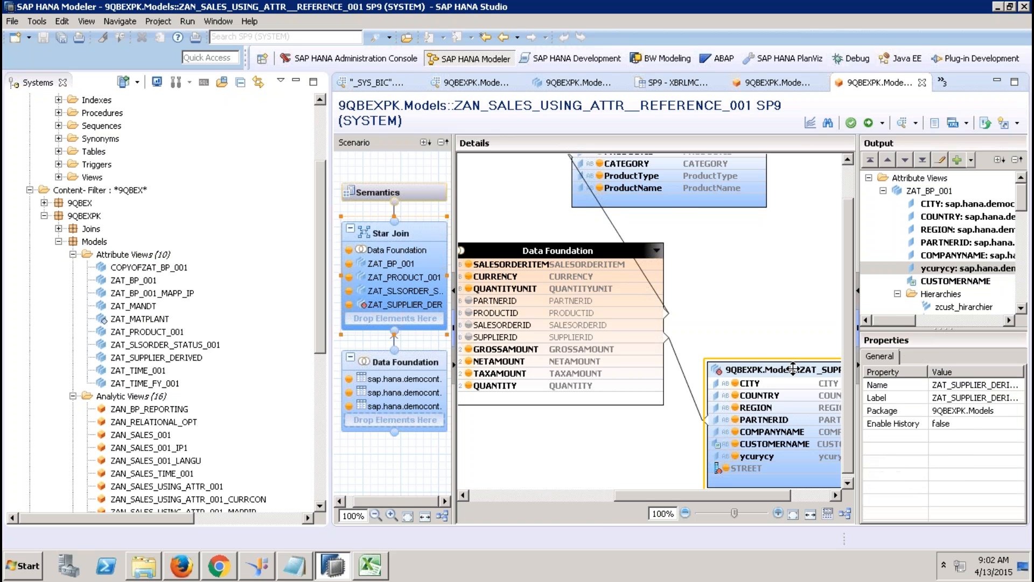
key(Delete)
click(592, 286)
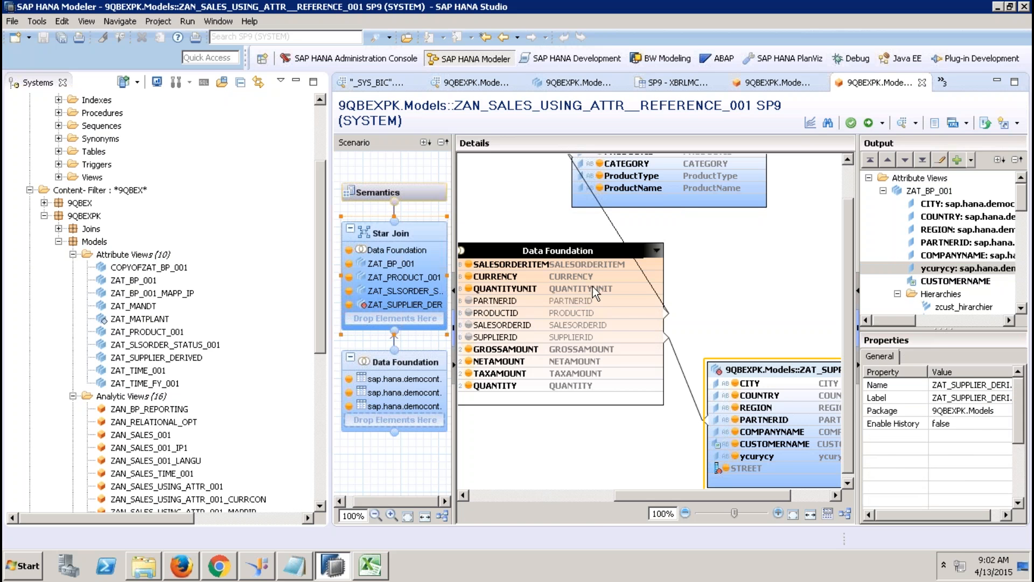
click(507, 496)
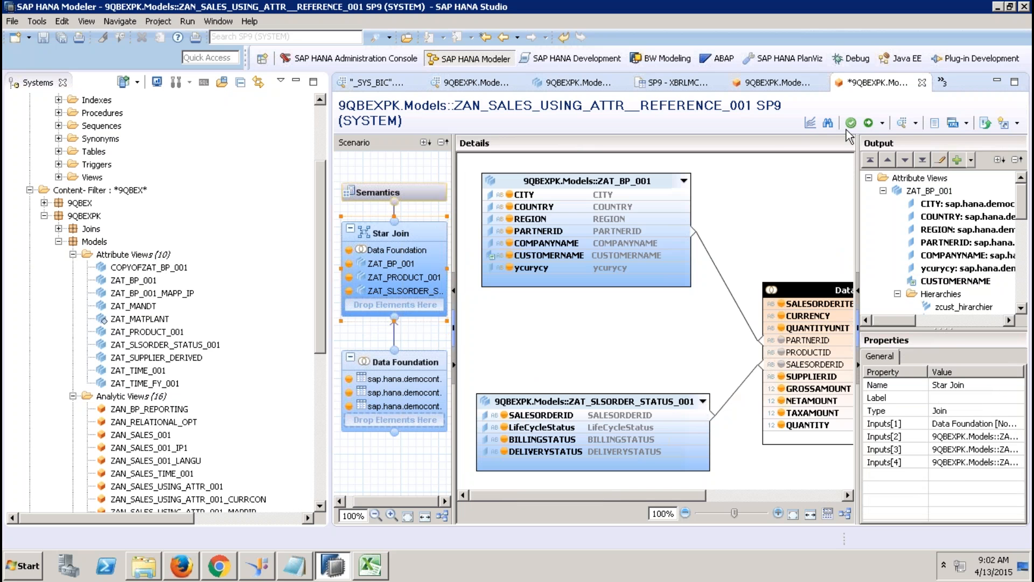
click(868, 122)
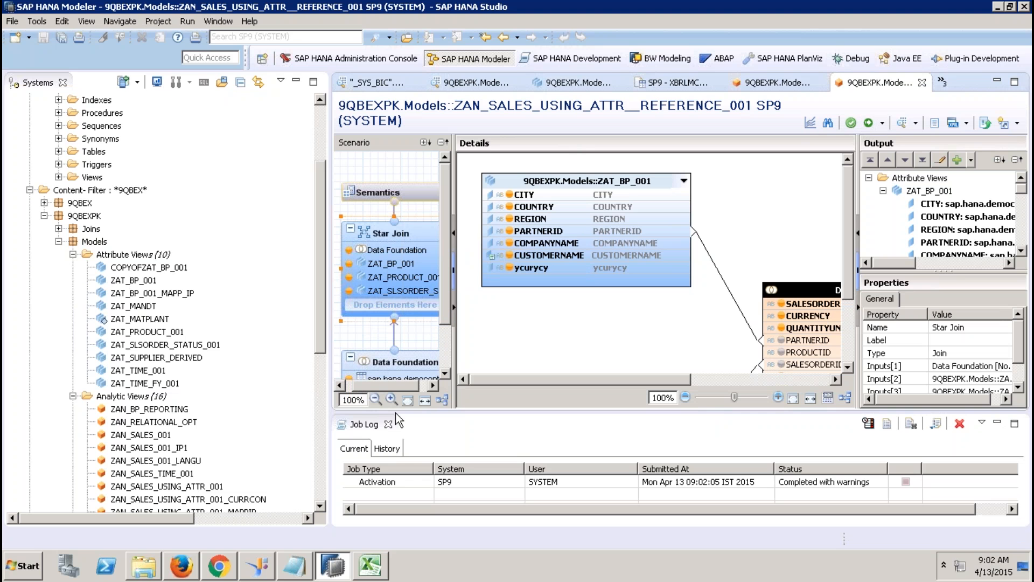
Step: Expand the XBRLMCA Tables folder in the catalog and select table1
drag(322, 339, 314, 435)
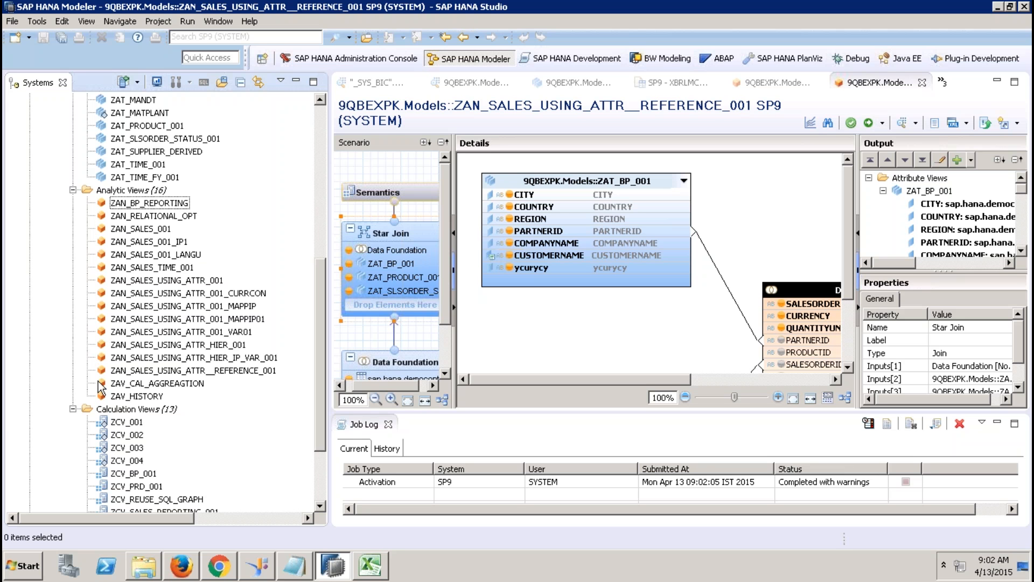
mouse_move(556, 6)
click(317, 111)
click(59, 267)
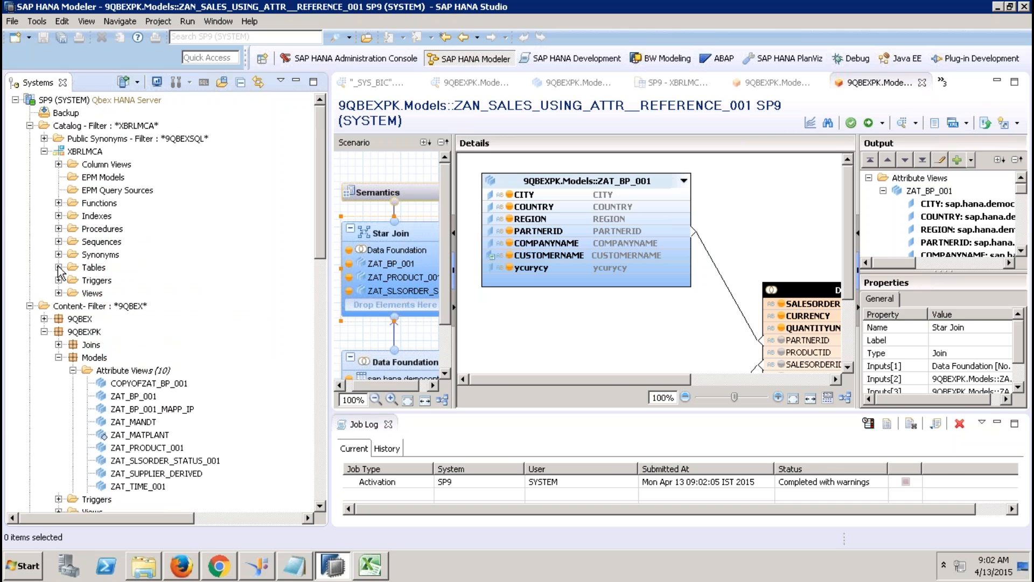
click(110, 383)
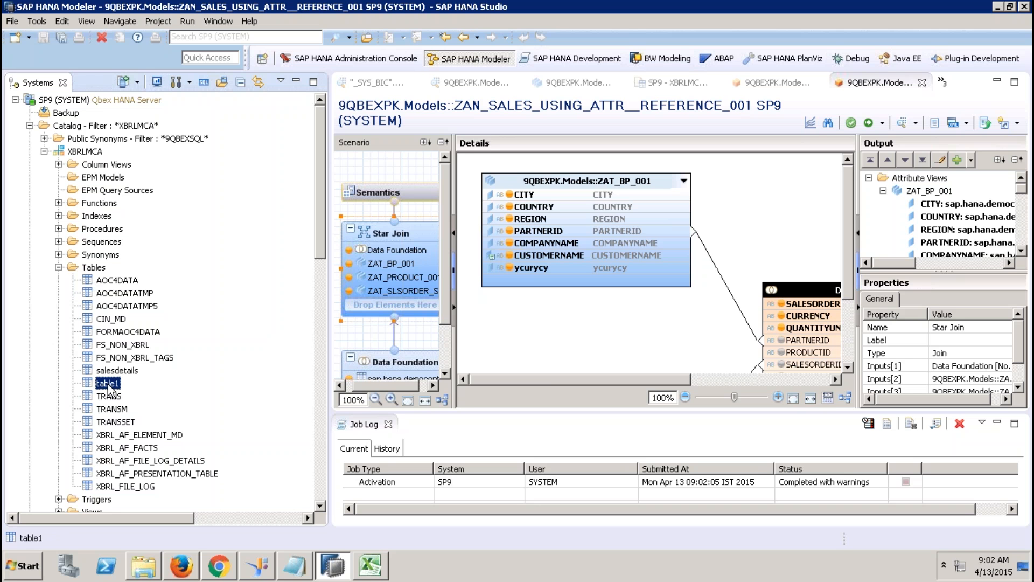
Step: Start a CSV export of table1 with data and dependencies, then show the Desktop in Windows Explorer
right_click(111, 388)
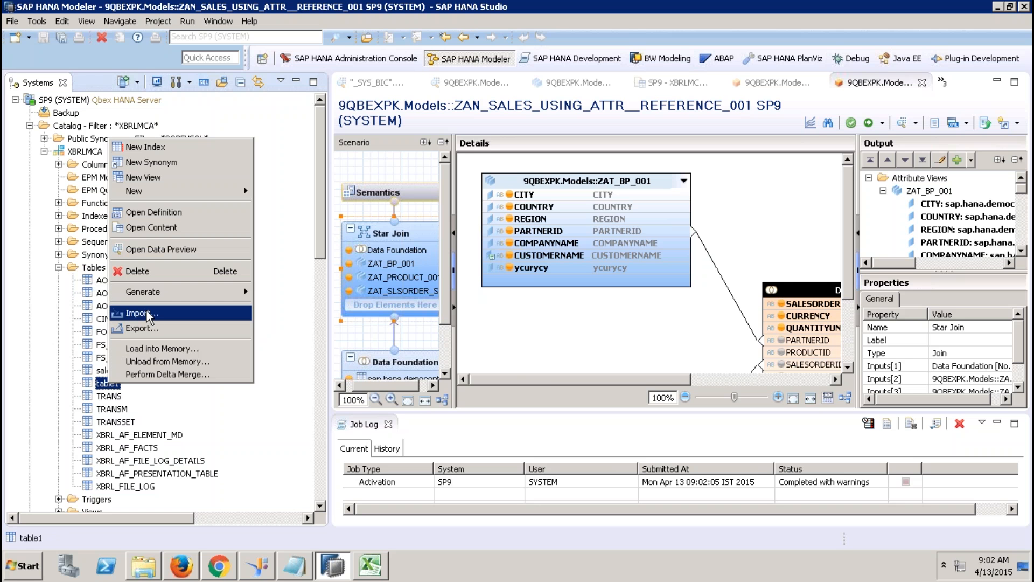
click(150, 328)
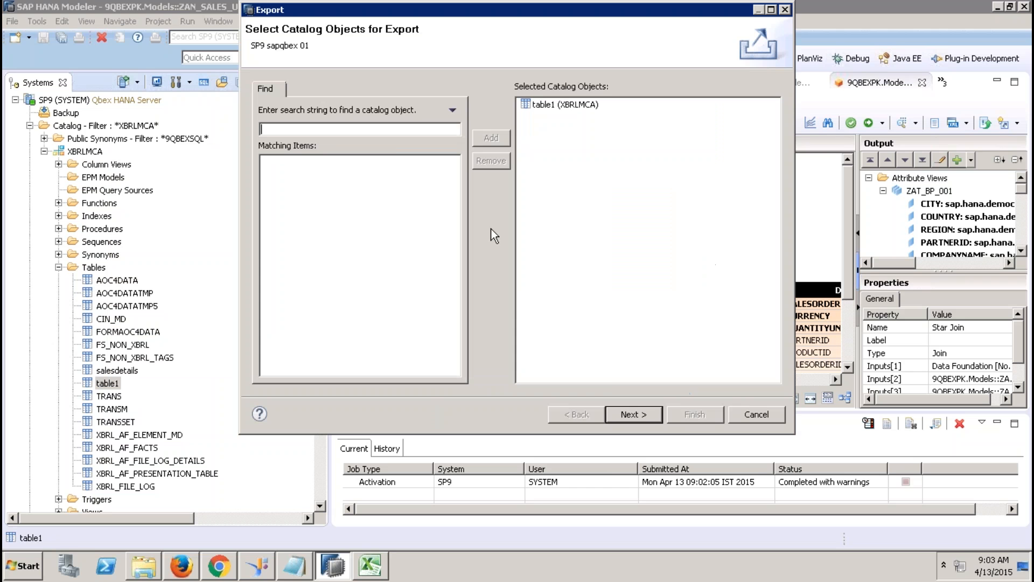
click(647, 415)
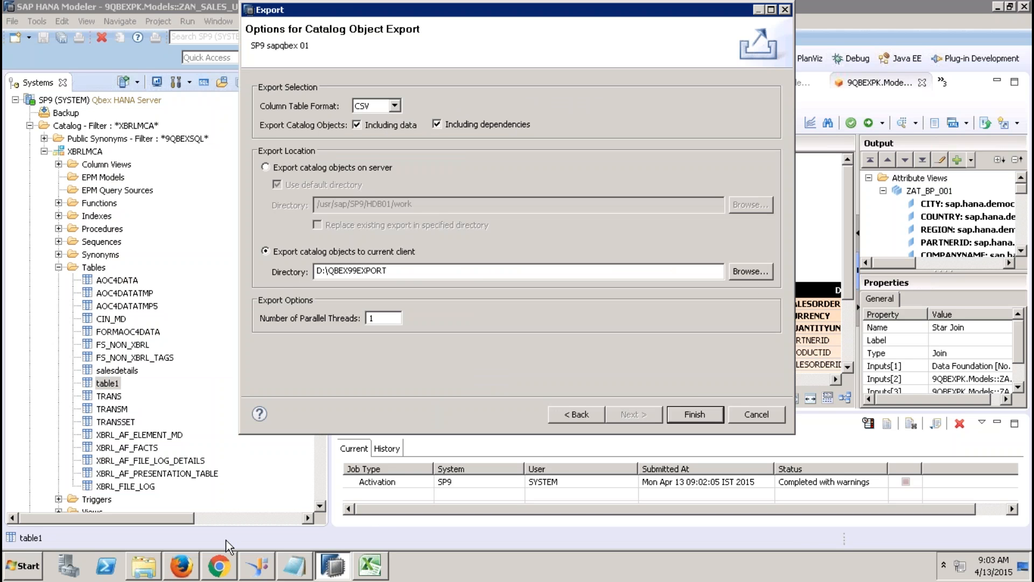
click(158, 565)
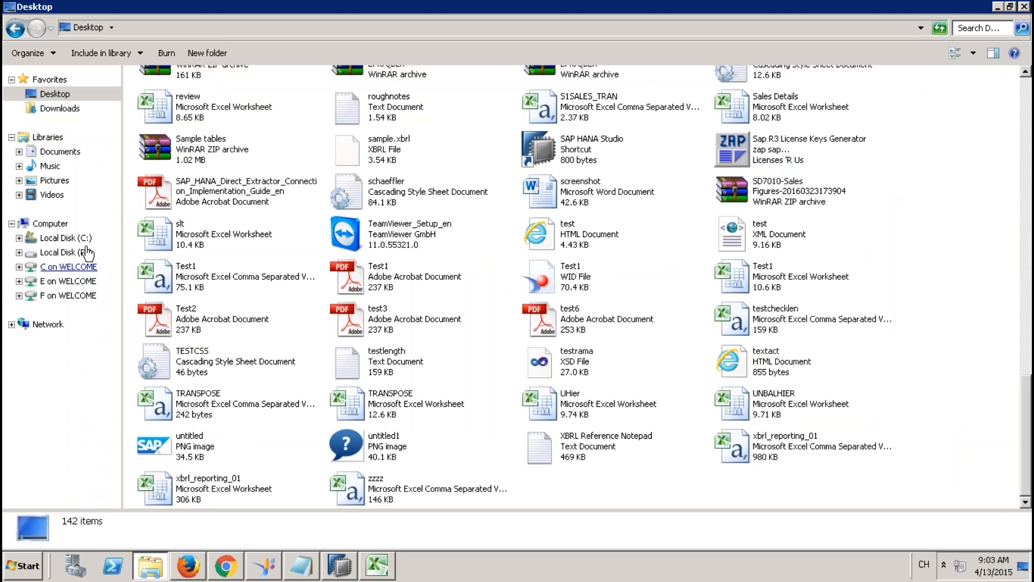
Step: Add a new folder named EXPORTTABLE to the Desktop
right_click(868, 251)
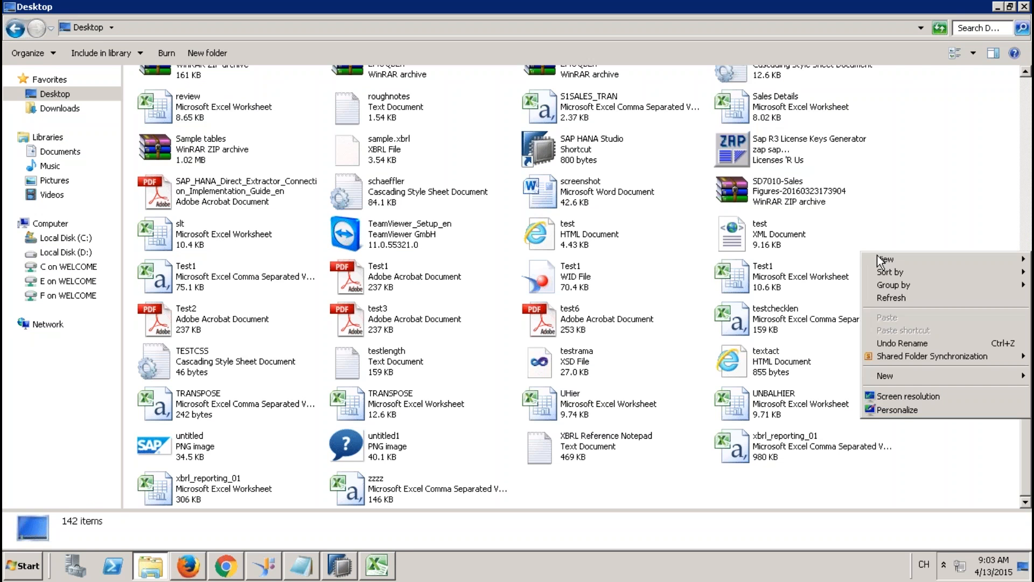
mouse_move(906, 379)
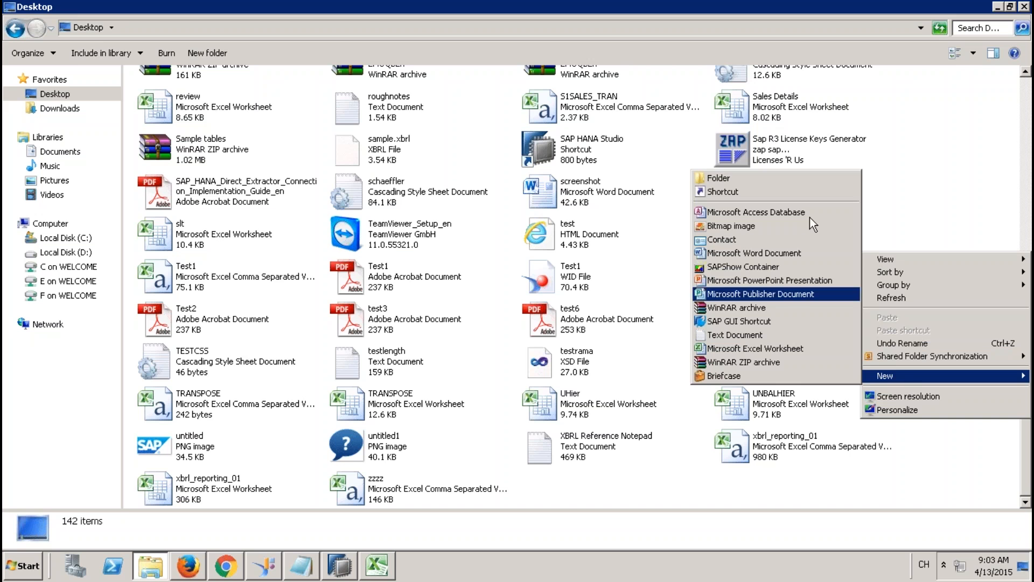
click(785, 181)
text(EXPORT)
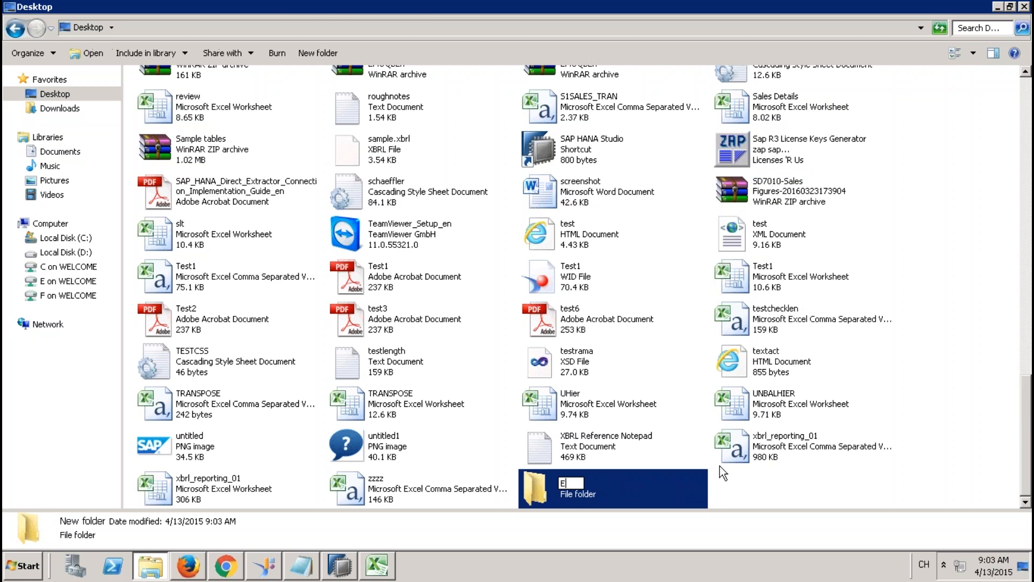
text(TABLE)
key(Return)
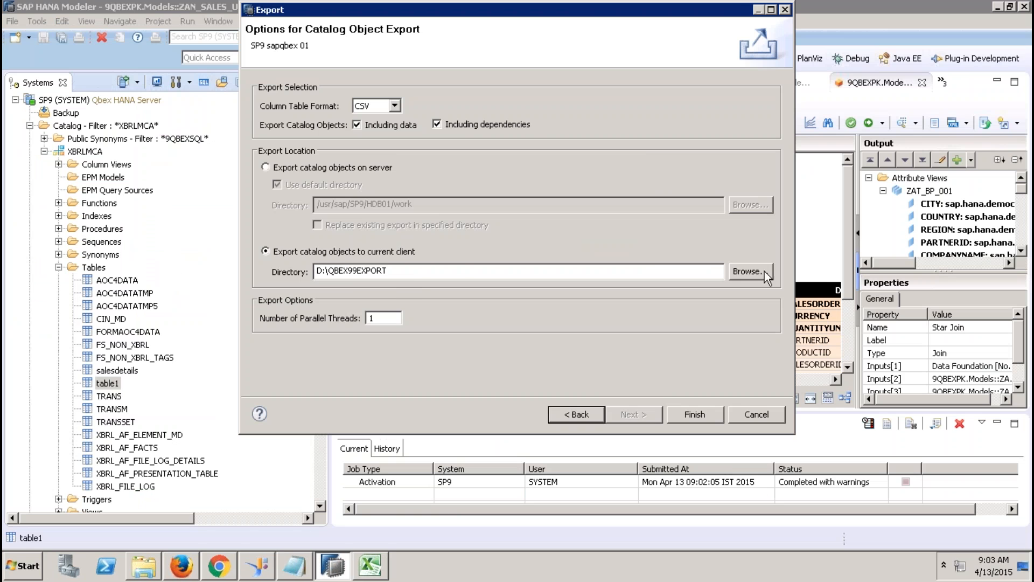
Step: Set the table1 export directory to Desktop\EXPORTTABLE and finish the export
click(747, 274)
click(445, 223)
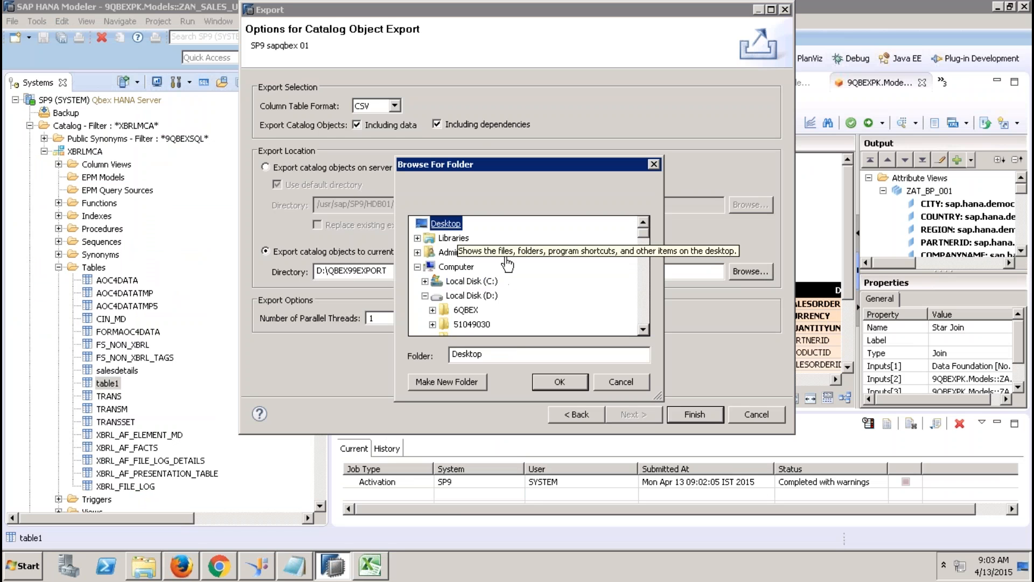
scroll(642, 314, down, 2)
click(464, 295)
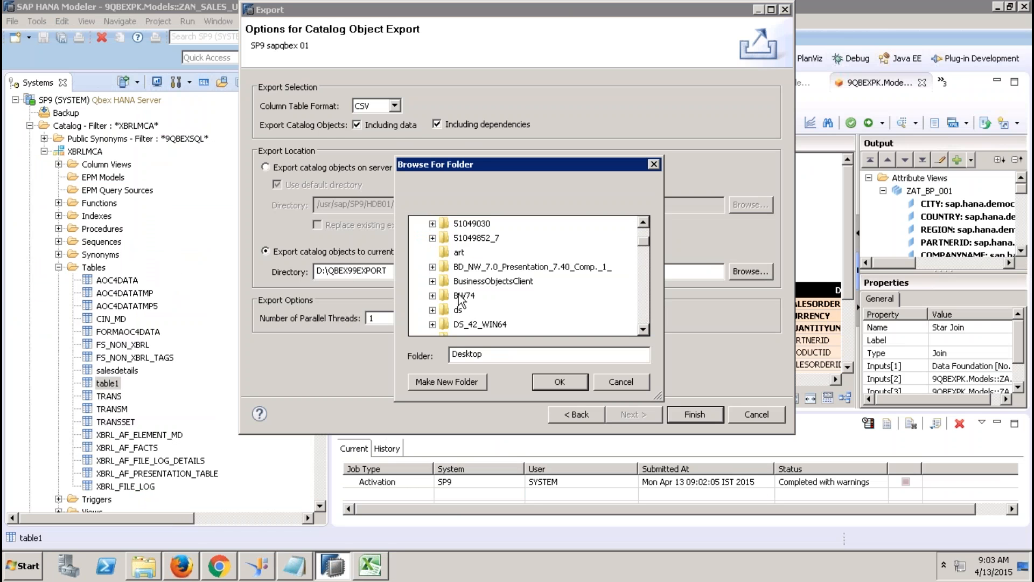
key(Down)
key(Down)
key(Down)
key(Down)
key(Down)
key(Down)
key(Down)
key(Down)
key(Down)
key(Down)
key(Down)
key(Down)
key(Down)
key(Down)
key(Down)
key(Down)
key(Down)
key(Down)
key(Down)
key(Down)
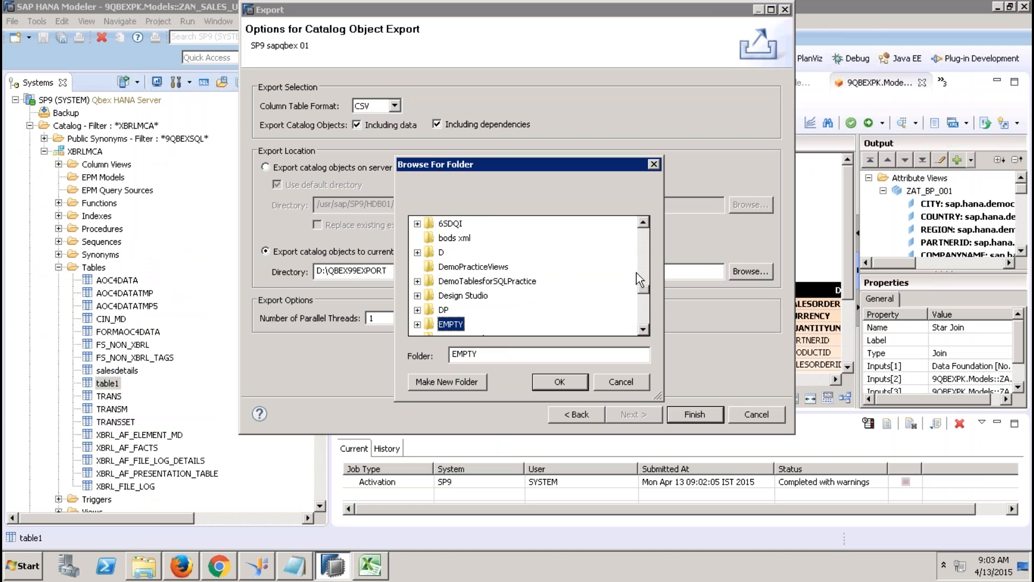
key(Down)
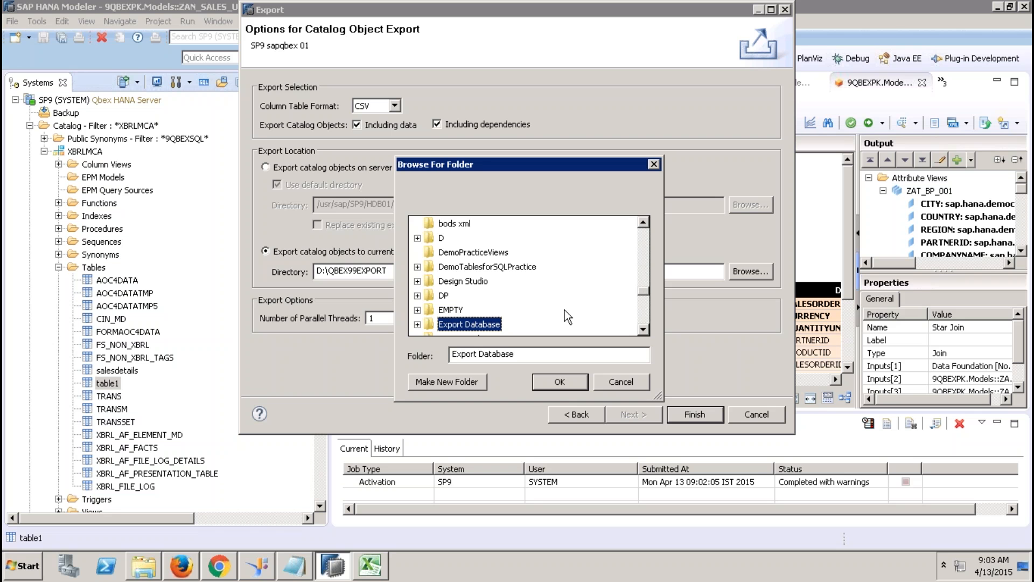
key(Down)
key(Down)
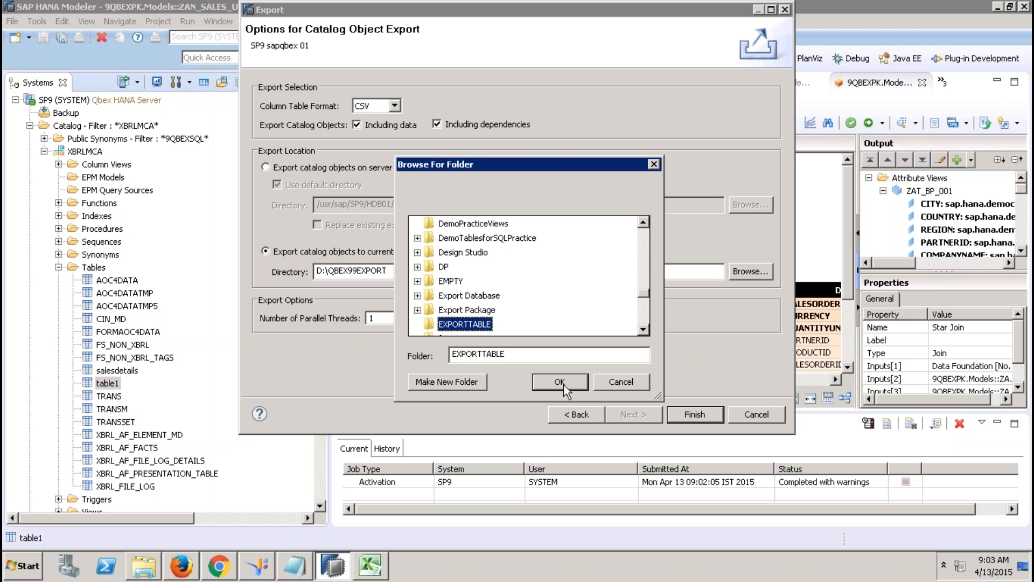
click(562, 384)
click(695, 414)
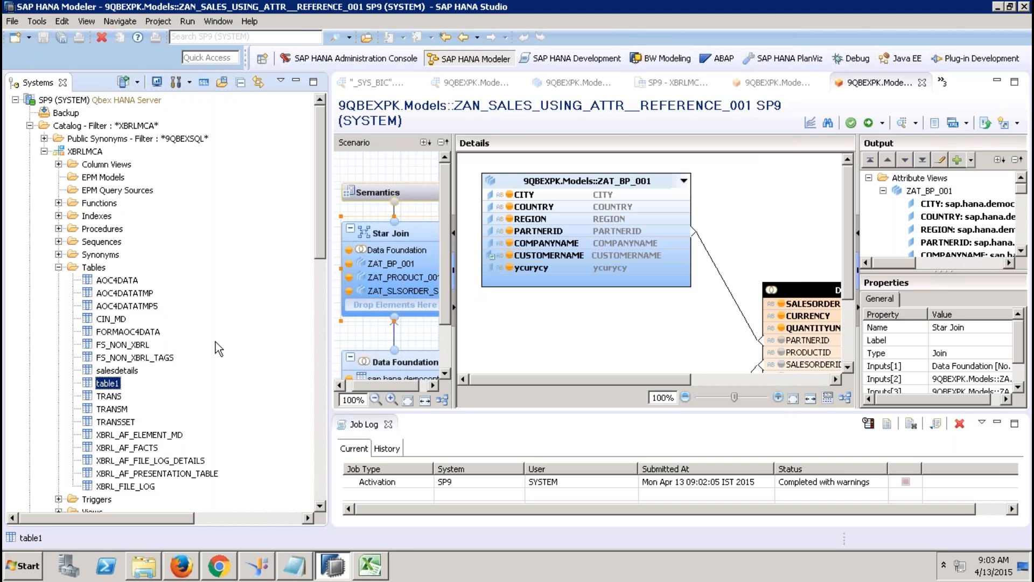
Step: Delete table1 from the catalog, keeping Restrict and Delete Catalog Object
right_click(112, 388)
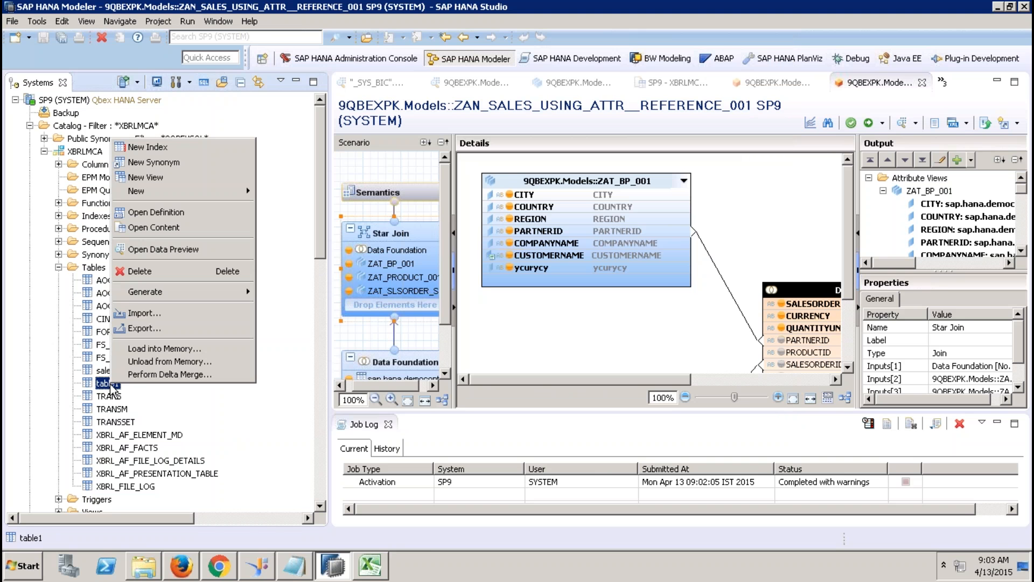
click(149, 273)
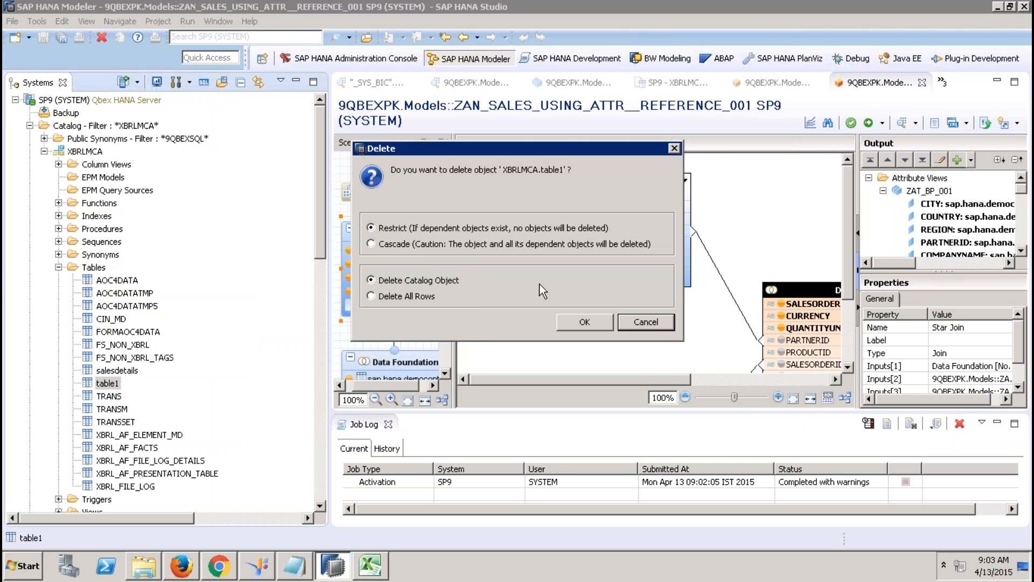
click(583, 322)
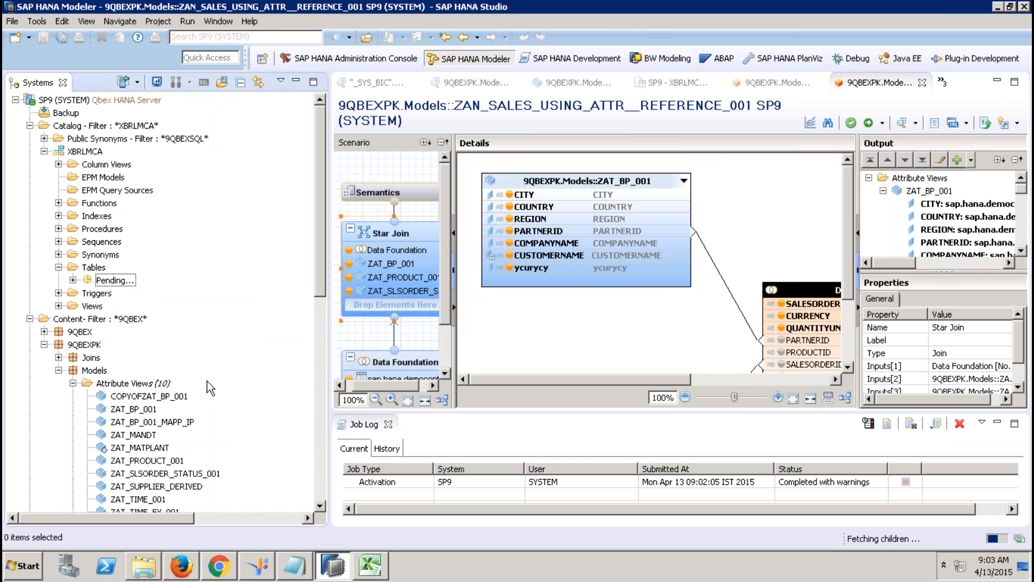
click(13, 22)
Step: Start a Catalog Objects import targeting the SP9 system, dismissing the Refresh Cache error
click(37, 283)
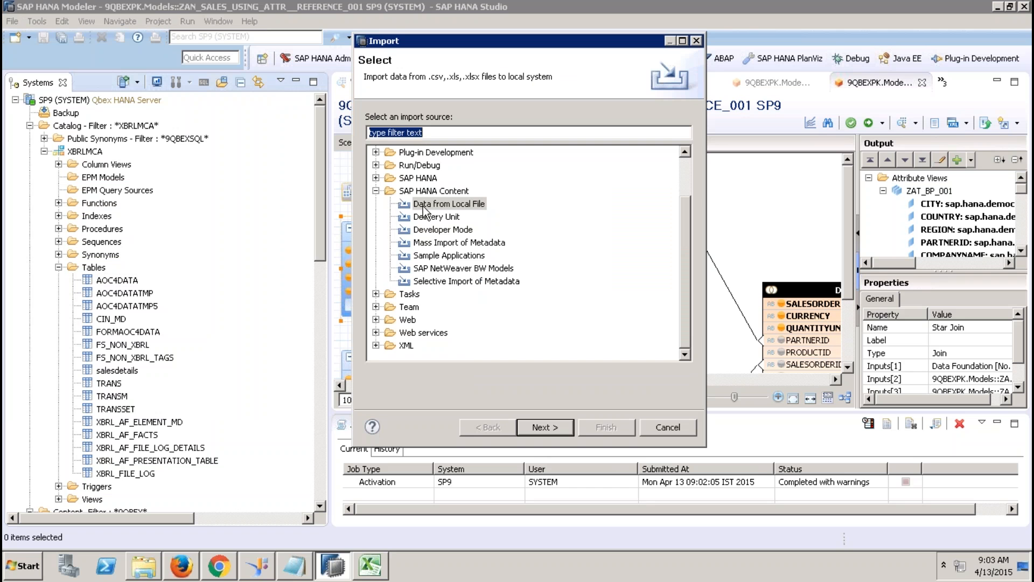
click(376, 191)
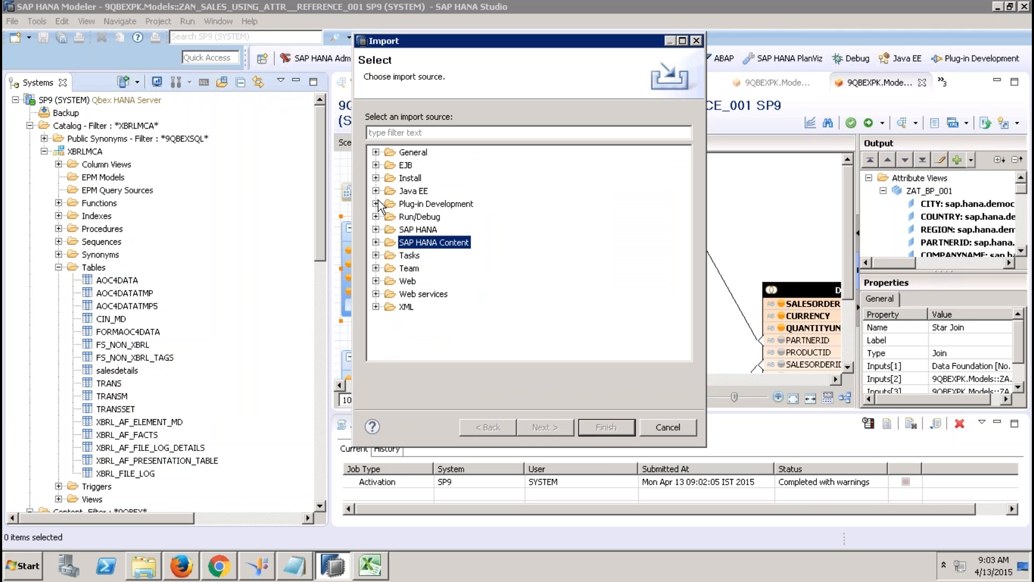
click(376, 230)
click(441, 242)
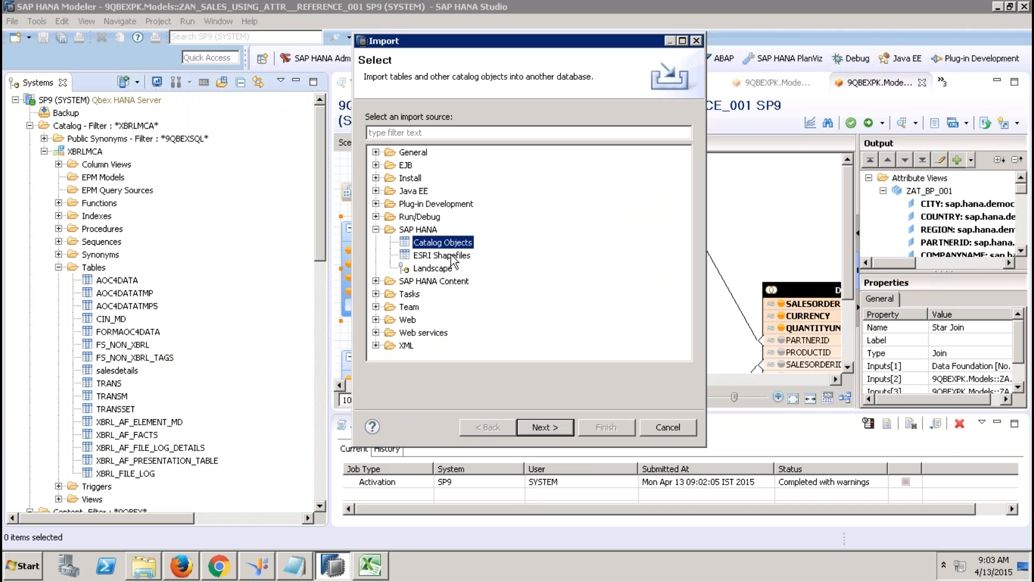
click(554, 428)
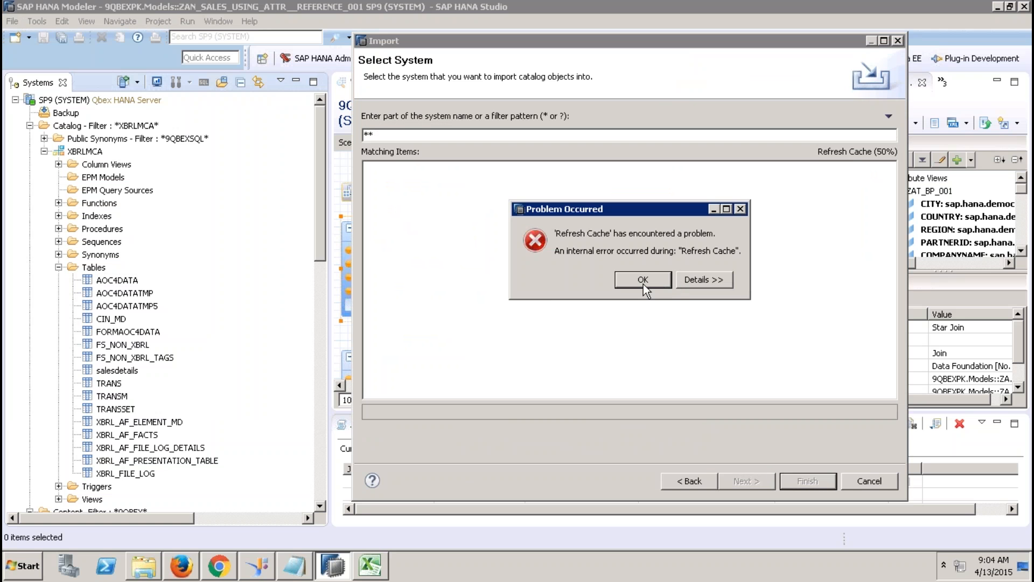
click(643, 279)
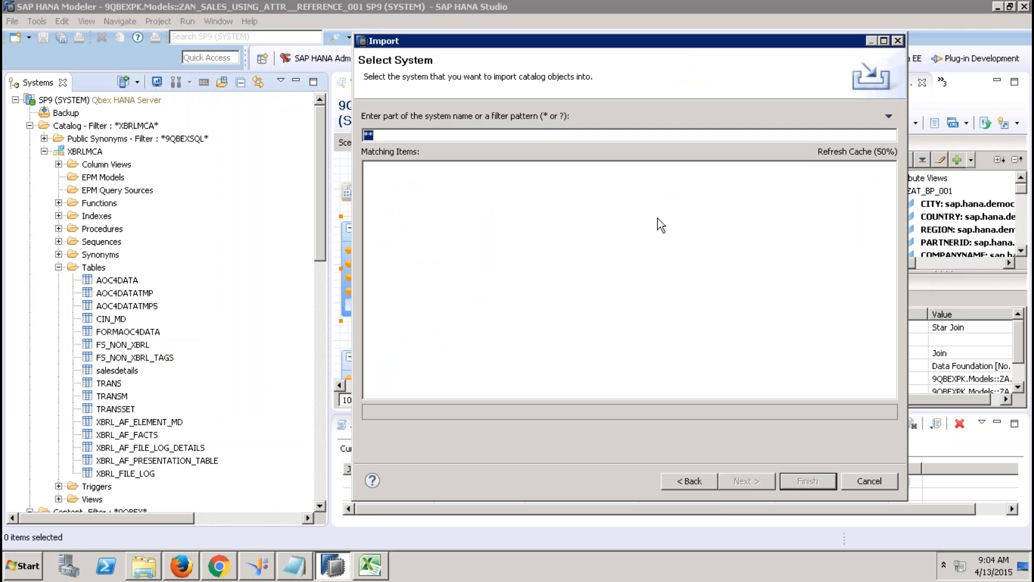
click(693, 479)
double_click(443, 243)
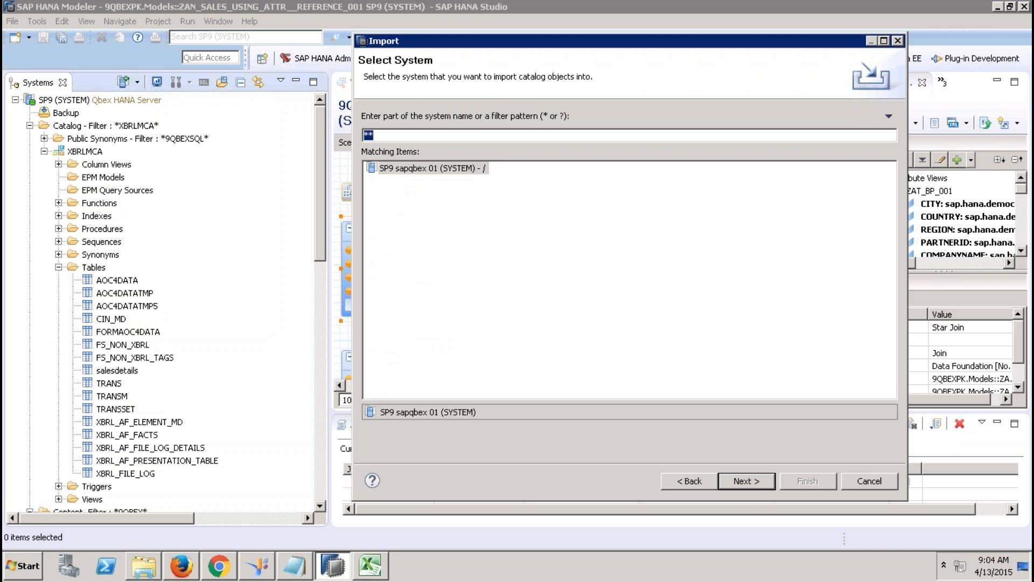
click(419, 168)
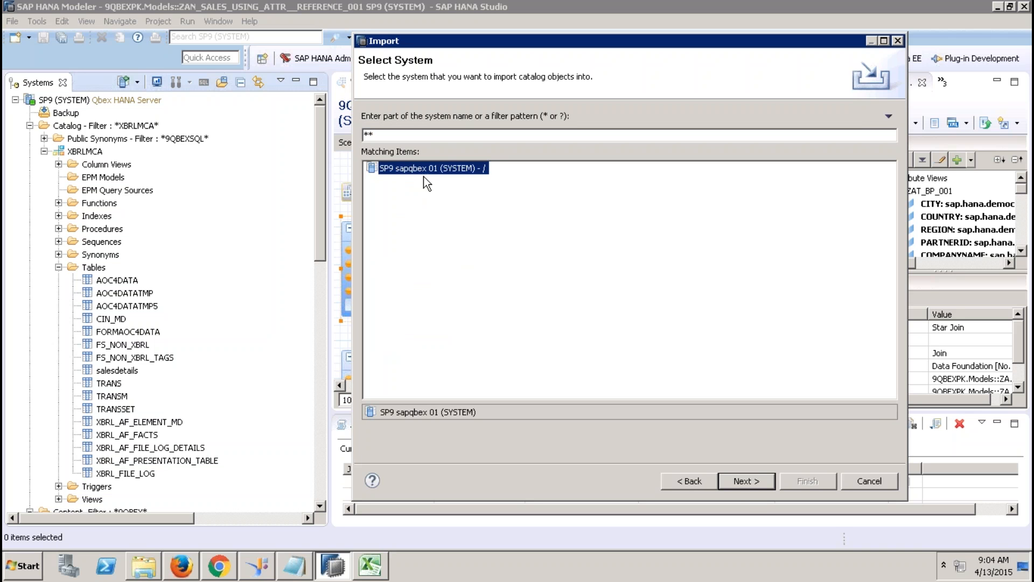
click(746, 480)
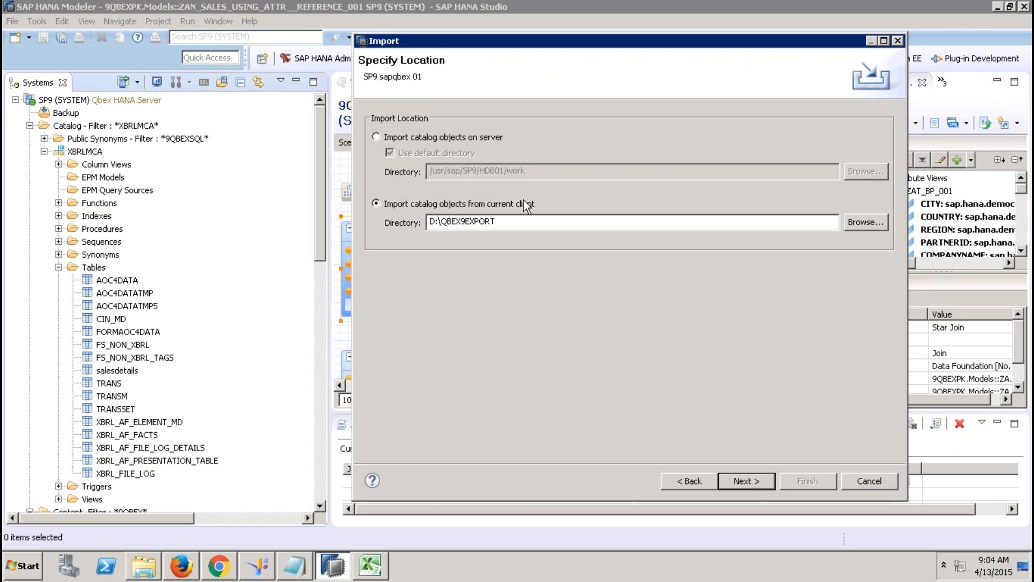
Step: Set the import location to the Desktop's EXPORTTABLE folder
click(865, 221)
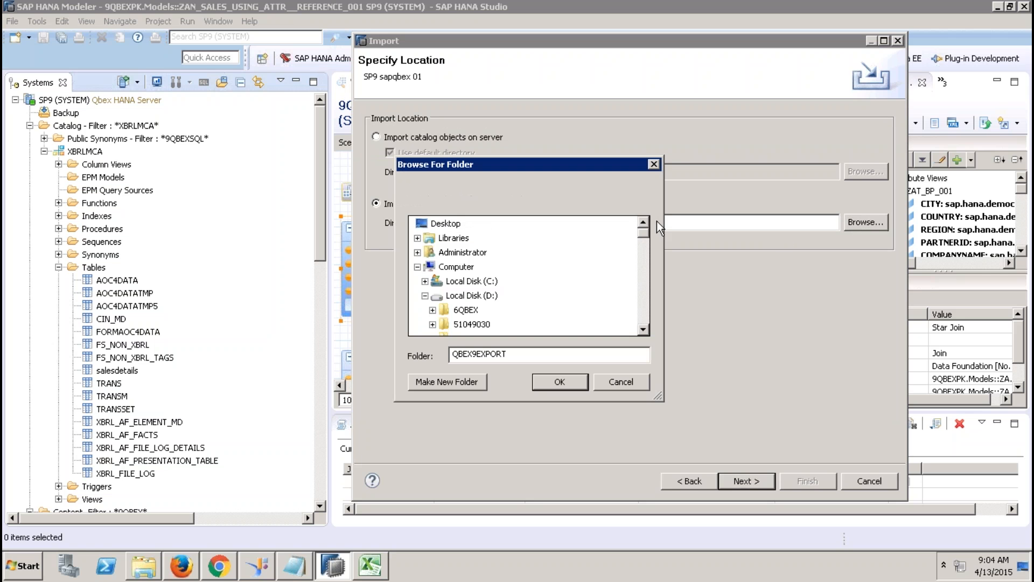
click(418, 267)
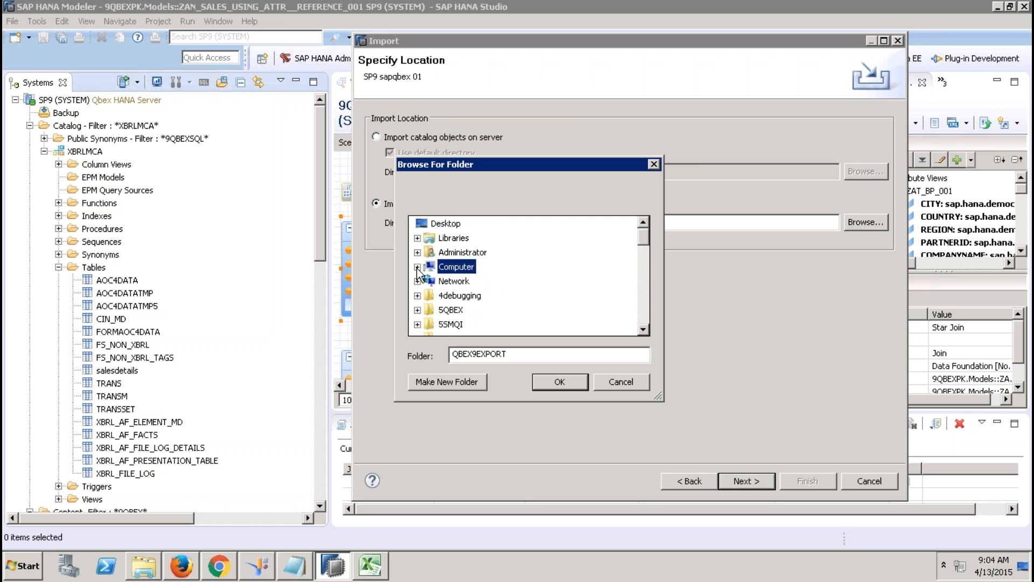
click(641, 300)
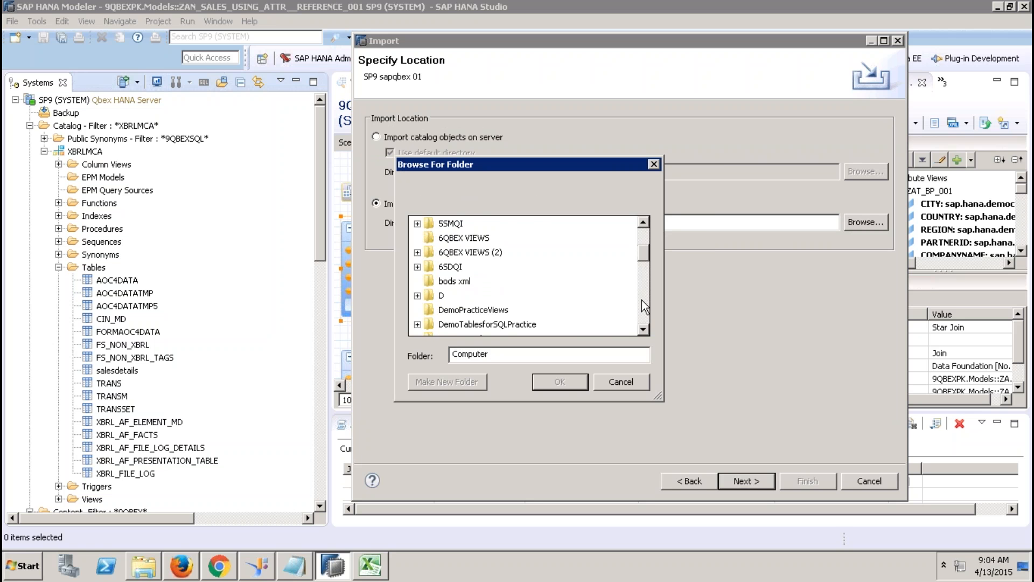
click(642, 299)
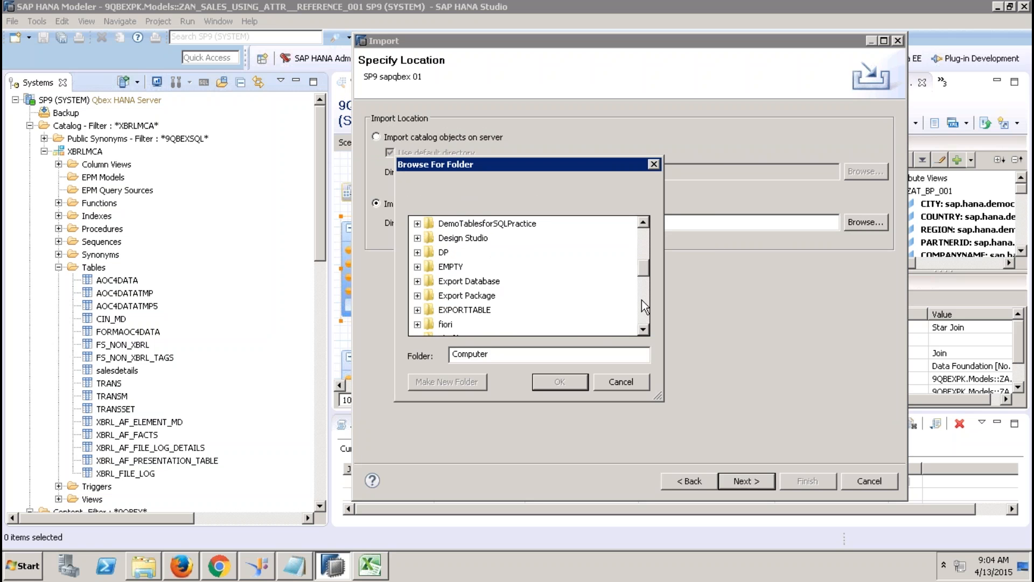
click(487, 309)
click(560, 381)
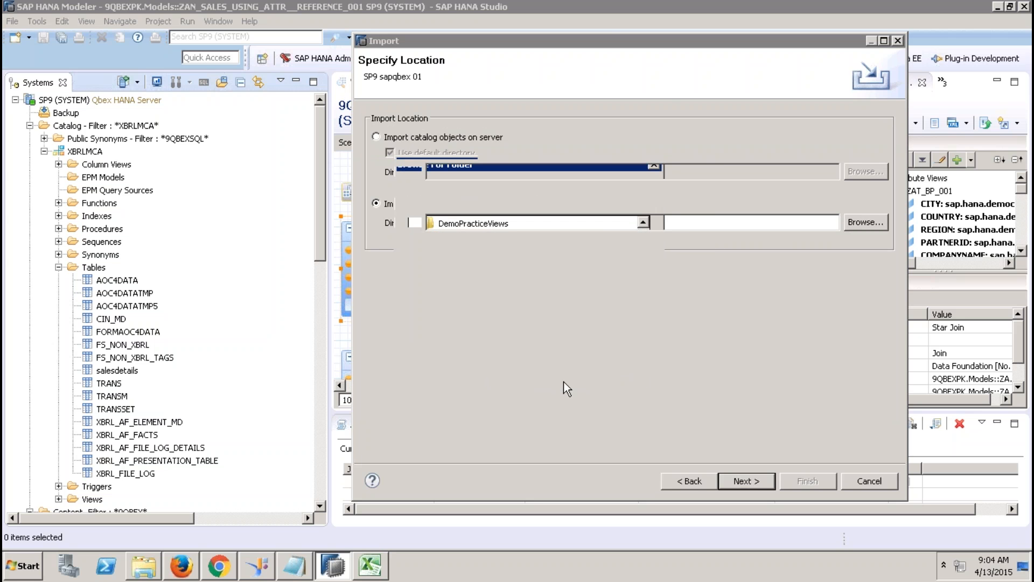
click(736, 474)
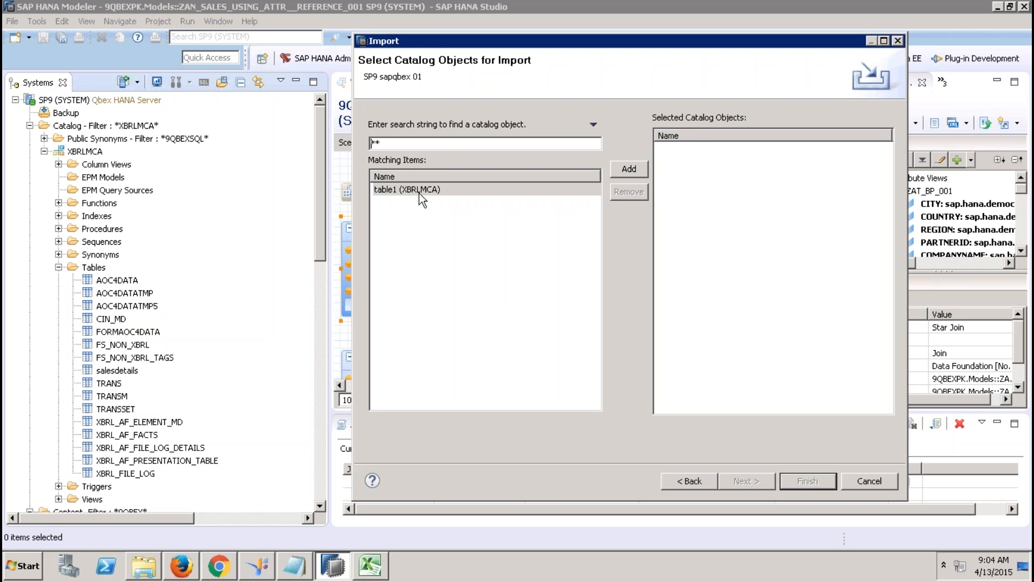
Step: Add table1 to the import, enable Replace existing catalog objects, and finish
click(419, 190)
click(626, 169)
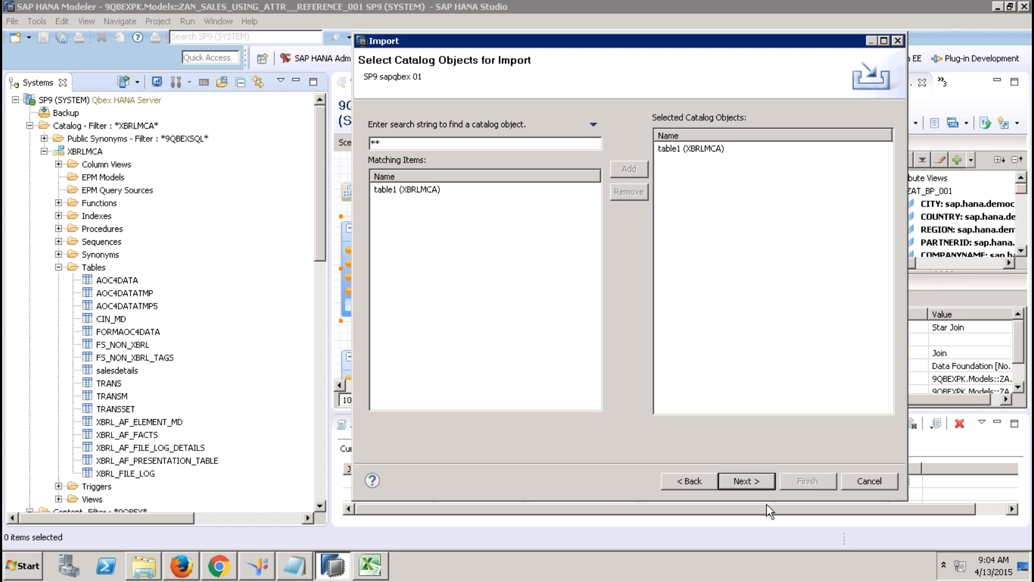
click(762, 488)
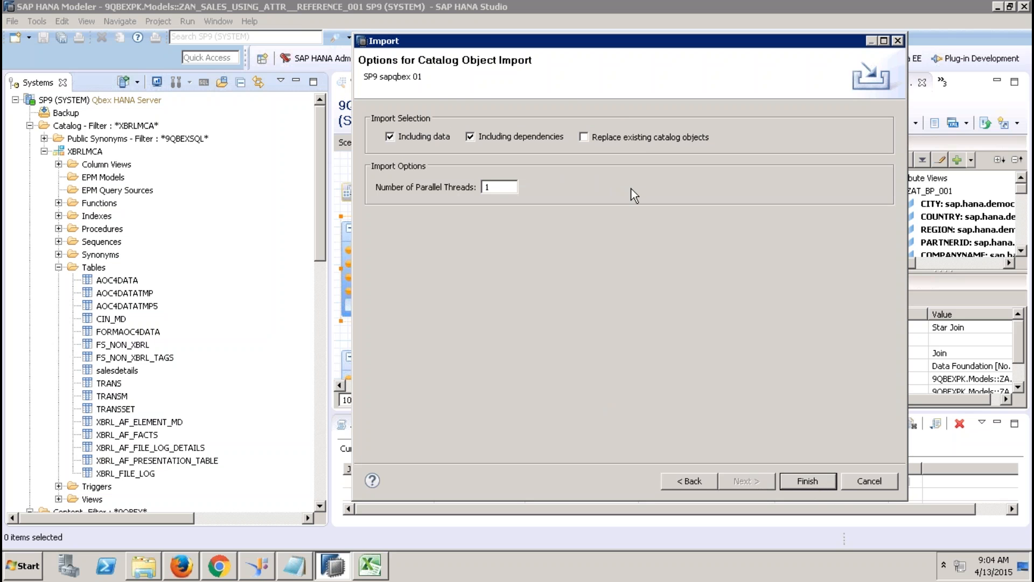
click(622, 137)
click(806, 480)
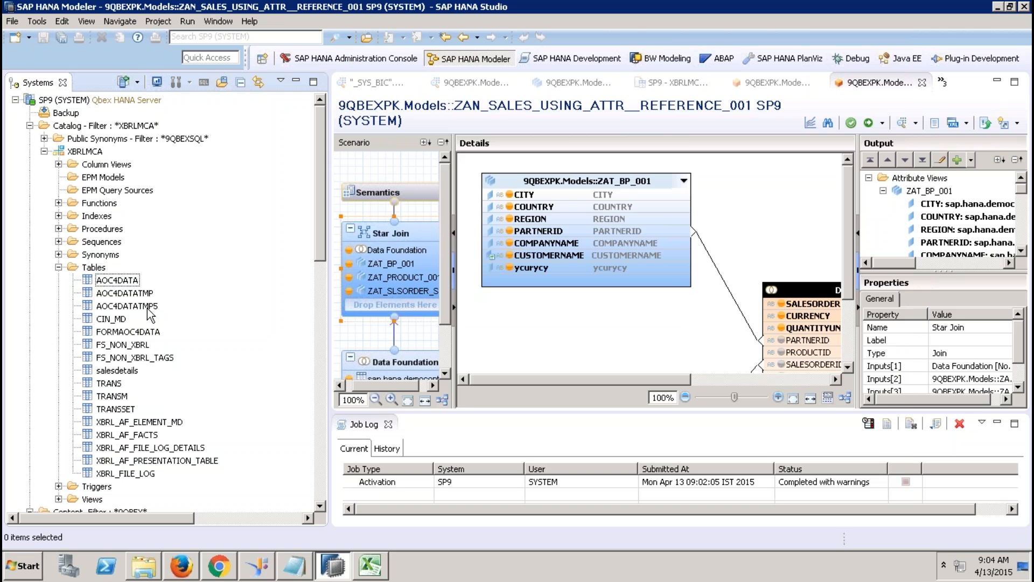
Step: Refresh the XBRLMCA Tables folder so table1 reappears
click(94, 268)
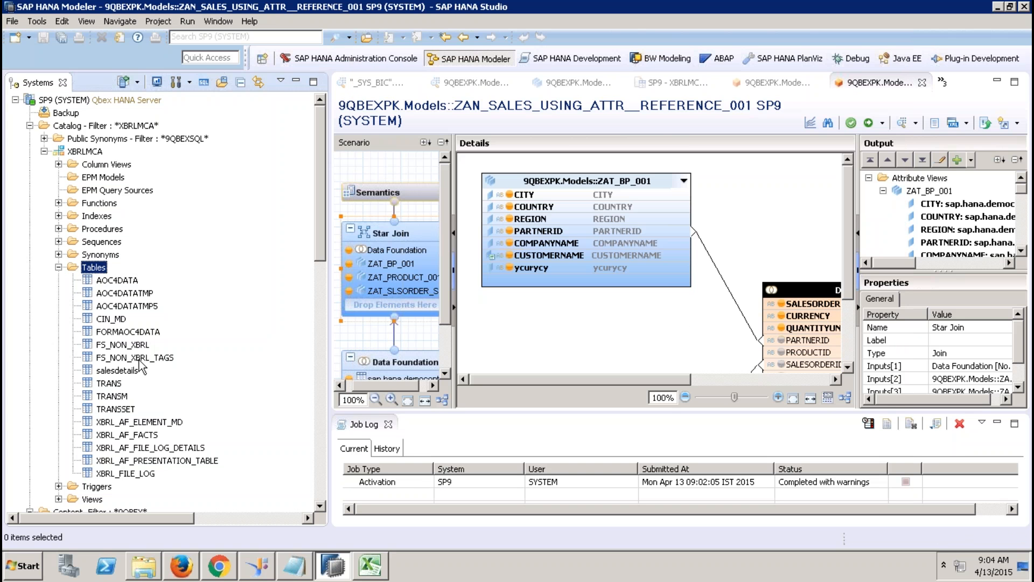
right_click(102, 269)
click(111, 368)
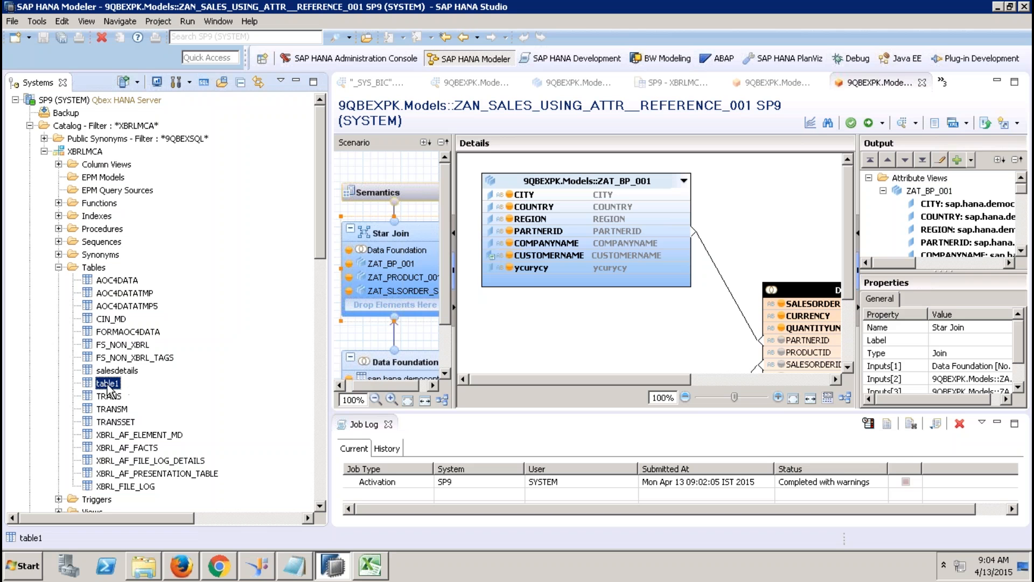
Step: Open a data preview of table1, showing its 611 rows
click(107, 383)
right_click(111, 389)
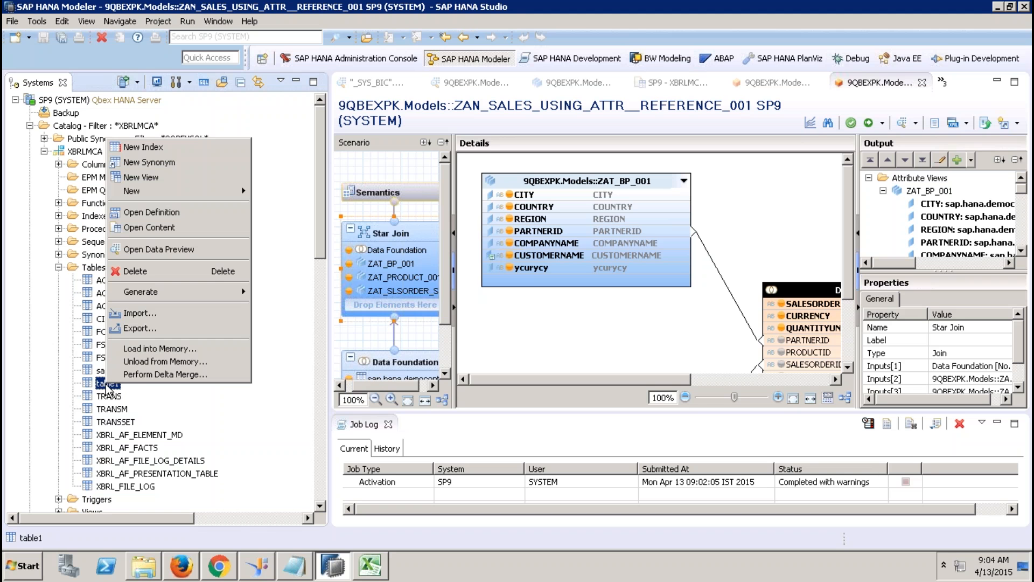
click(148, 249)
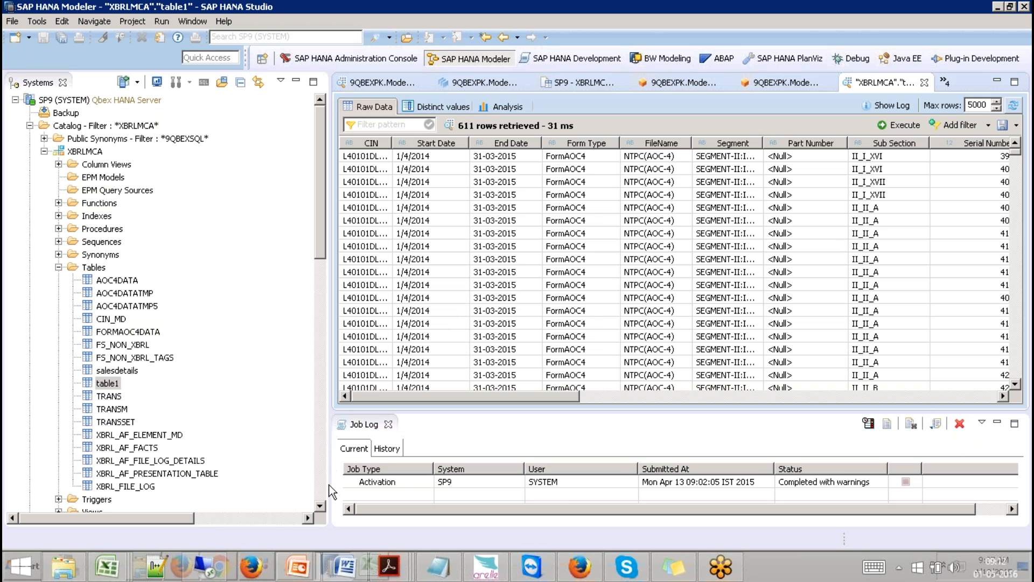
click(317, 529)
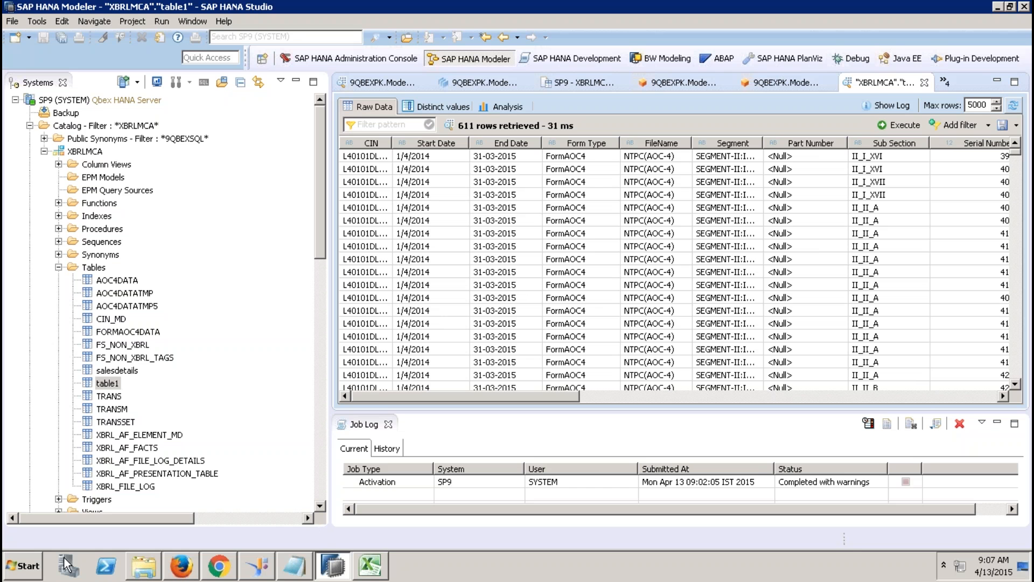
Step: Launch SAP Logon from the Start menu and dismiss the SAP GUI splash screen
click(20, 569)
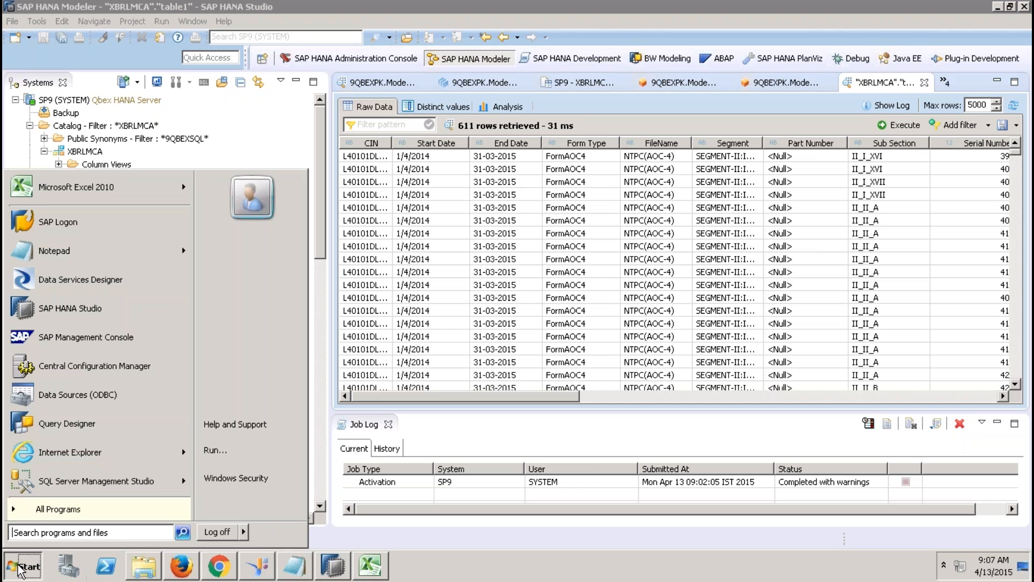
click(112, 218)
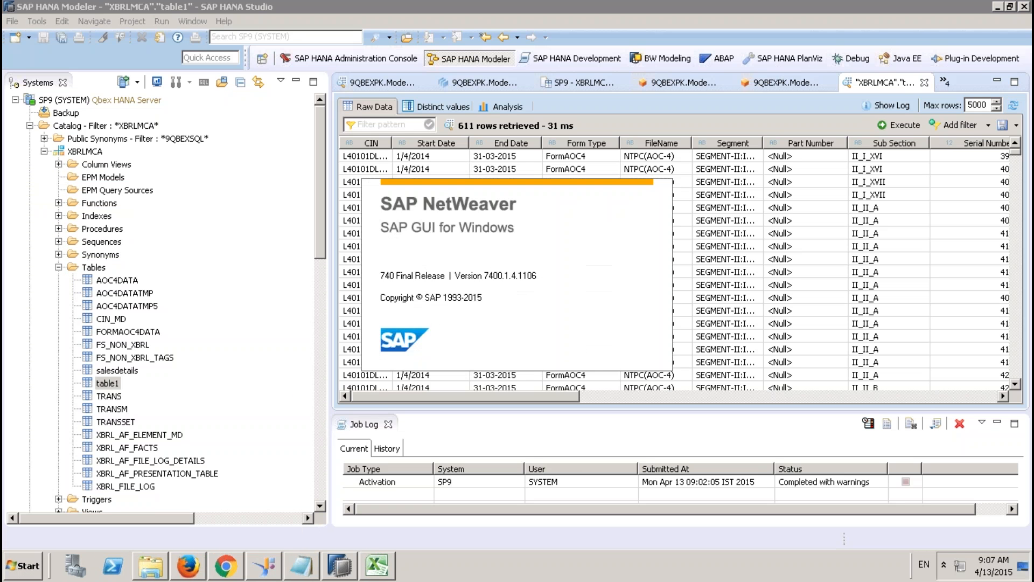
click(634, 377)
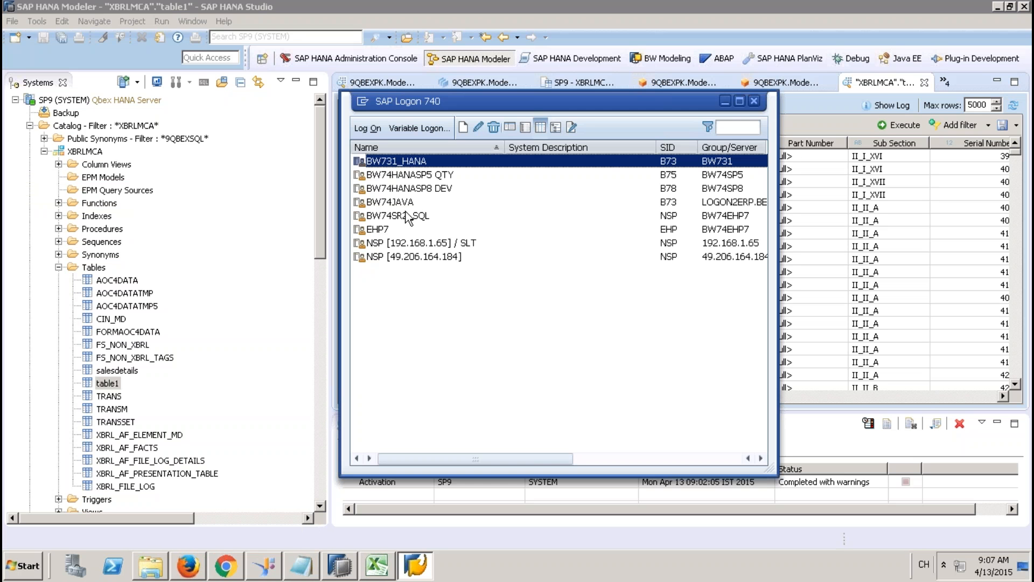
Step: Try logging on to NSP [192.168.1.65] / SLT and decline the connection-refused error details
click(411, 242)
click(368, 128)
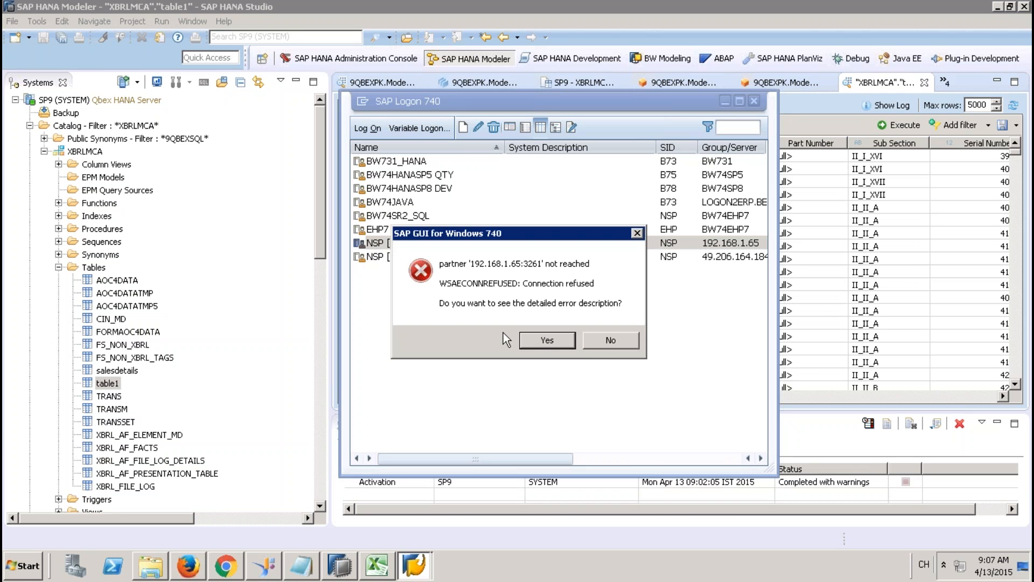
click(598, 338)
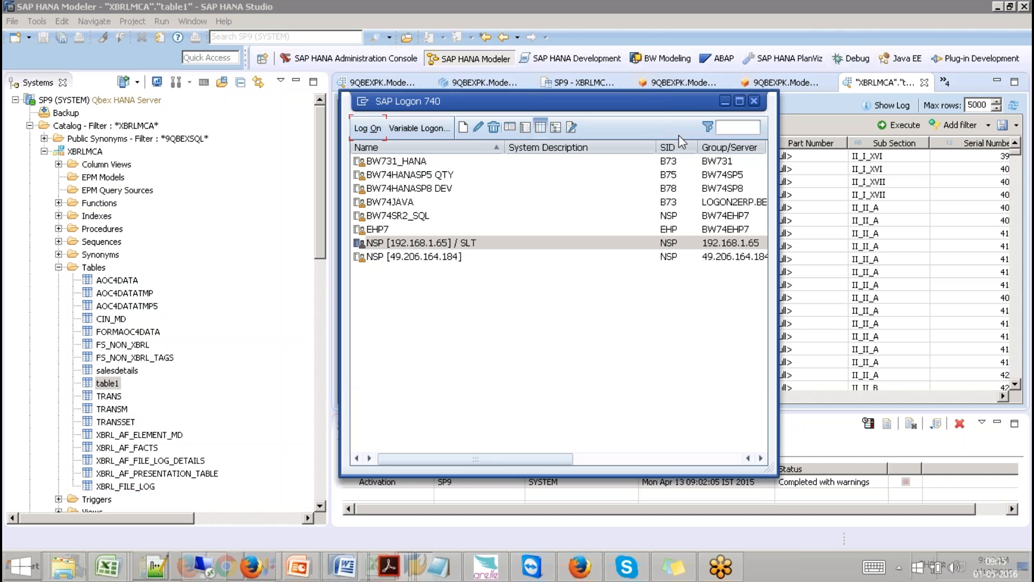
click(340, 11)
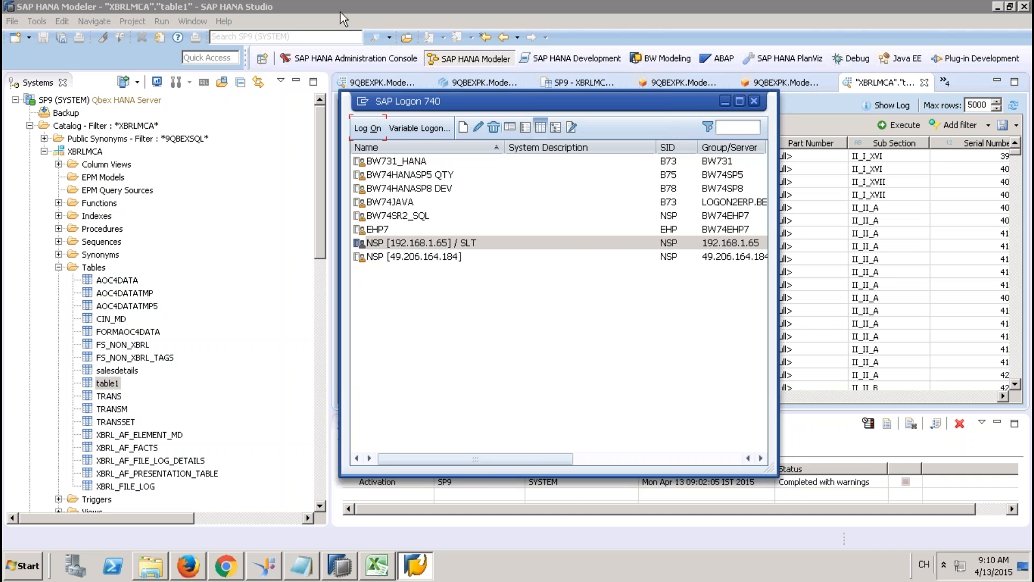
Step: Switch to the development layout, collapse the repository packages, and create folder DETWRE under CONVERTSQL
click(571, 58)
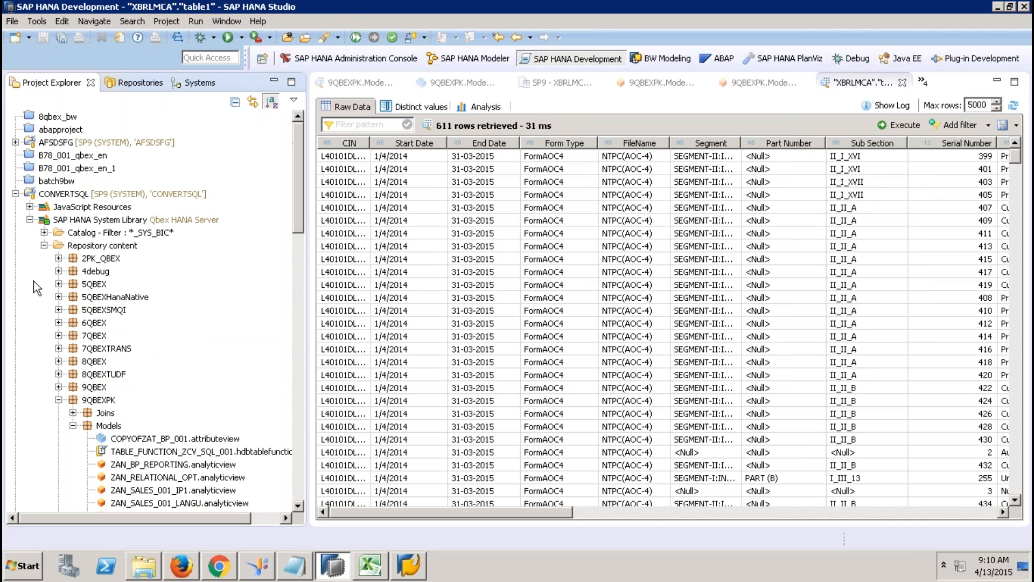
click(45, 245)
right_click(83, 195)
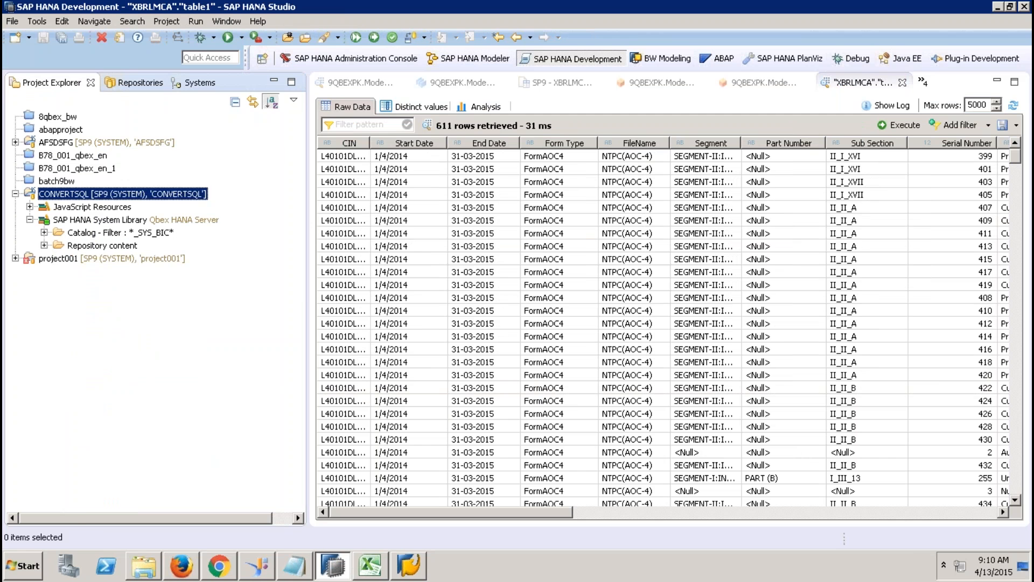
mouse_move(273, 118)
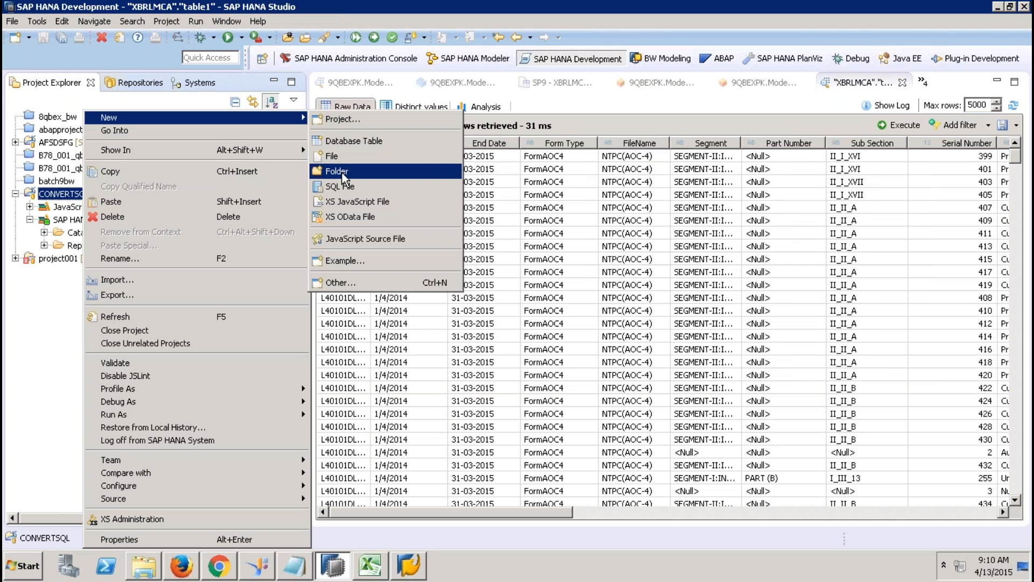
click(337, 171)
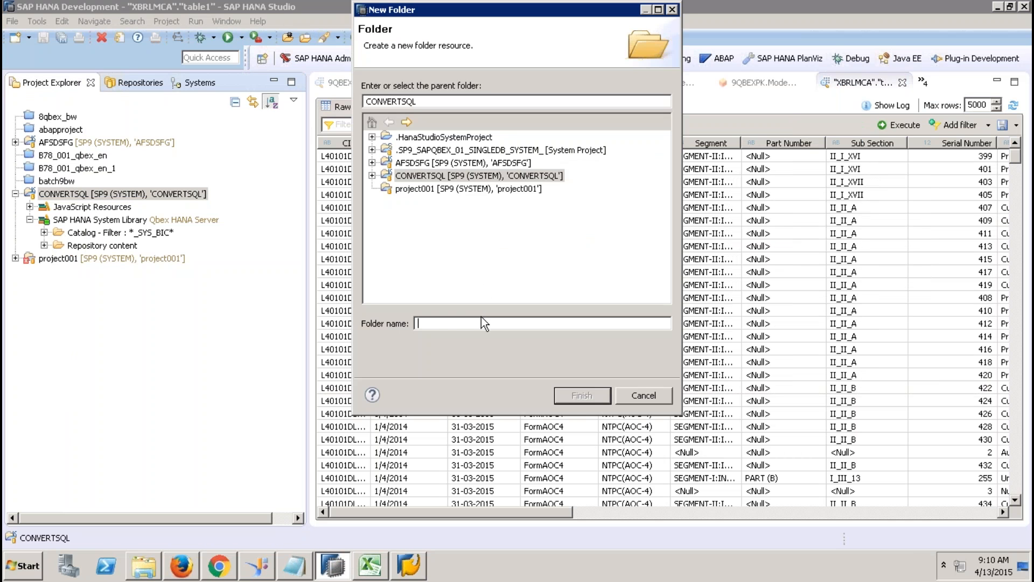
text(DETWRE)
click(576, 396)
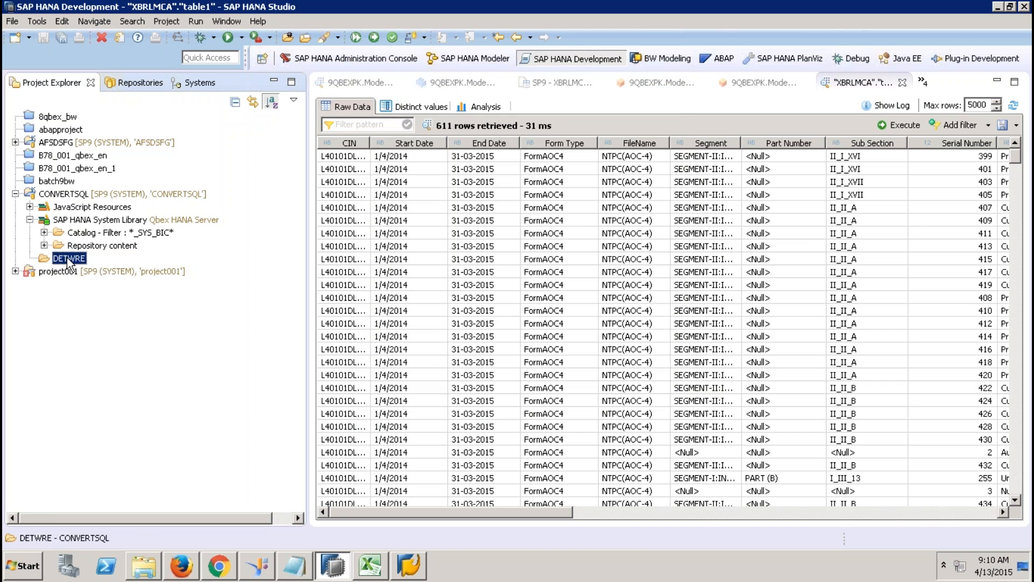
Step: From DETWRE's New menu, choose SAP HANA > Application Development > XS Job Scheduler File and proceed
right_click(69, 260)
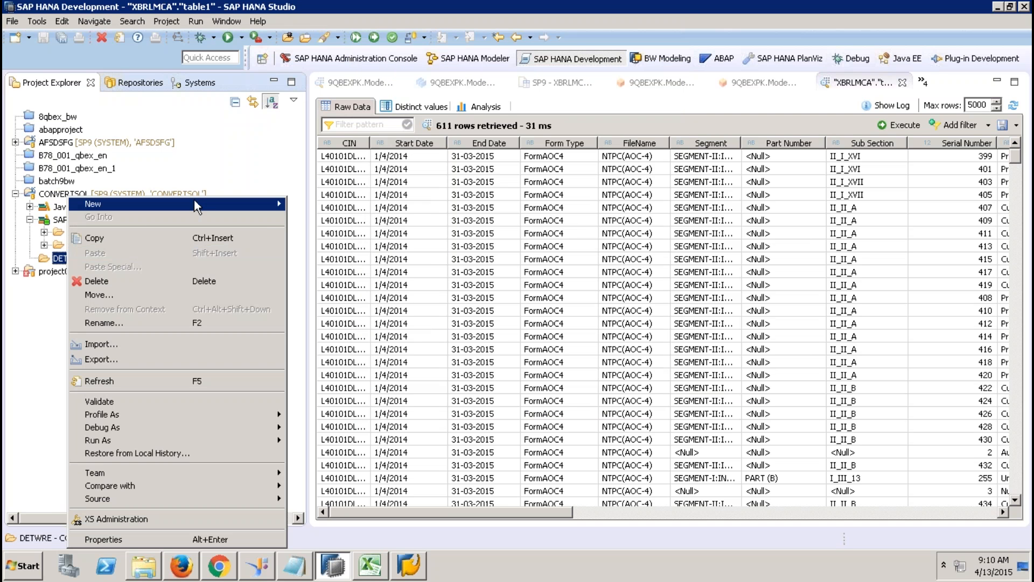
mouse_move(205, 203)
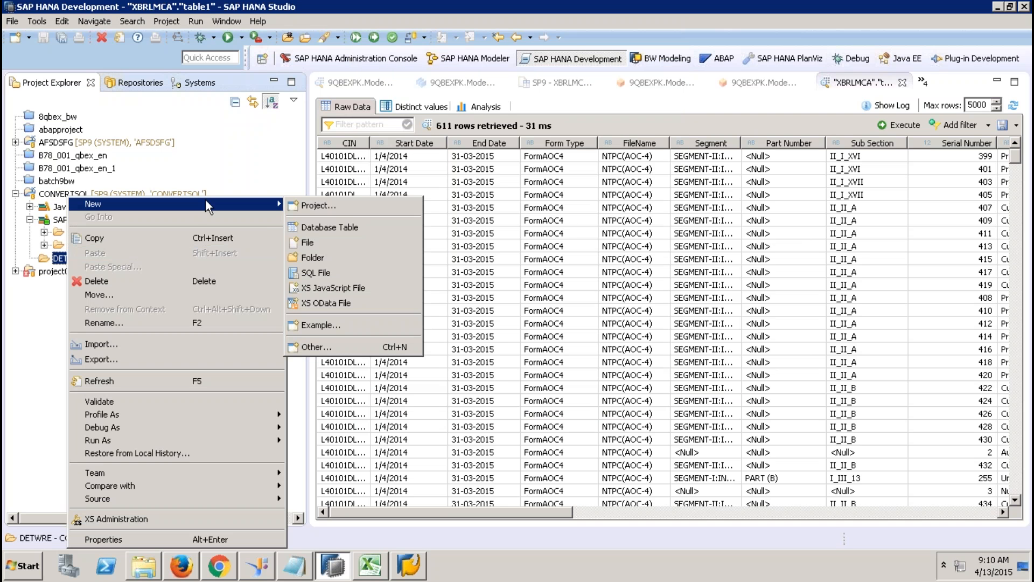
click(314, 346)
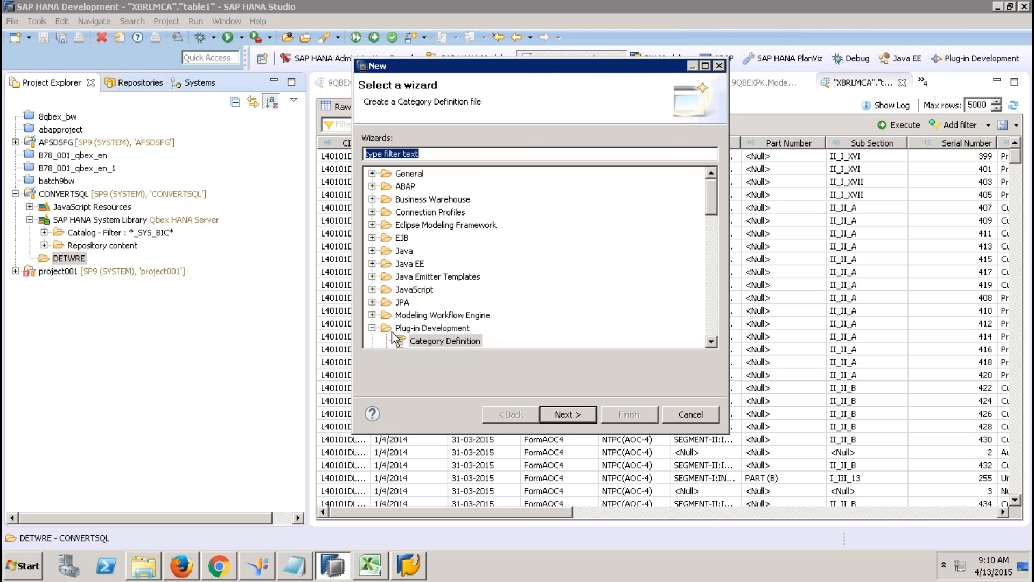
click(711, 341)
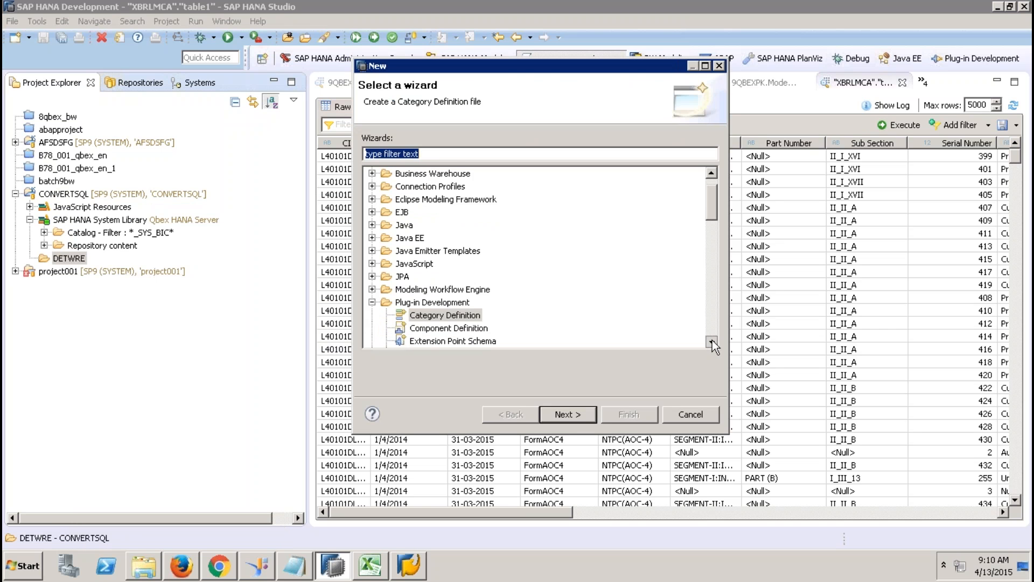
click(712, 341)
click(712, 340)
click(712, 341)
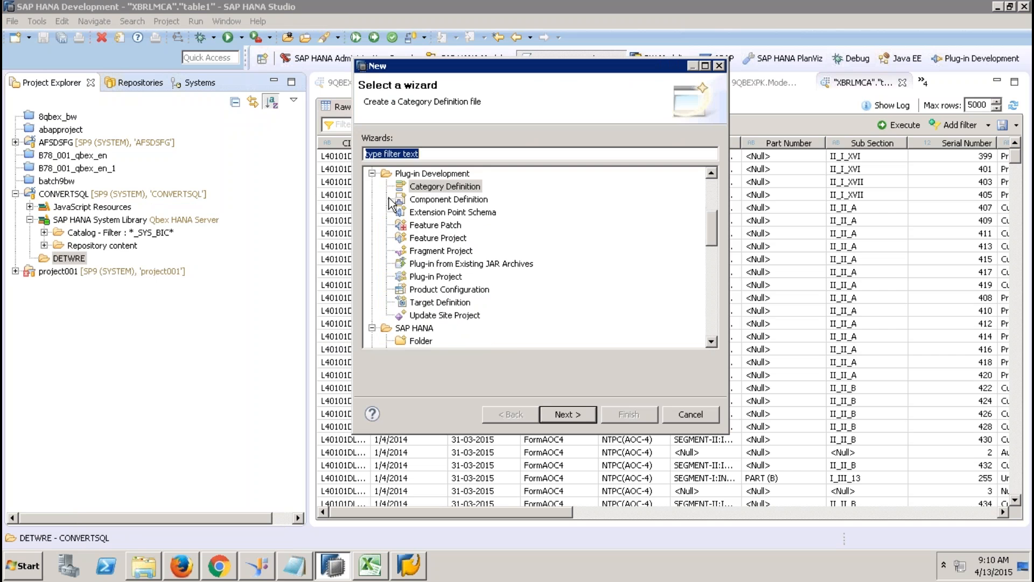
click(372, 173)
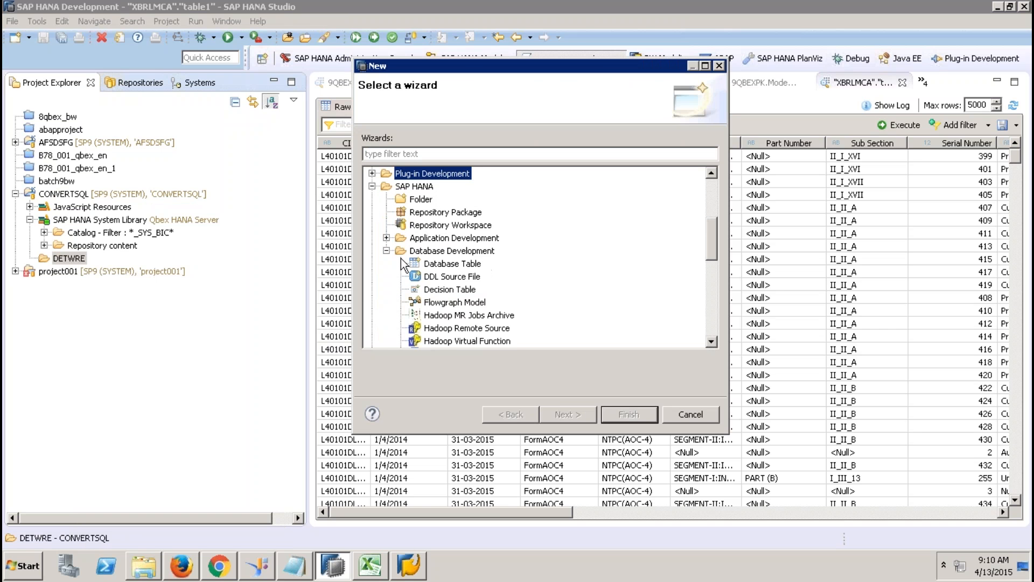
click(386, 238)
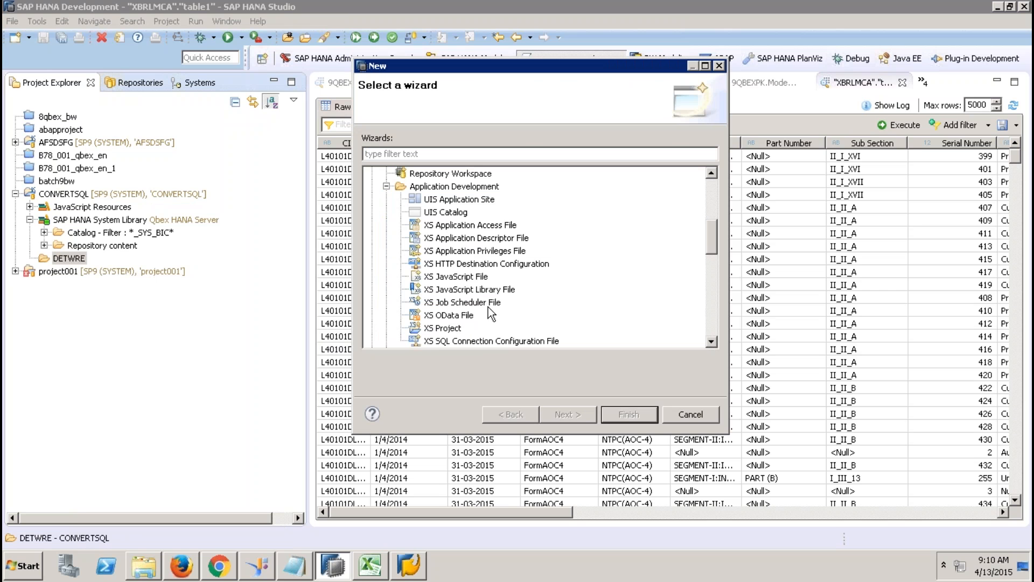
click(452, 306)
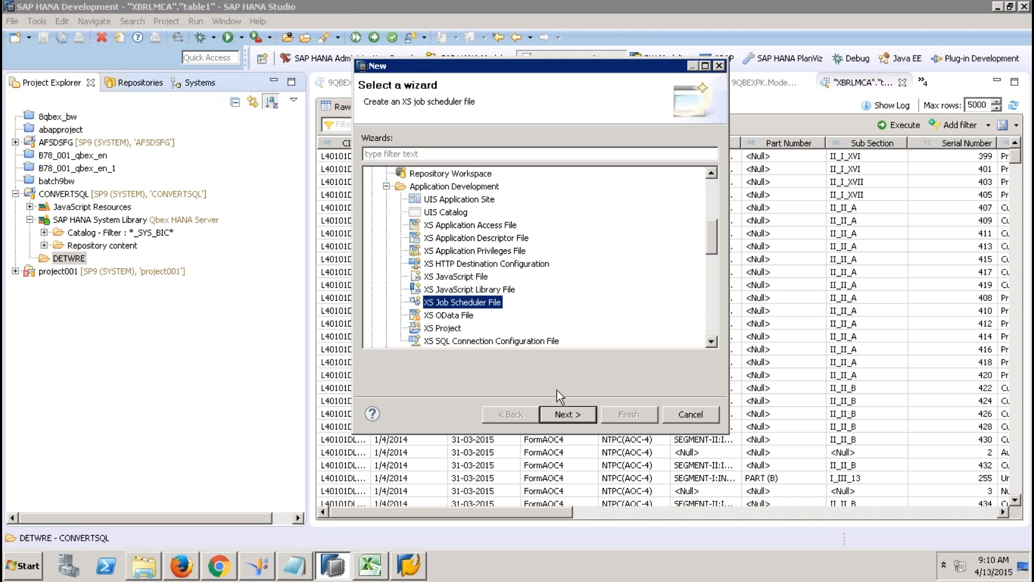
click(557, 416)
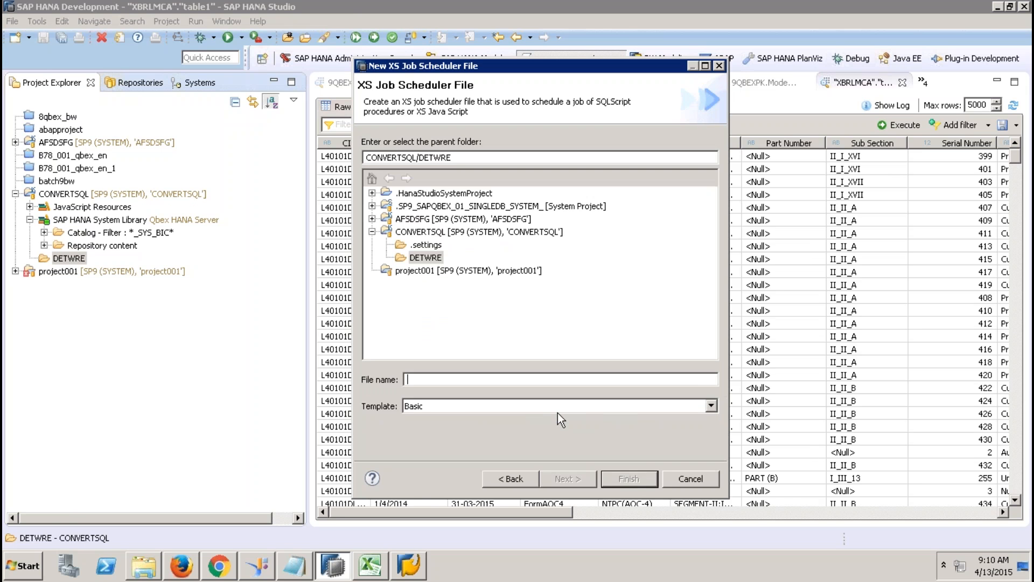
Step: Name the file TEST, finish creating TEST.xsjob, and expand DETWRE to show it
text(TEST)
click(628, 479)
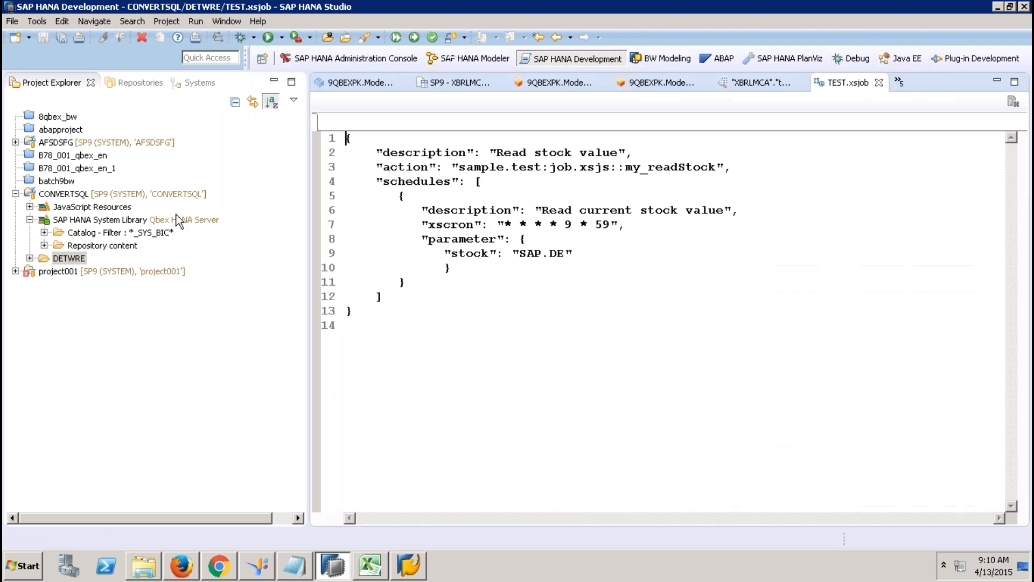
click(30, 258)
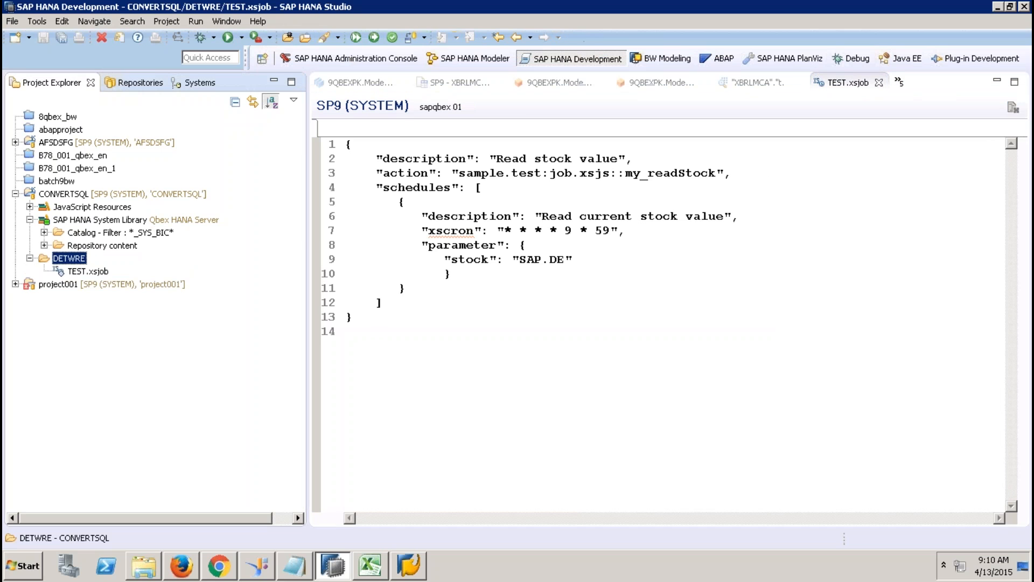
click(783, 10)
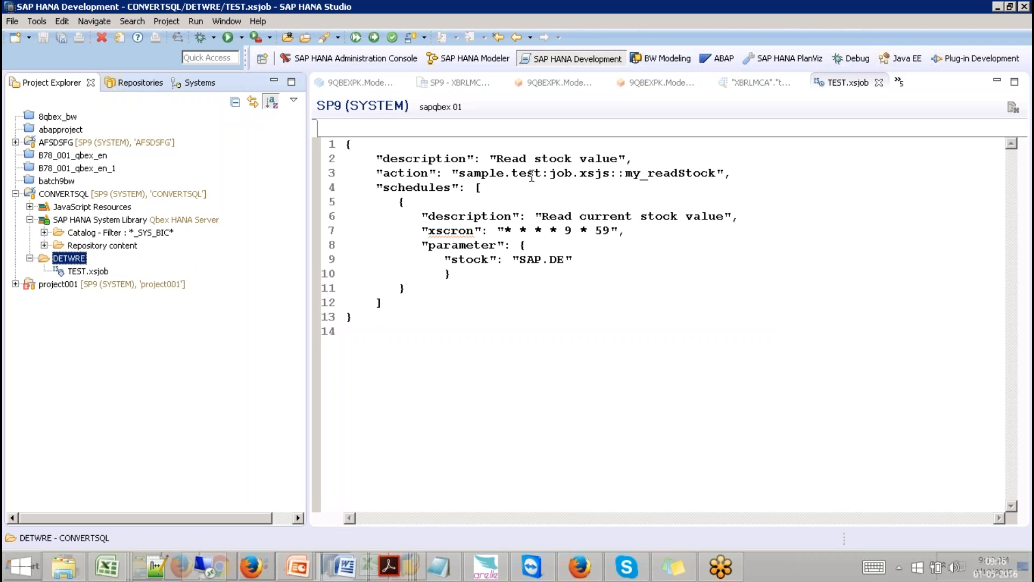
Step: Replace the my_readStock action value on line 3 with <STORED PROCEUDRE>
click(460, 173)
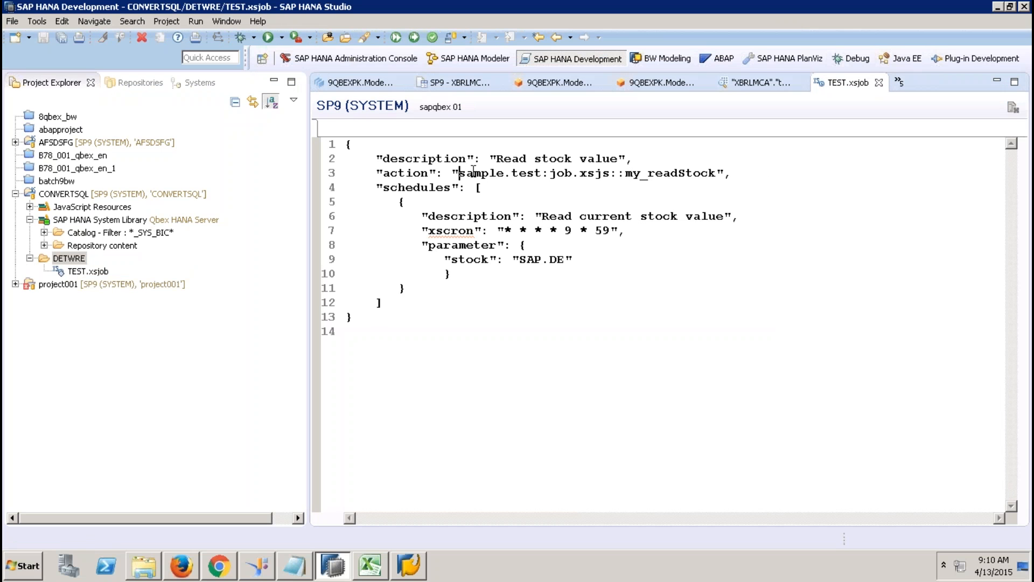
click(716, 173)
double_click(716, 172)
key(BackSpace)
key(BackSpace)
key(BackSpace)
key(BackSpace)
key(BackSpace)
key(BackSpace)
key(BackSpace)
key(BackSpace)
key(BackSpace)
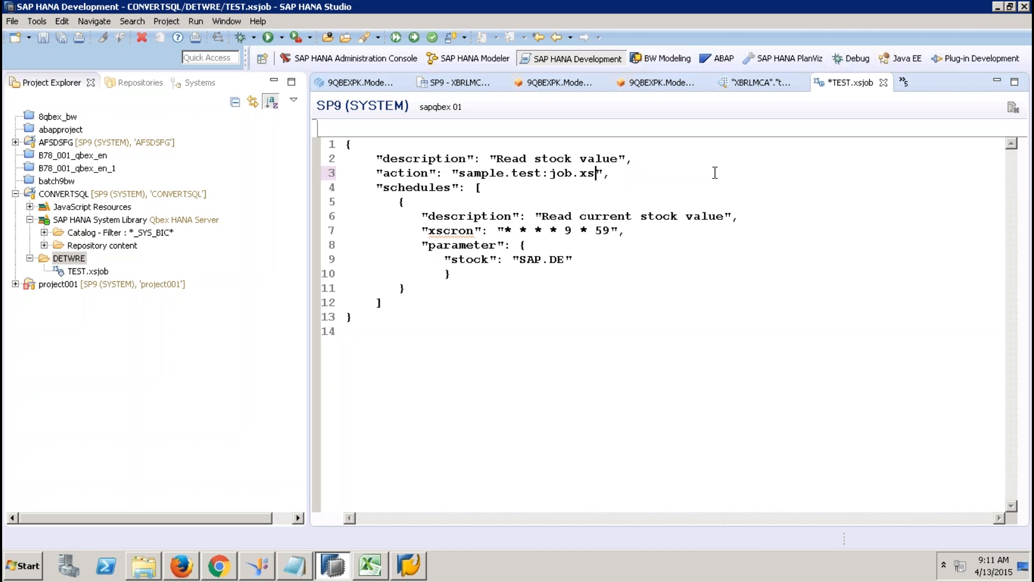
key(BackSpace)
key(BackSpace)
key(BackSpace)
key(BackSpace)
key(BackSpace)
key(BackSpace)
key(BackSpace)
key(BackSpace)
key(BackSpace)
key(BackSpace)
key(BackSpace)
key(BackSpace)
key(BackSpace)
key(BackSpace)
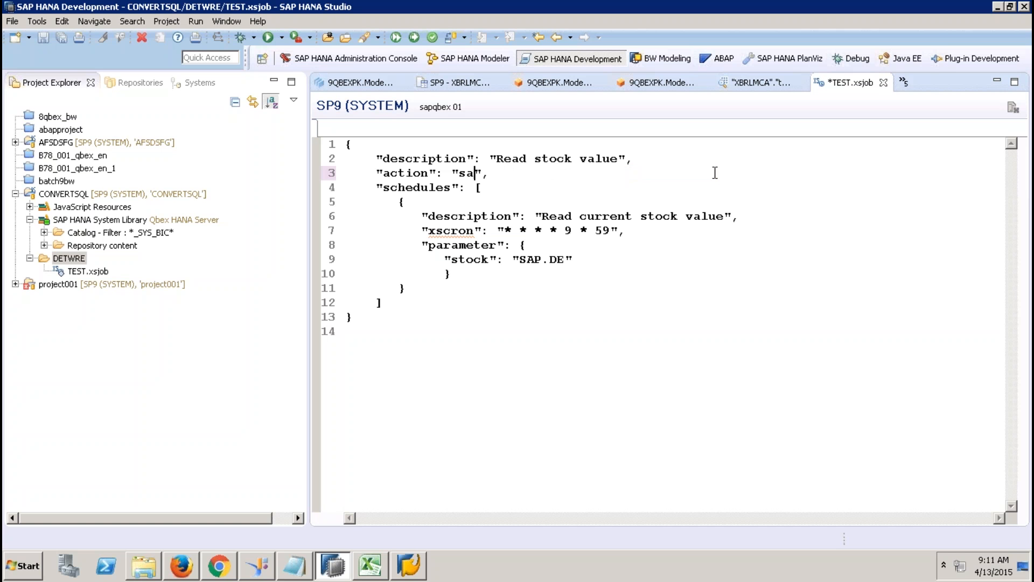
text(<STORED)
text( PROCEUD)
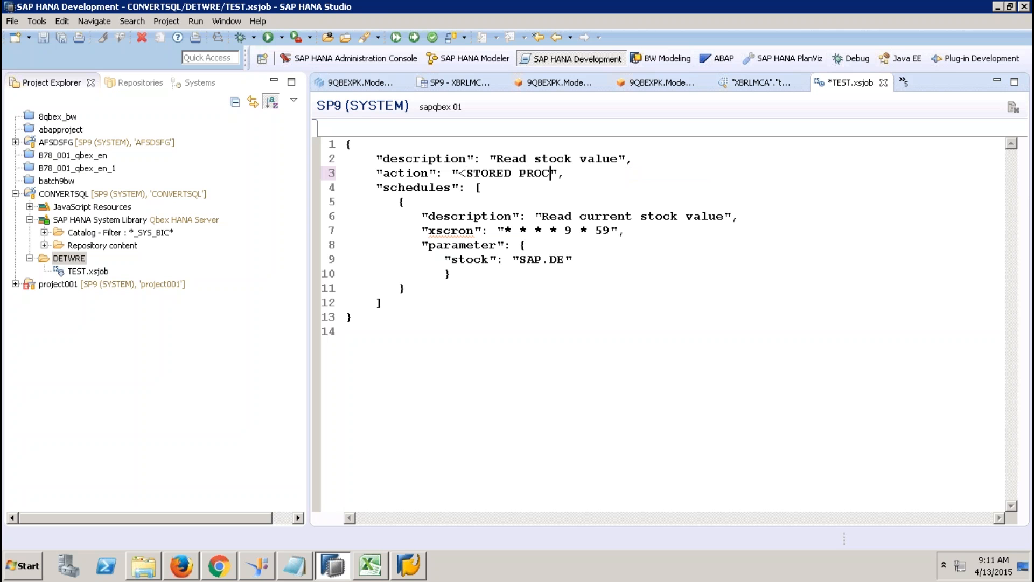
text(RE>)
Step: Select the xscron schedule value on line 7, then the whole job definition text
click(612, 231)
drag(612, 231, 505, 231)
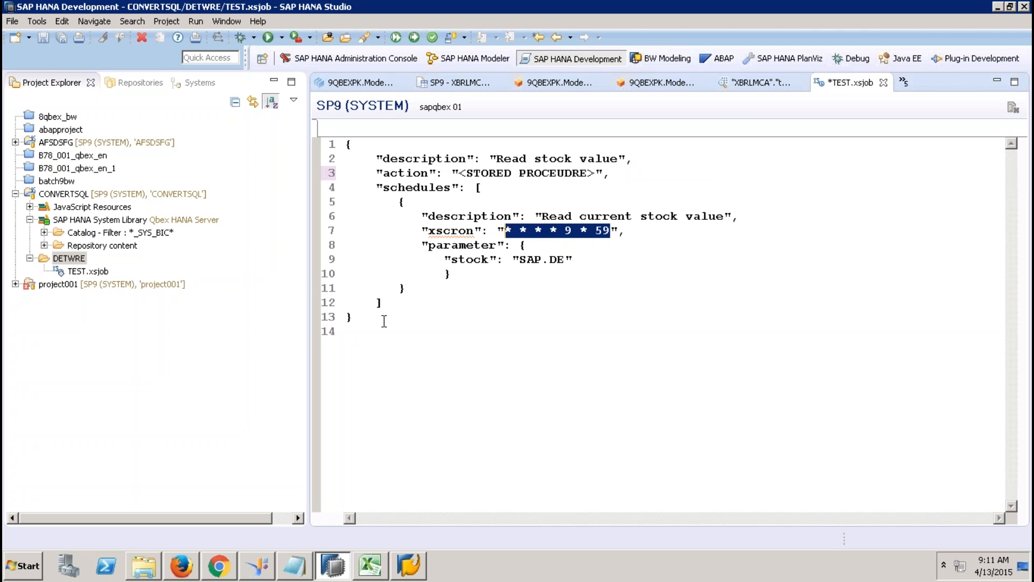
click(377, 317)
shift+click(327, 146)
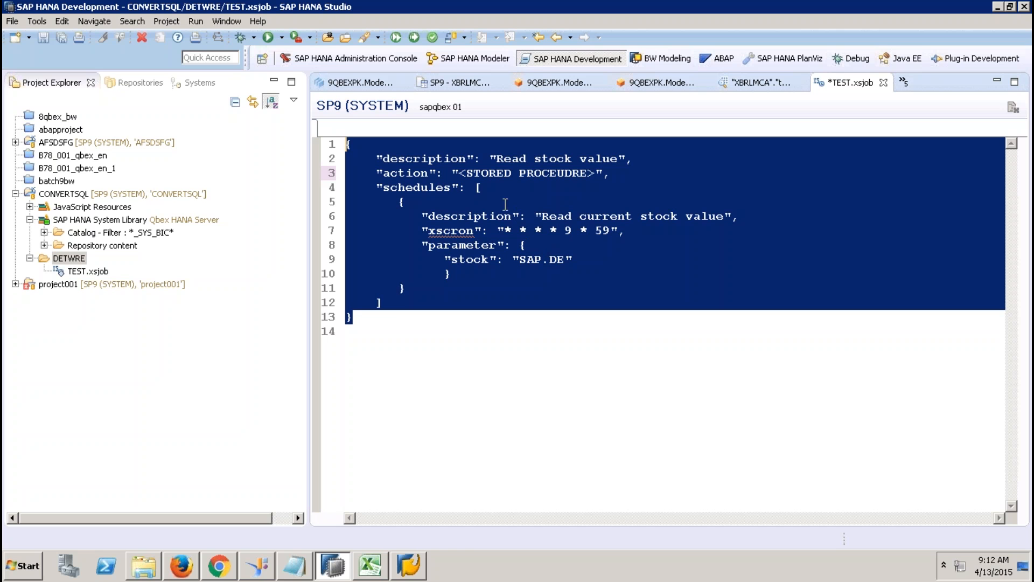
click(471, 188)
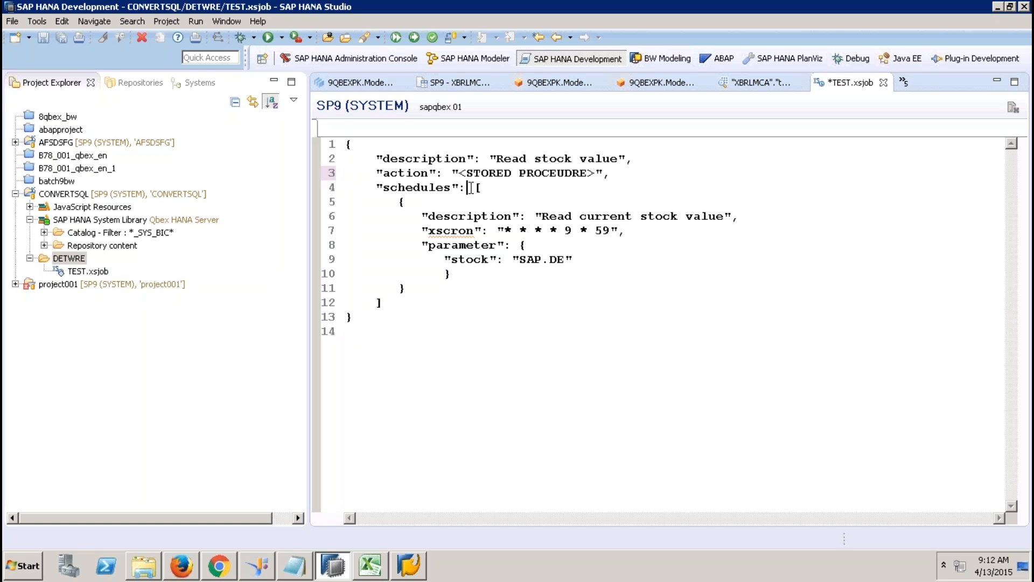
Step: In the Excel workbook's Sheet3, draw a cylinder shape over roughly D6:E10
click(381, 568)
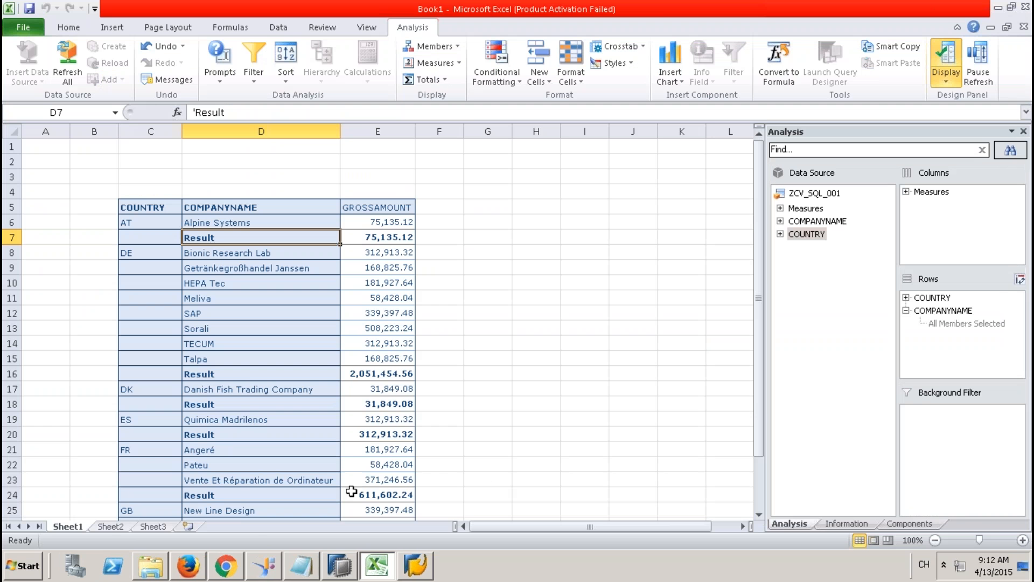
click(164, 527)
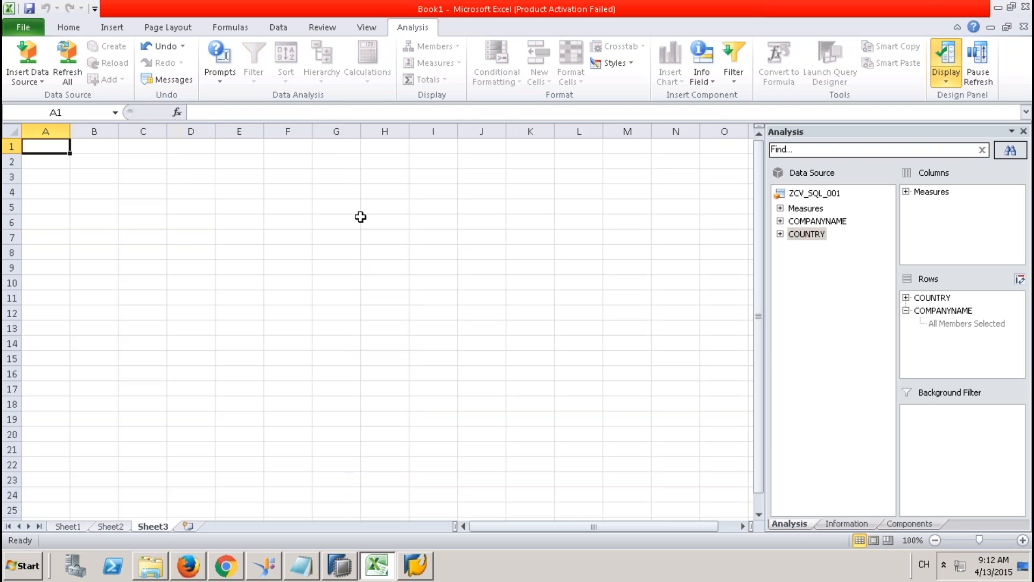
click(280, 236)
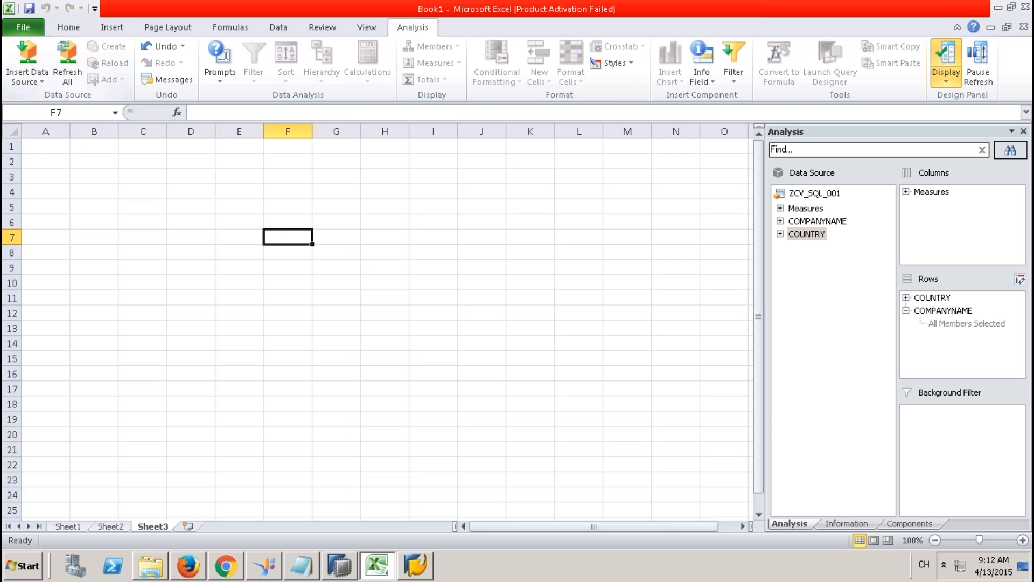
click(112, 27)
click(175, 85)
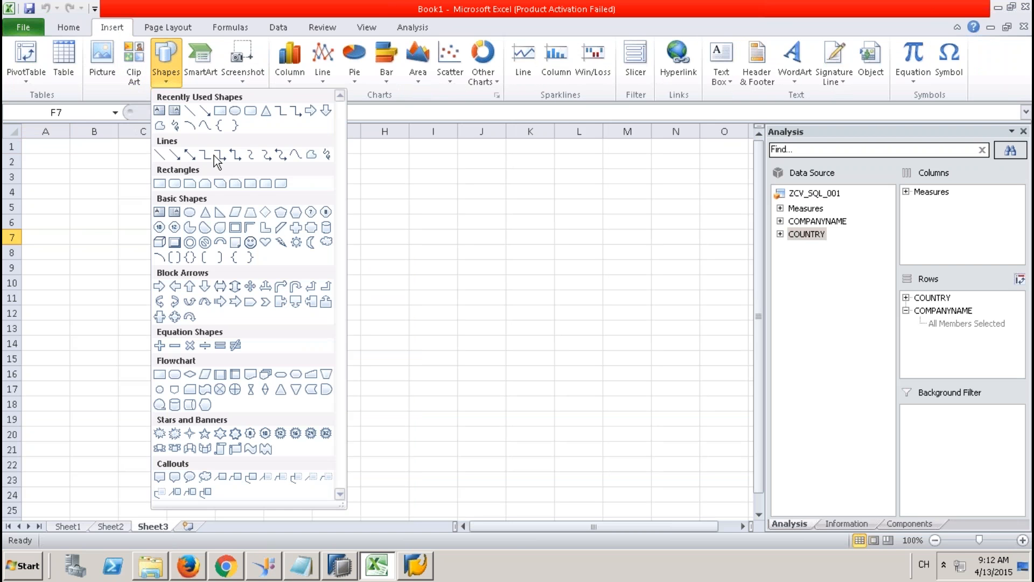
click(326, 227)
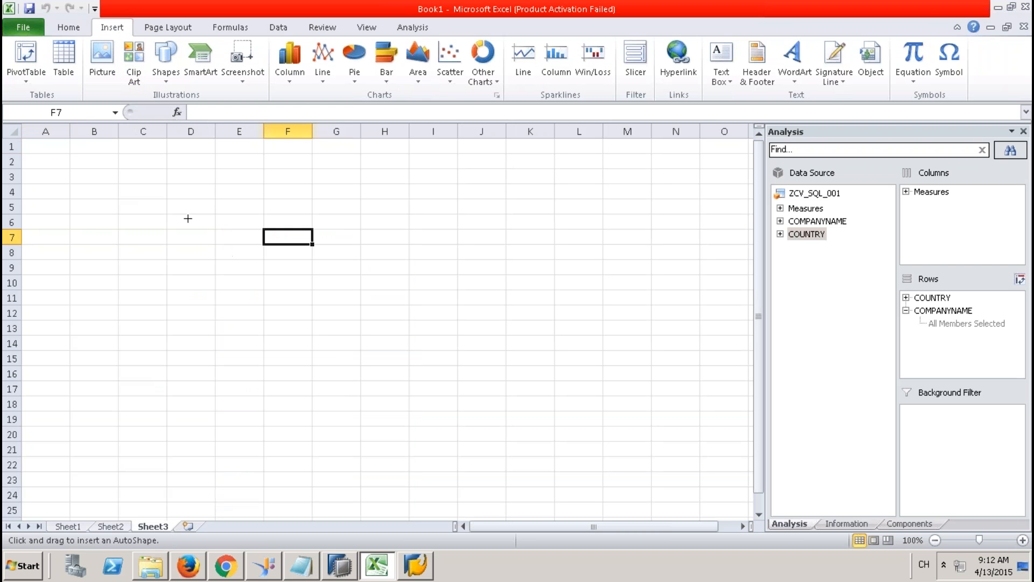
drag(187, 217, 271, 281)
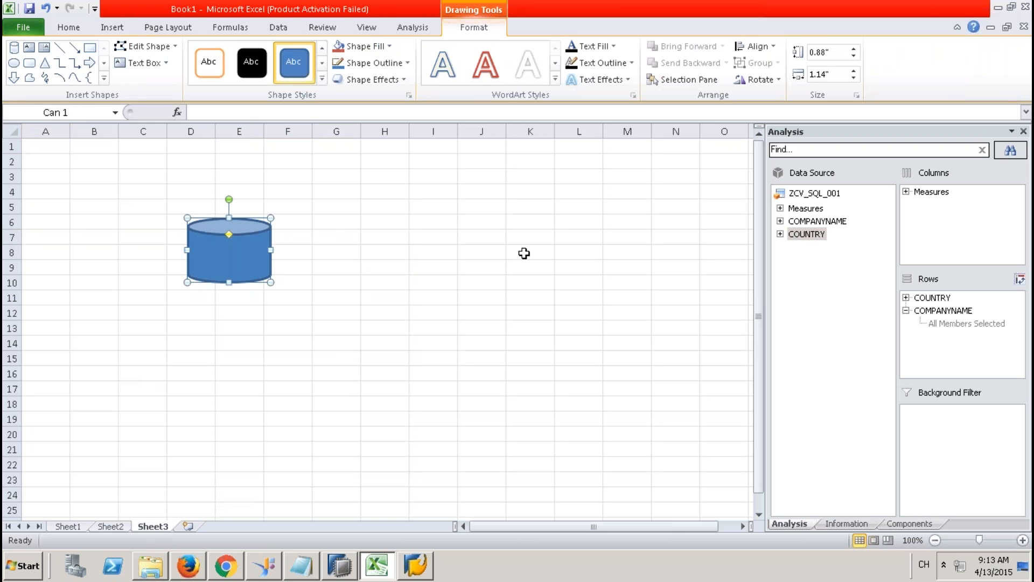
Step: Fill K6:K11 yellow and draw an arrow from the yellow block to the cylinder
drag(530, 216, 526, 295)
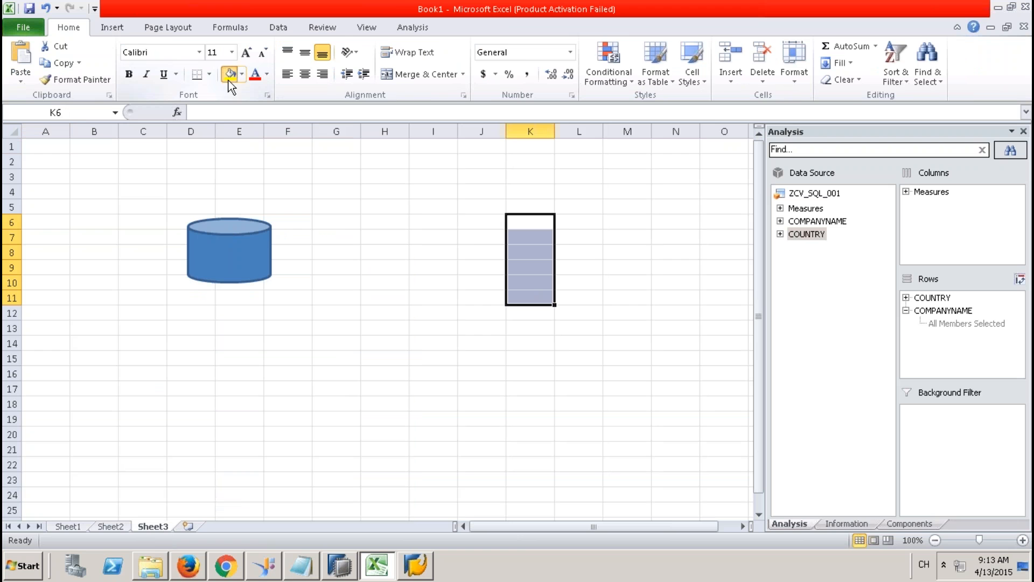
click(229, 79)
click(112, 27)
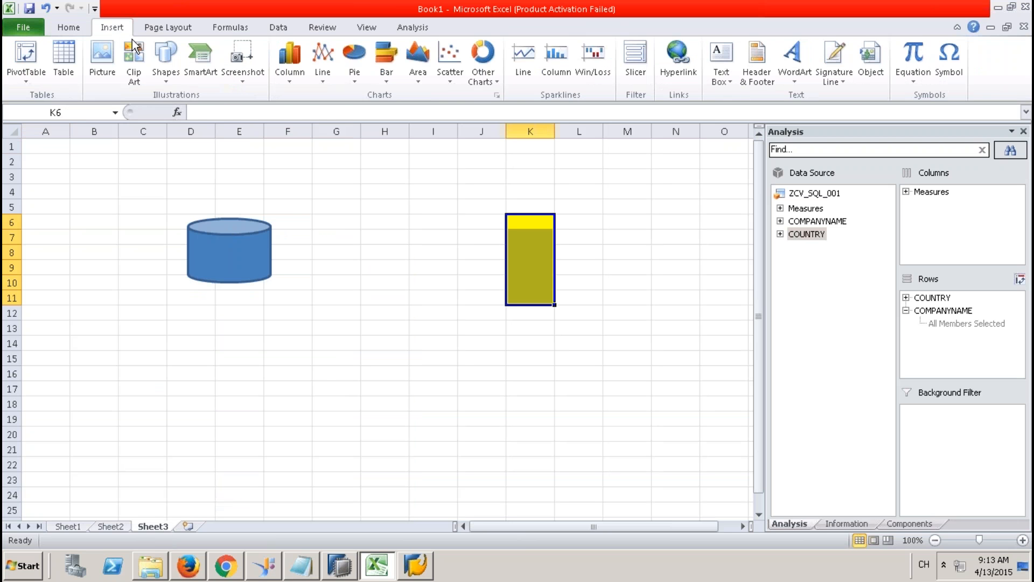
click(171, 82)
click(223, 112)
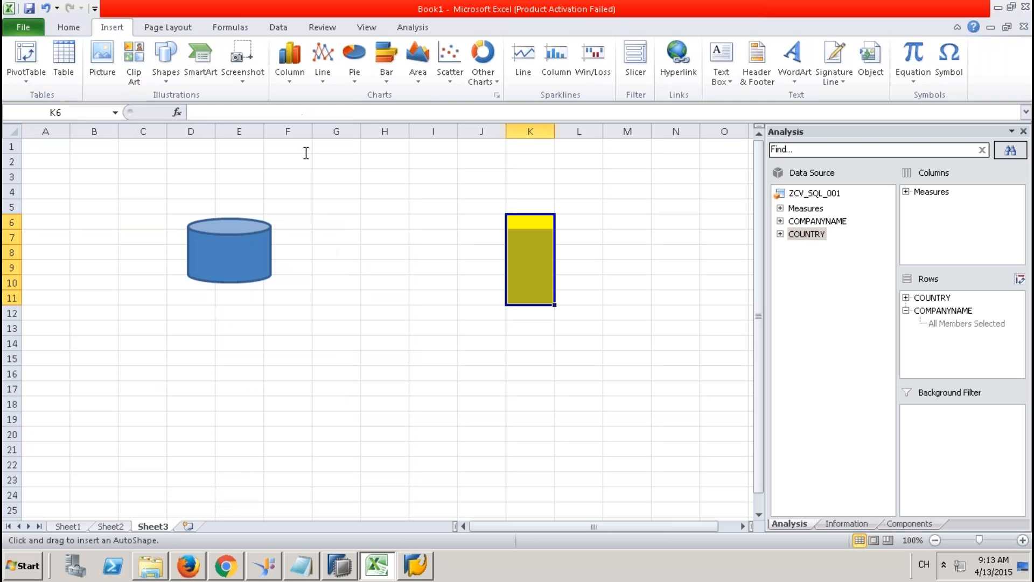
mouse_move(505, 245)
mouse_down()
mouse_move(263, 256)
mouse_move(271, 250)
mouse_up()
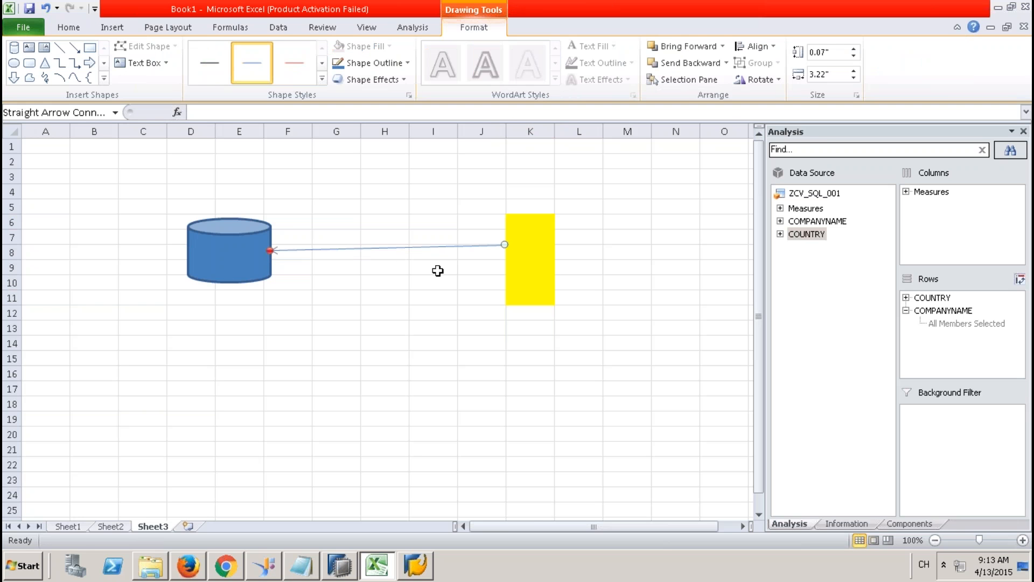
Step: Enter 'BODS - df' in H7 and 'JOBs - Scheduleing' in H9, then select columns F through K
click(377, 231)
text(BO)
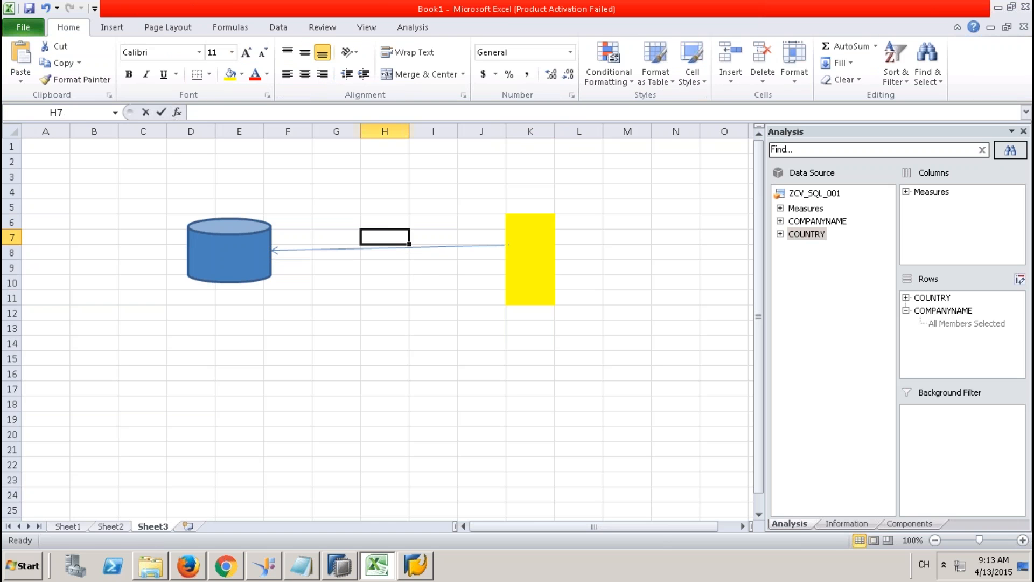
text(DS)
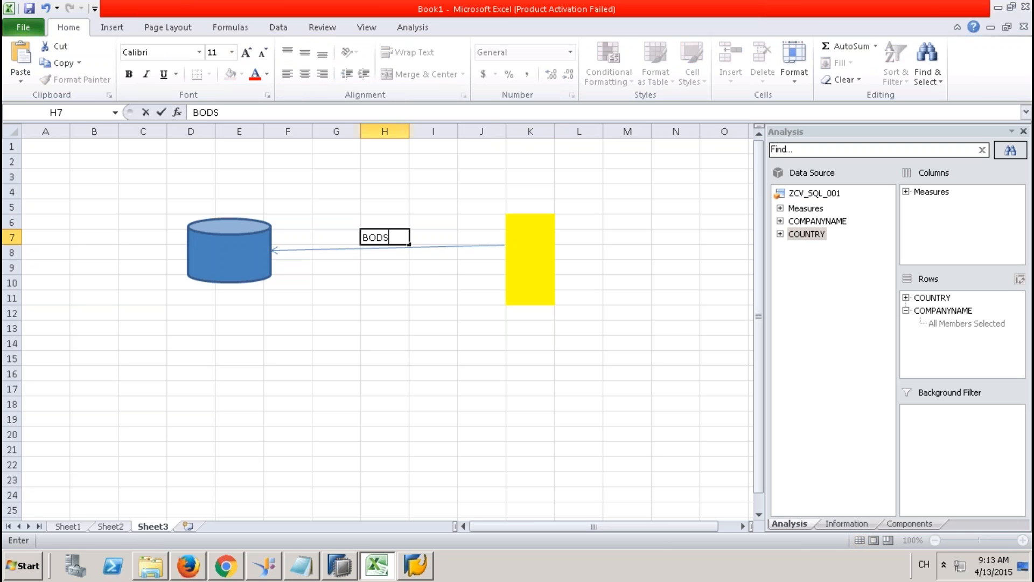
text( - df)
key(Return)
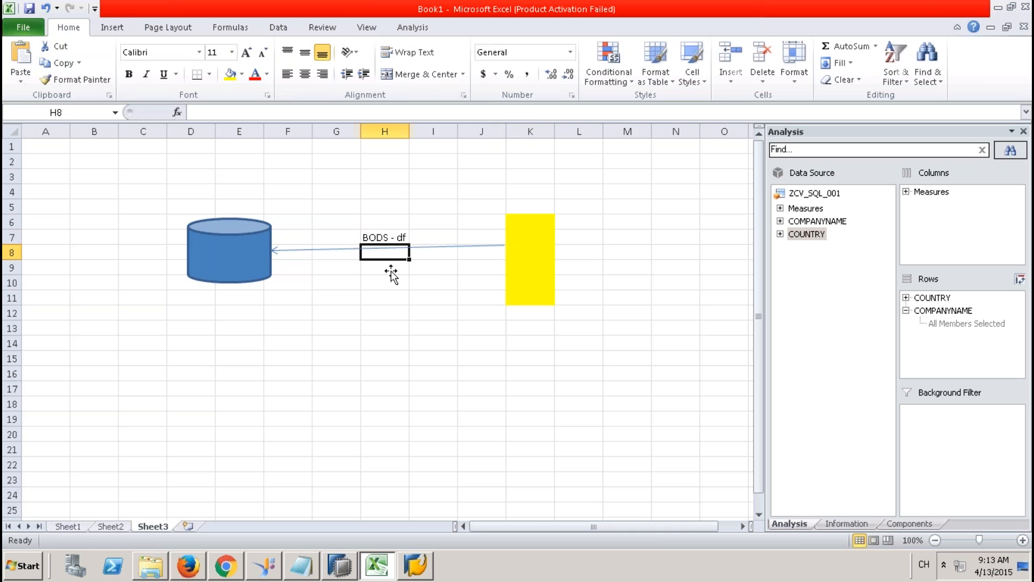
click(390, 268)
text(J)
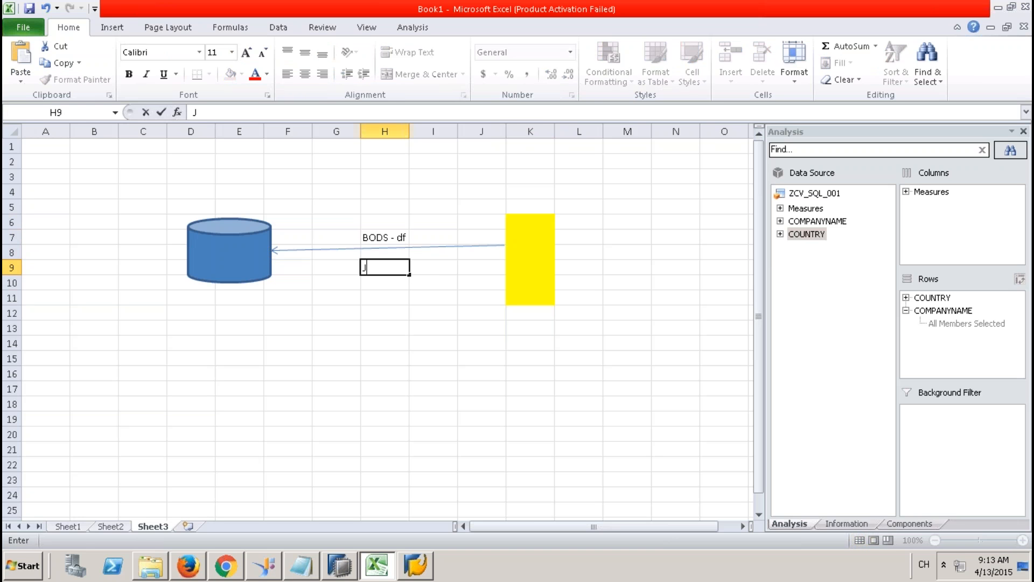
text(OBs - Scheduleing)
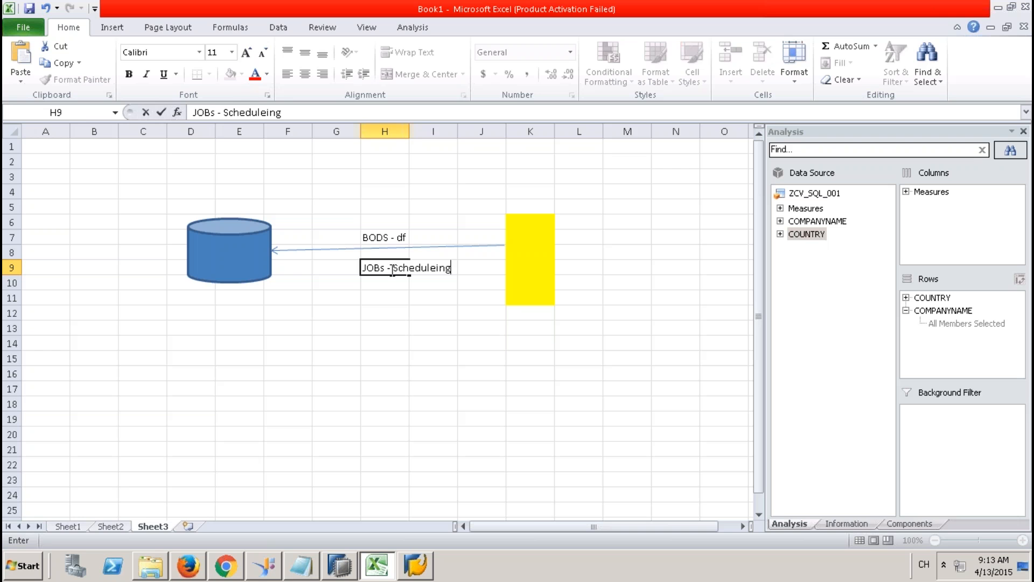
click(387, 310)
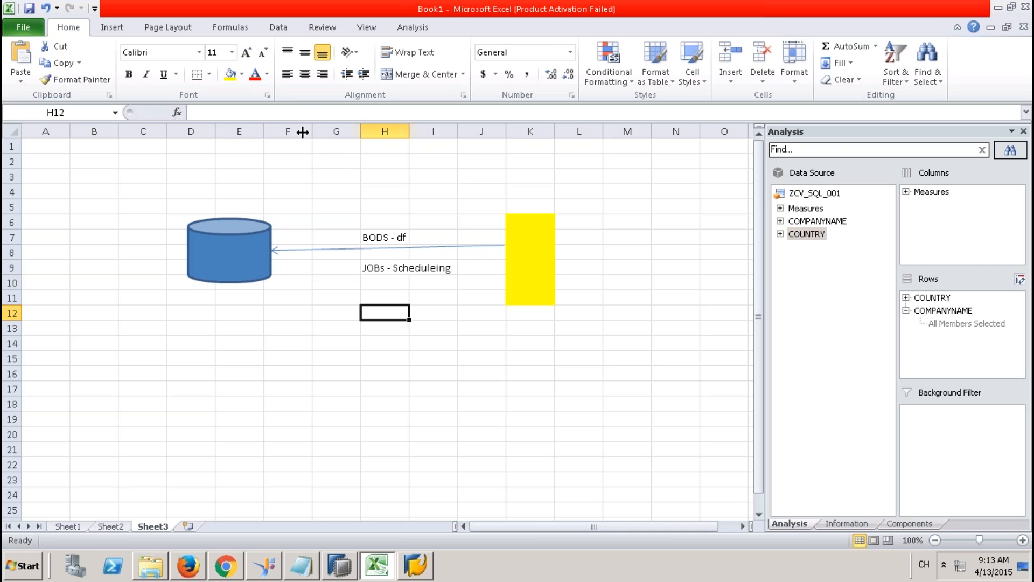
drag(293, 131, 538, 127)
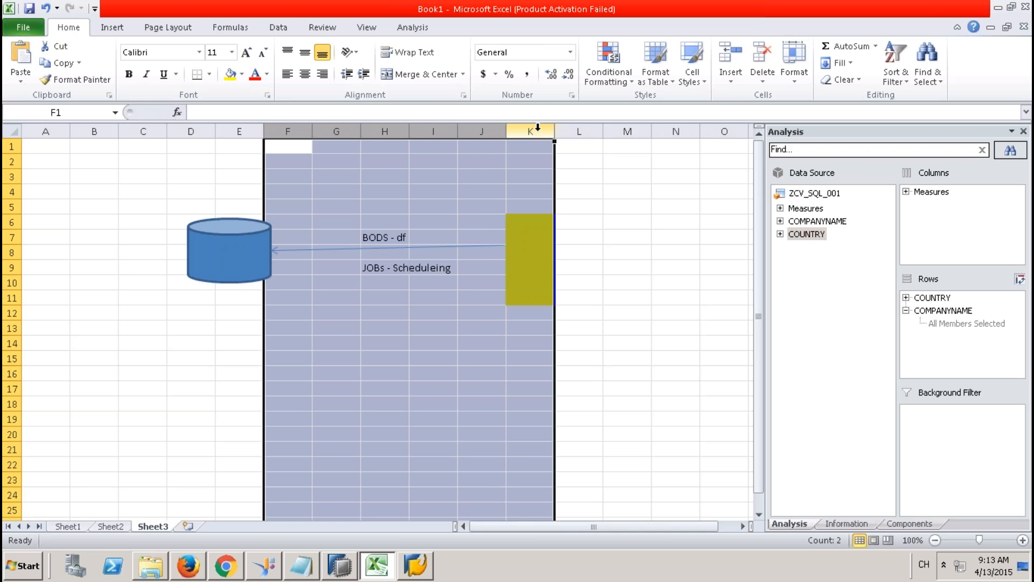
Step: Hide the selected columns F–K and drag the cylinder over to about column O
right_click(538, 128)
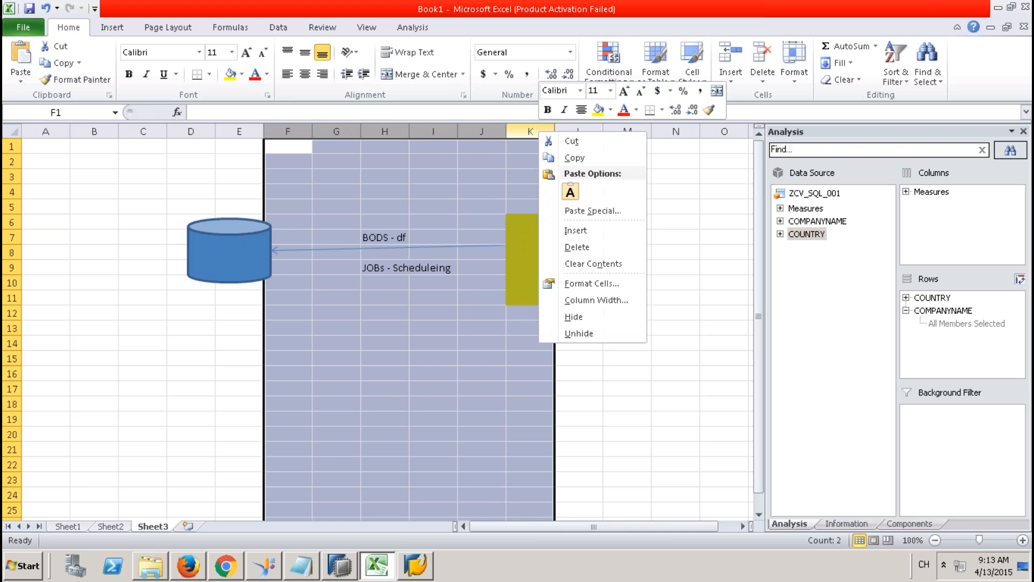
click(575, 317)
drag(266, 240, 464, 246)
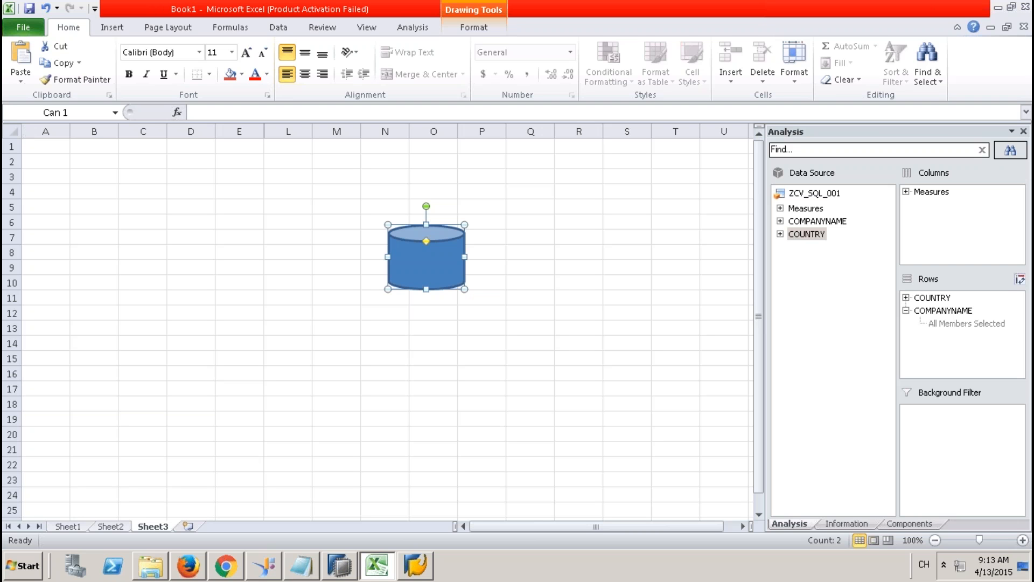
Step: Type labels SP, SP - Xsjob and xsjob into O13, O15 and O17
click(425, 329)
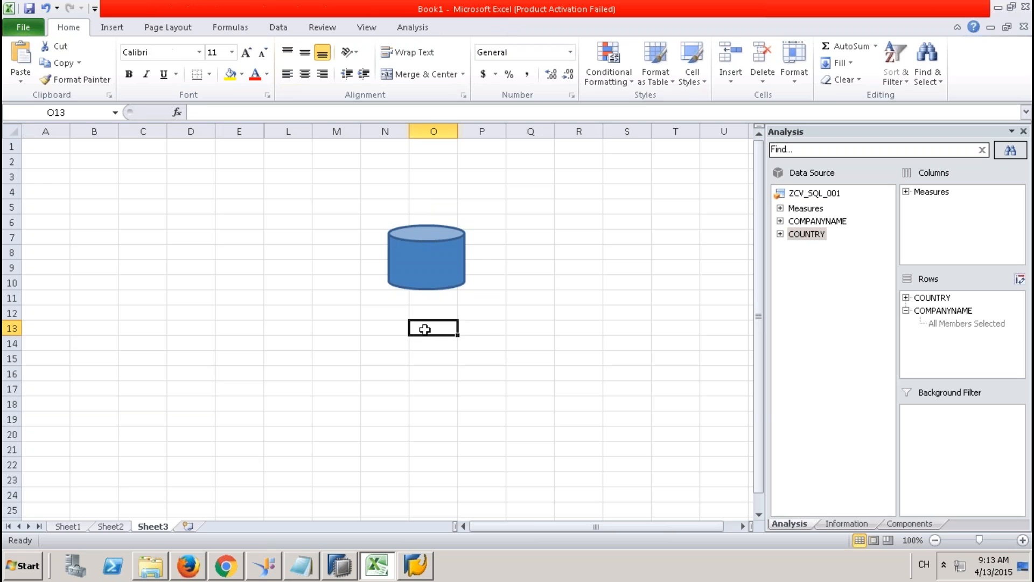
text(SP)
key(Return)
key(Return)
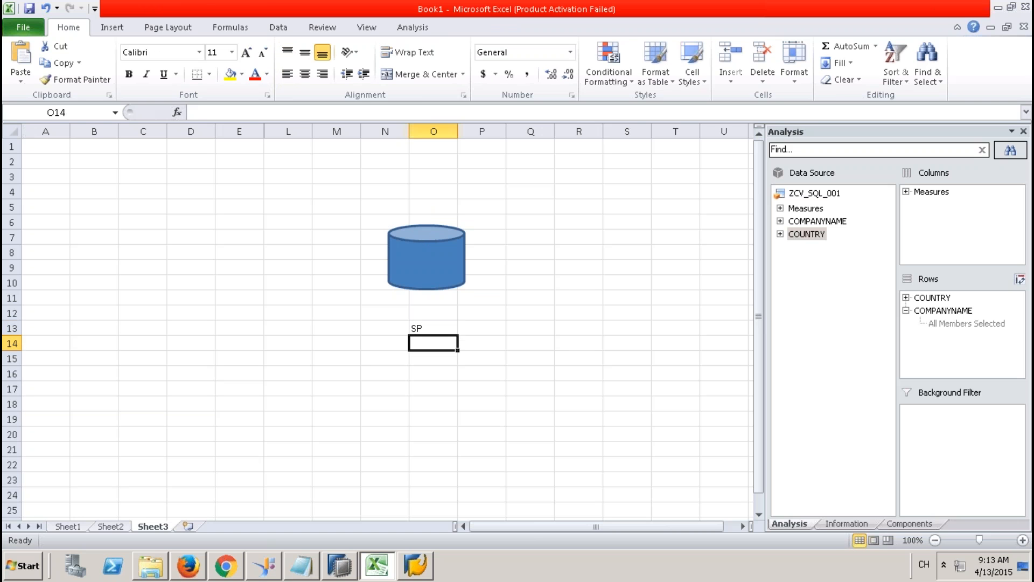
text(SP -)
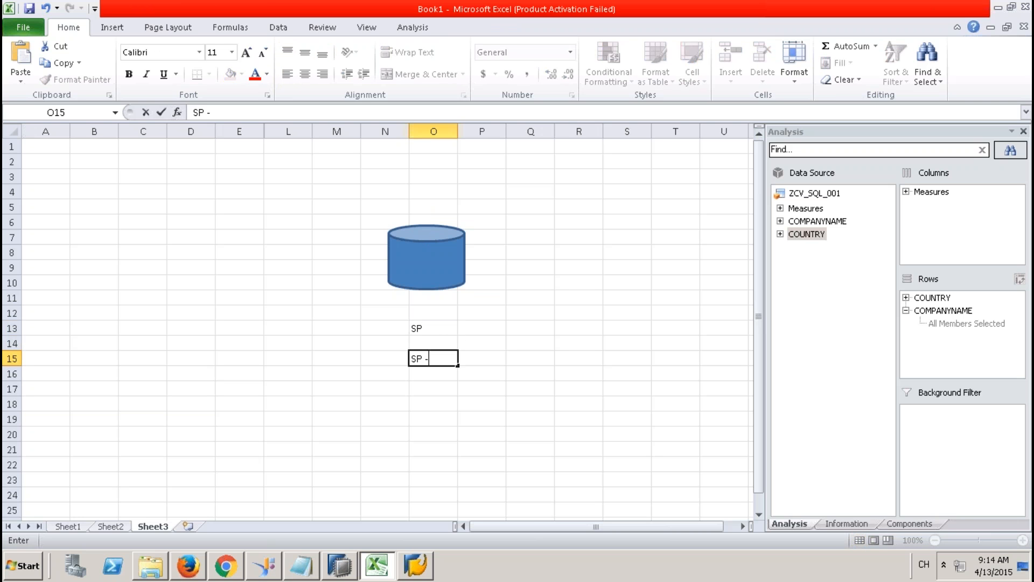
text( Xsjob)
click(441, 391)
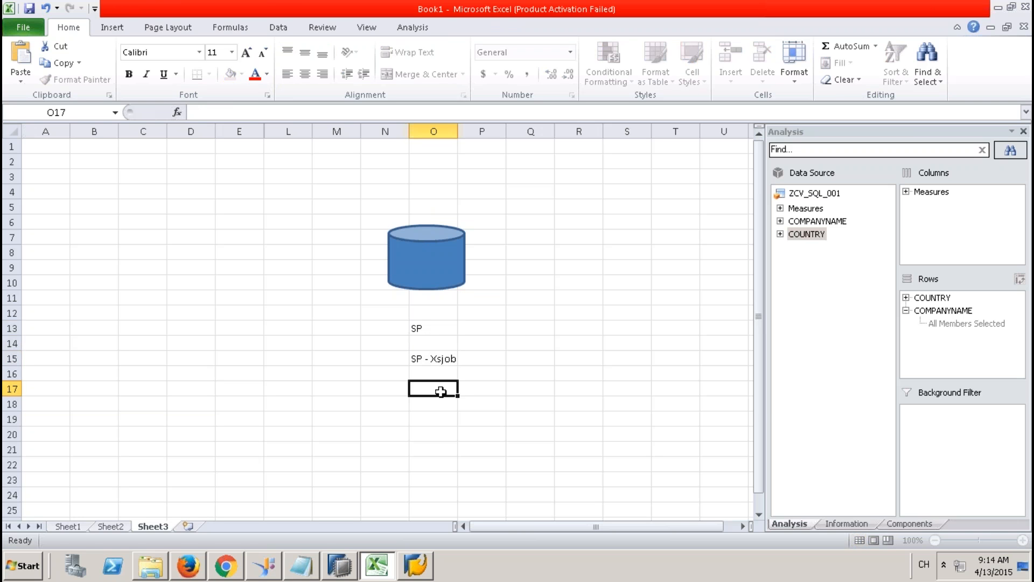
click(429, 360)
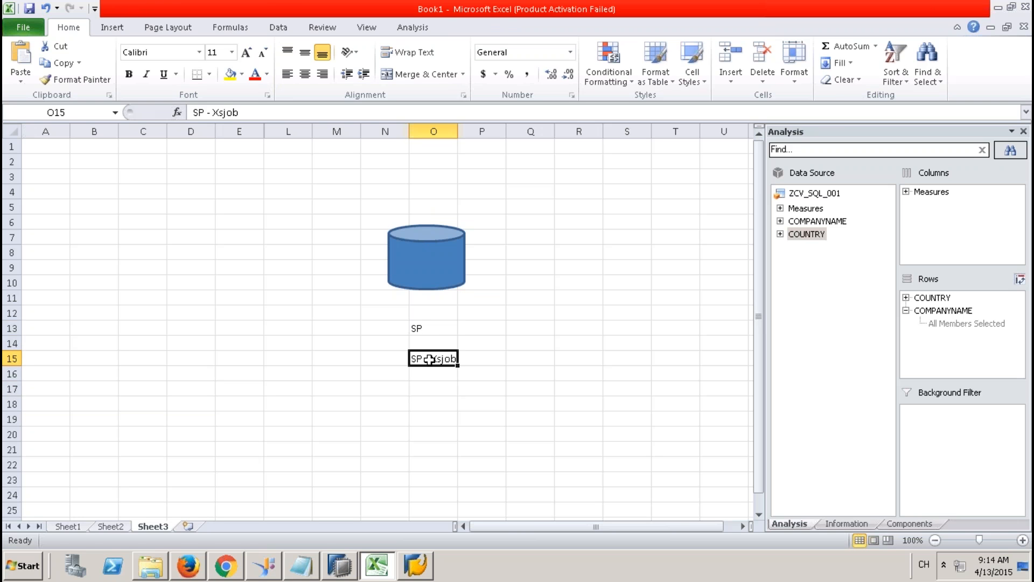
click(434, 388)
text(xs)
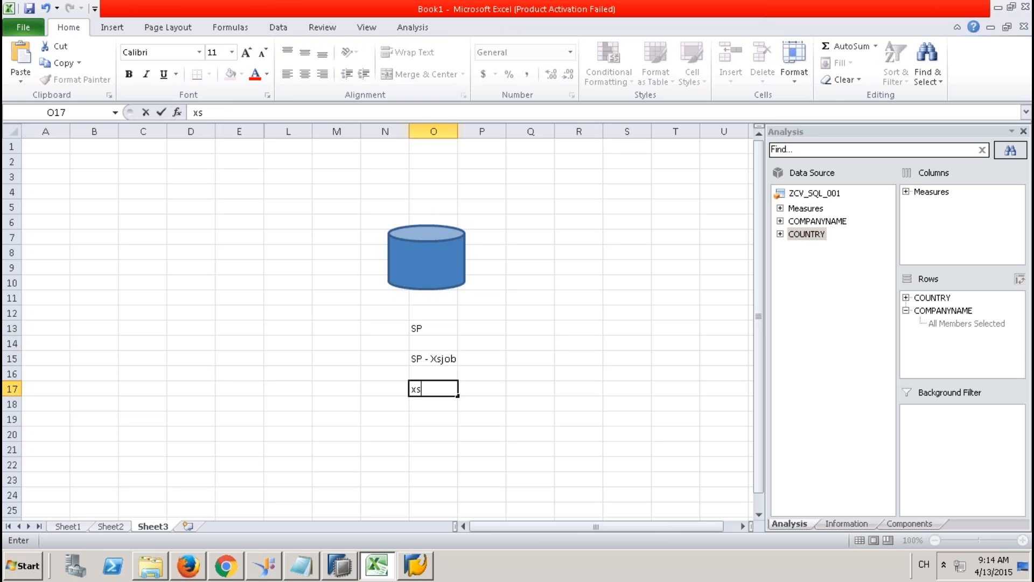
text(job)
click(433, 433)
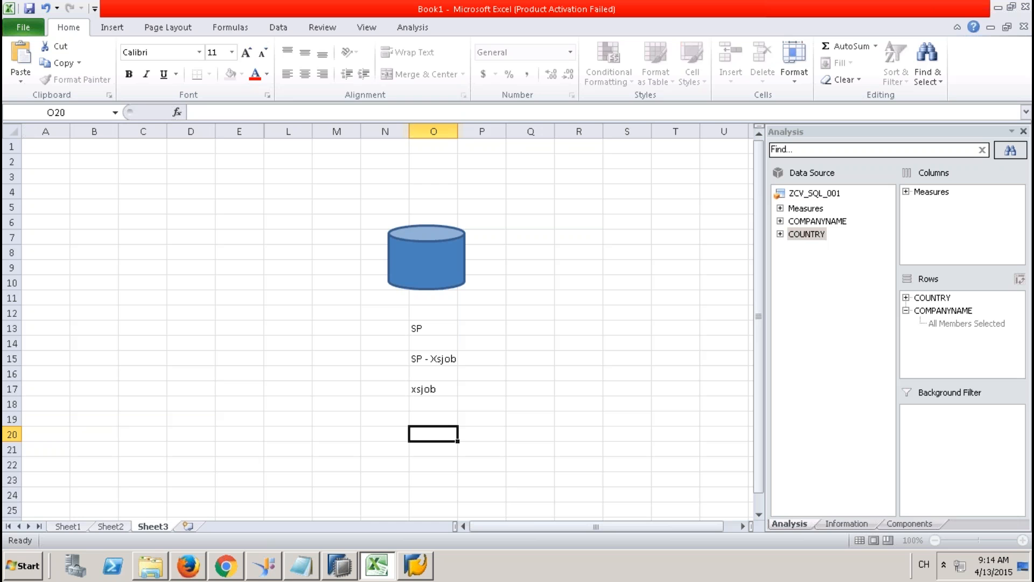
Step: Enter job1 in Q10, erase the stray text in Q11, and review the three labels
click(544, 284)
text(job1)
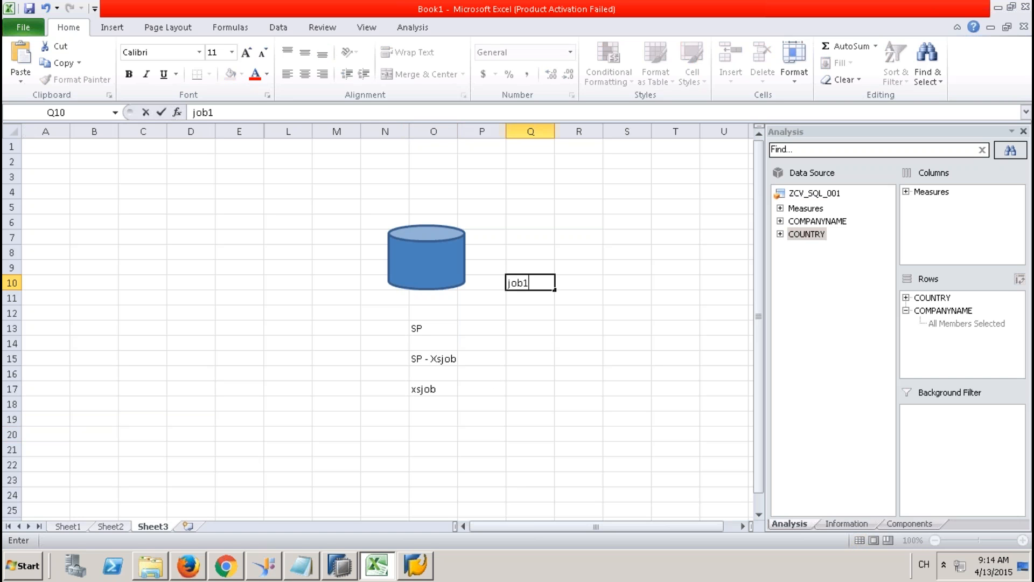
key(Return)
text(bi)
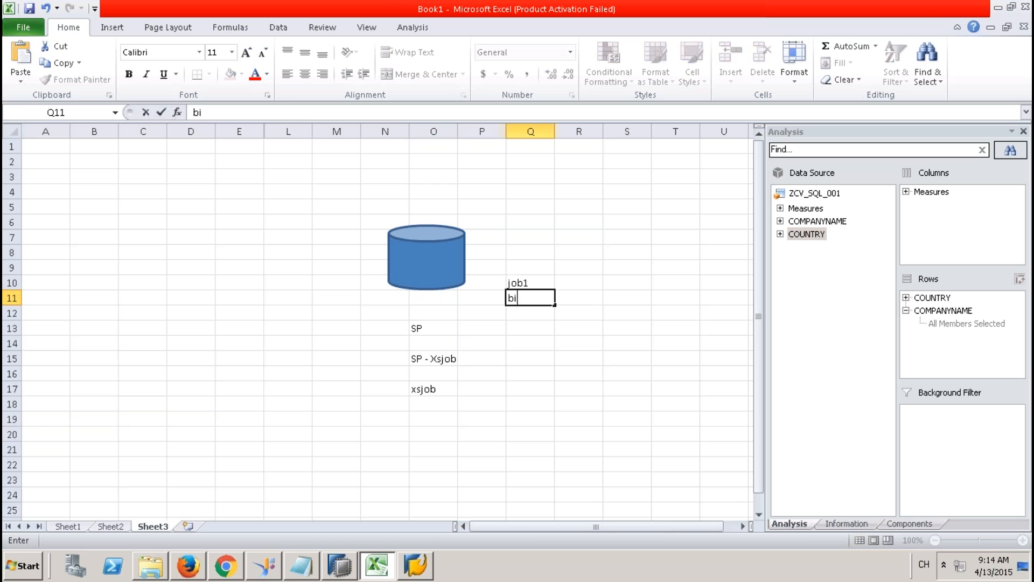
key(BackSpace)
key(BackSpace)
click(531, 281)
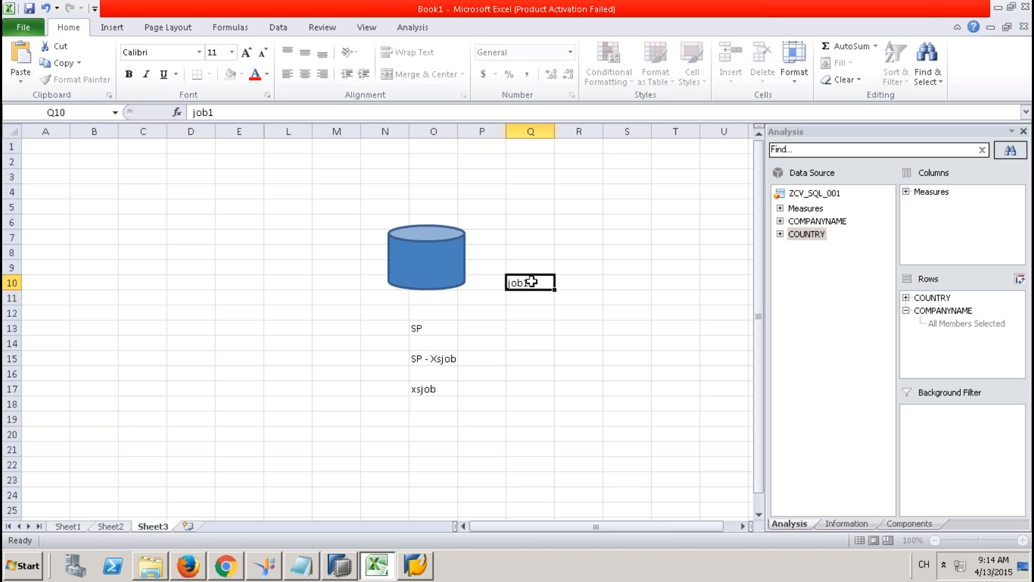
click(431, 330)
click(440, 359)
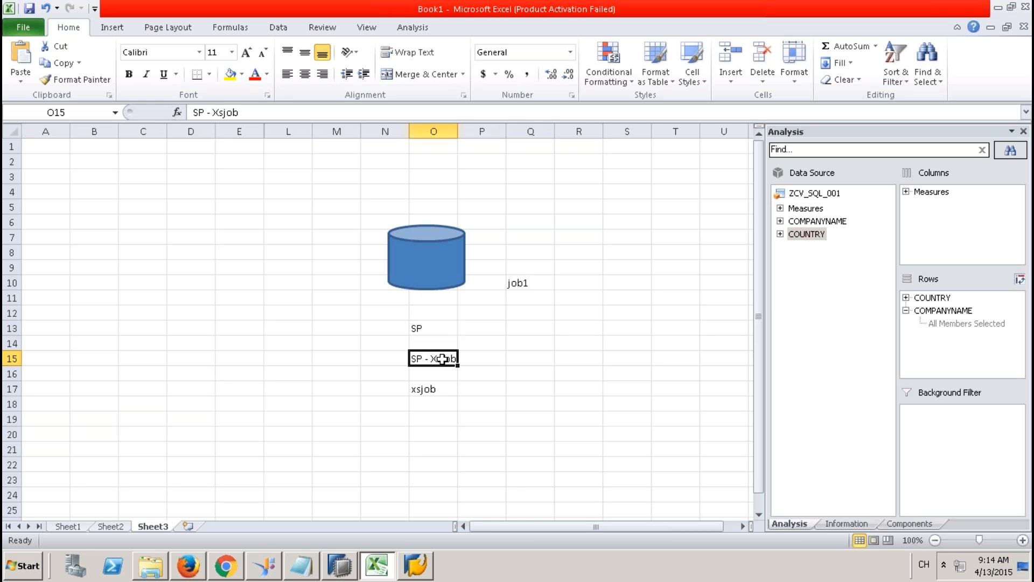
click(440, 386)
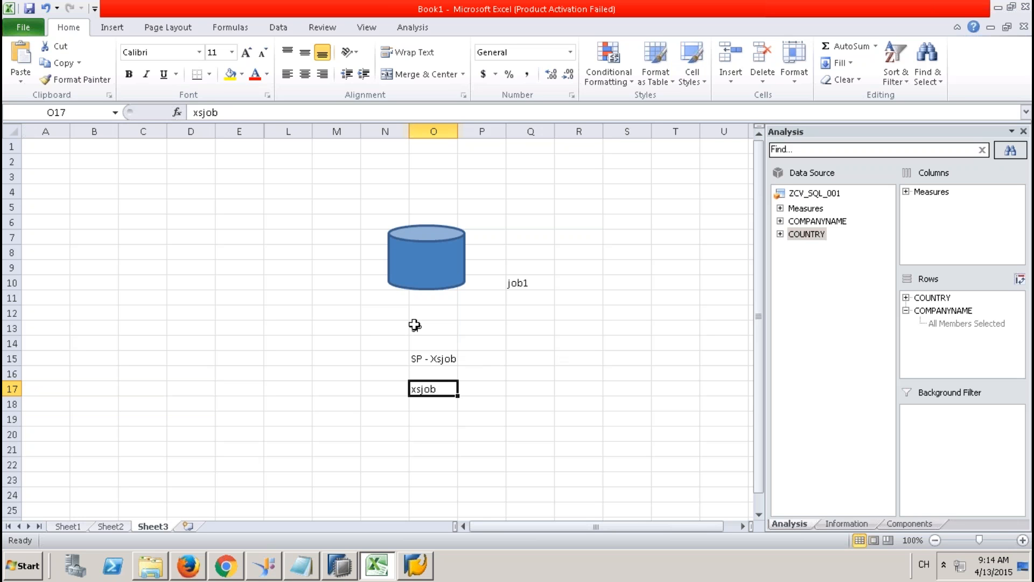
click(414, 326)
Step: Undo the last three changes, restoring columns F–K, and reselect the cylinder
drag(446, 384, 515, 370)
key(ctrl+z)
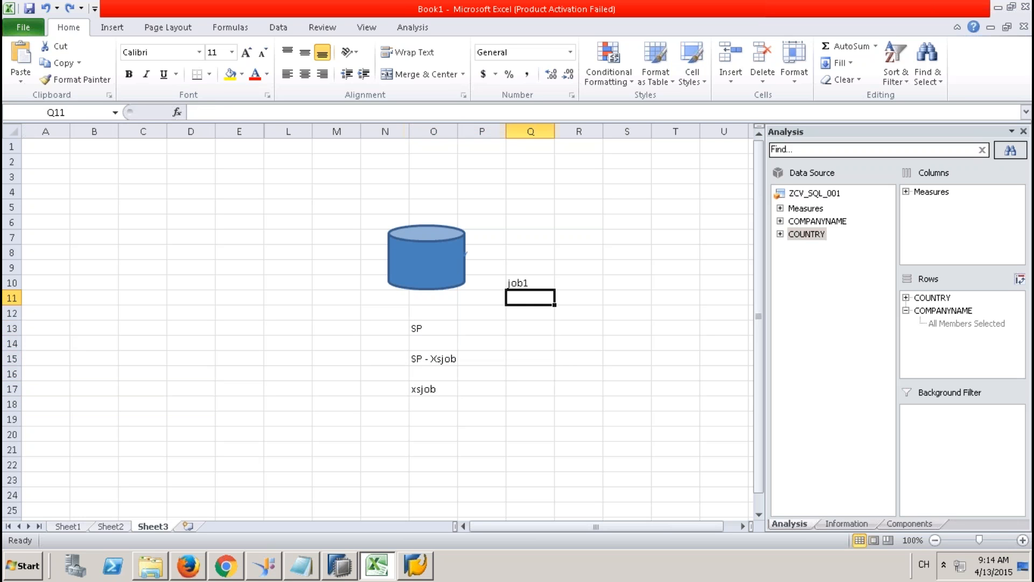
key(ctrl+z)
key(ctrl+z)
key(ctrl+z)
key(ctrl+z)
key(ctrl+z)
key(ctrl+z)
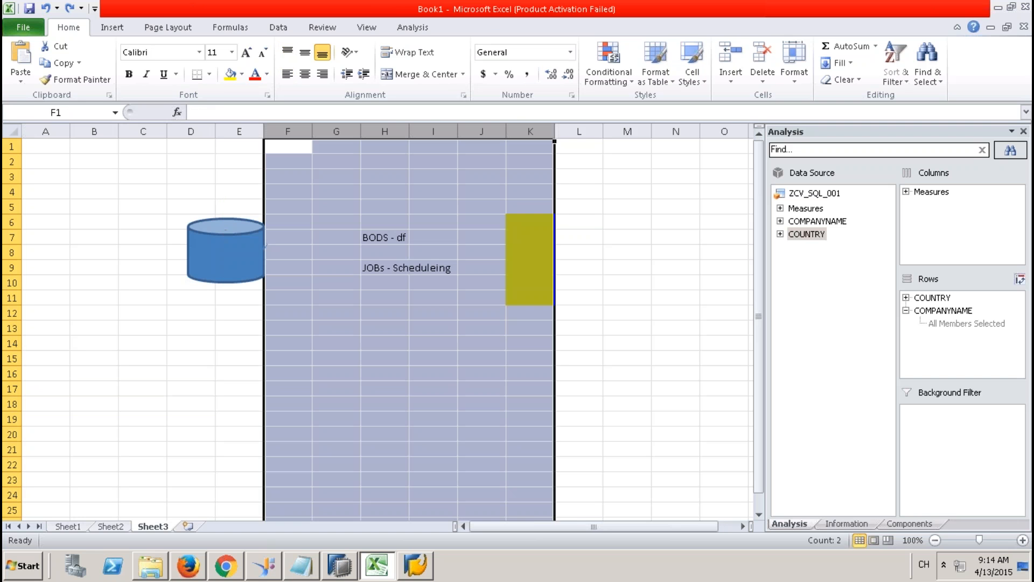
key(ctrl+z)
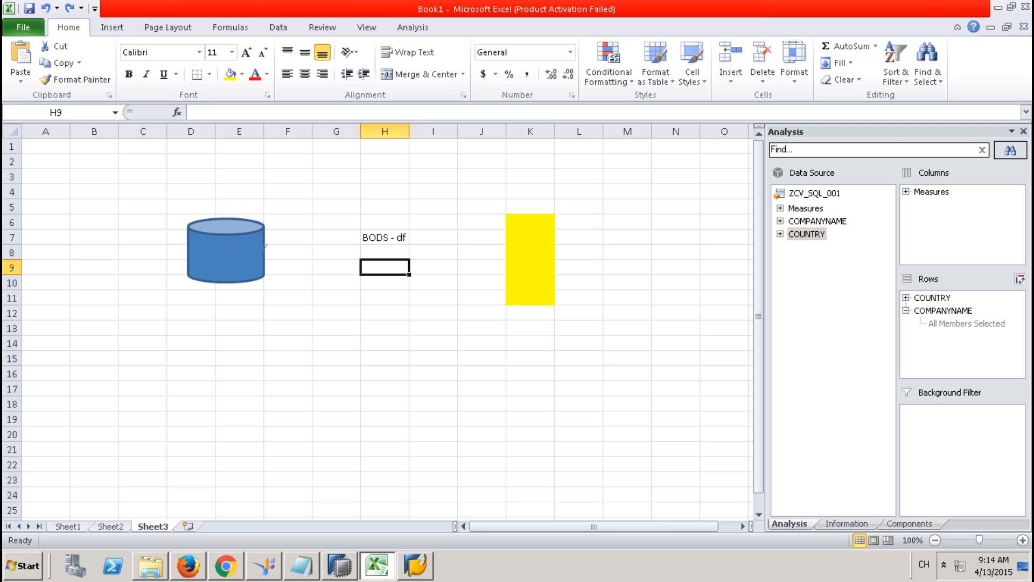
click(517, 251)
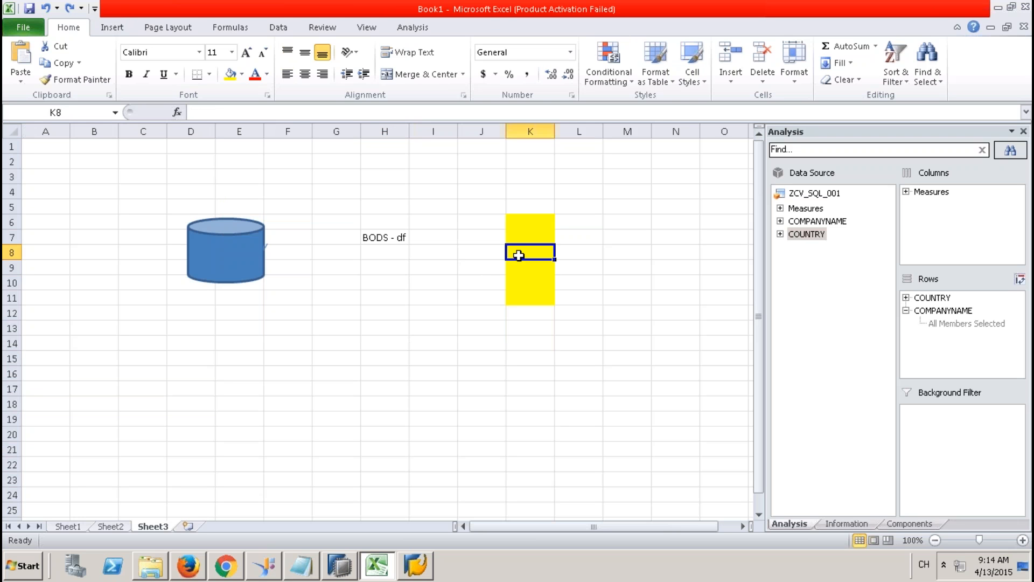
click(216, 251)
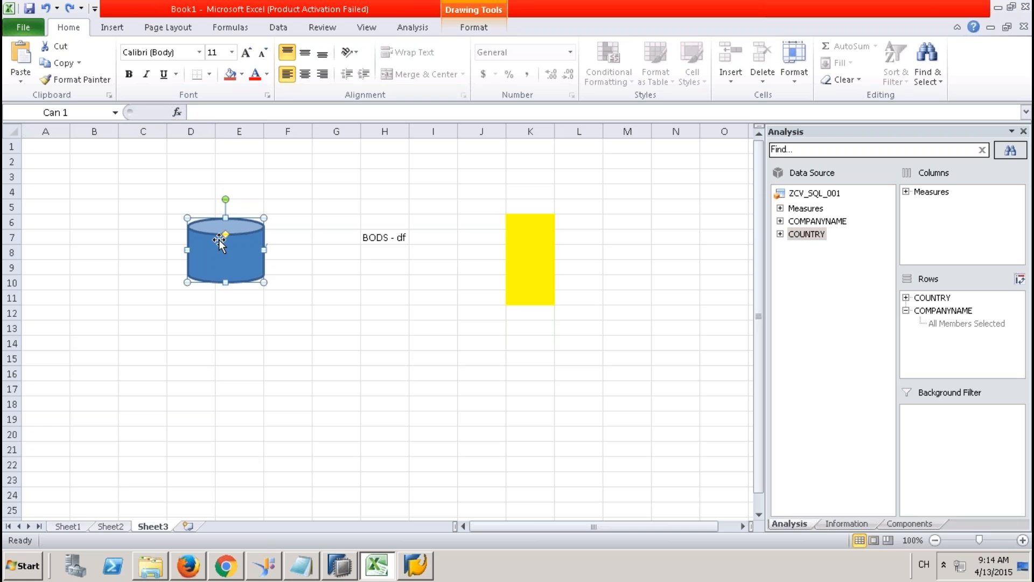
Step: Add the label bw in D3, then select cells H7 through H10
click(207, 177)
text(bw)
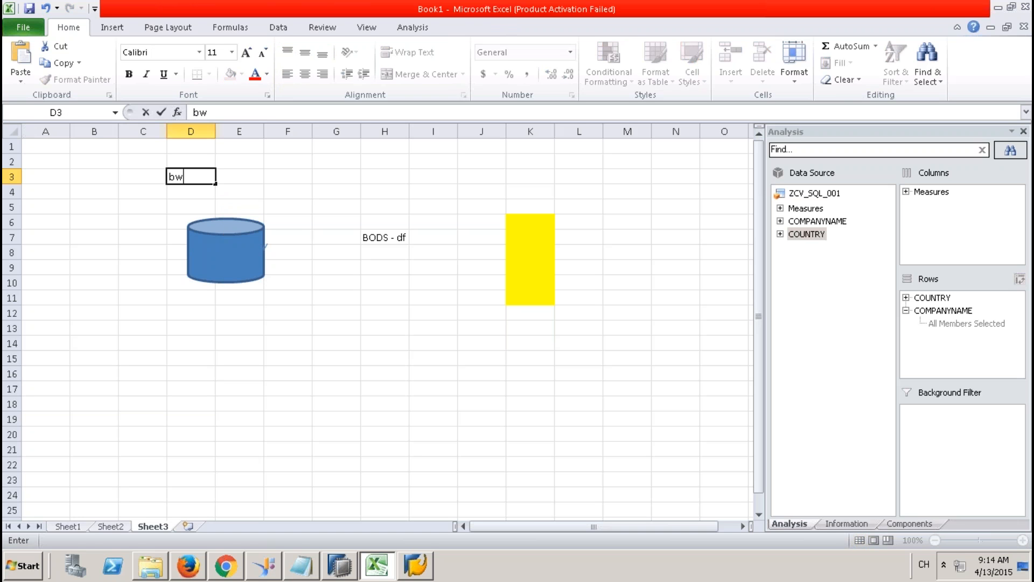
click(318, 237)
click(195, 180)
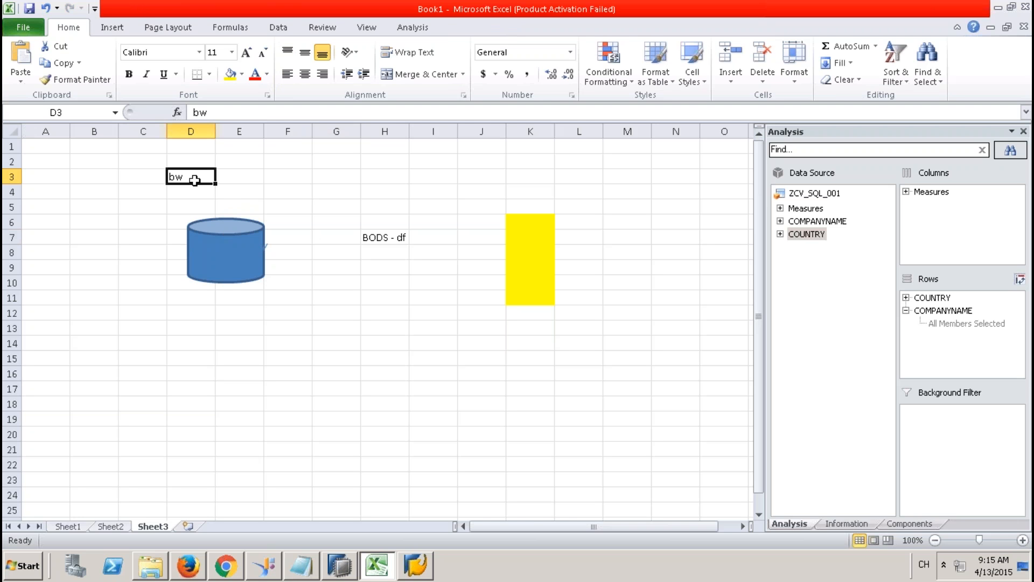
click(252, 232)
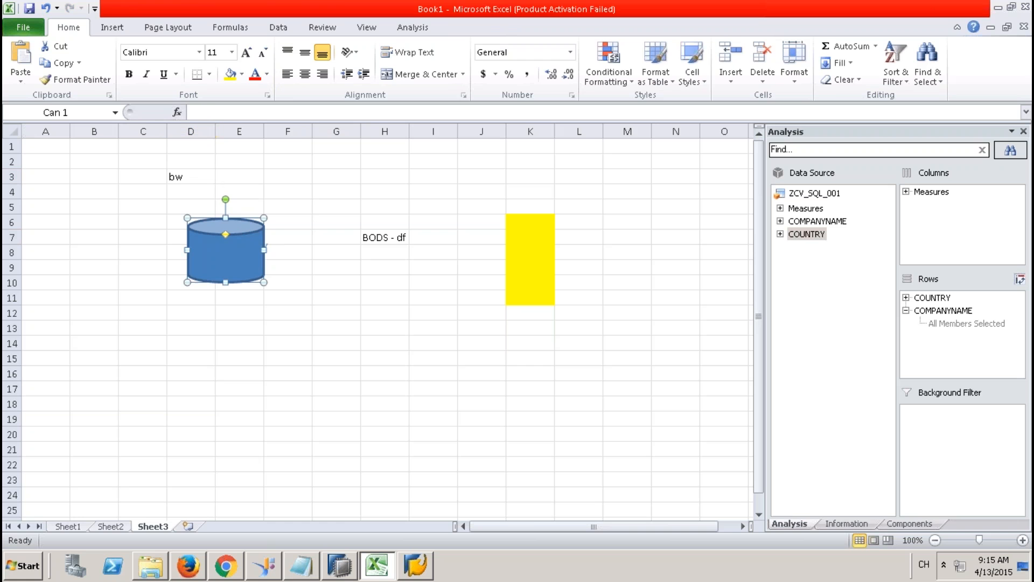
click(383, 236)
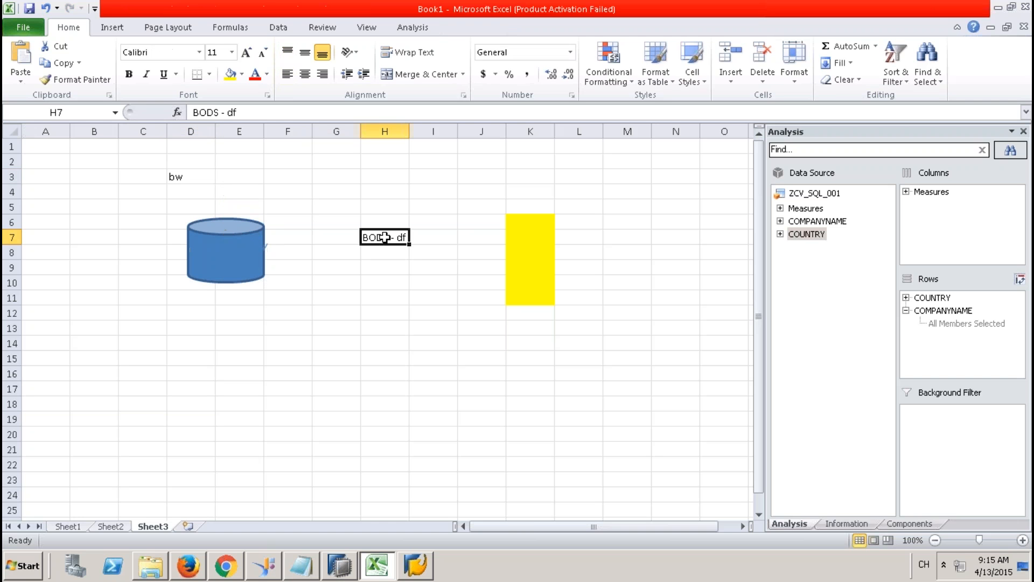
drag(386, 237, 385, 286)
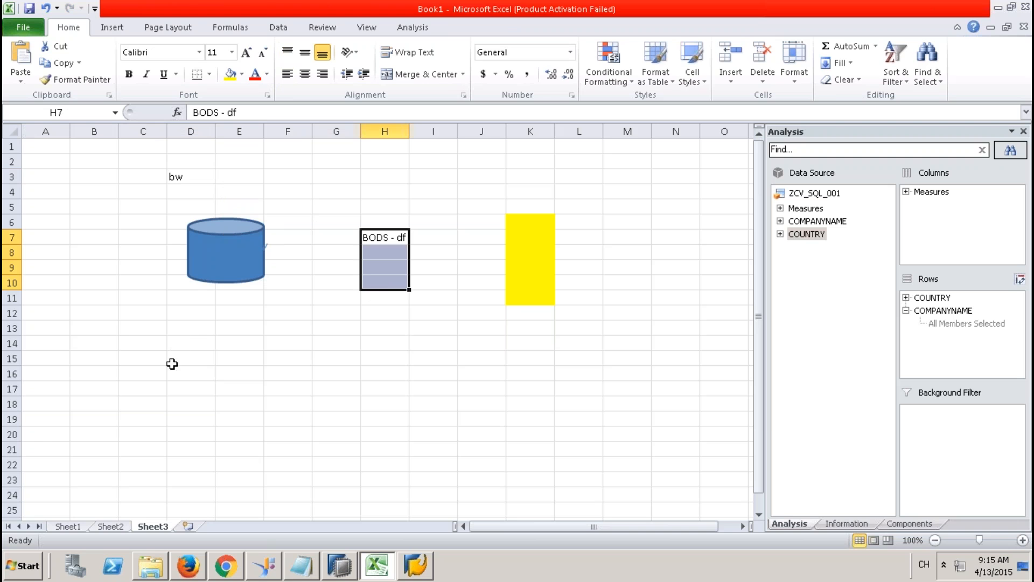
Step: Type slt in C17 and pc in F2 above the cylinder
click(125, 386)
text(slt)
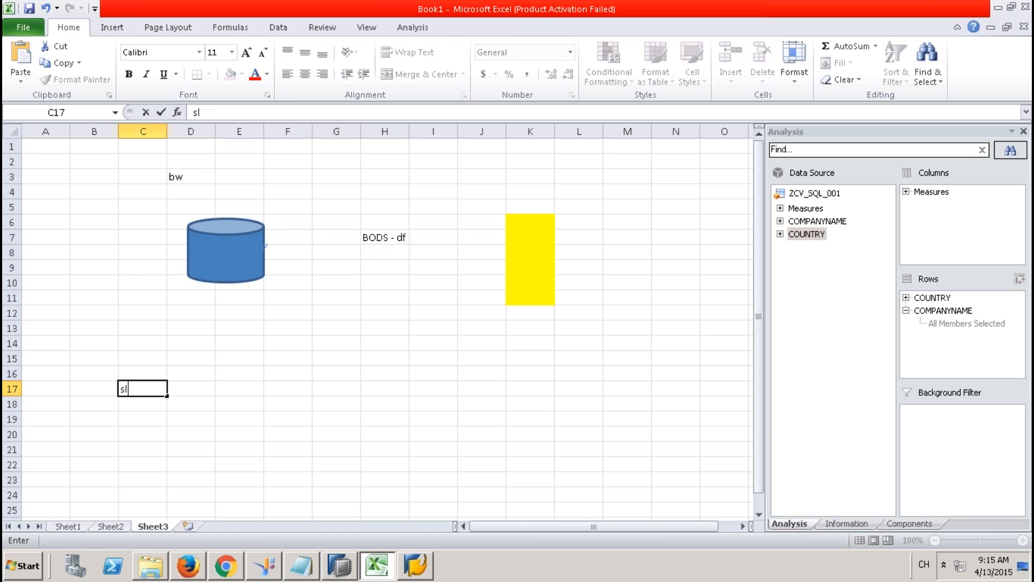
click(143, 431)
click(144, 390)
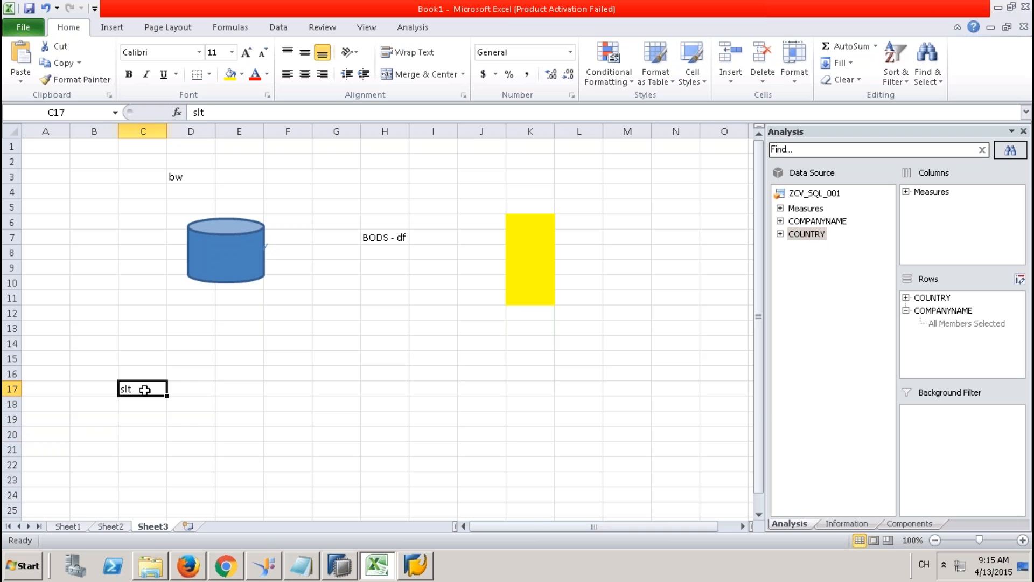
click(185, 177)
click(235, 241)
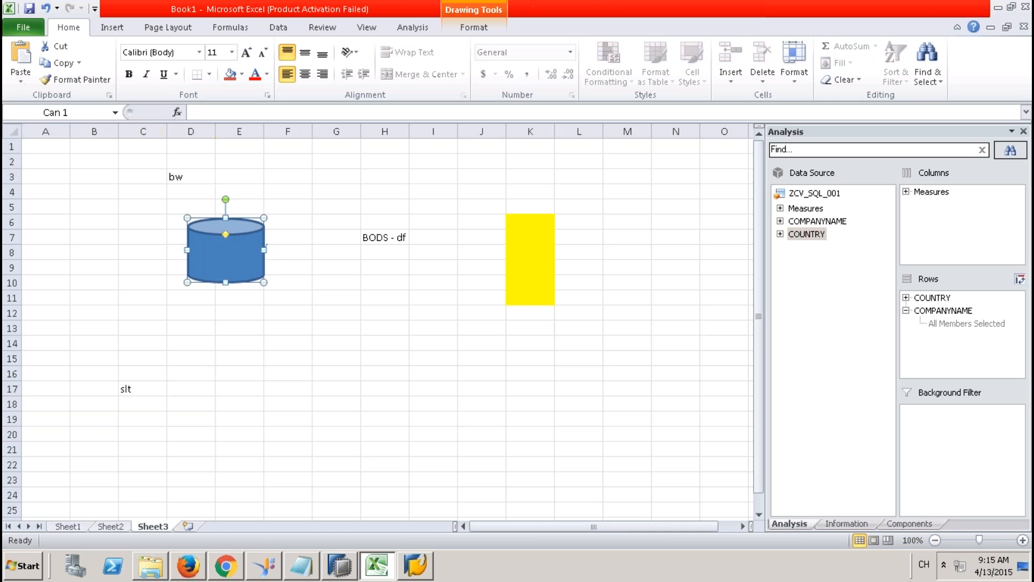
click(214, 176)
drag(266, 161, 260, 165)
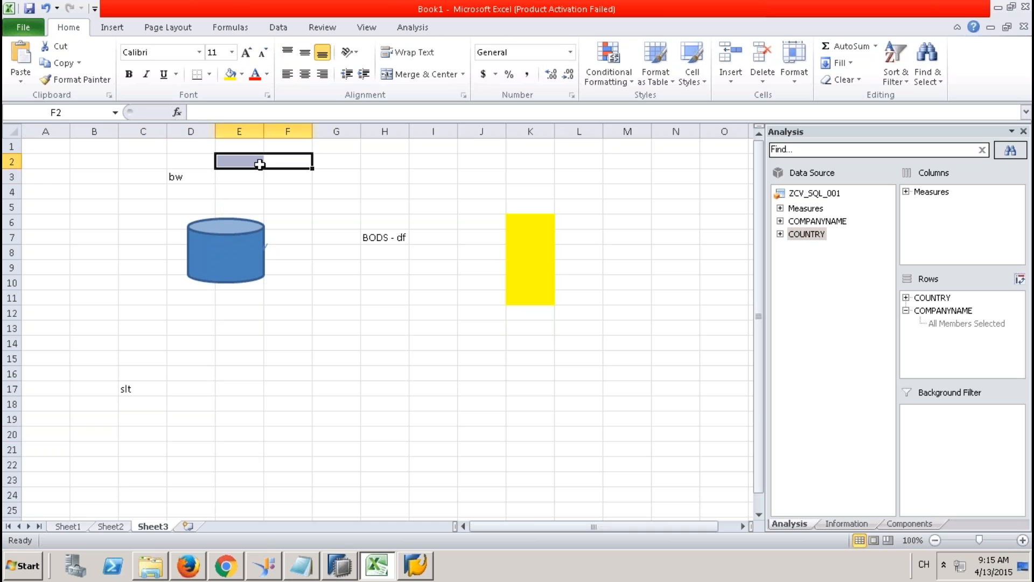
text(pc)
click(270, 162)
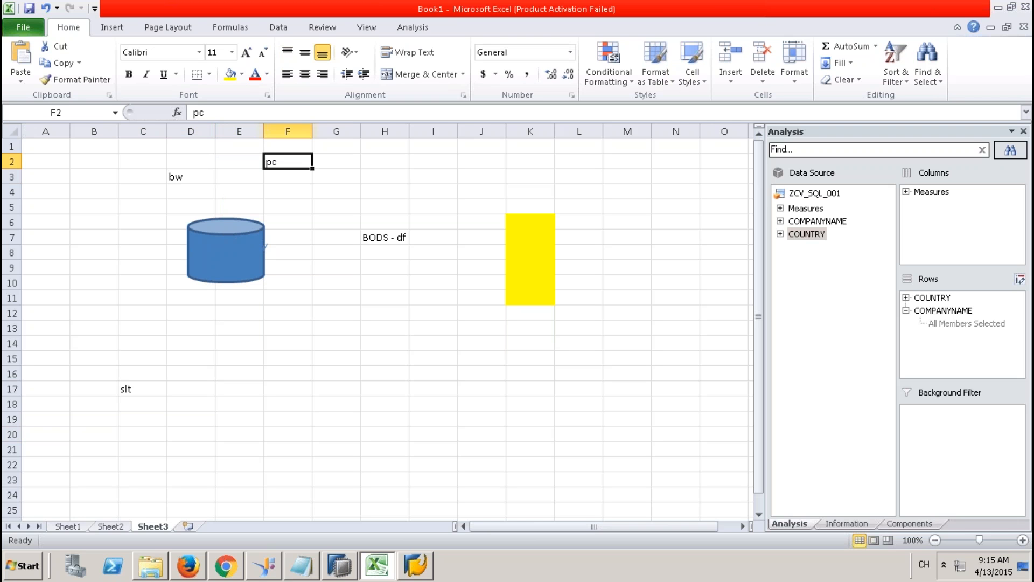
mouse_move(561, 3)
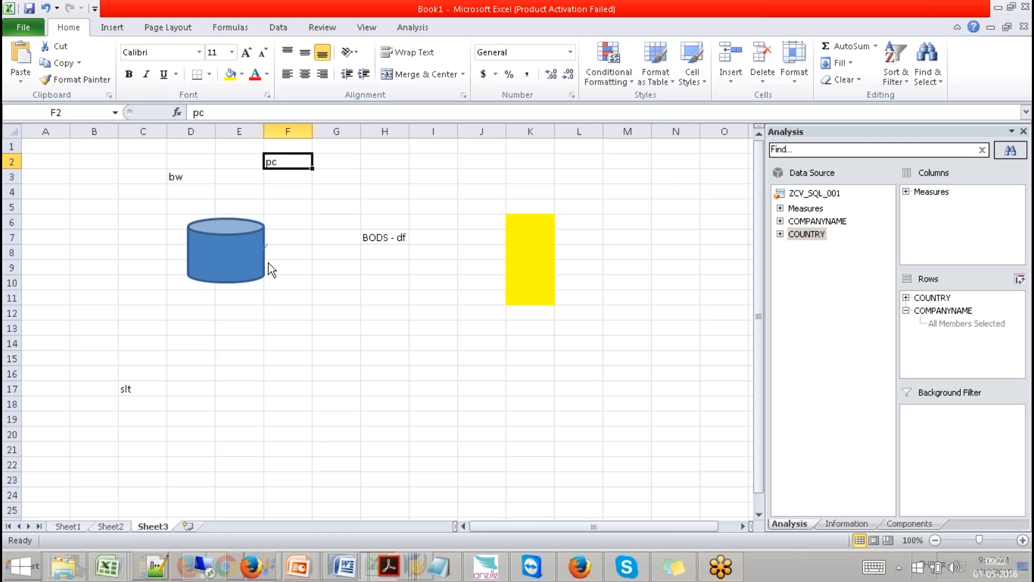
Step: Enter bw in E14 and oracle in E15
click(279, 308)
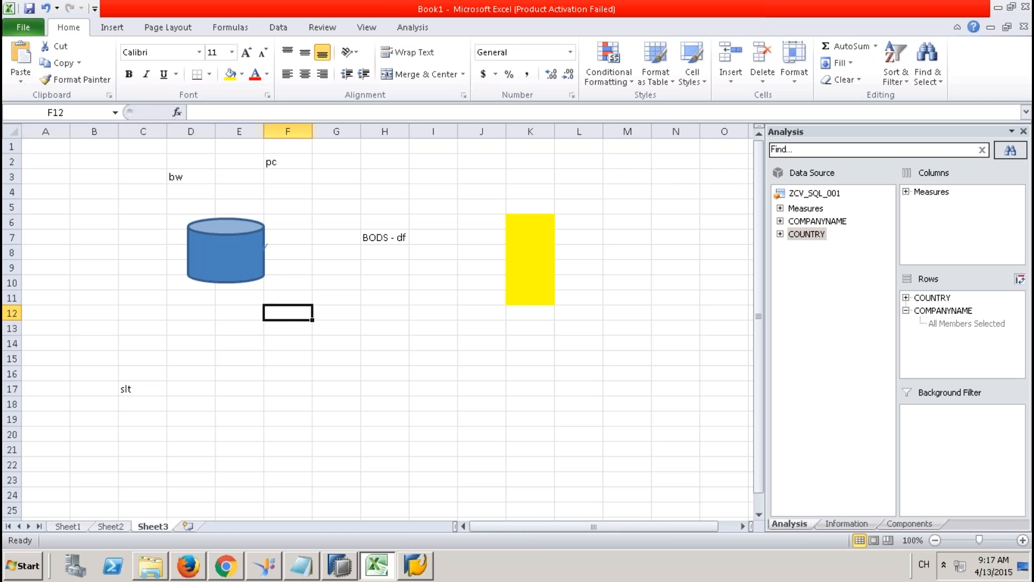
click(233, 342)
text(bw)
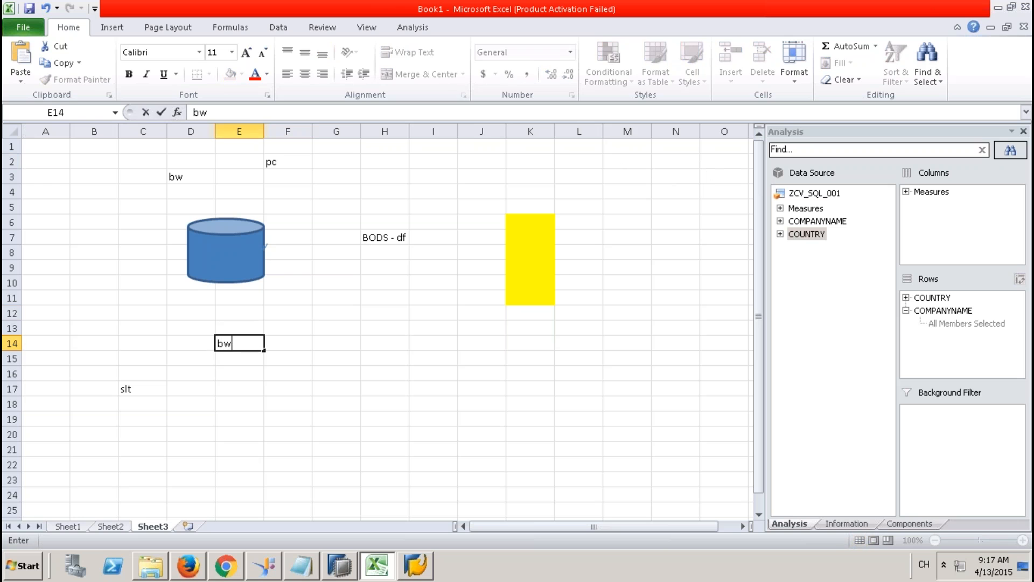
key(Return)
text(or)
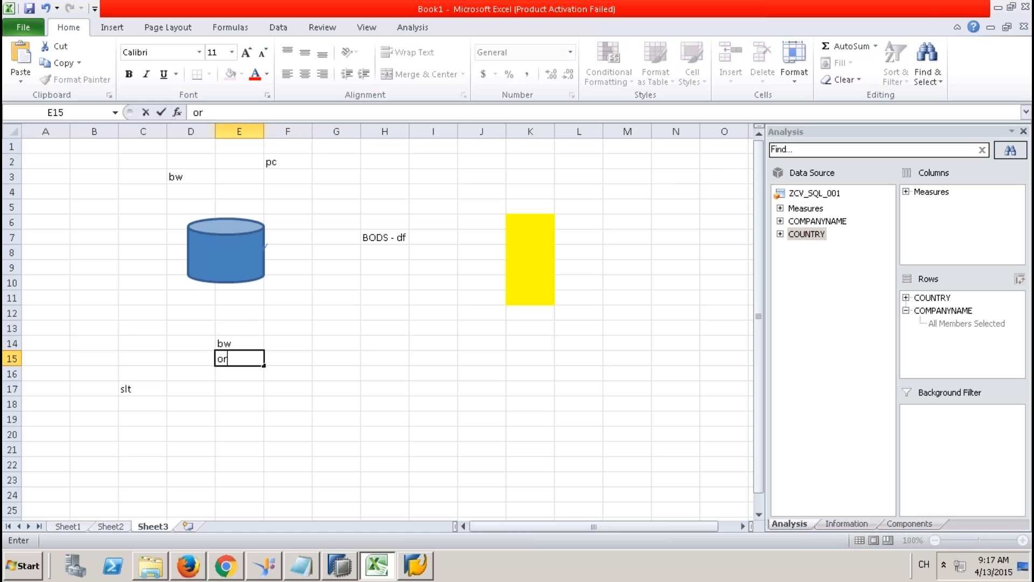
text(acle)
key(Tab)
key(Tab)
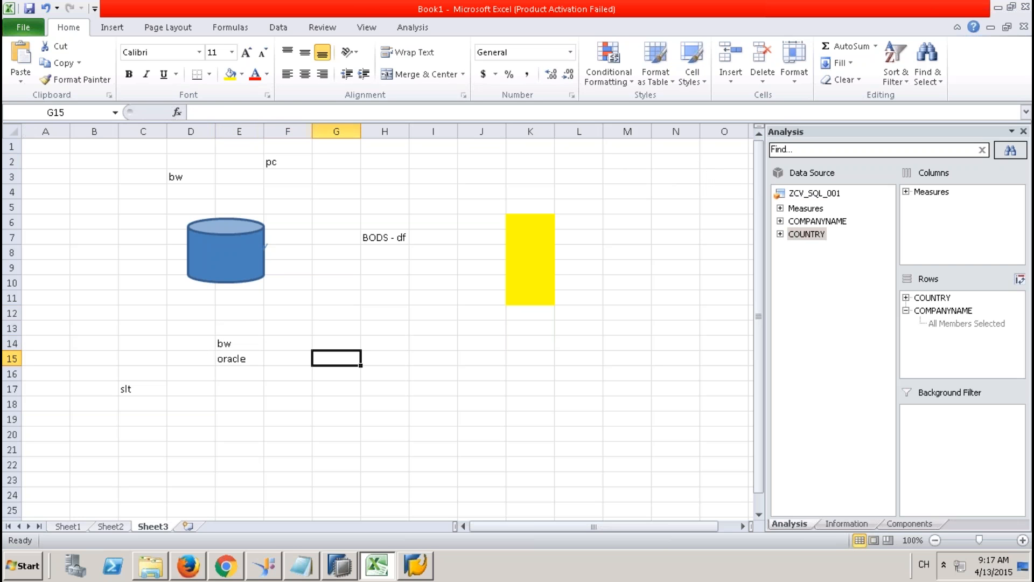
Step: Enter bw in G14 and hana in G15, then select the pair
click(335, 343)
text(bw)
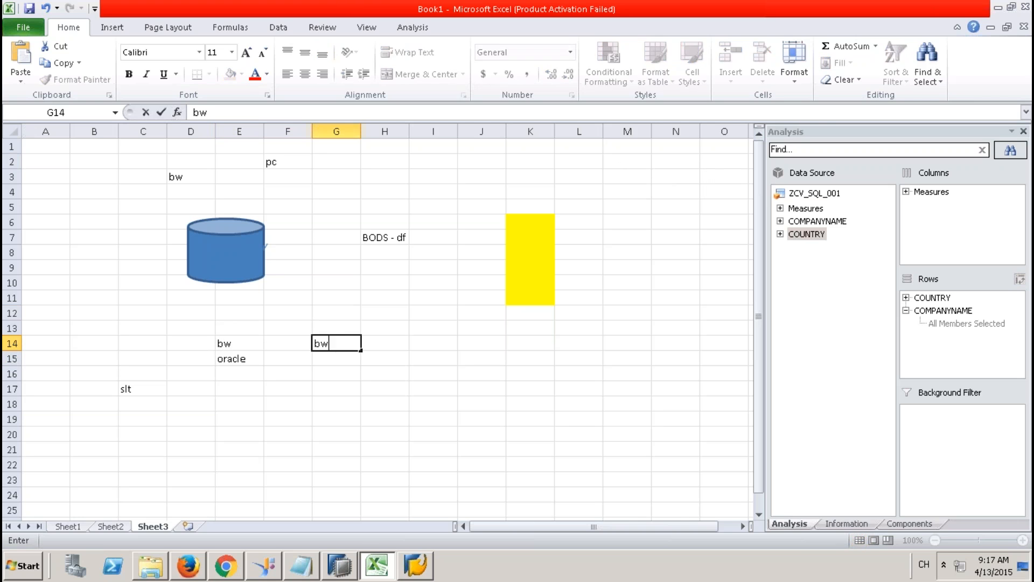
key(Return)
text(hana)
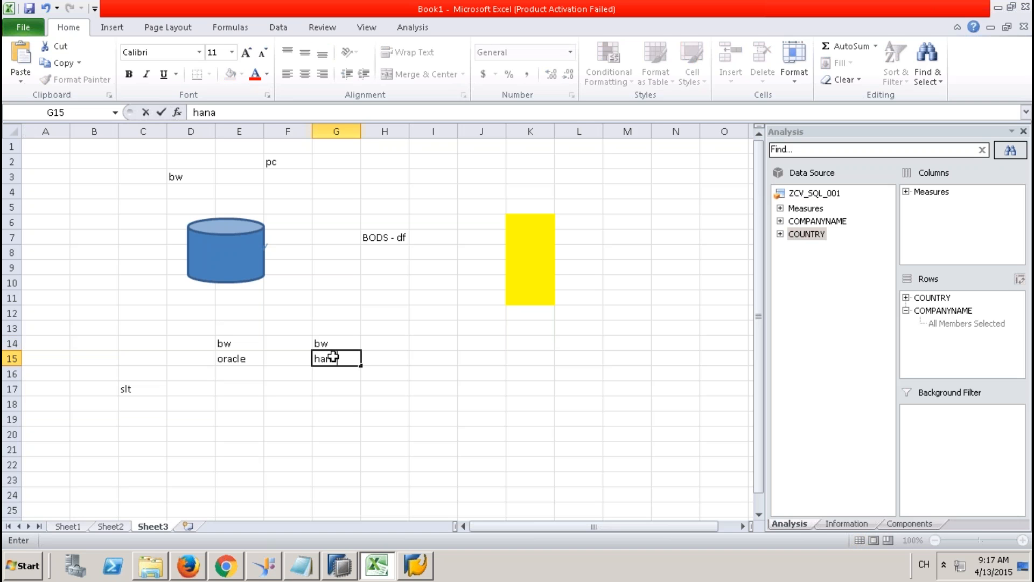
key(Return)
drag(337, 342, 336, 359)
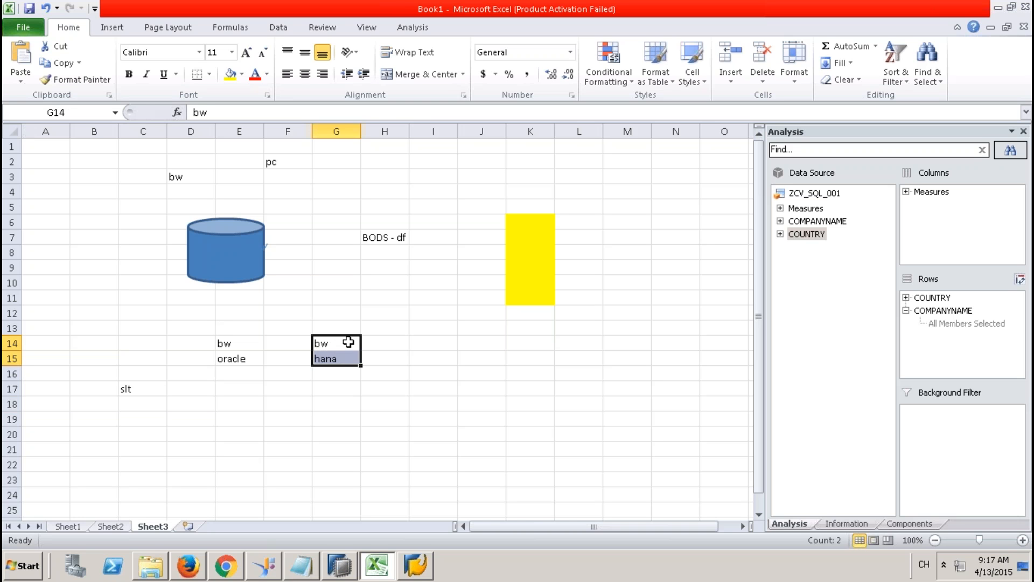
drag(346, 341, 346, 357)
click(250, 359)
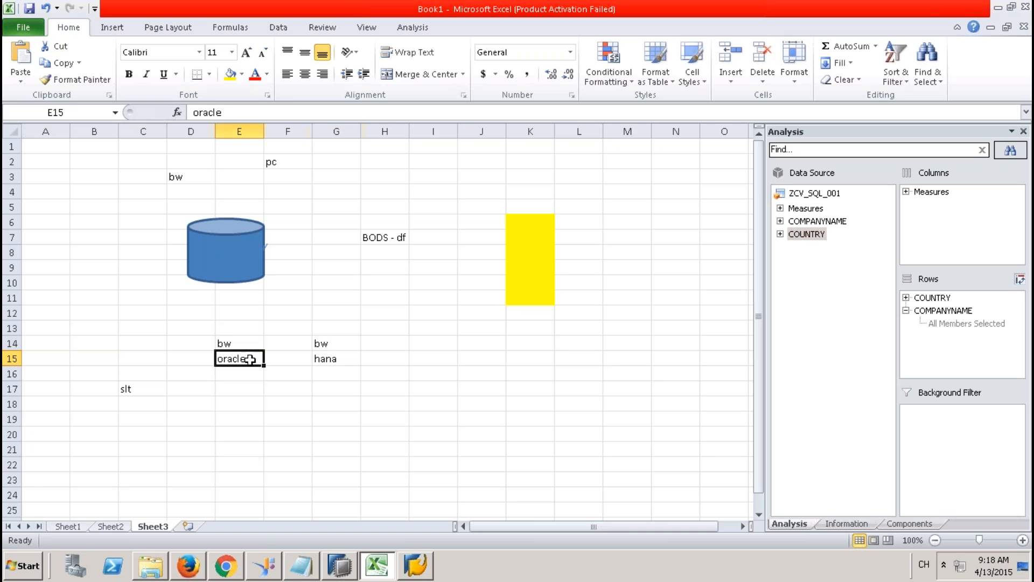
click(333, 357)
click(341, 345)
drag(340, 346, 342, 358)
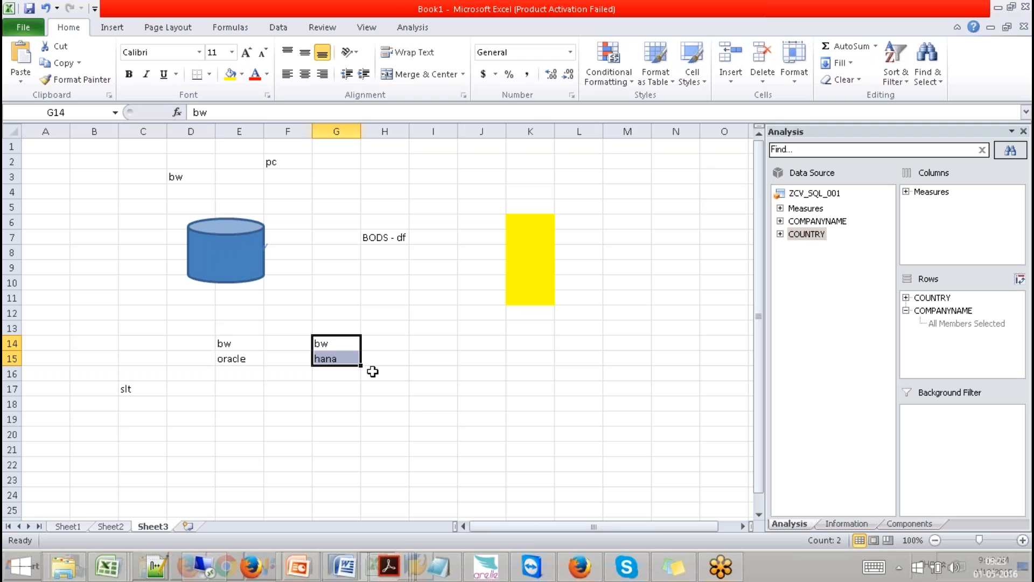
click(283, 441)
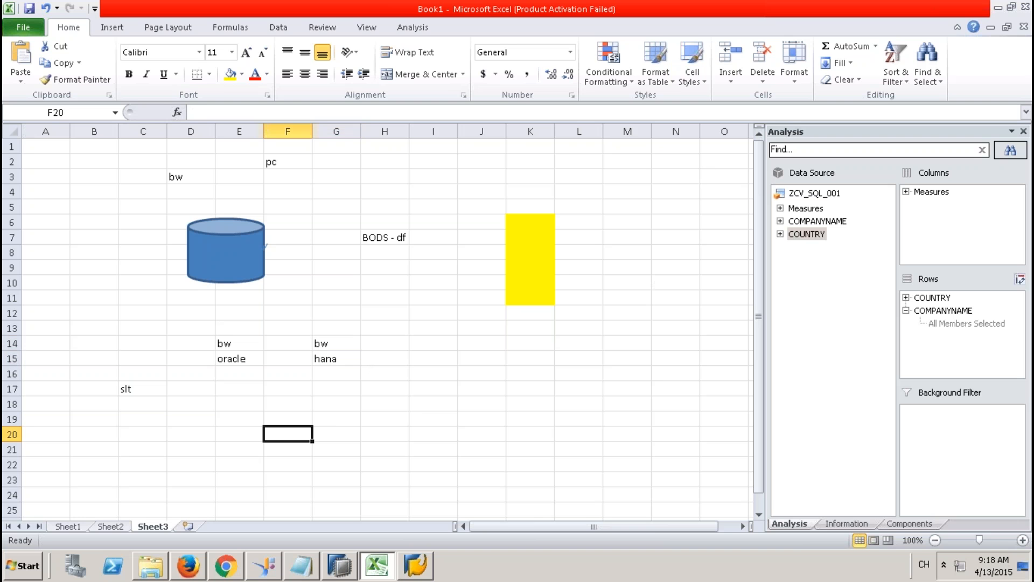
Step: Type BW in H17, ORACLE in H18, and ECC in K19
click(428, 421)
click(390, 394)
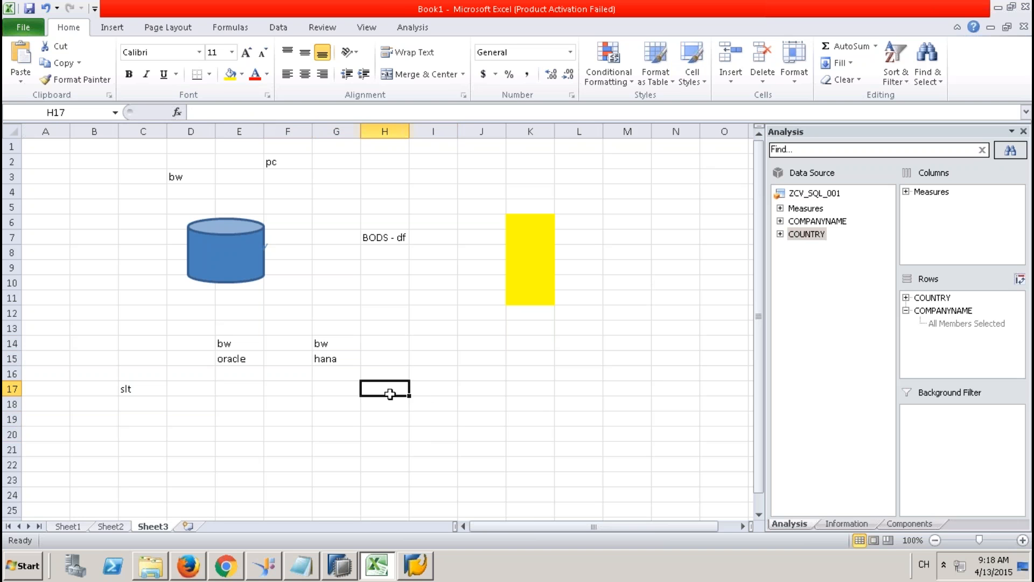
text(BW)
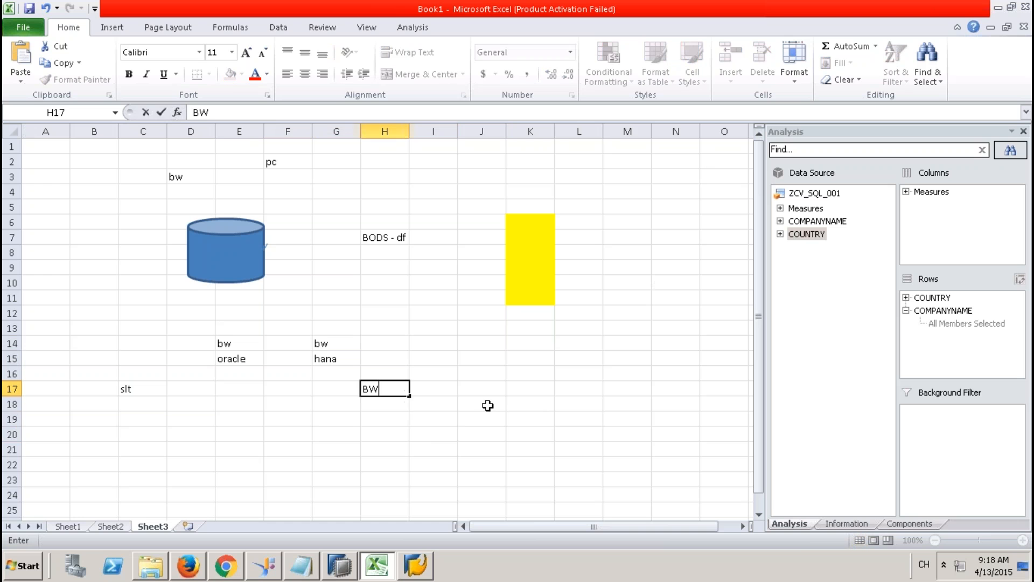
click(488, 405)
click(388, 404)
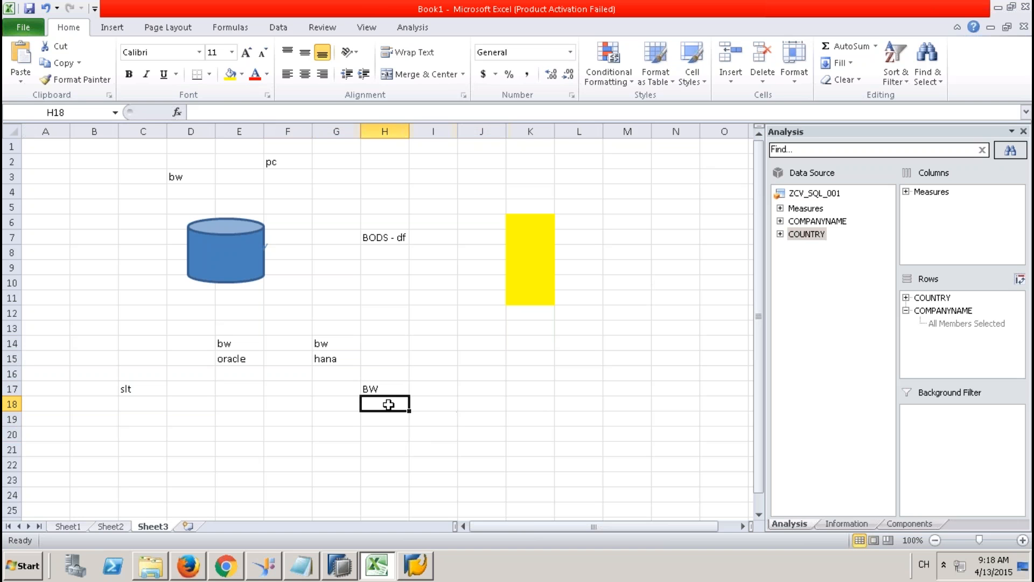
text(ORACLE)
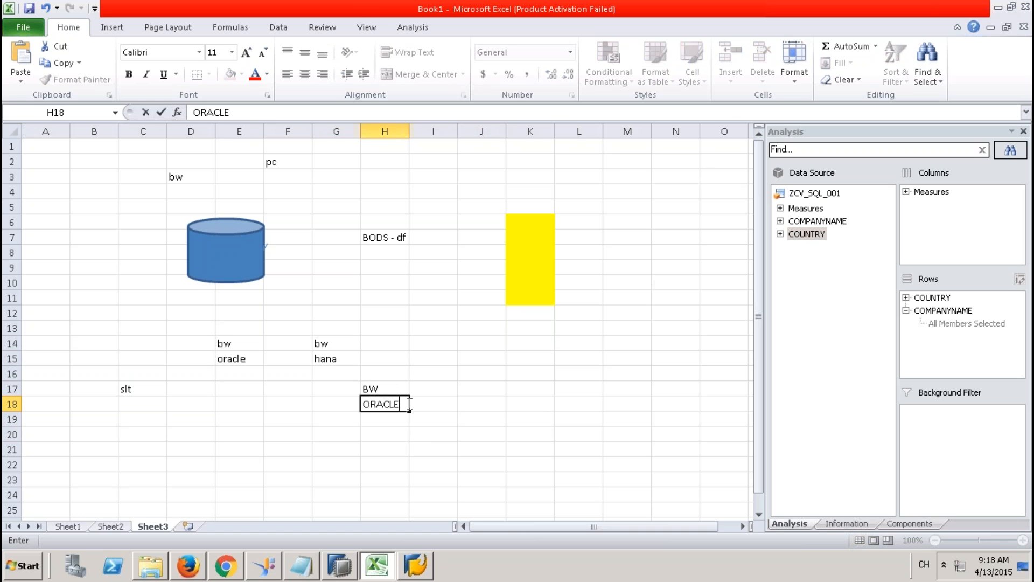
click(541, 417)
text(ECC)
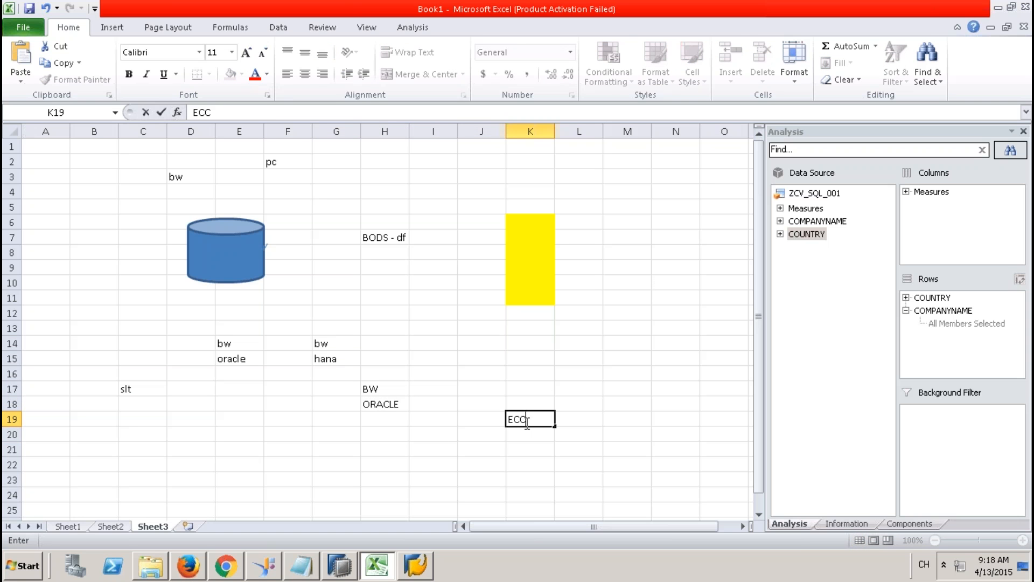
click(383, 461)
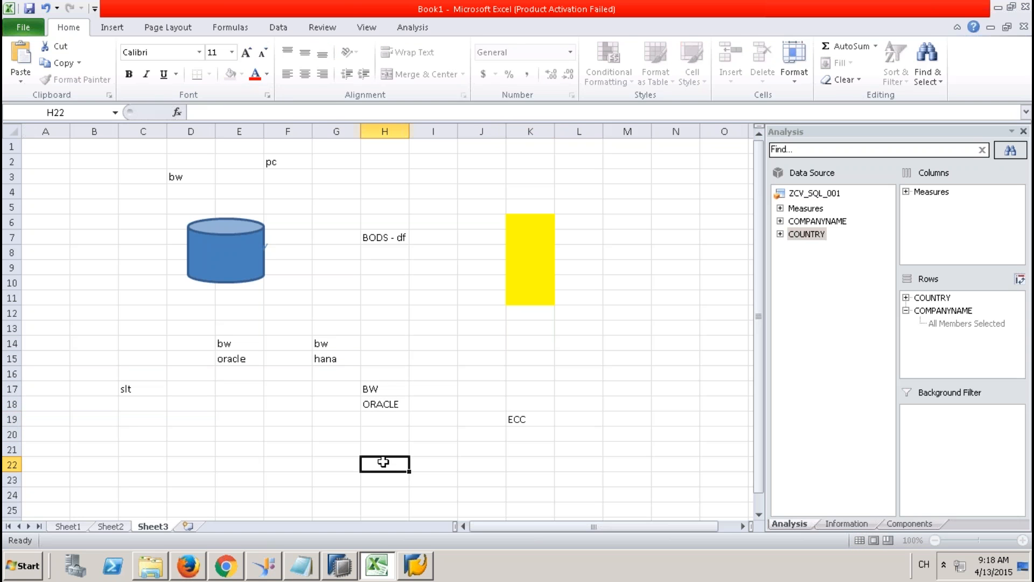
Step: Put a thick box border around BW/ORACLE in H17:H18
drag(387, 389, 392, 403)
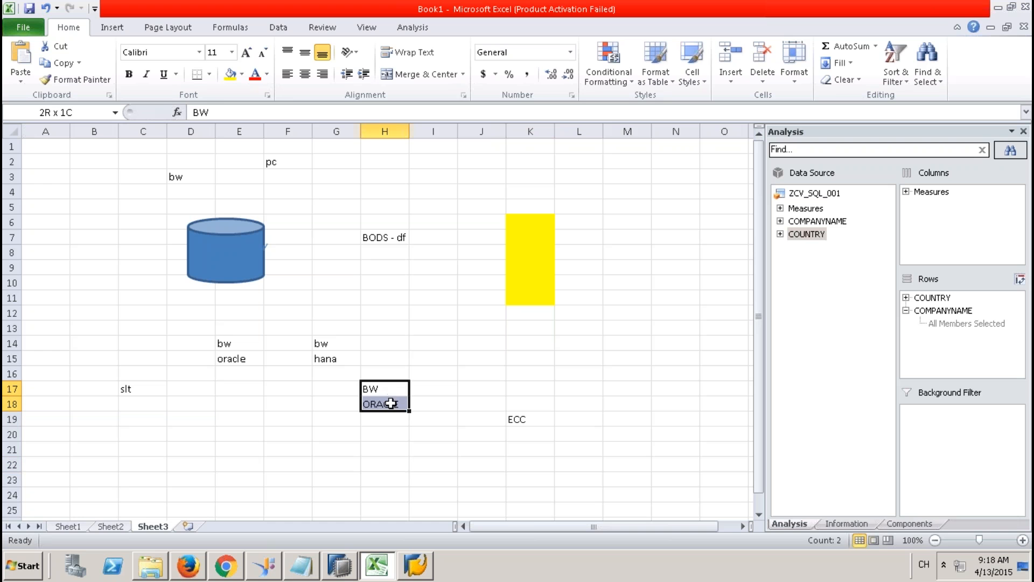
click(209, 74)
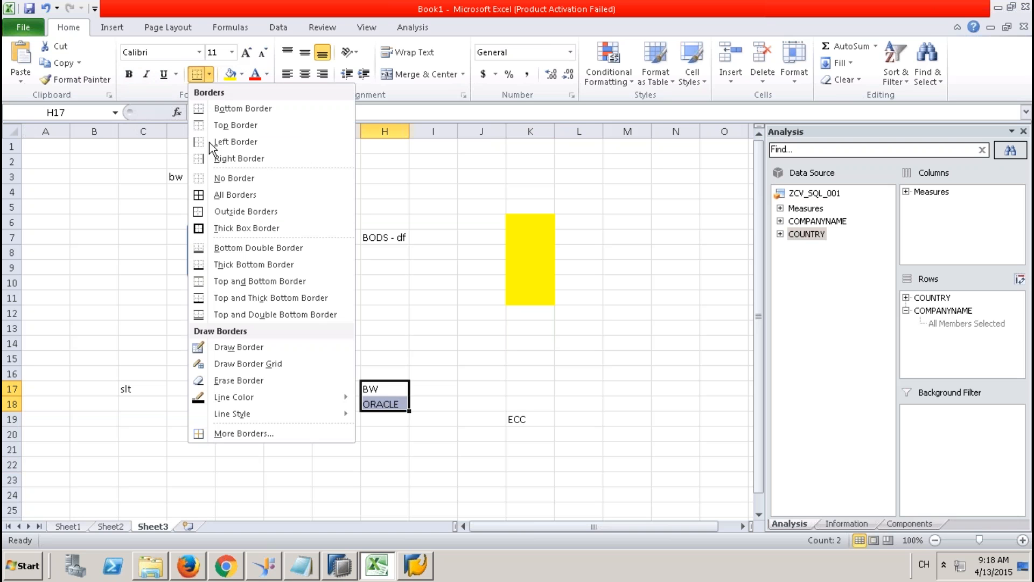
click(231, 225)
Step: Type HANA in H22 and give it a border
click(383, 465)
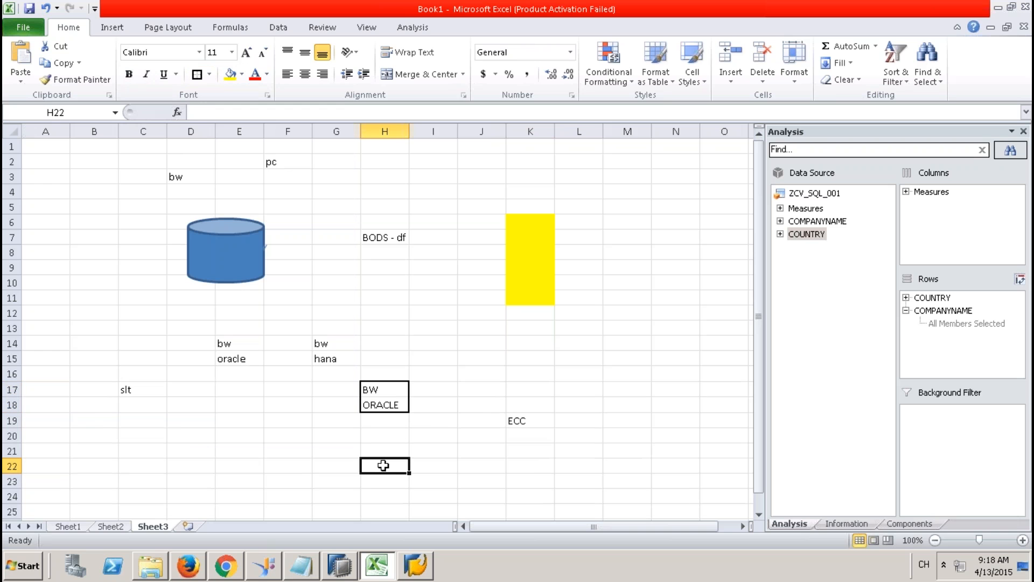
text(HANA)
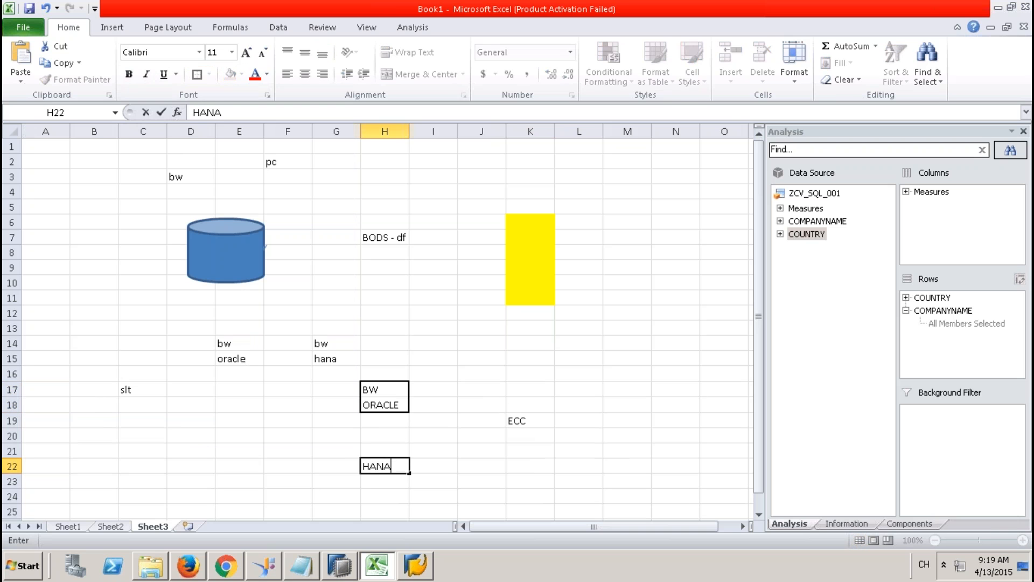
click(426, 466)
drag(387, 392, 393, 403)
click(394, 465)
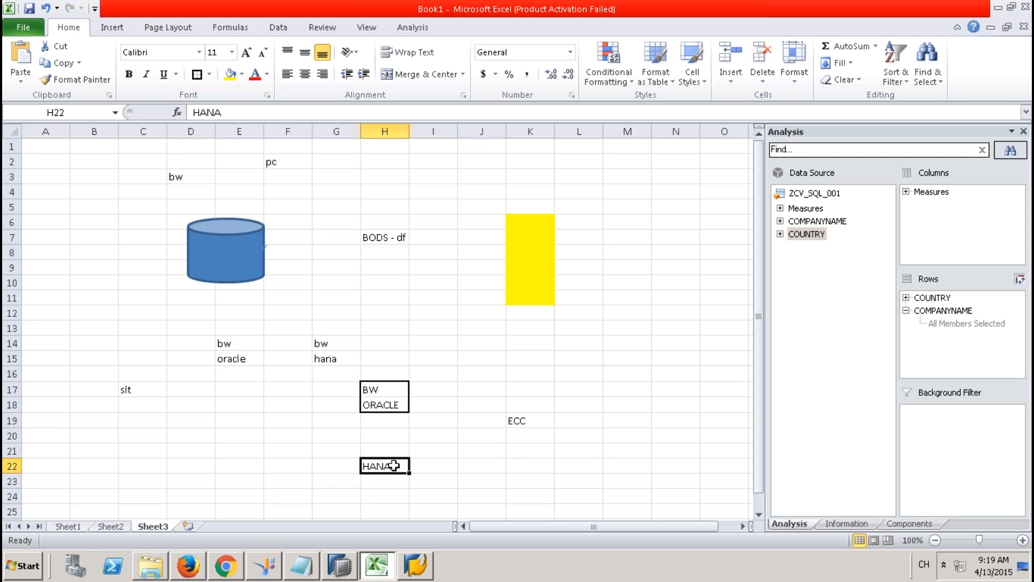
click(195, 76)
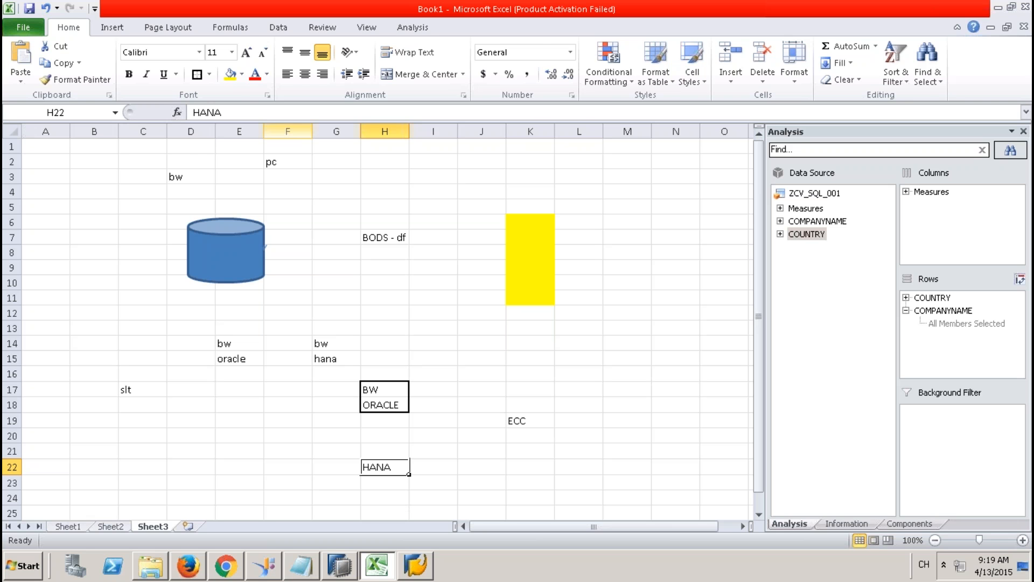
Step: Draw arrows from ECC in K19 to the BW/ORACLE box (H17:H18) and the HANA box (H22)
click(112, 27)
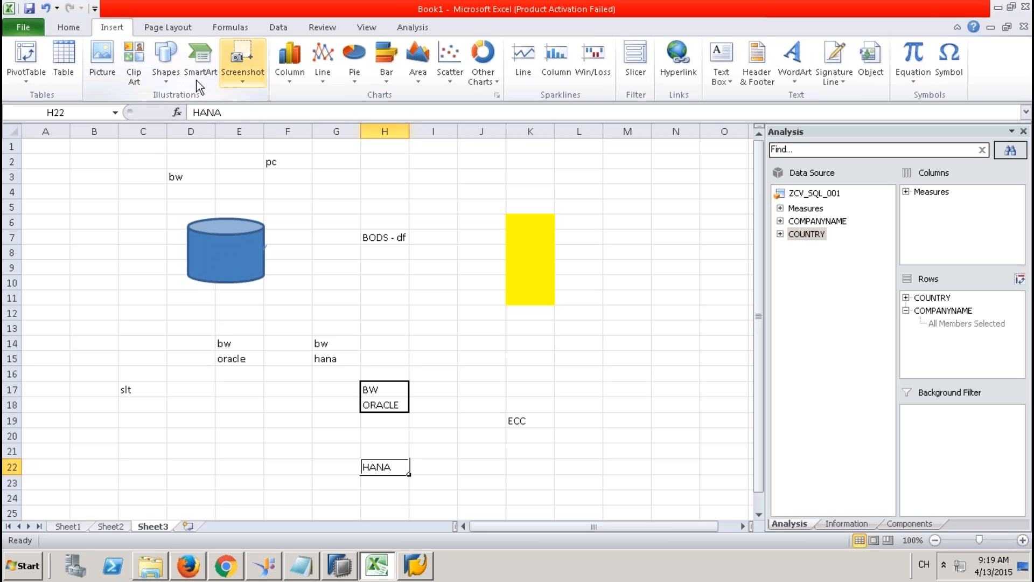
click(173, 80)
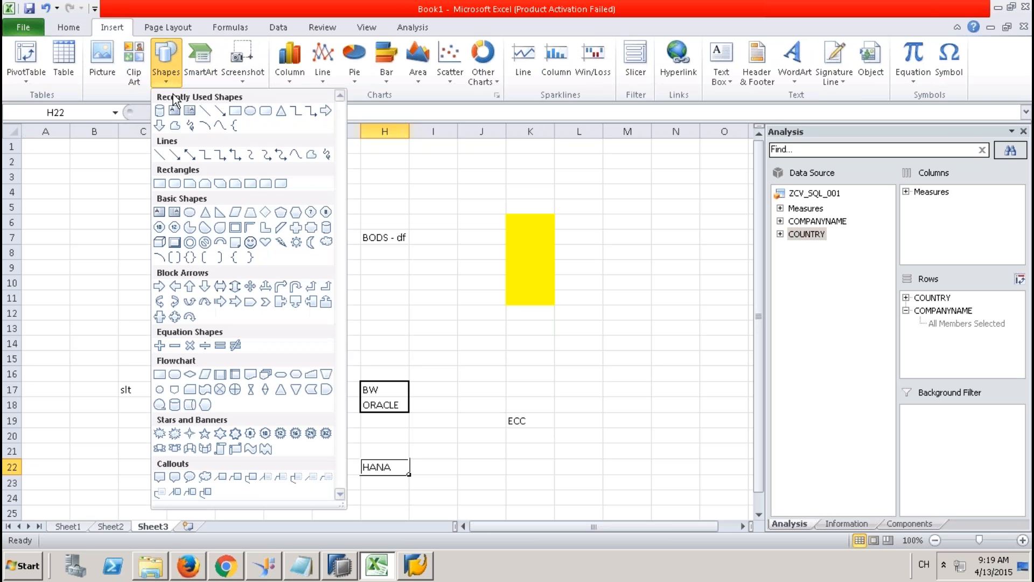
click(218, 110)
drag(506, 419, 409, 390)
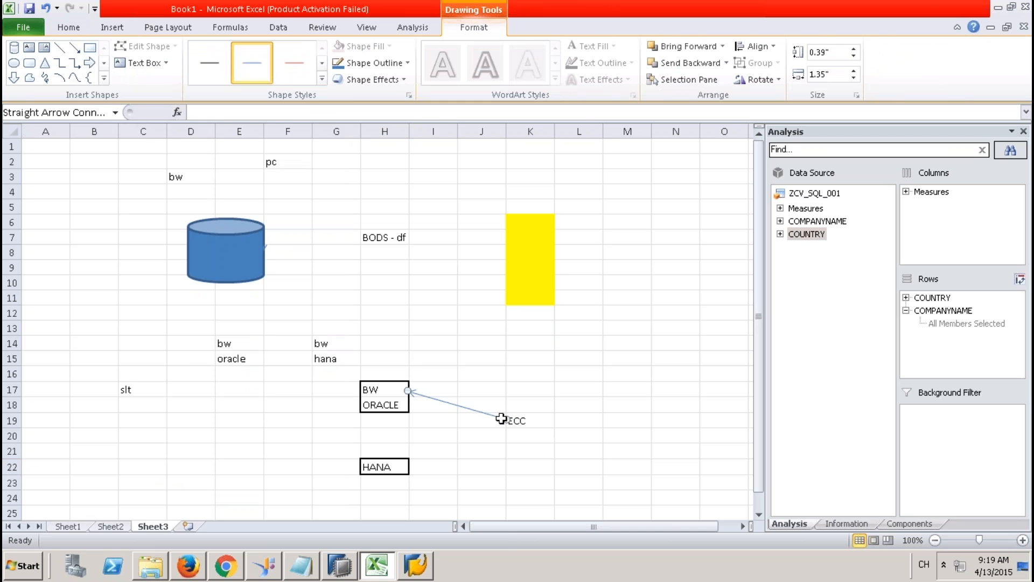
click(75, 47)
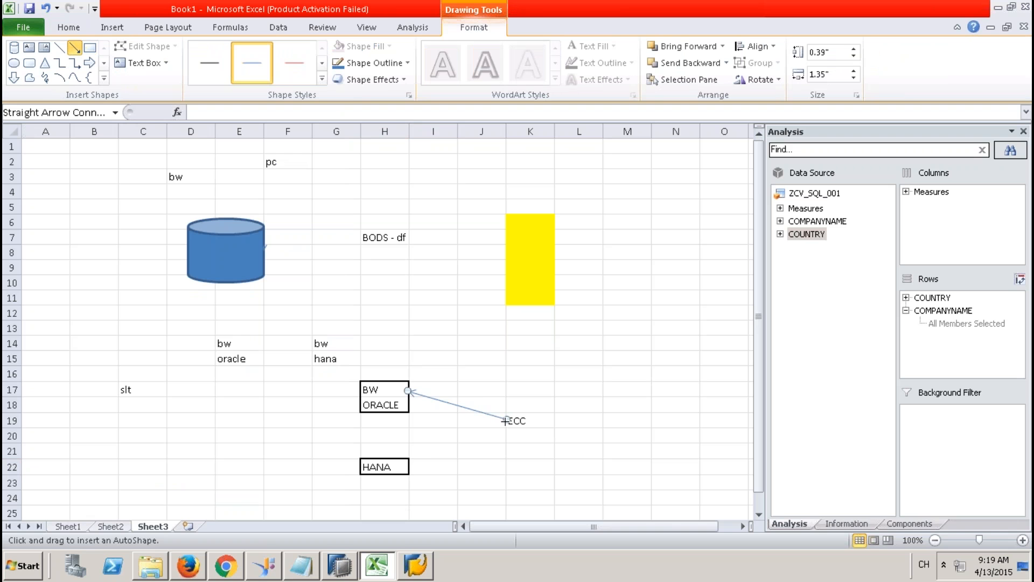
drag(506, 420, 408, 467)
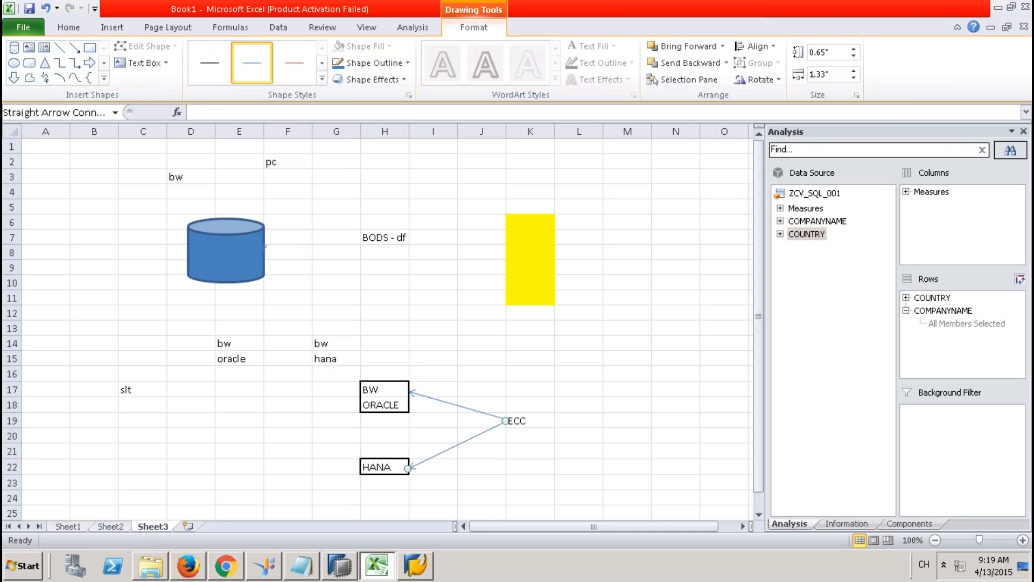
click(399, 464)
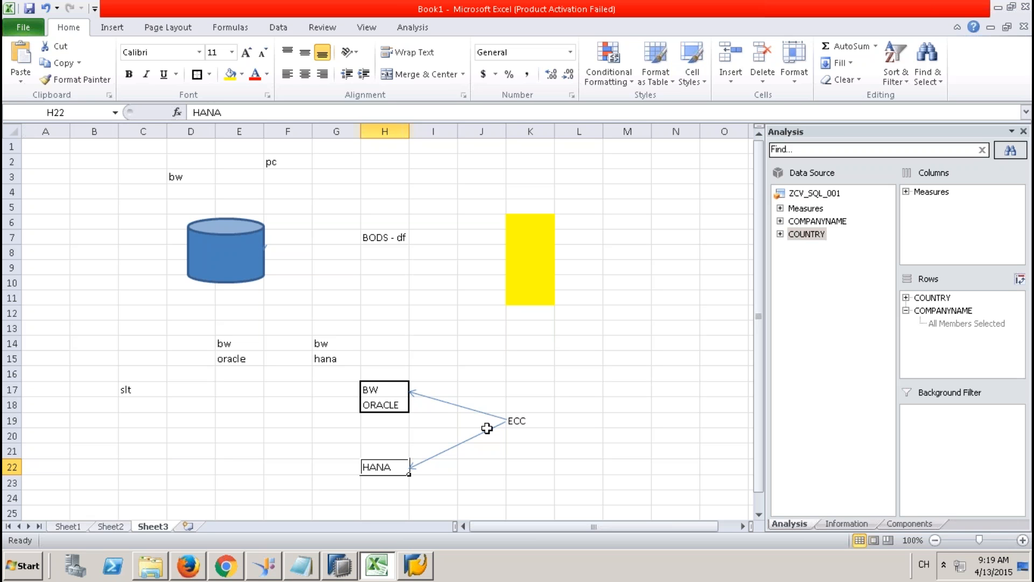
Step: Widen column H by dragging its border so the diagram boxes stretch wider
click(518, 421)
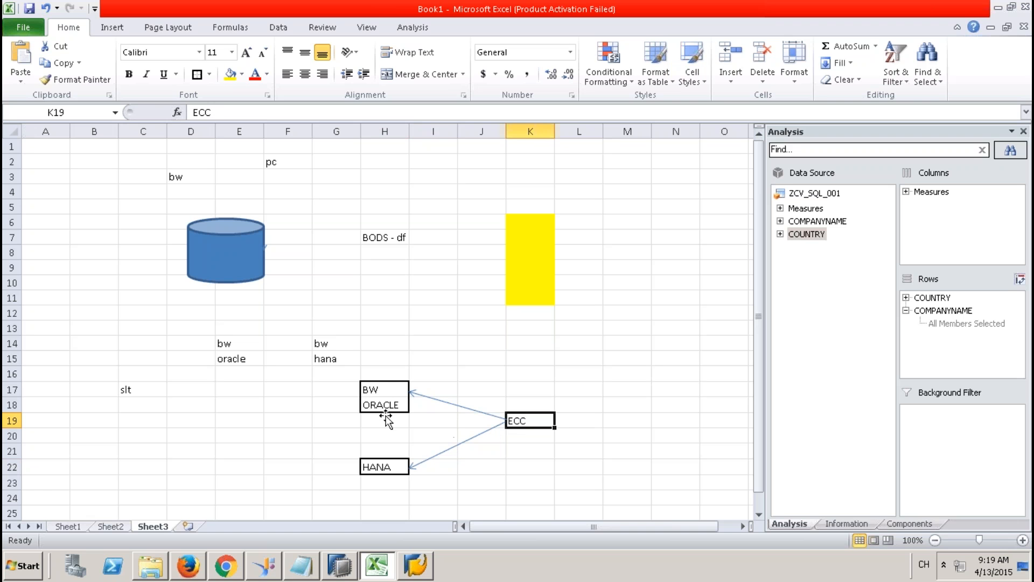
click(401, 391)
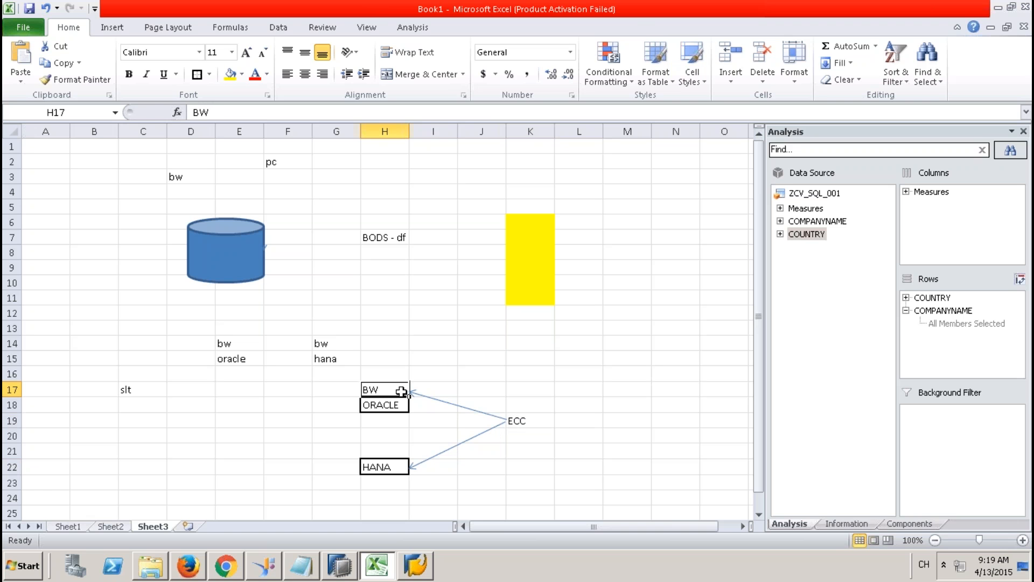
double_click(401, 391)
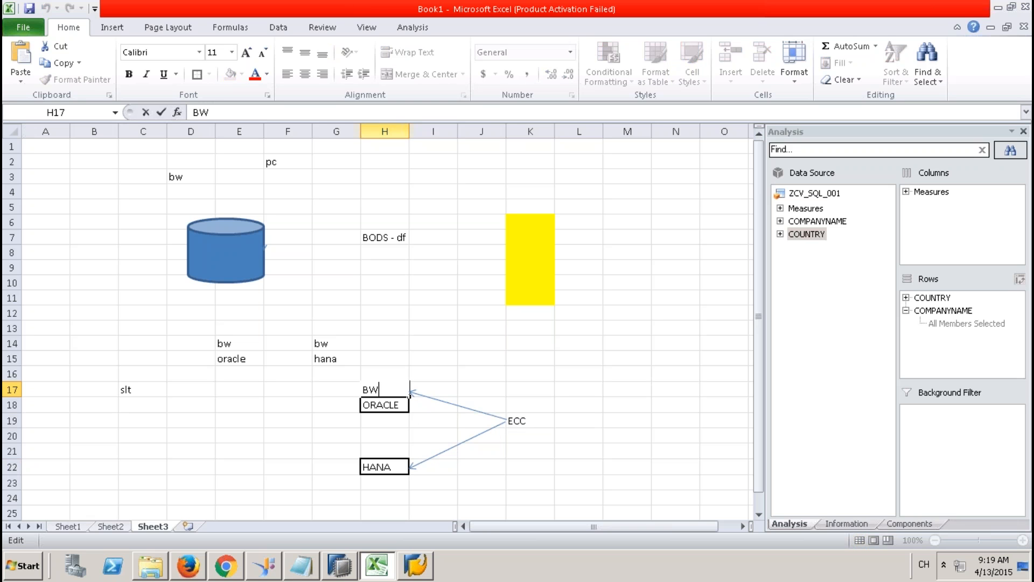
click(415, 131)
drag(409, 131, 534, 157)
click(629, 436)
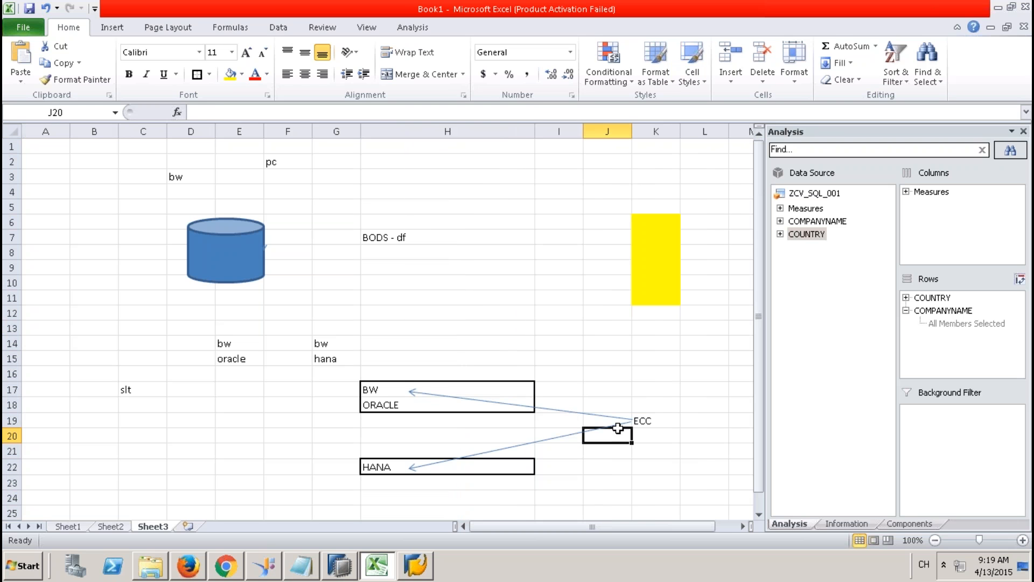
Step: Append [DS] to the H17 label so it reads 'BW [DS]'
click(479, 406)
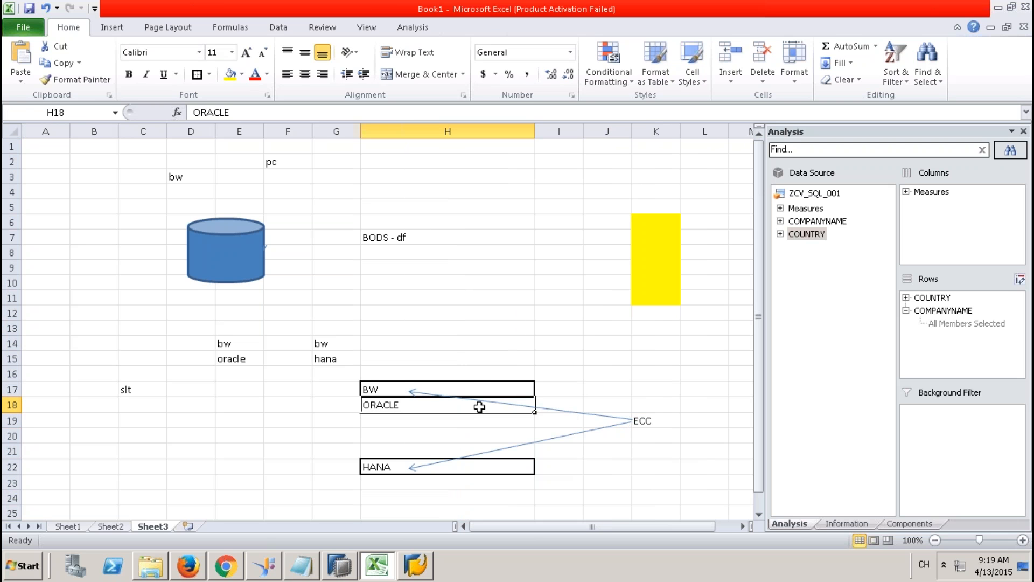
double_click(494, 386)
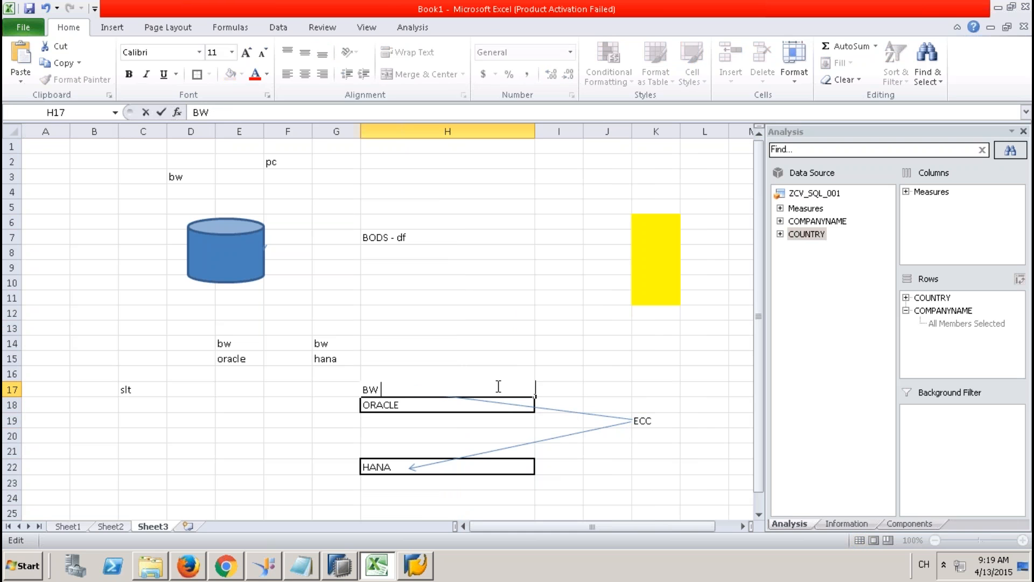
text([DS])
click(336, 435)
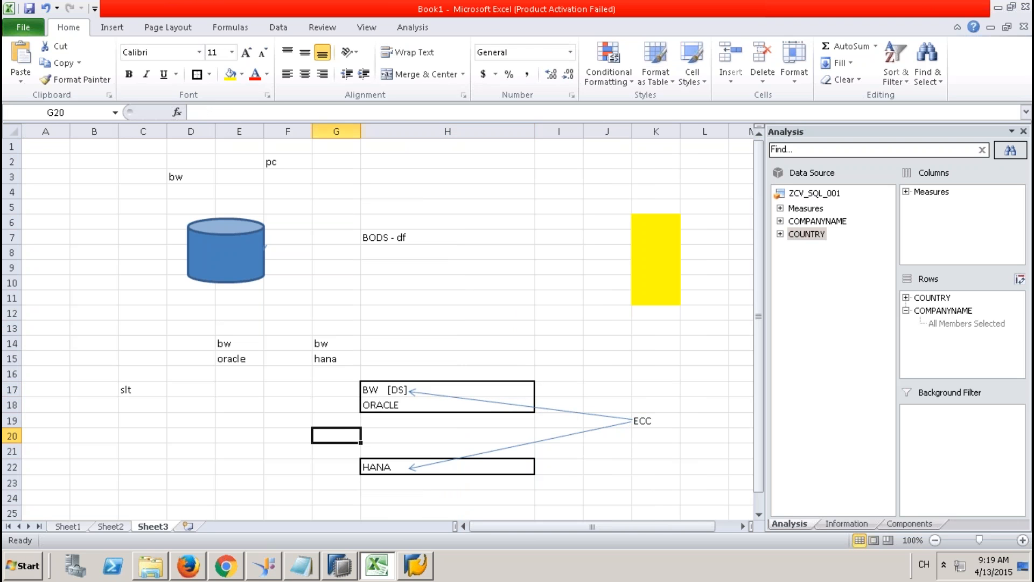
click(395, 393)
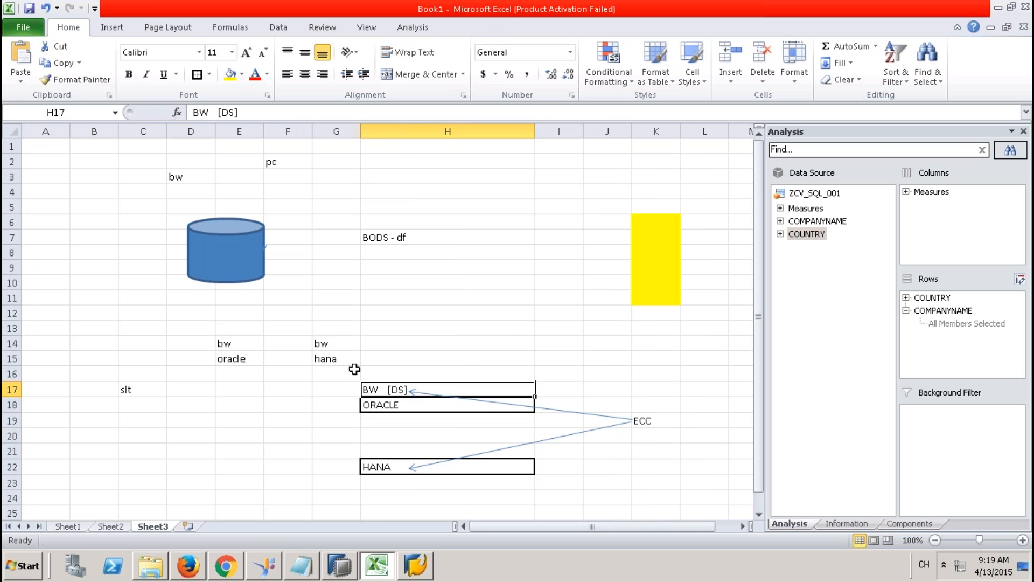
Step: Draw an arrow connector from the BW [DS] box down to the HANA box
click(112, 27)
click(171, 56)
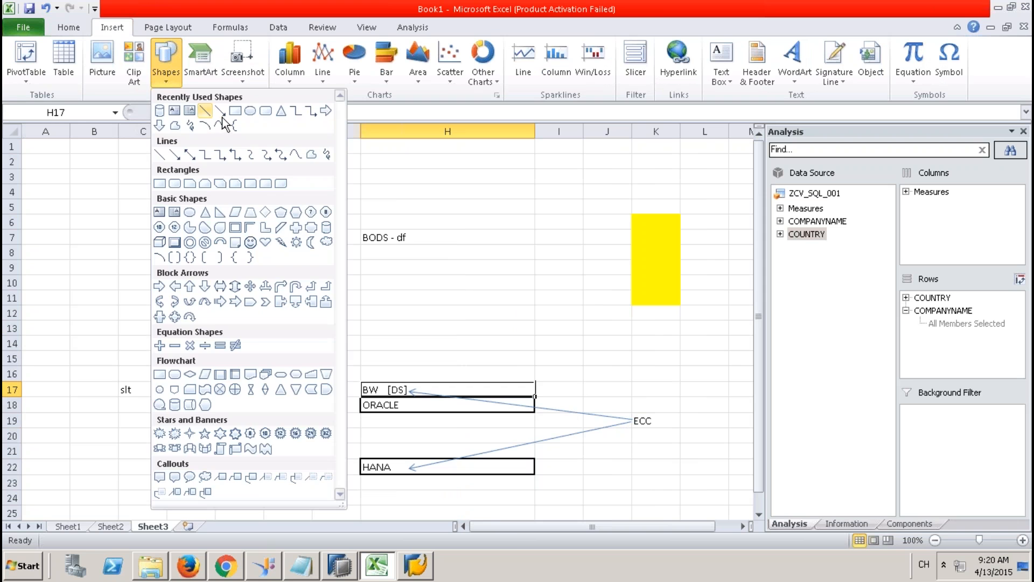
click(222, 113)
mouse_move(402, 396)
mouse_down()
mouse_move(415, 431)
mouse_move(402, 465)
mouse_up()
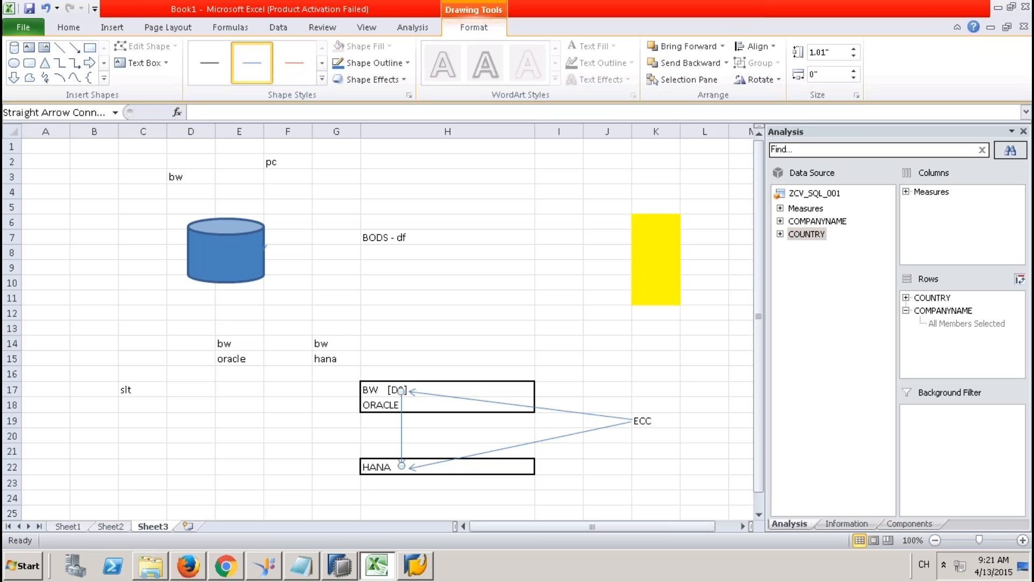
Step: Minimize the remote desktop session to return to PowerPoint
mouse_move(620, 5)
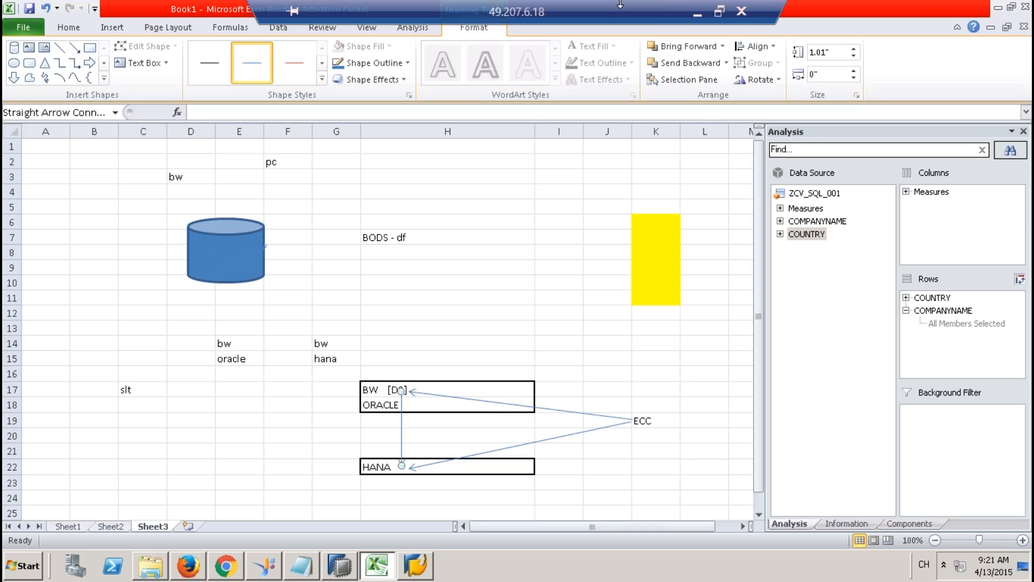
click(715, 12)
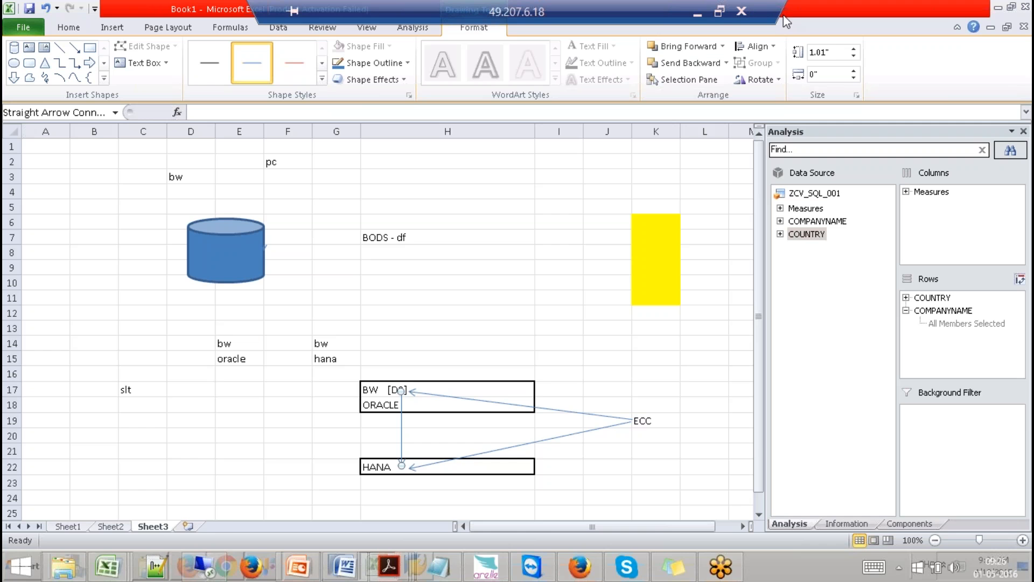
click(695, 13)
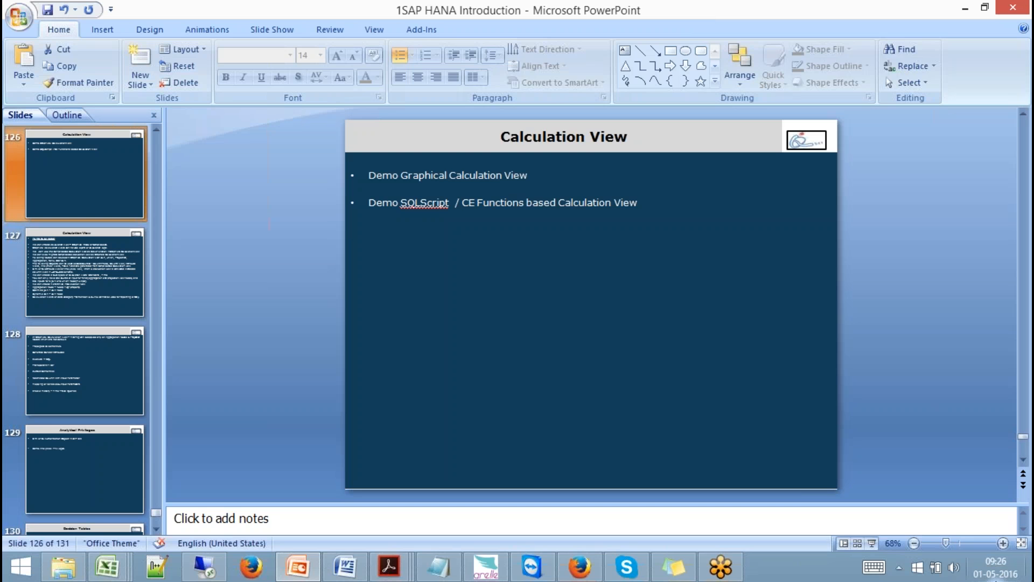
Step: In the taskbar calendar, check May 8, 15, 18 and 20, then June 5, 2016
click(996, 567)
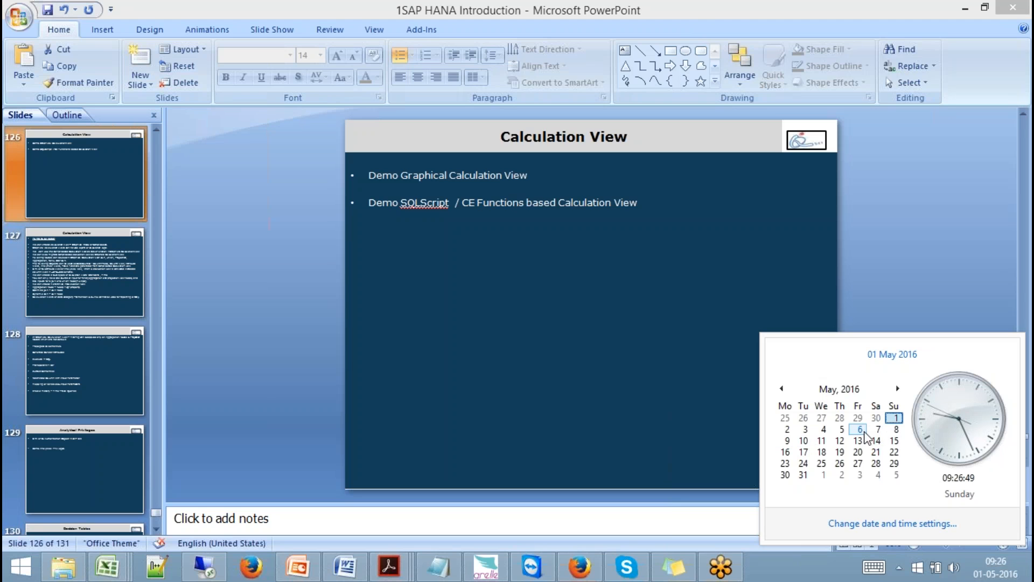
click(894, 430)
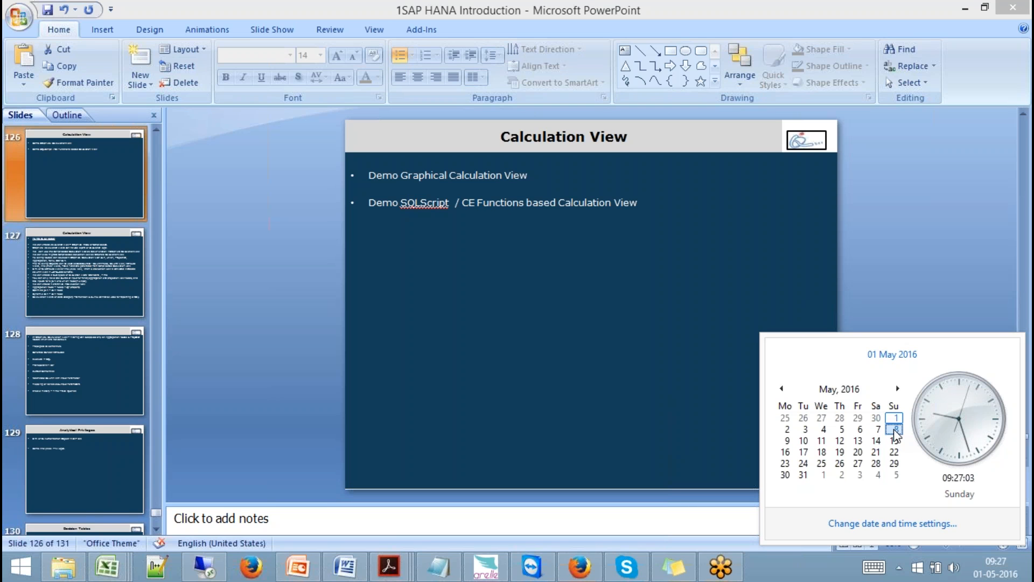
click(895, 431)
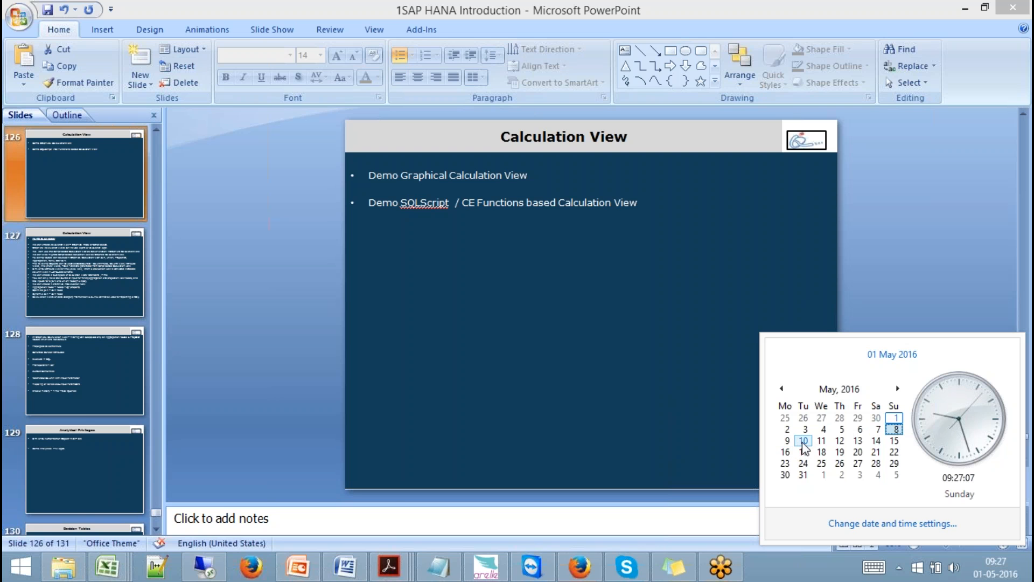
click(895, 442)
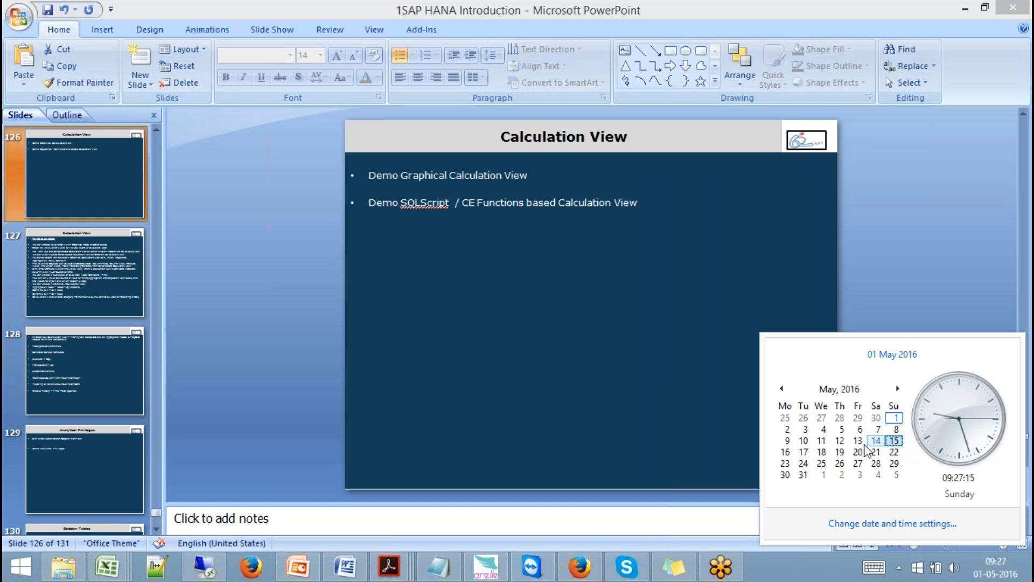
click(821, 453)
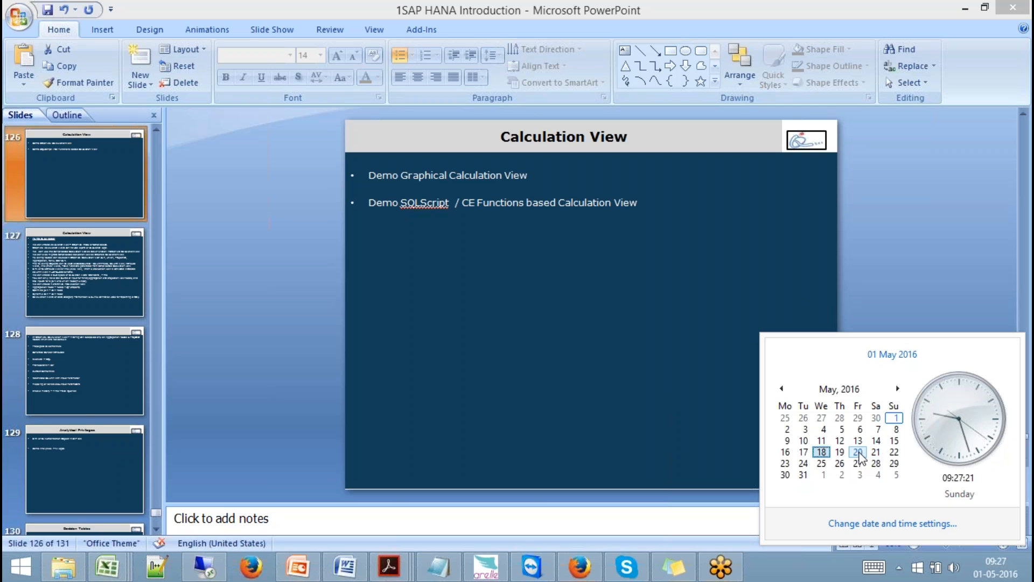
click(858, 453)
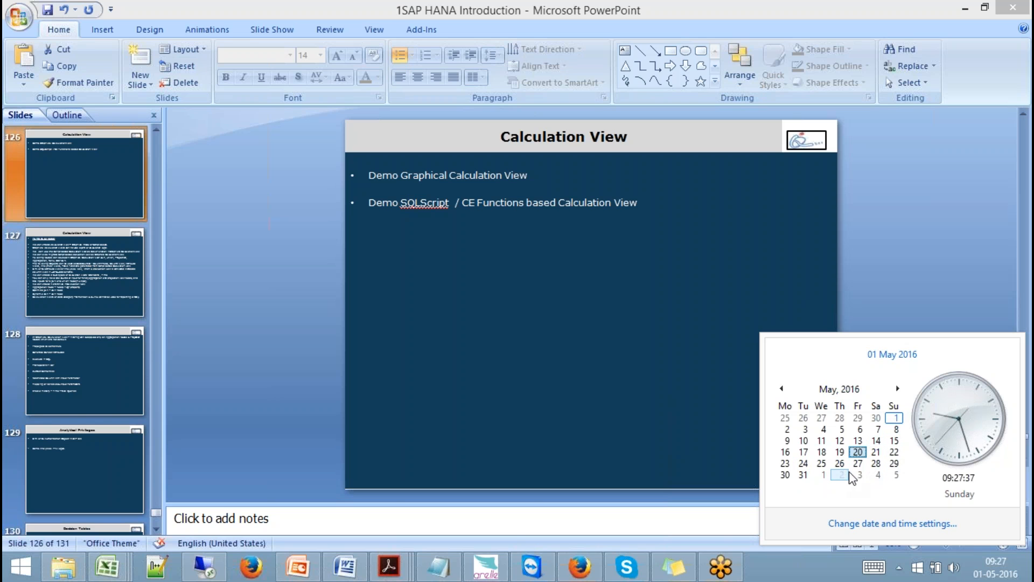
click(896, 389)
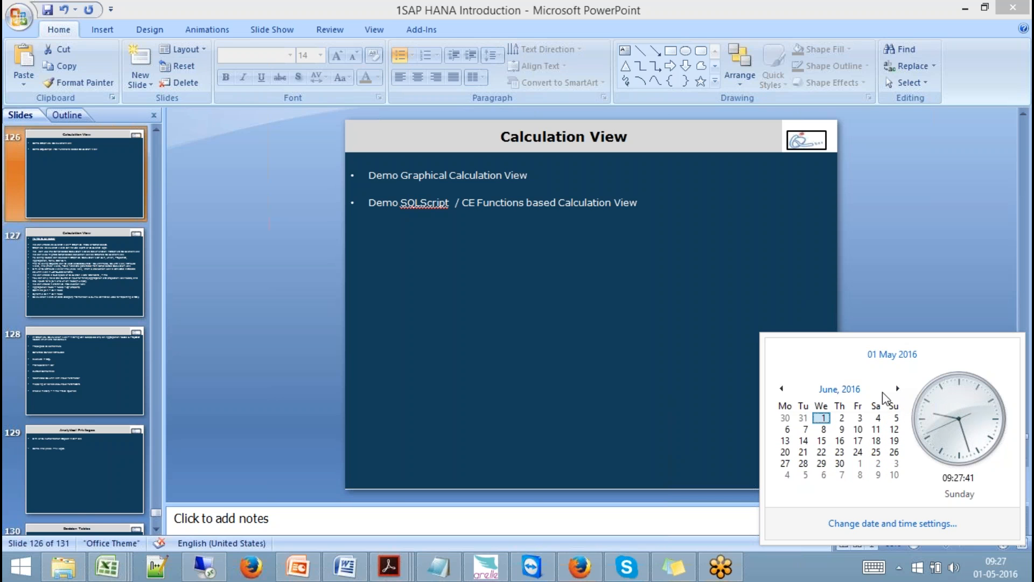
click(895, 418)
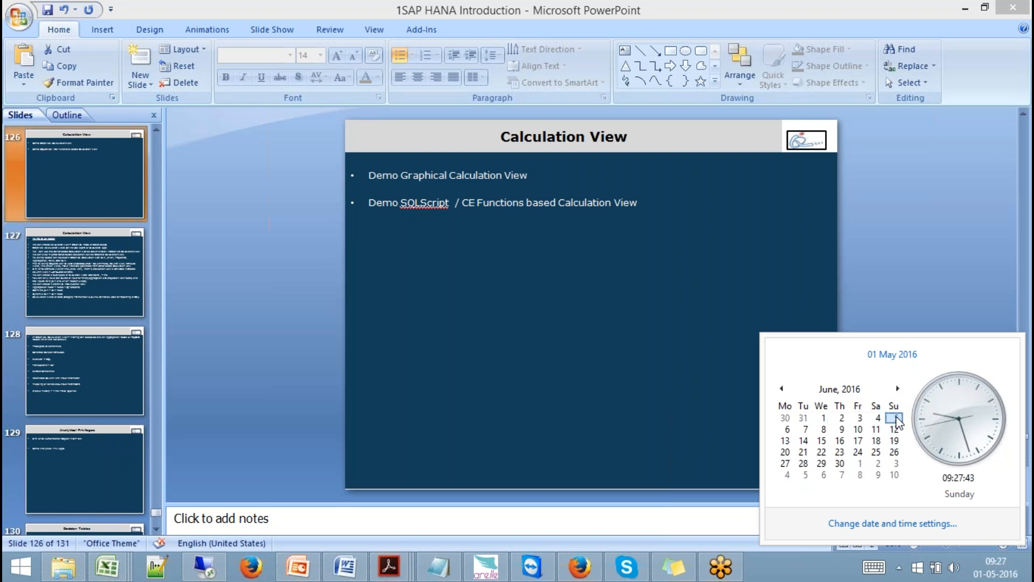